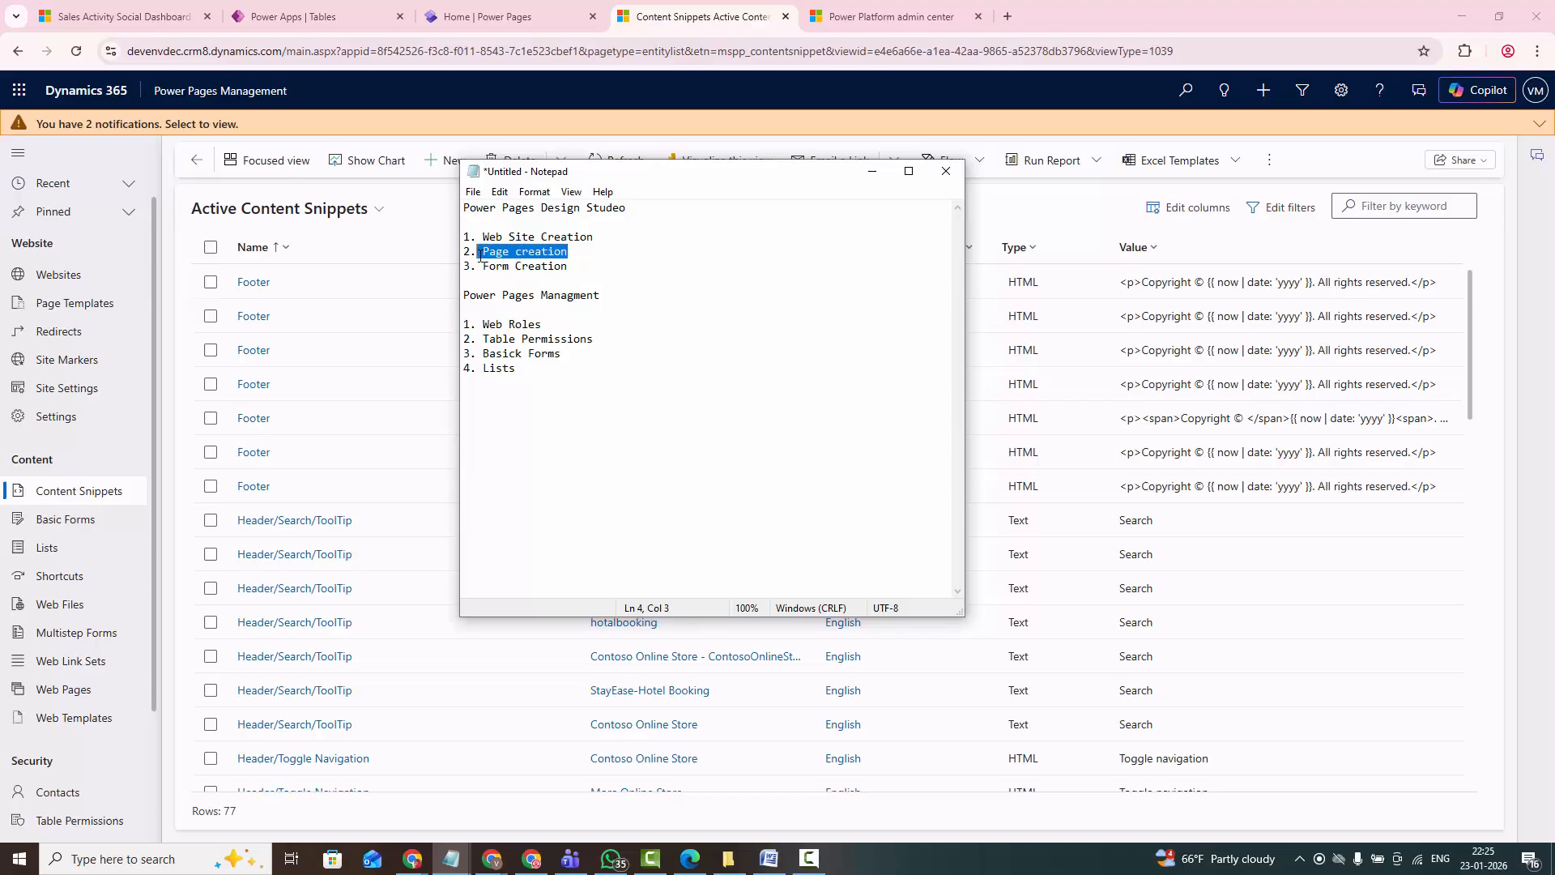
# - Correct "Basick Forms" to "Basic Forms" in the topic notes and minimize the notes window
pyautogui.write('Page creation')
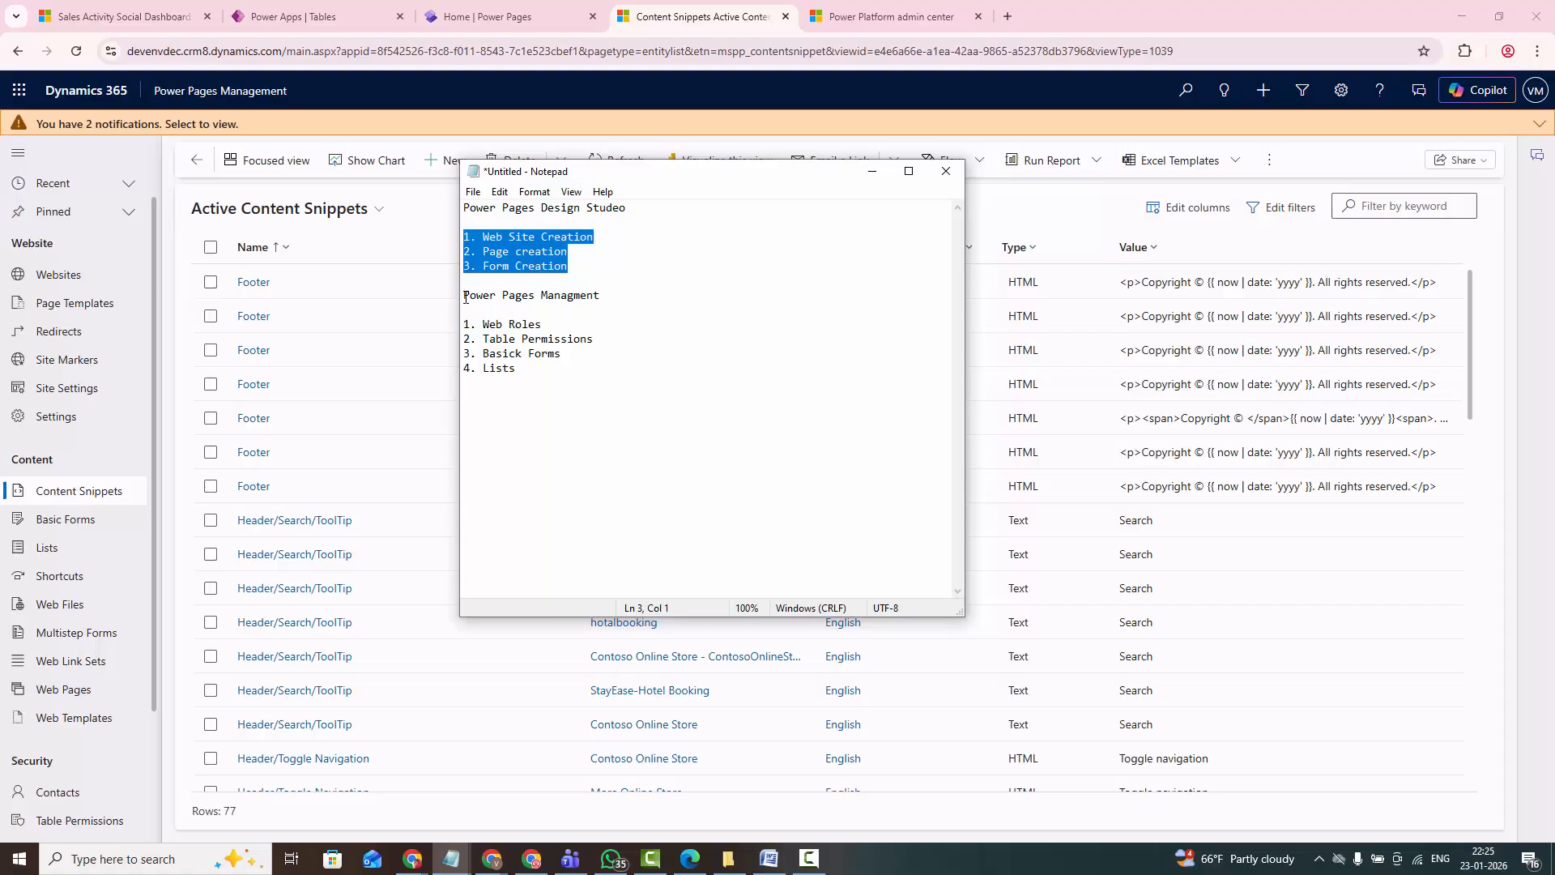
pyautogui.moveTo(466, 298); pyautogui.dragTo(606, 301)
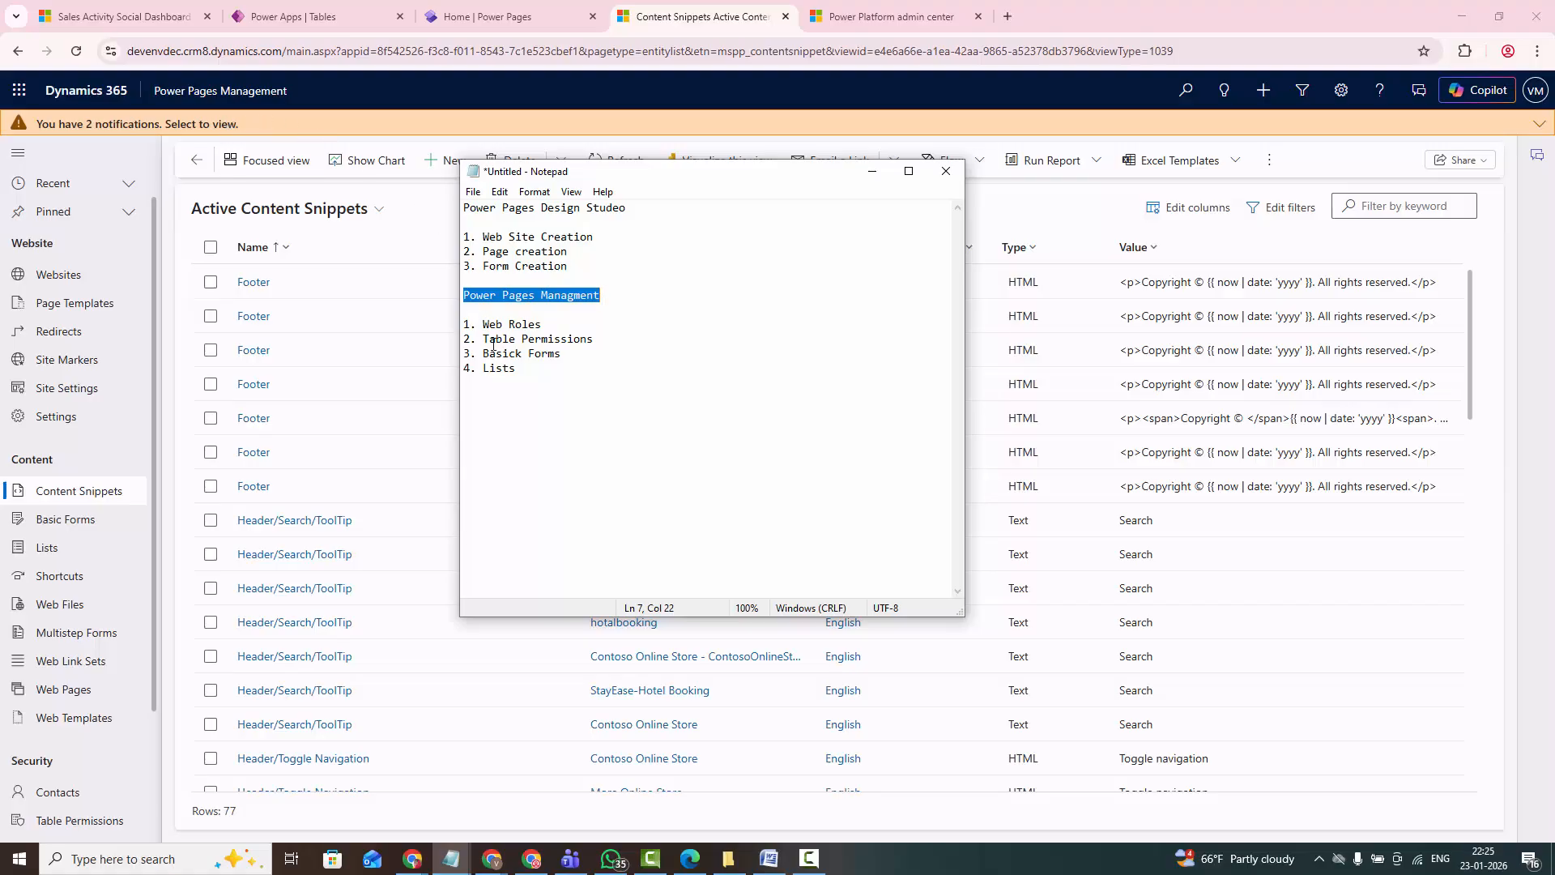
pyautogui.moveTo(479, 325); pyautogui.dragTo(592, 337)
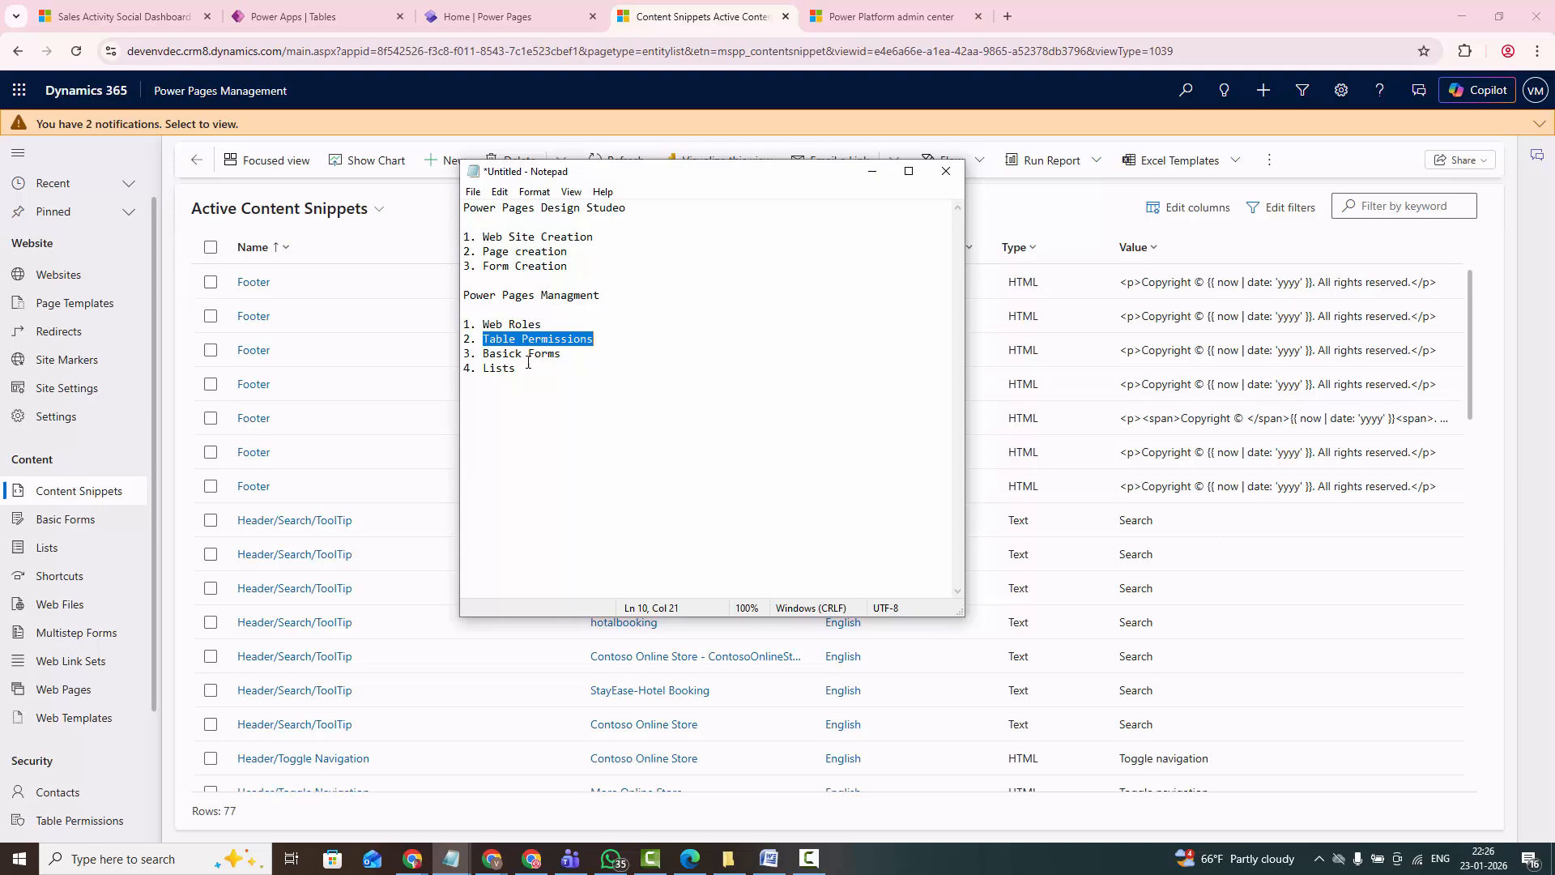
pyautogui.click(524, 355)
pyautogui.press('BackSpace')
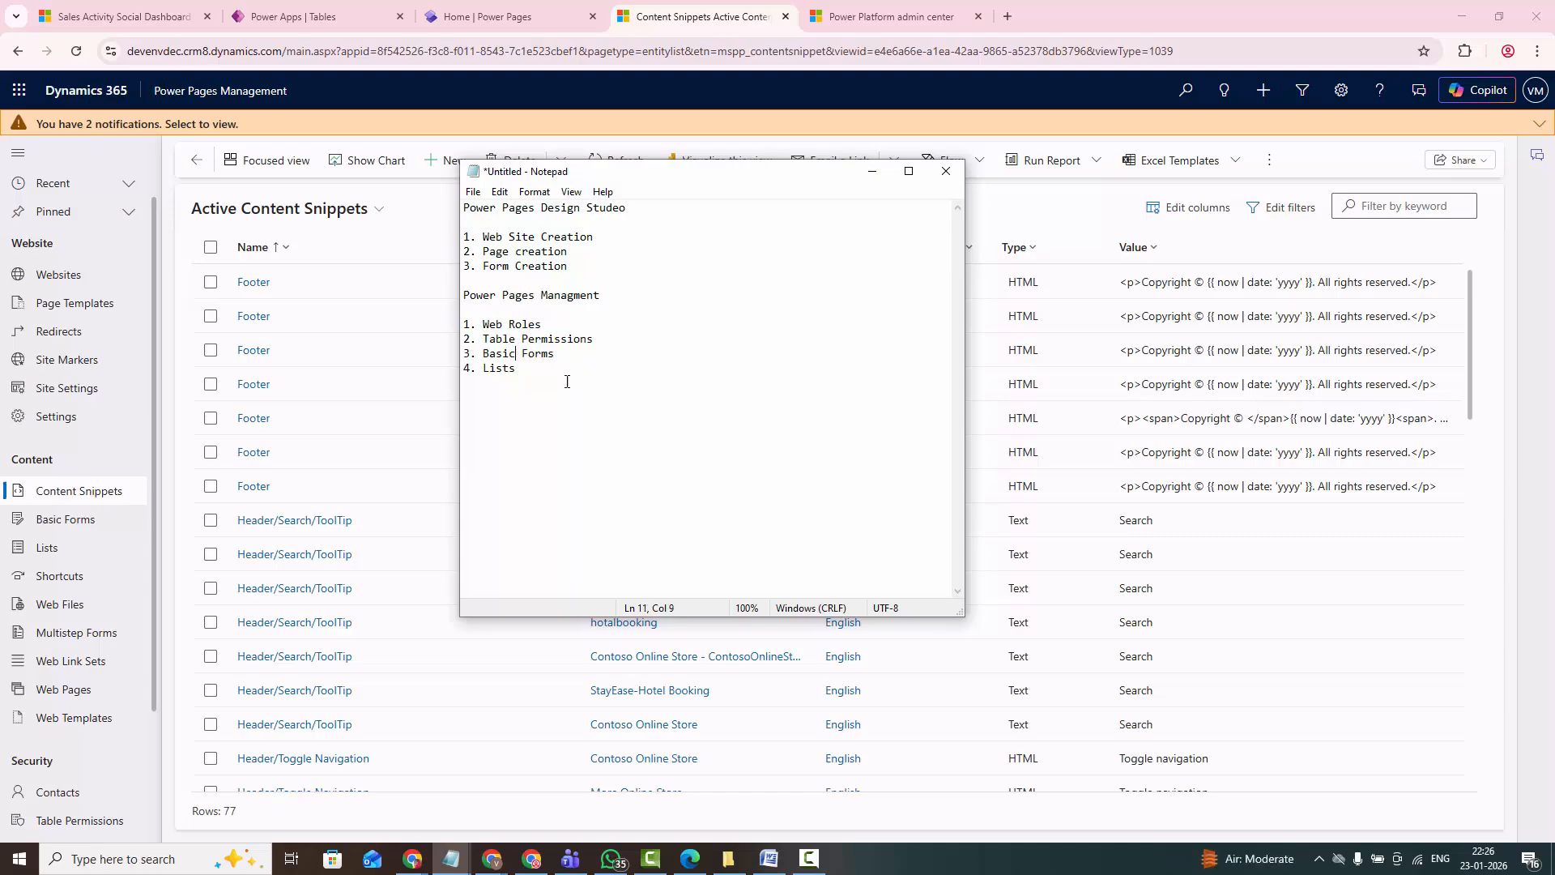
pyautogui.moveTo(524, 378); pyautogui.dragTo(466, 323)
pyautogui.click(540, 368)
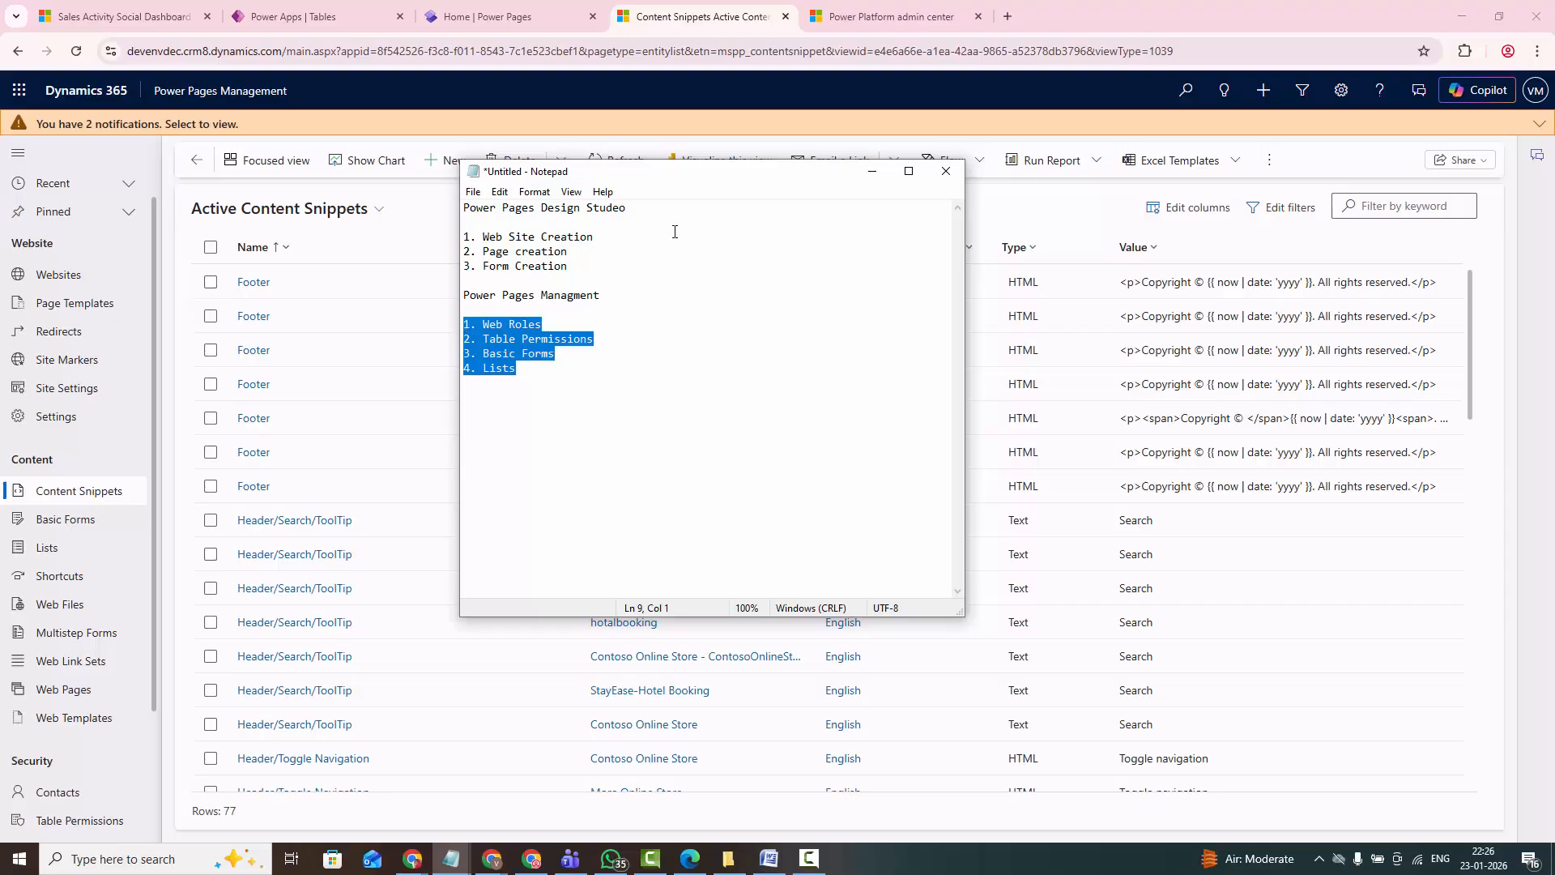
pyautogui.click(871, 171)
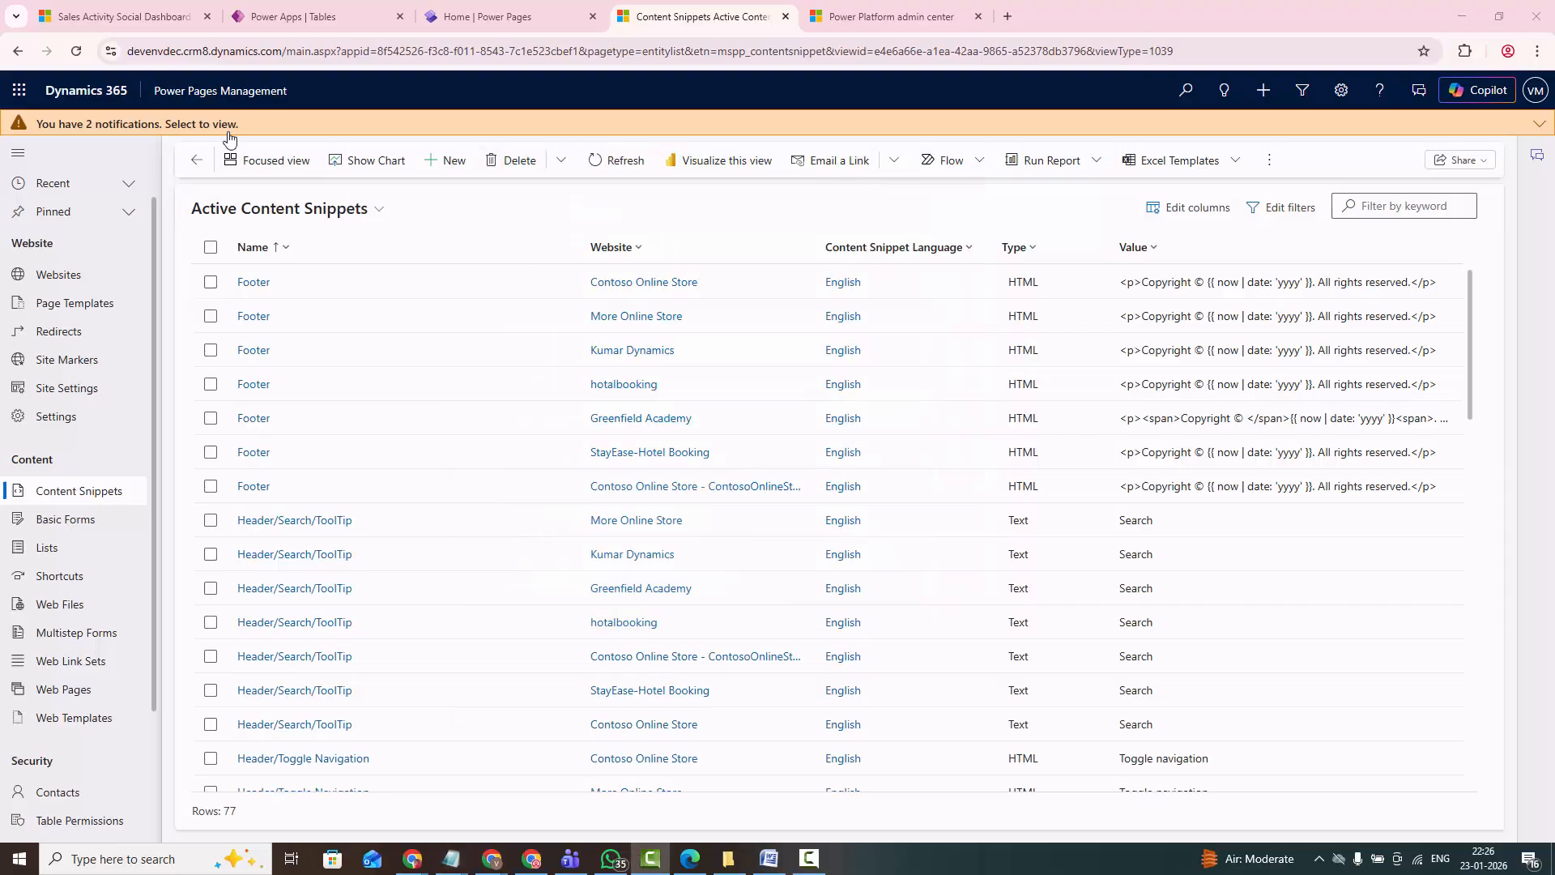
# - Switch to Power Apps and start creating a new website from its Websites page
pyautogui.click(259, 21)
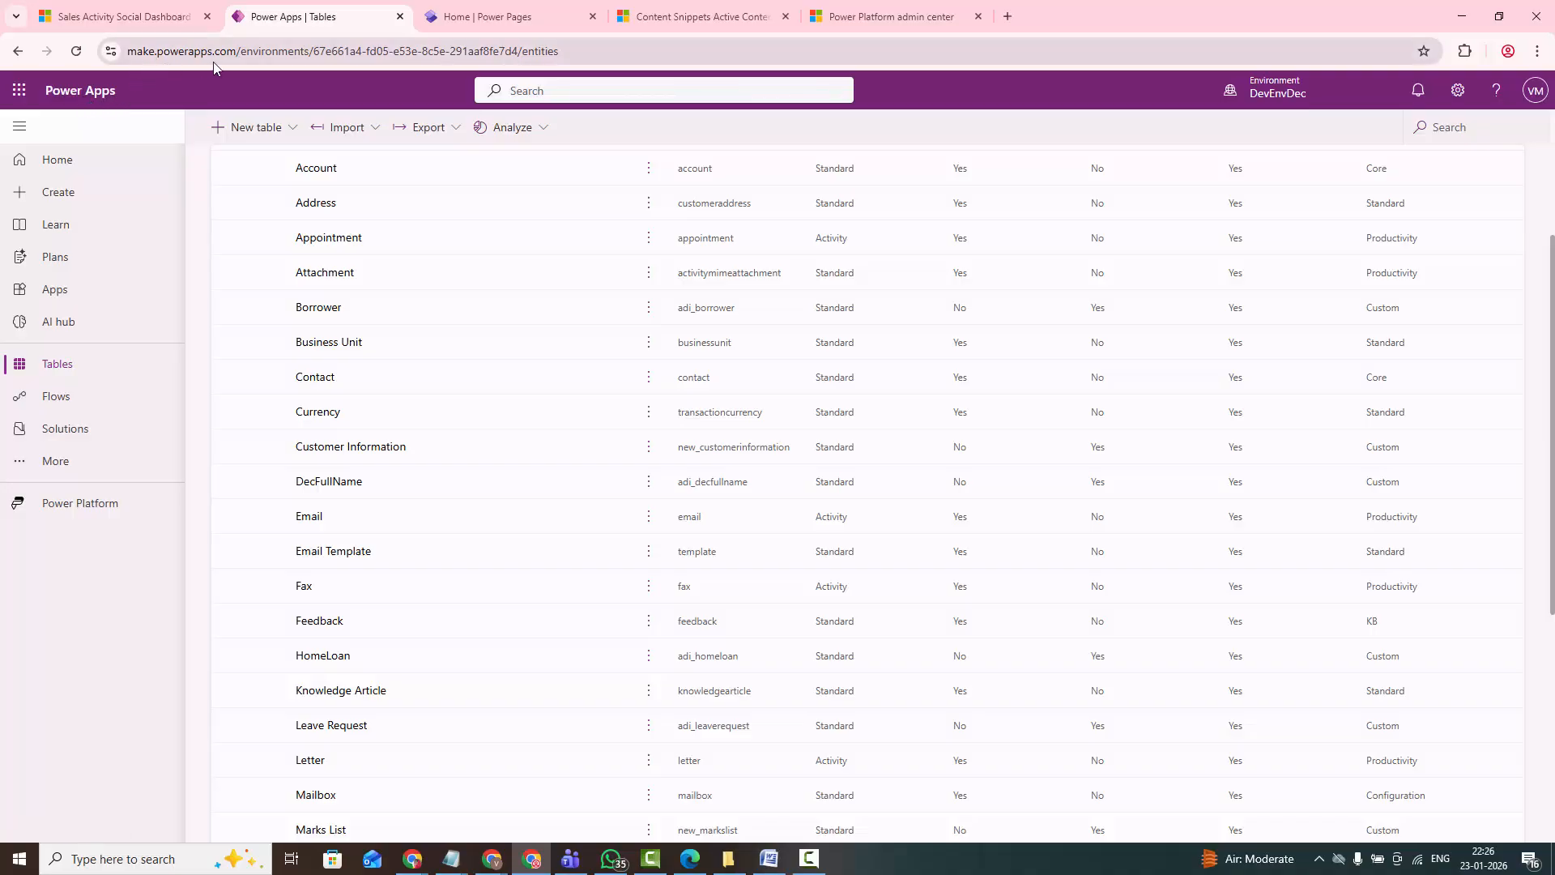
pyautogui.moveTo(238, 54); pyautogui.dragTo(120, 62)
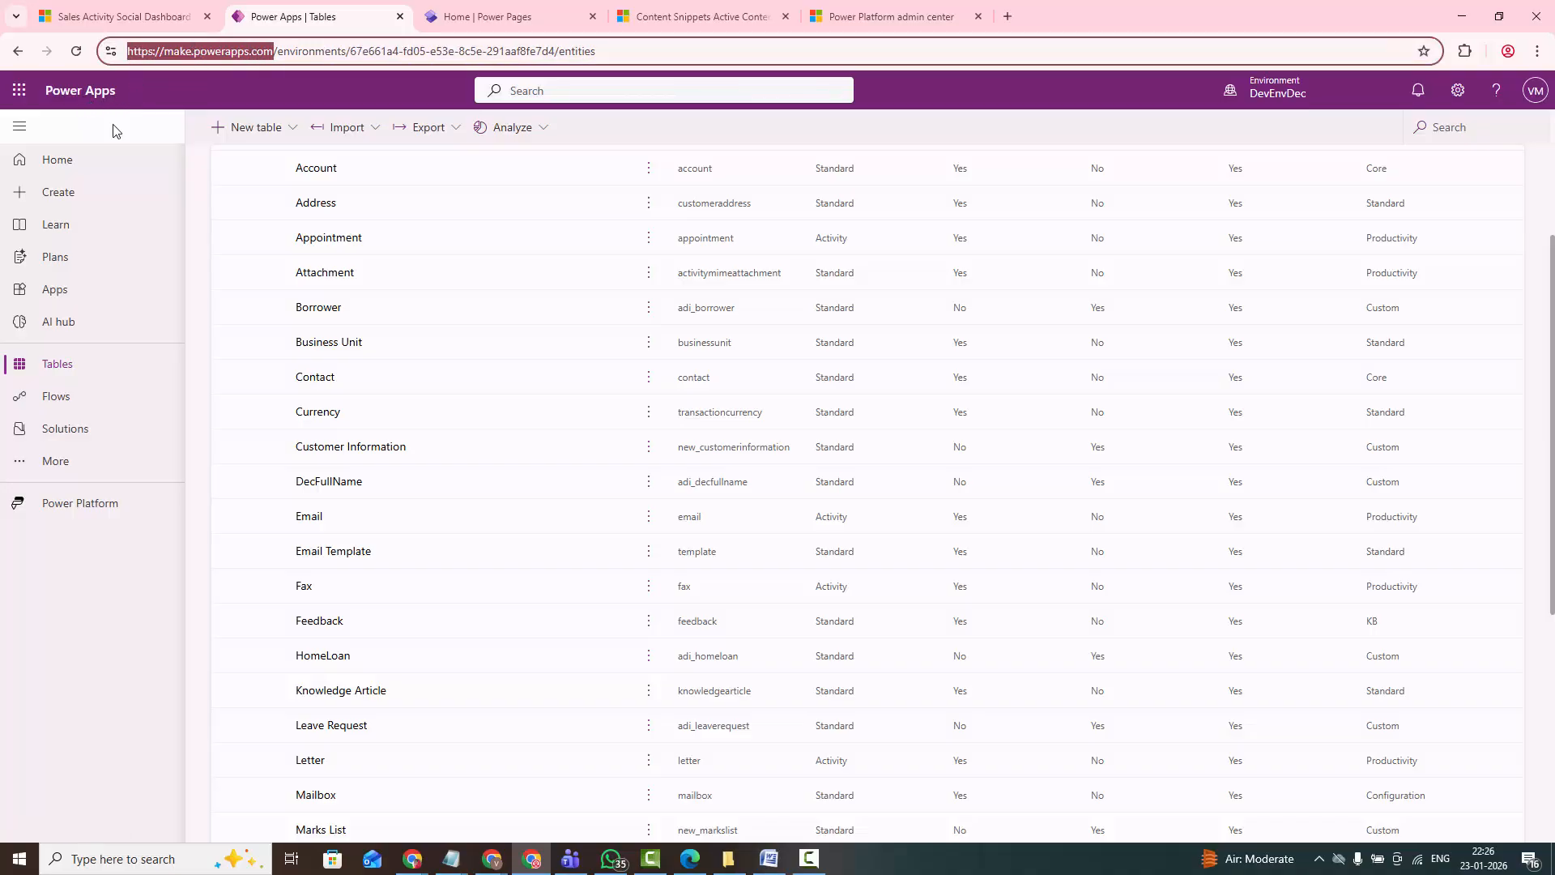
pyautogui.click(69, 206)
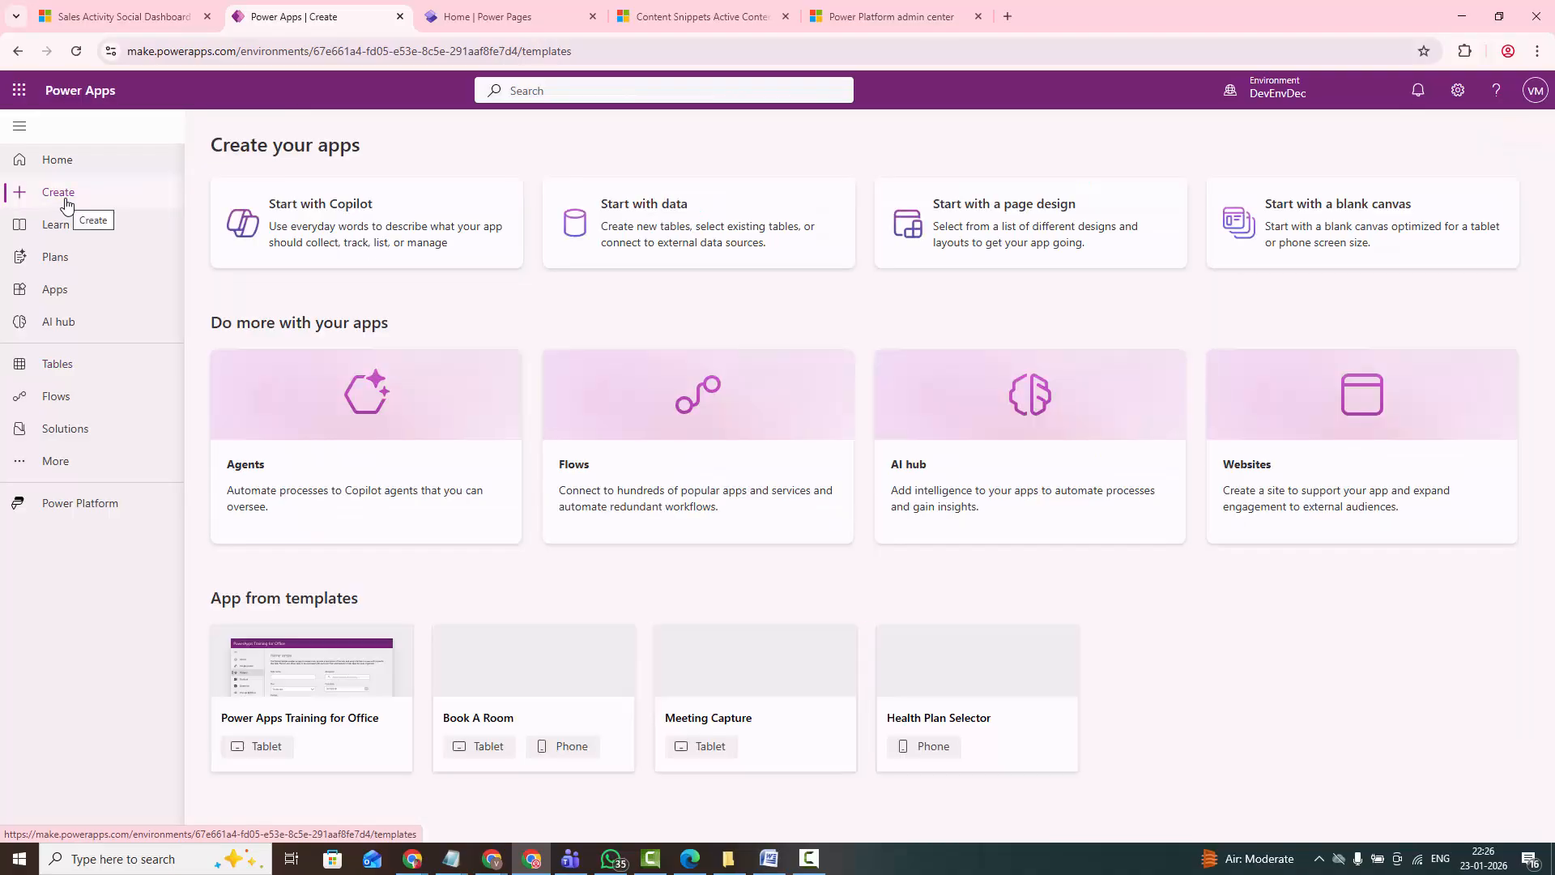
pyautogui.click(1247, 469)
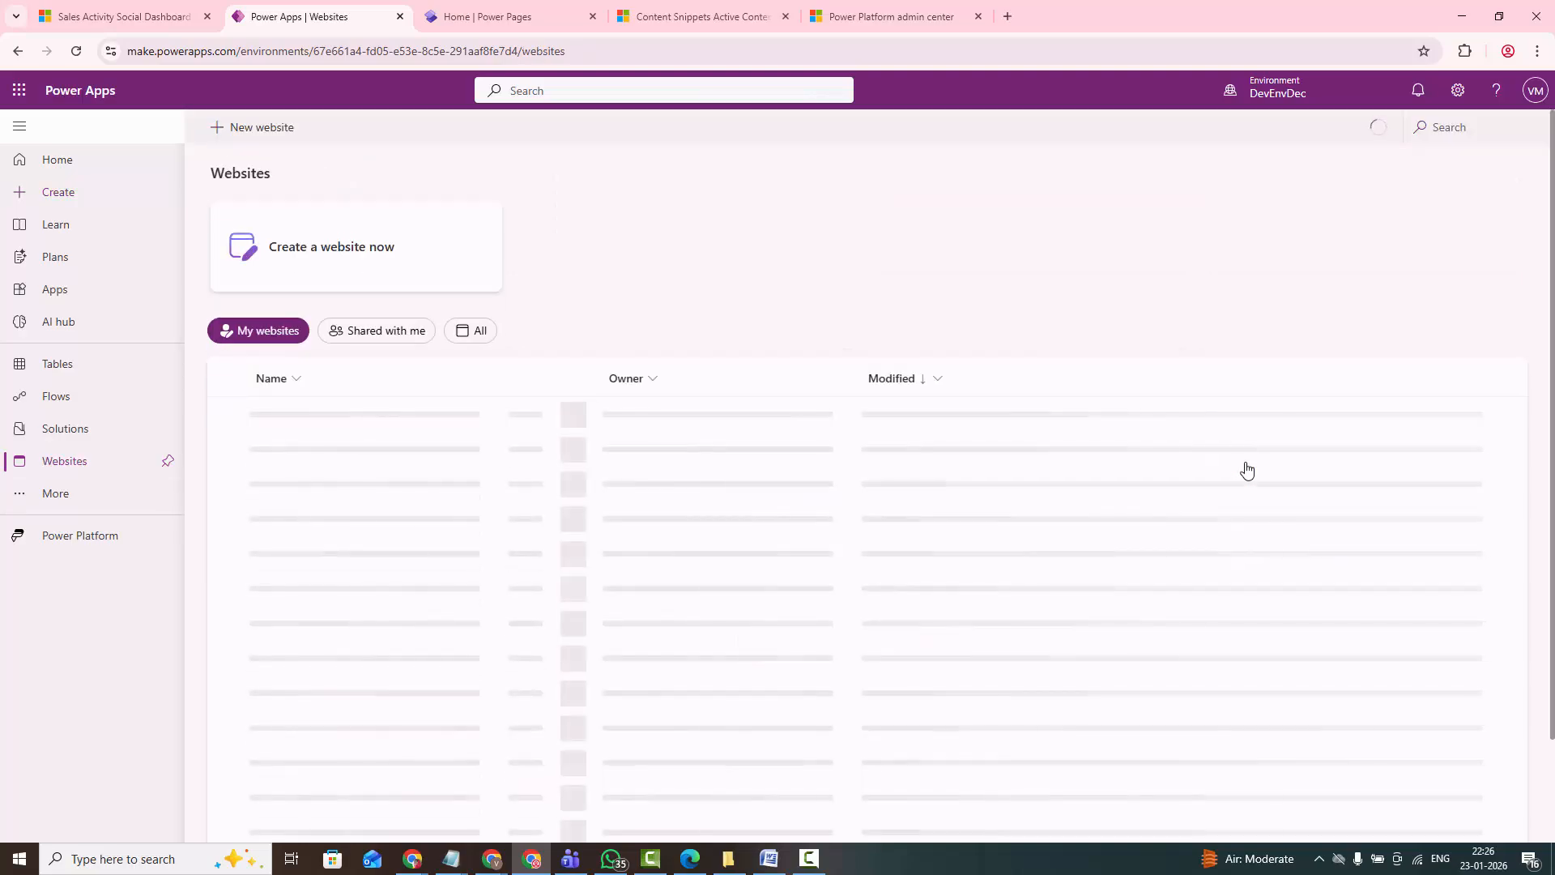
pyautogui.click(232, 136)
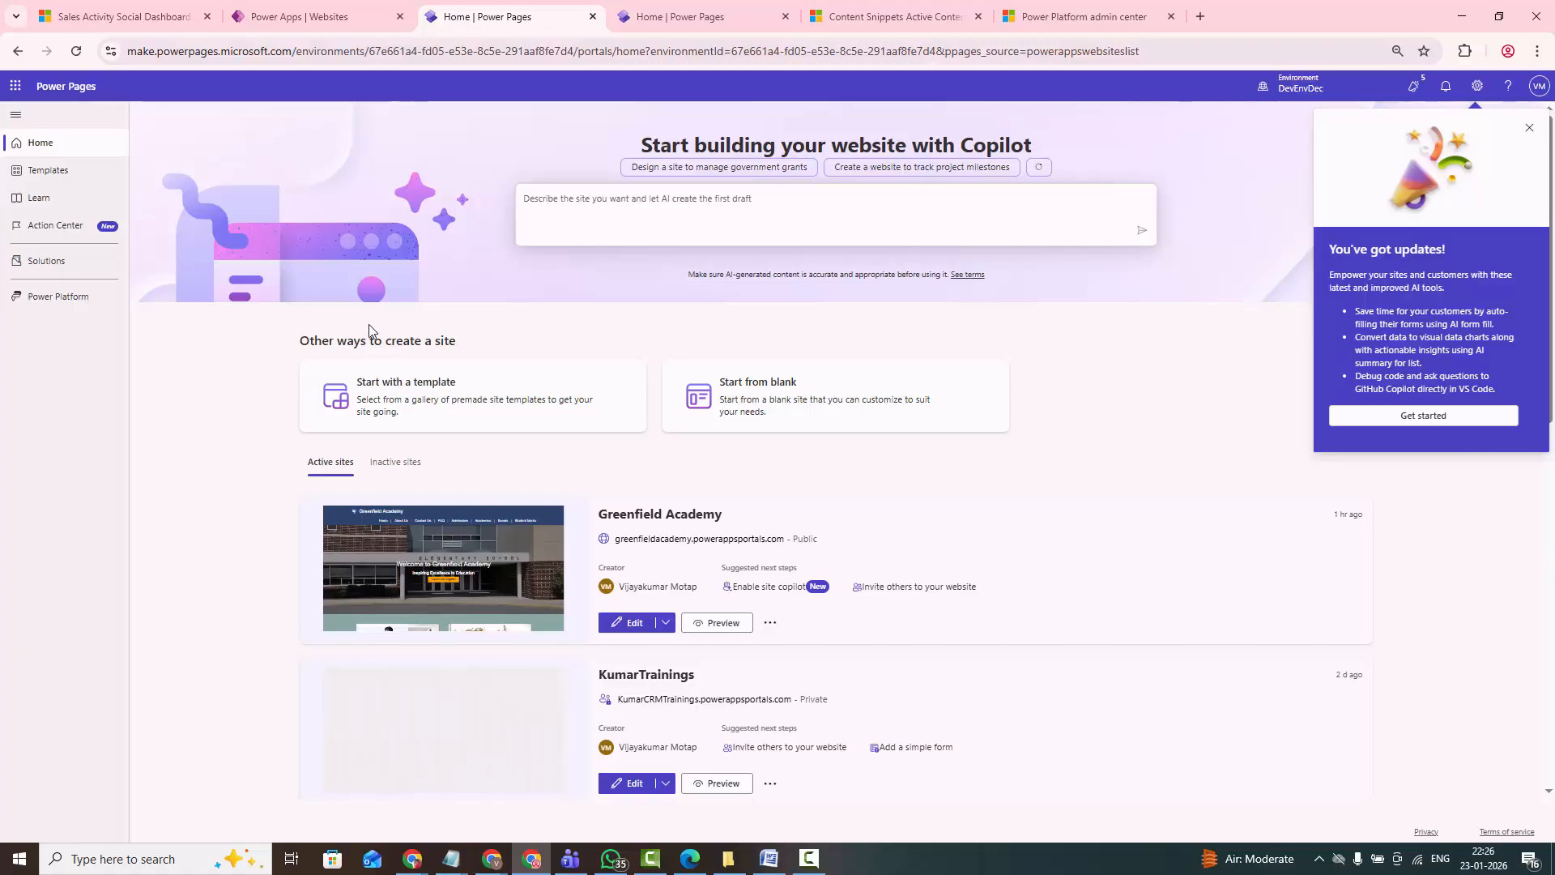
# - Describe the site for Copilot as "I want create college website which contains students details and Marks details"
pyautogui.click(552, 204)
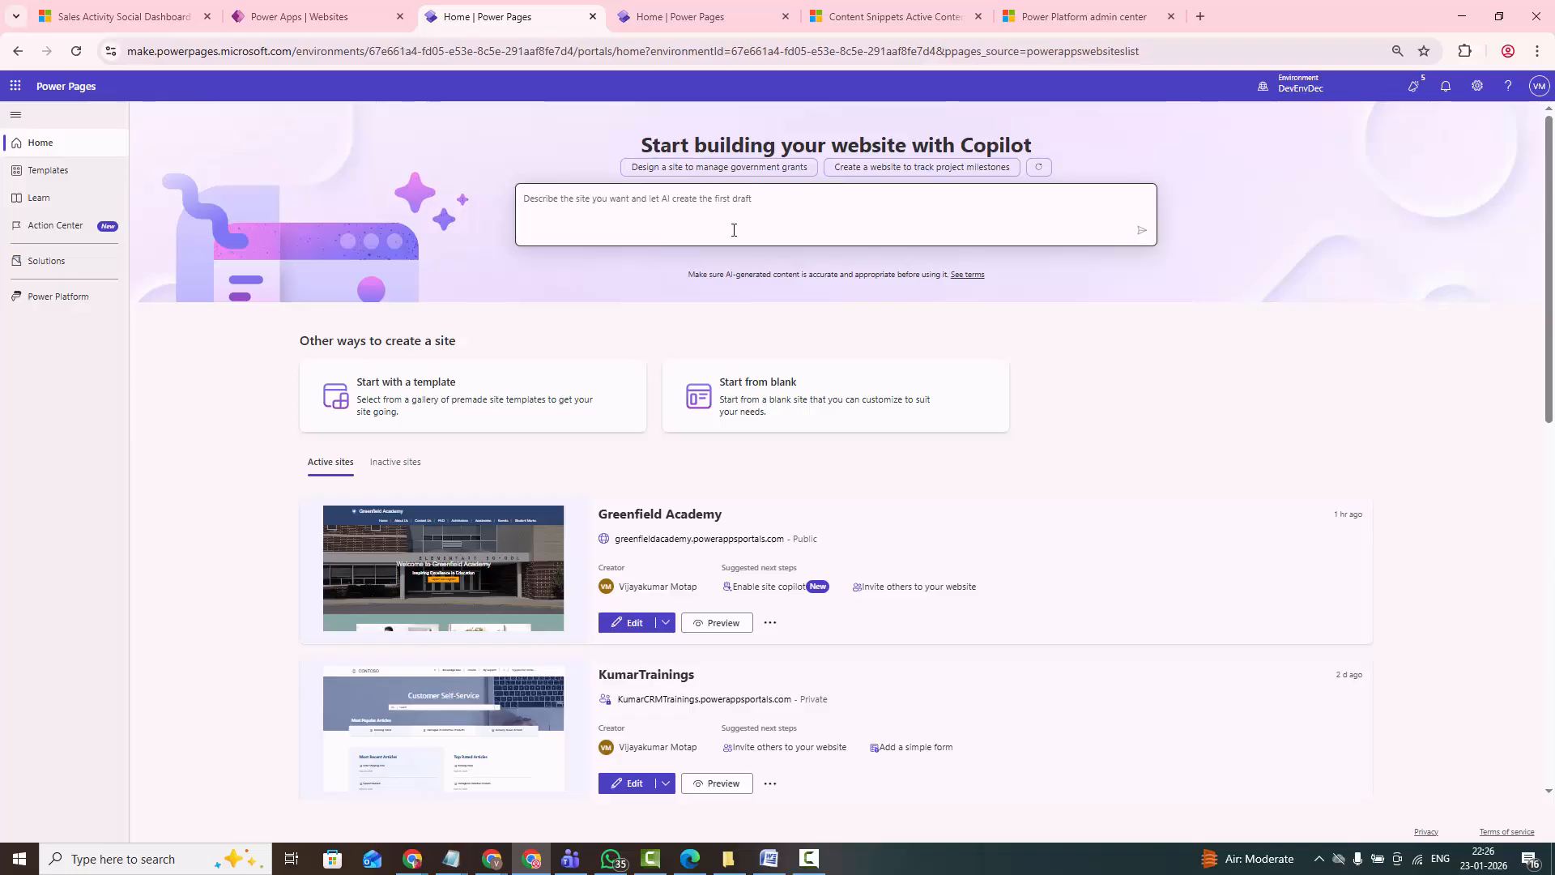
pyautogui.click(558, 204)
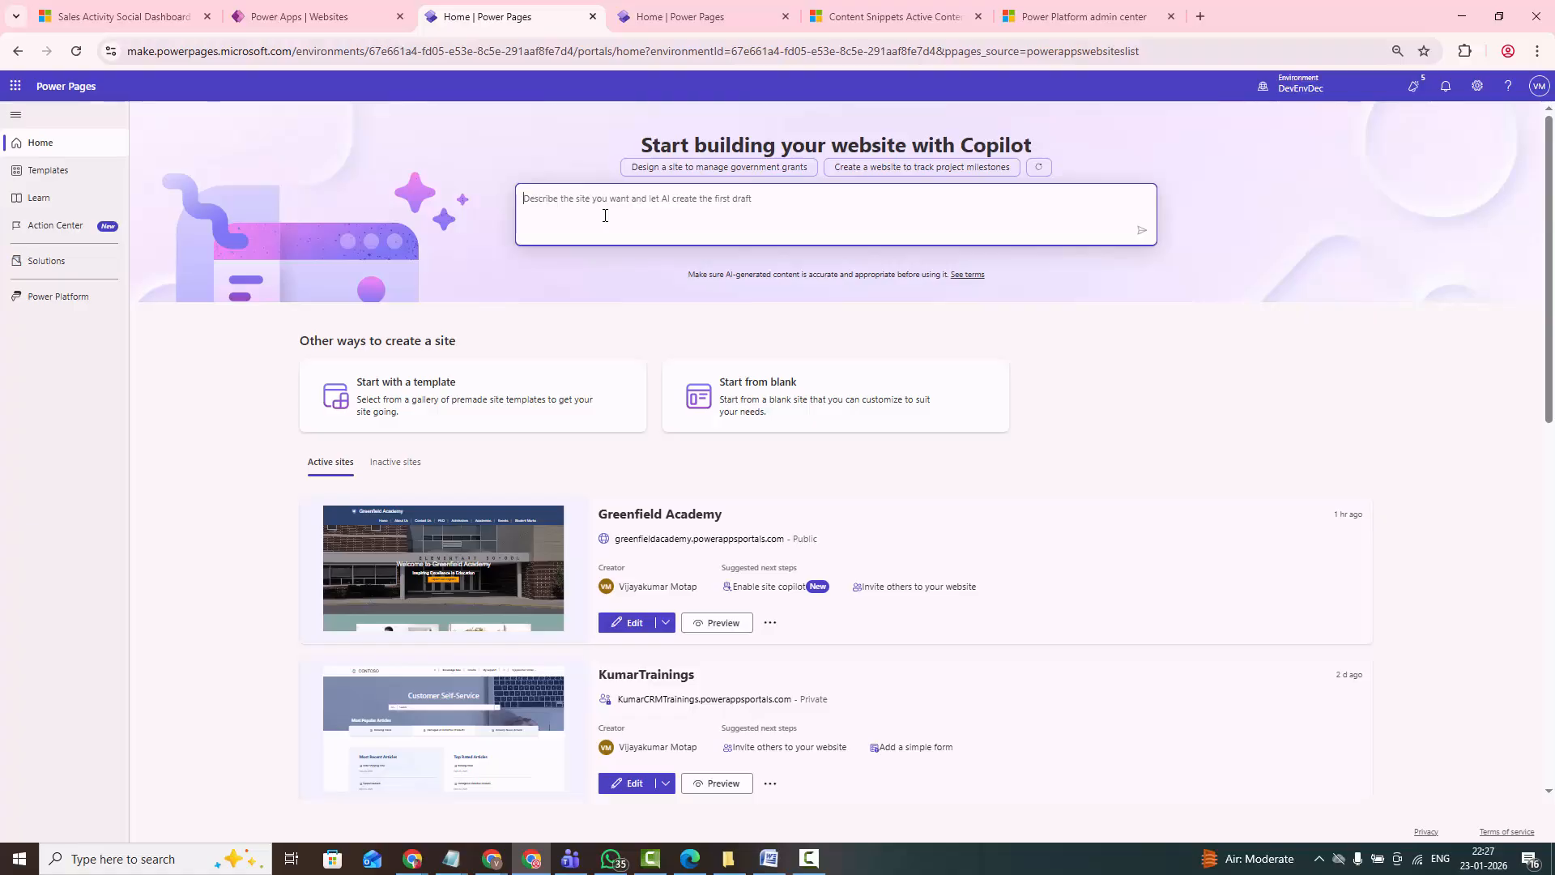
pyautogui.write('I want create college')
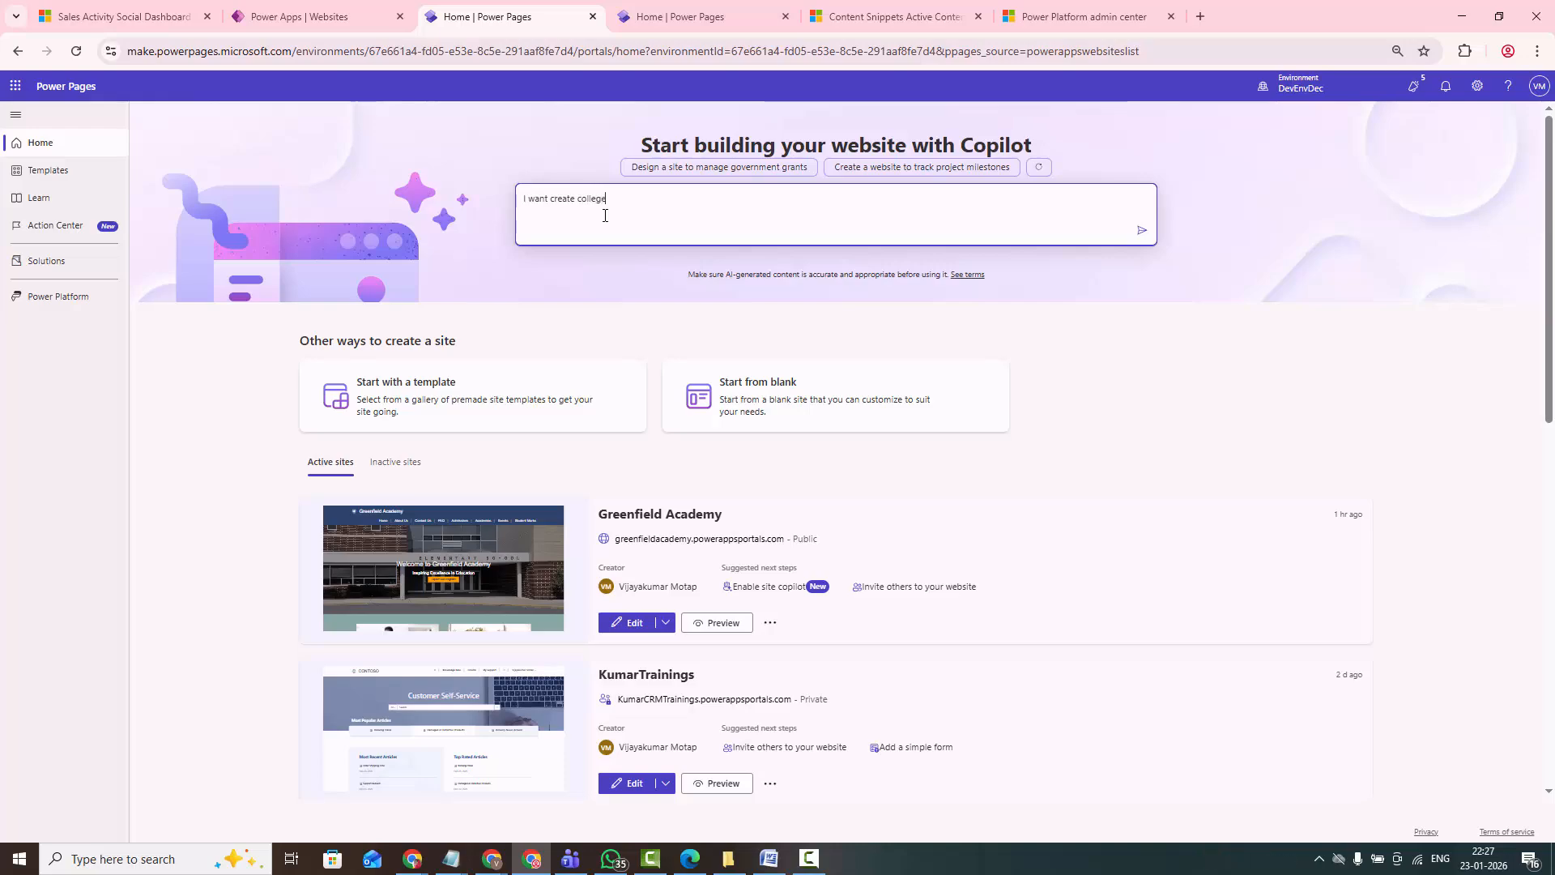
pyautogui.write(' web')
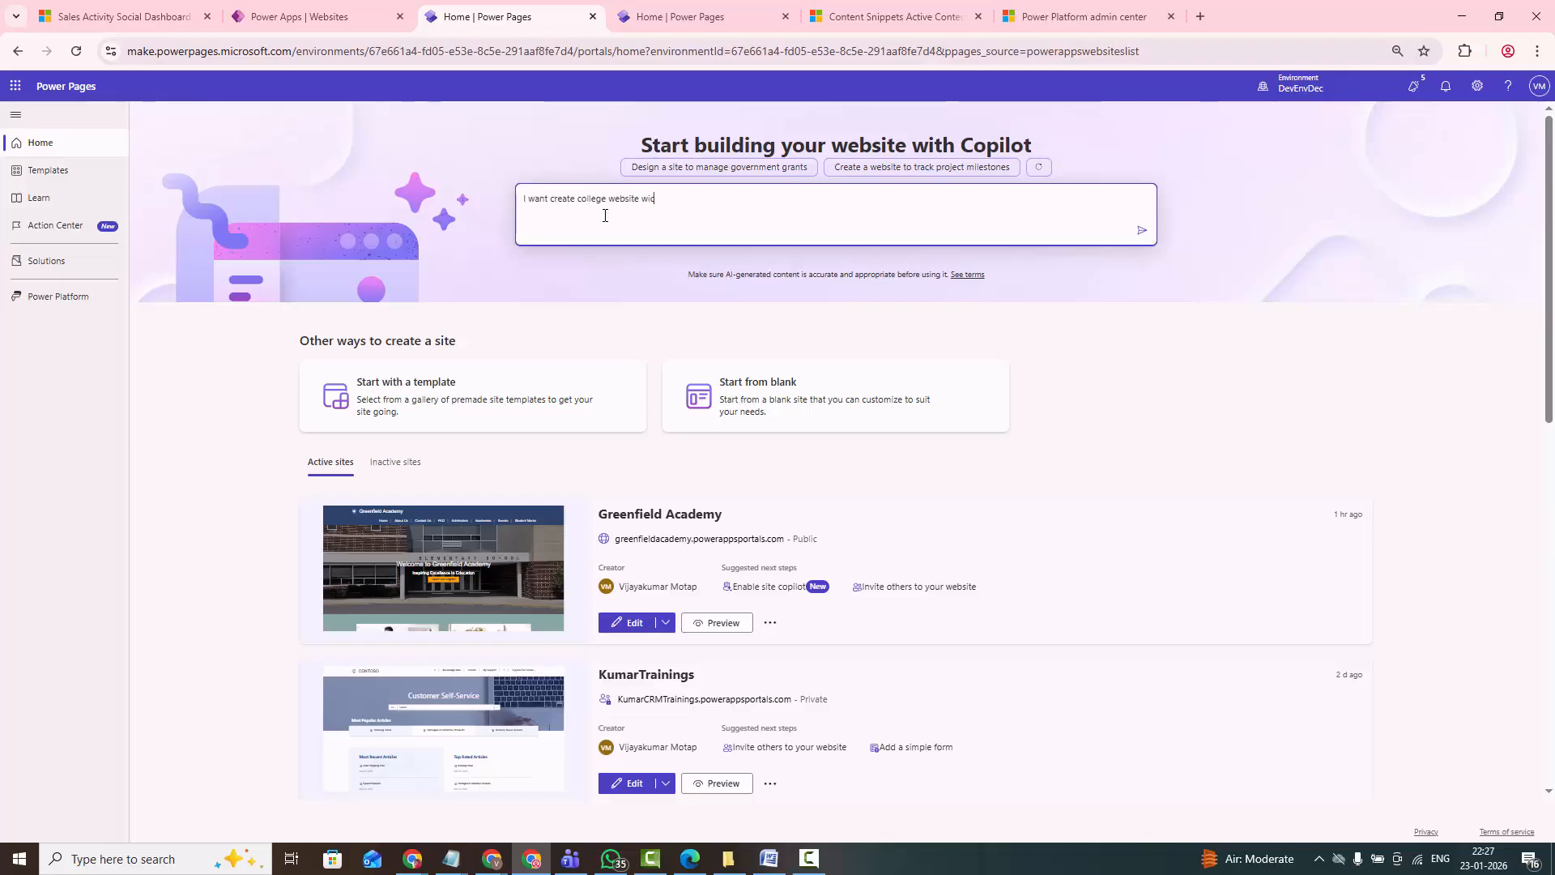
pyautogui.write('site which ')
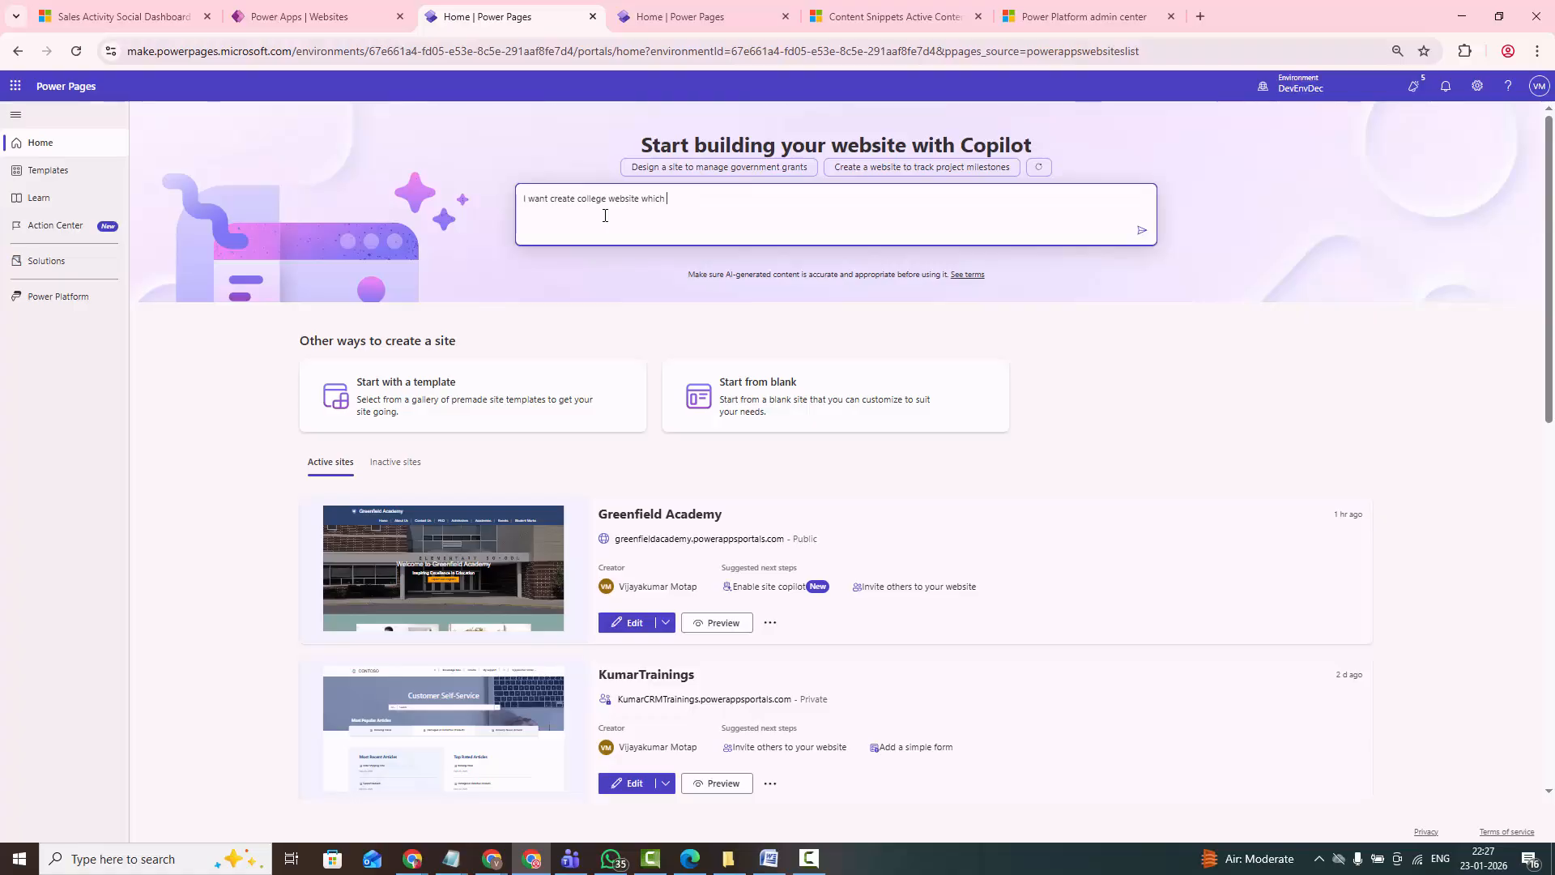
pyautogui.write('contrains')
pyautogui.press('BackSpace')
pyautogui.press('BackSpace')
pyautogui.press('BackSpace')
pyautogui.write('ai')
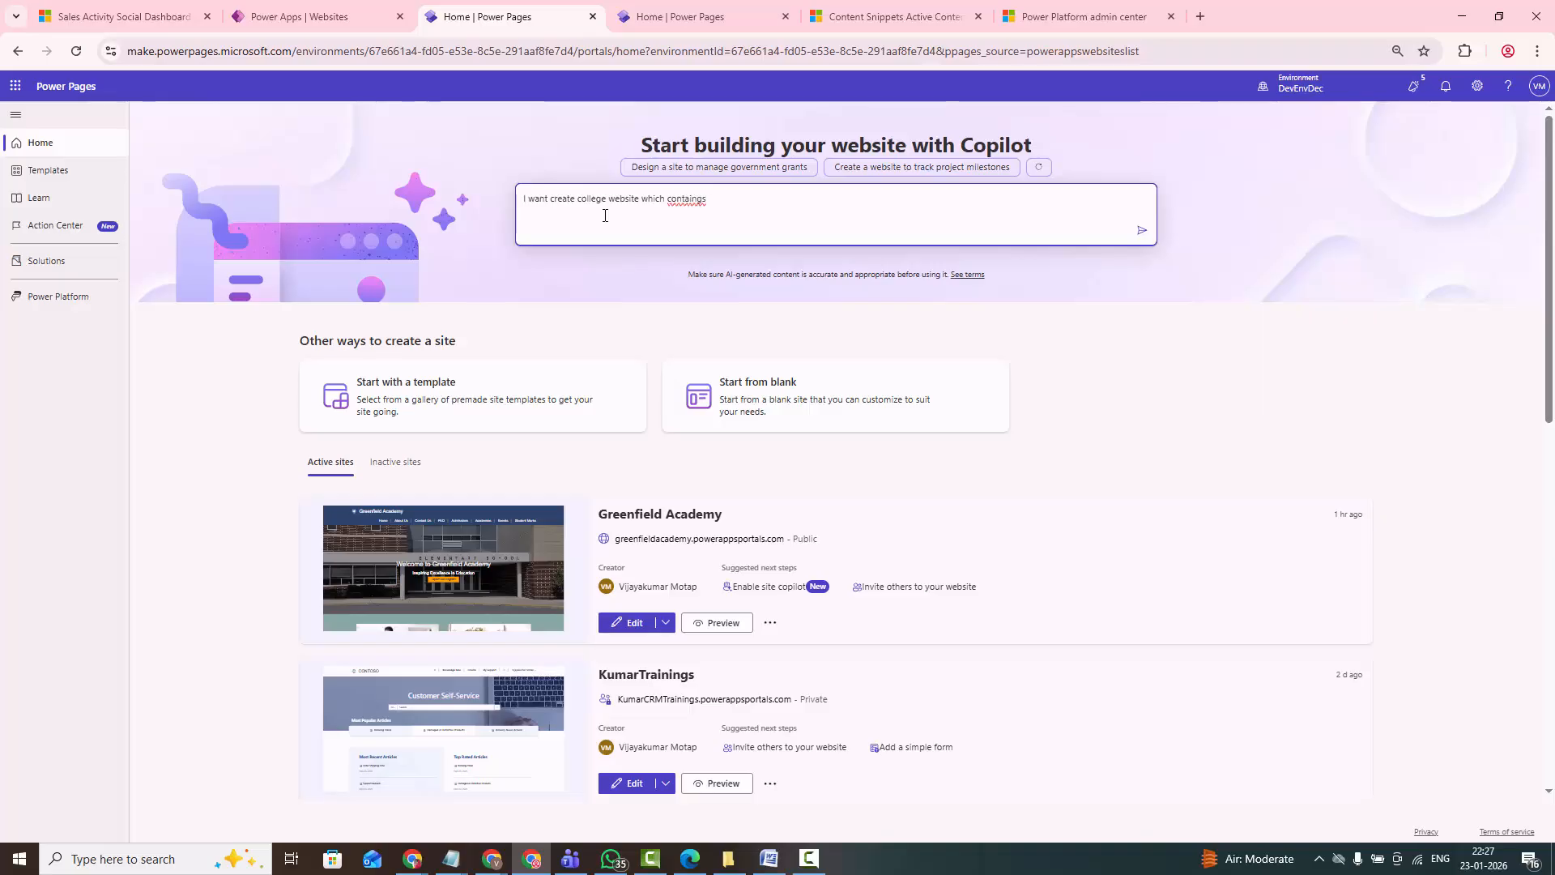
pyautogui.press('BackSpace')
pyautogui.press('BackSpace')
pyautogui.write('ils and Mark')
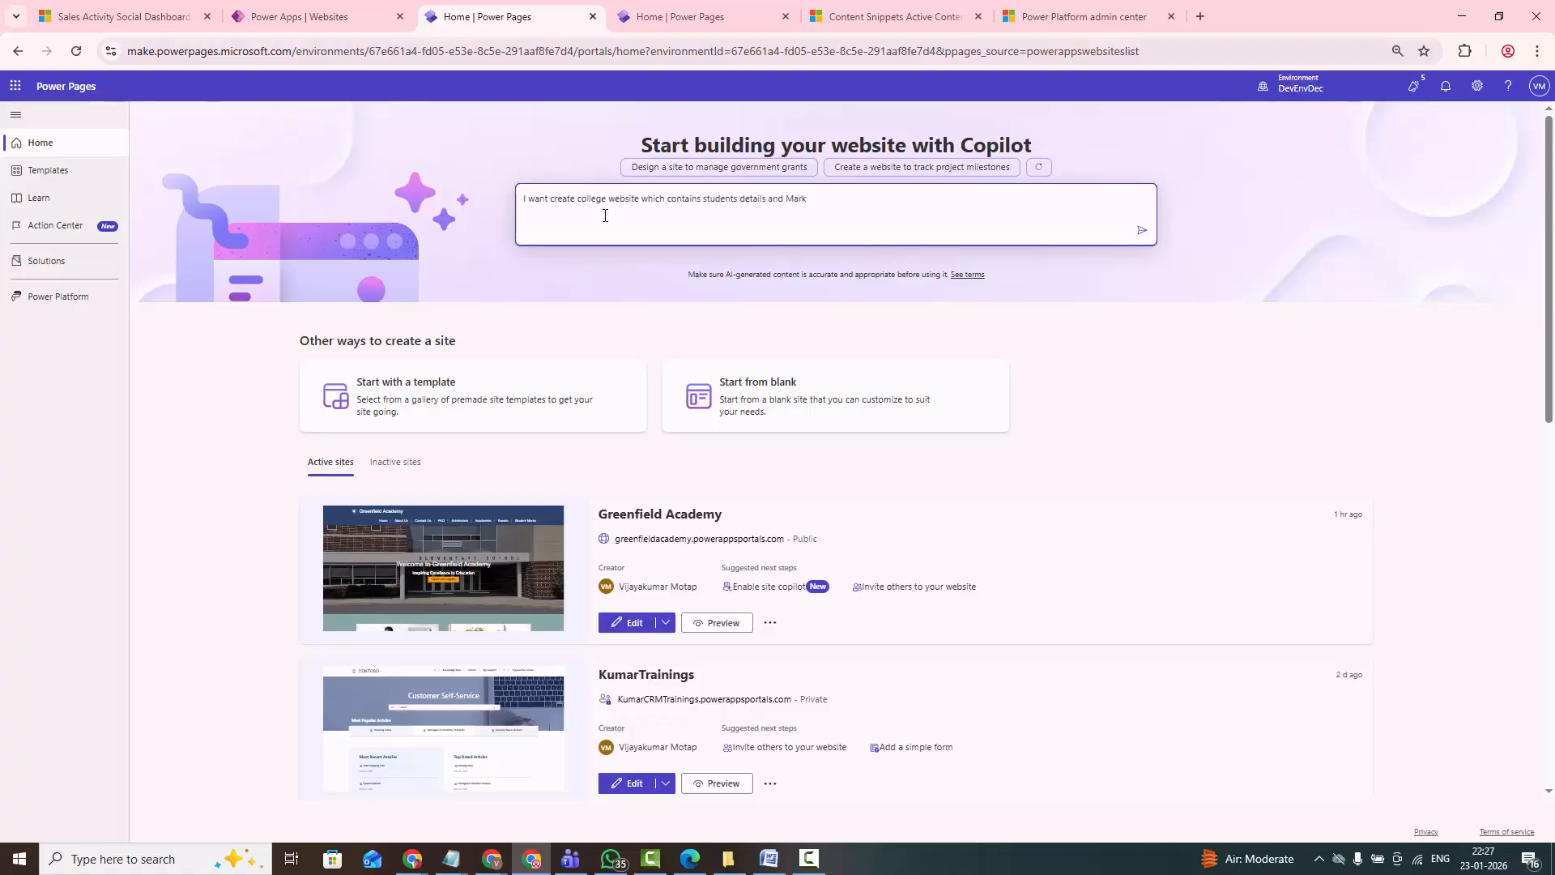
pyautogui.write('s details')
# - Review the site description and submit it to Copilot to generate the site
pyautogui.moveTo(843, 199); pyautogui.dragTo(521, 199)
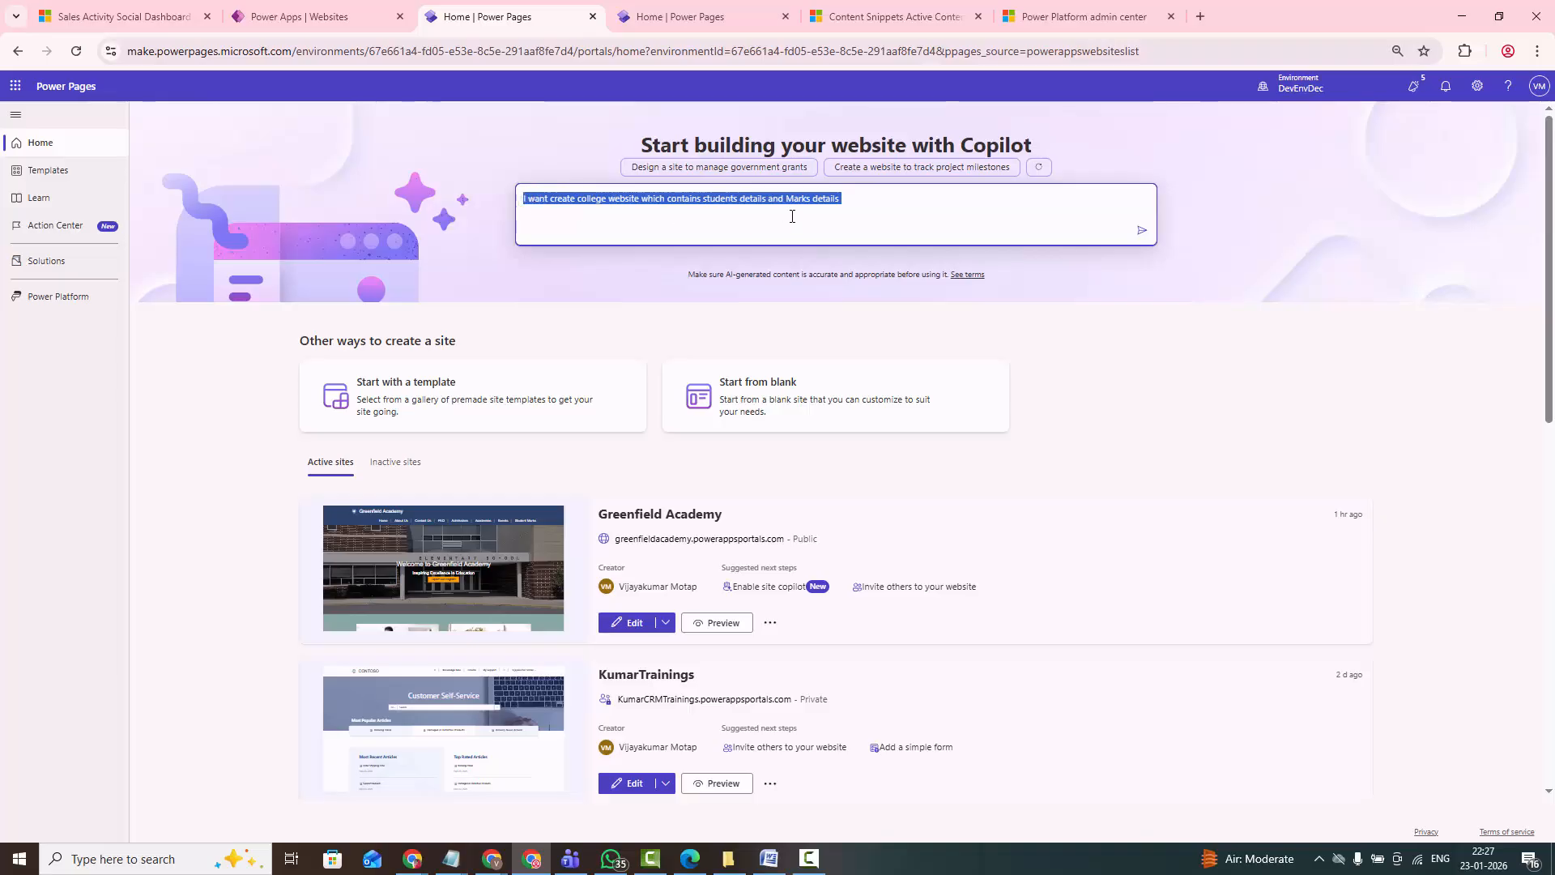
pyautogui.click(830, 213)
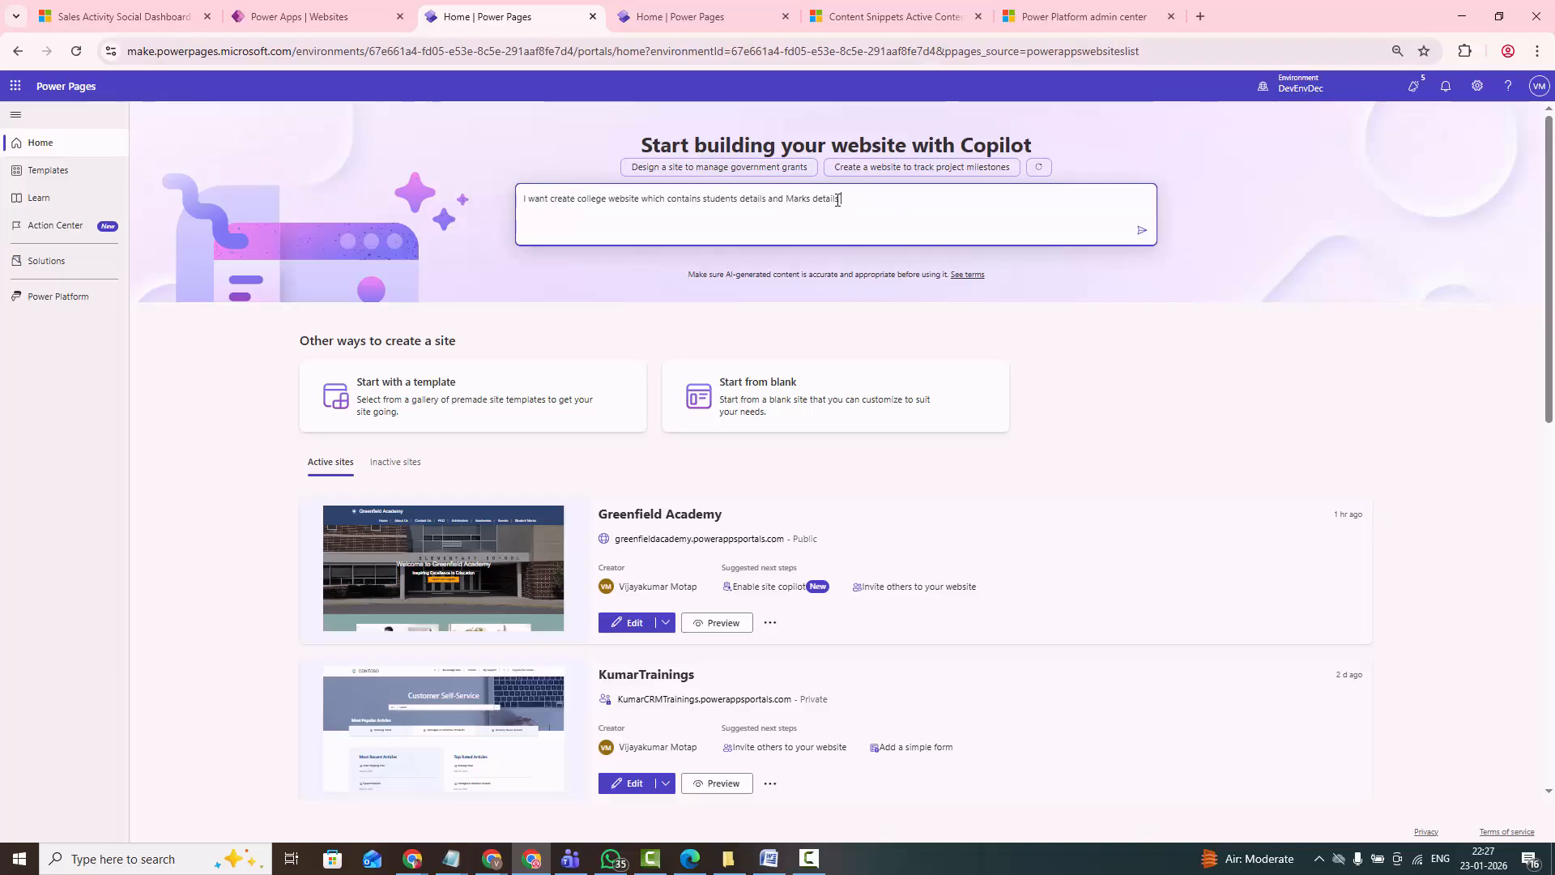
pyautogui.moveTo(838, 199); pyautogui.dragTo(523, 199)
pyautogui.click(1142, 232)
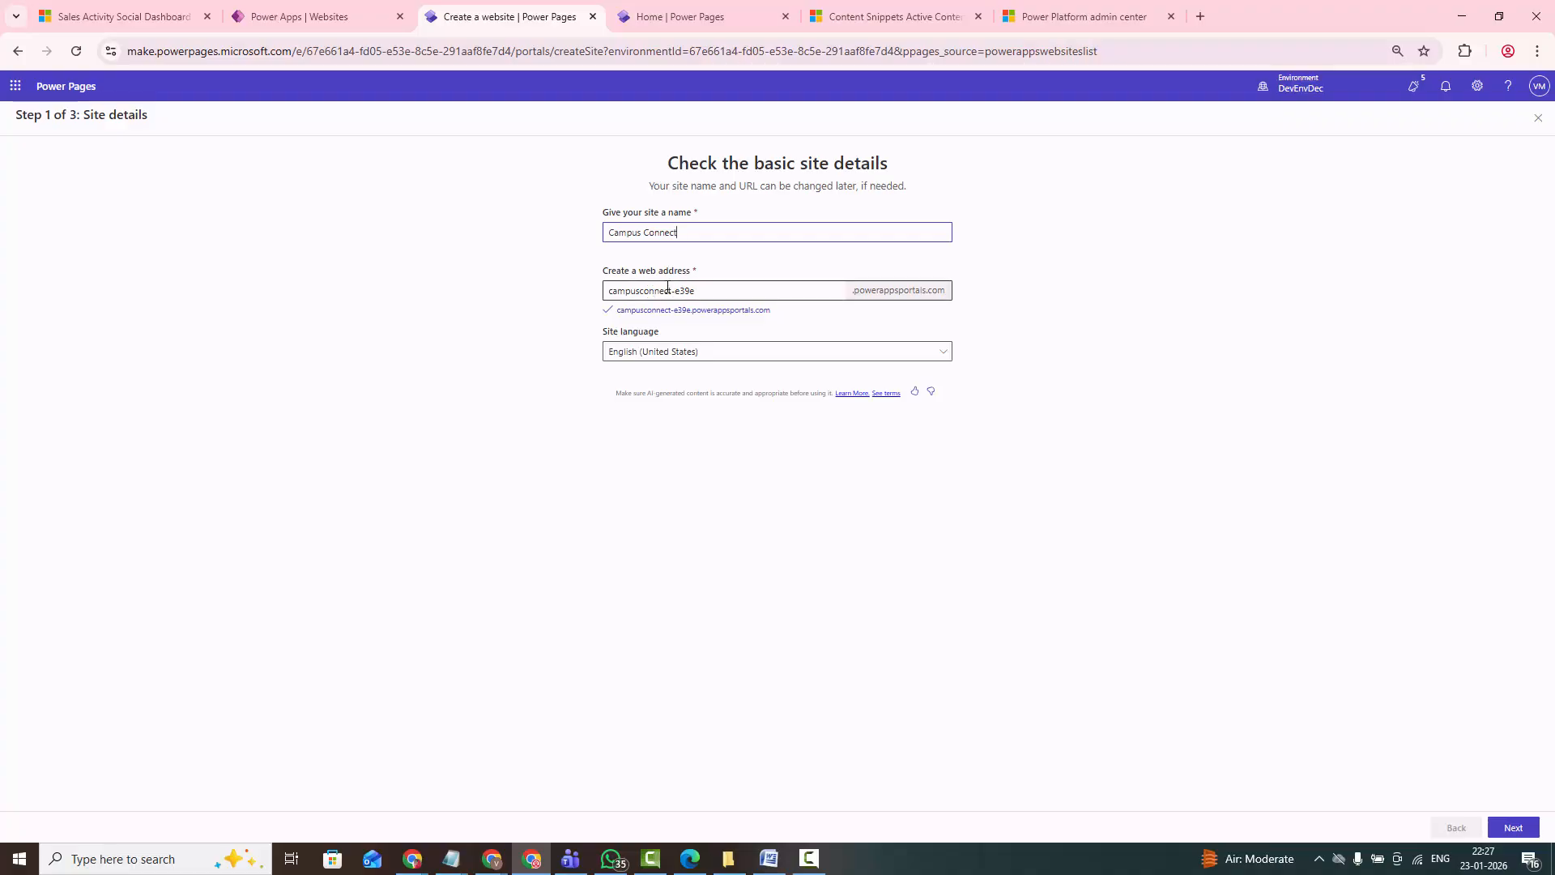
# - Set the site's web address to KLUniversity and continue to the layout choice
pyautogui.moveTo(710, 293); pyautogui.dragTo(604, 357)
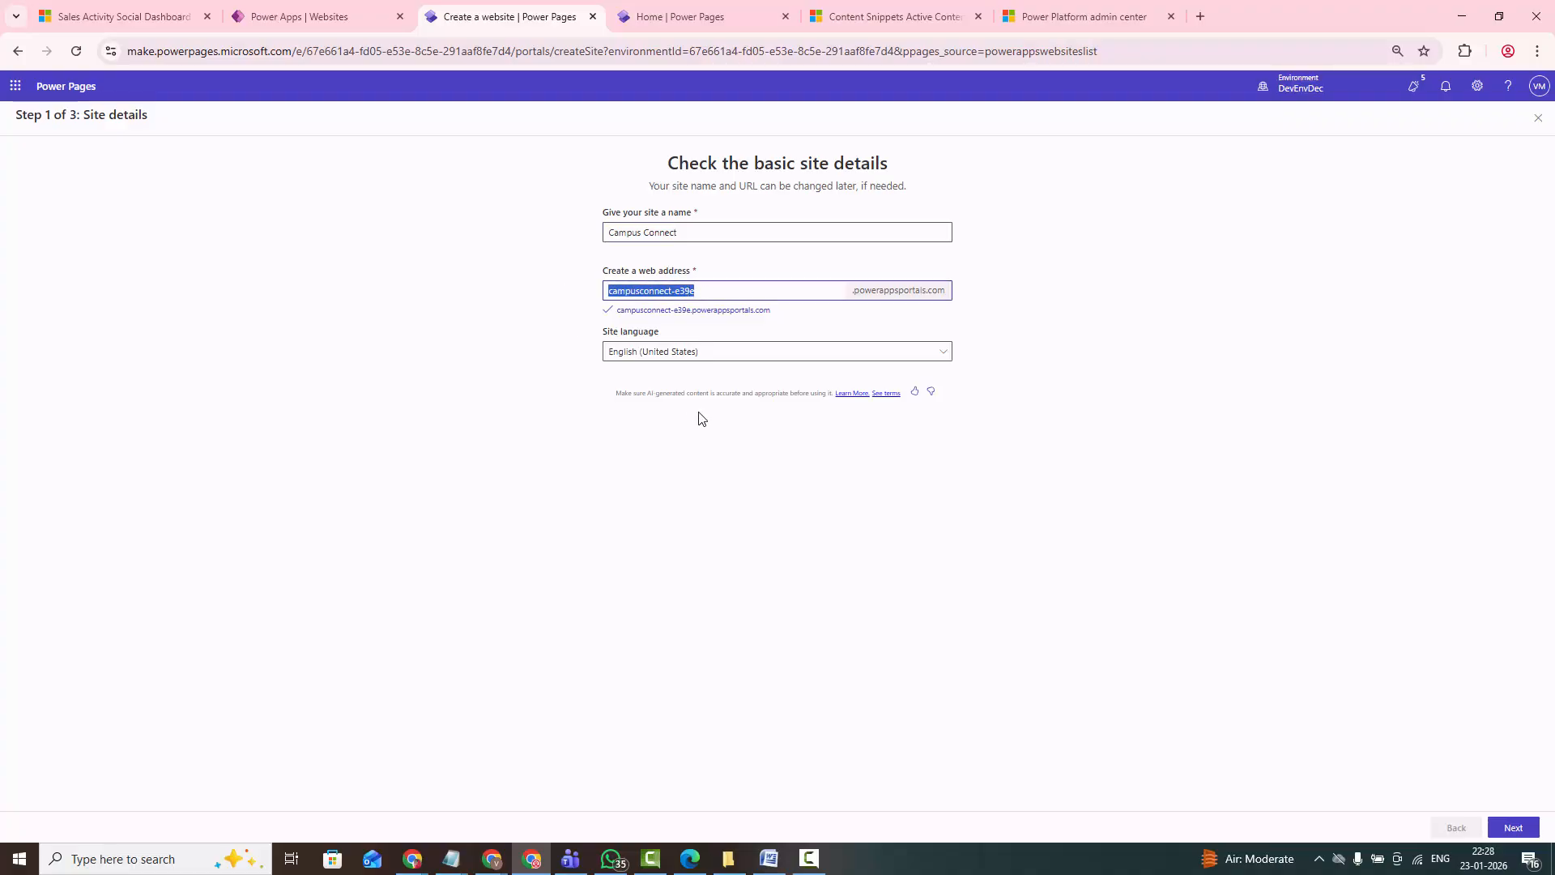
pyautogui.write('k')
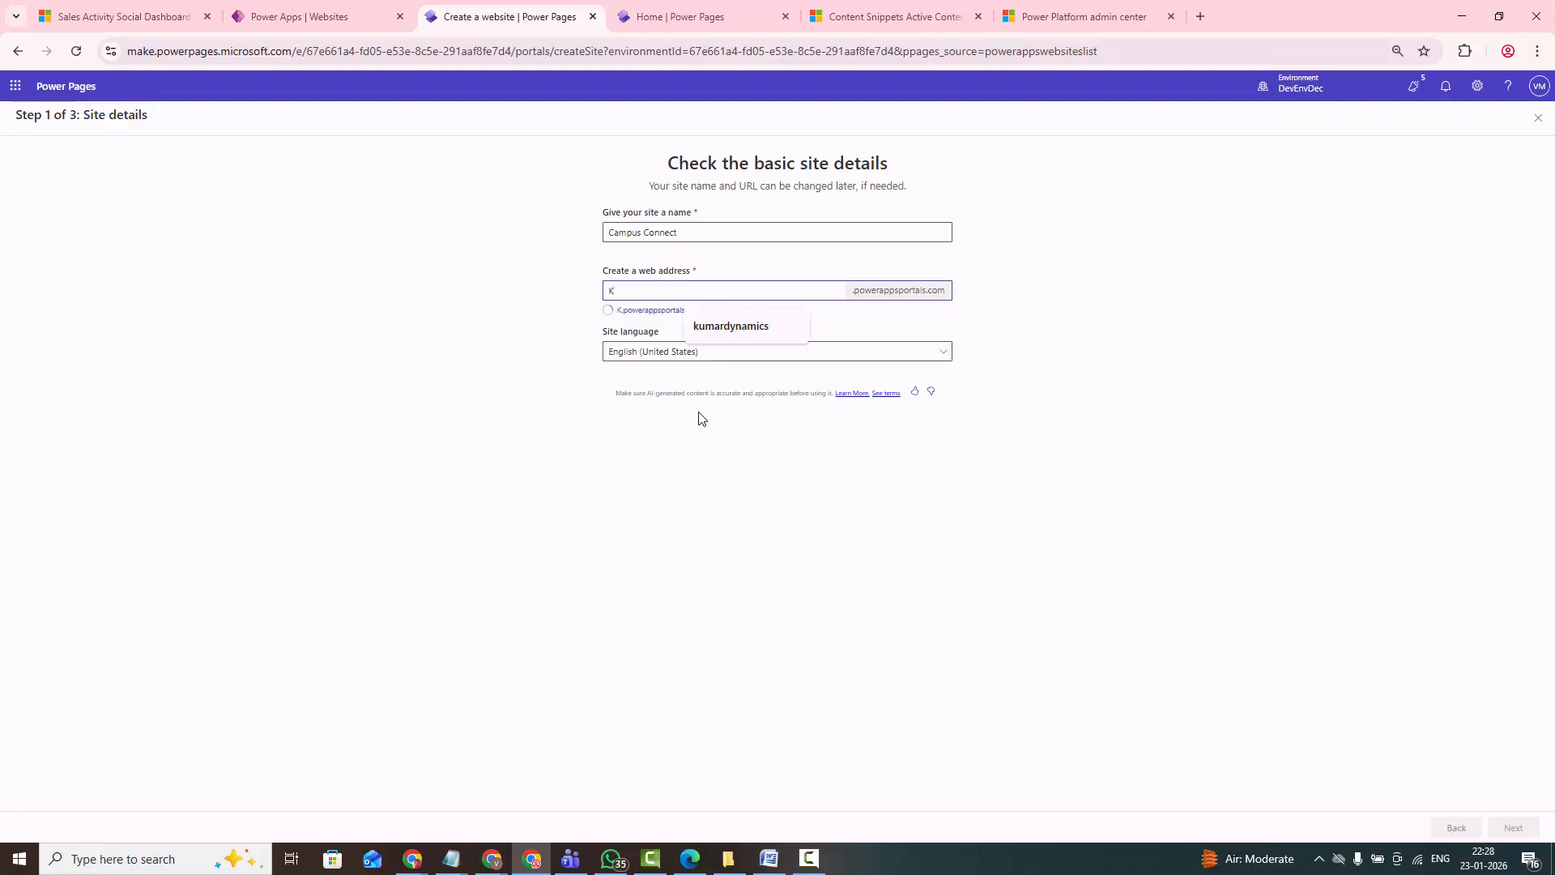
pyautogui.write('LU')
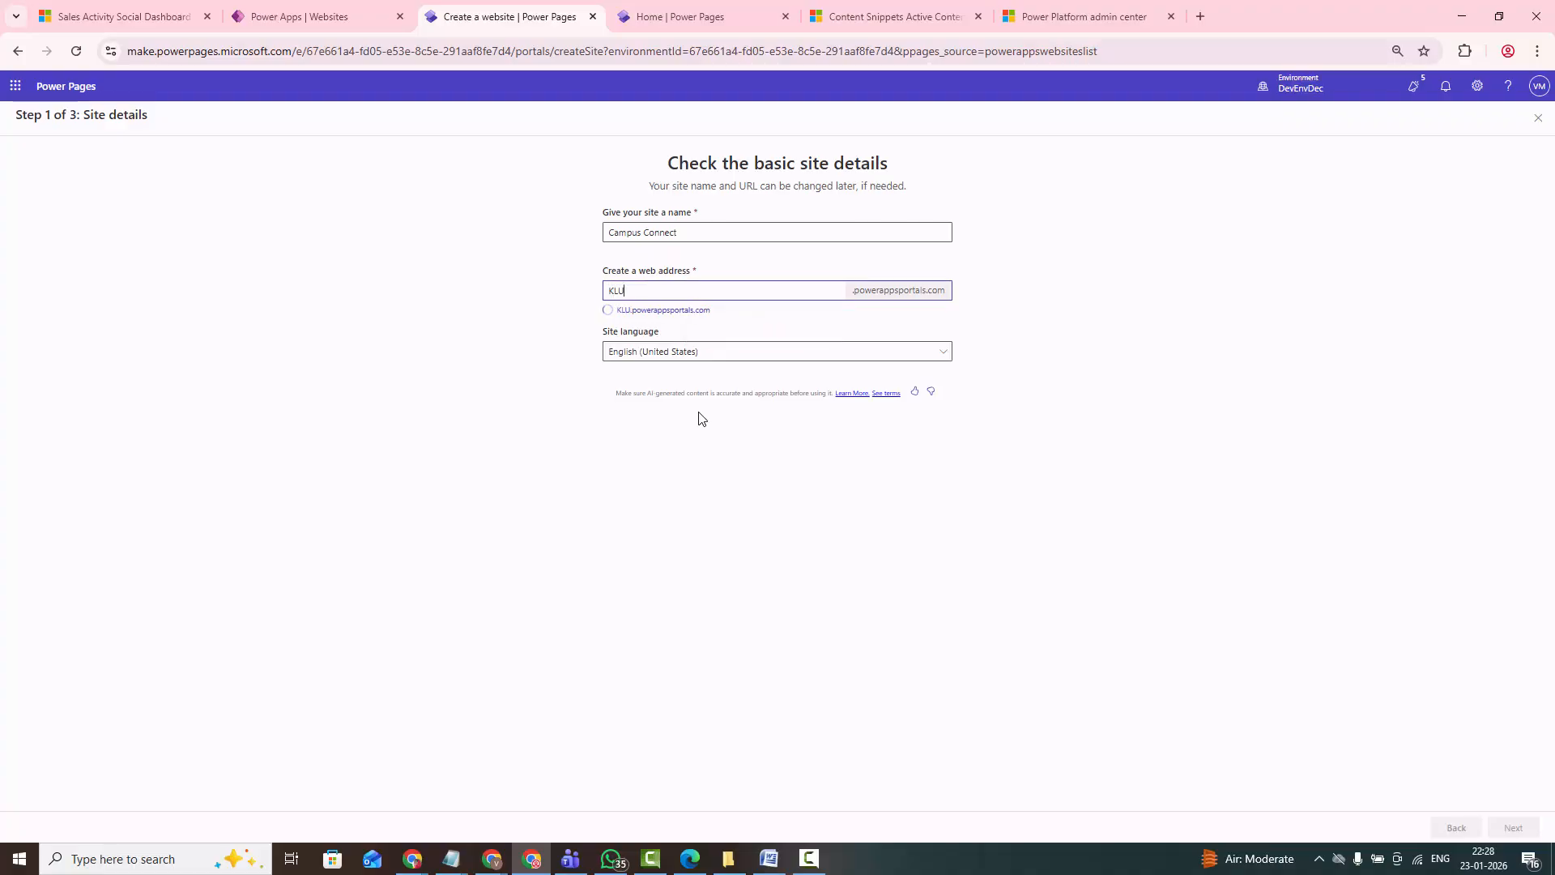
pyautogui.write('nivers')
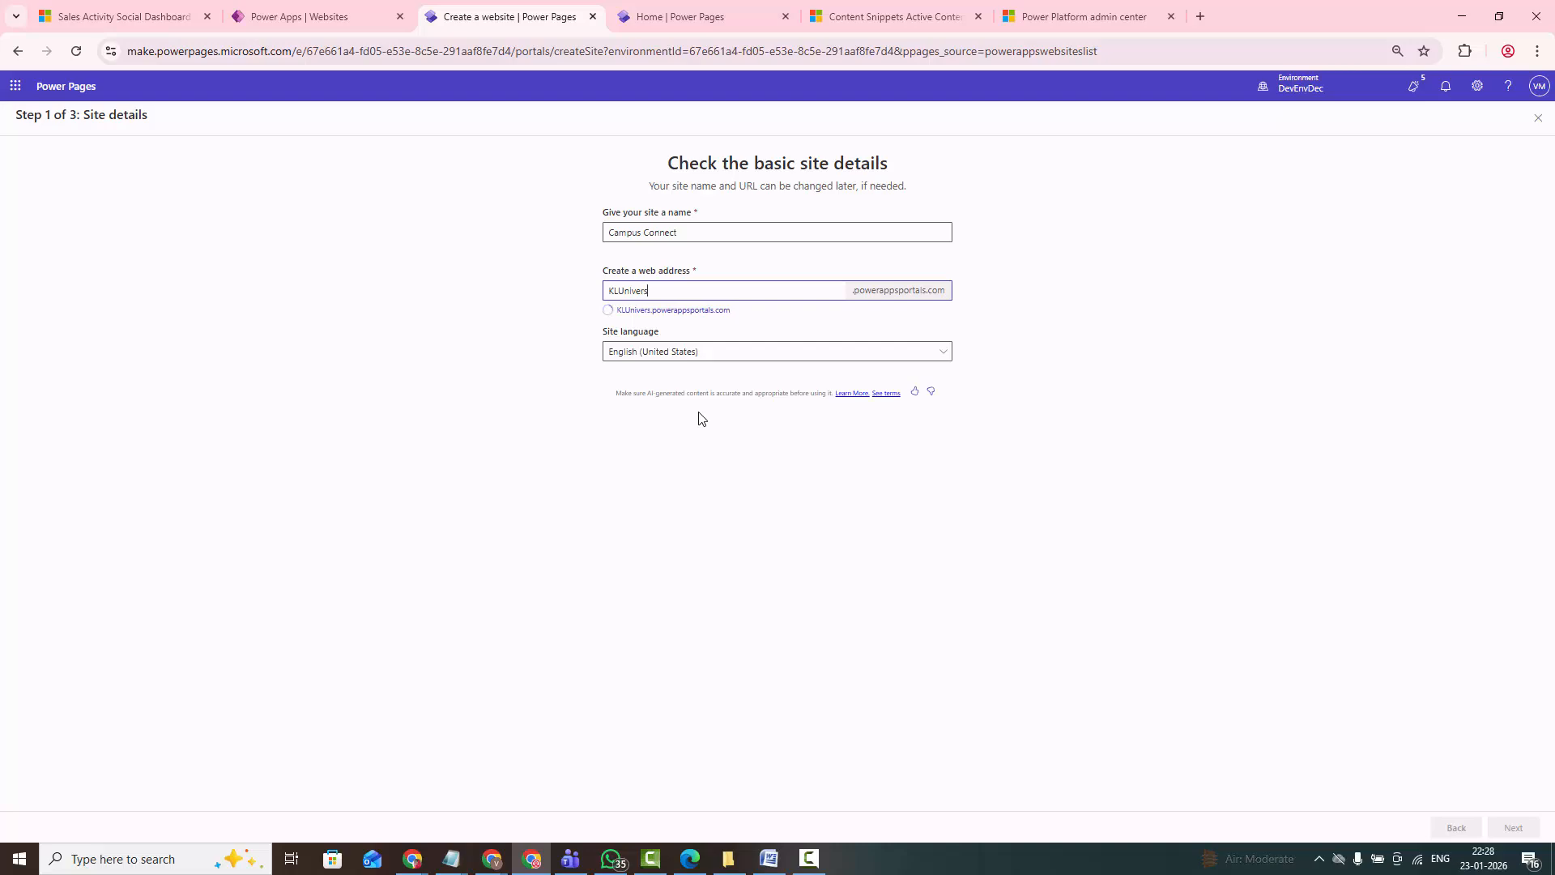
pyautogui.write('ity')
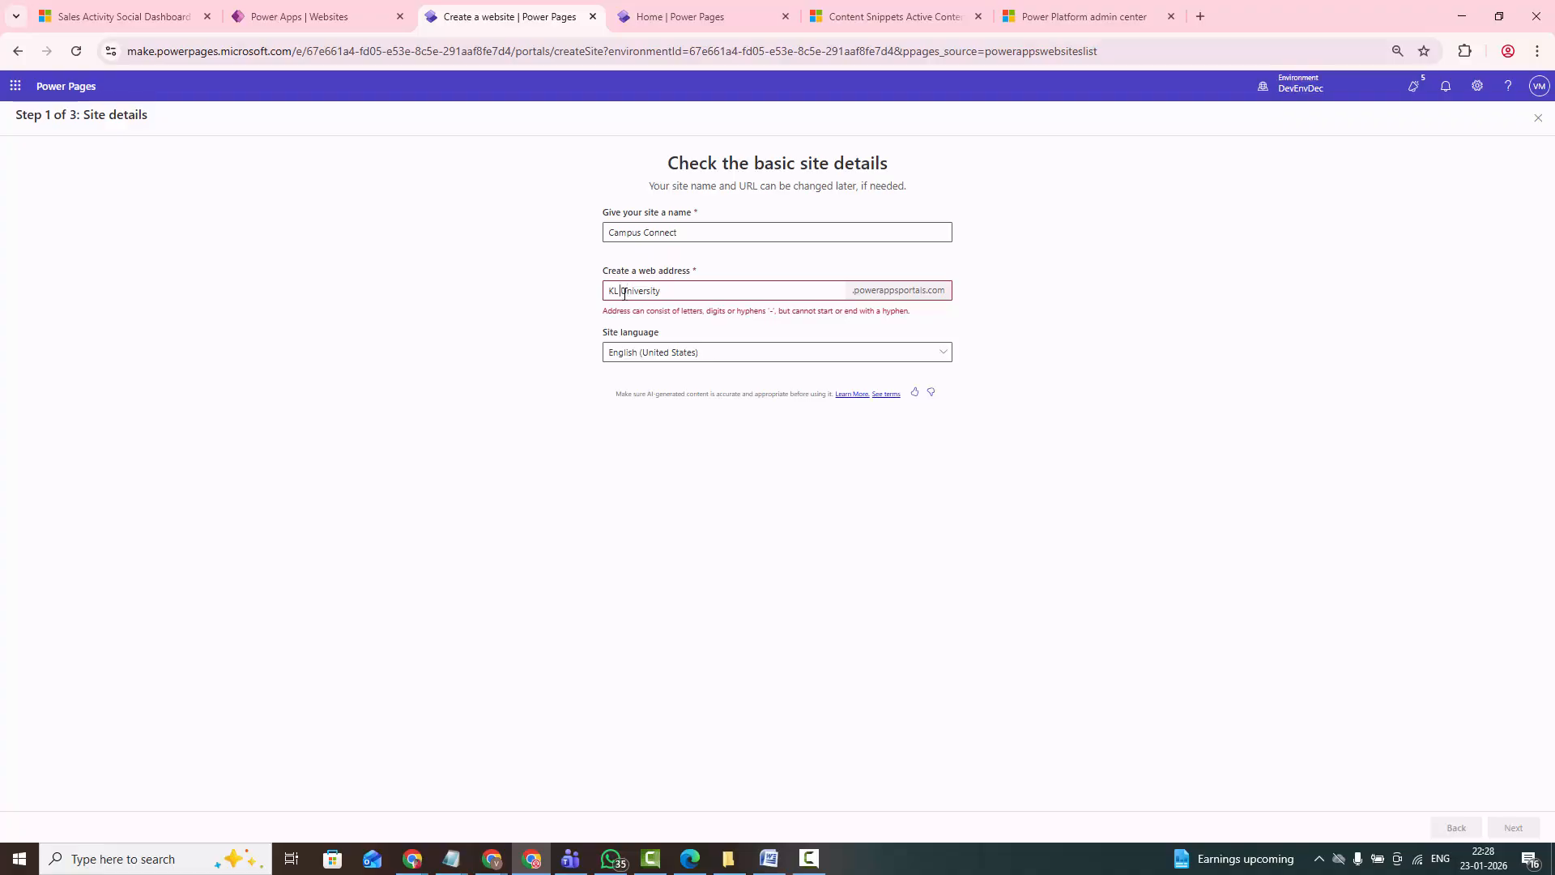
pyautogui.press('BackSpace')
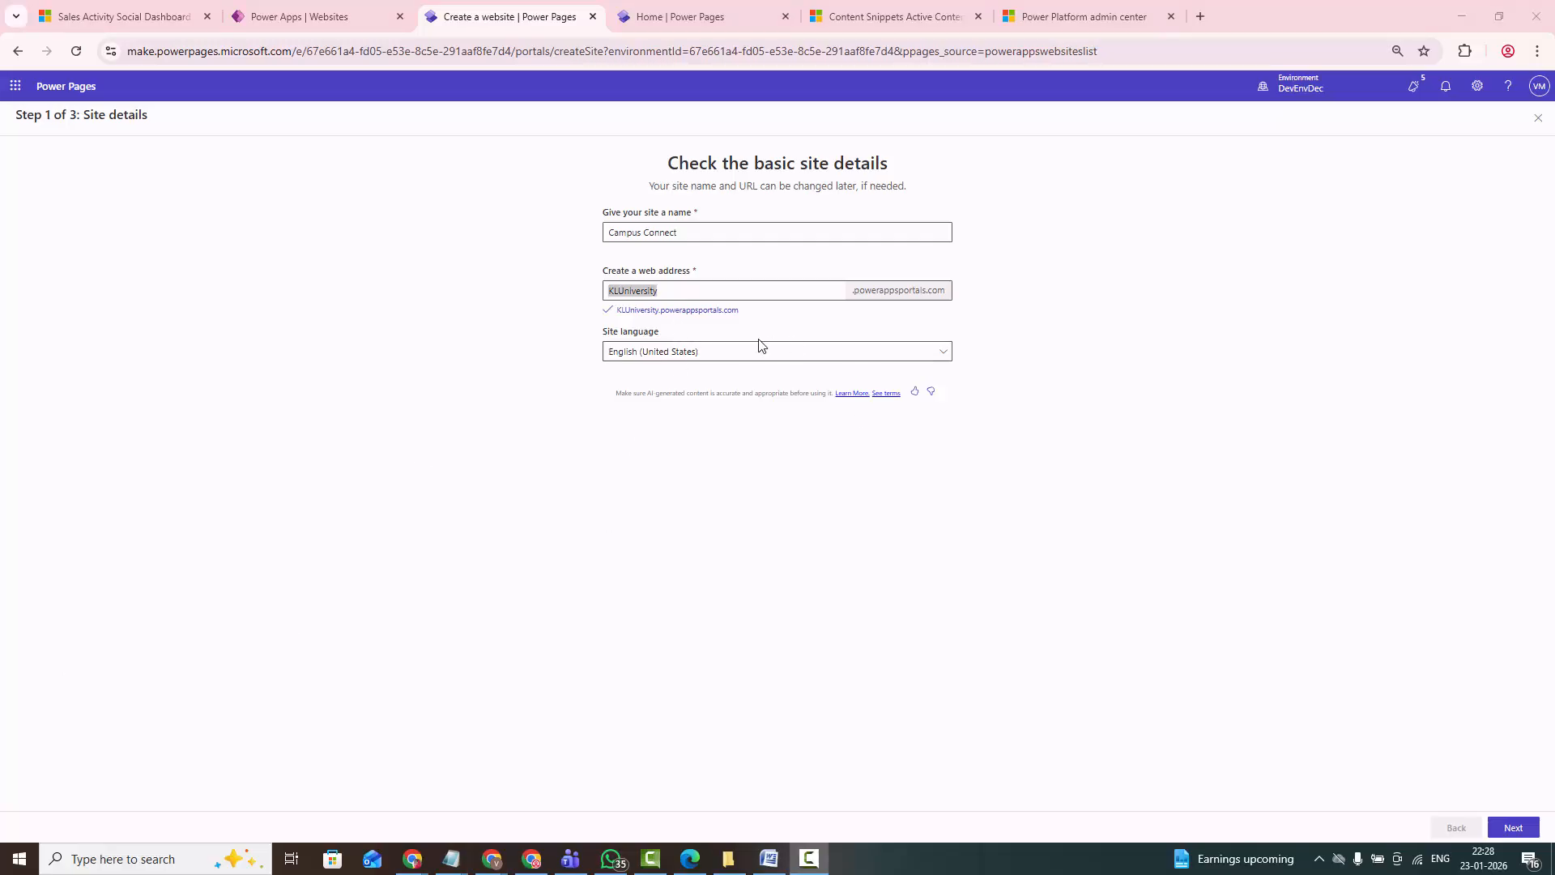
pyautogui.click(1513, 827)
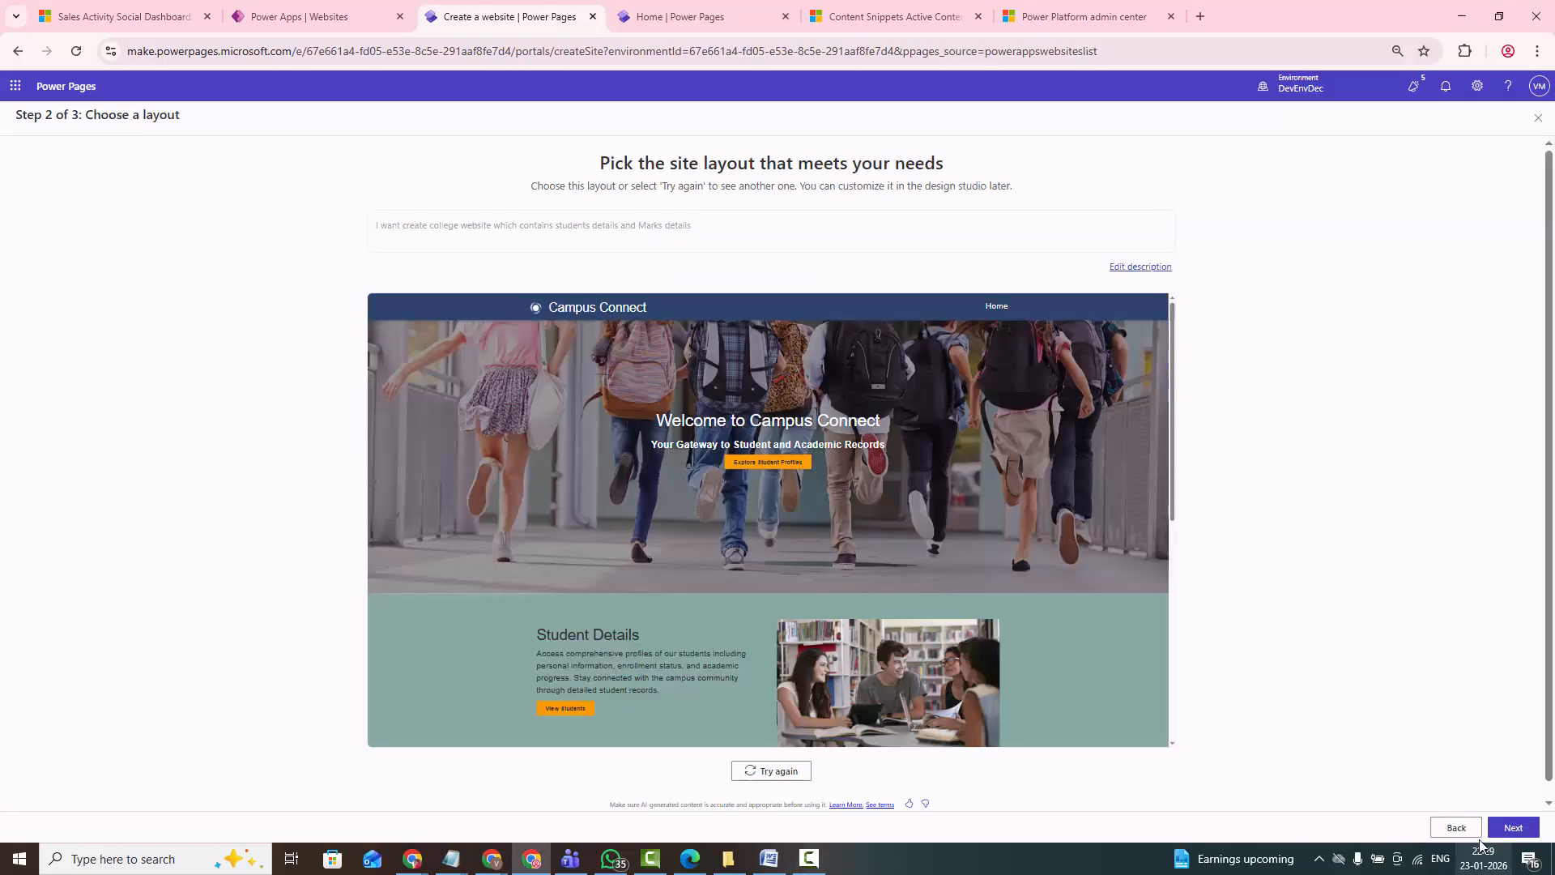
# - Return to the site details, replace the site name with KLUniversity copied from the web address, and proceed to the layout choice
pyautogui.click(1456, 827)
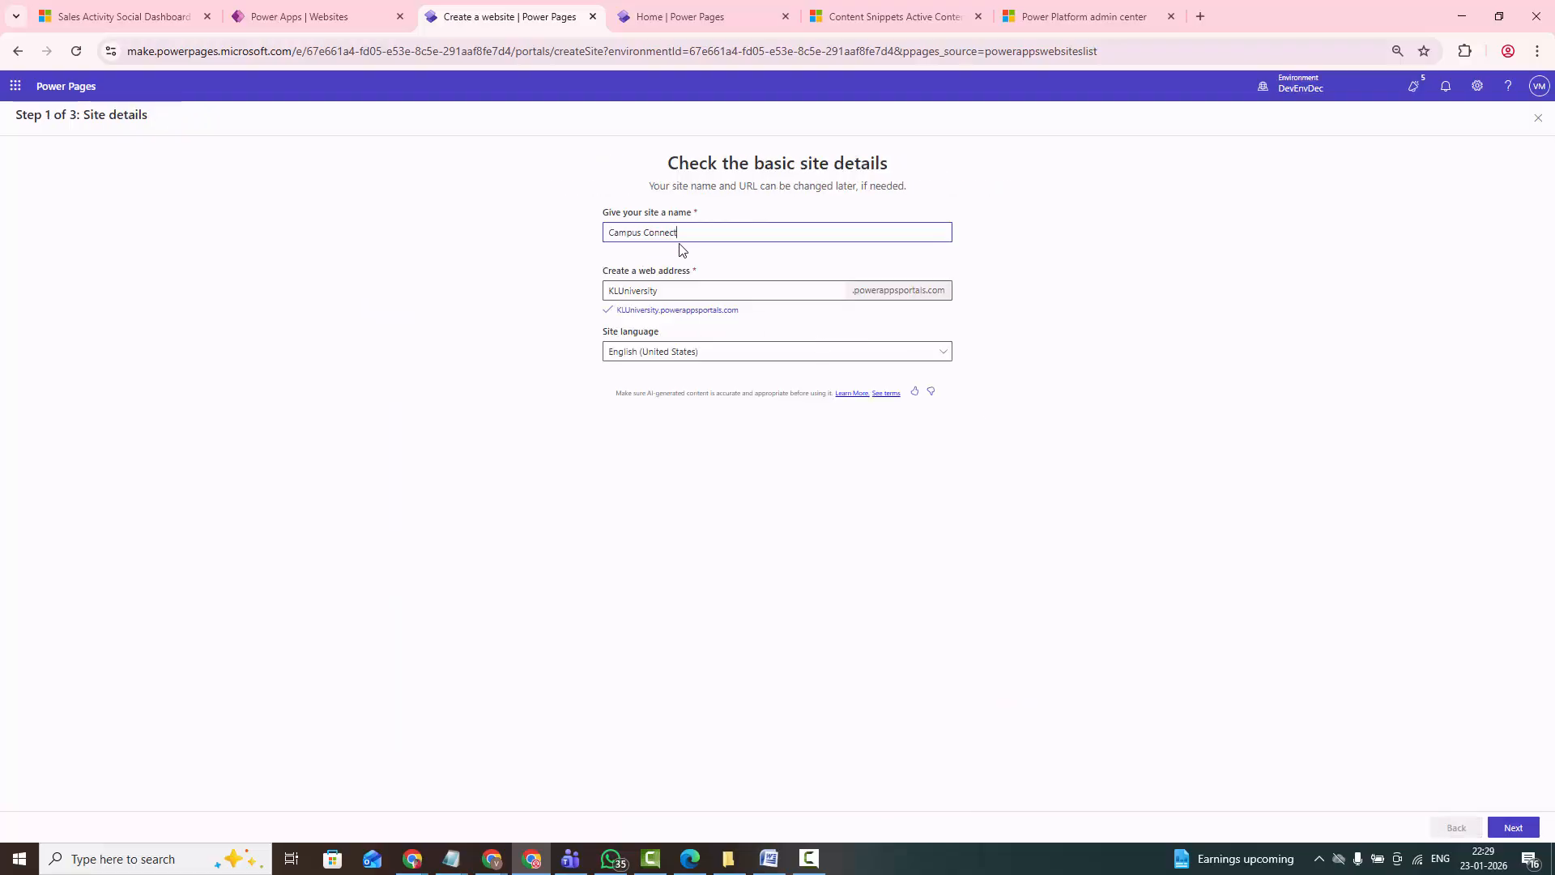
pyautogui.moveTo(689, 232); pyautogui.dragTo(542, 257)
pyautogui.moveTo(691, 293); pyautogui.dragTo(556, 295)
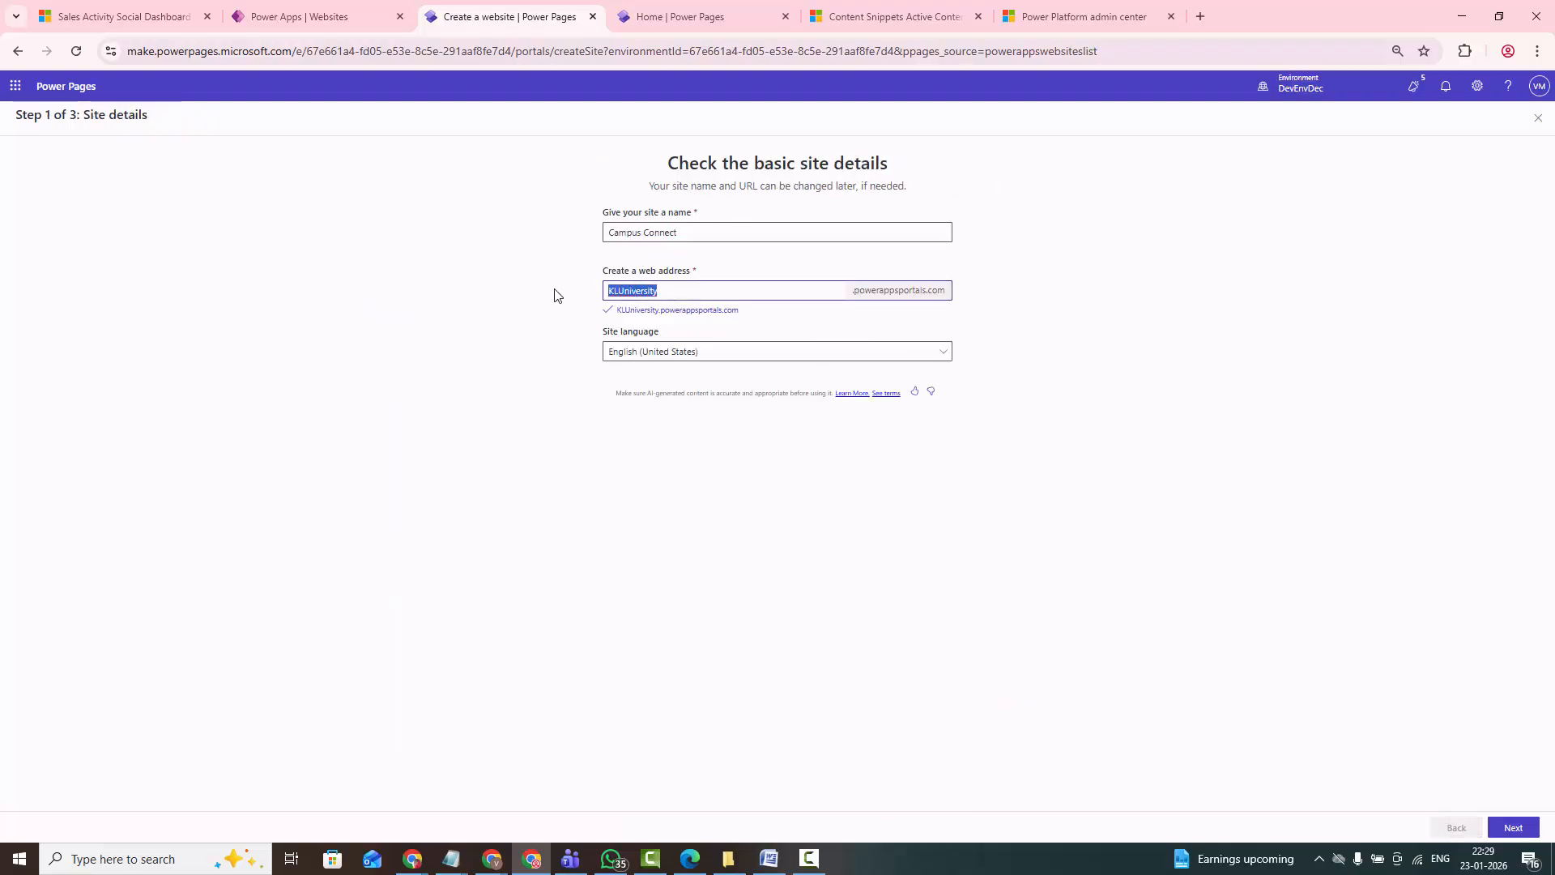
pyautogui.hotkey('ctrl', 'c')
pyautogui.moveTo(681, 233); pyautogui.dragTo(535, 243)
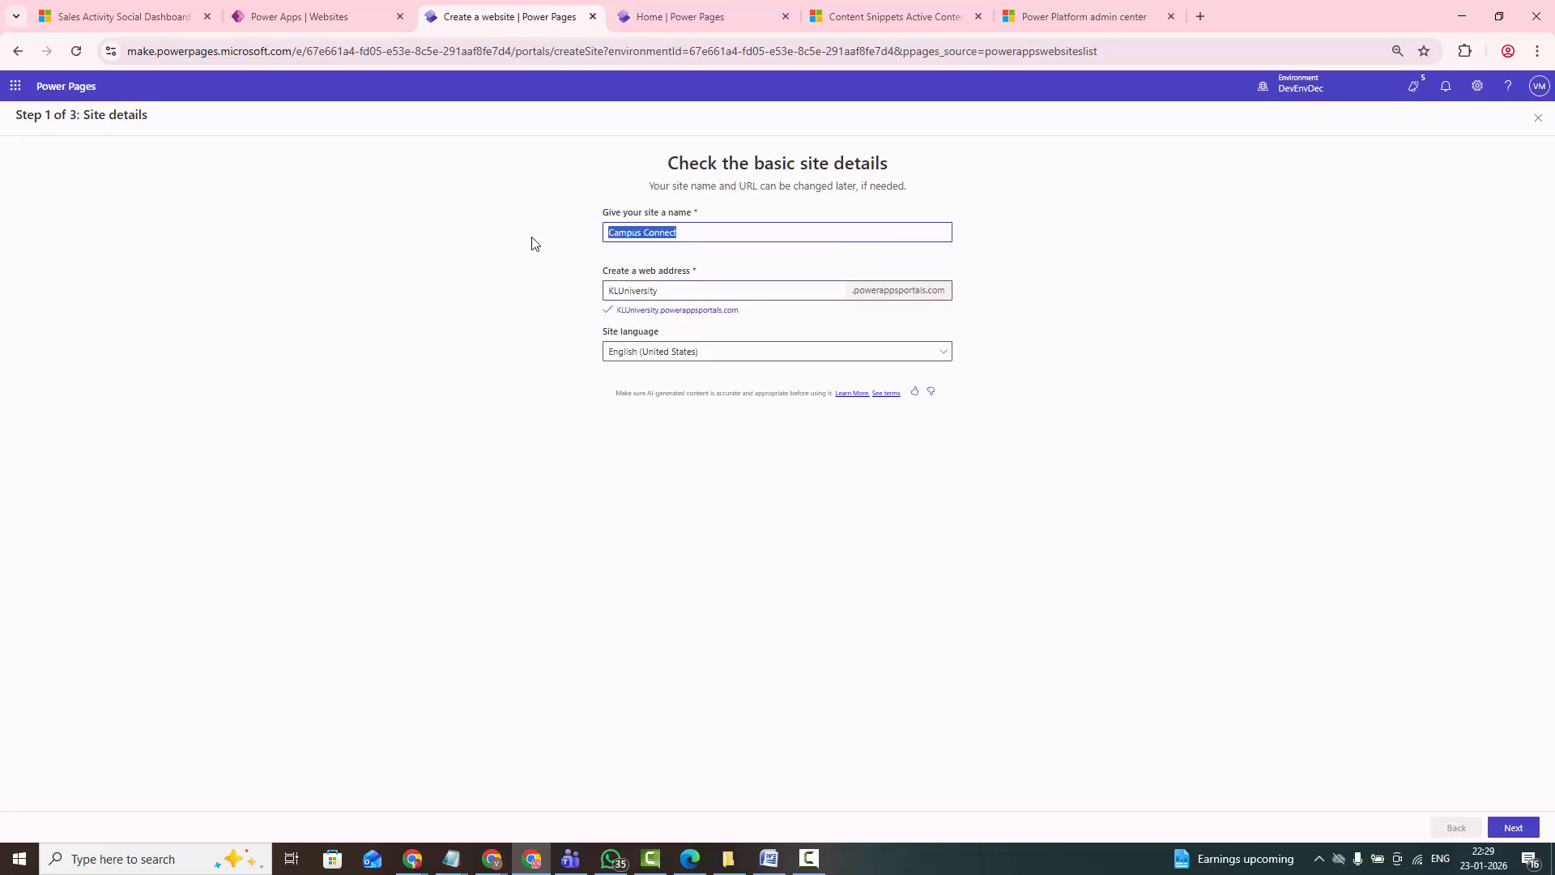
pyautogui.hotkey('ctrl', 'v')
pyautogui.click(1513, 827)
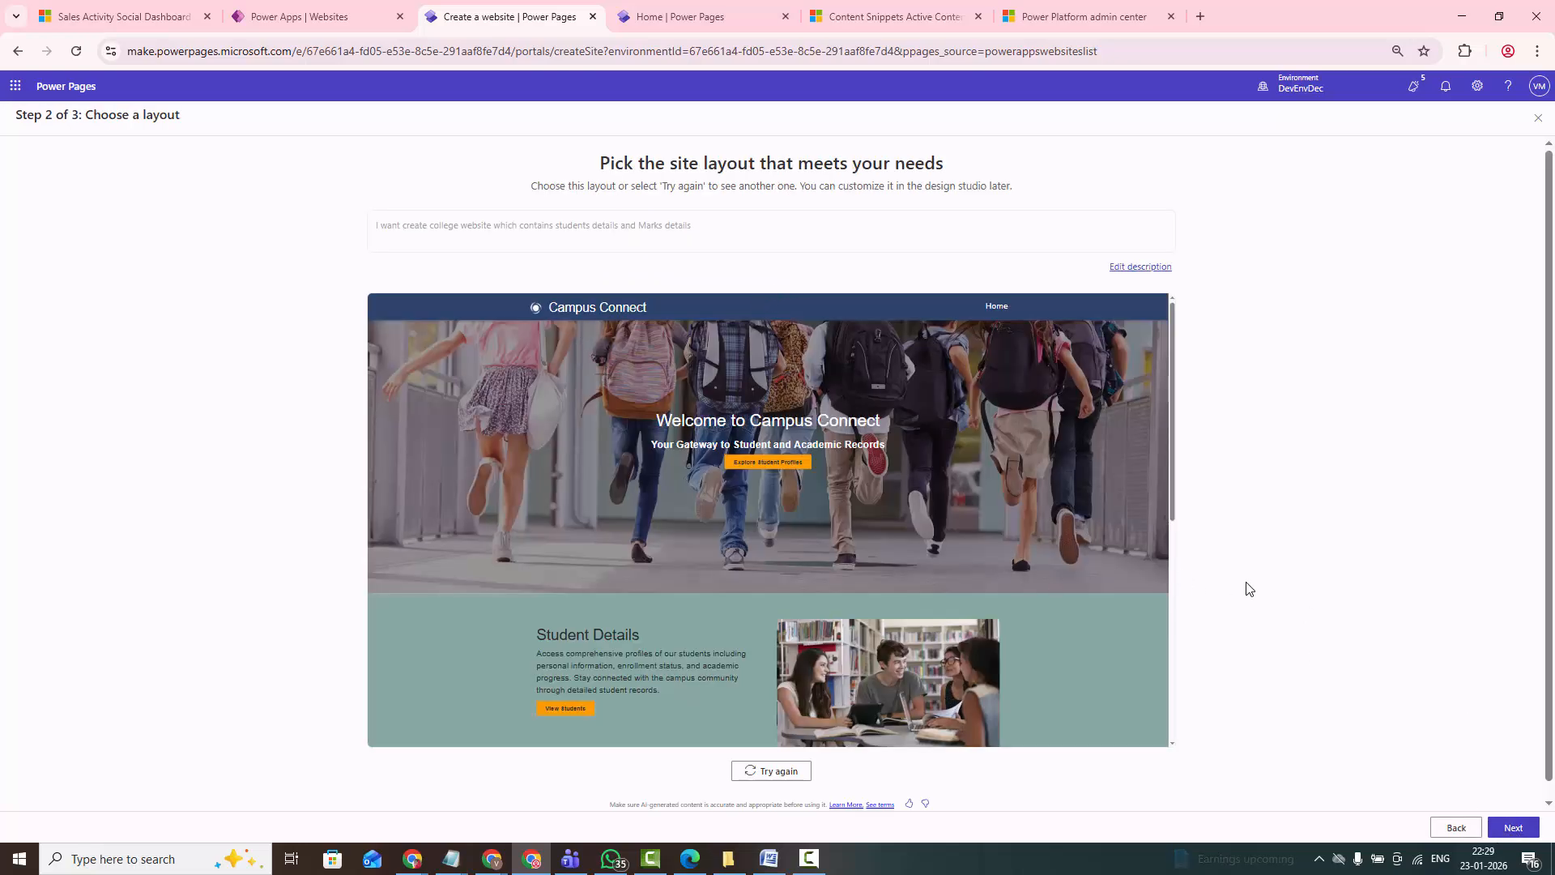
# - Accept the proposed layout and create the site with the About Us, Contact Us, Student Details, Marks Details and Academic Calendar pages
pyautogui.scroll(-1, 1260, 575)
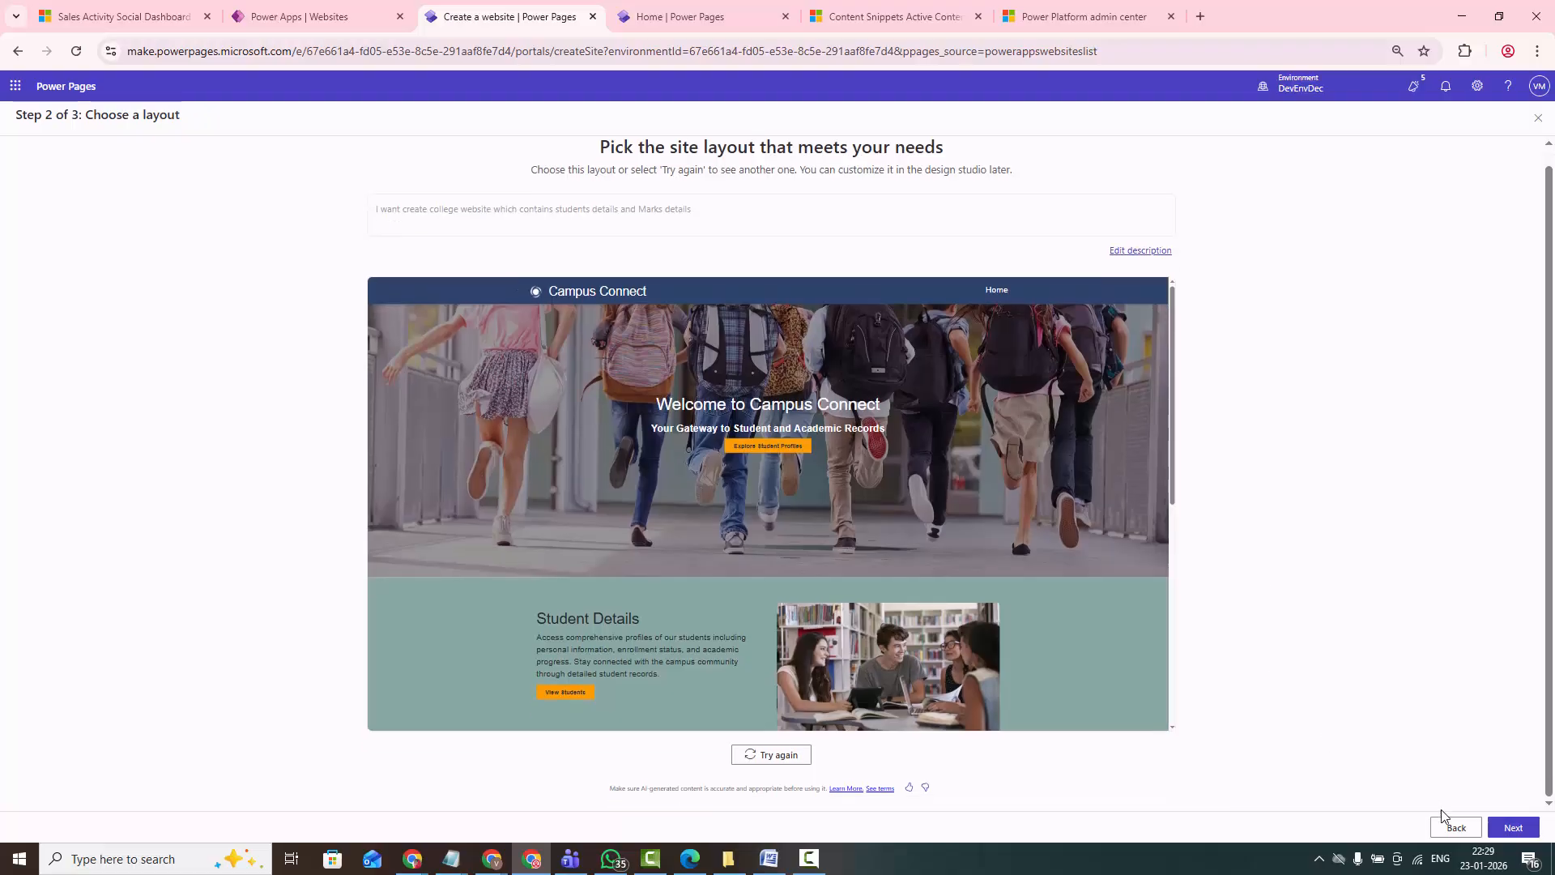
pyautogui.click(1521, 828)
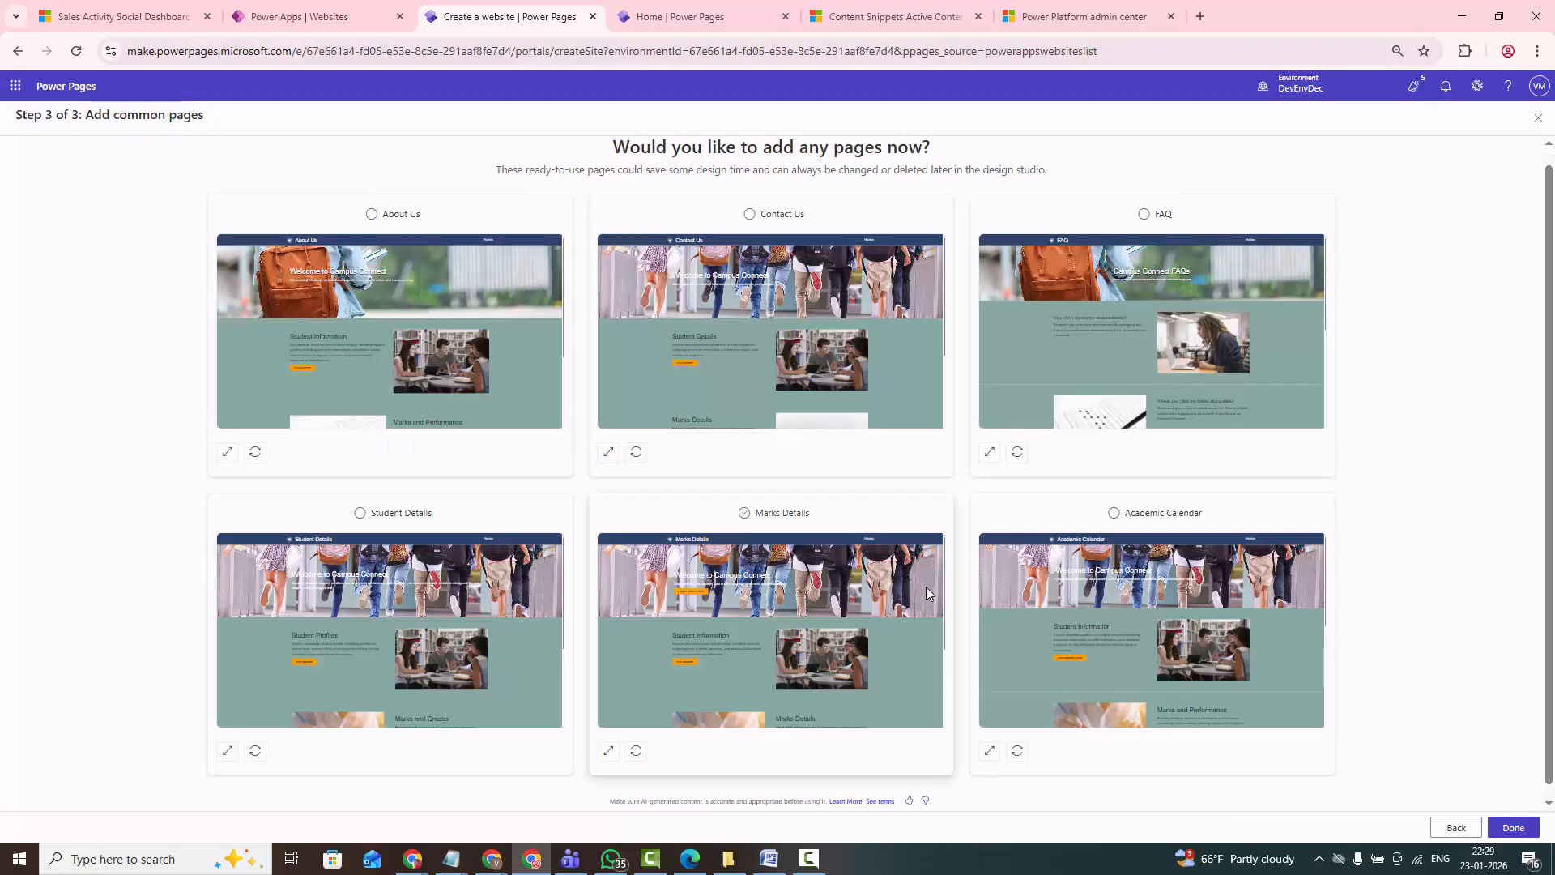
pyautogui.click(371, 214)
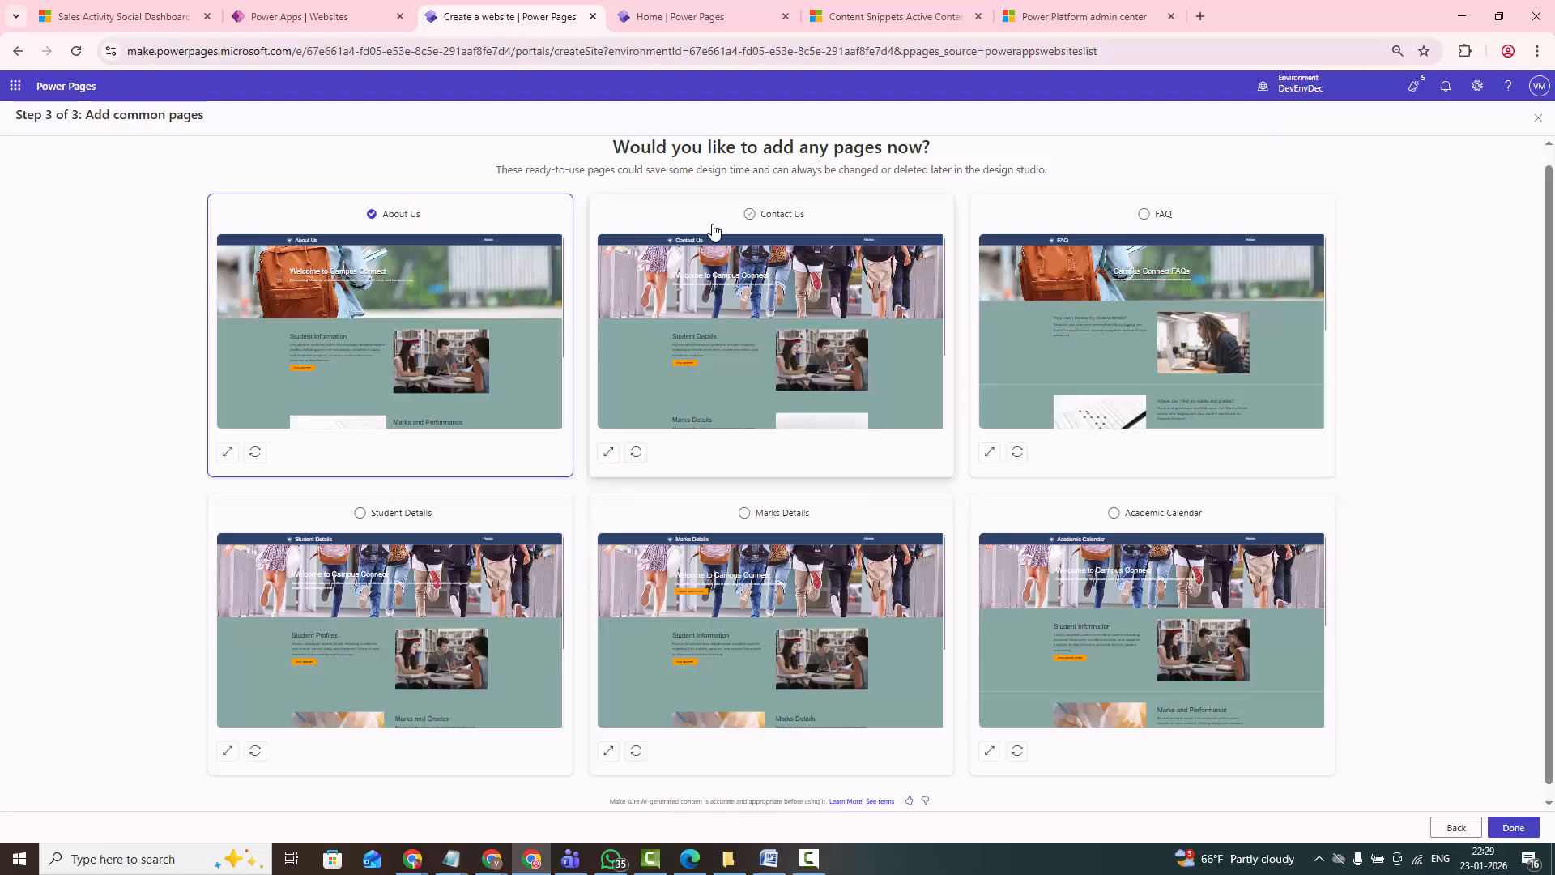
pyautogui.click(751, 215)
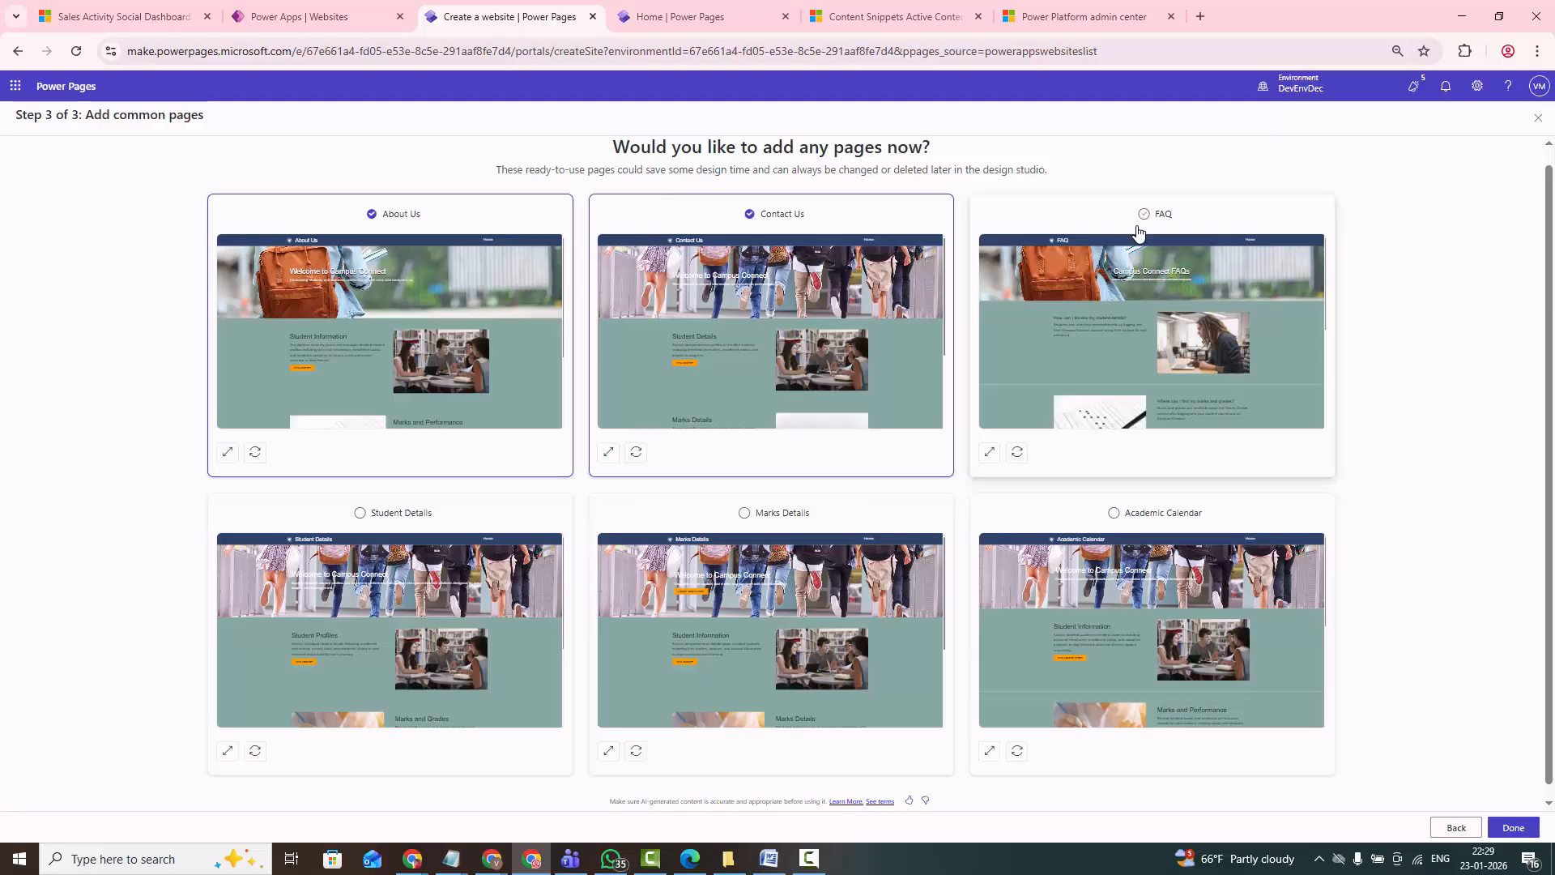
pyautogui.click(359, 514)
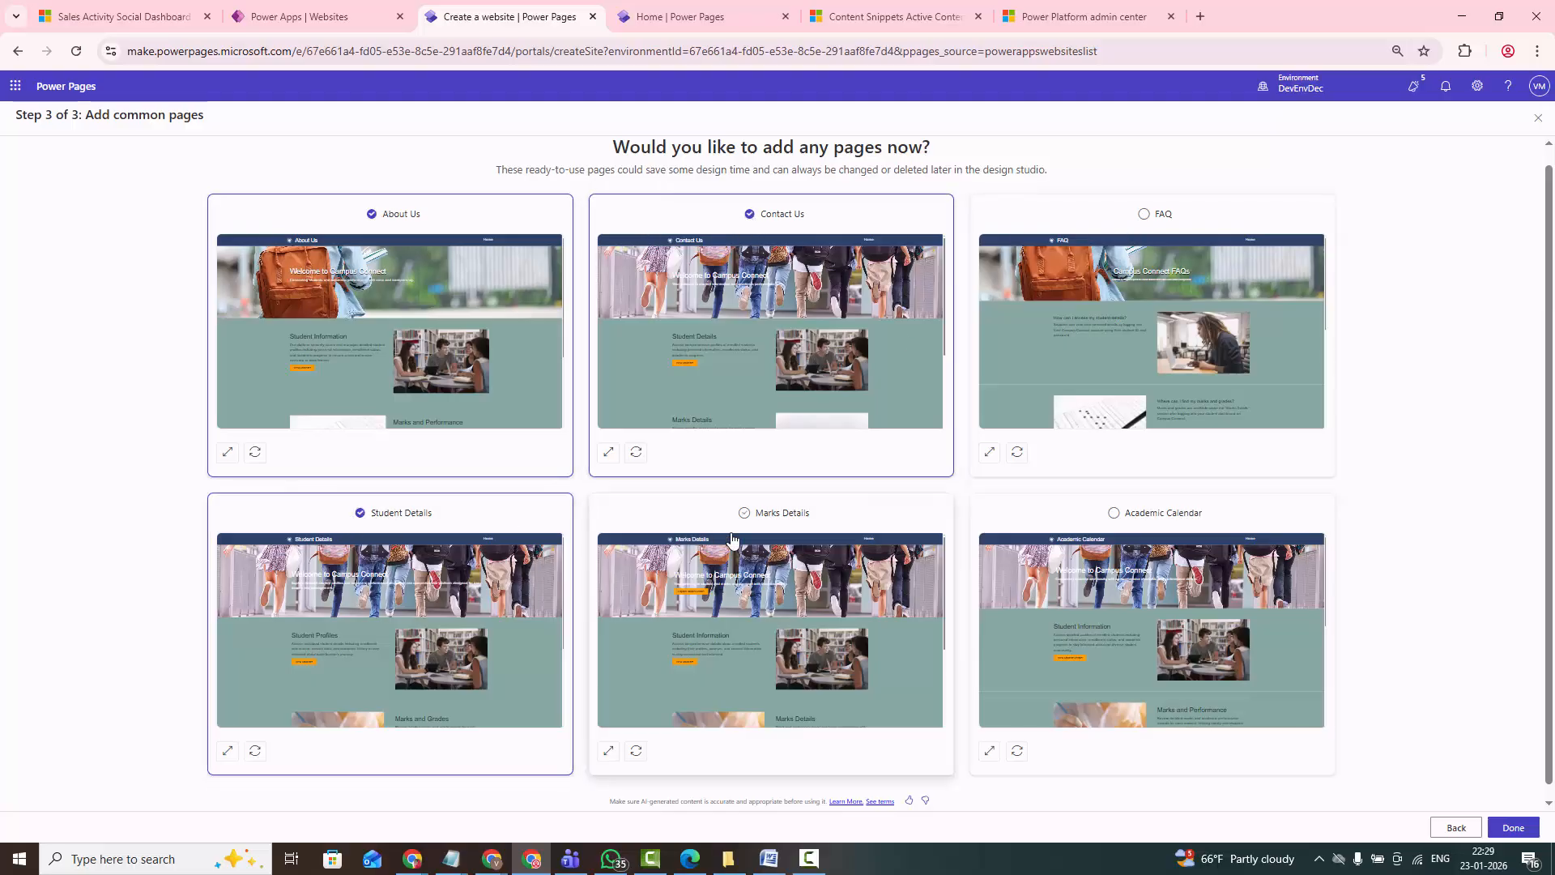
pyautogui.click(746, 513)
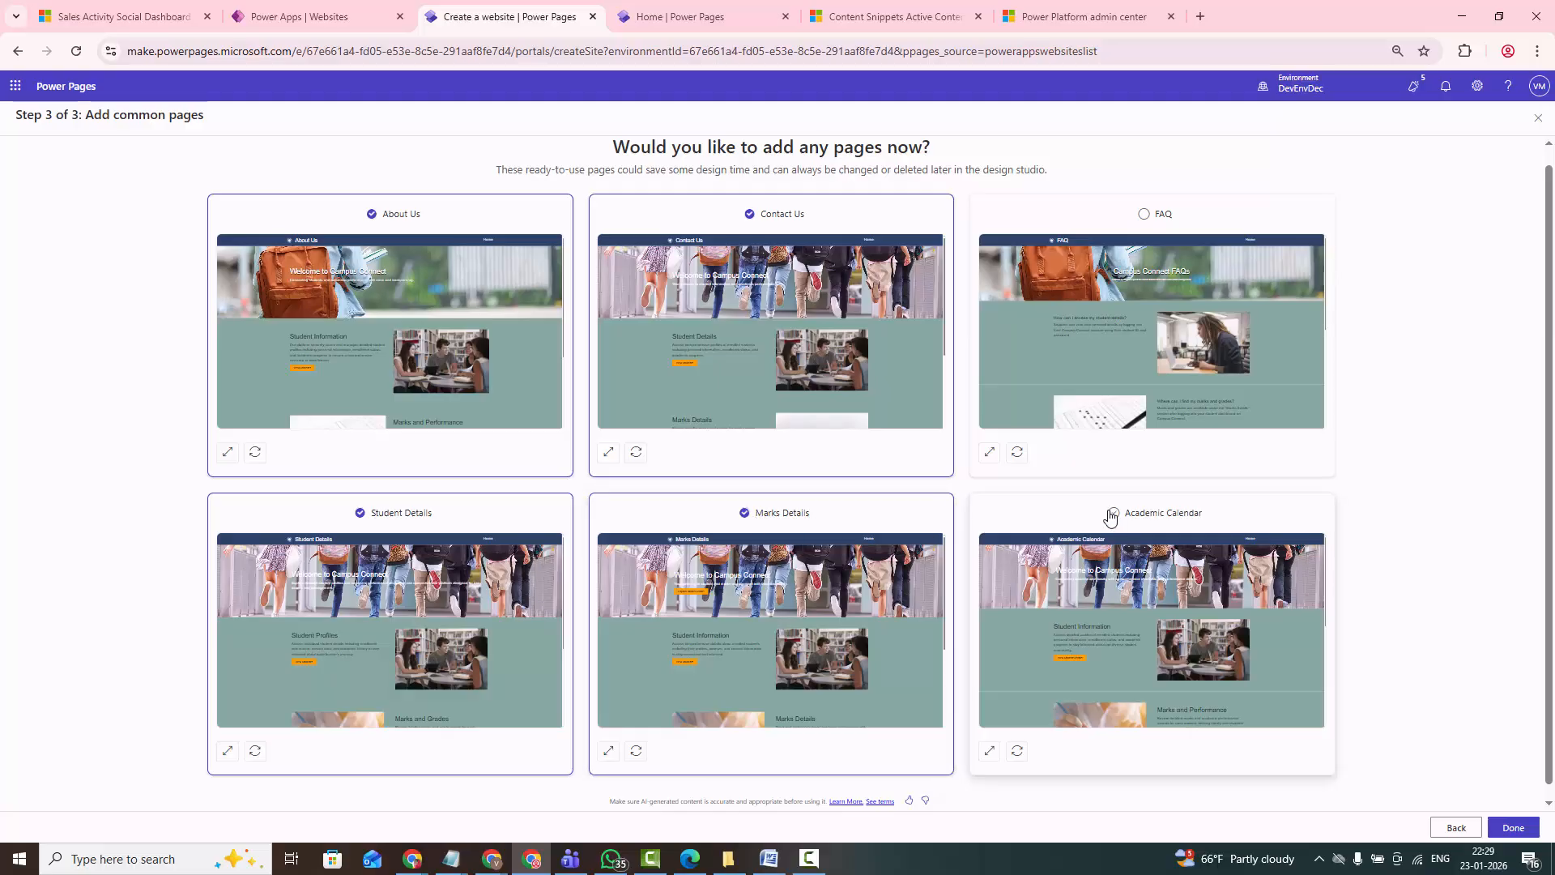
pyautogui.click(1111, 514)
pyautogui.scroll(-1, 1101, 519)
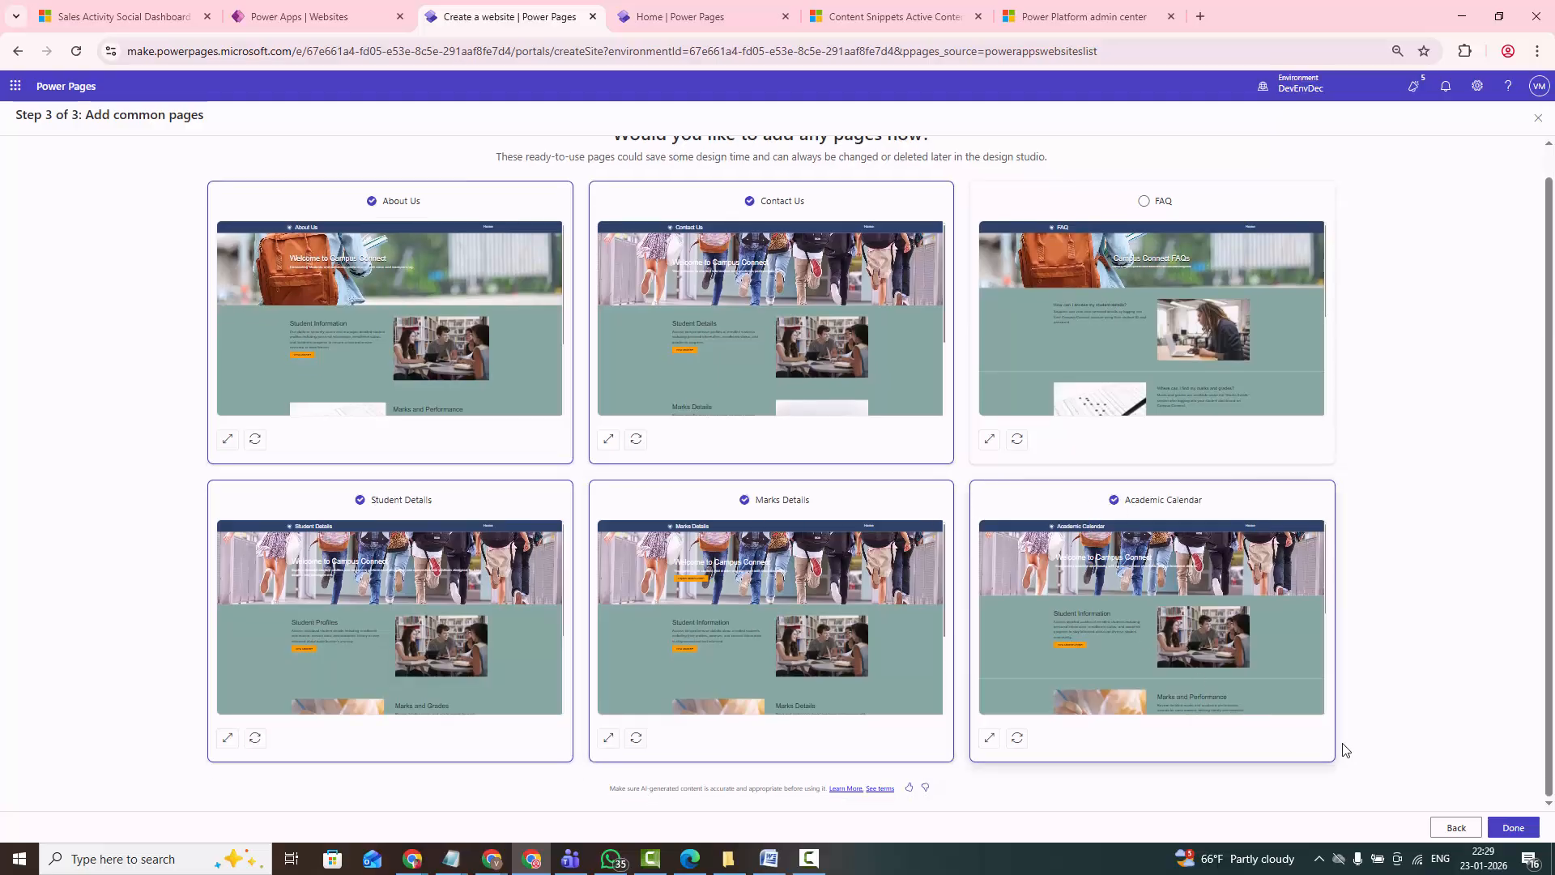
pyautogui.click(1514, 829)
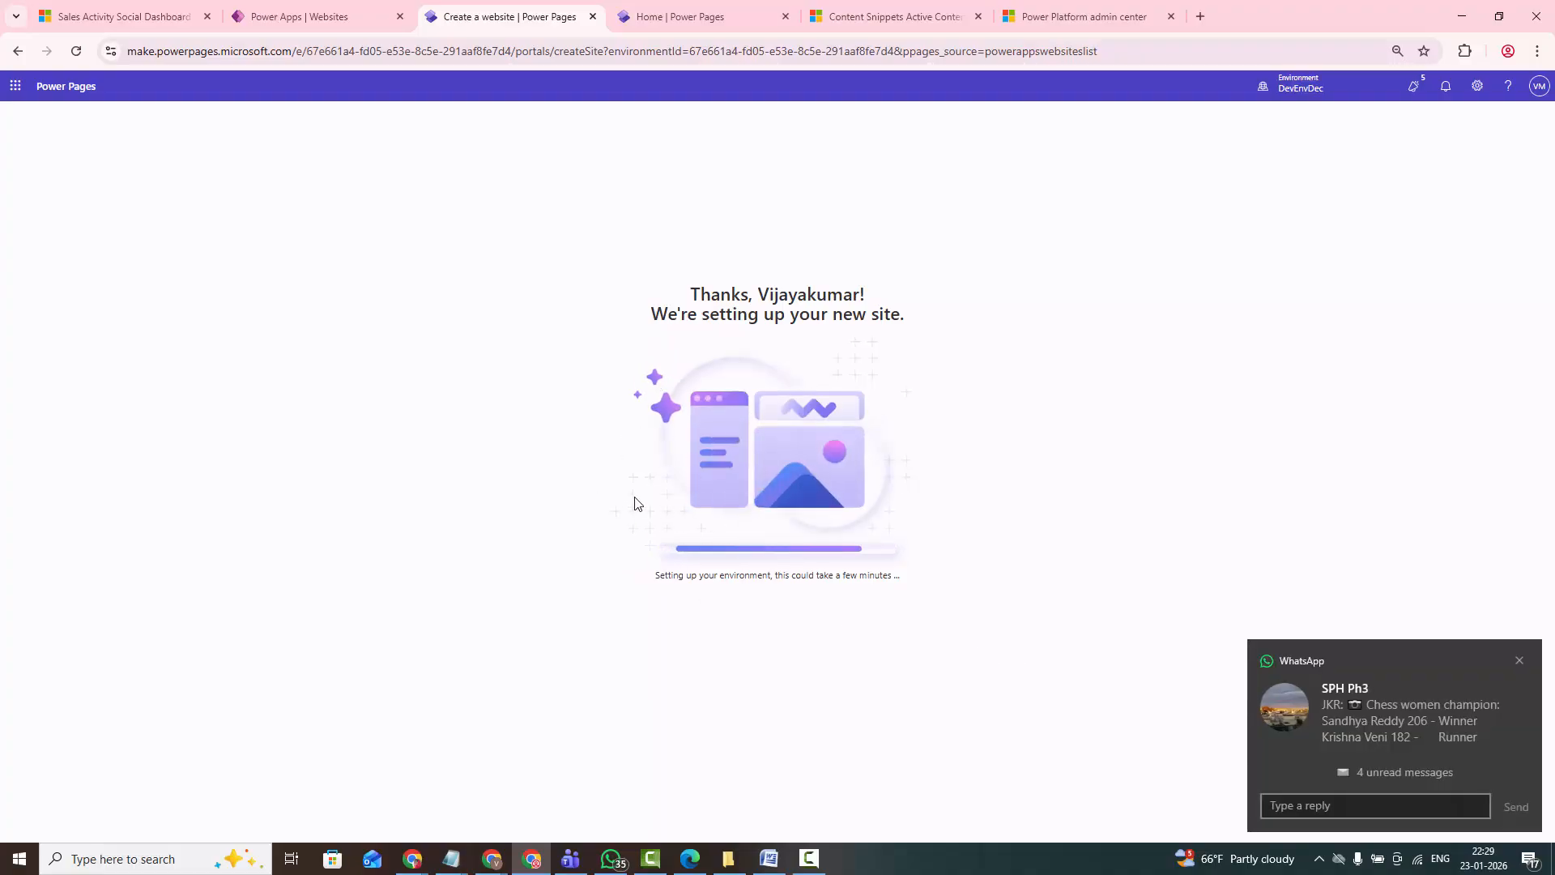
# - Dismiss the message notification and look at the generated Academic Calendar and Home pages
pyautogui.click(1520, 660)
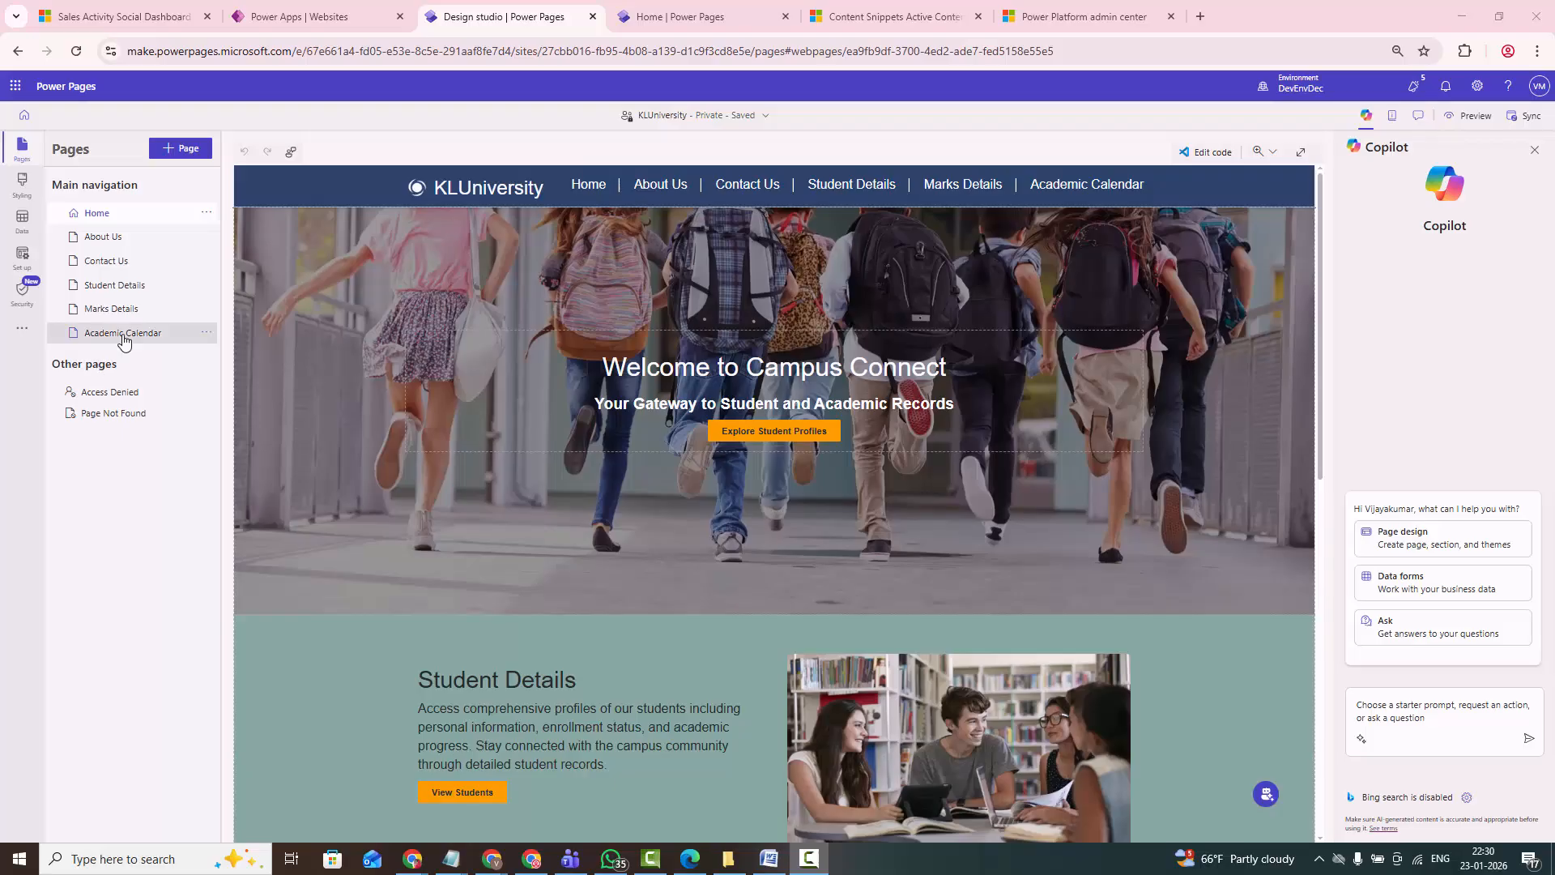
pyautogui.click(121, 333)
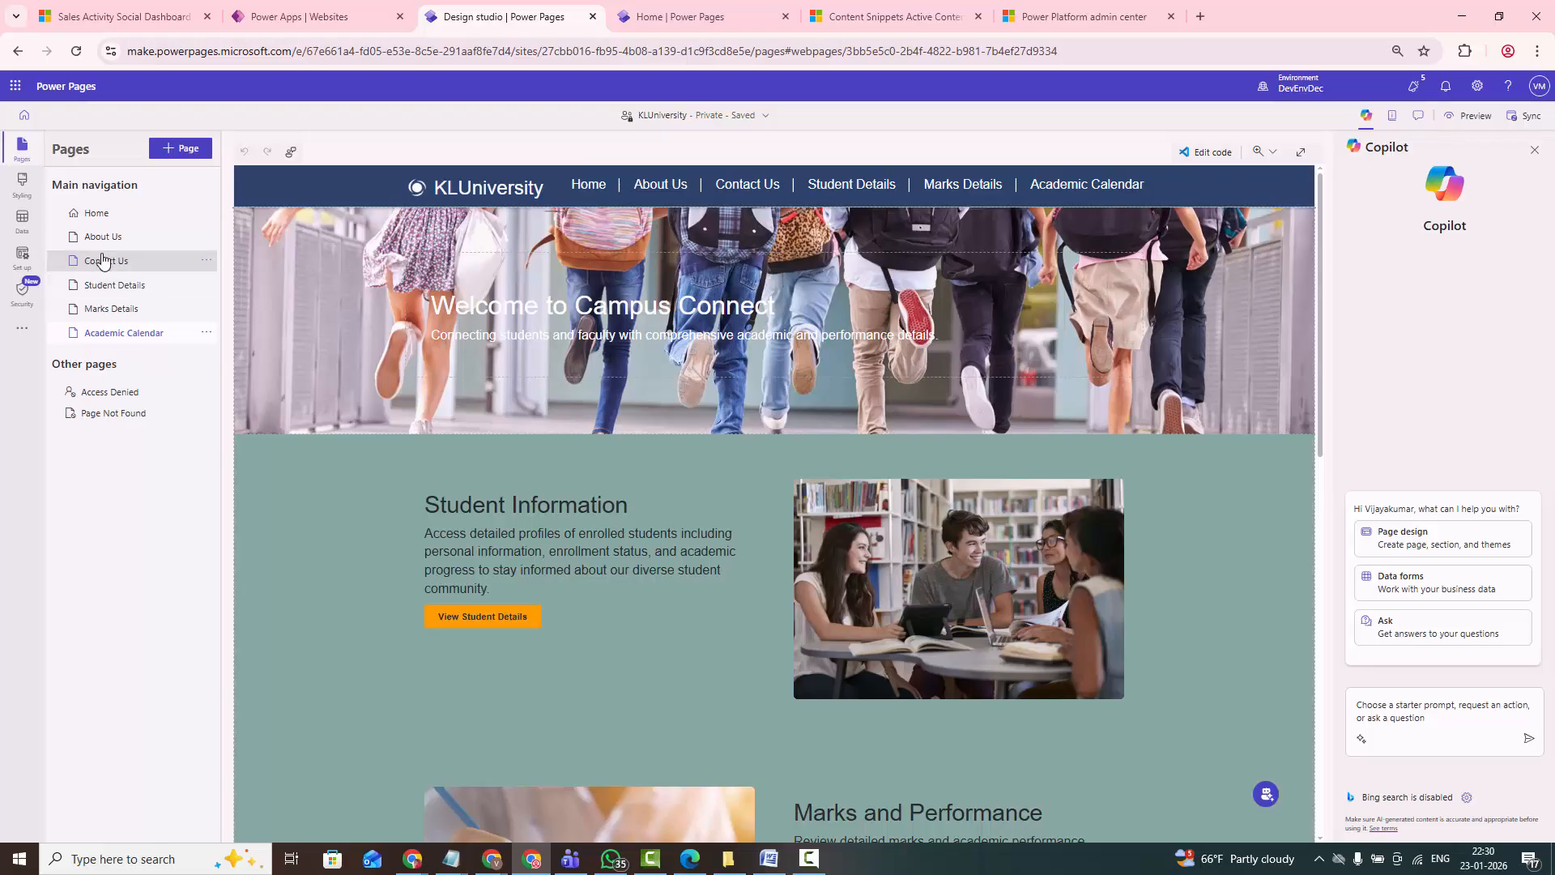
pyautogui.click(95, 214)
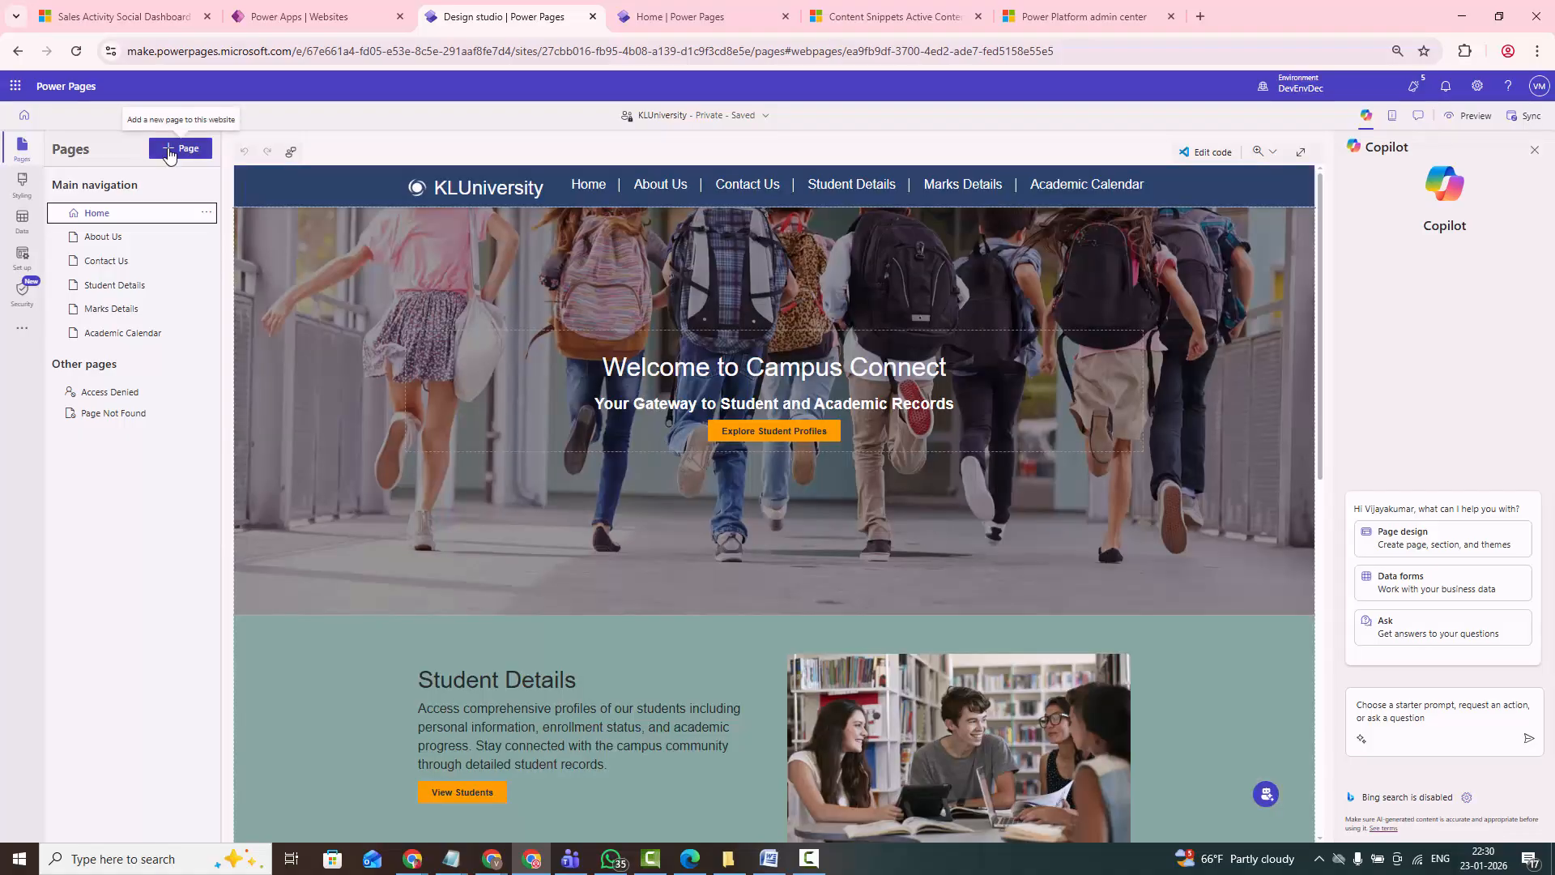
# - Add a page named Student Marks to the main navigation, using the Start from blank layout instead of a Copilot description
pyautogui.click(180, 149)
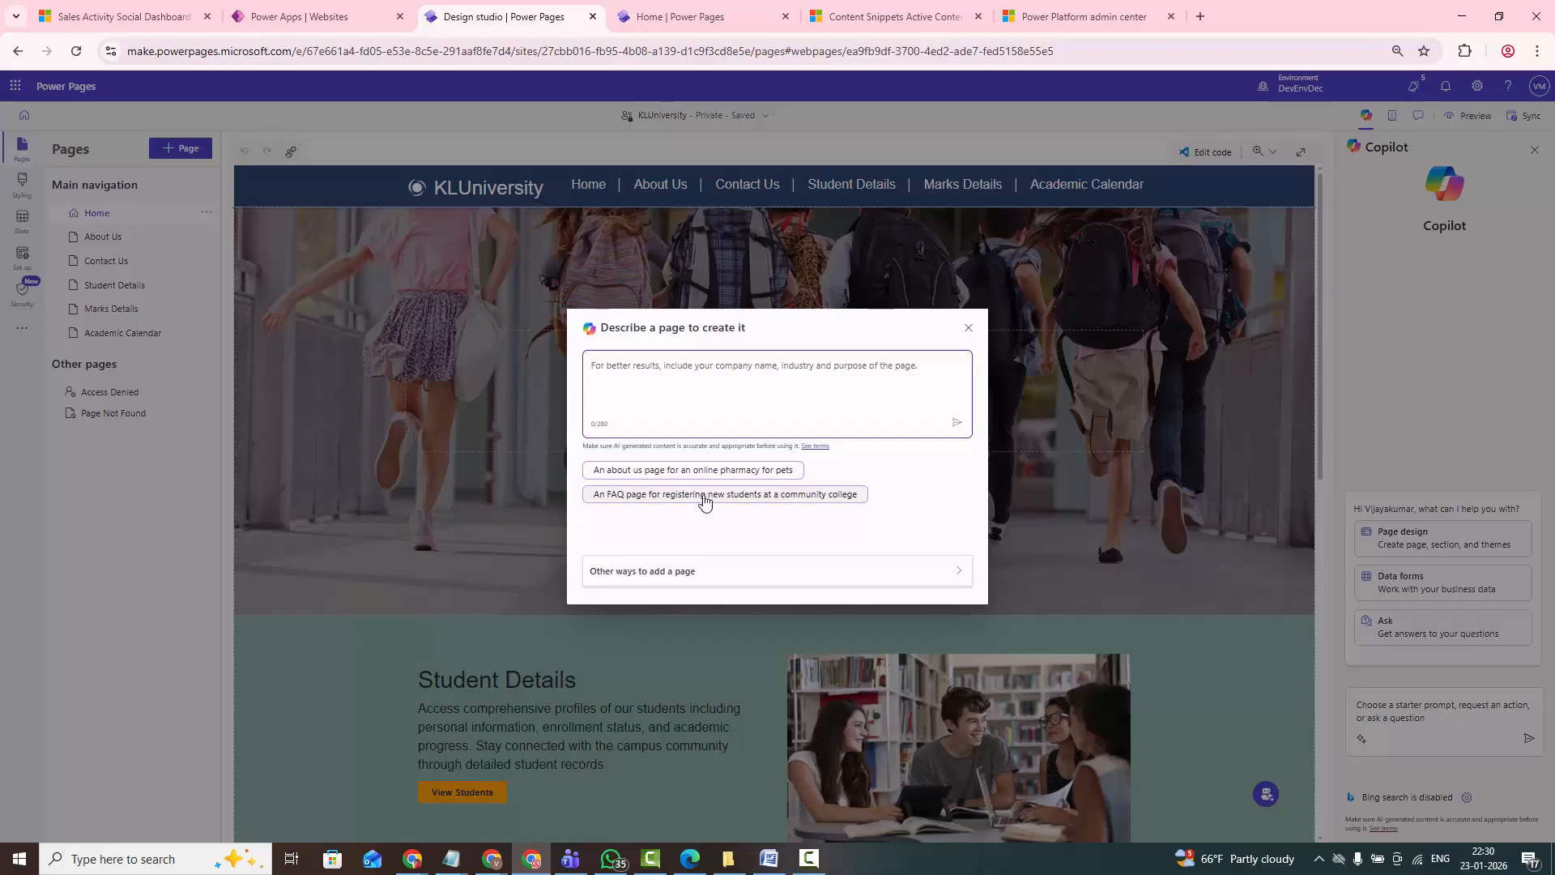
pyautogui.click(664, 571)
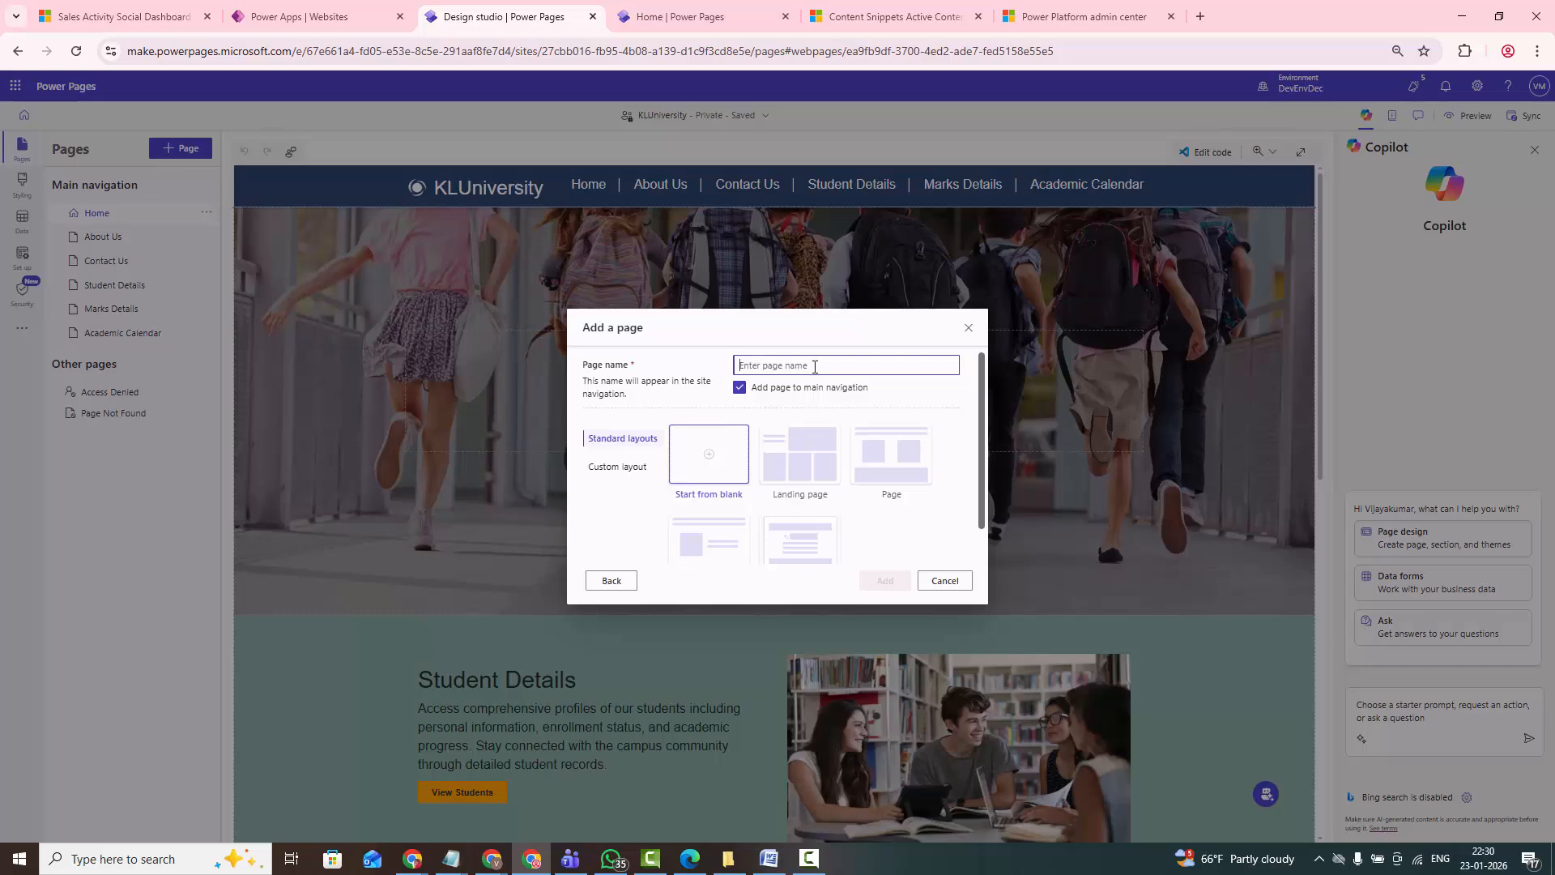
pyautogui.write('St')
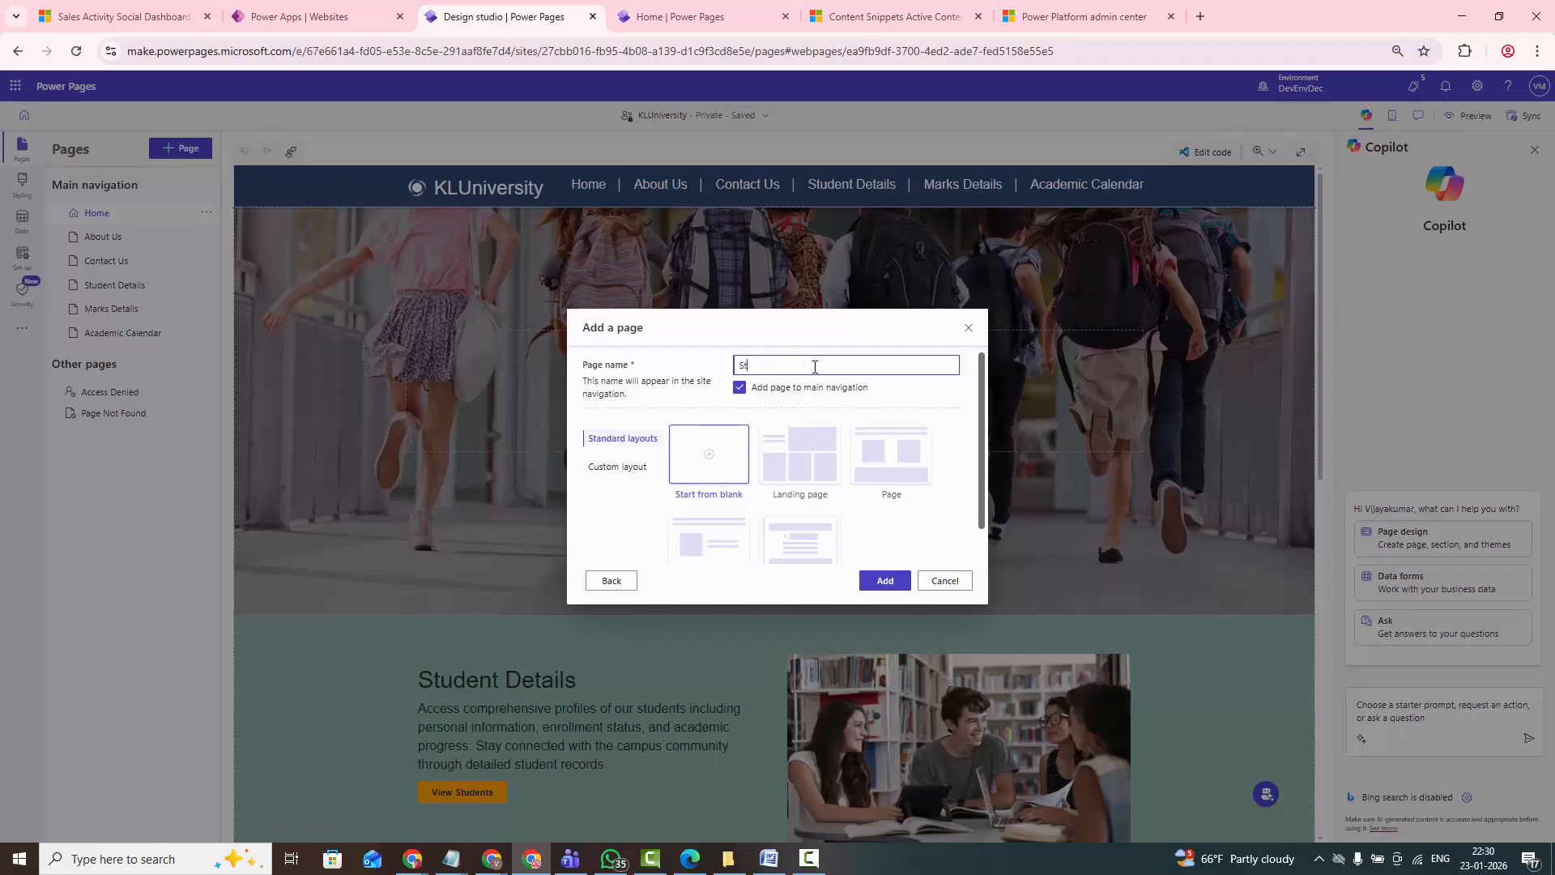
pyautogui.write('udent')
pyautogui.write('ks')
pyautogui.click(882, 584)
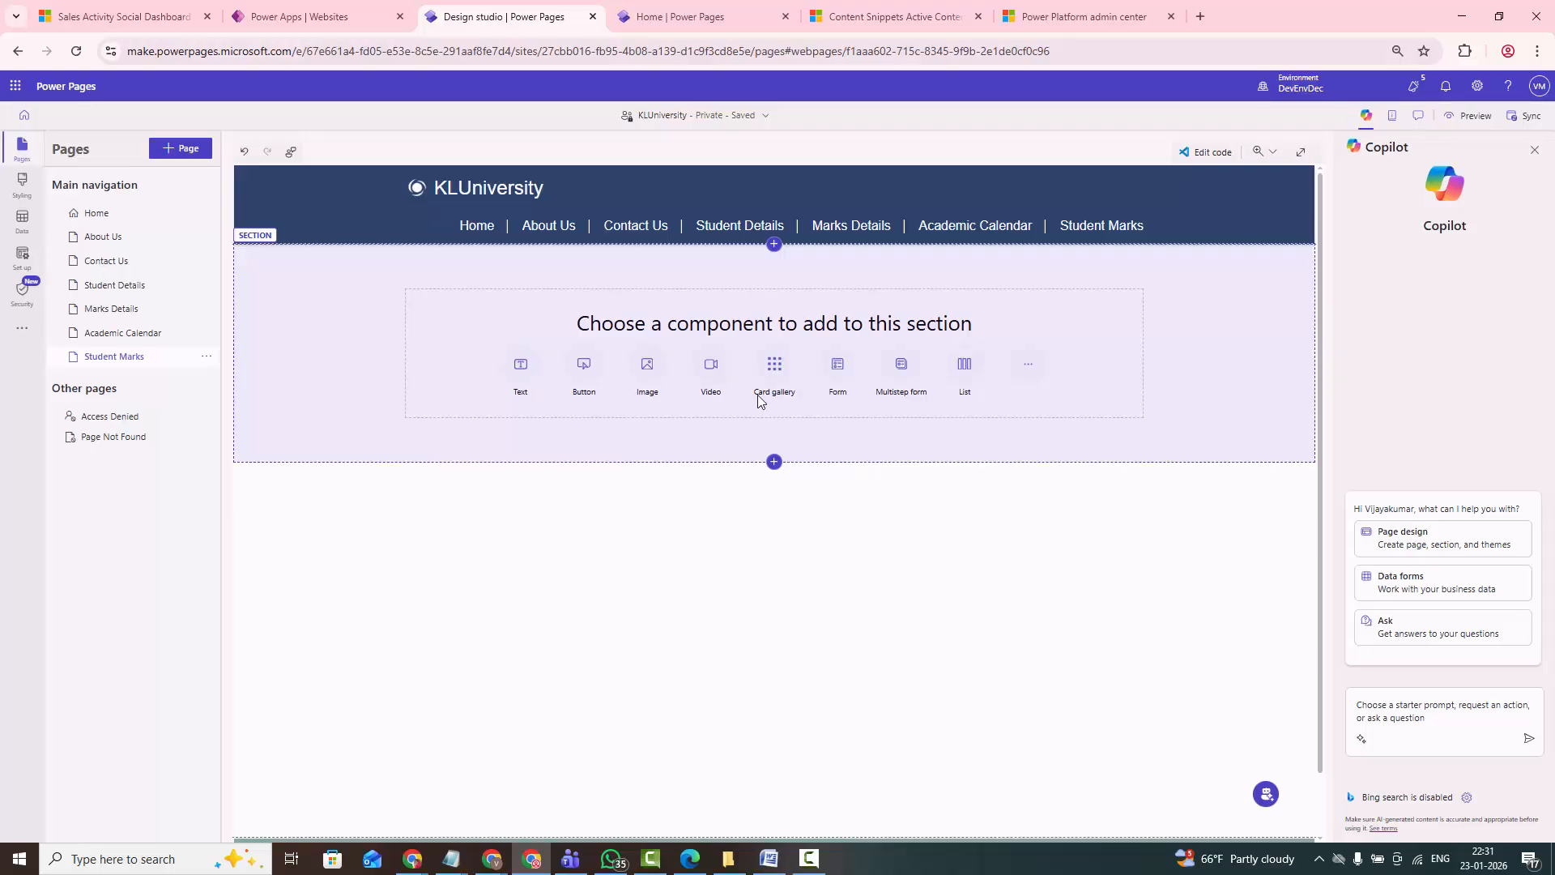
# - Insert a new form in the Student Marks page's empty section and choose the Contact table for its data
pyautogui.click(846, 384)
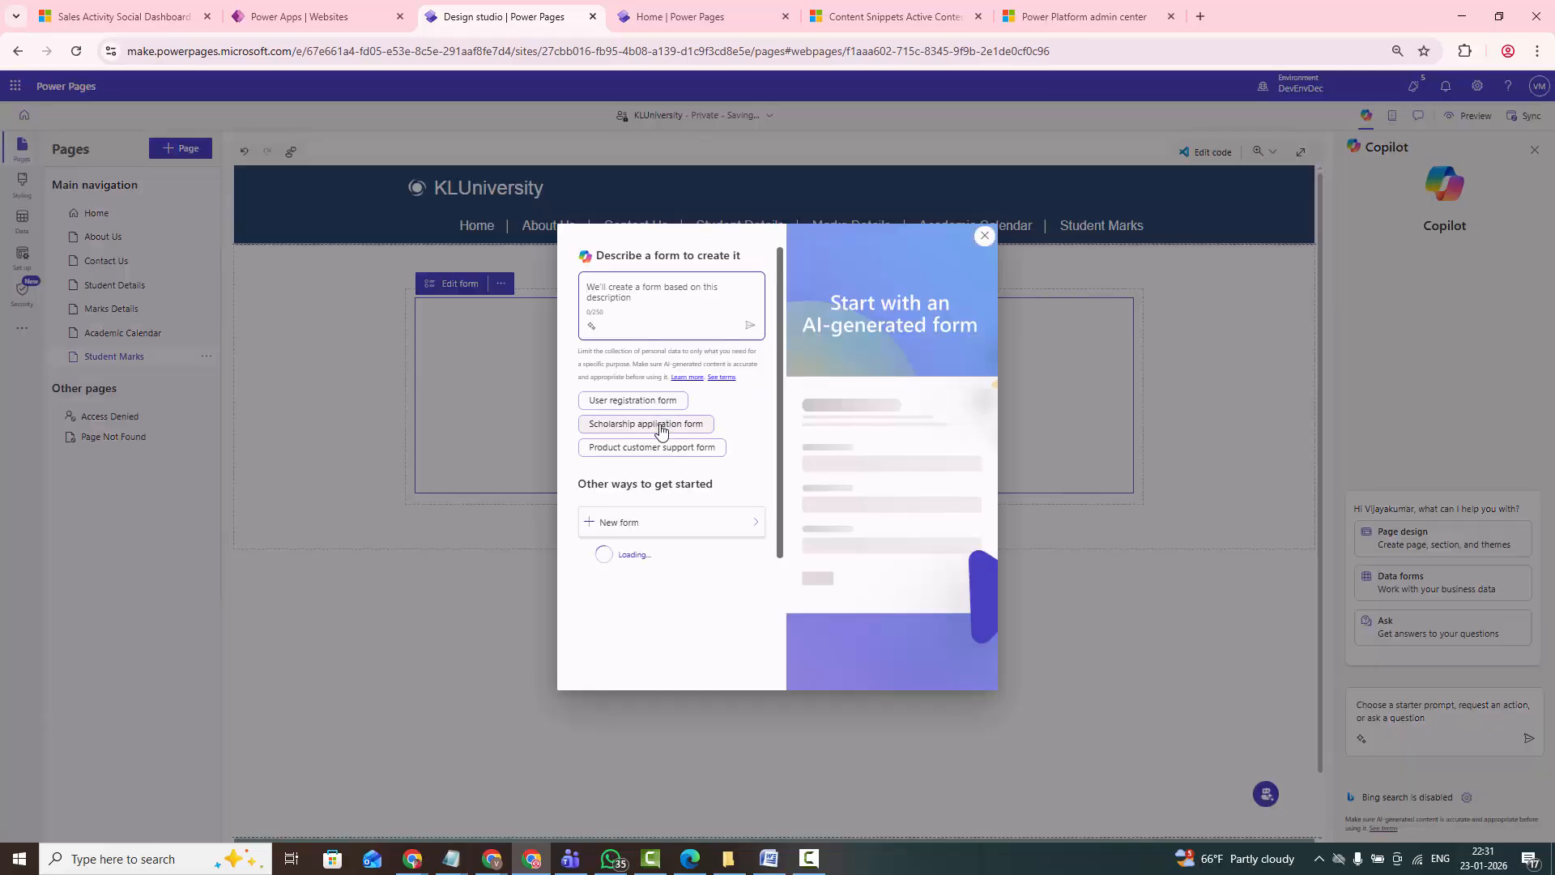
pyautogui.click(759, 526)
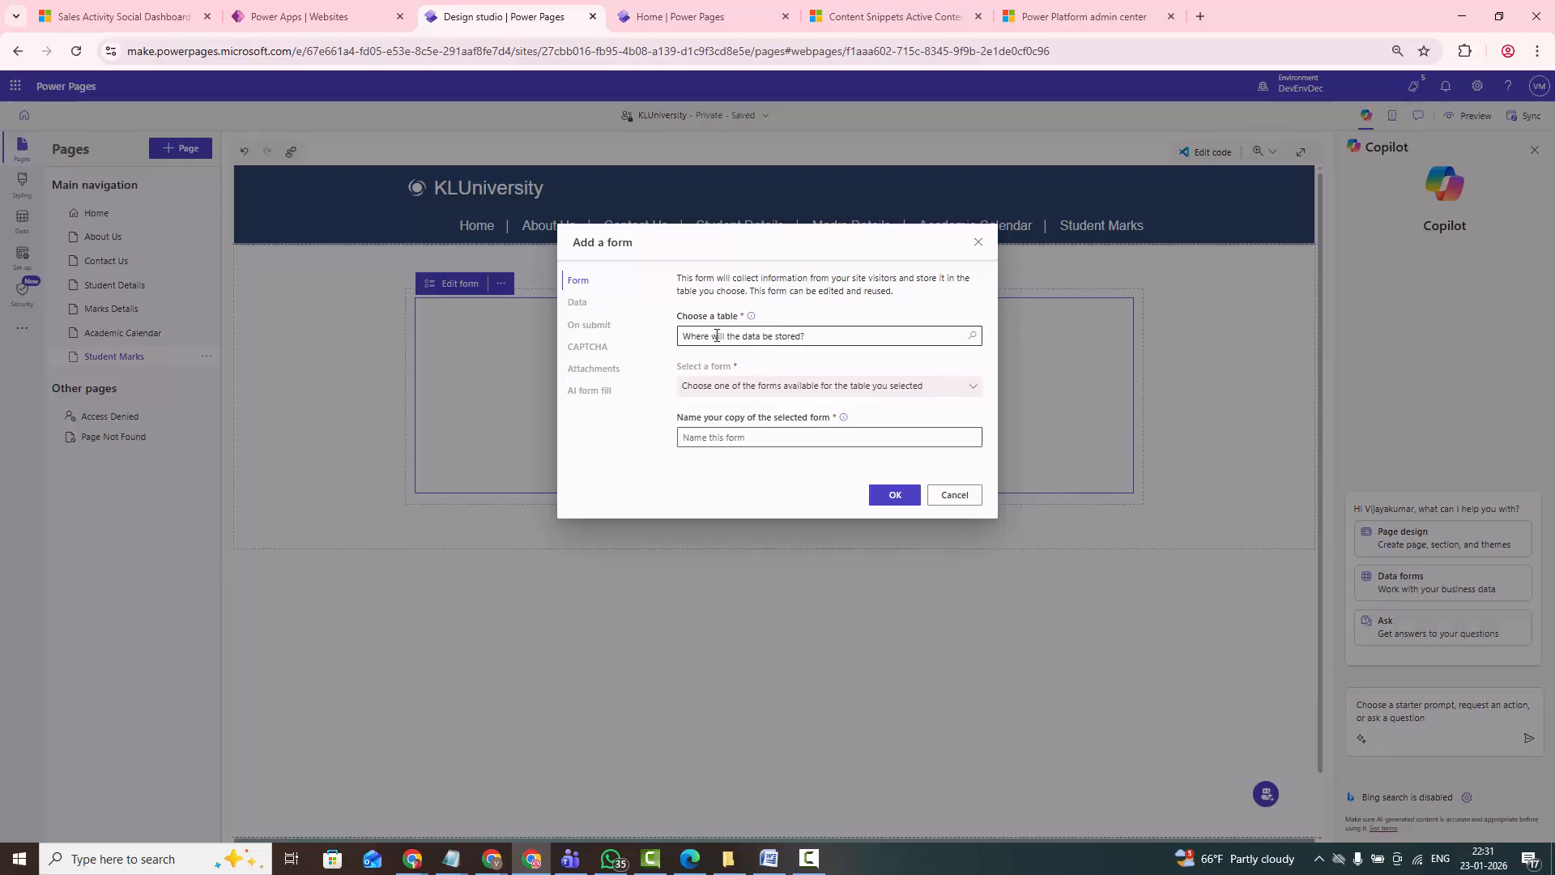
pyautogui.click(909, 337)
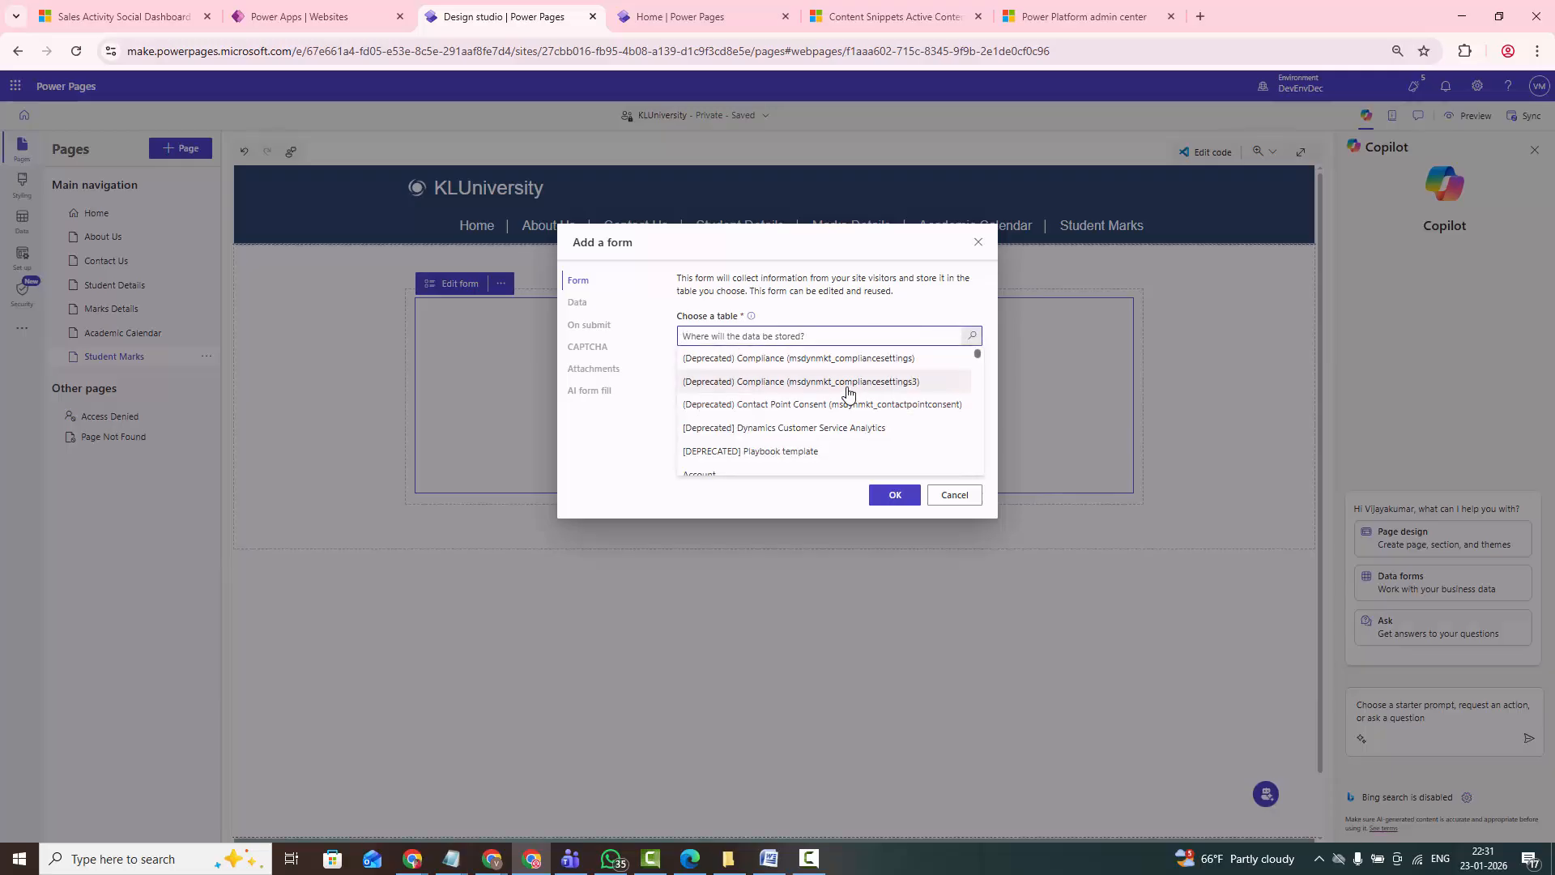
pyautogui.scroll(-2, 848, 392)
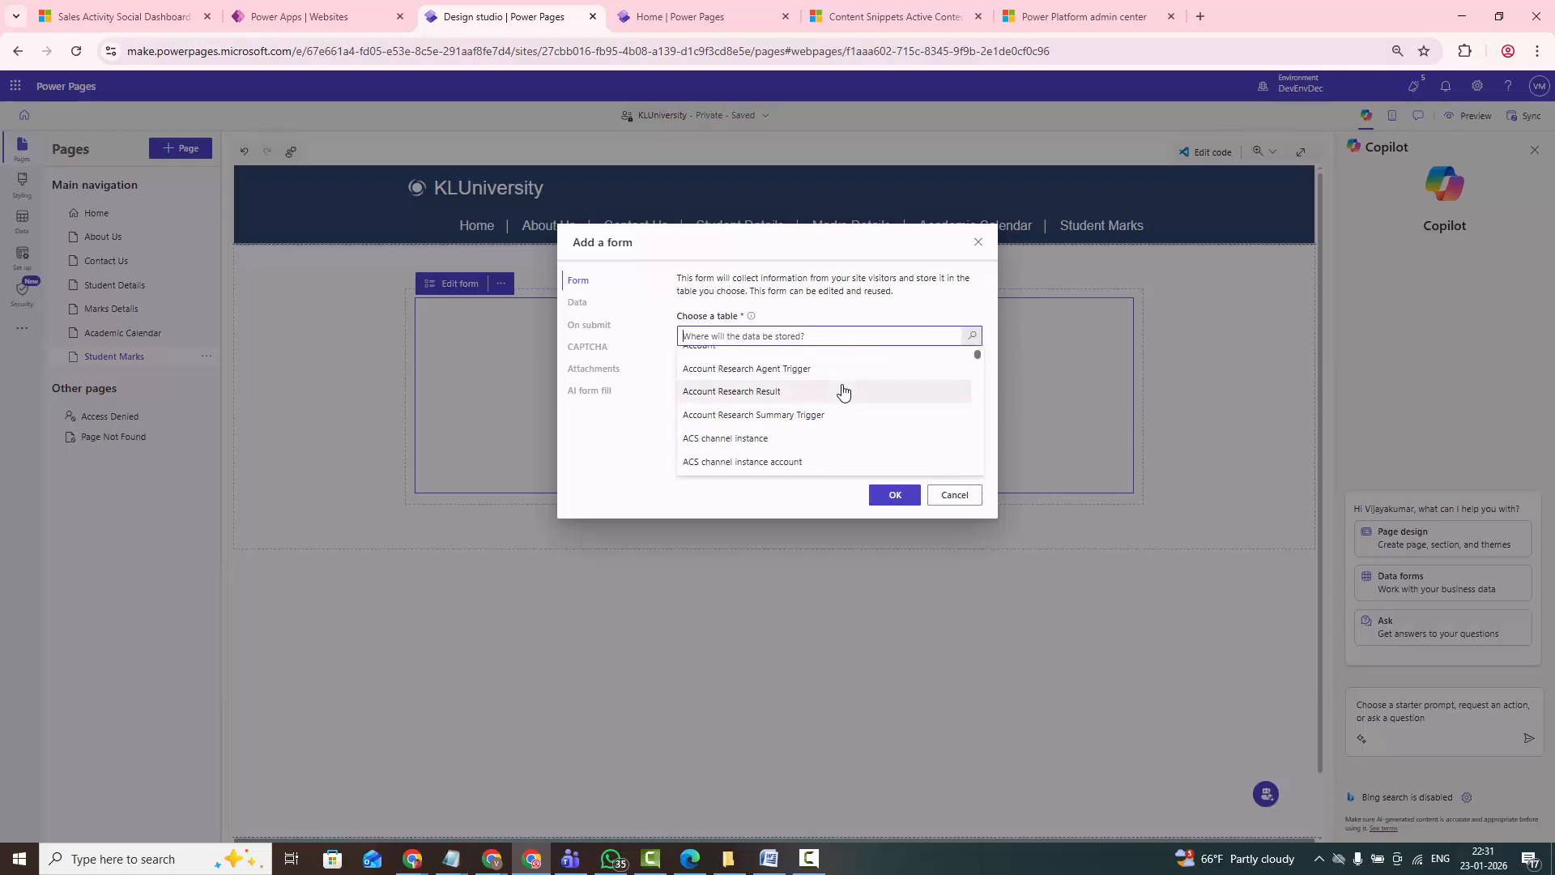
pyautogui.write('contact')
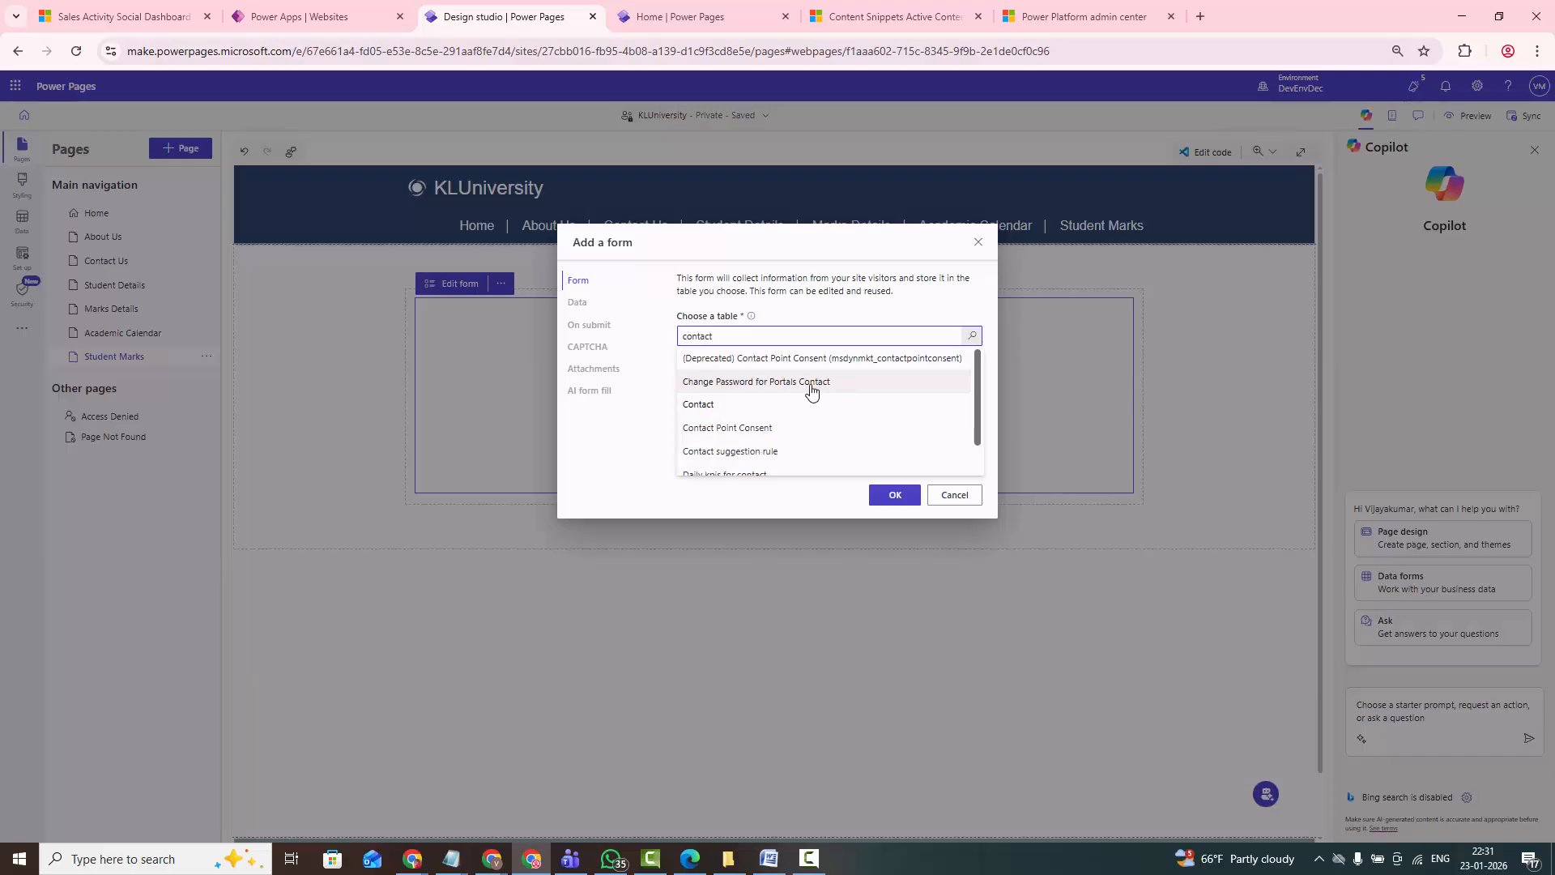
pyautogui.click(749, 404)
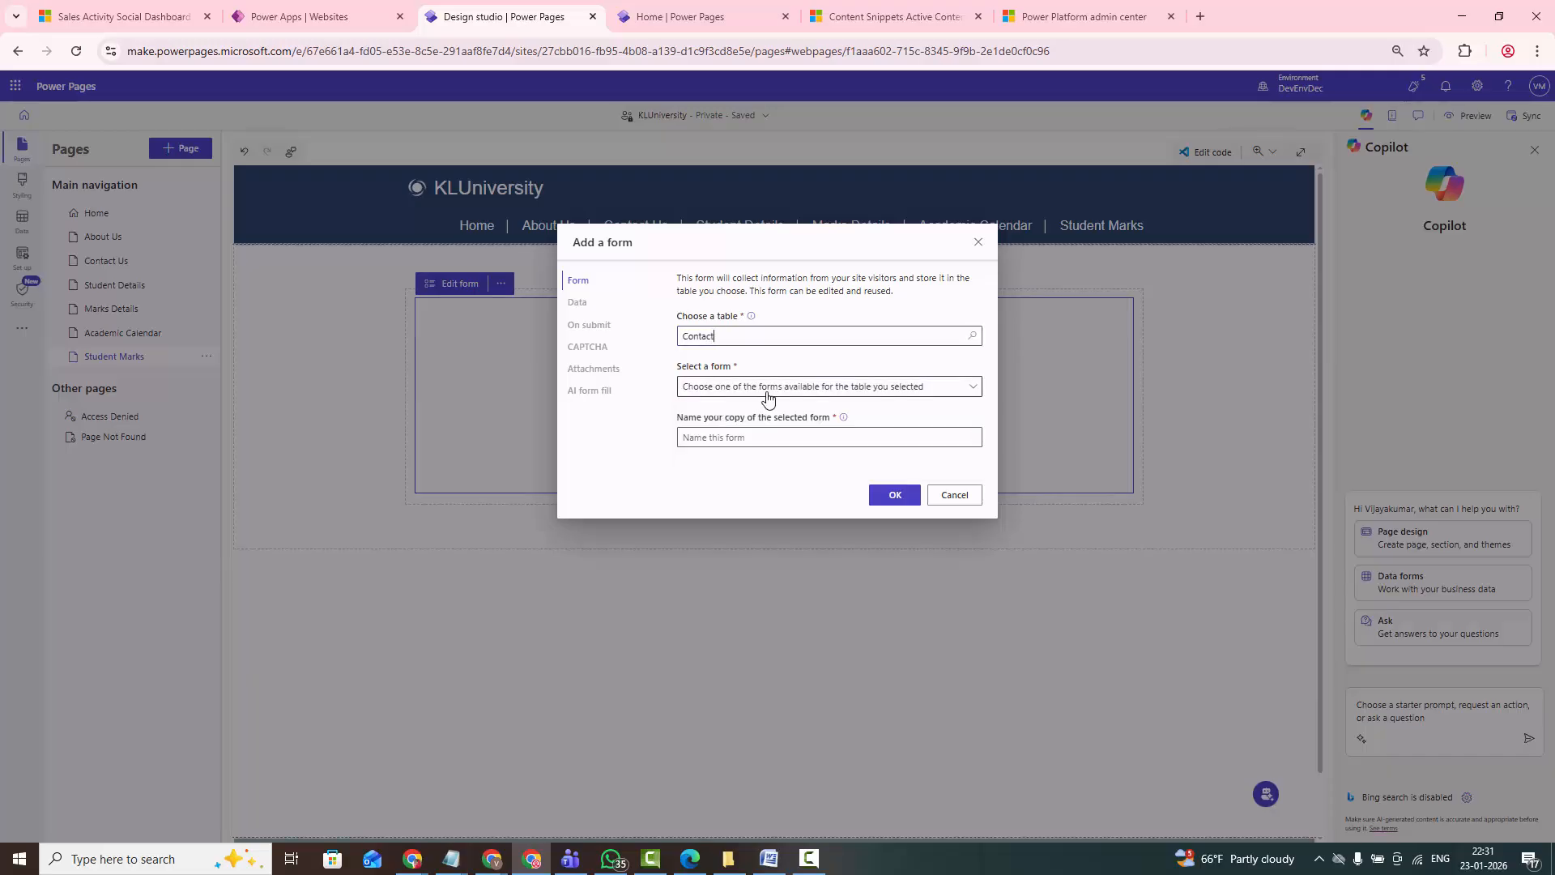
# - Base the new form on AdithForm, keeping that as the copy's name, and add it to the page
pyautogui.click(763, 392)
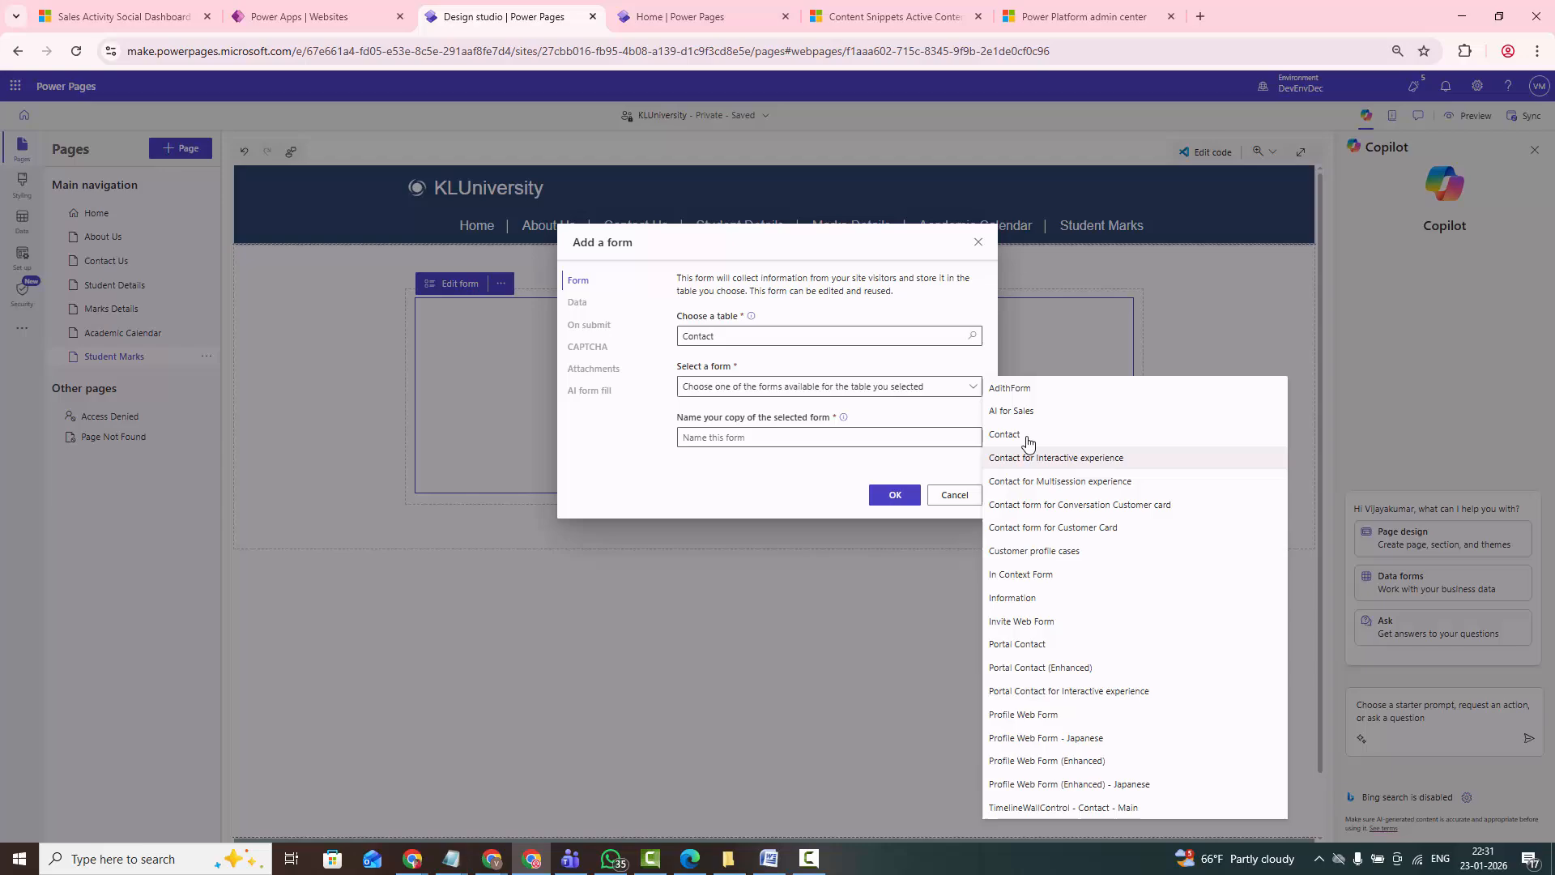
pyautogui.click(1010, 392)
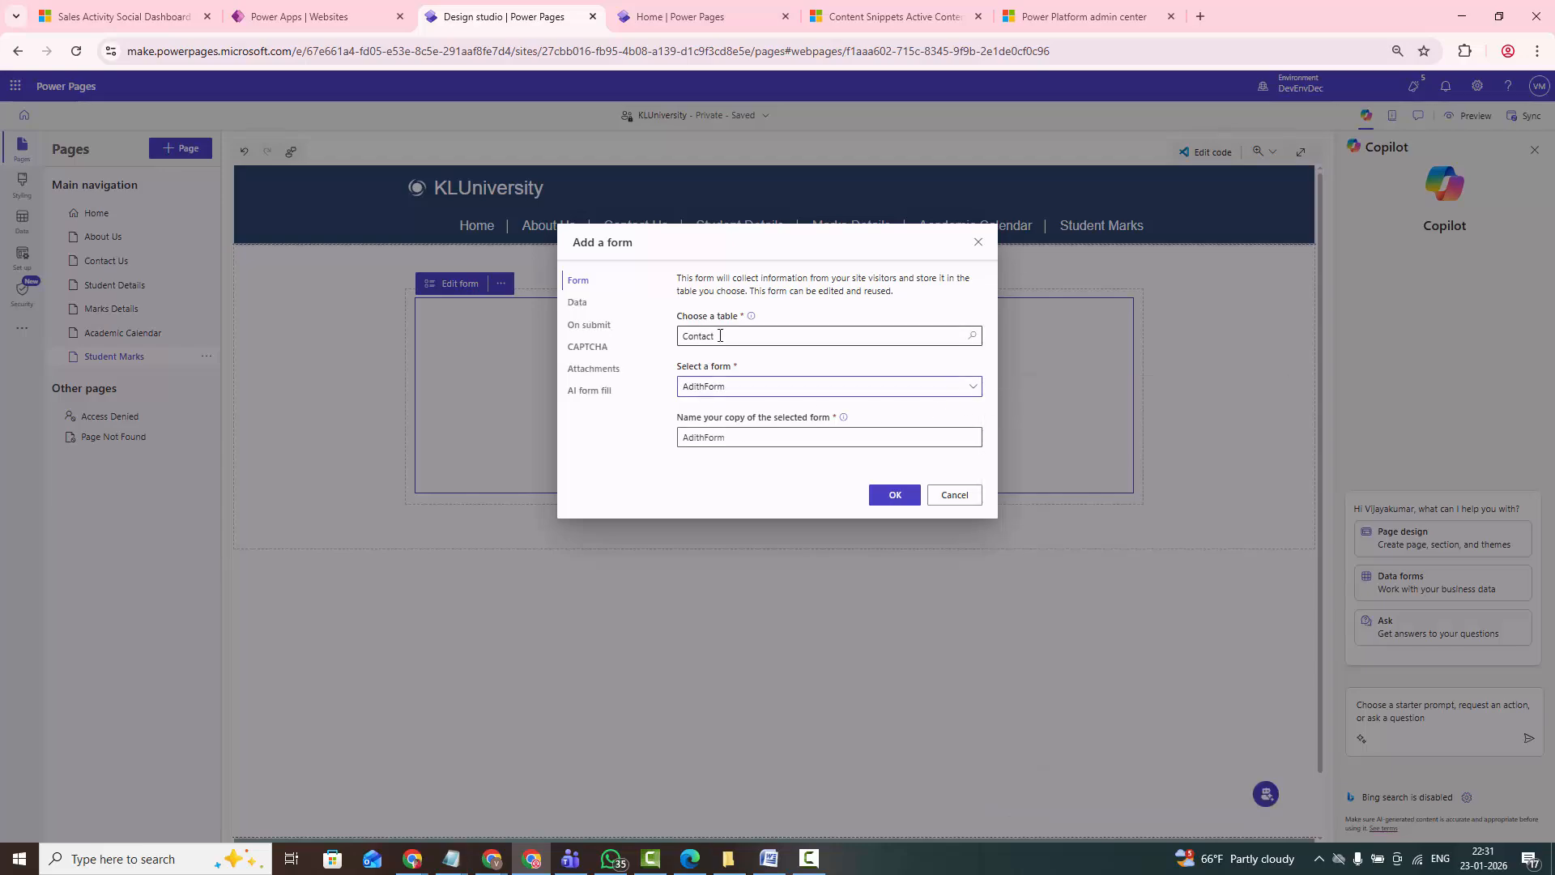
pyautogui.moveTo(717, 335); pyautogui.dragTo(670, 341)
pyautogui.click(646, 359)
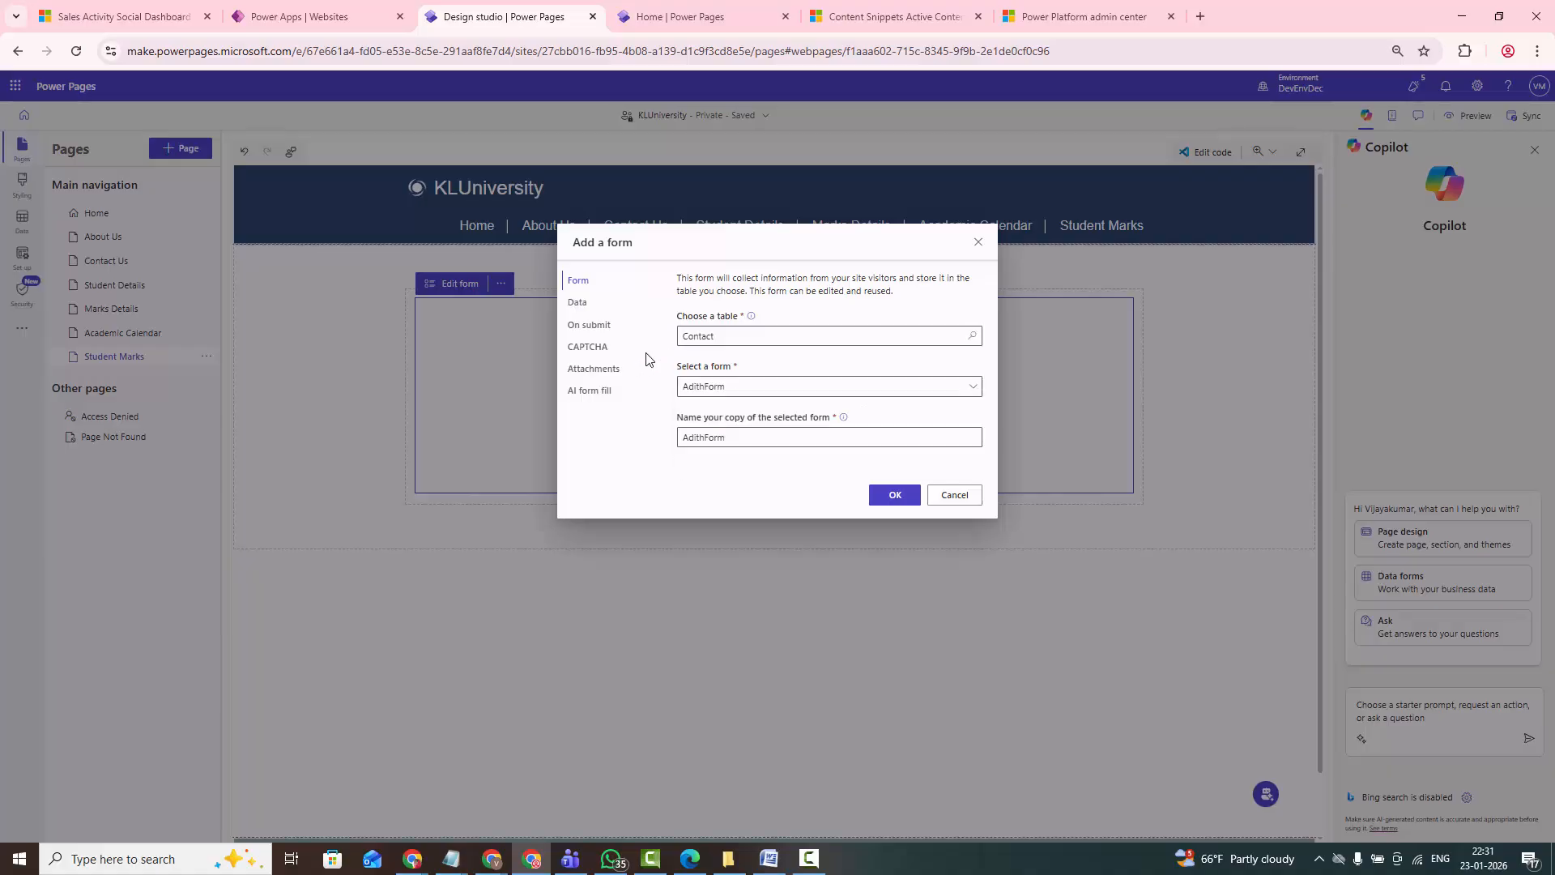
pyautogui.click(895, 495)
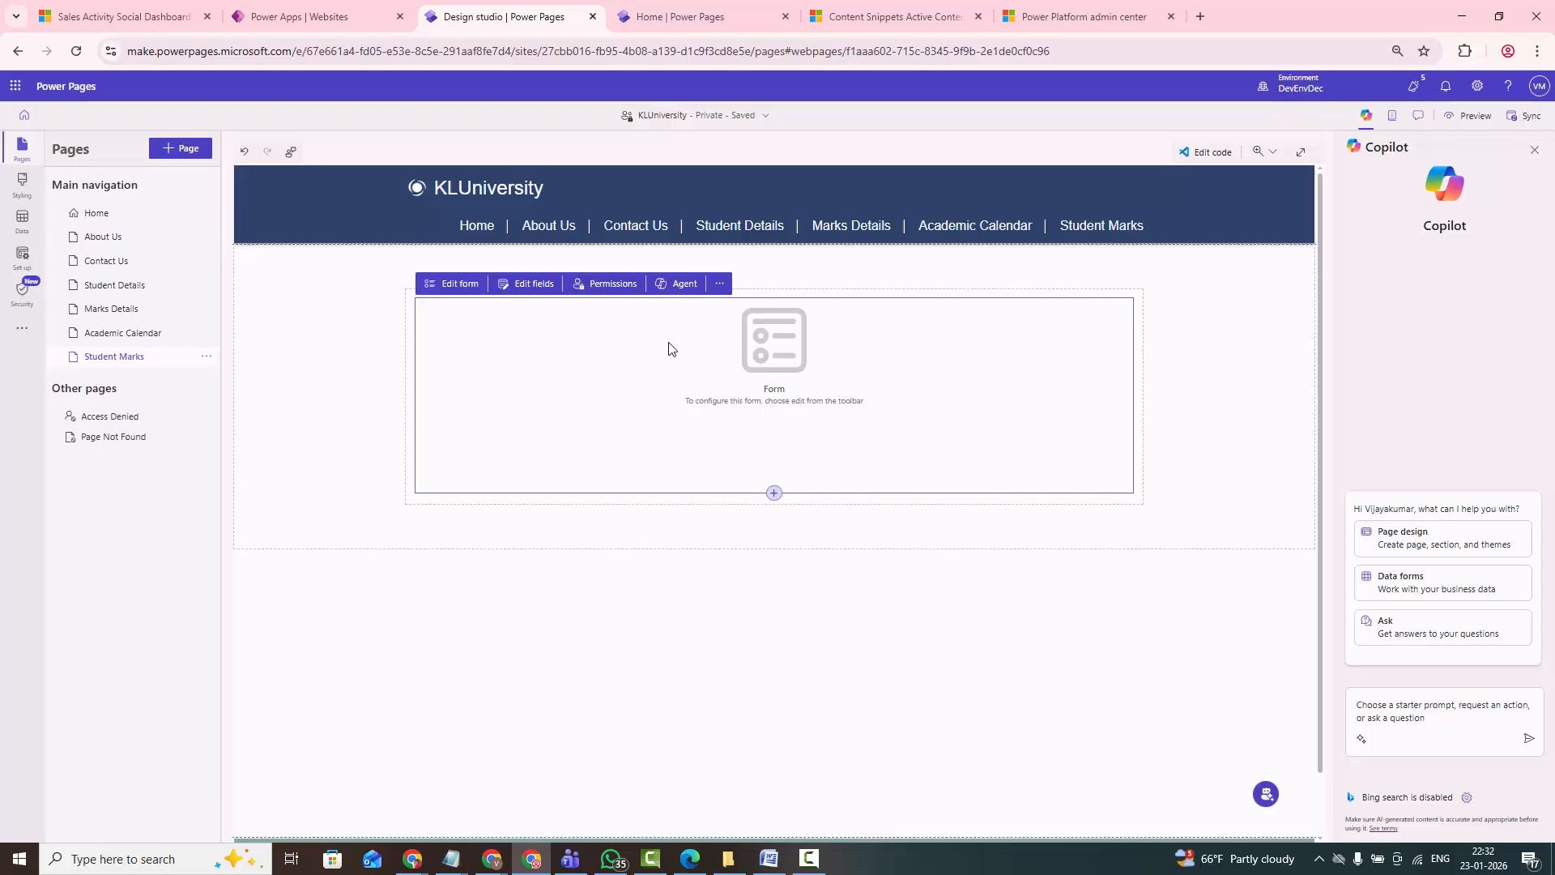
# - Review the added contact form and turn off CAPTCHA for both anonymous and authenticated users in its settings
pyautogui.scroll(-2, 648, 538)
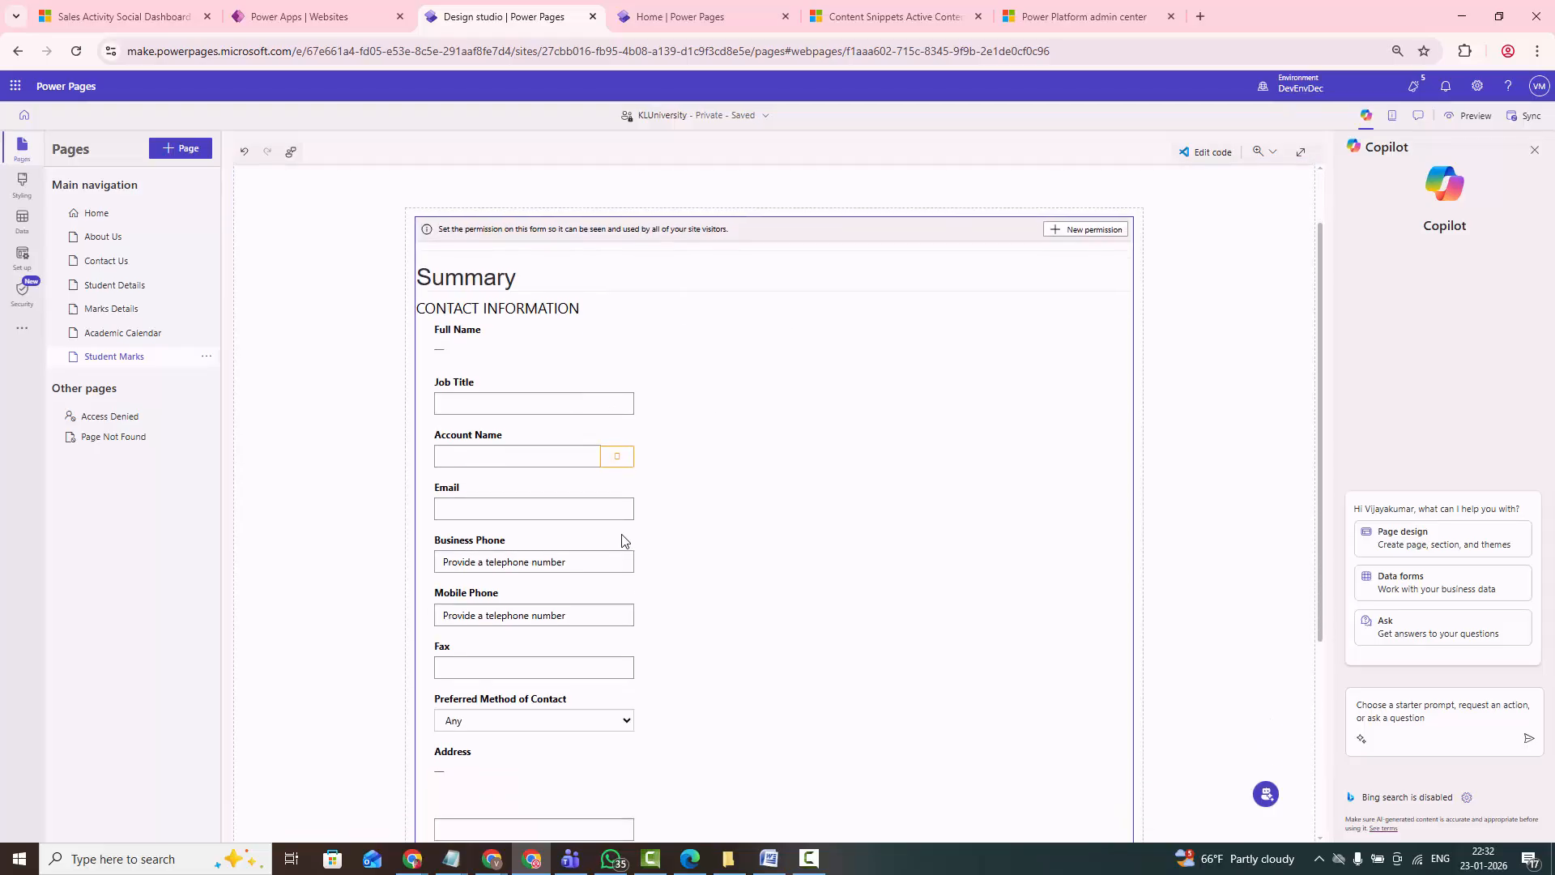
pyautogui.scroll(-2, 718, 554)
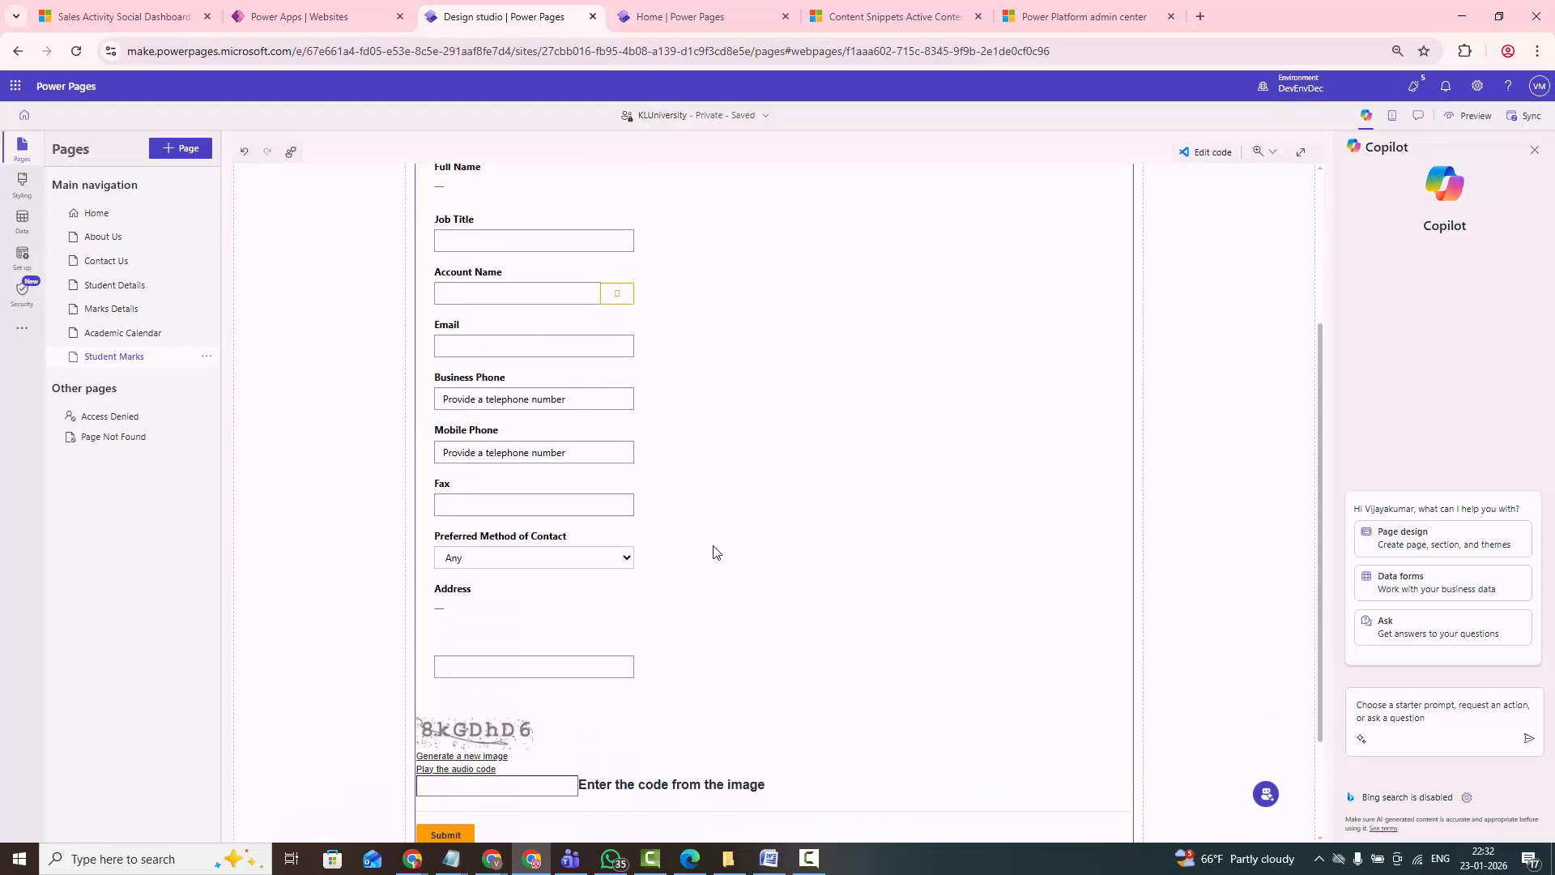
pyautogui.scroll(3, 715, 550)
pyautogui.scroll(-5, 567, 543)
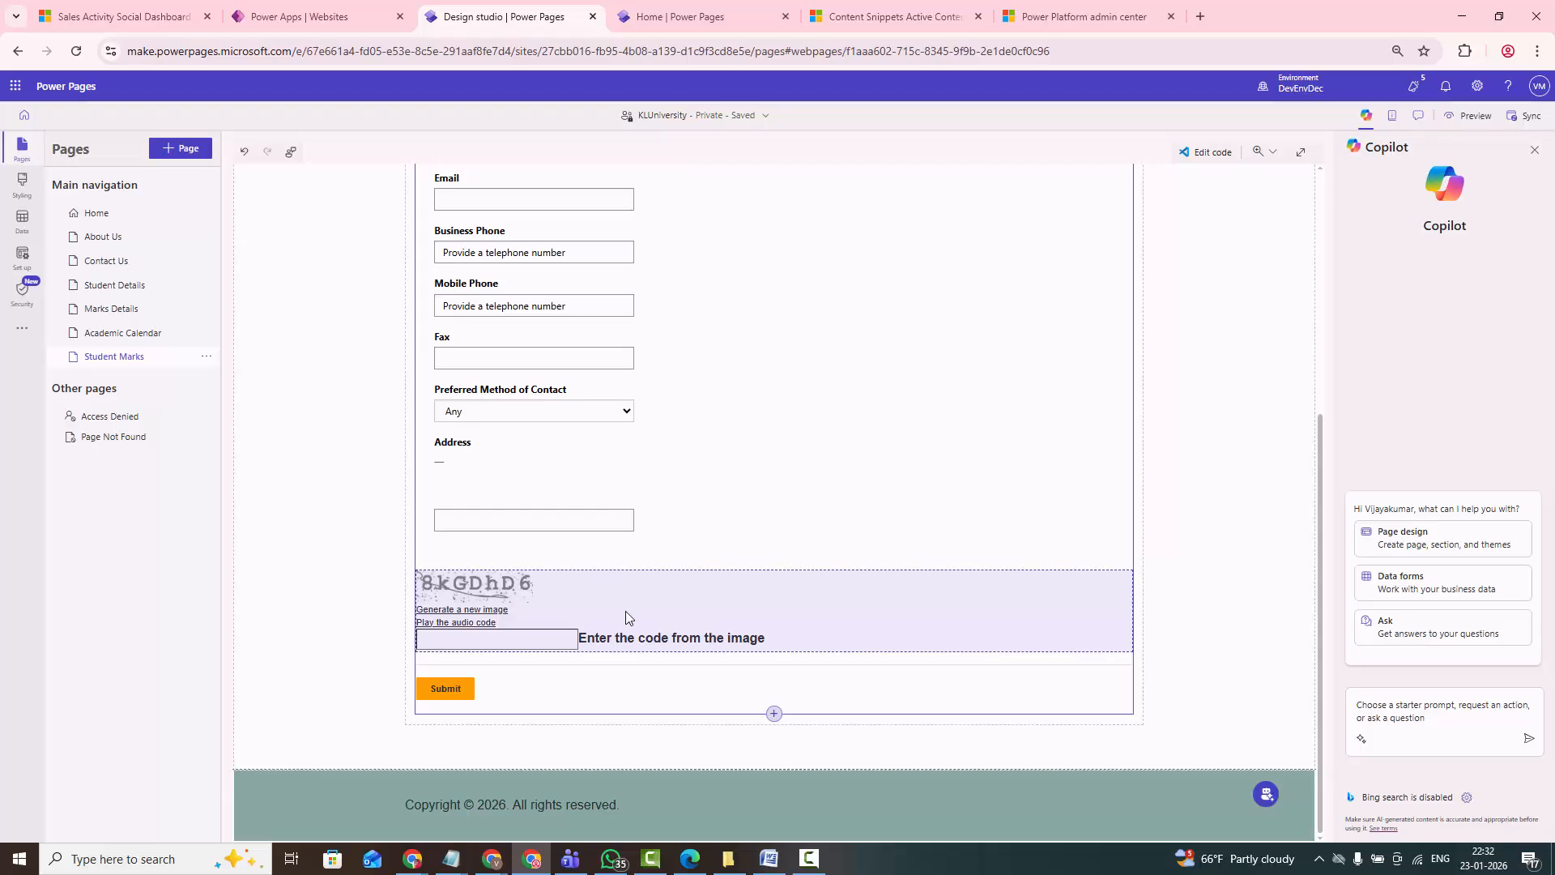
pyautogui.scroll(4, 567, 551)
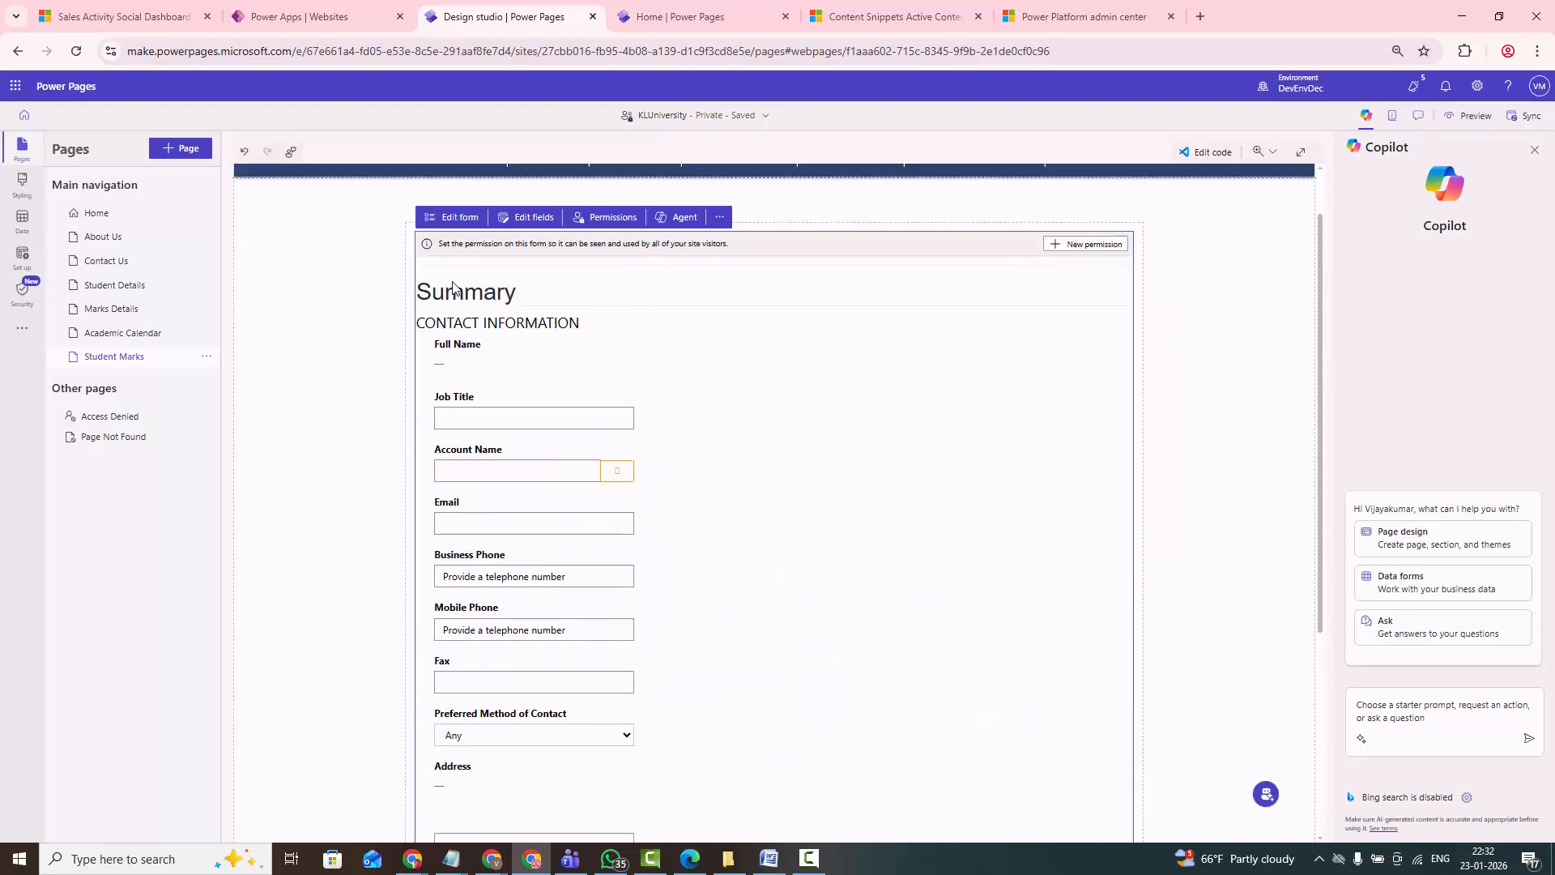
pyautogui.scroll(1, 454, 287)
pyautogui.click(451, 290)
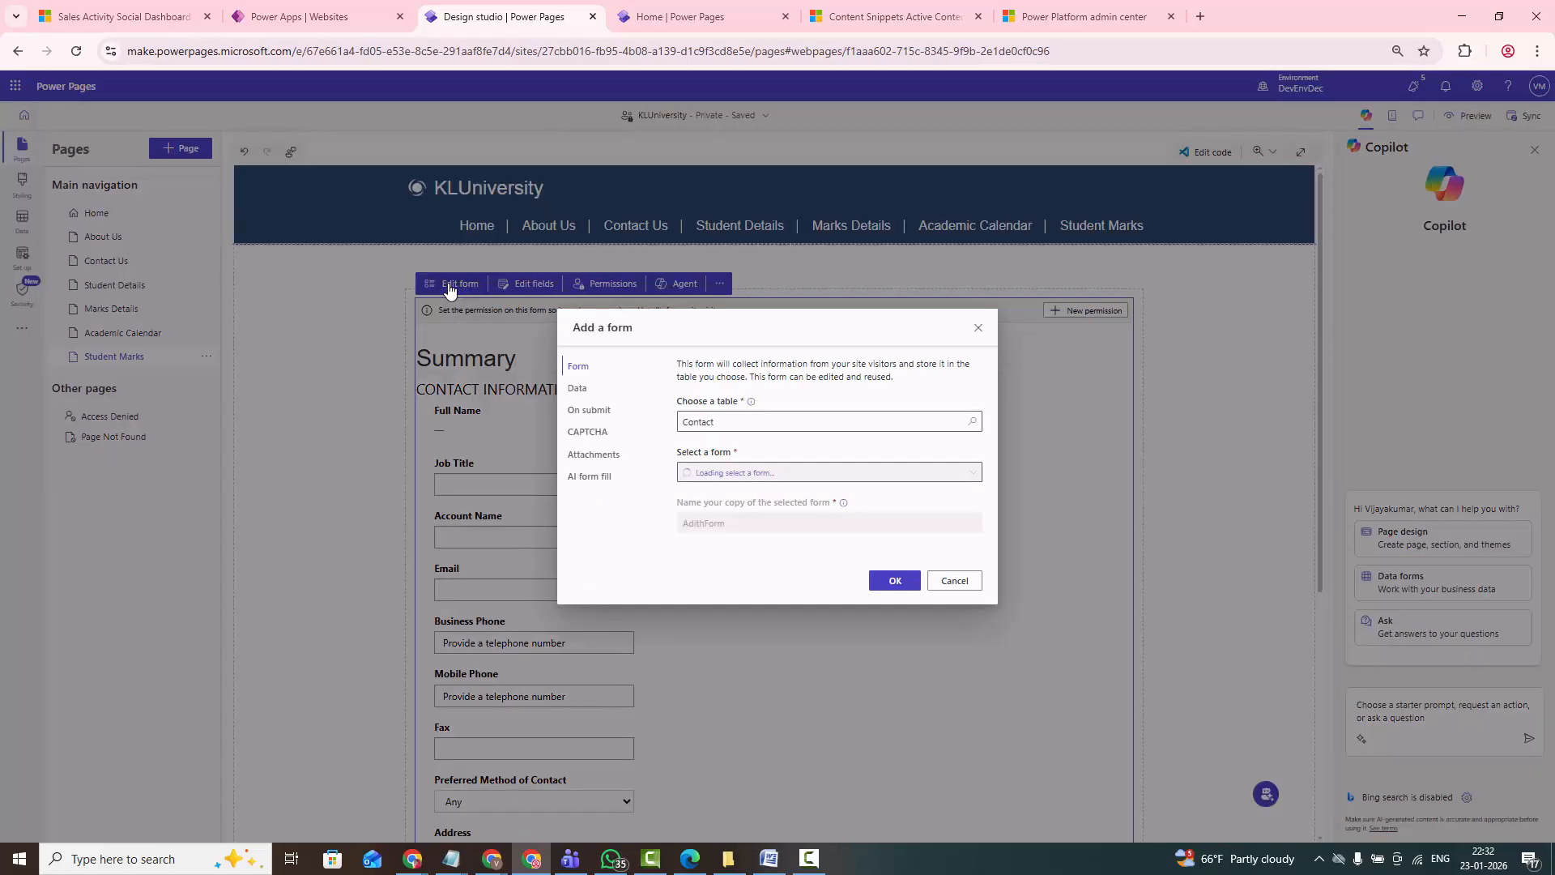
pyautogui.click(594, 439)
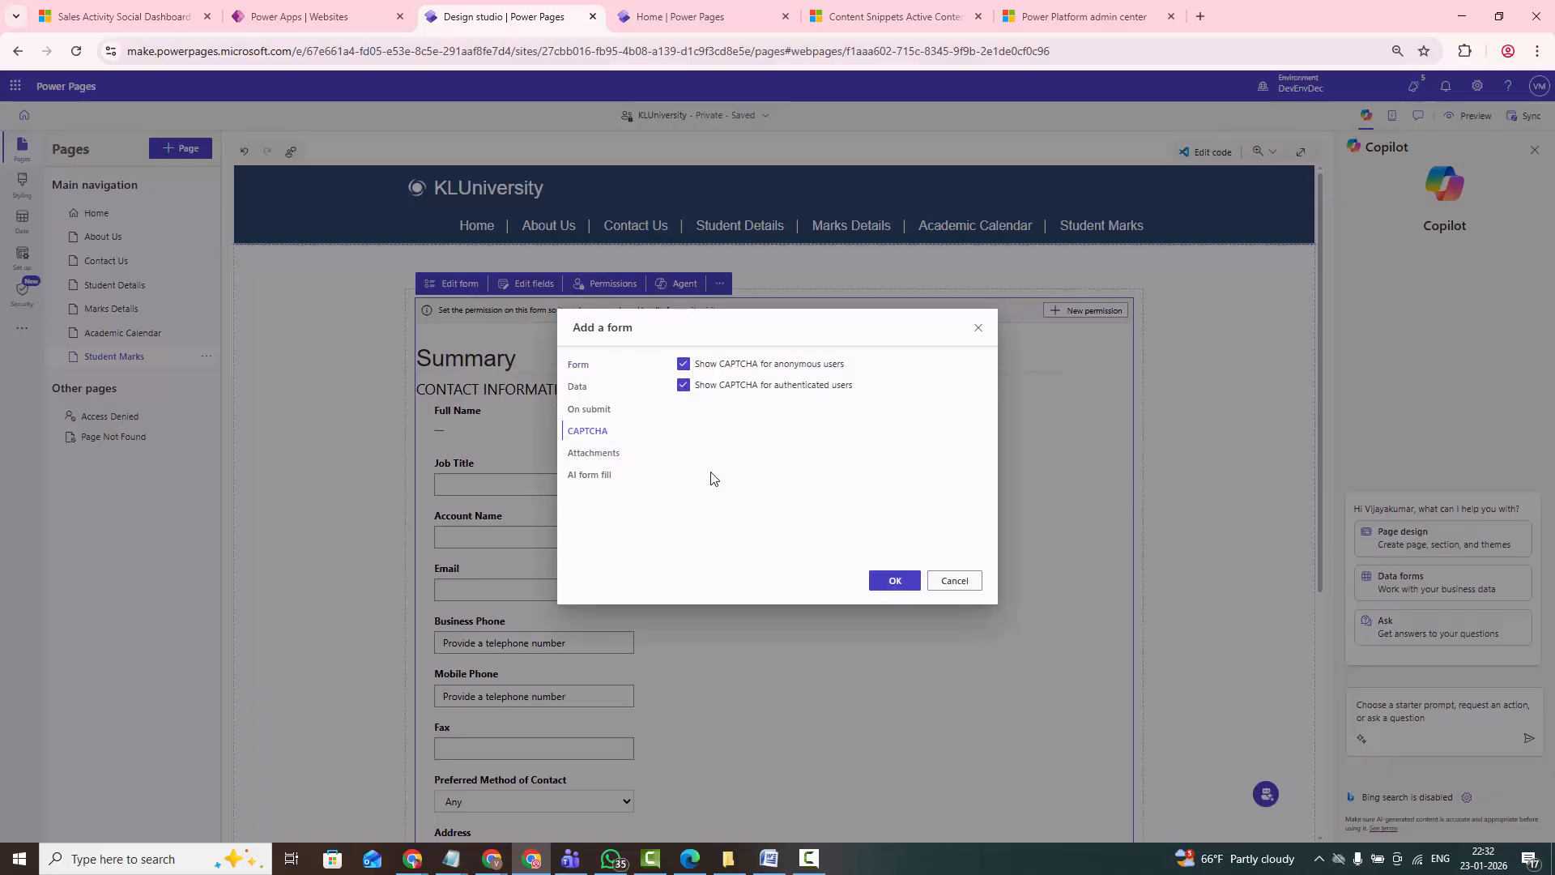
pyautogui.click(683, 364)
pyautogui.click(682, 385)
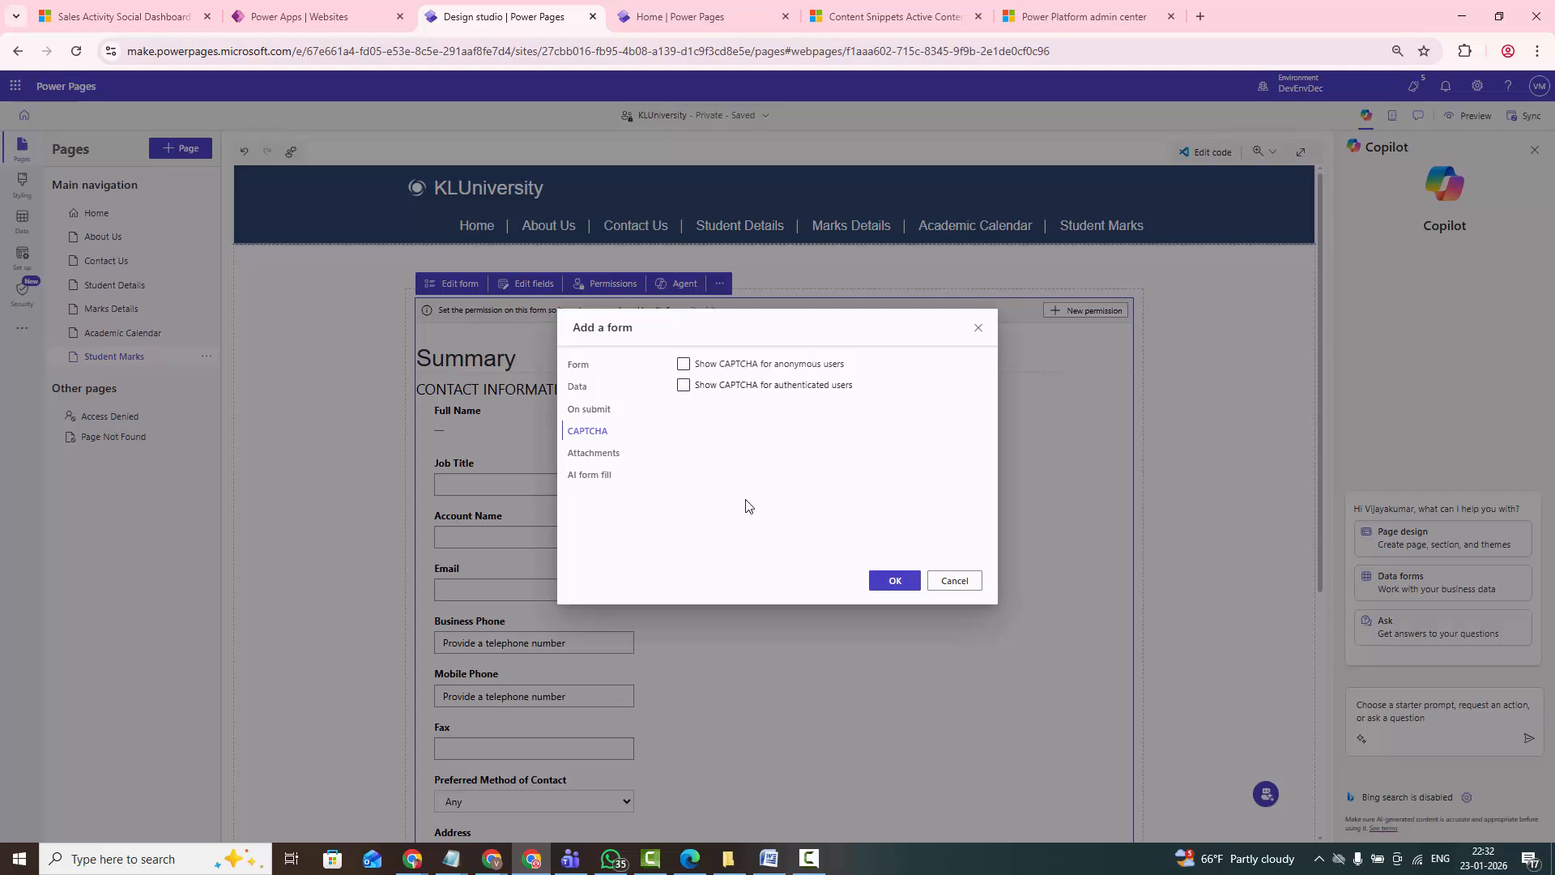
# - Set the message displayed when the form is submitted to "Your Contact Information is Success"
pyautogui.click(591, 410)
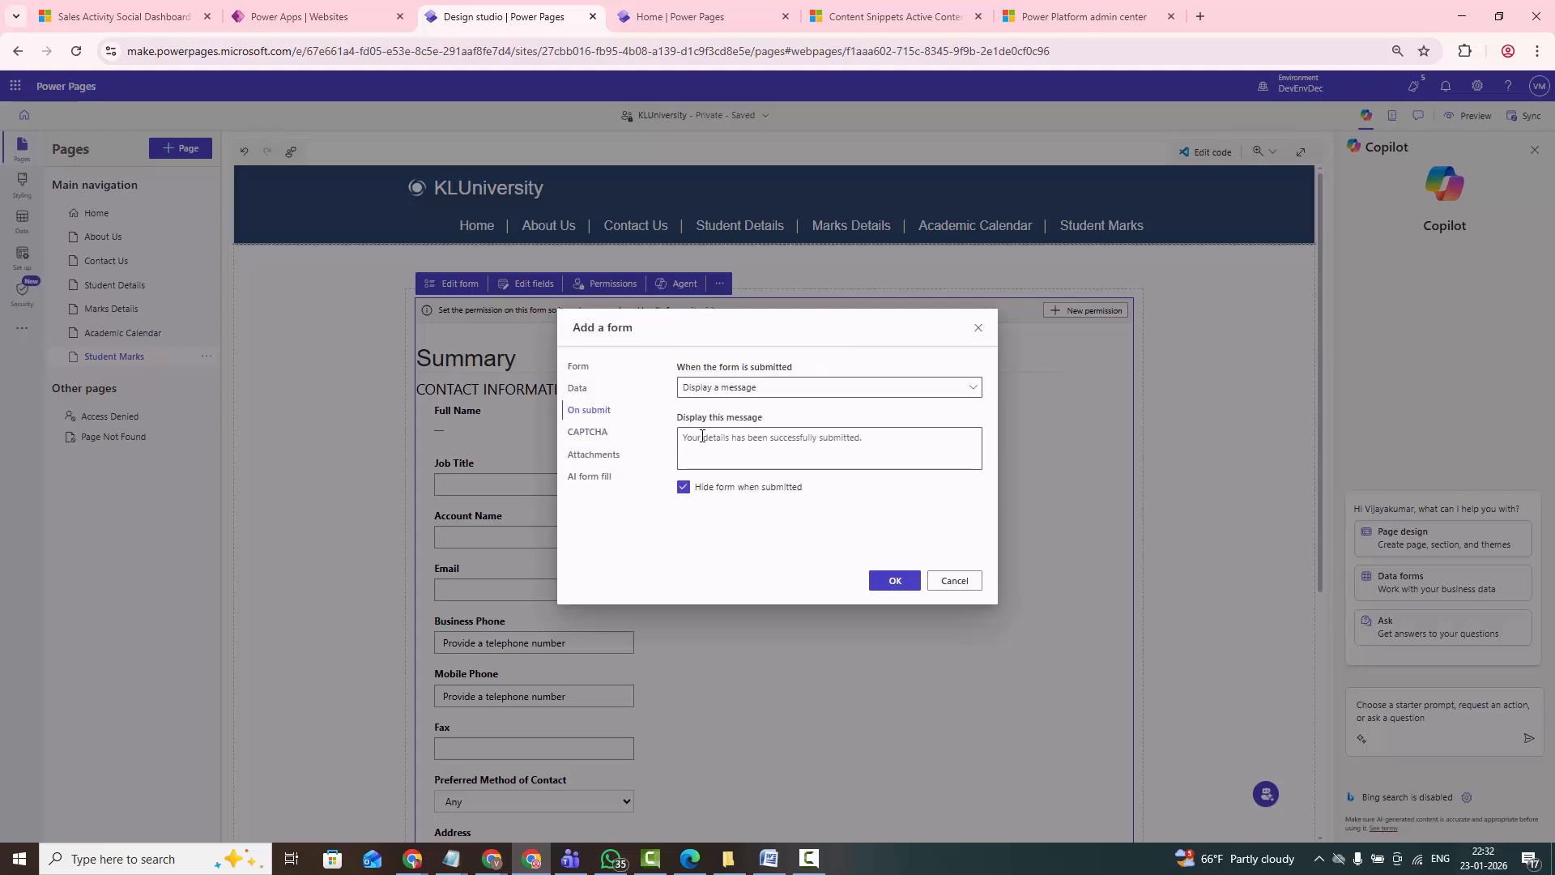
pyautogui.click(737, 448)
pyautogui.write('Your Contact Informati')
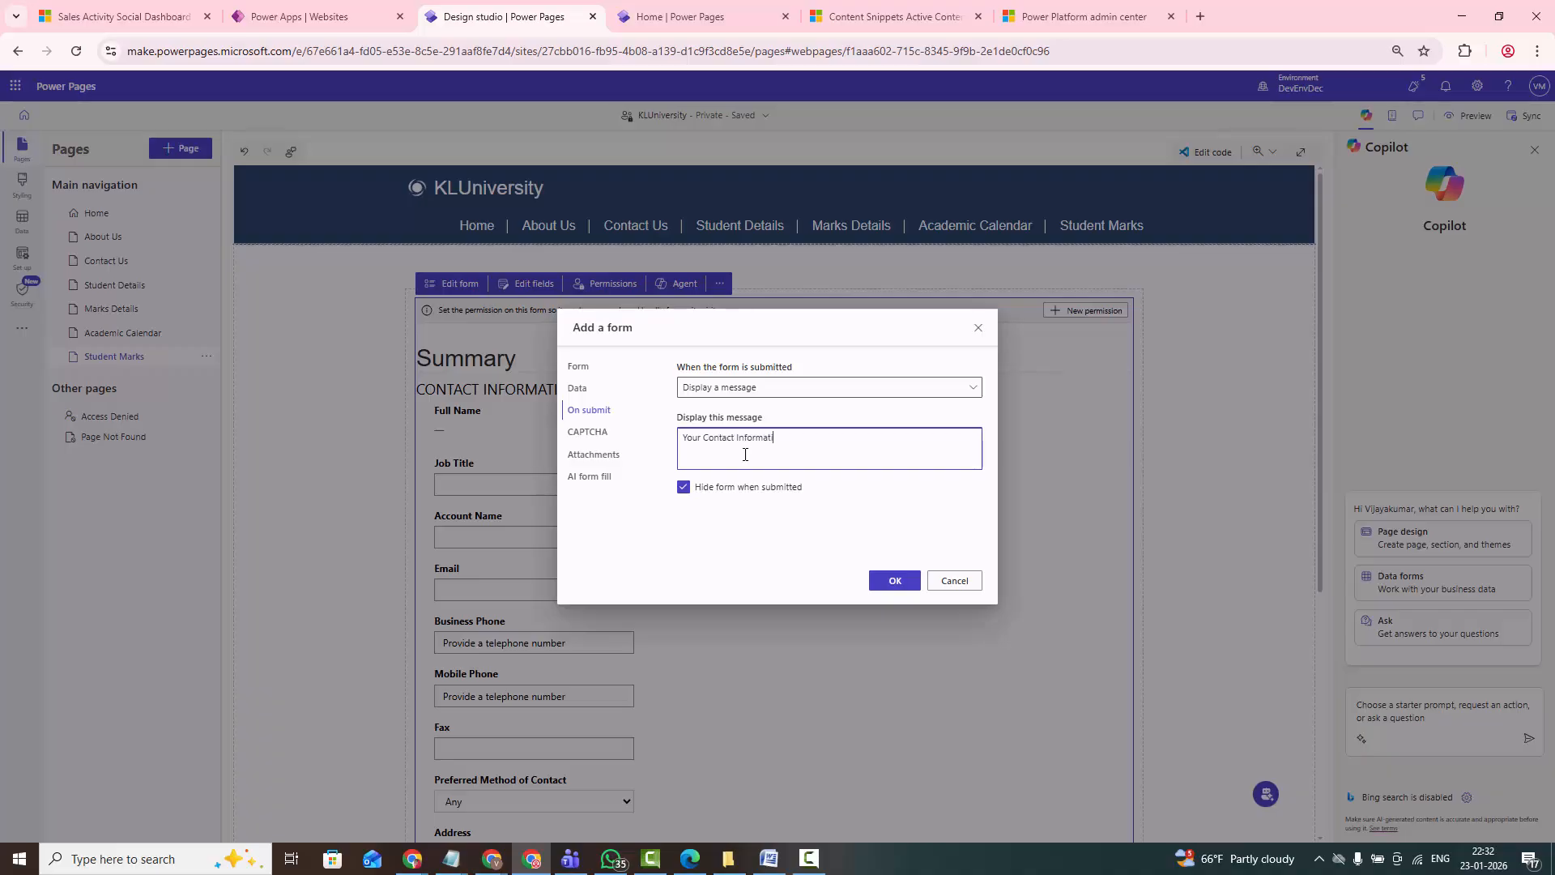
pyautogui.write('on is Successfully submitted')
# - Review the form's data and table settings, keep Creates a new record as its data action, and apply the configuration
pyautogui.click(578, 388)
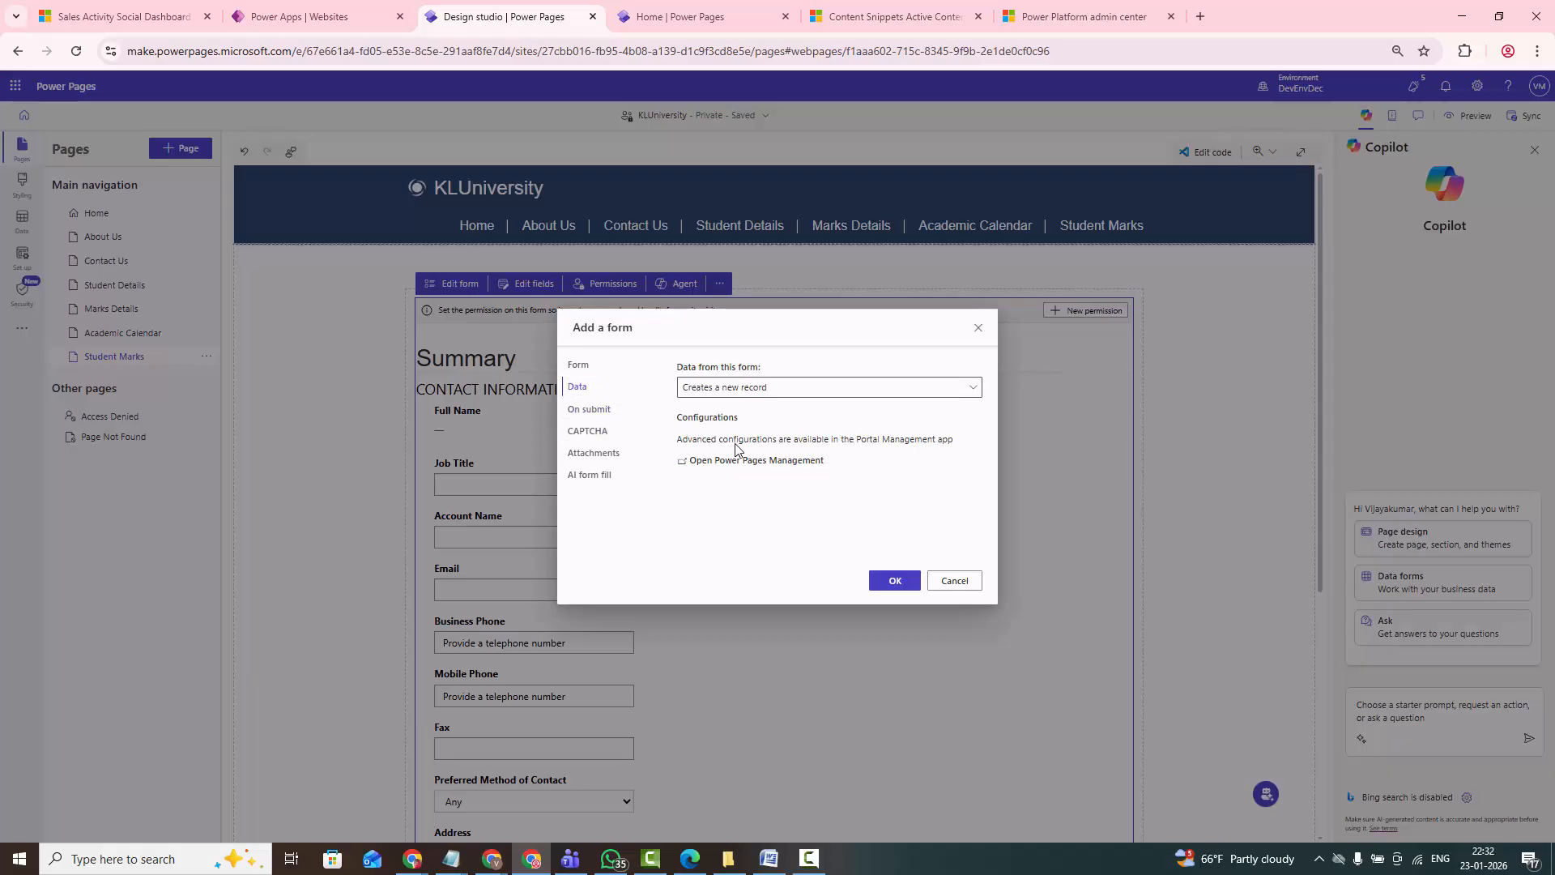
pyautogui.click(732, 396)
pyautogui.click(716, 511)
pyautogui.click(580, 367)
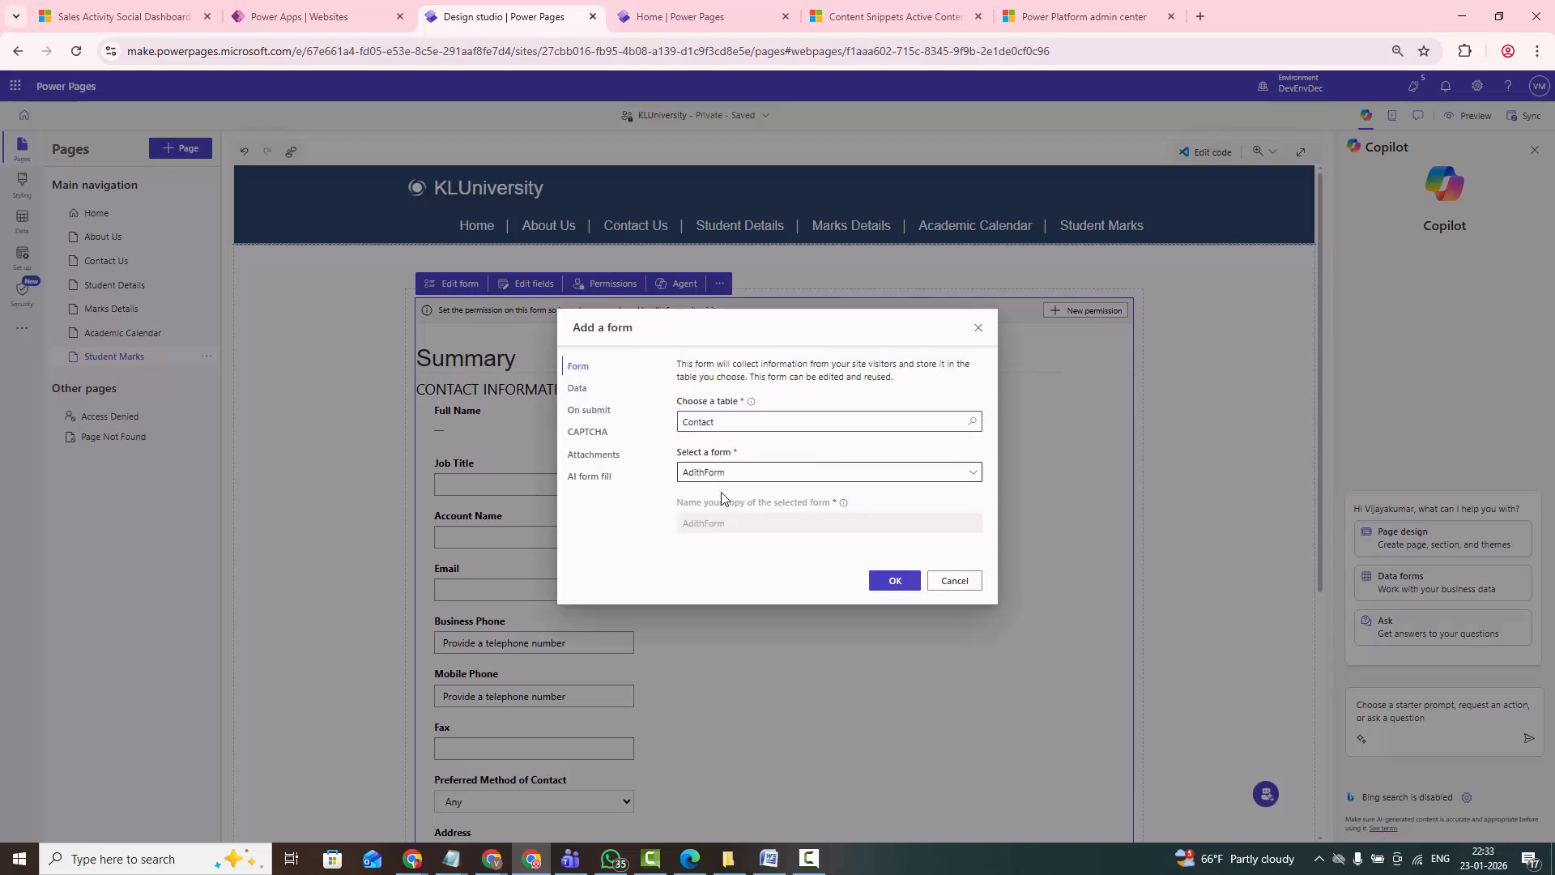
pyautogui.click(890, 582)
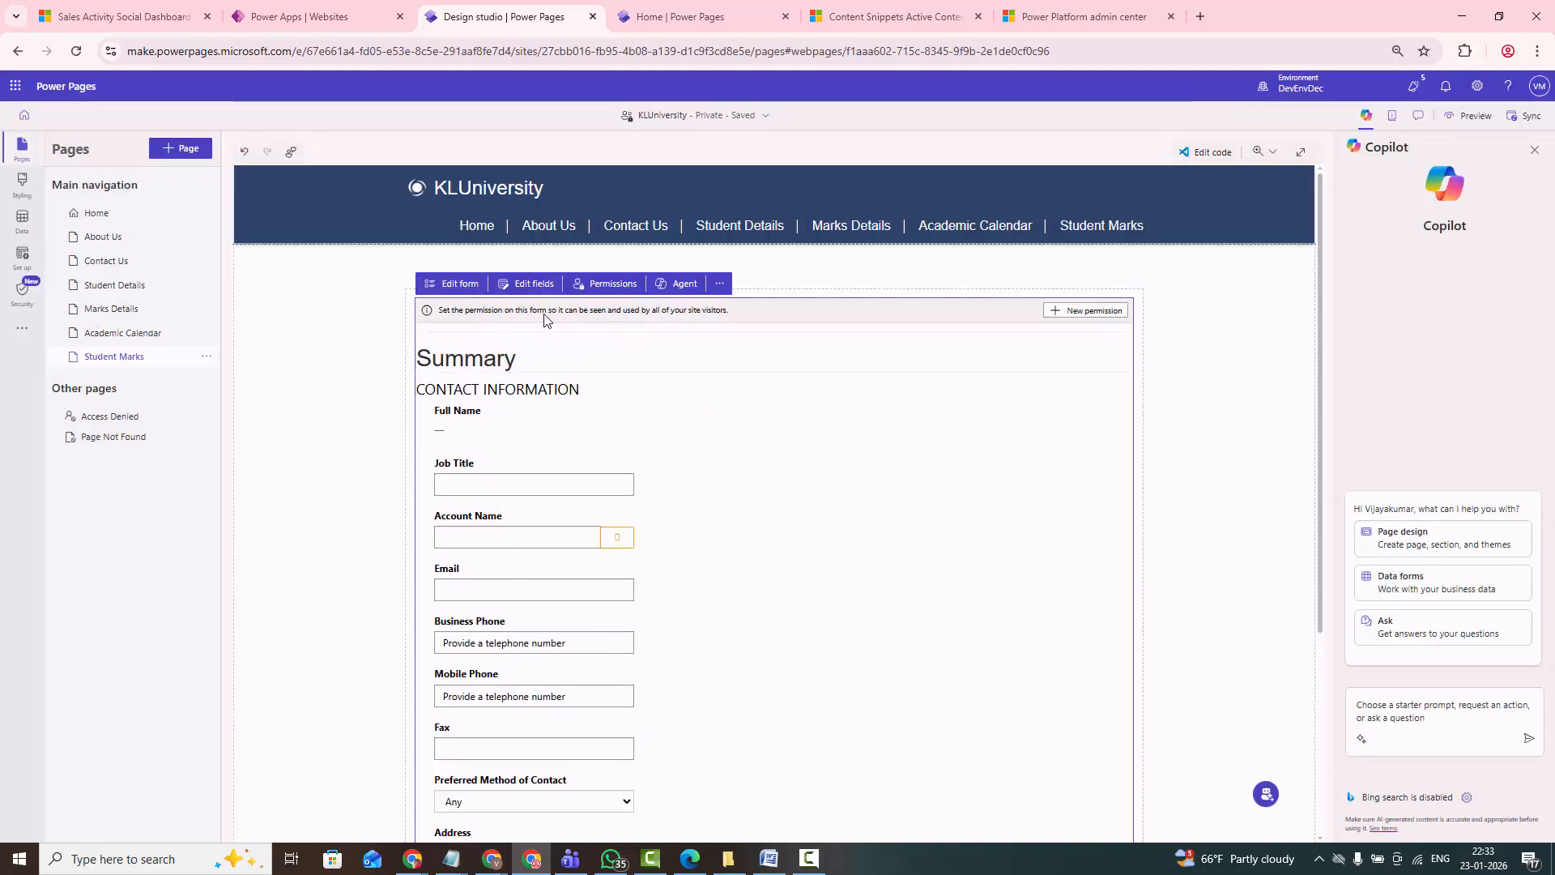
# - Check the contact form's table permissions and look through its fields down to the Submit button
pyautogui.click(603, 285)
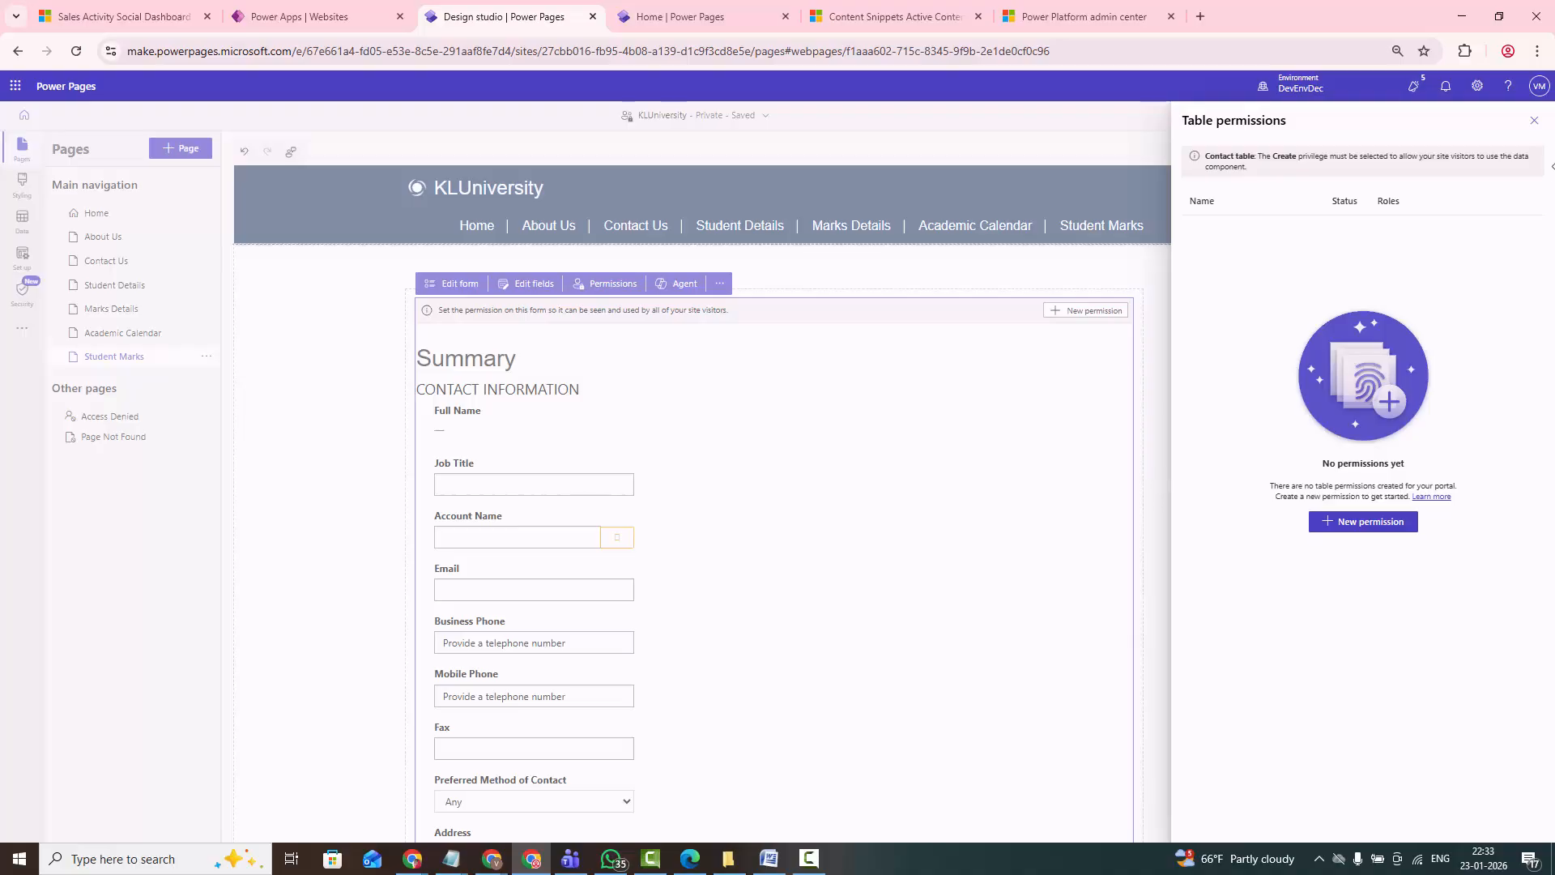
pyautogui.click(1533, 121)
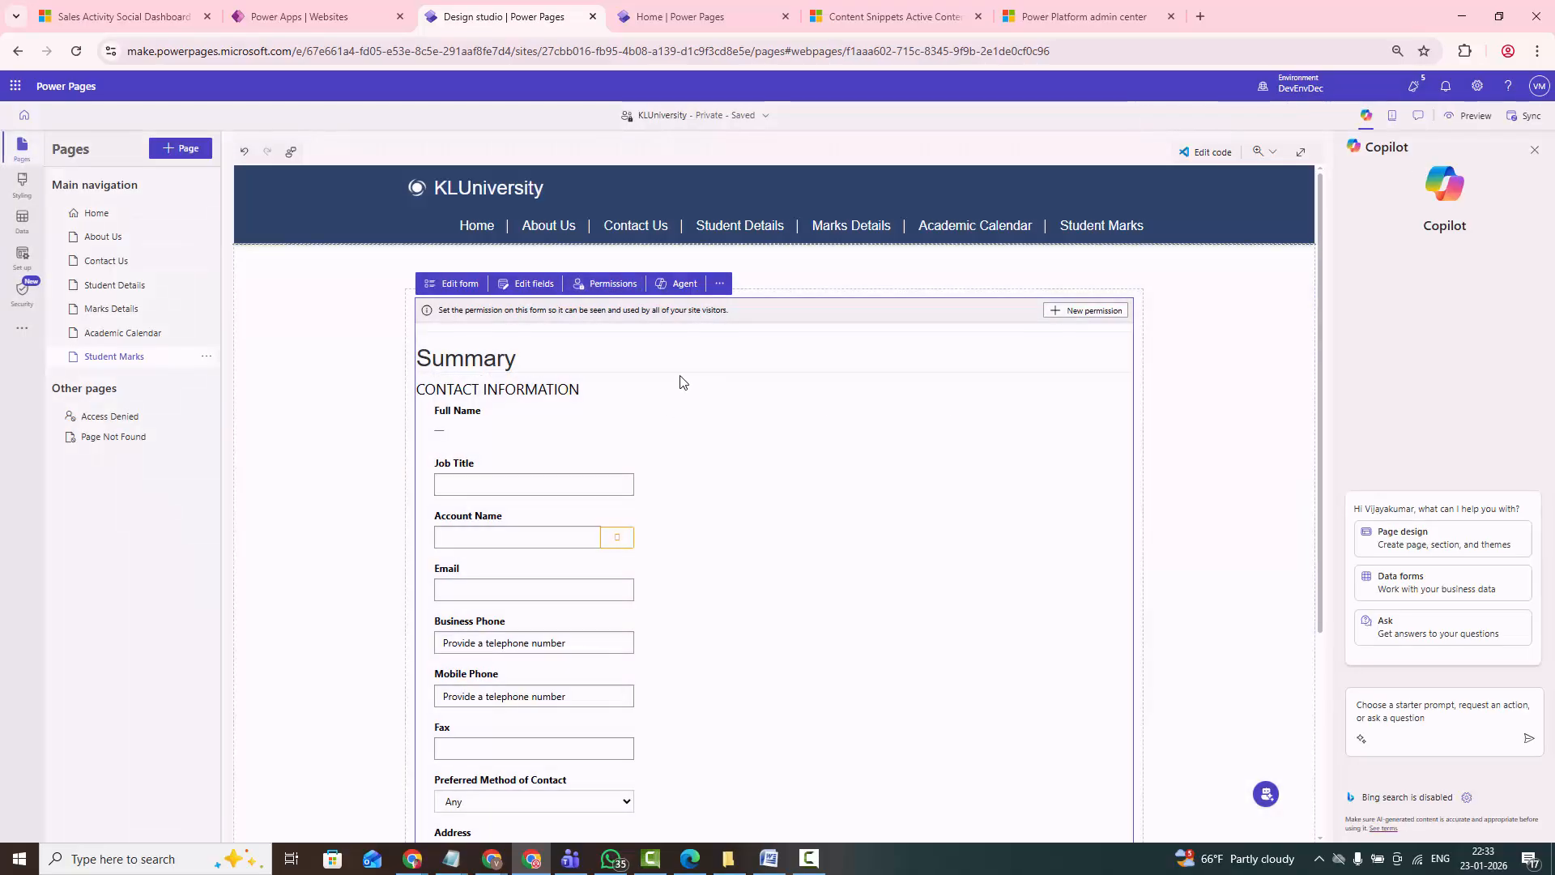
pyautogui.scroll(-1, 296, 439)
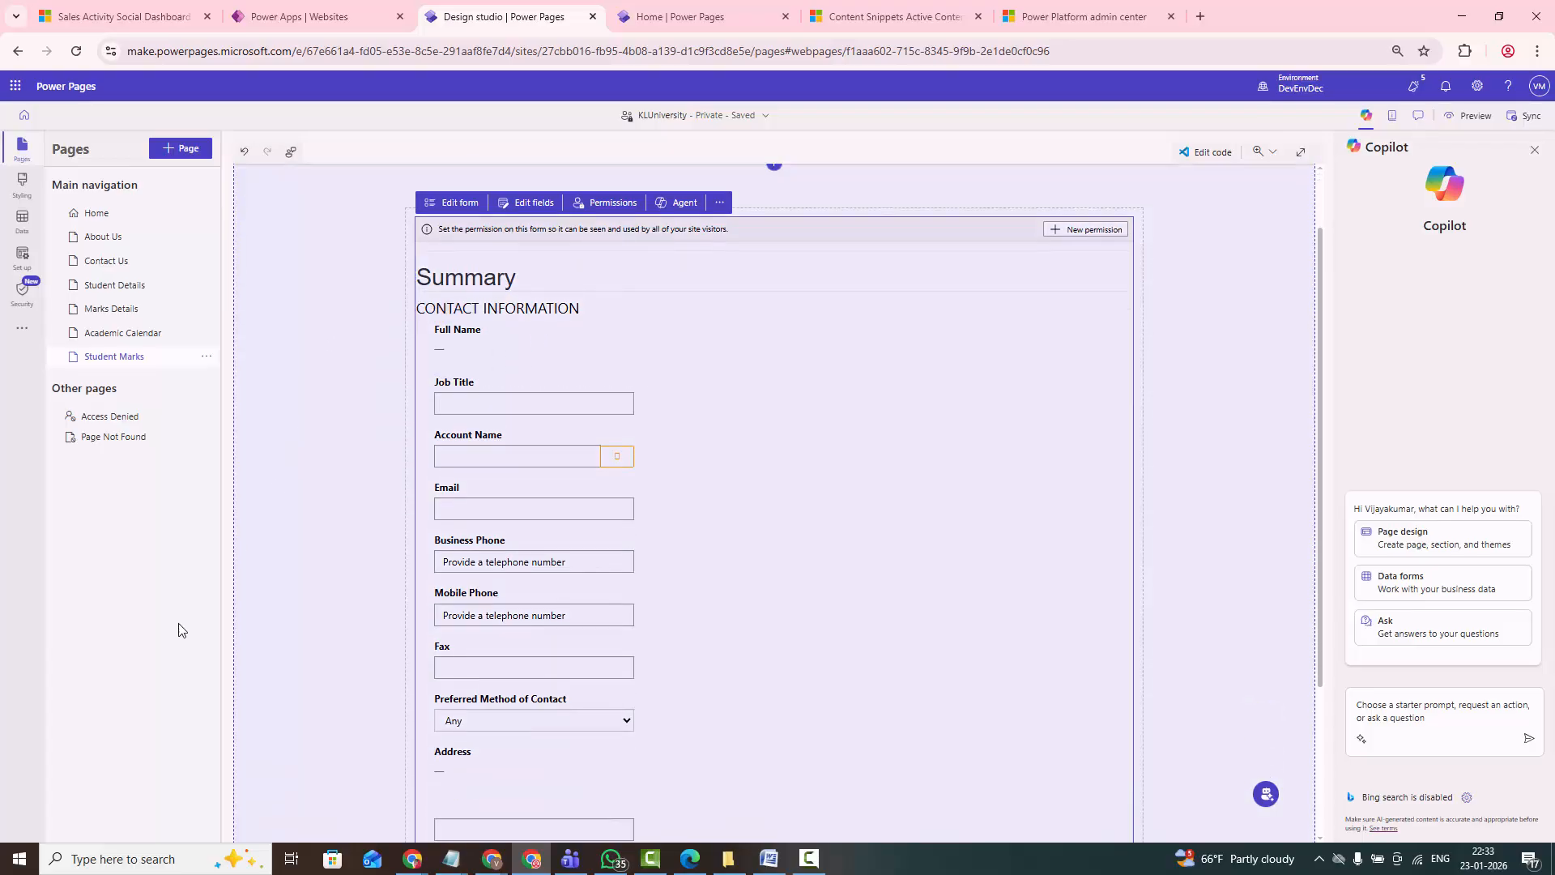
pyautogui.scroll(-1, 296, 439)
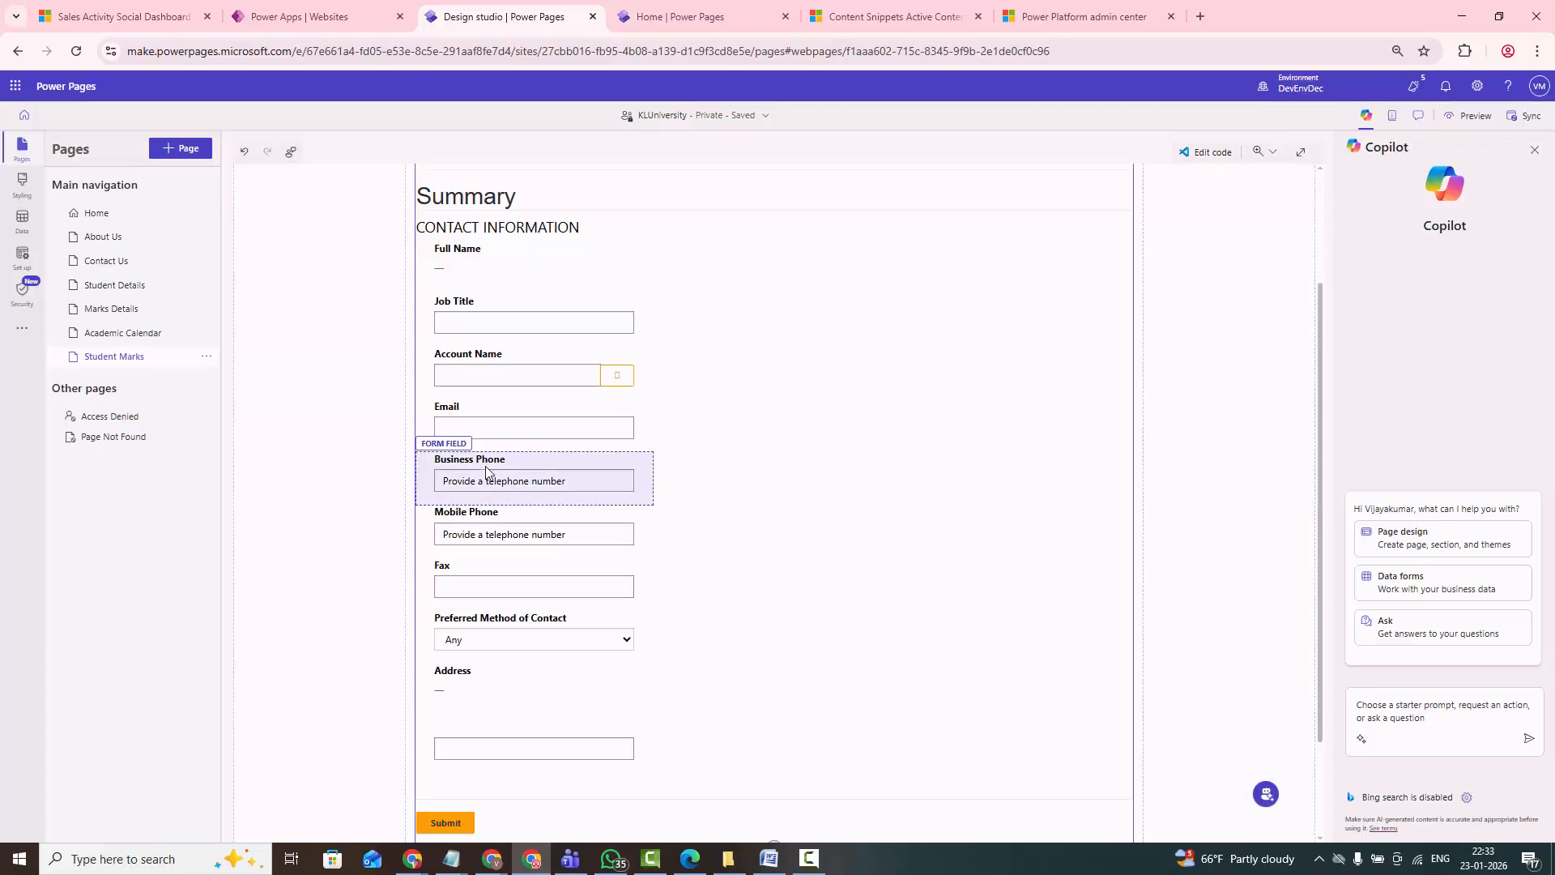
pyautogui.scroll(-1, 354, 521)
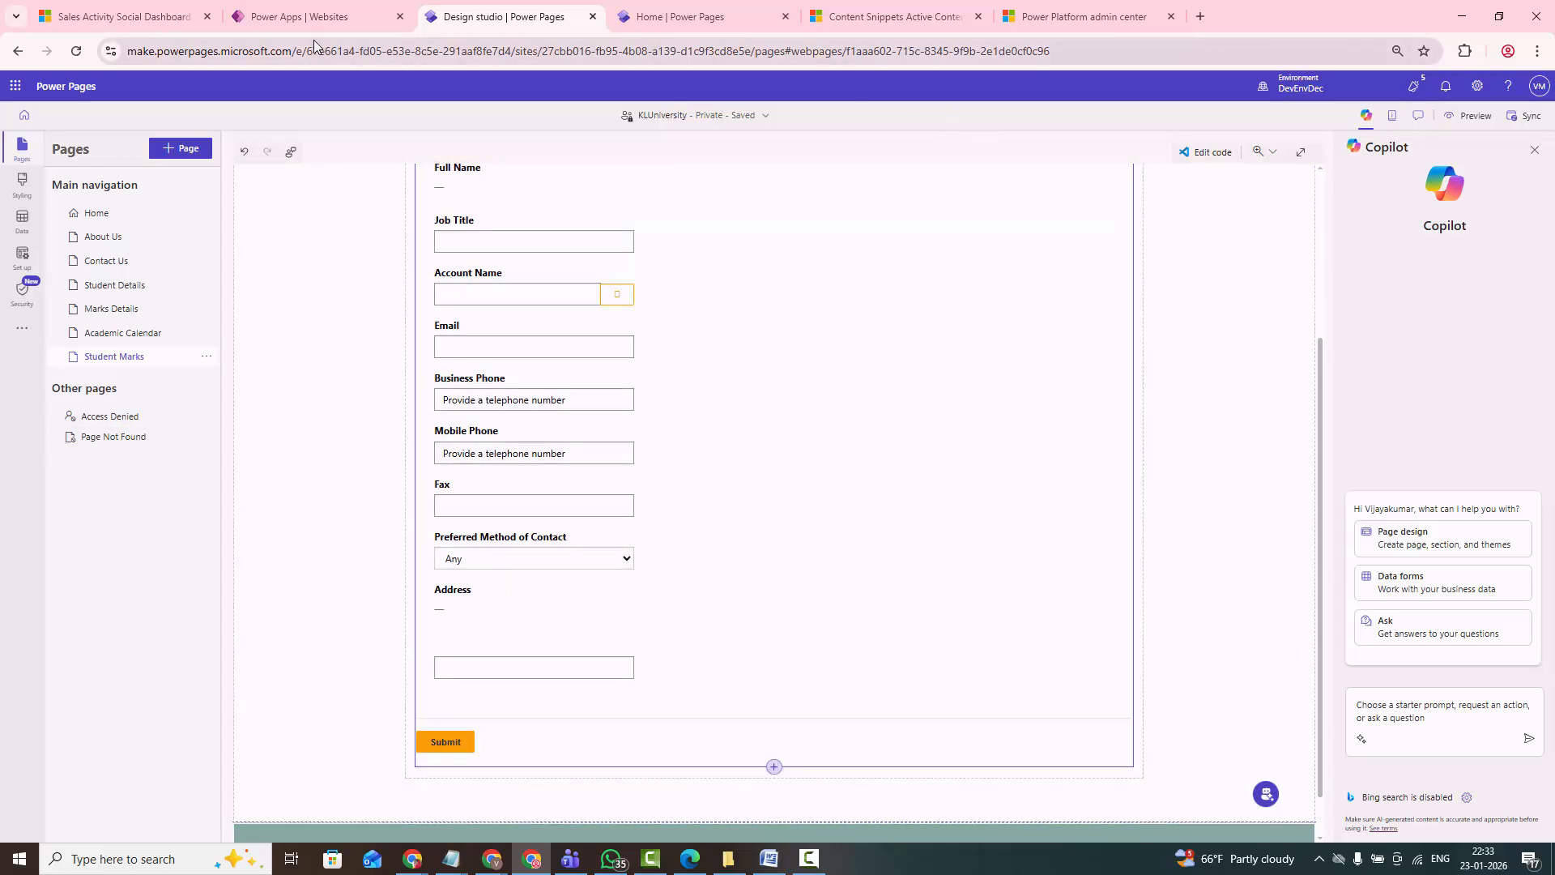
# - Close the old Content Snippets page and open the KLUniversity site in Power Pages Management
pyautogui.click(1036, 24)
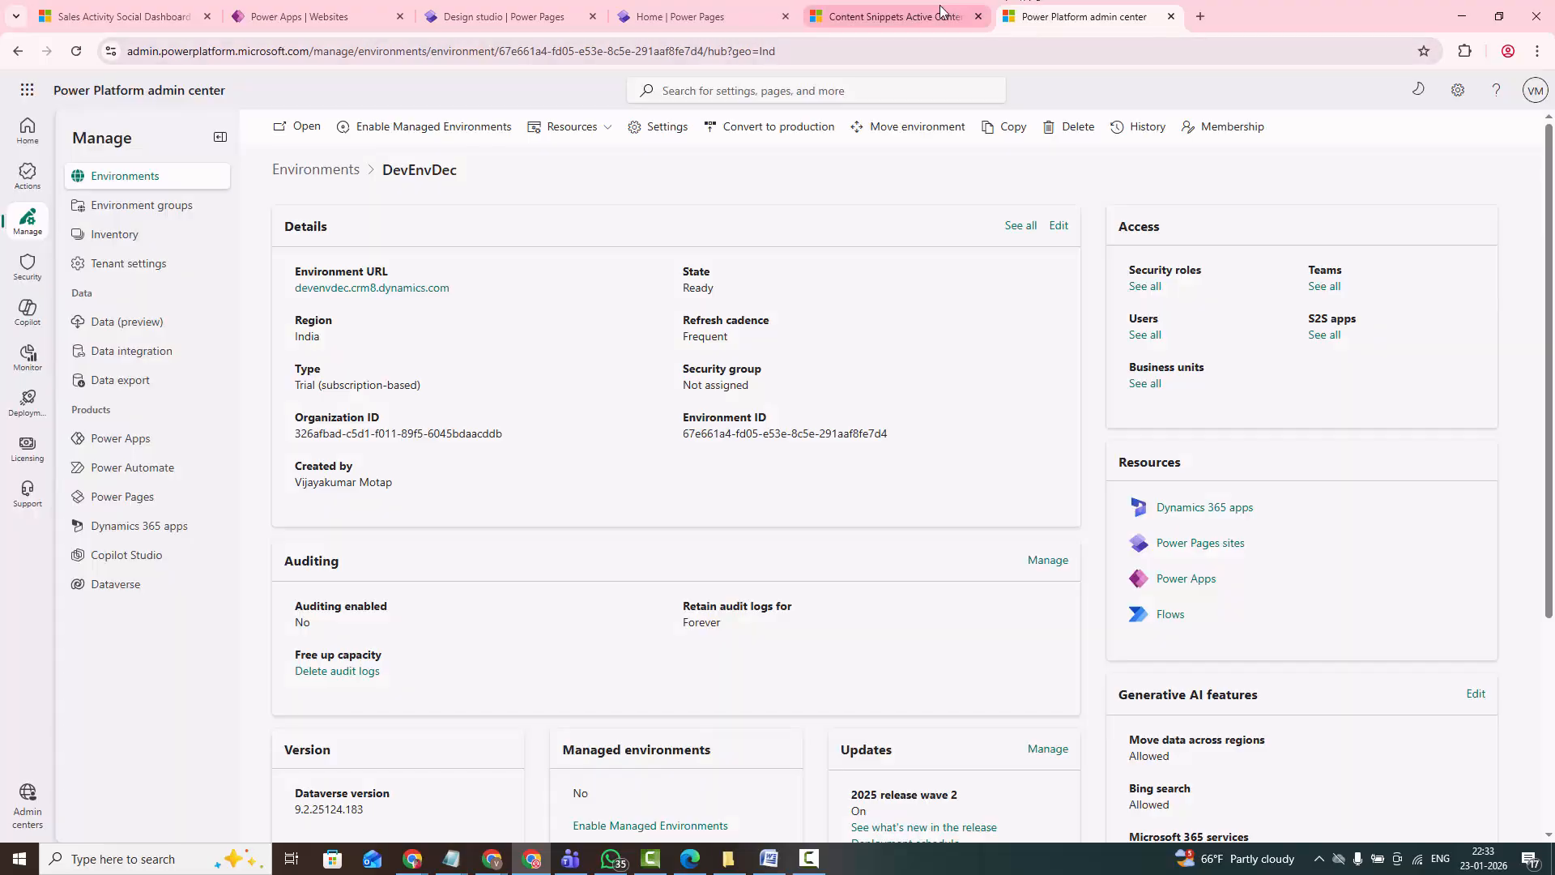
pyautogui.click(891, 19)
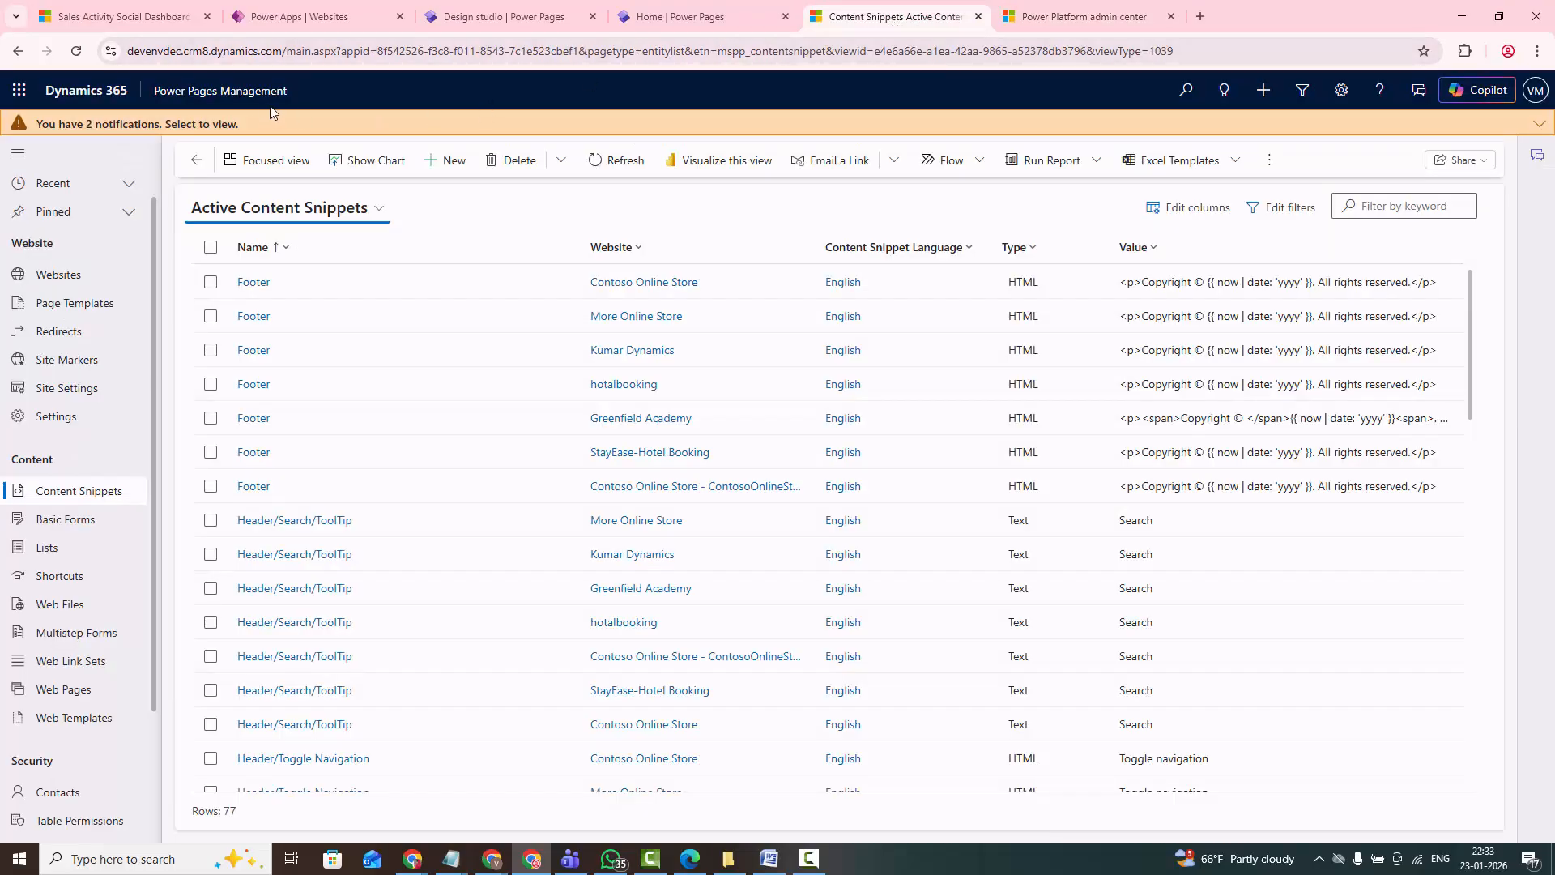
pyautogui.click(979, 17)
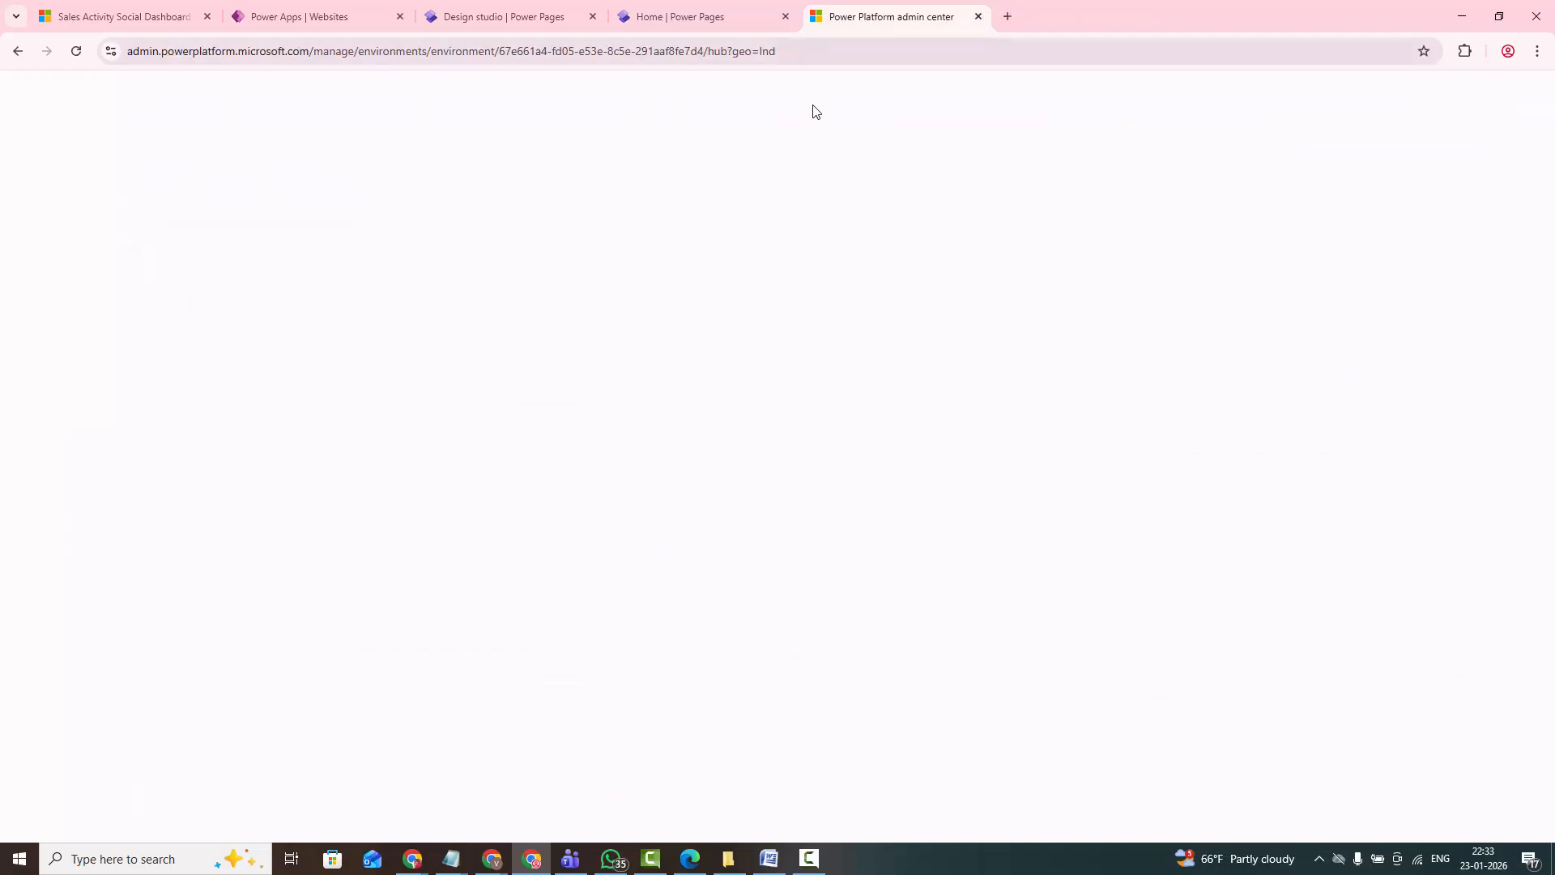
pyautogui.click(669, 19)
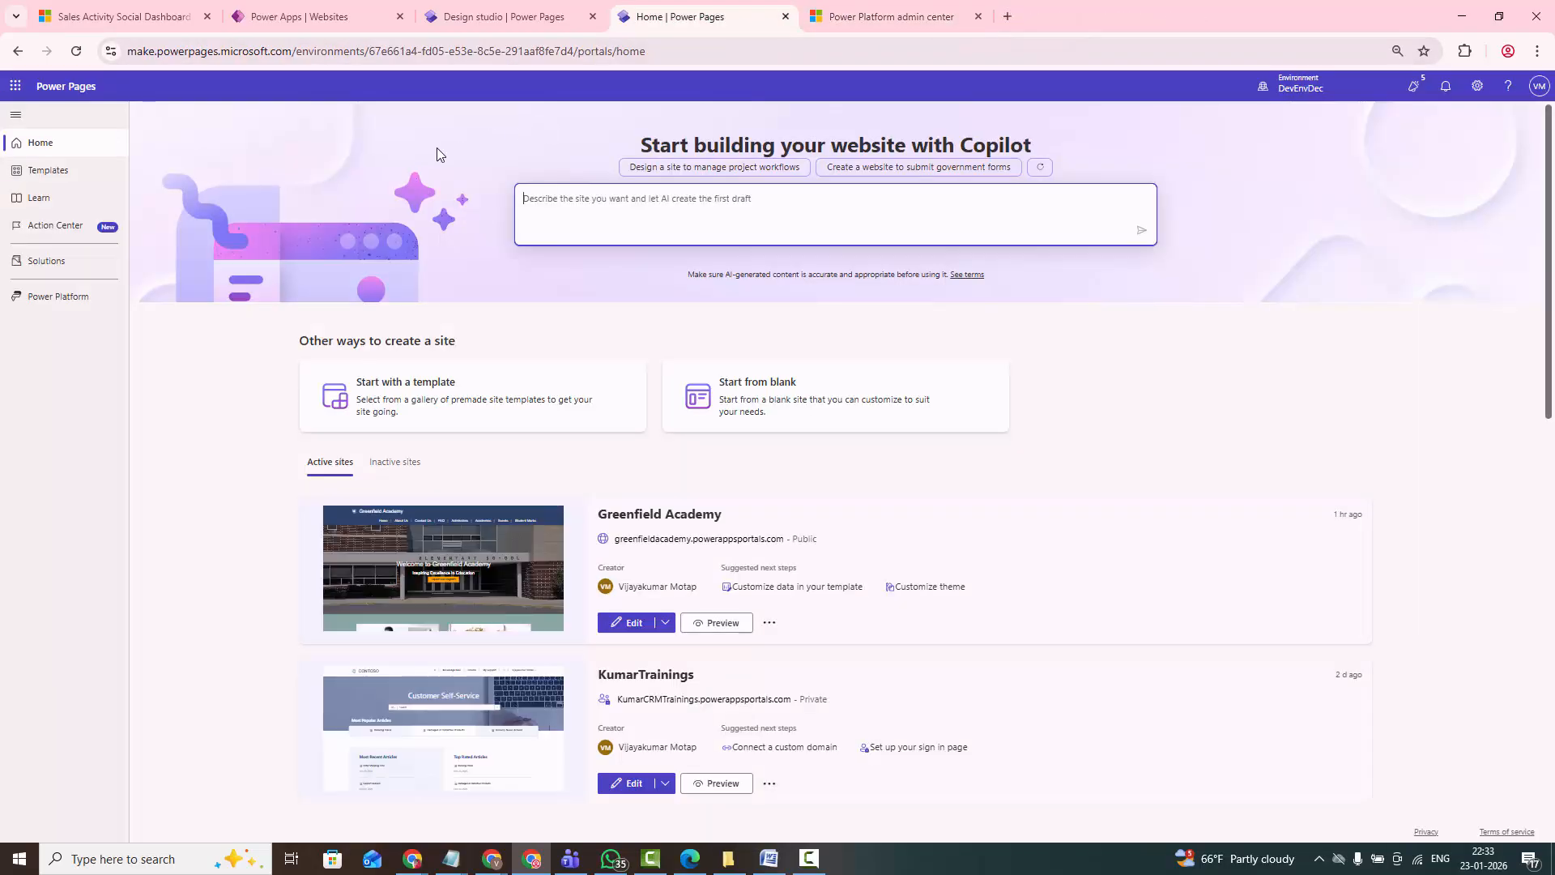
pyautogui.click(540, 16)
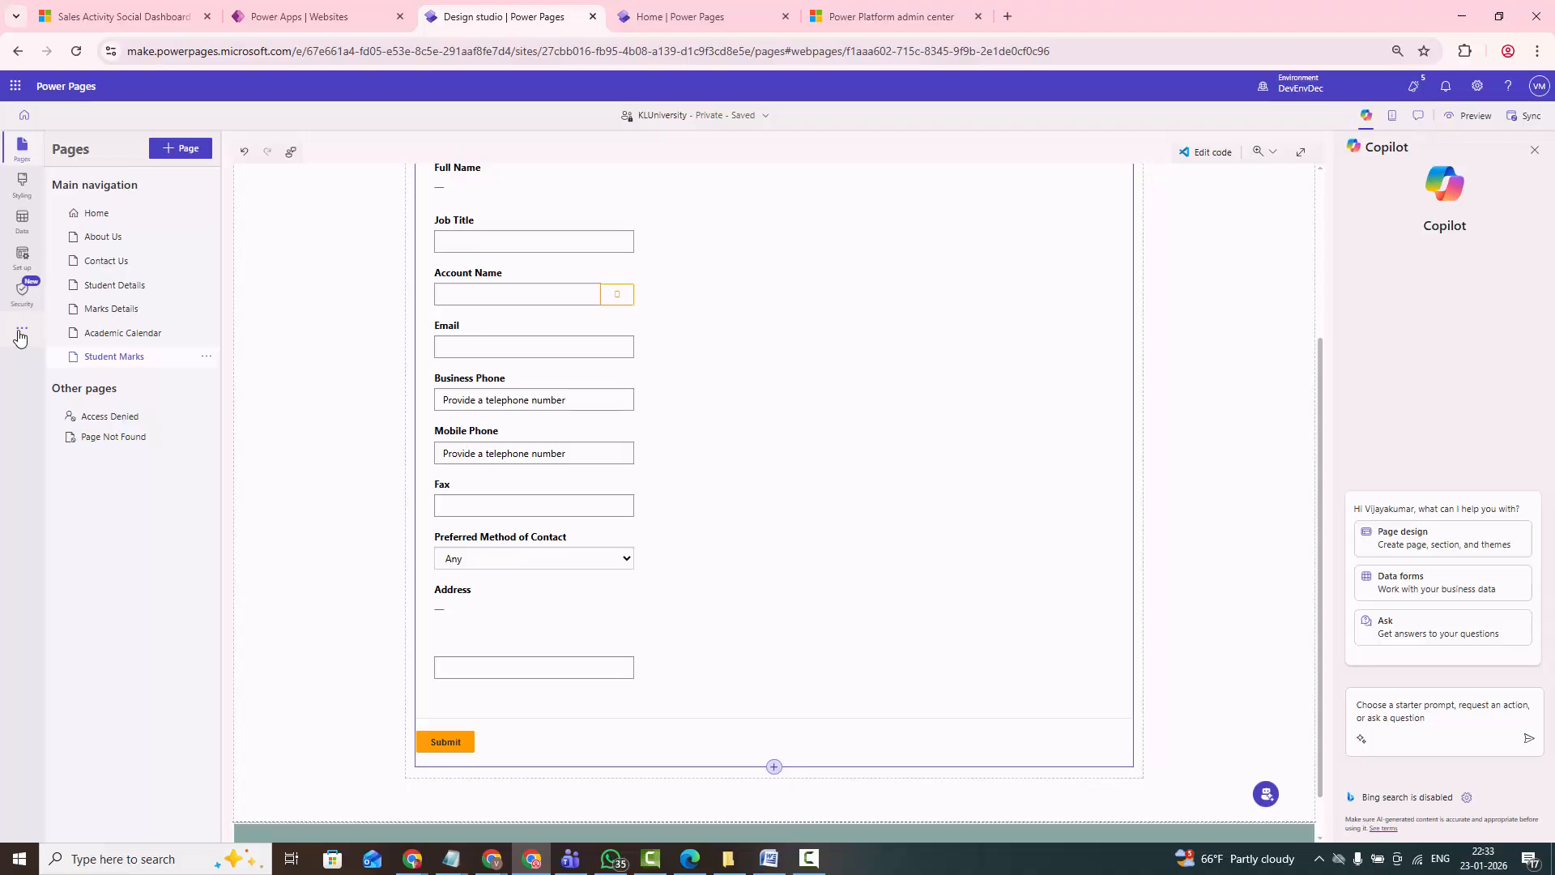
pyautogui.click(18, 333)
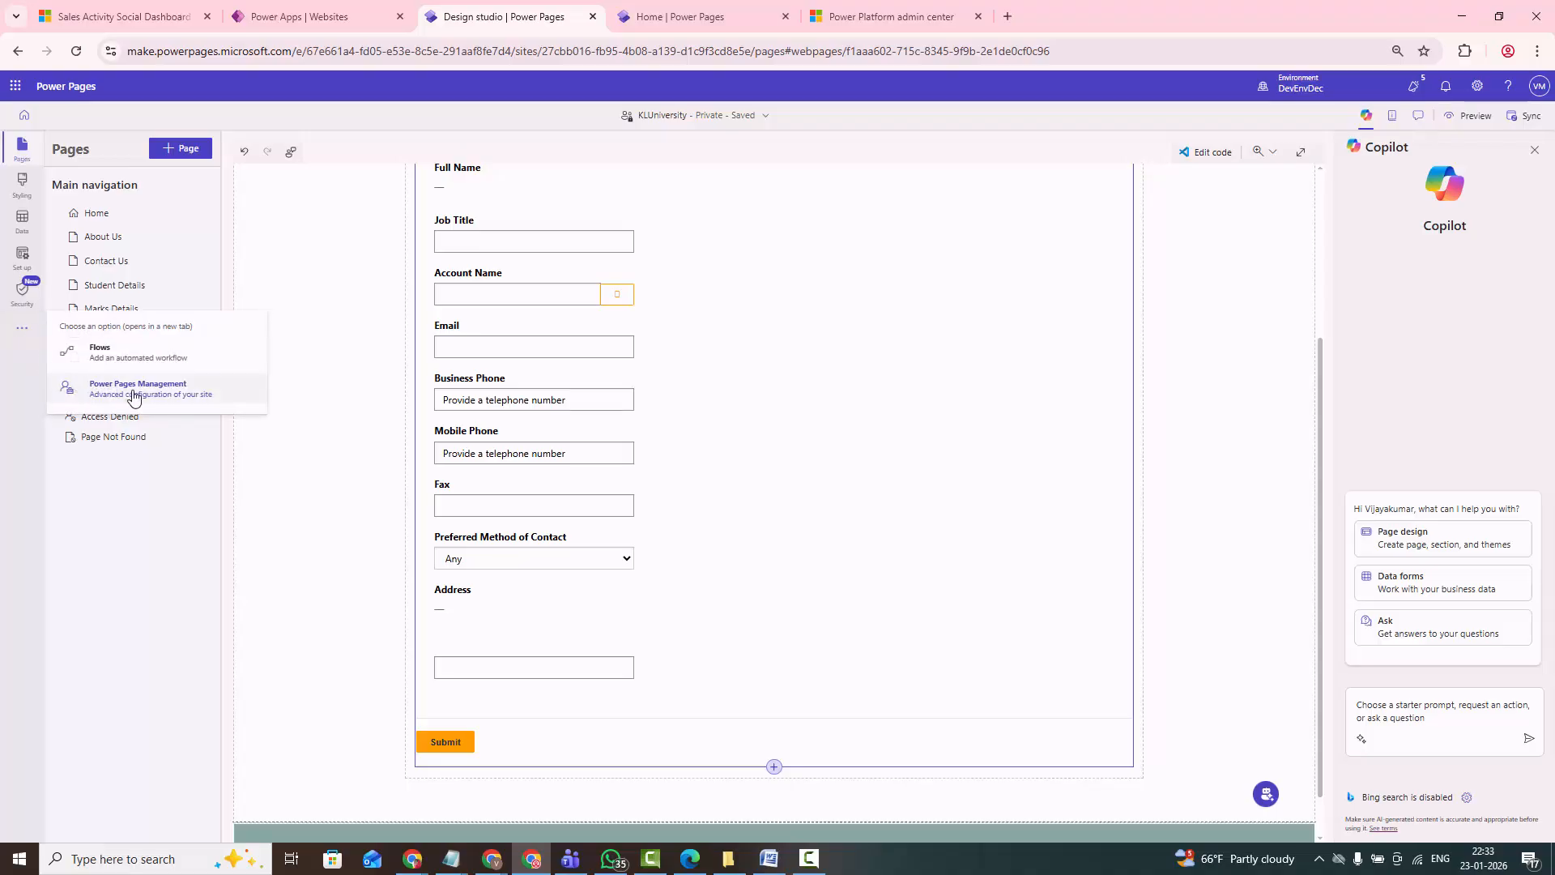
pyautogui.click(127, 394)
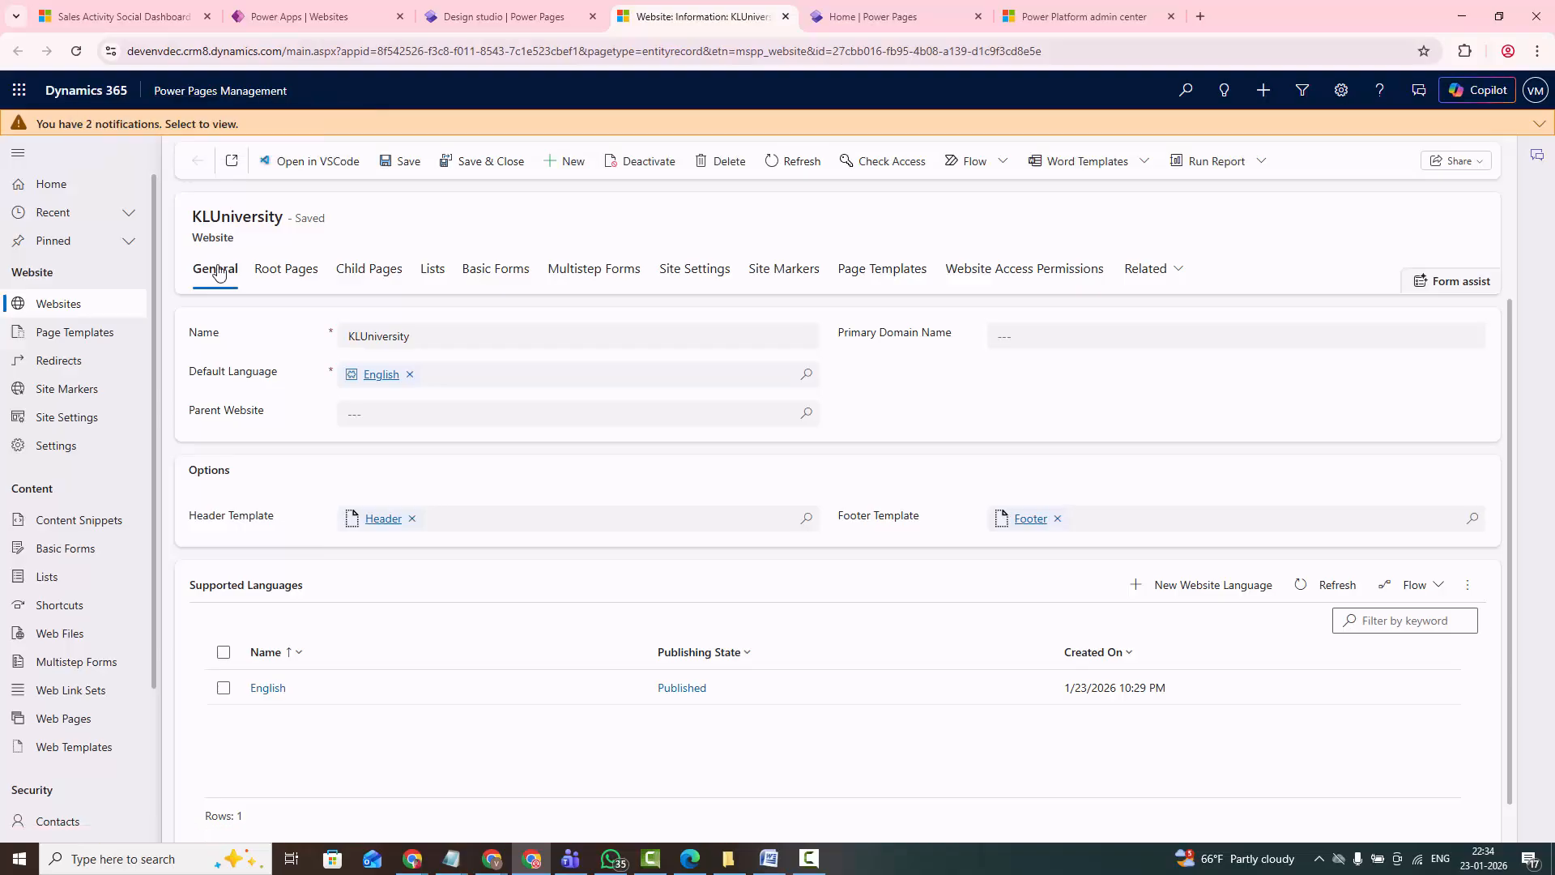
pyautogui.scroll(-1, 81, 324)
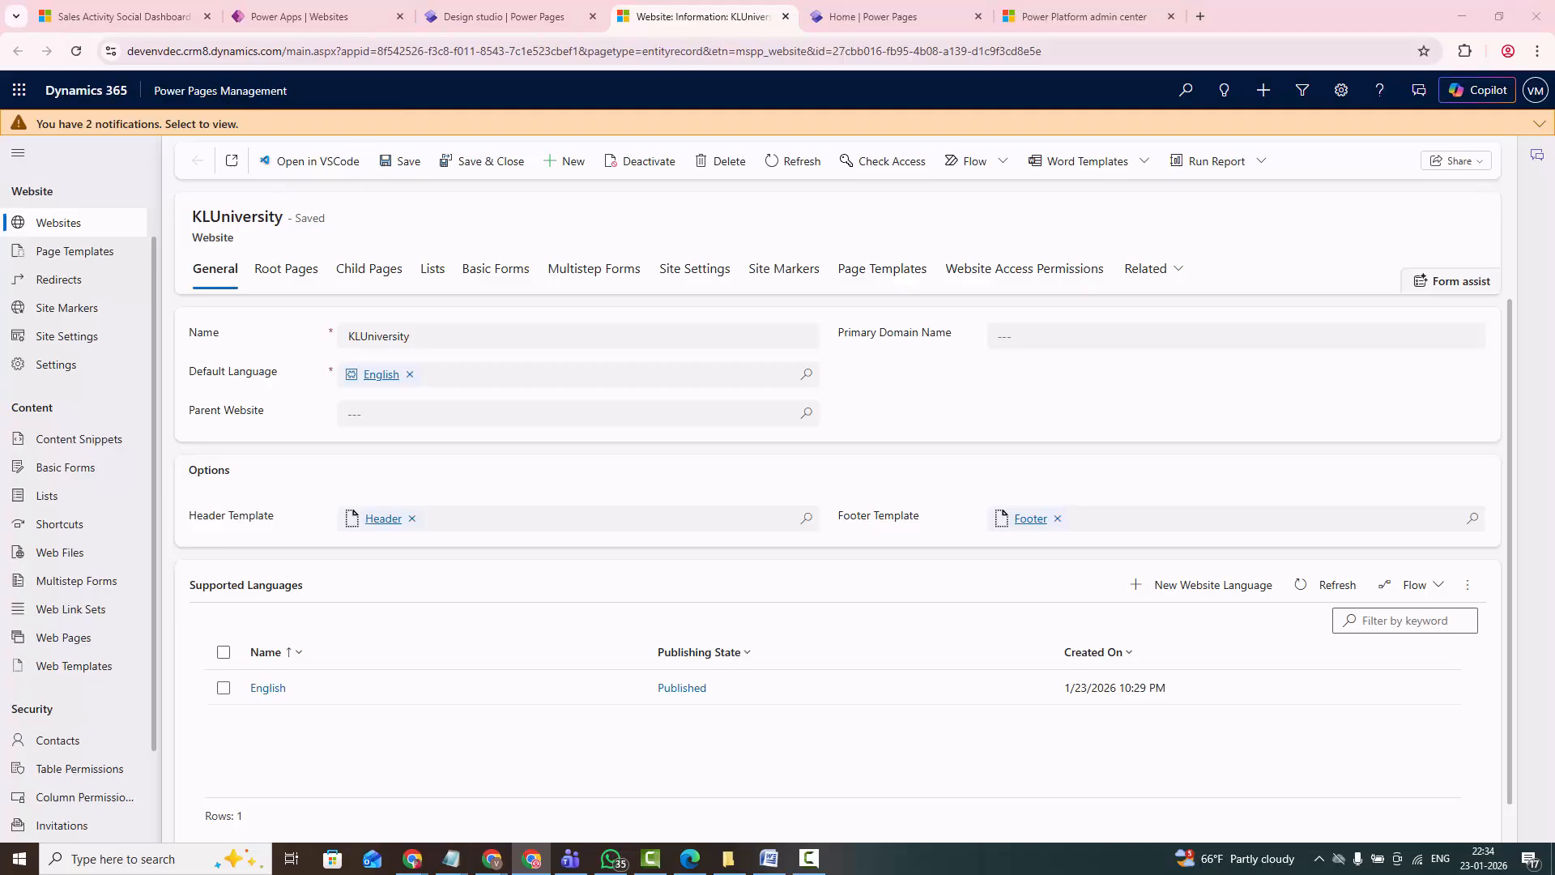
# - Switch to Notepad and review the Power Pages Management topics: Web Roles, Table Permissions, Basic Forms and Lists
pyautogui.click(451, 858)
pyautogui.moveTo(585, 341); pyautogui.dragTo(700, 253)
pyautogui.click(576, 446)
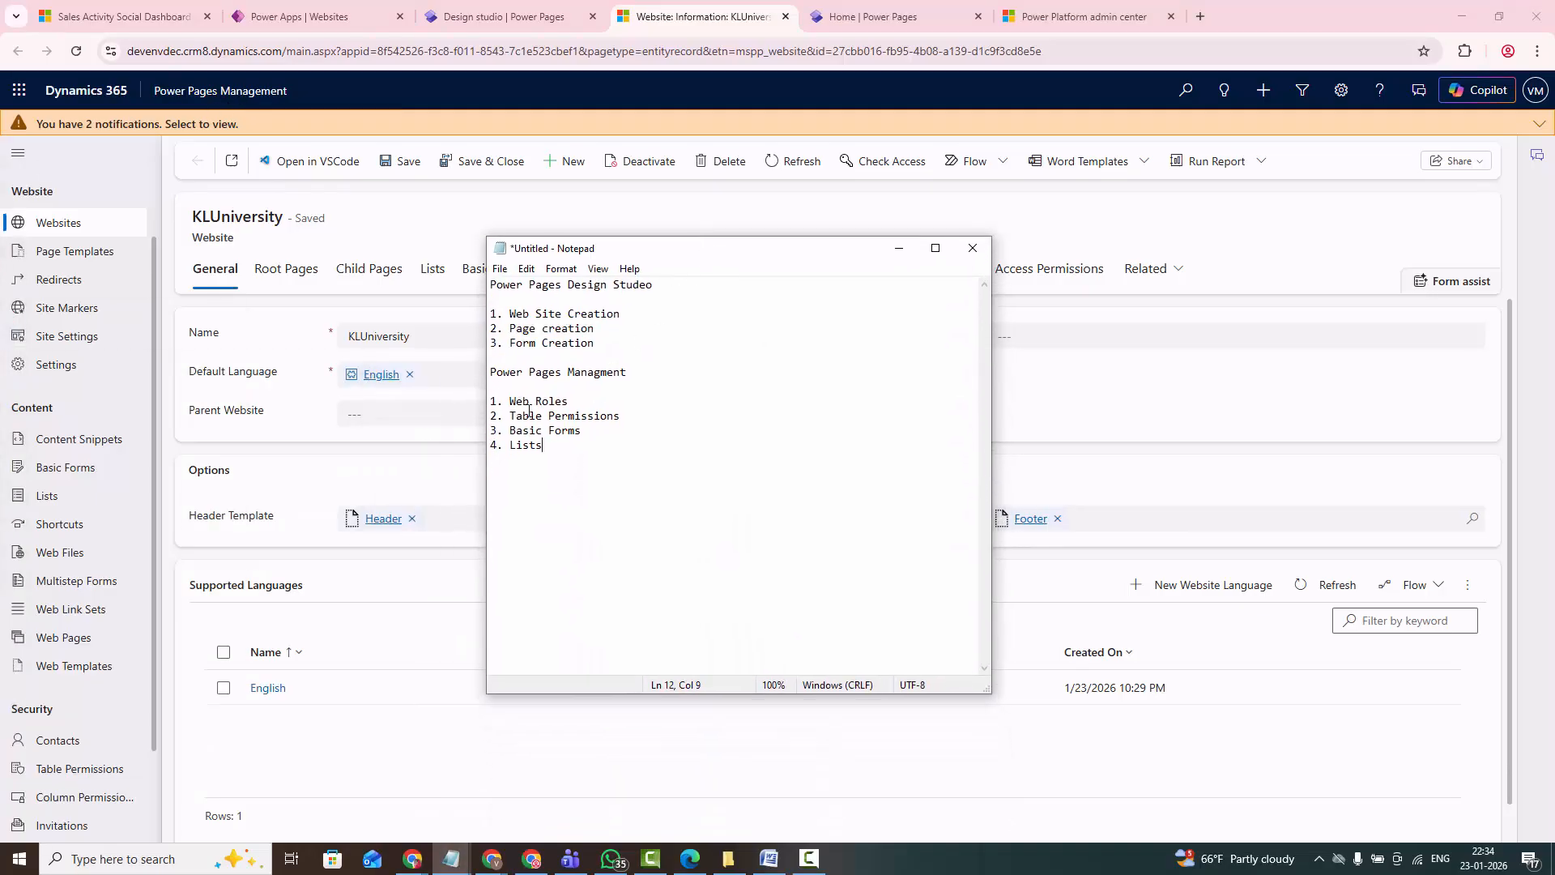
pyautogui.moveTo(511, 401); pyautogui.dragTo(614, 430)
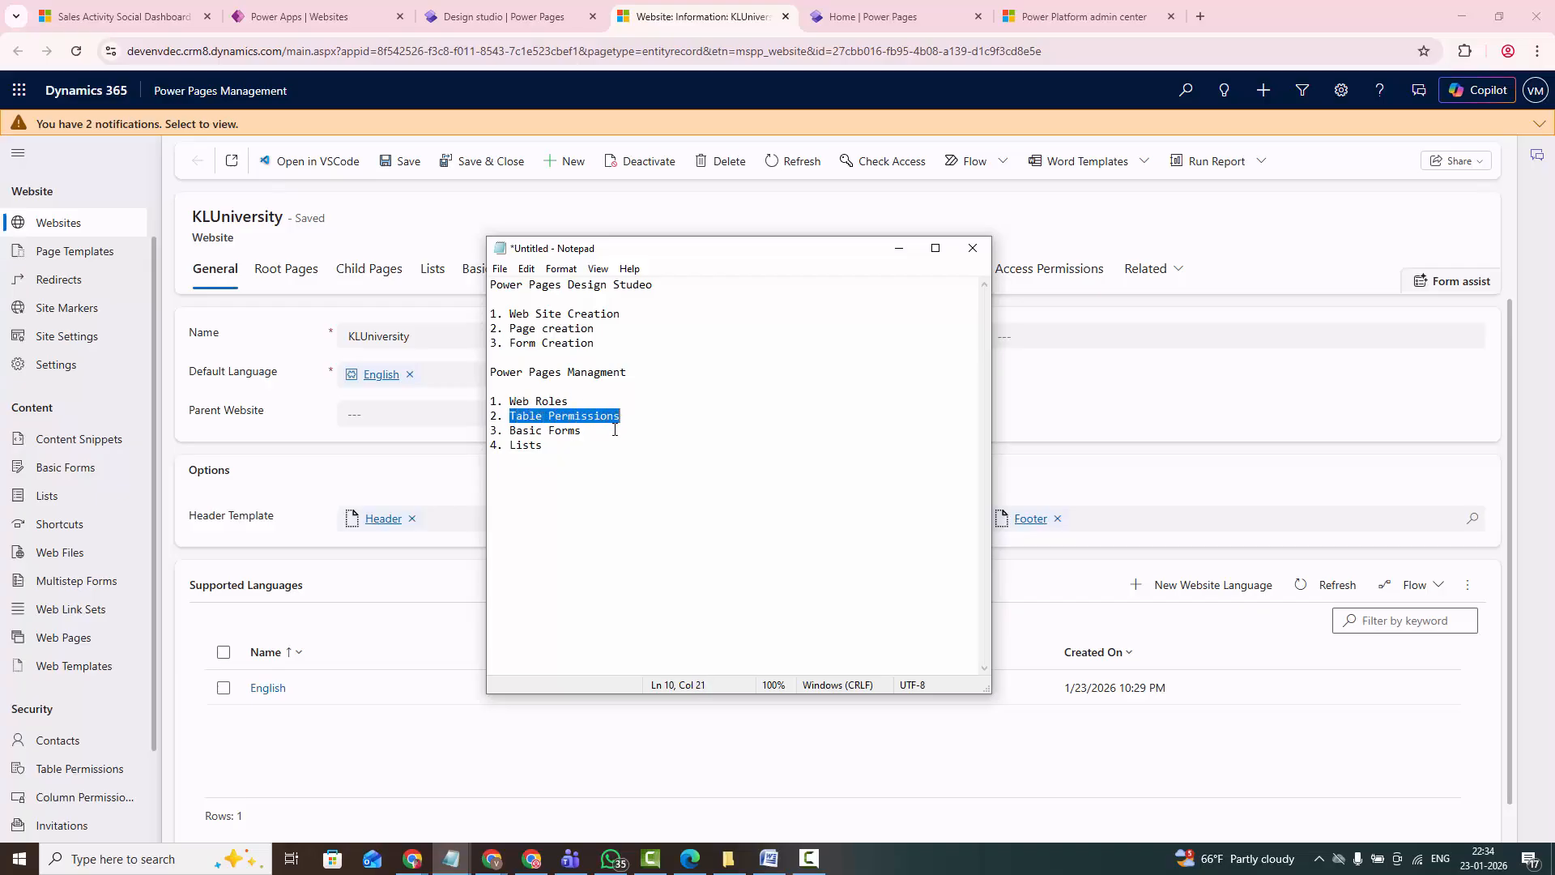
pyautogui.moveTo(509, 431); pyautogui.dragTo(554, 449)
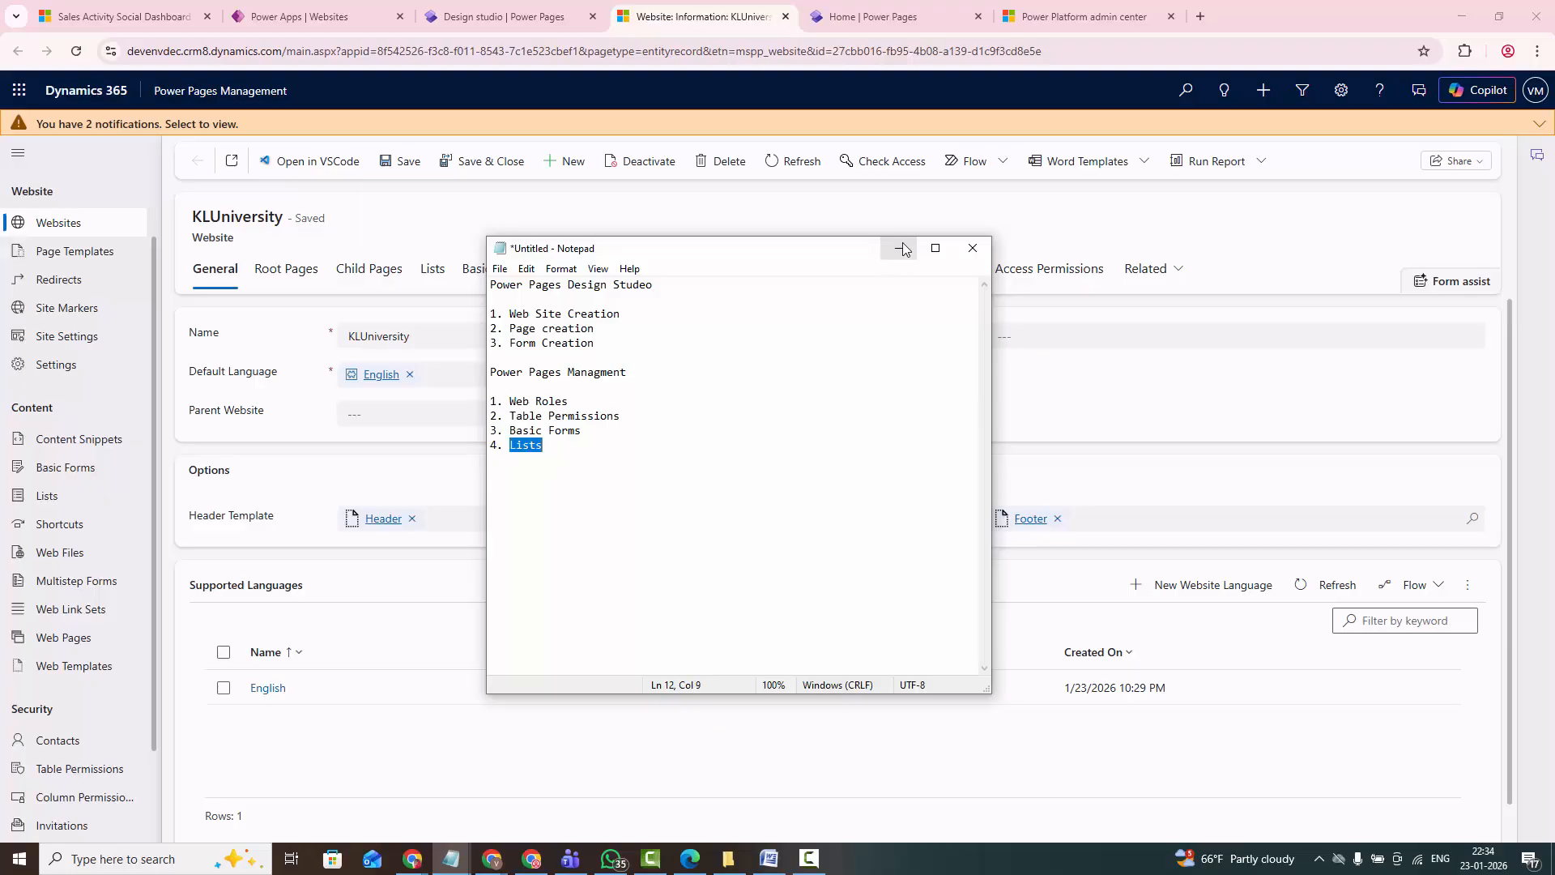
pyautogui.click(533, 460)
pyautogui.moveTo(543, 445); pyautogui.dragTo(490, 401)
pyautogui.click(899, 247)
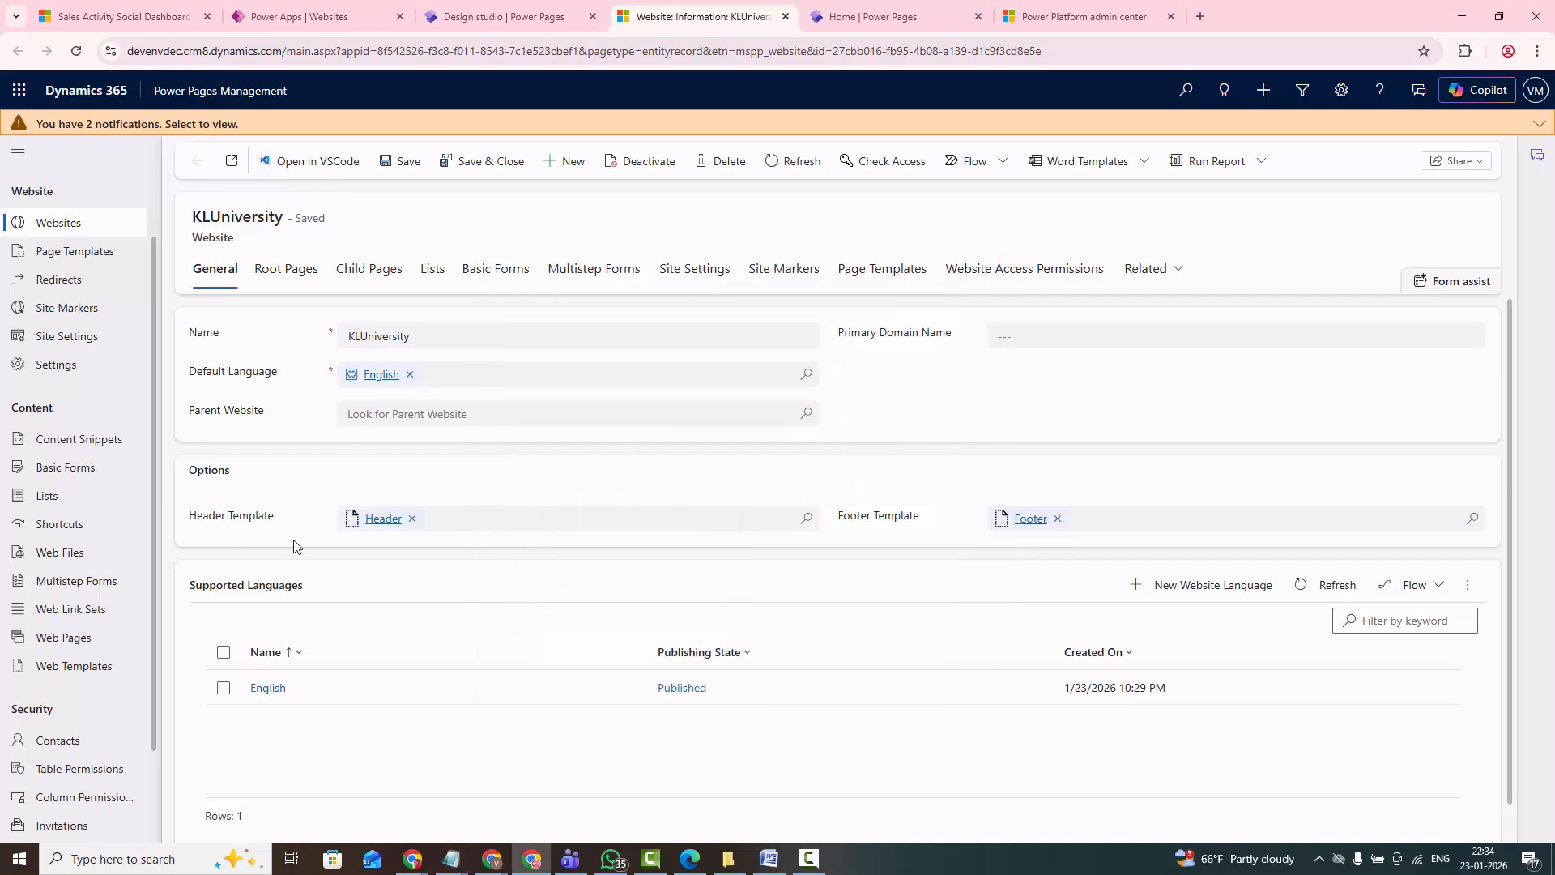
# - Create a new web role in Power Pages Management and name it KLUWebRole
pyautogui.scroll(-1, 62, 795)
pyautogui.scroll(-2, 65, 802)
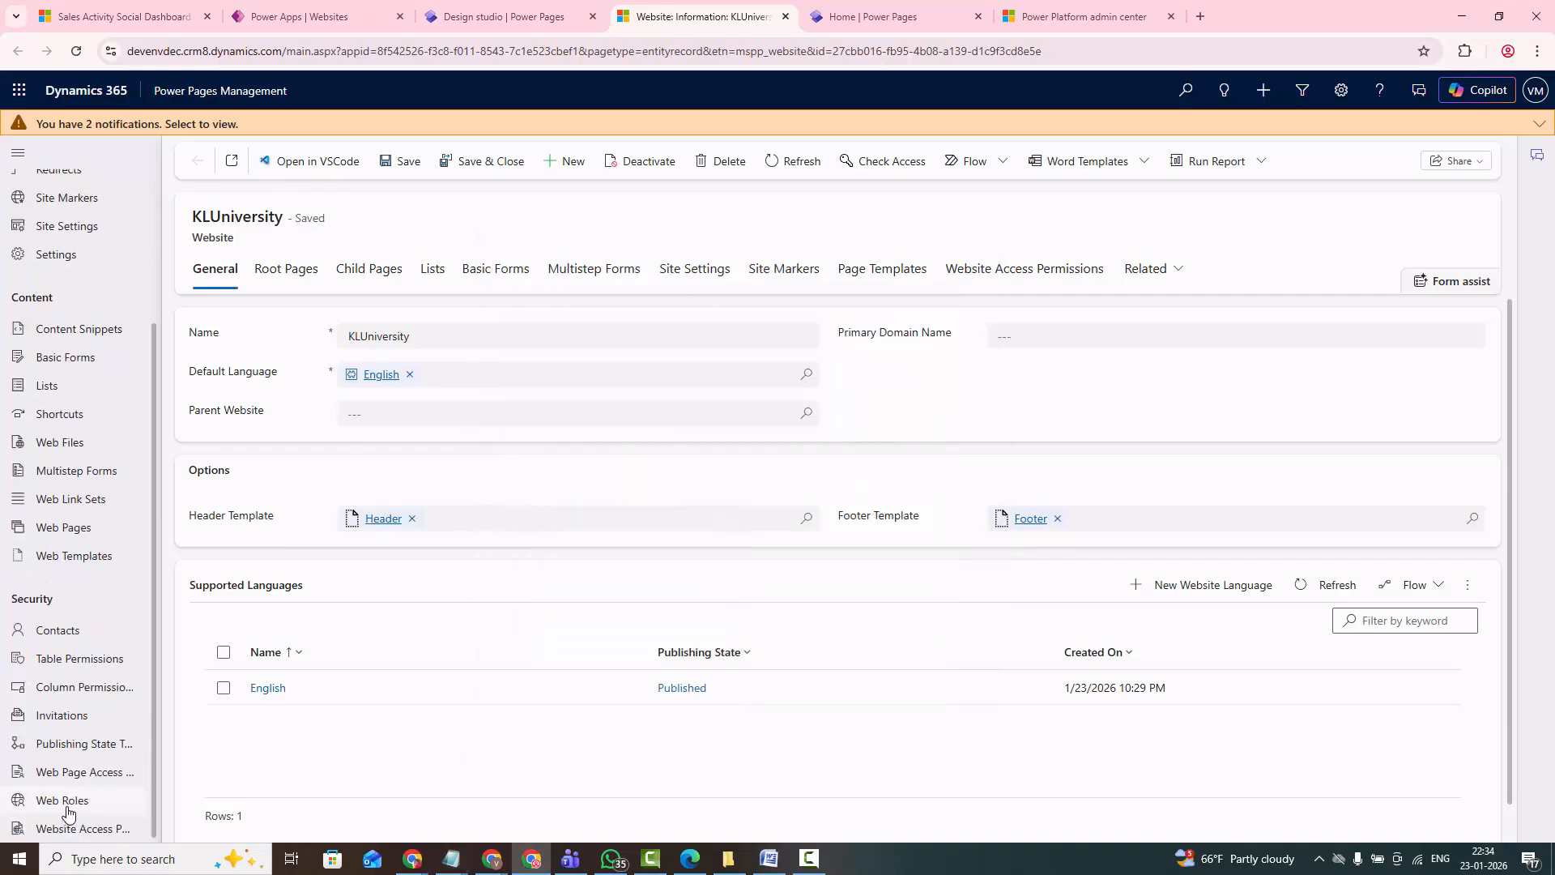
pyautogui.click(65, 802)
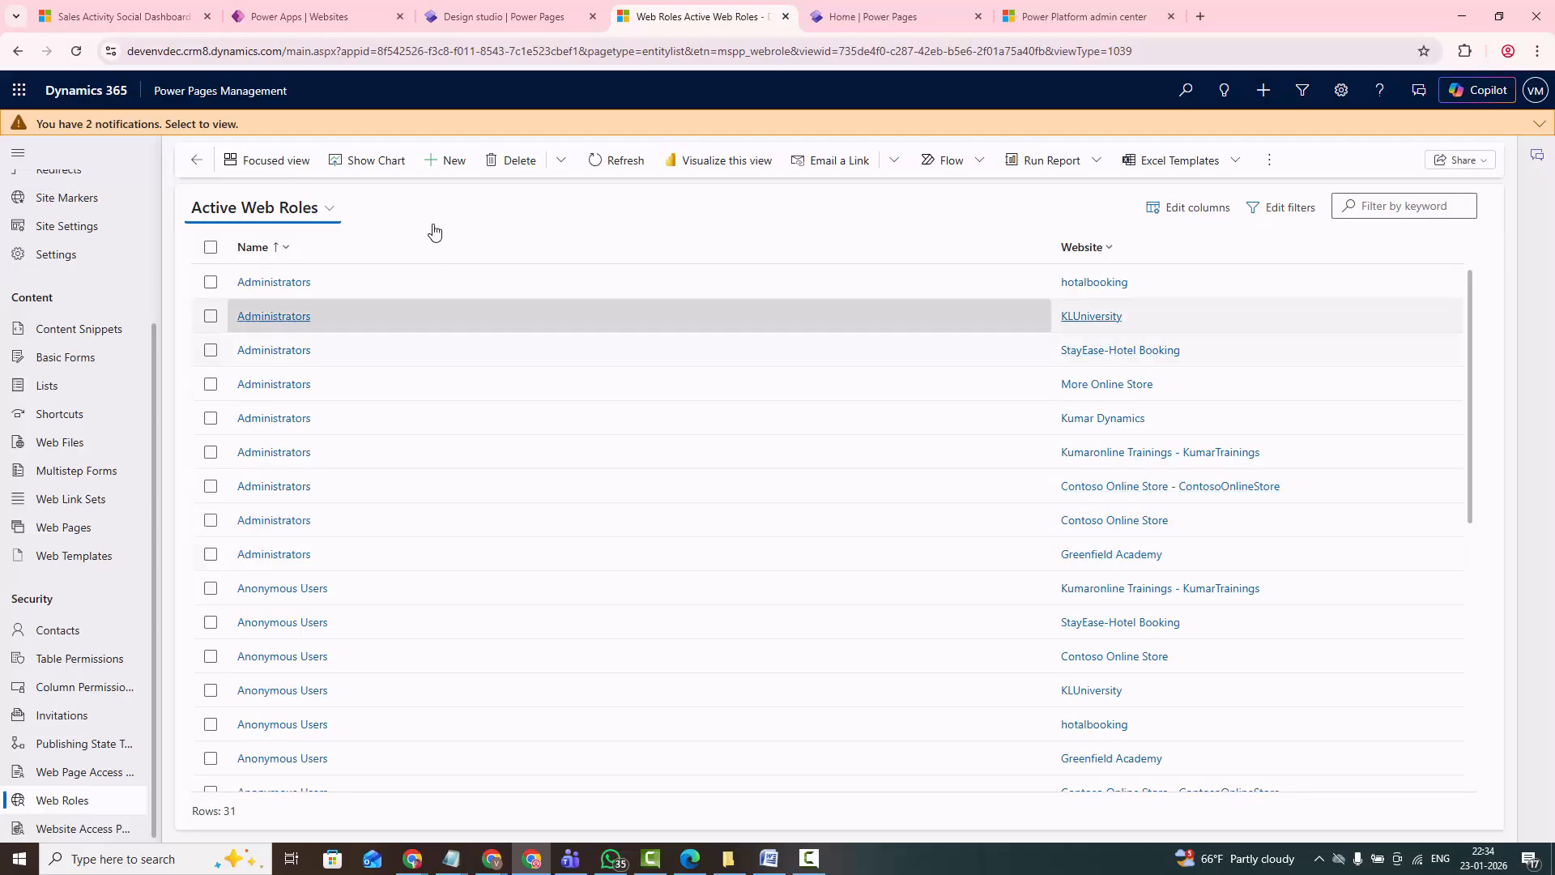
pyautogui.click(431, 169)
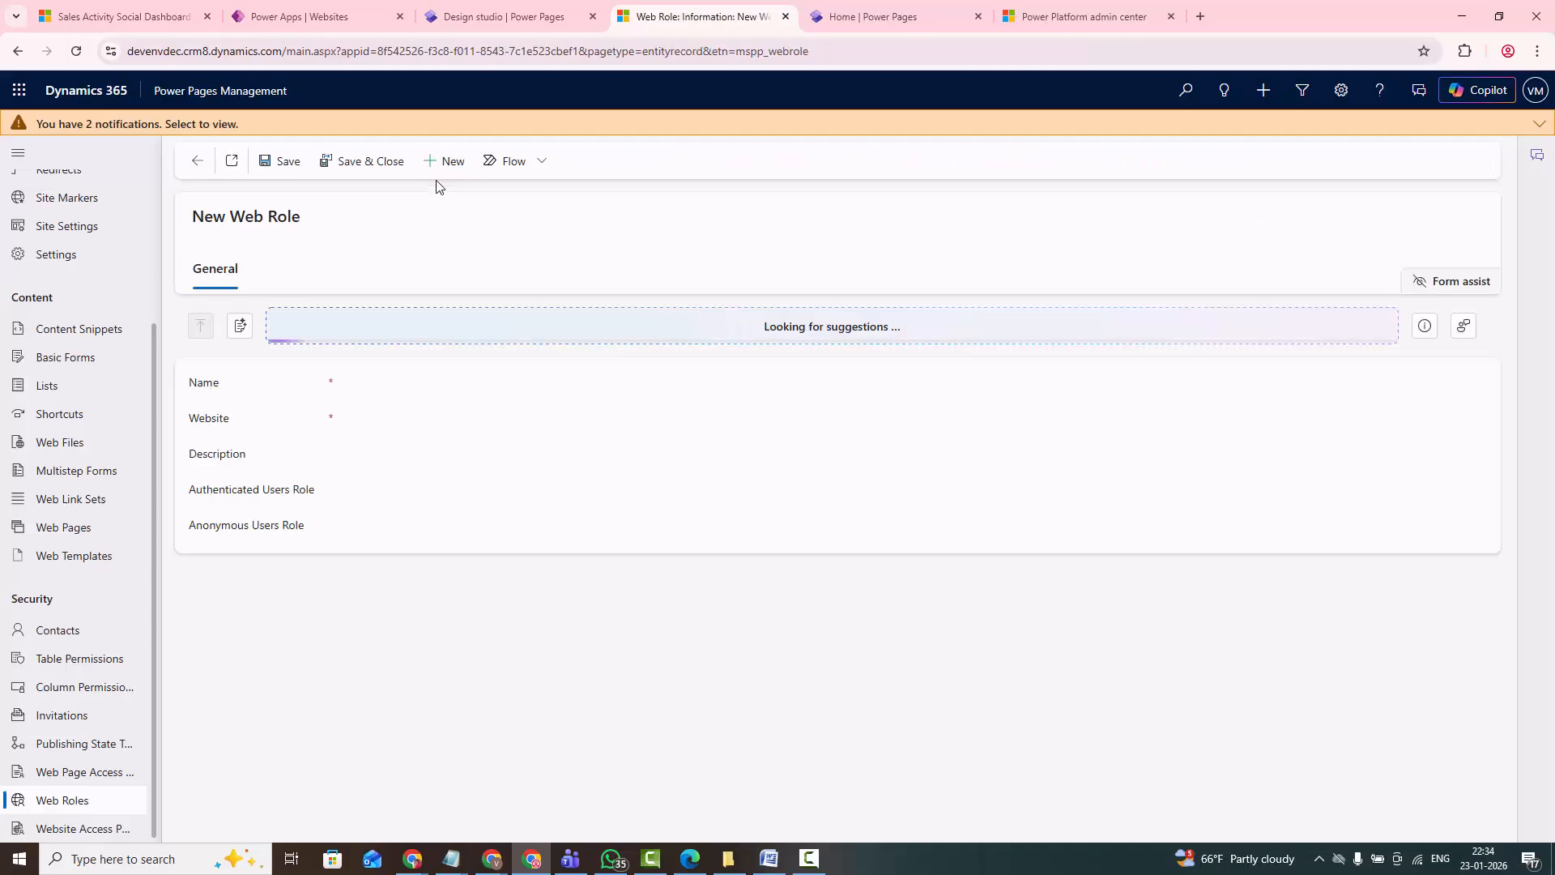
pyautogui.click(375, 393)
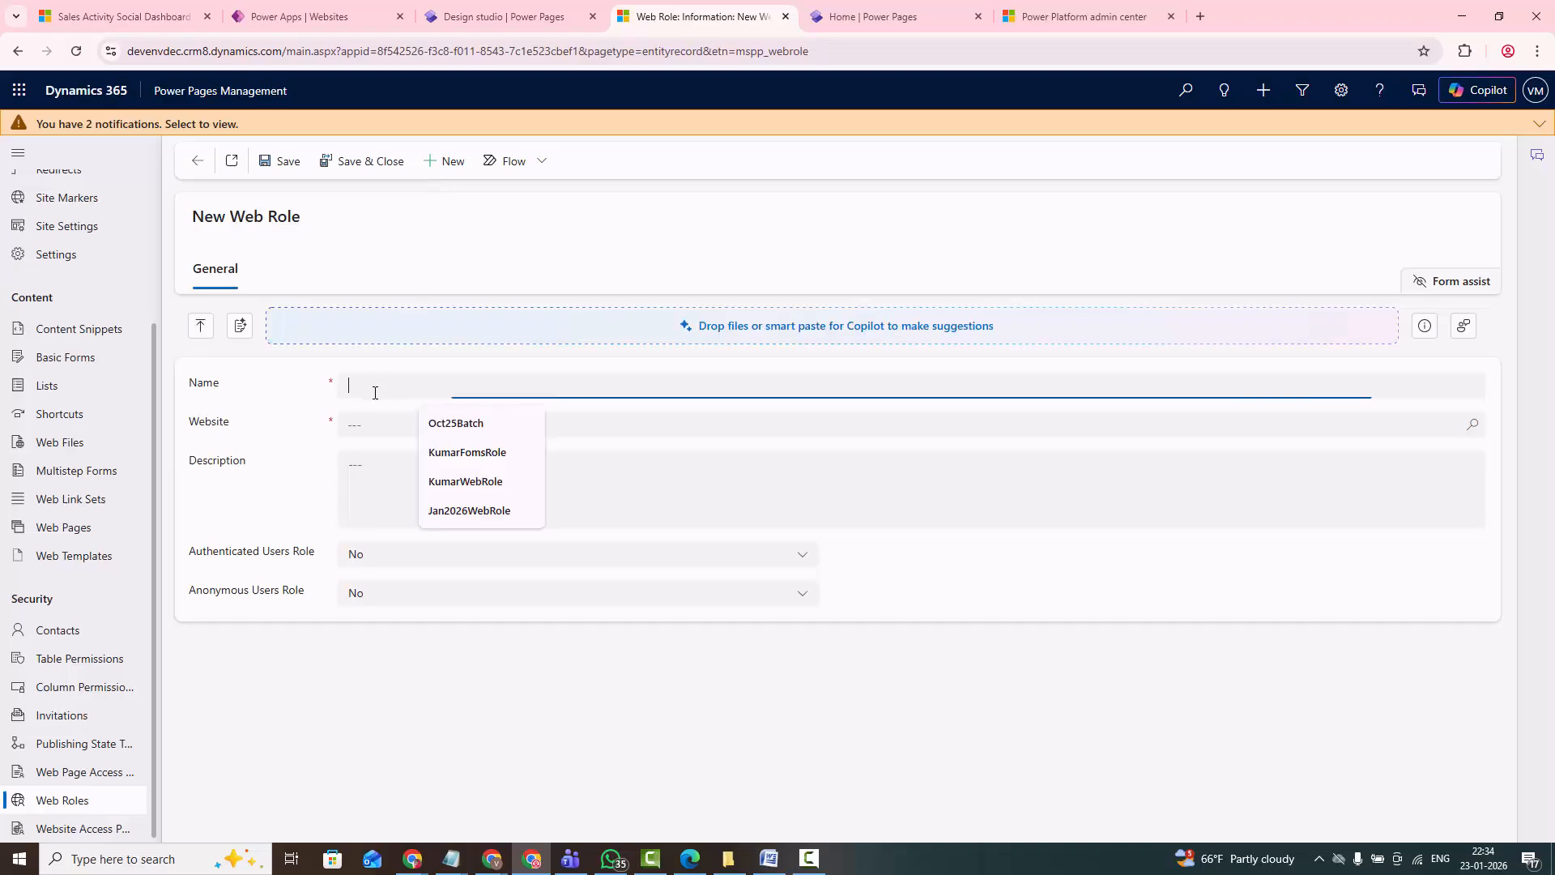
pyautogui.write('K')
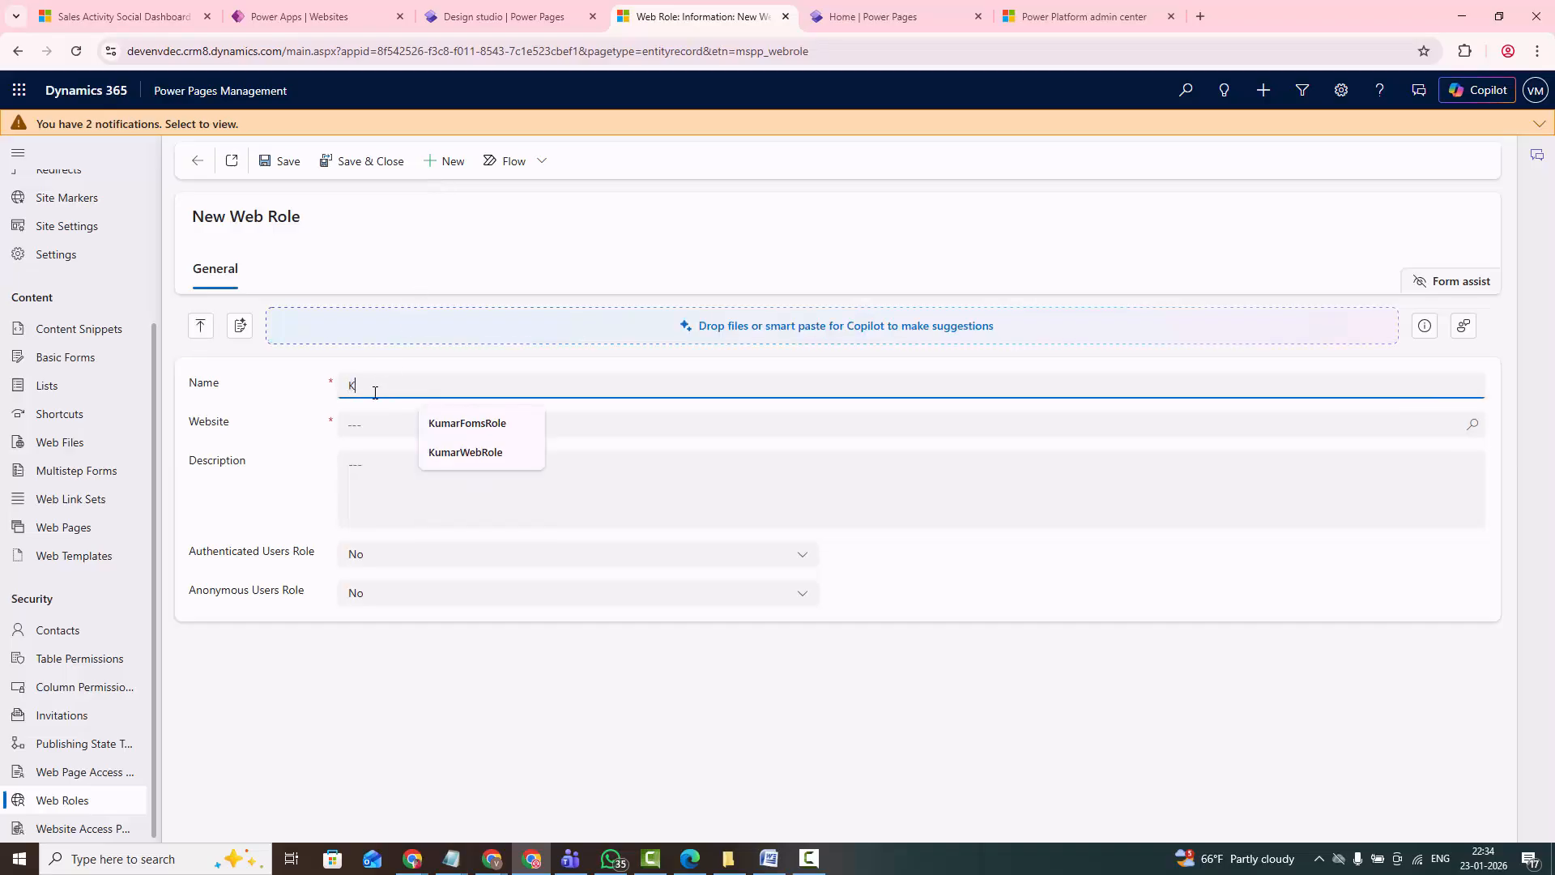
pyautogui.write('LUWebRole')
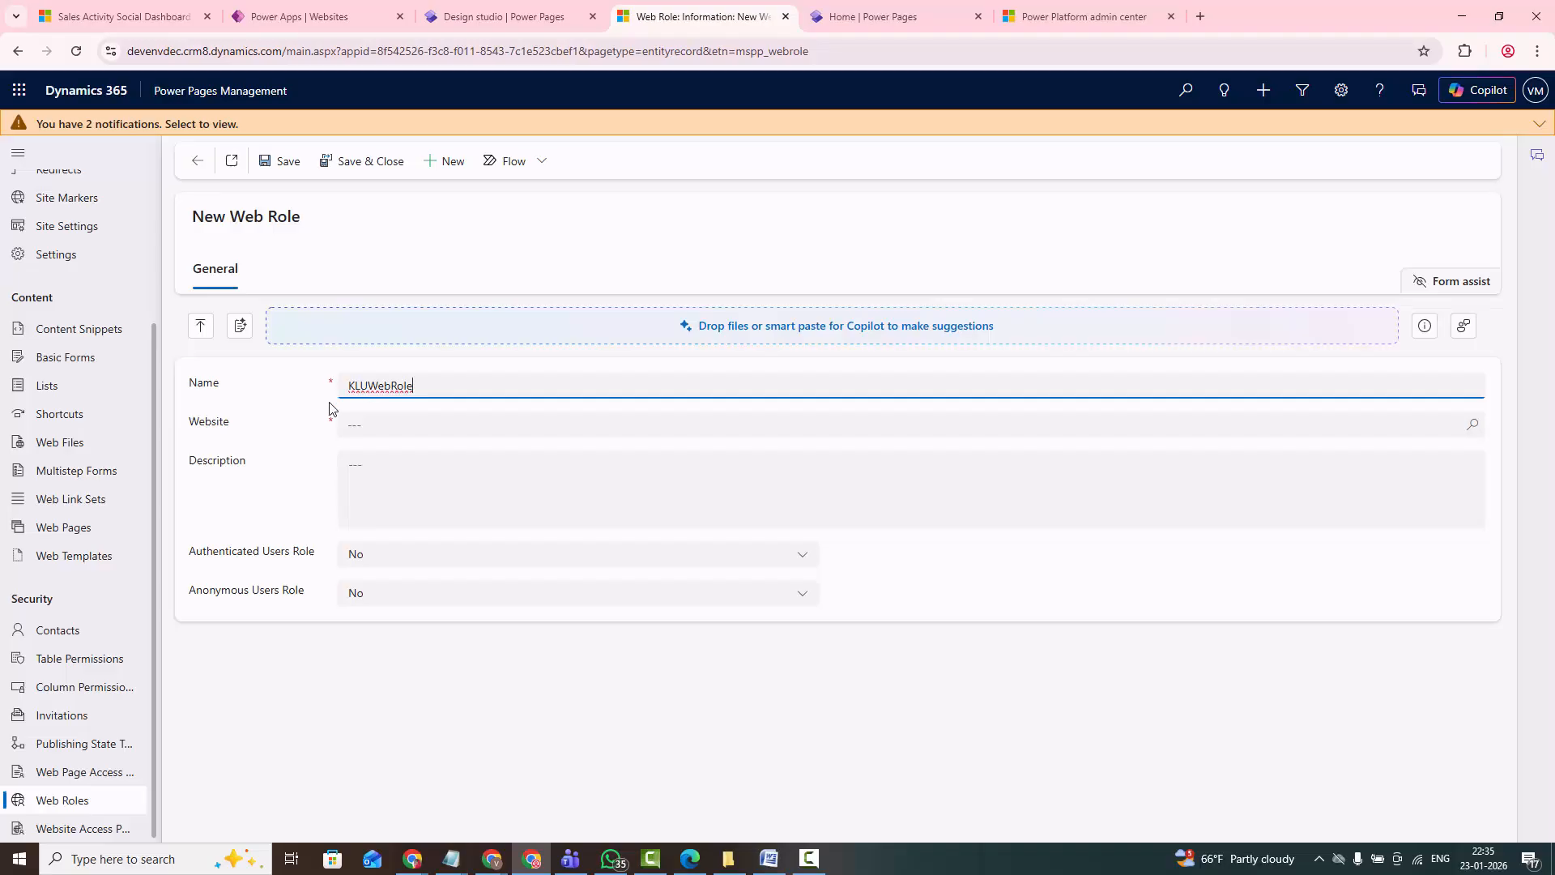
# - Assign the web role to the KLUniversity website, set Anonymous Users Role to Yes, and save and close it
pyautogui.click(381, 424)
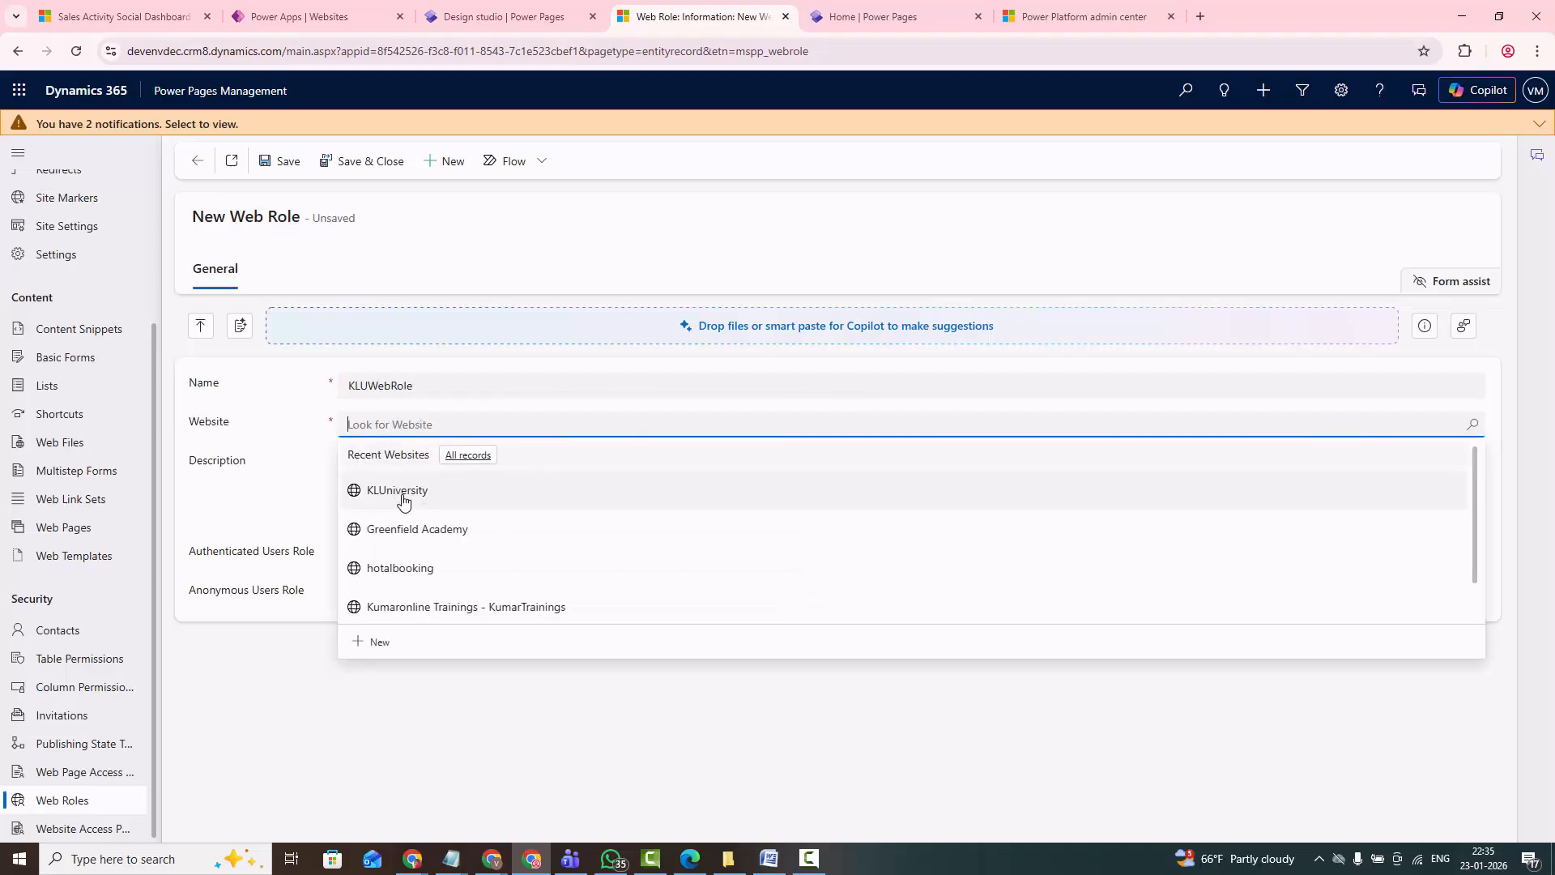
pyautogui.click(405, 501)
pyautogui.click(392, 495)
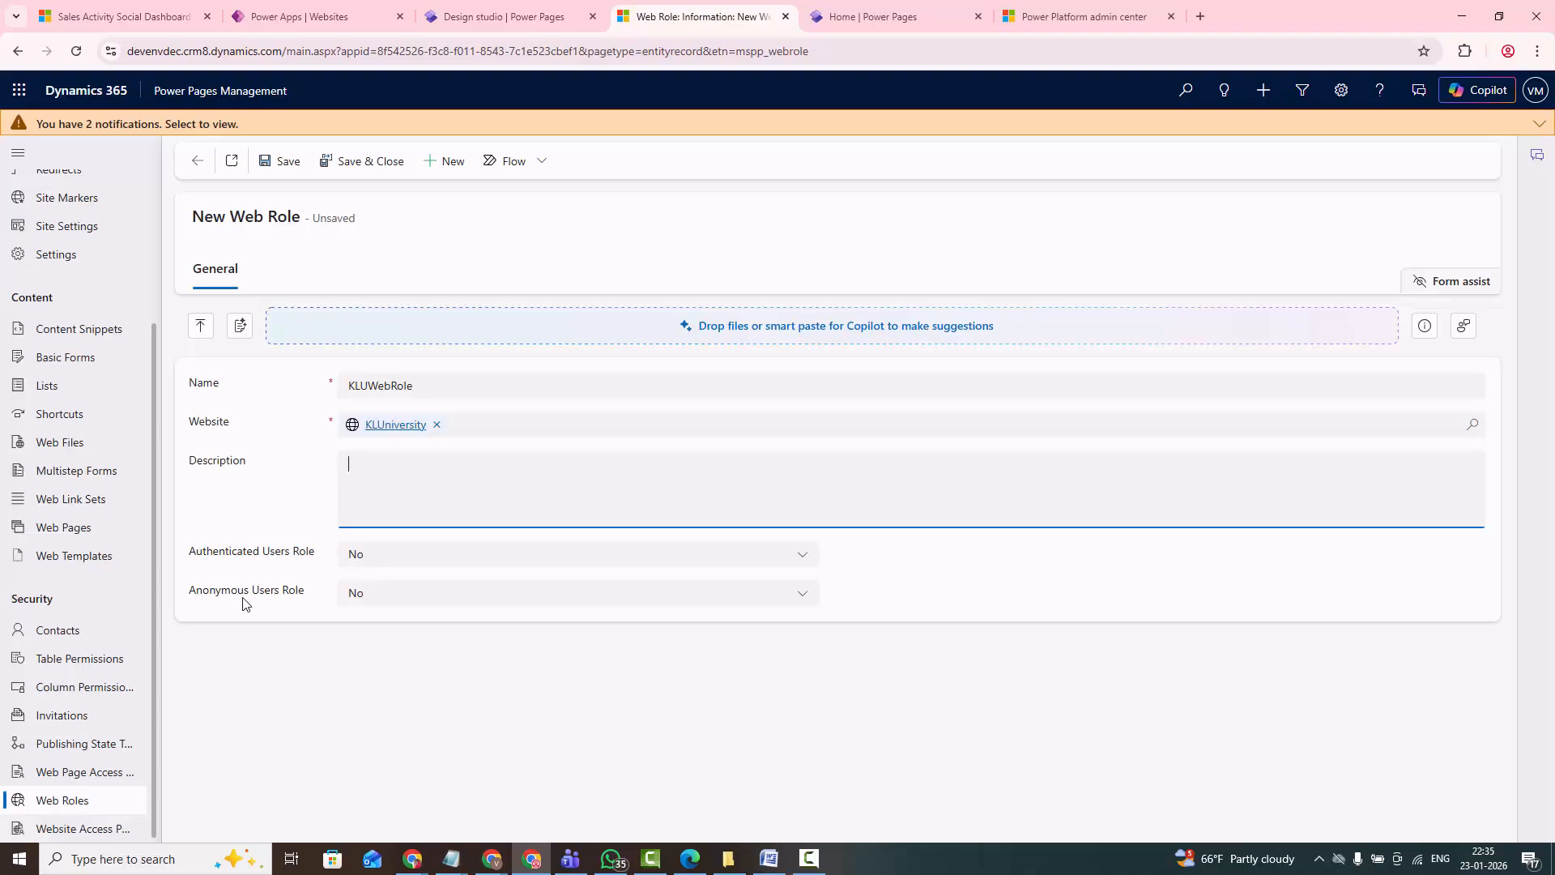
pyautogui.click(356, 593)
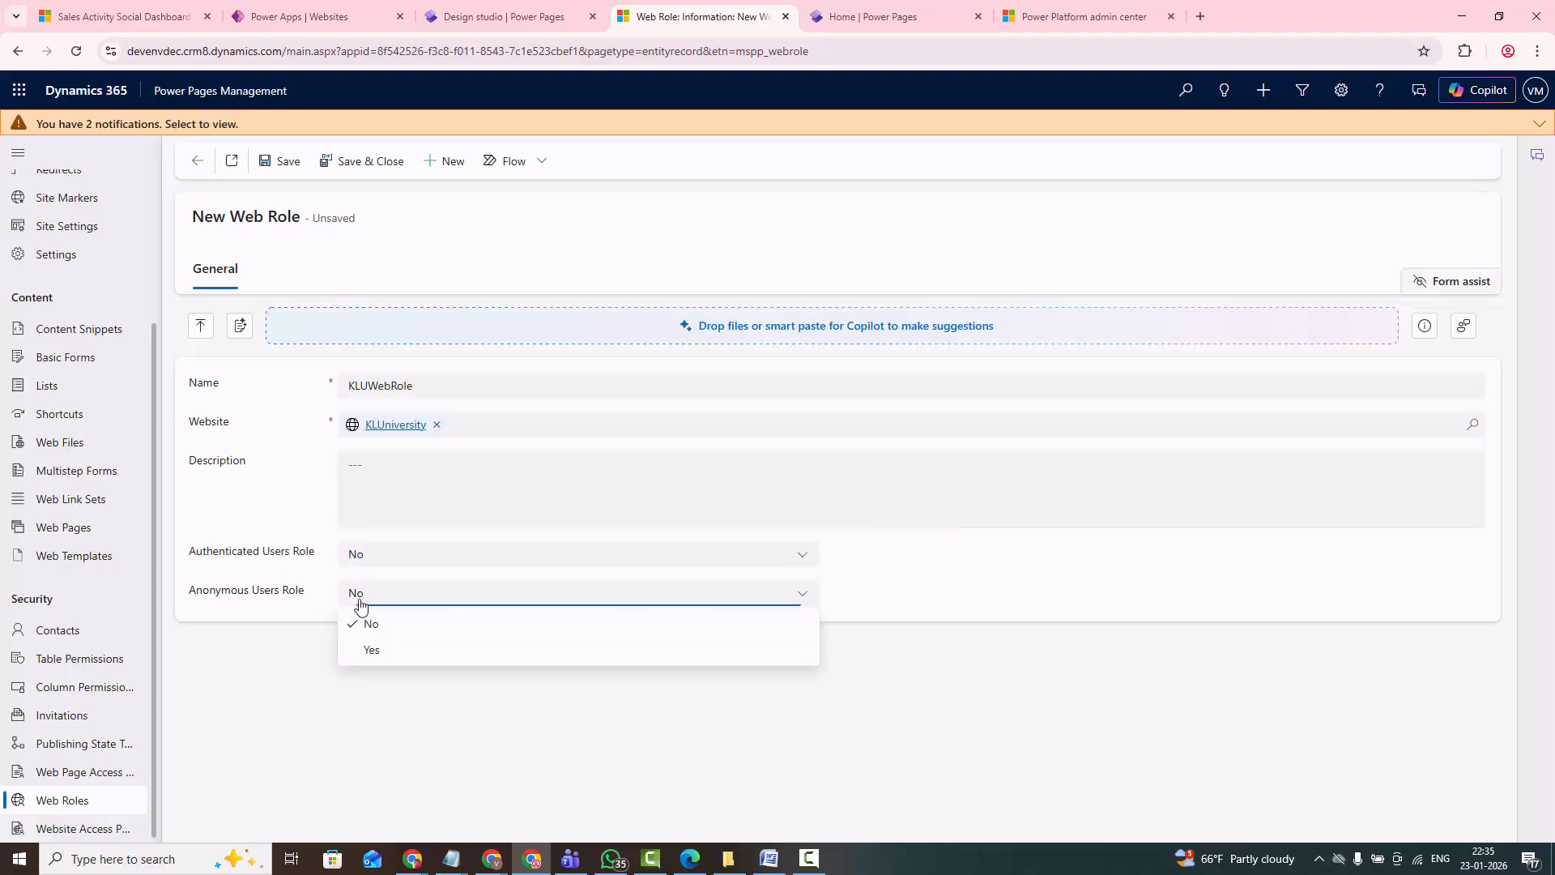
pyautogui.click(375, 650)
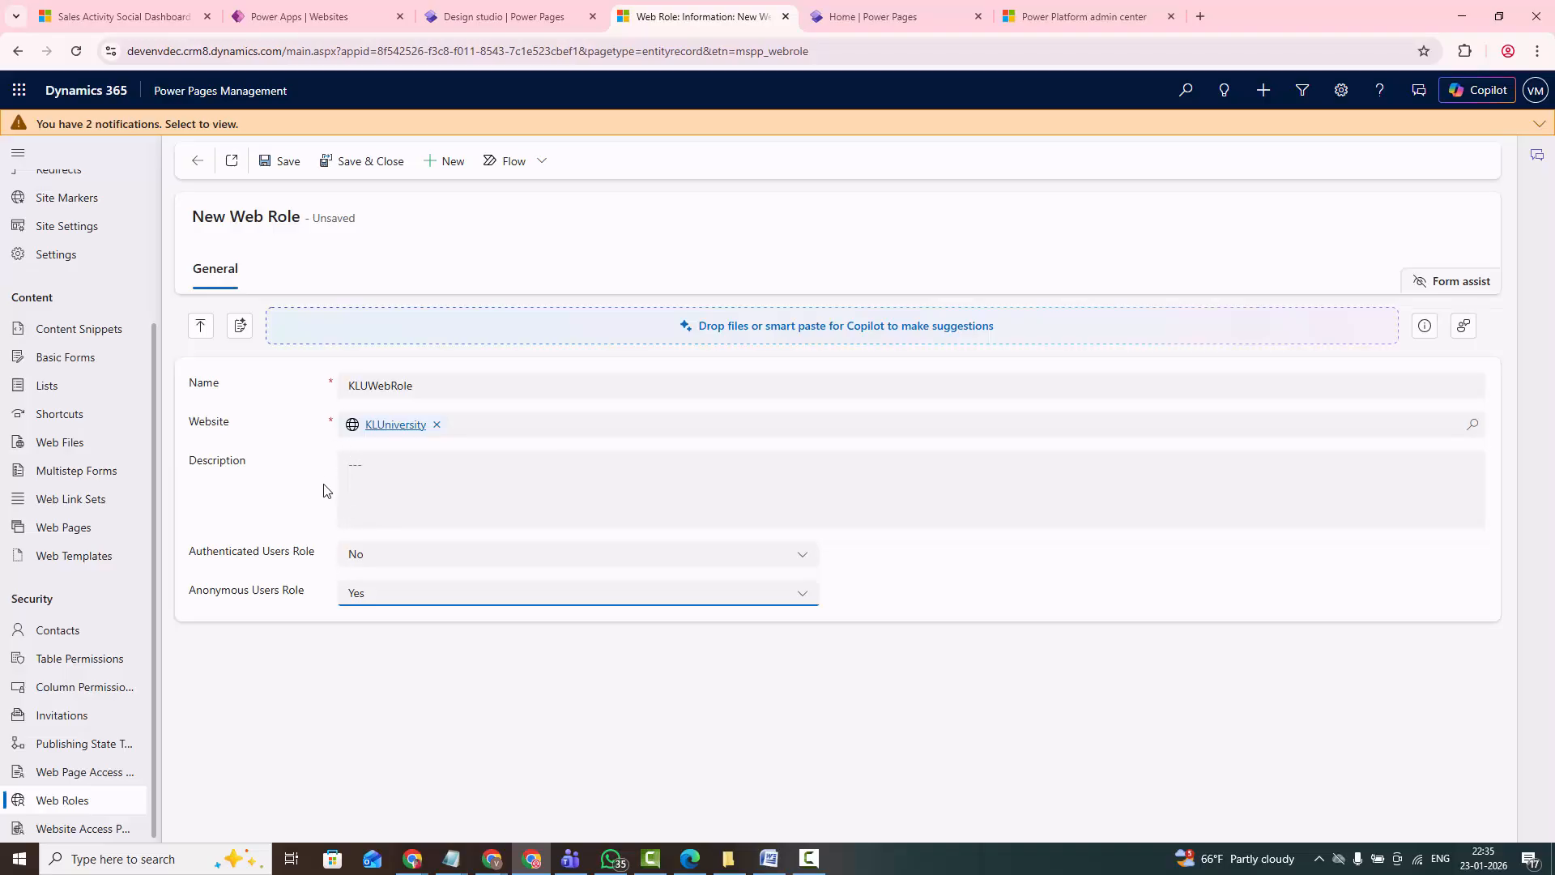
pyautogui.click(288, 162)
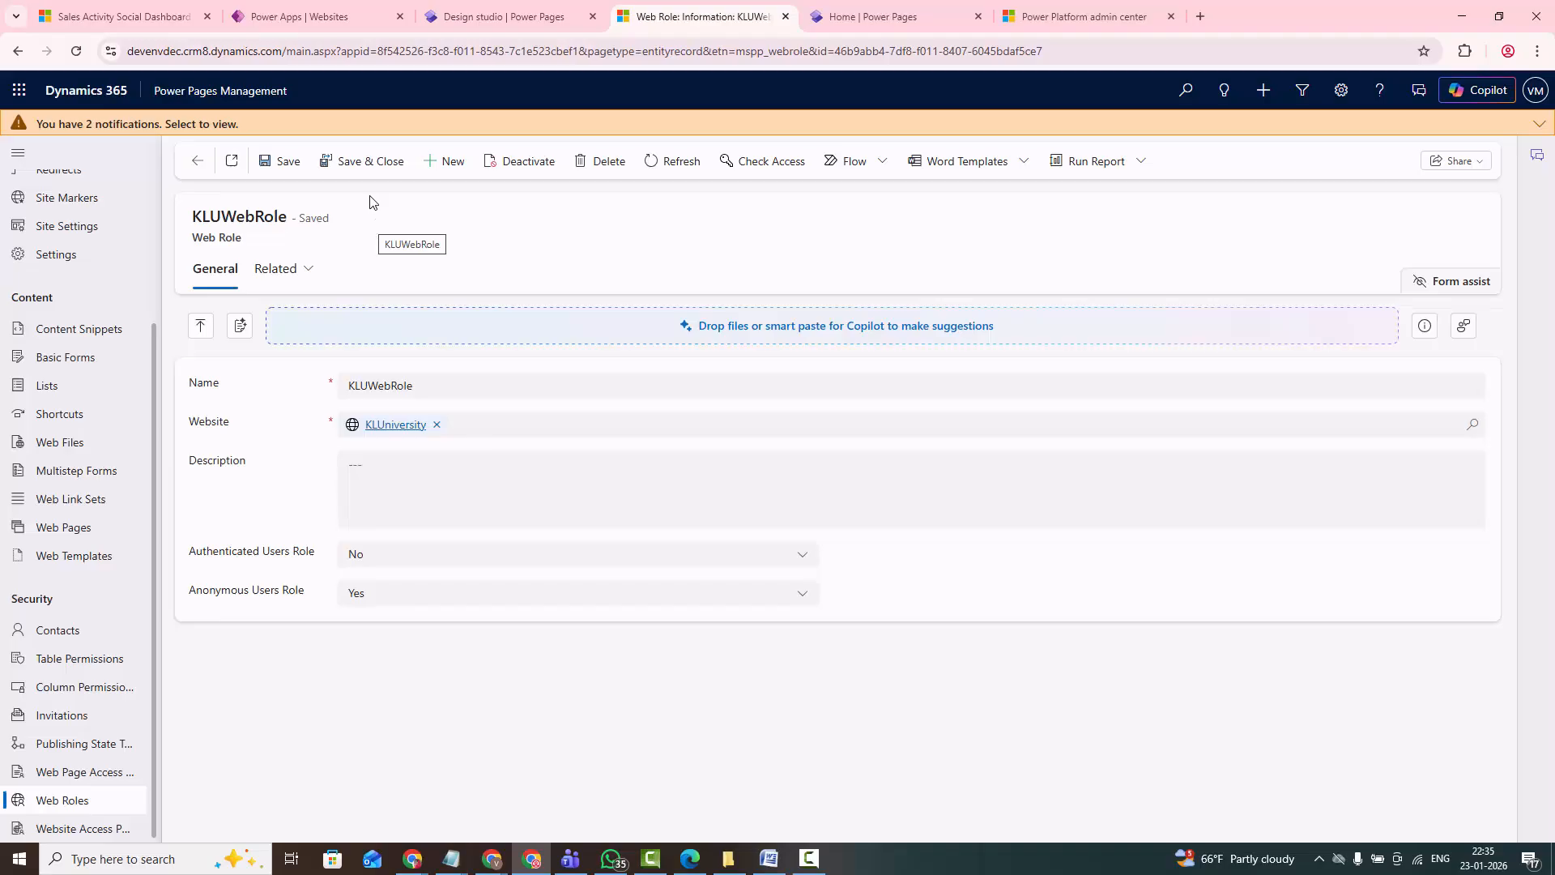
pyautogui.click(359, 166)
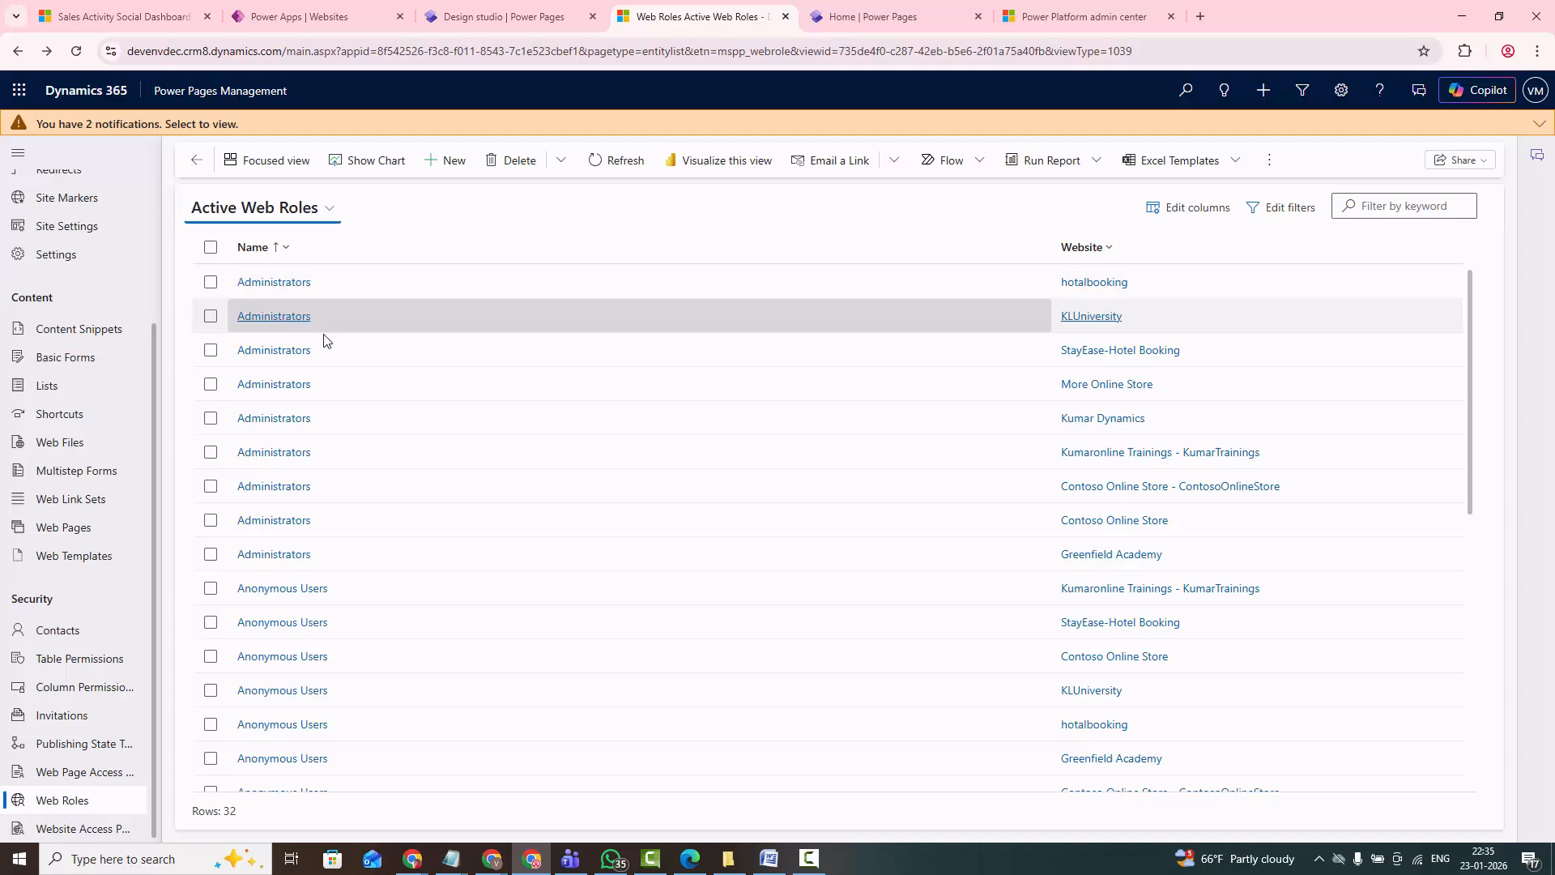
# - Create a new table permission in Power Pages Management and name it KLUTable
pyautogui.scroll(-3, 306, 356)
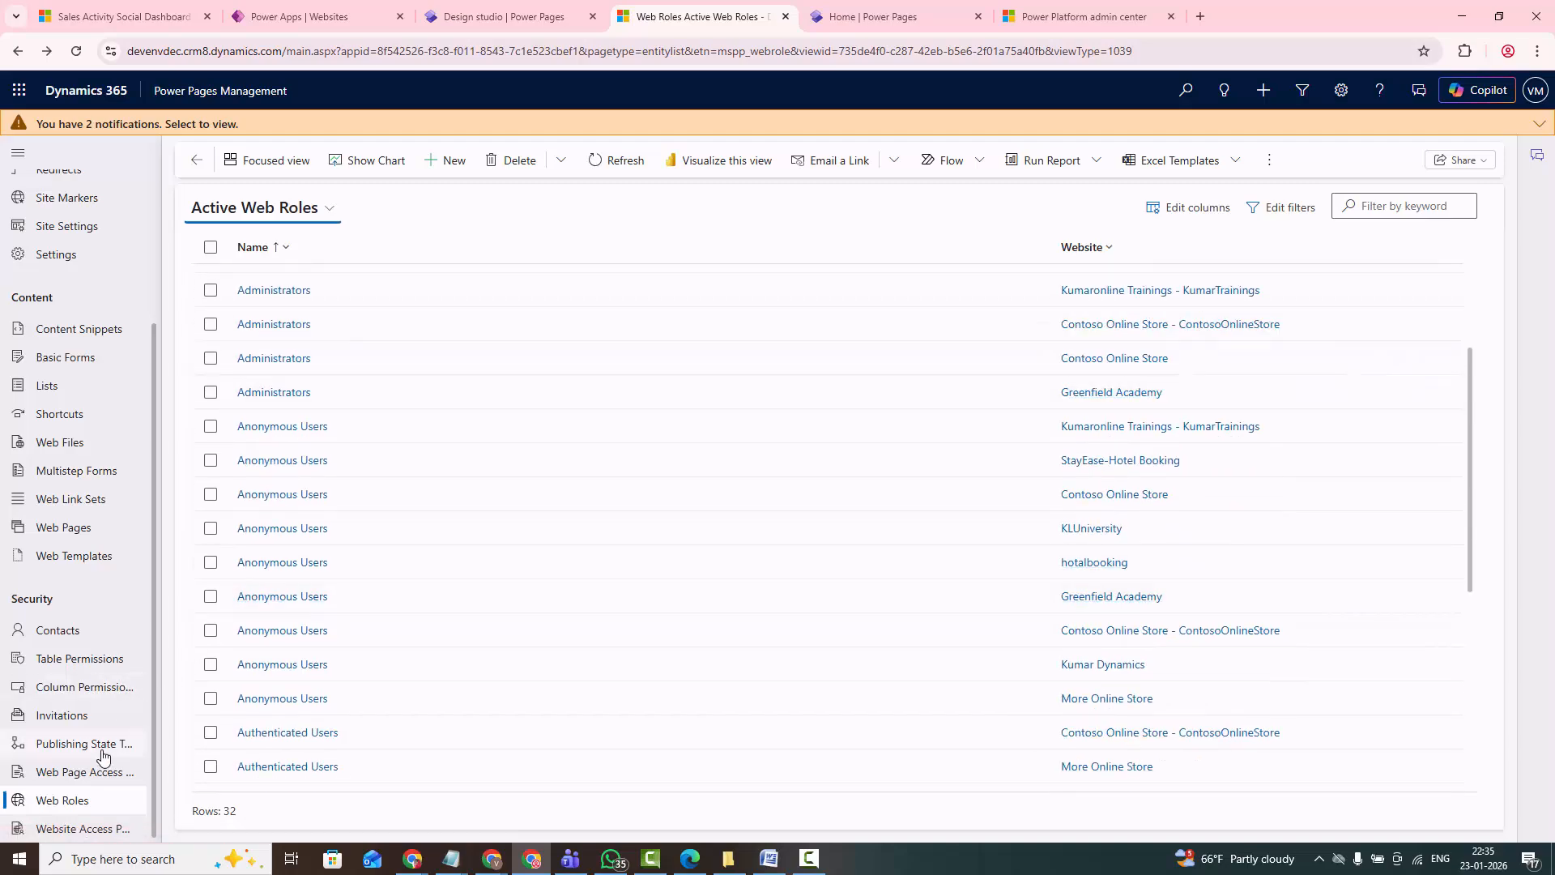
pyautogui.click(81, 668)
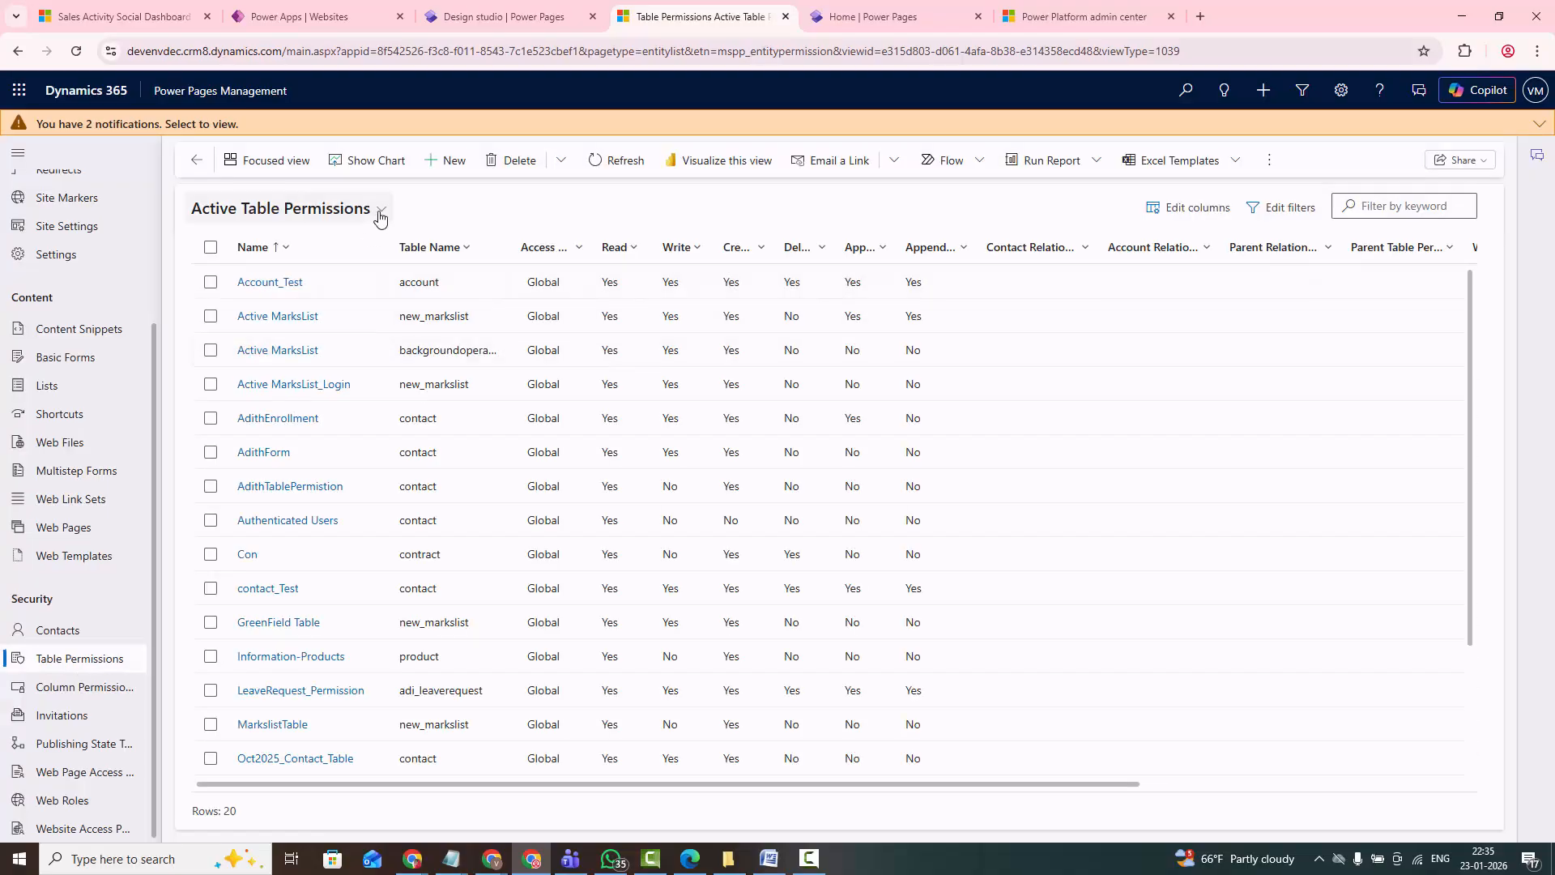
pyautogui.click(427, 161)
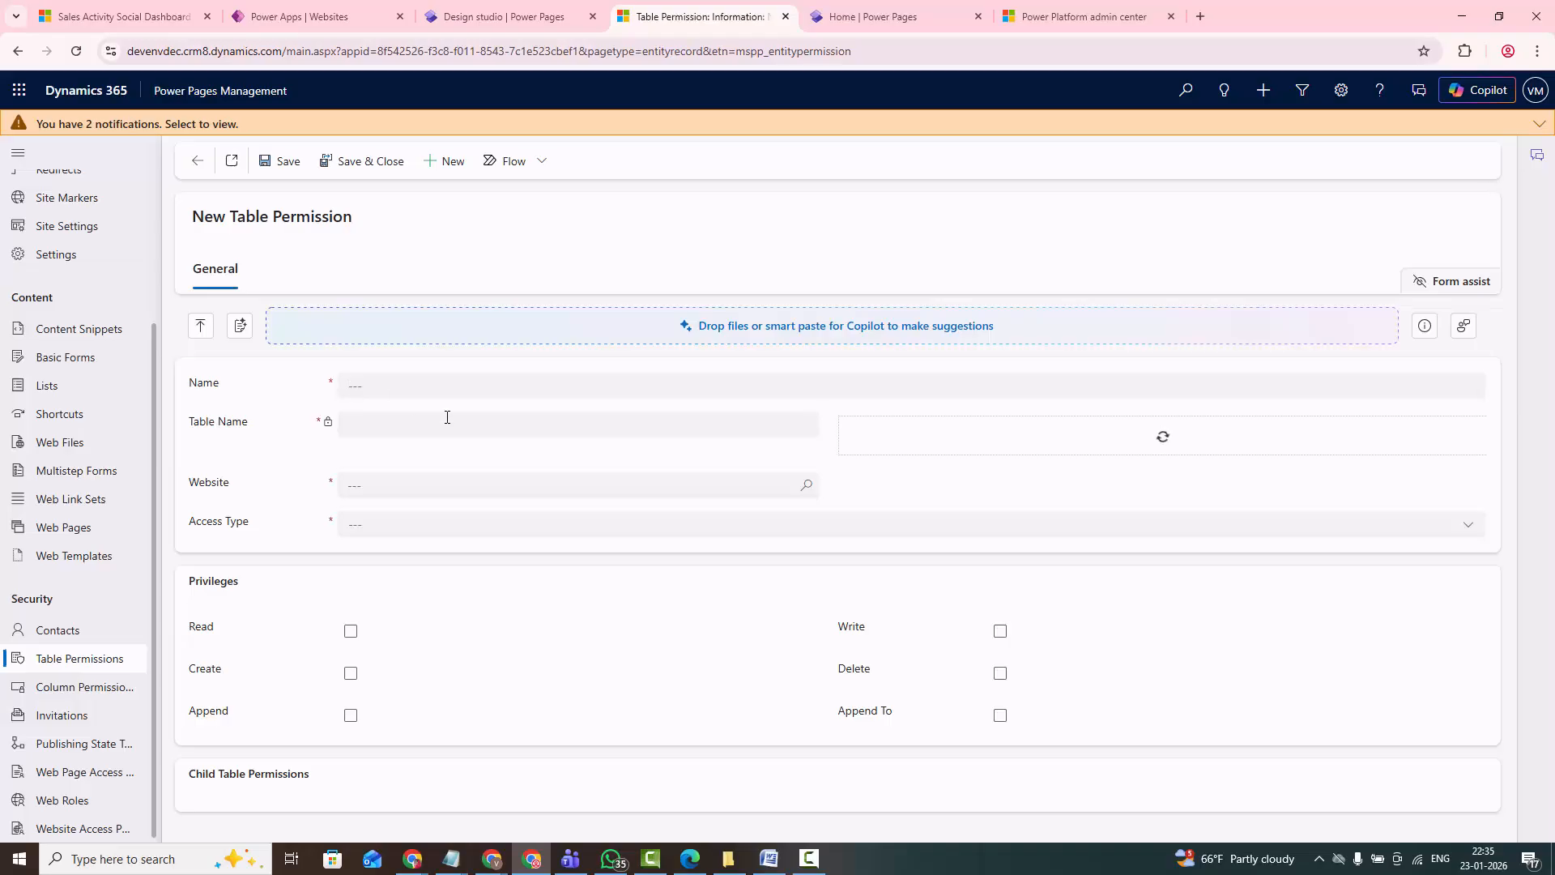
pyautogui.click(387, 393)
pyautogui.press('BackSpace')
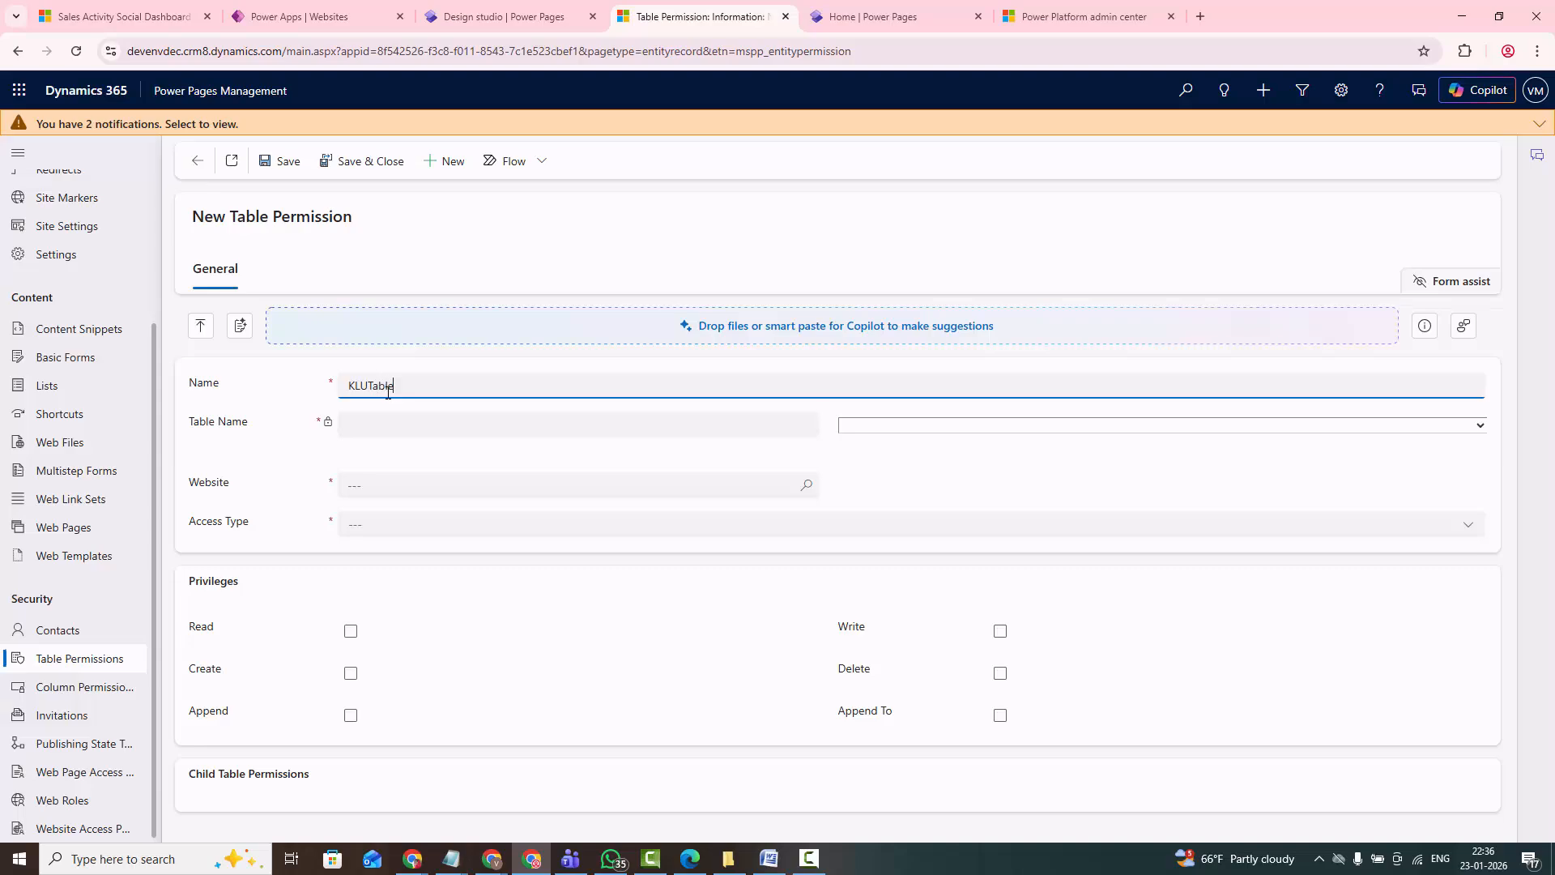
# - Set the table of the new table permission to Contact (contact)
pyautogui.click(393, 425)
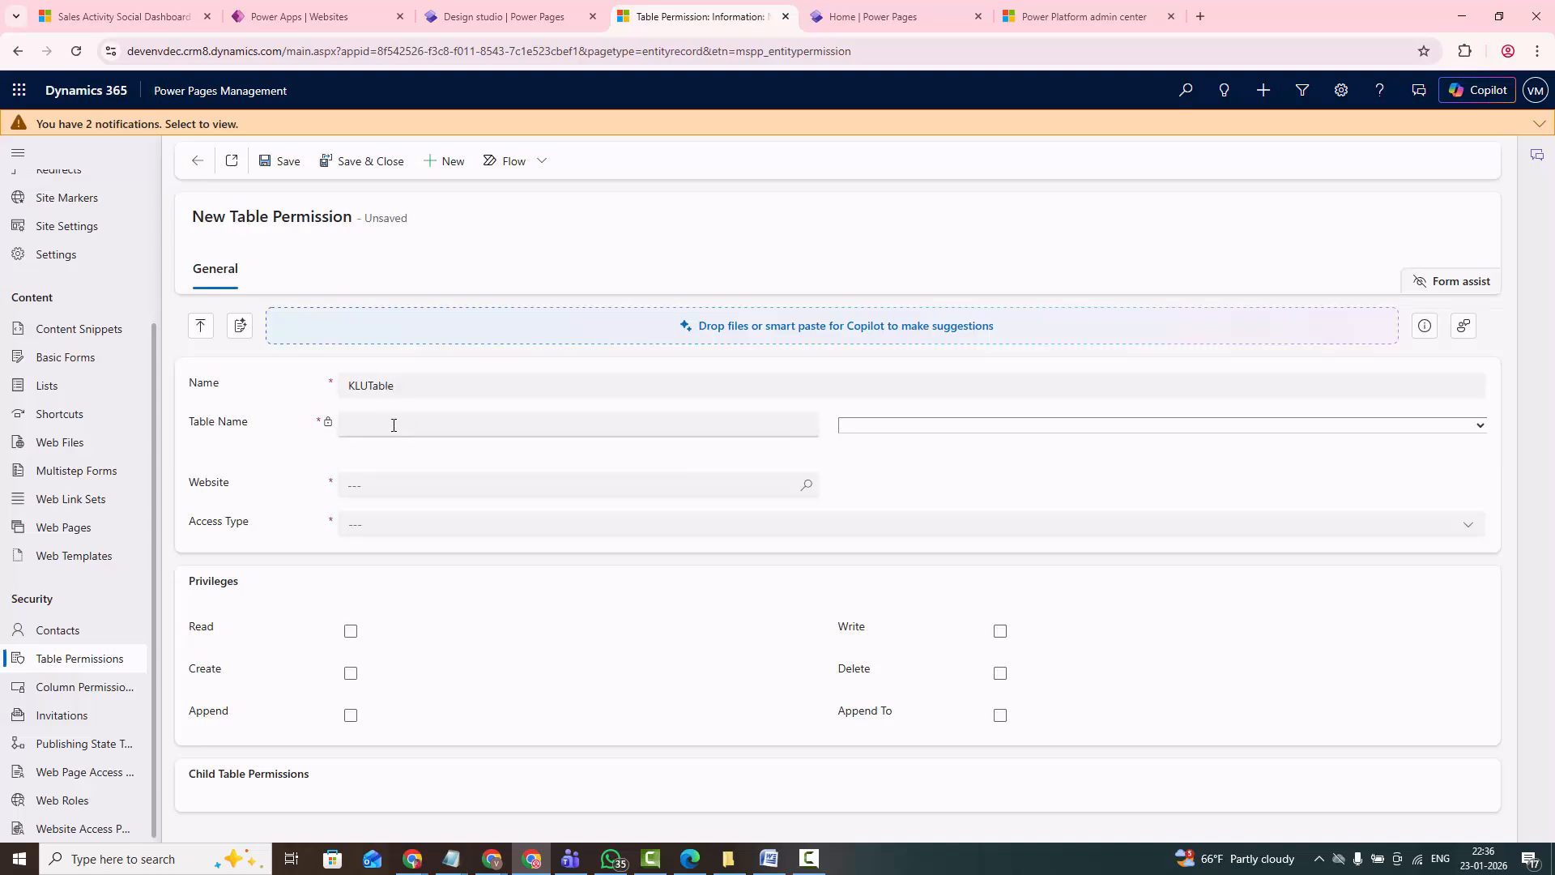
pyautogui.doubleClick(964, 429)
pyautogui.click(961, 426)
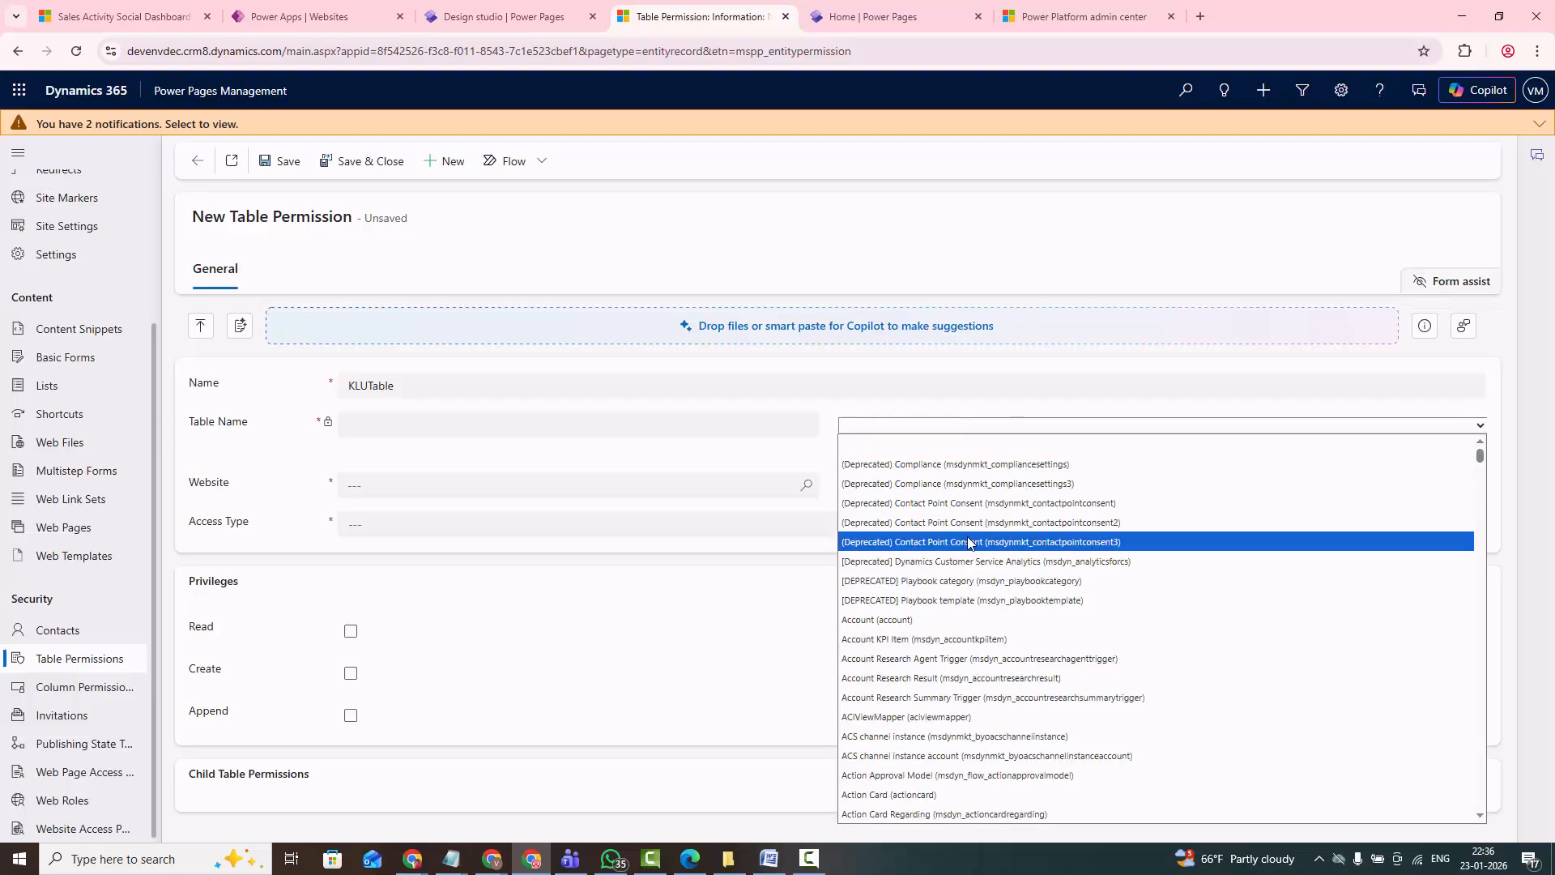
pyautogui.write('c')
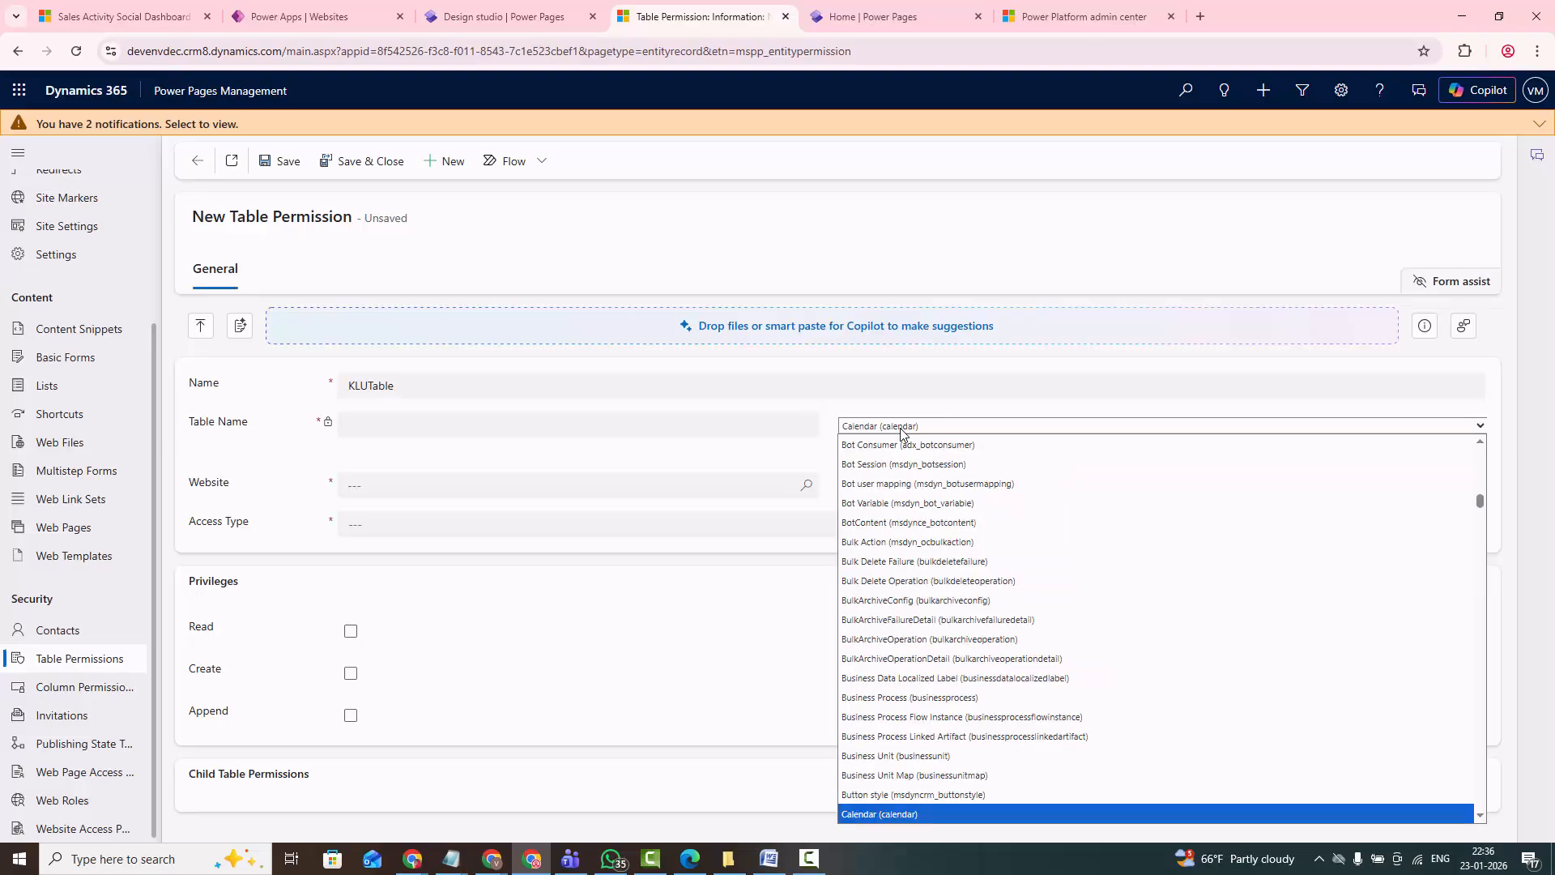
pyautogui.write('on')
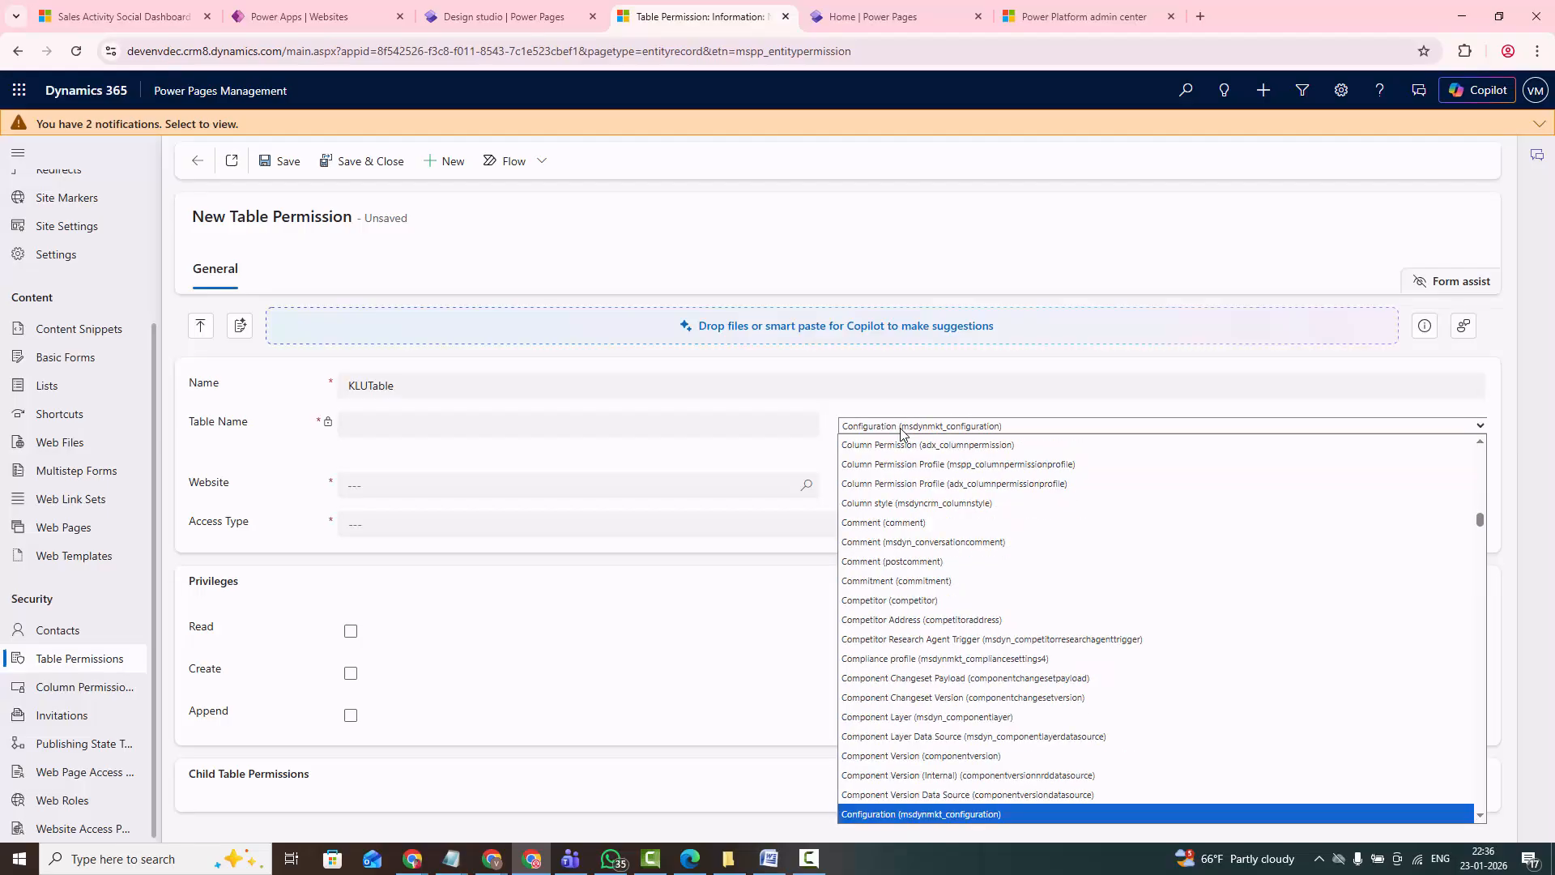
pyautogui.scroll(-2, 851, 713)
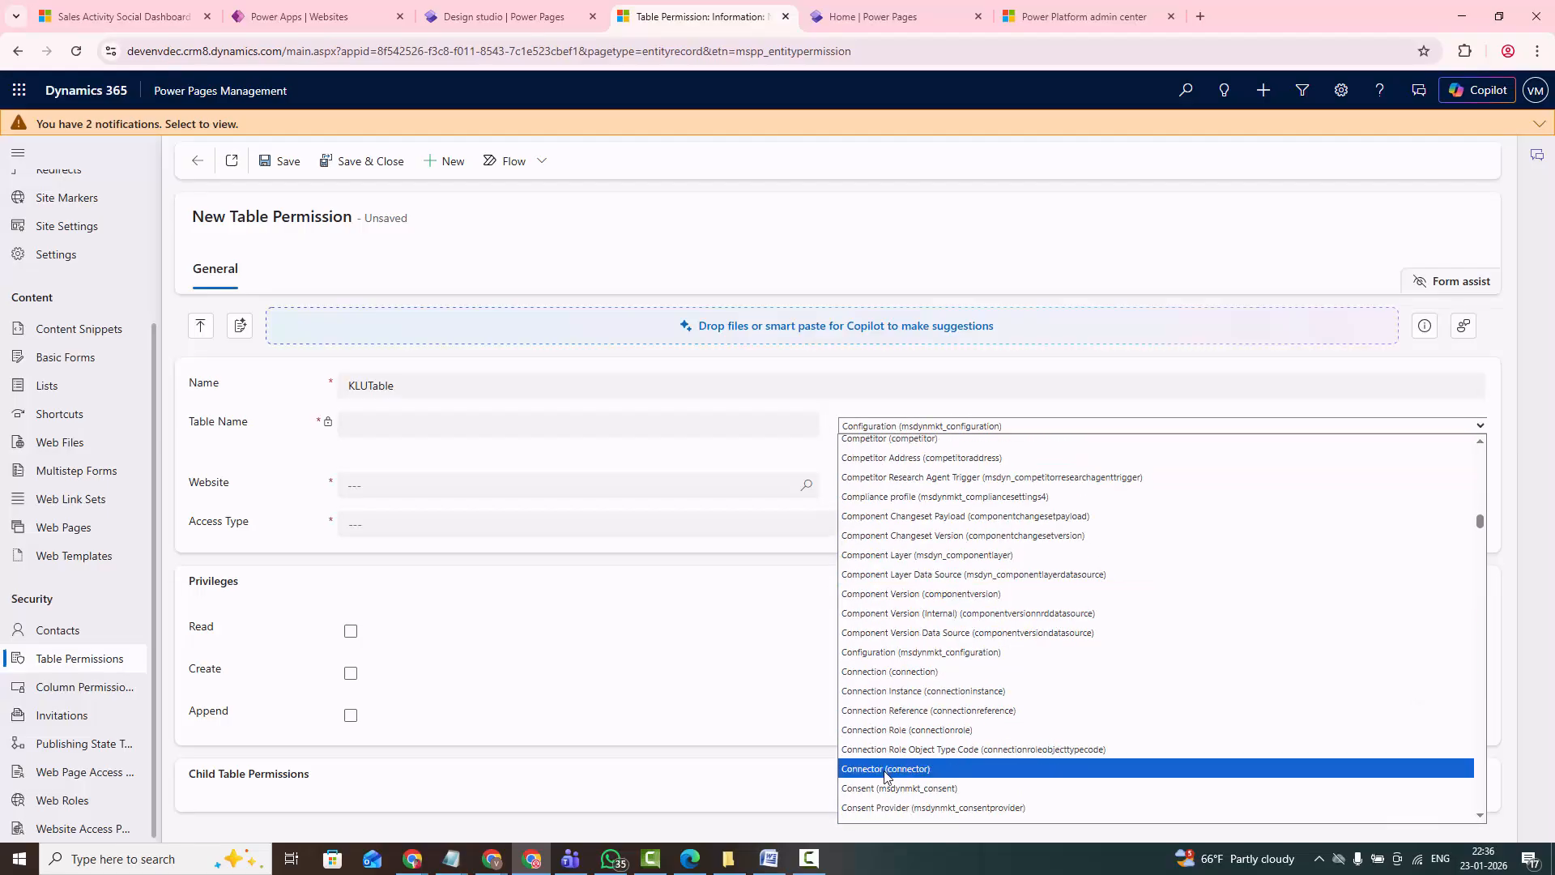
pyautogui.scroll(-2, 885, 769)
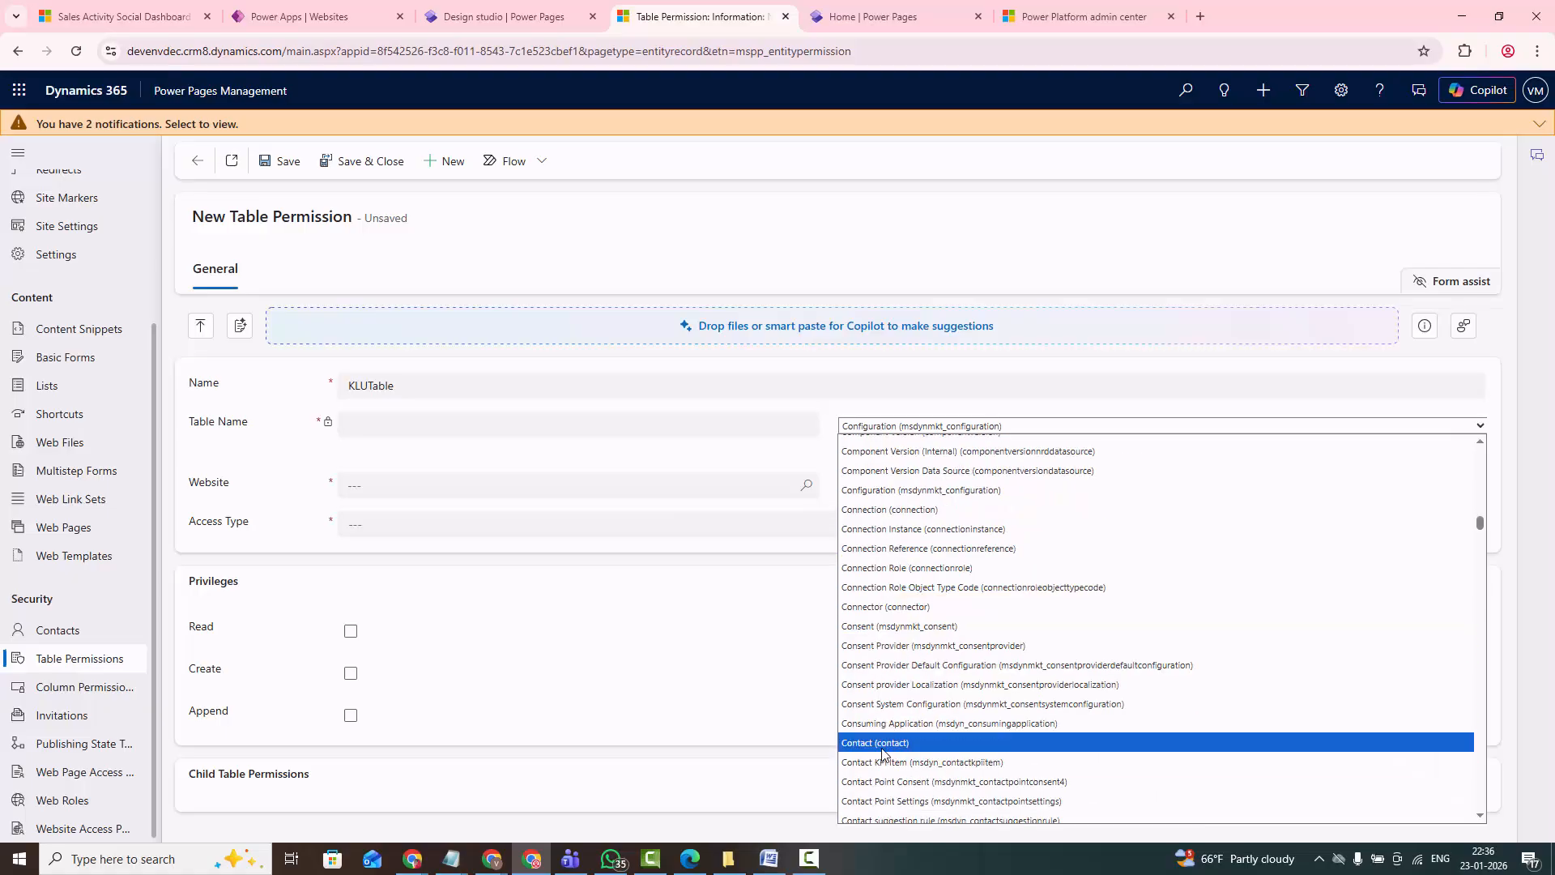
pyautogui.click(883, 742)
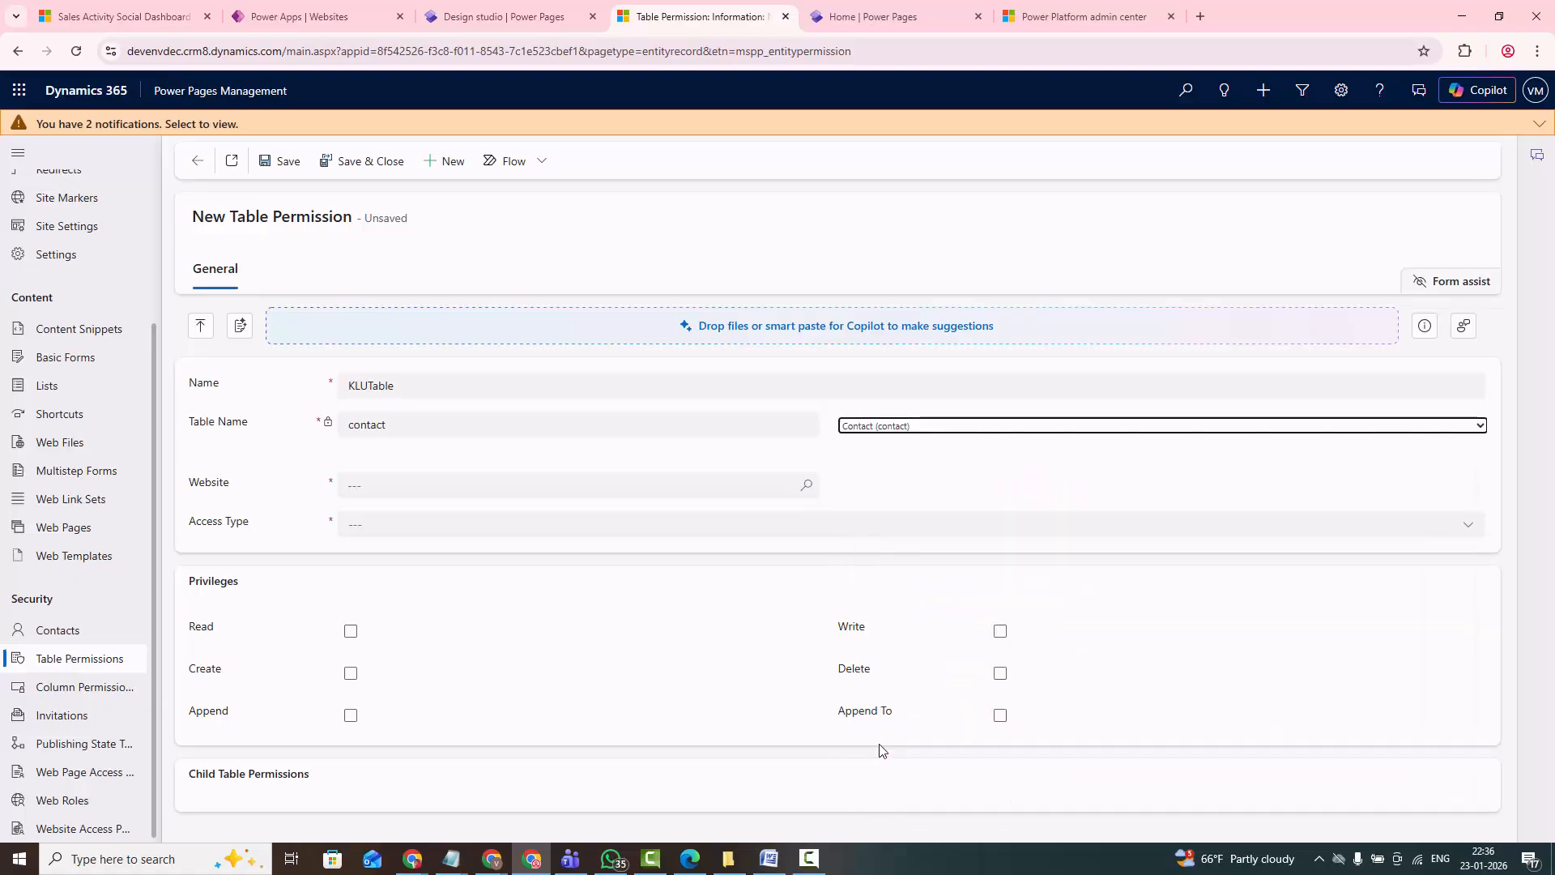
# - Assign the table permission to the KLUniversity website and set its access type to Global
pyautogui.click(366, 486)
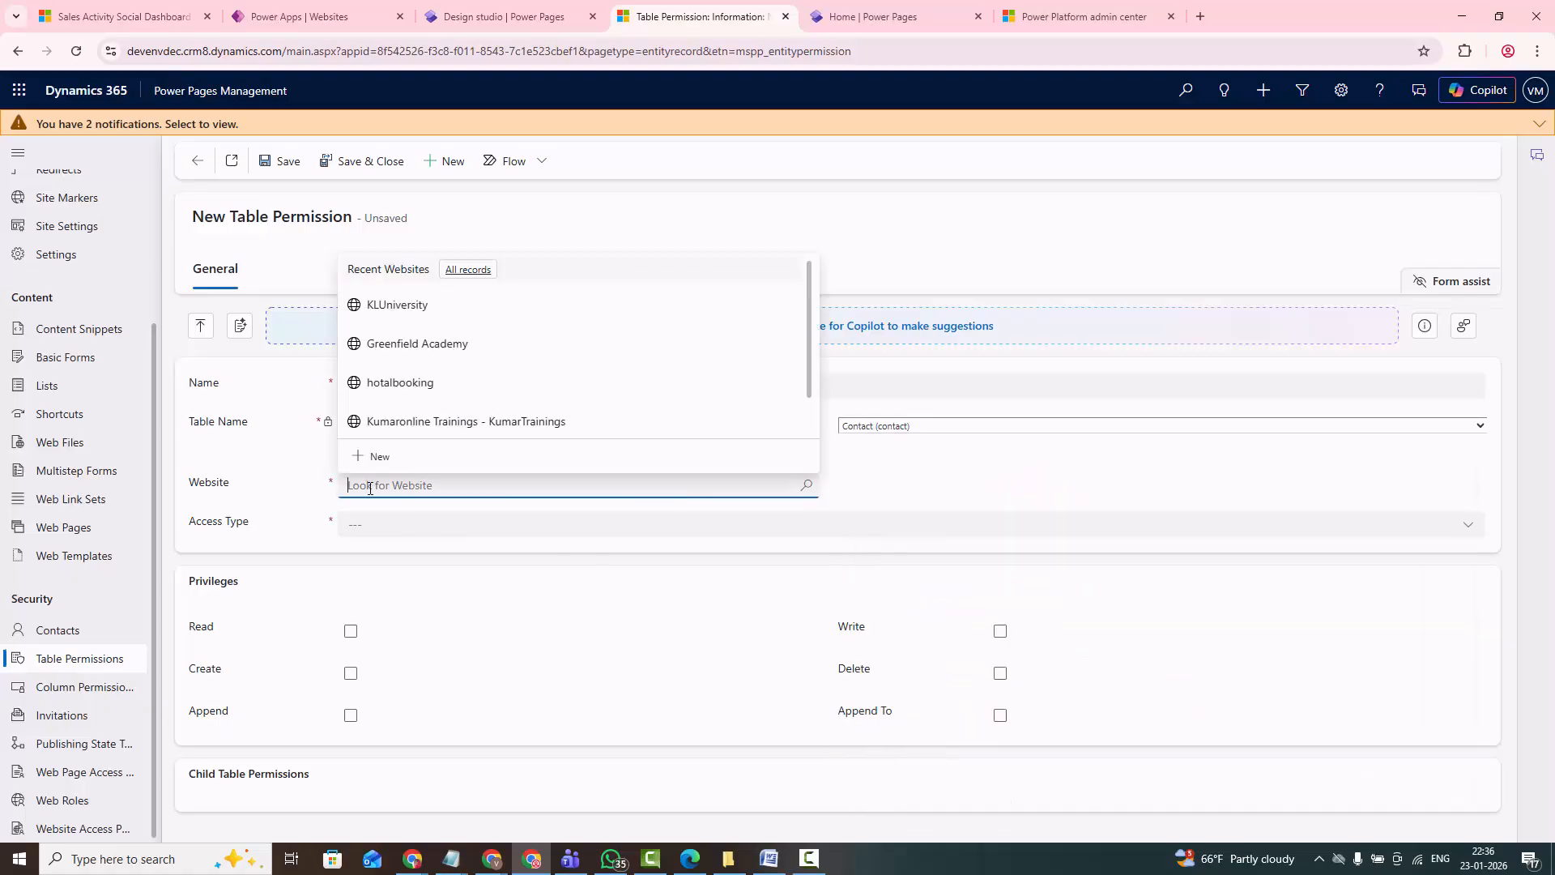
pyautogui.click(410, 305)
pyautogui.click(395, 536)
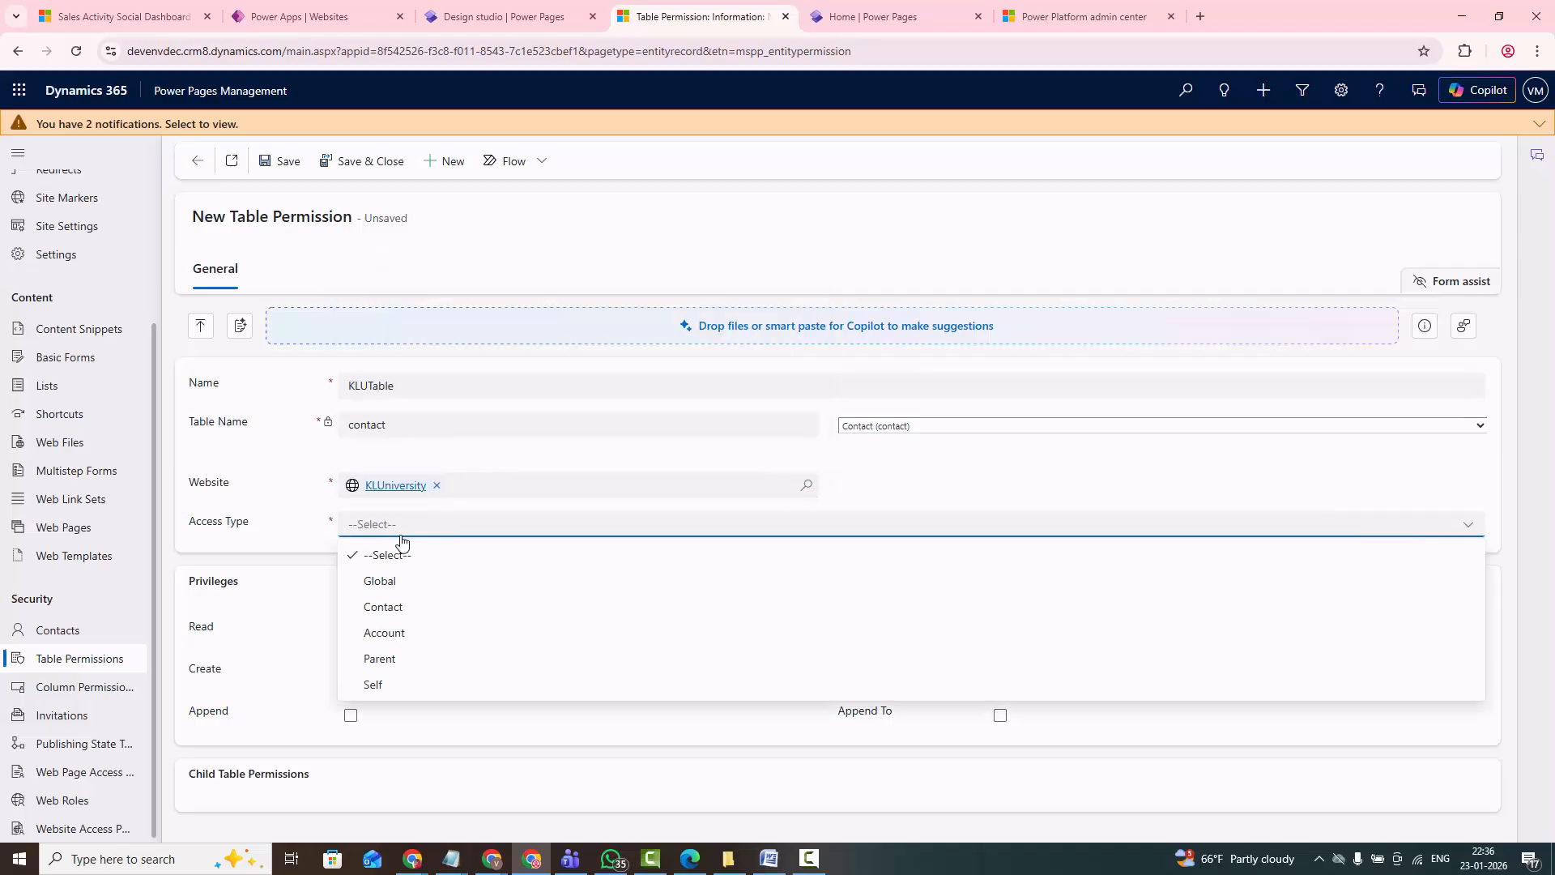
pyautogui.click(393, 583)
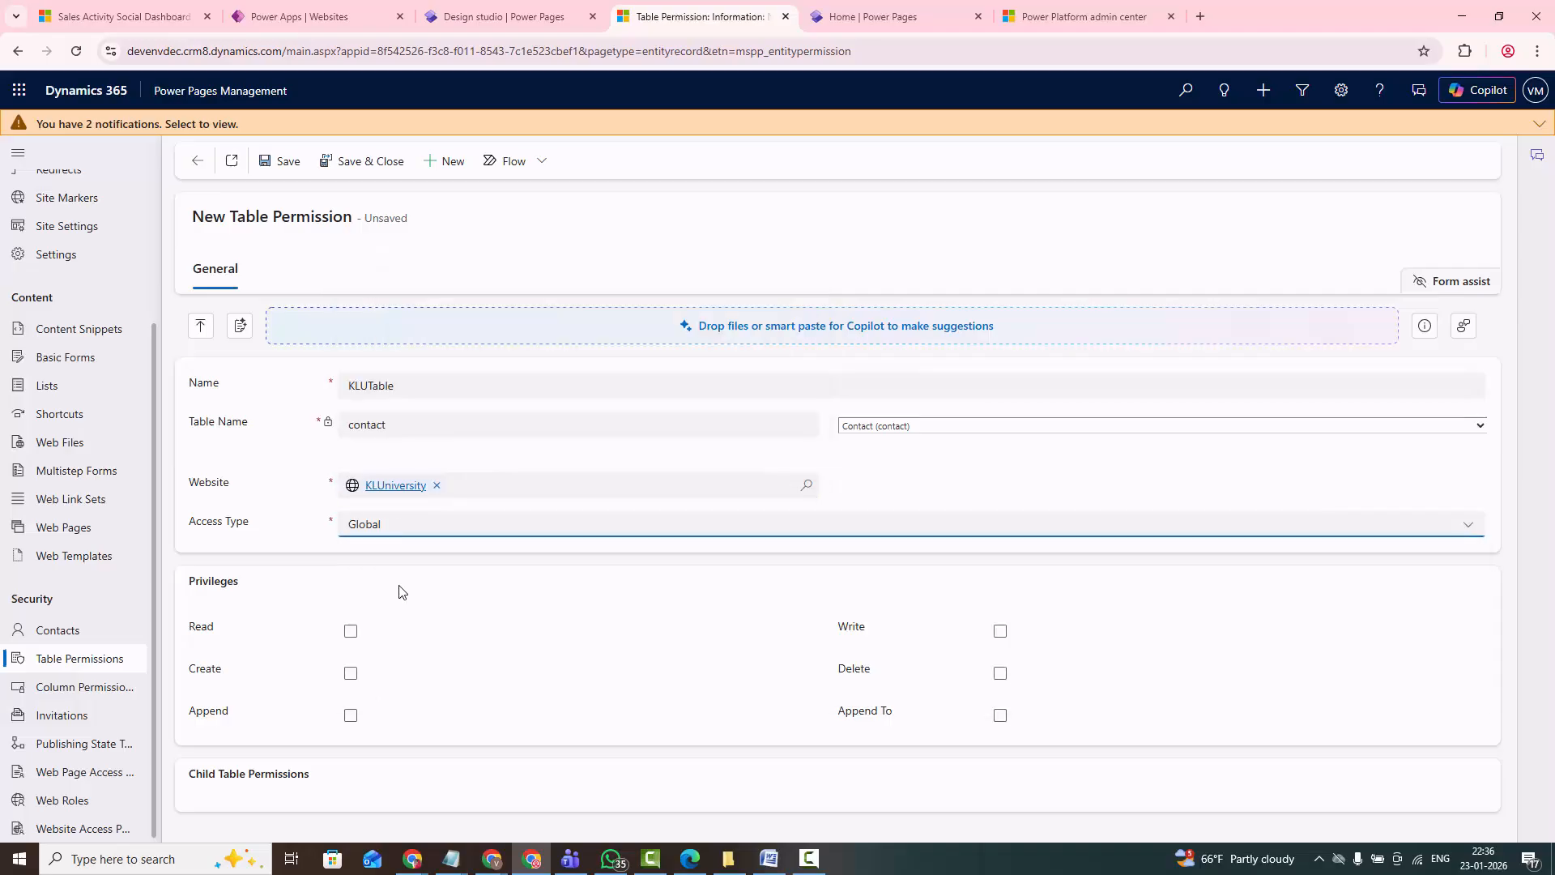
# - Grant the Read and Create privileges on the table permission and save the record
pyautogui.click(351, 634)
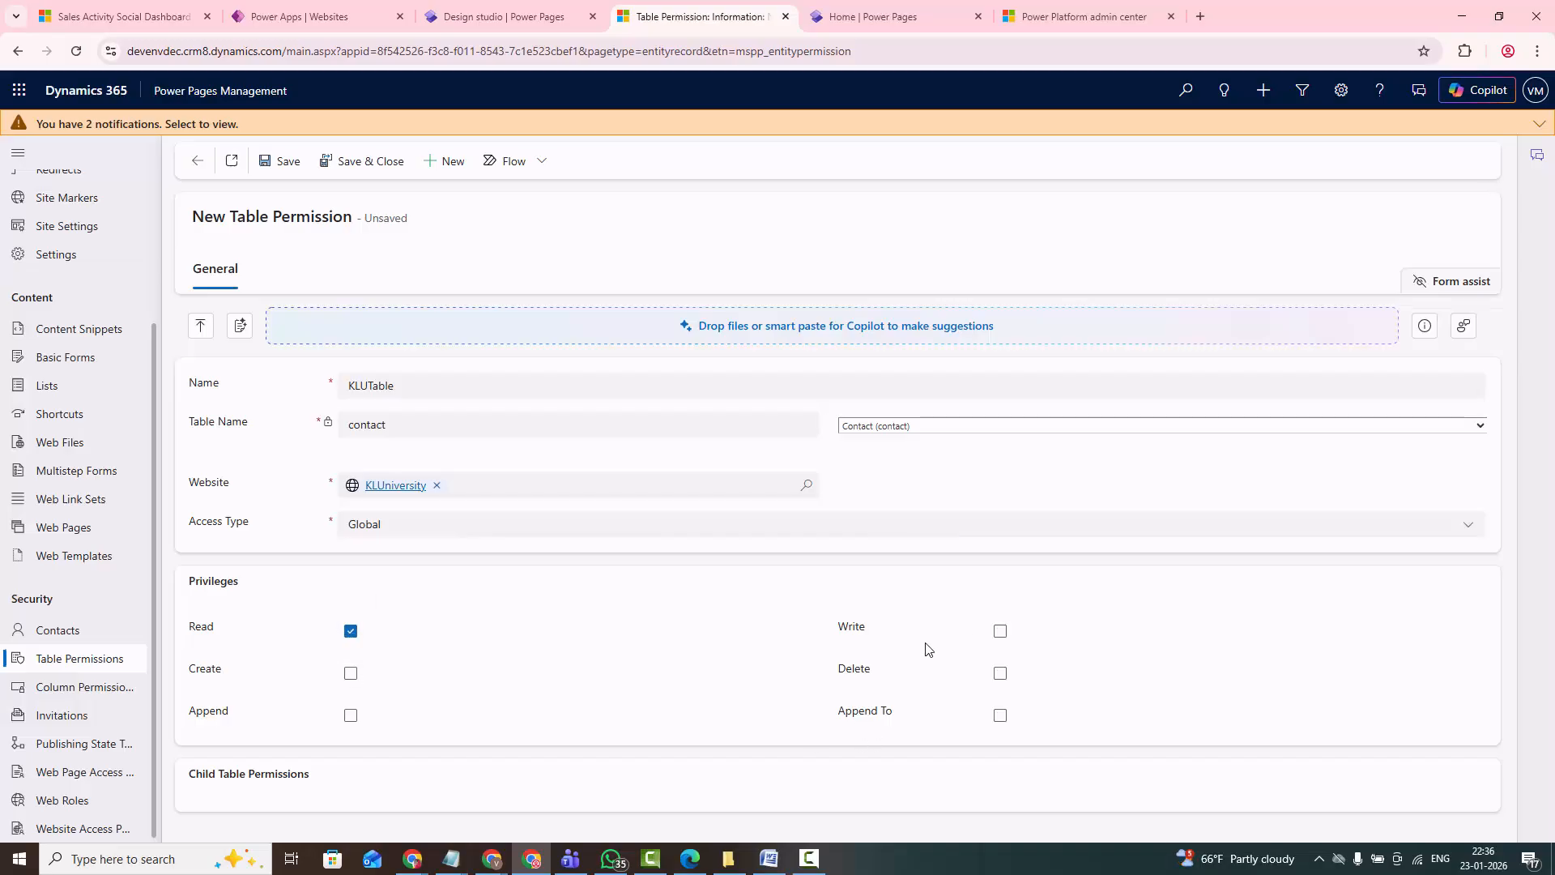
pyautogui.click(351, 673)
pyautogui.click(288, 163)
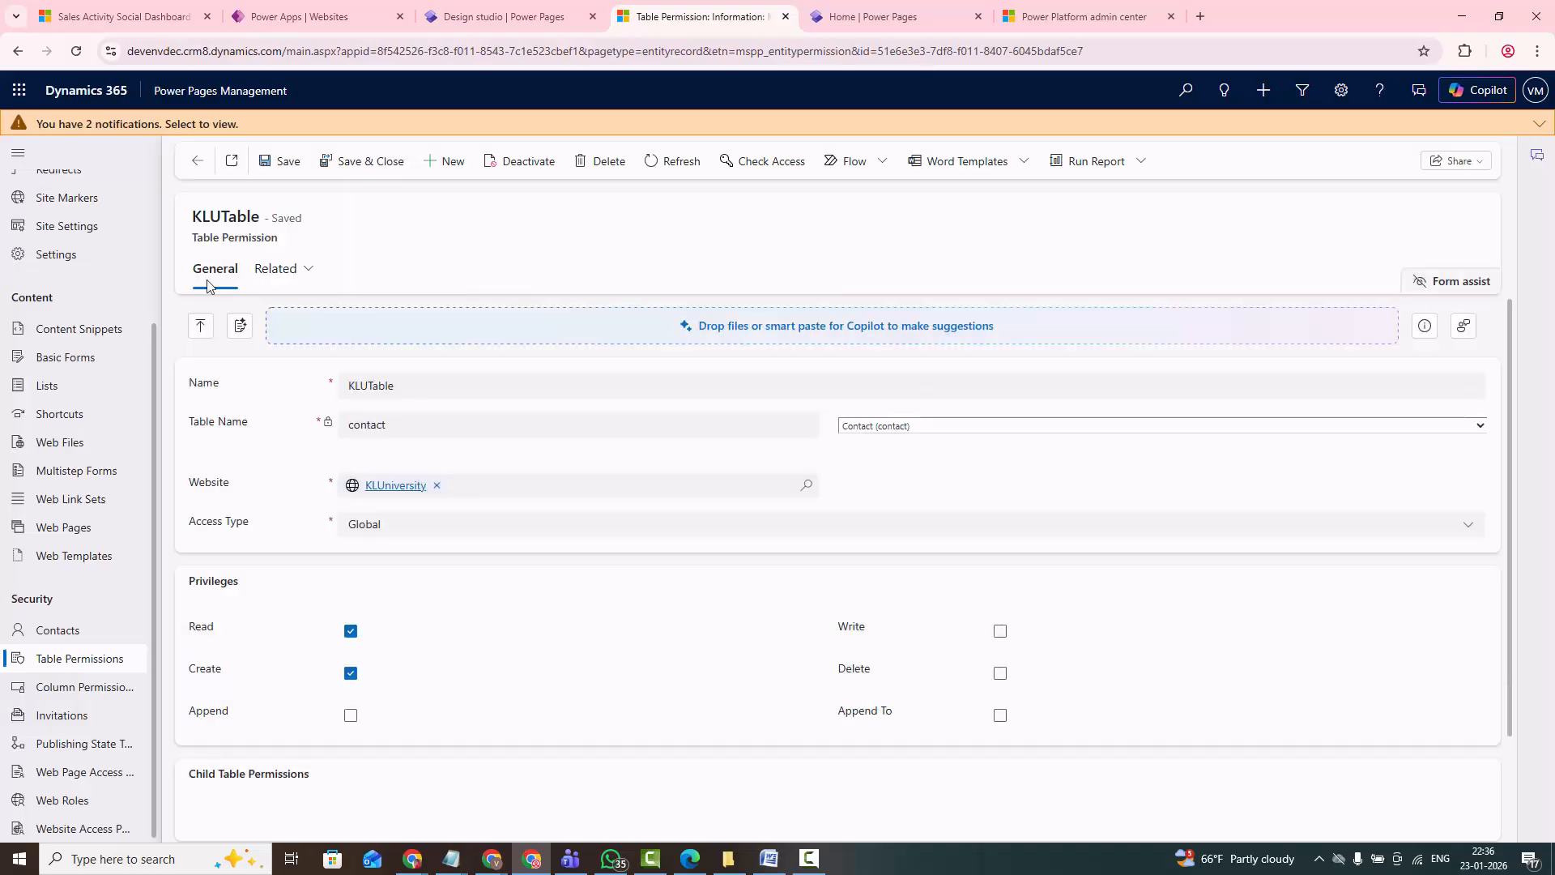
# - Add the existing web role KLUWebRole to the KLUTable table permission and save it
pyautogui.scroll(-4, 385, 618)
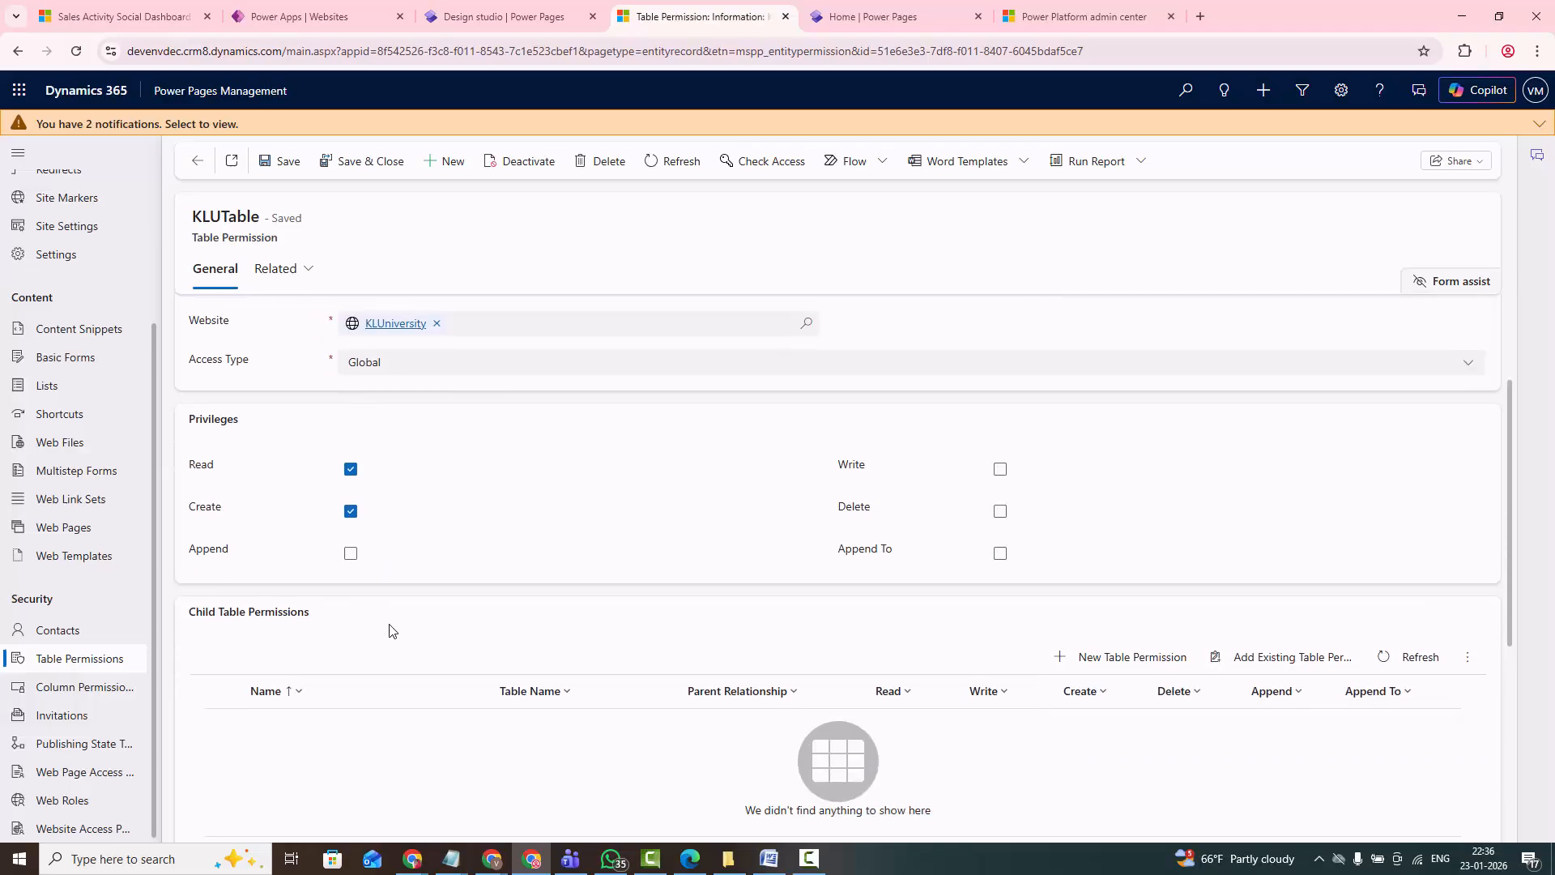
pyautogui.scroll(1, 273, 540)
pyautogui.scroll(-3, 272, 547)
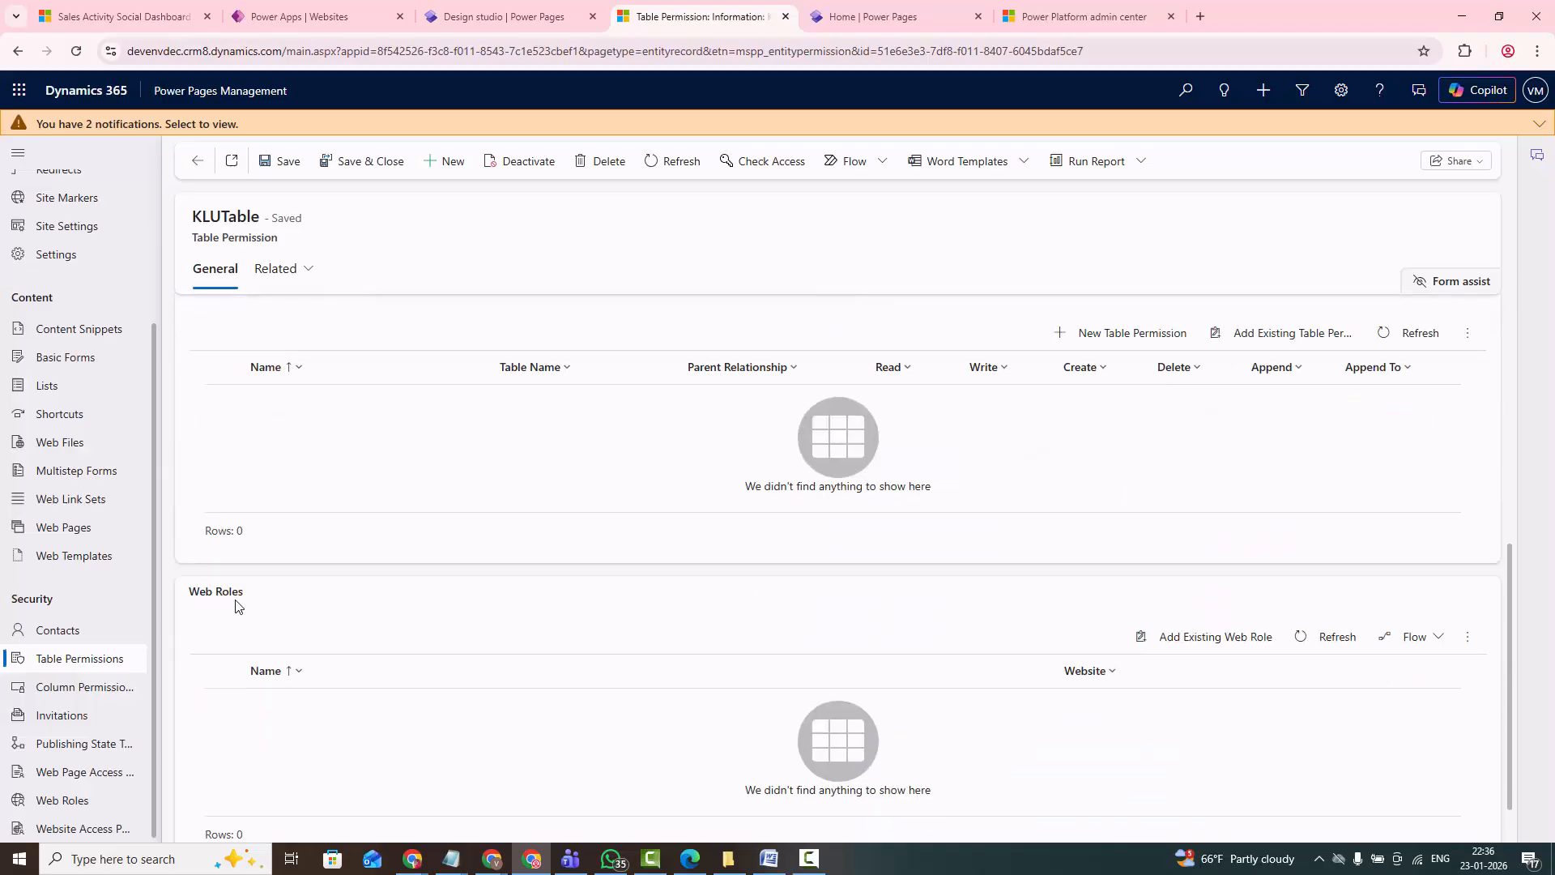
pyautogui.click(1168, 646)
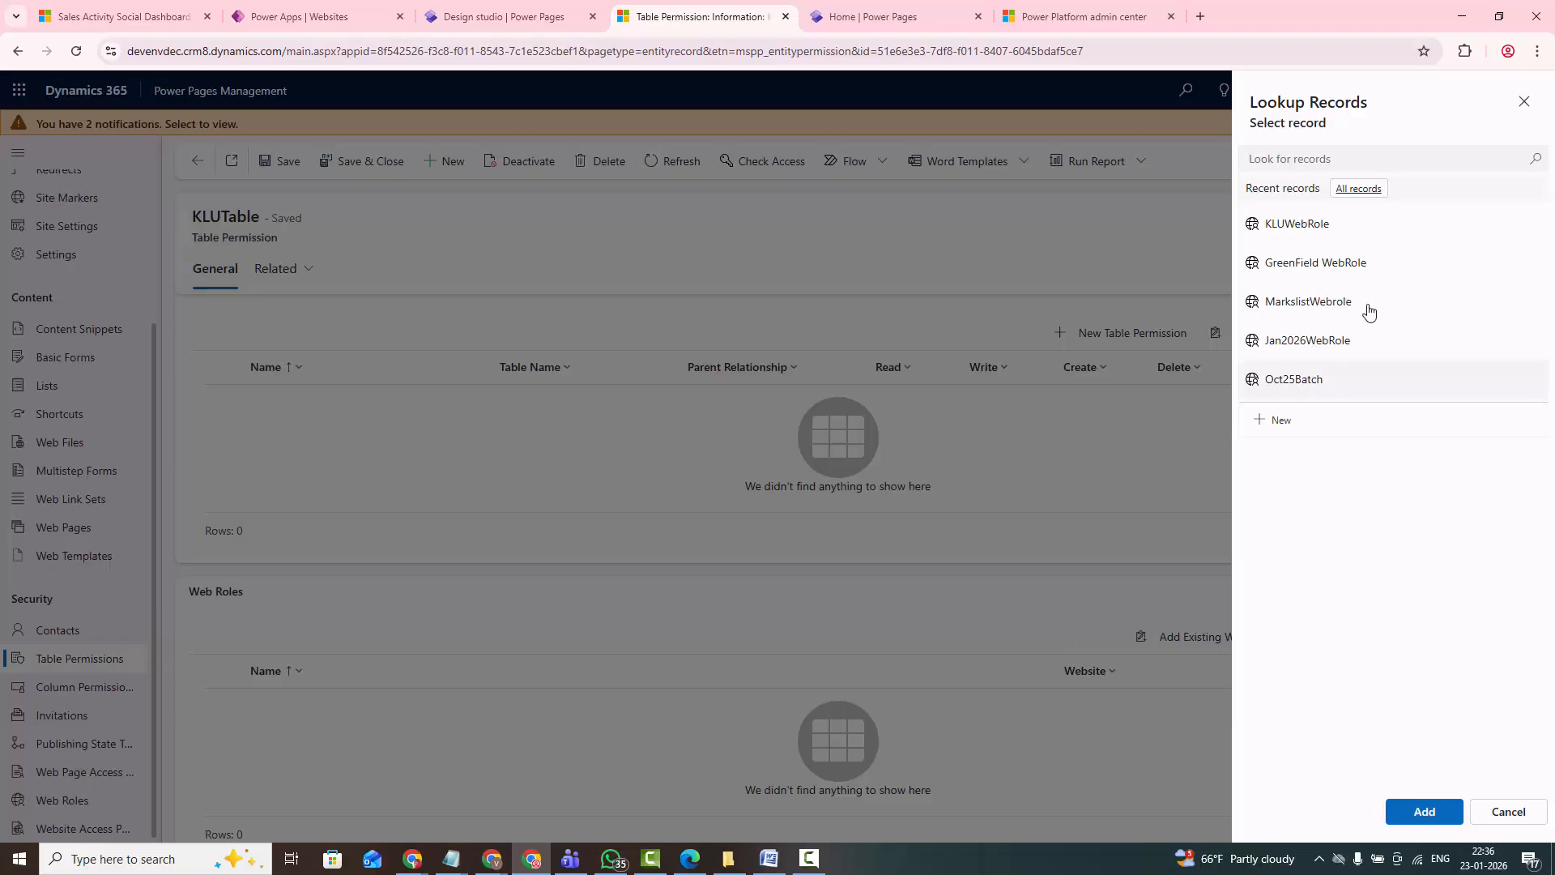
pyautogui.click(1289, 235)
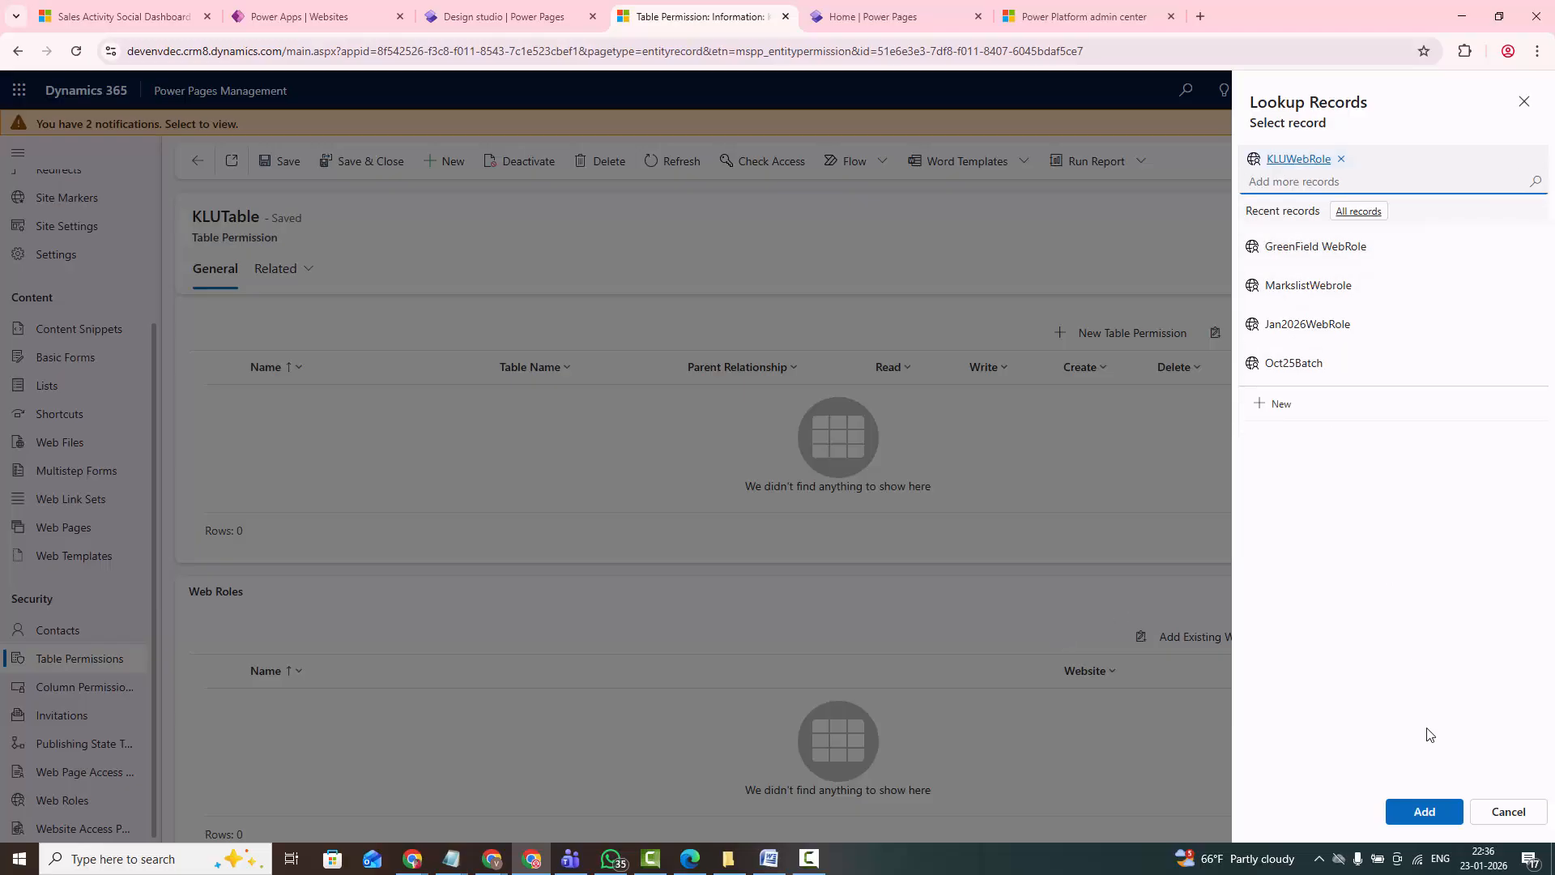
pyautogui.click(1429, 812)
pyautogui.scroll(3, 603, 569)
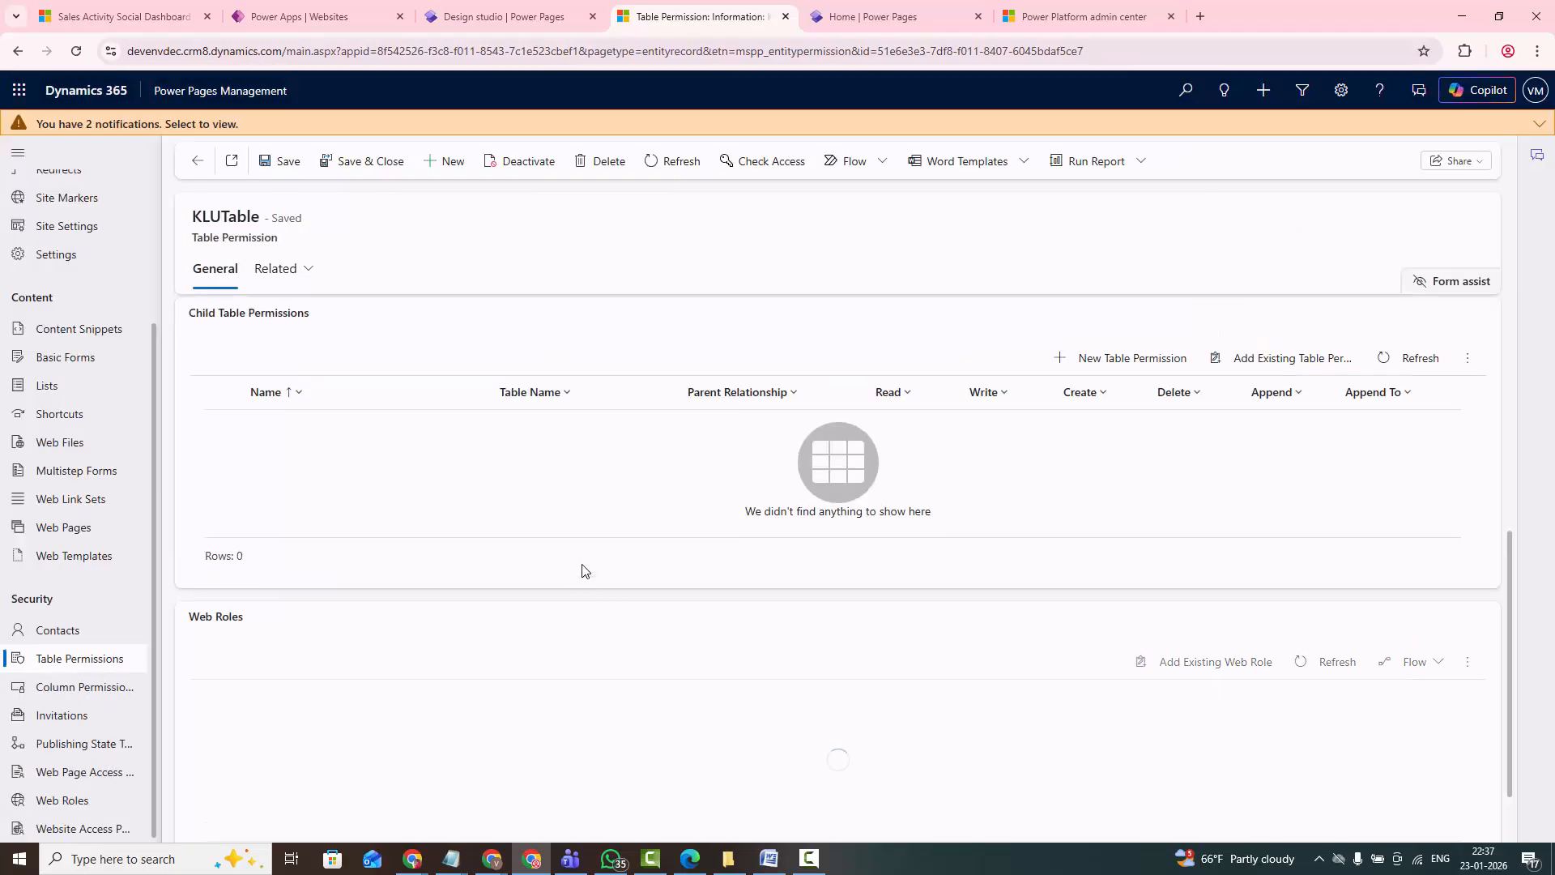
pyautogui.click(283, 161)
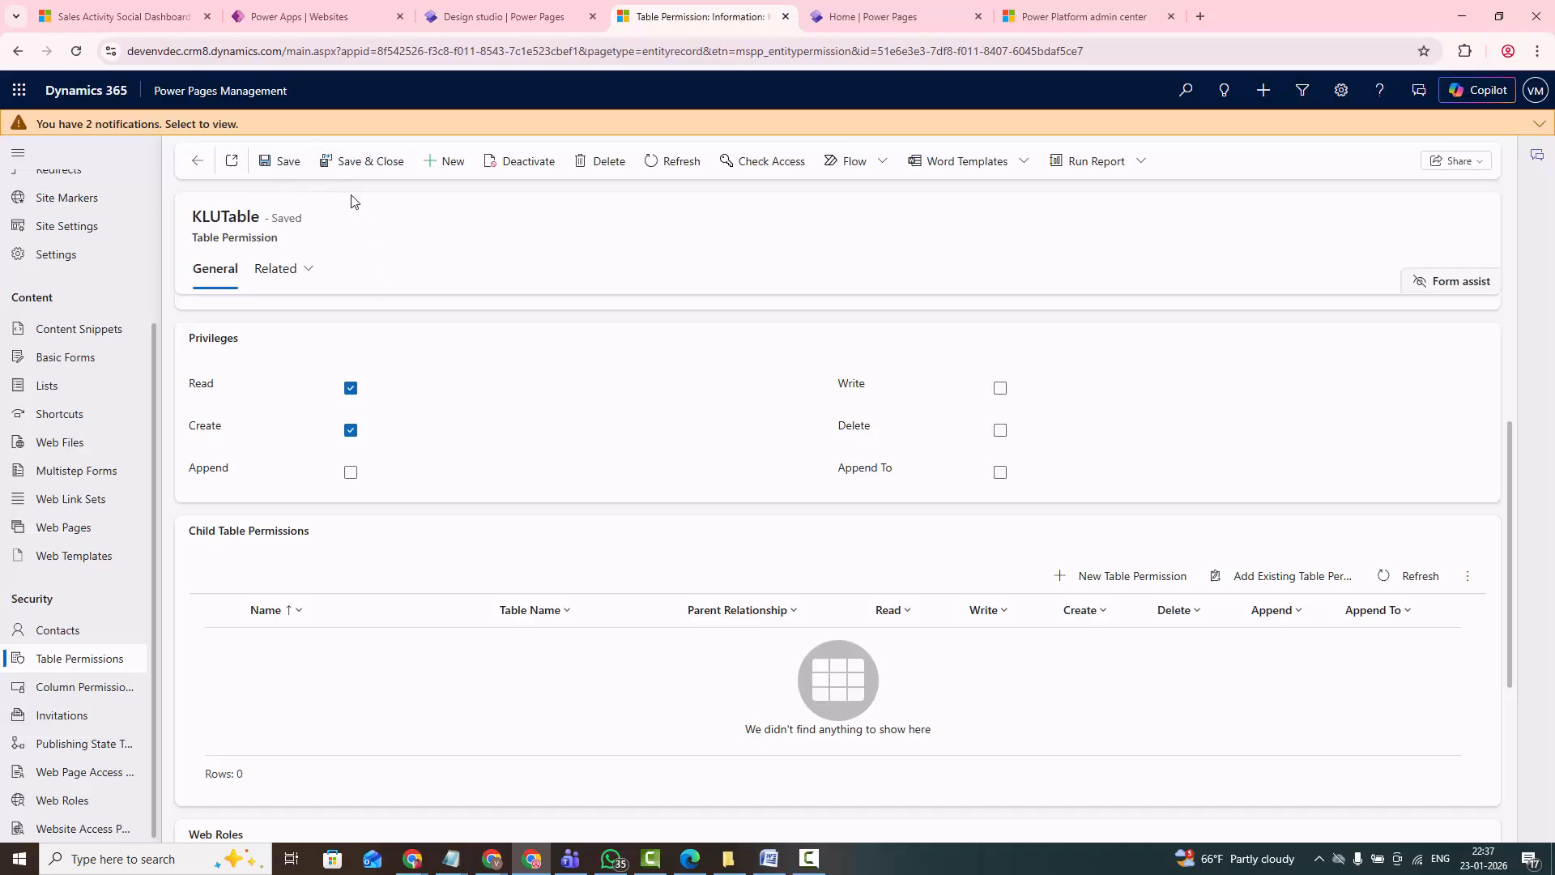
pyautogui.scroll(3, 490, 448)
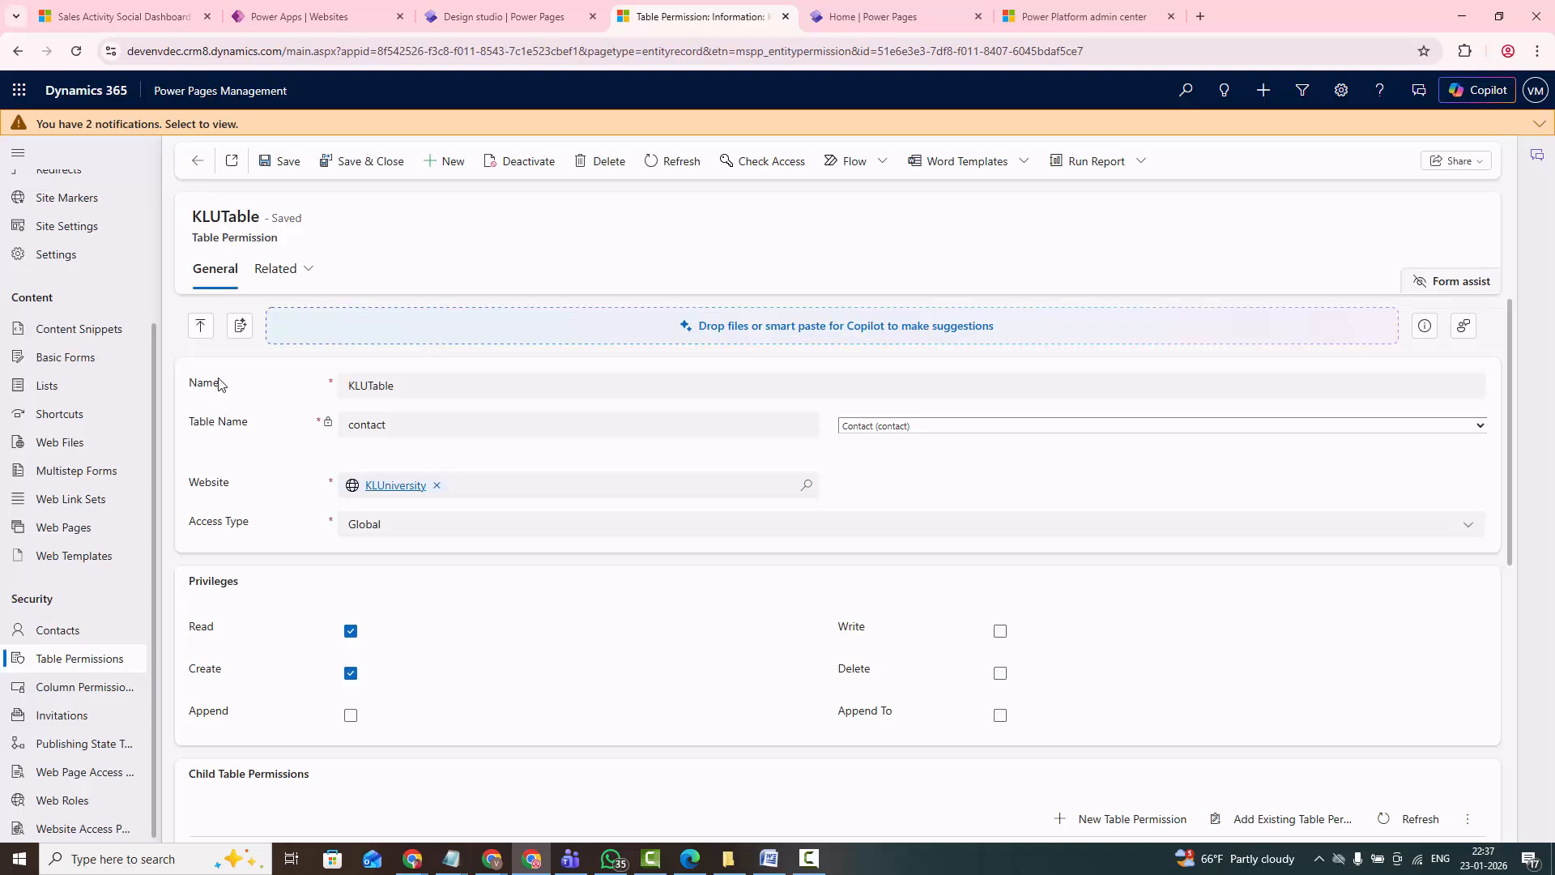
# - Switch to Notepad and review the remaining Power Pages Management topics, Basic Forms and Lists, and minimize the notes
pyautogui.moveTo(452, 859)
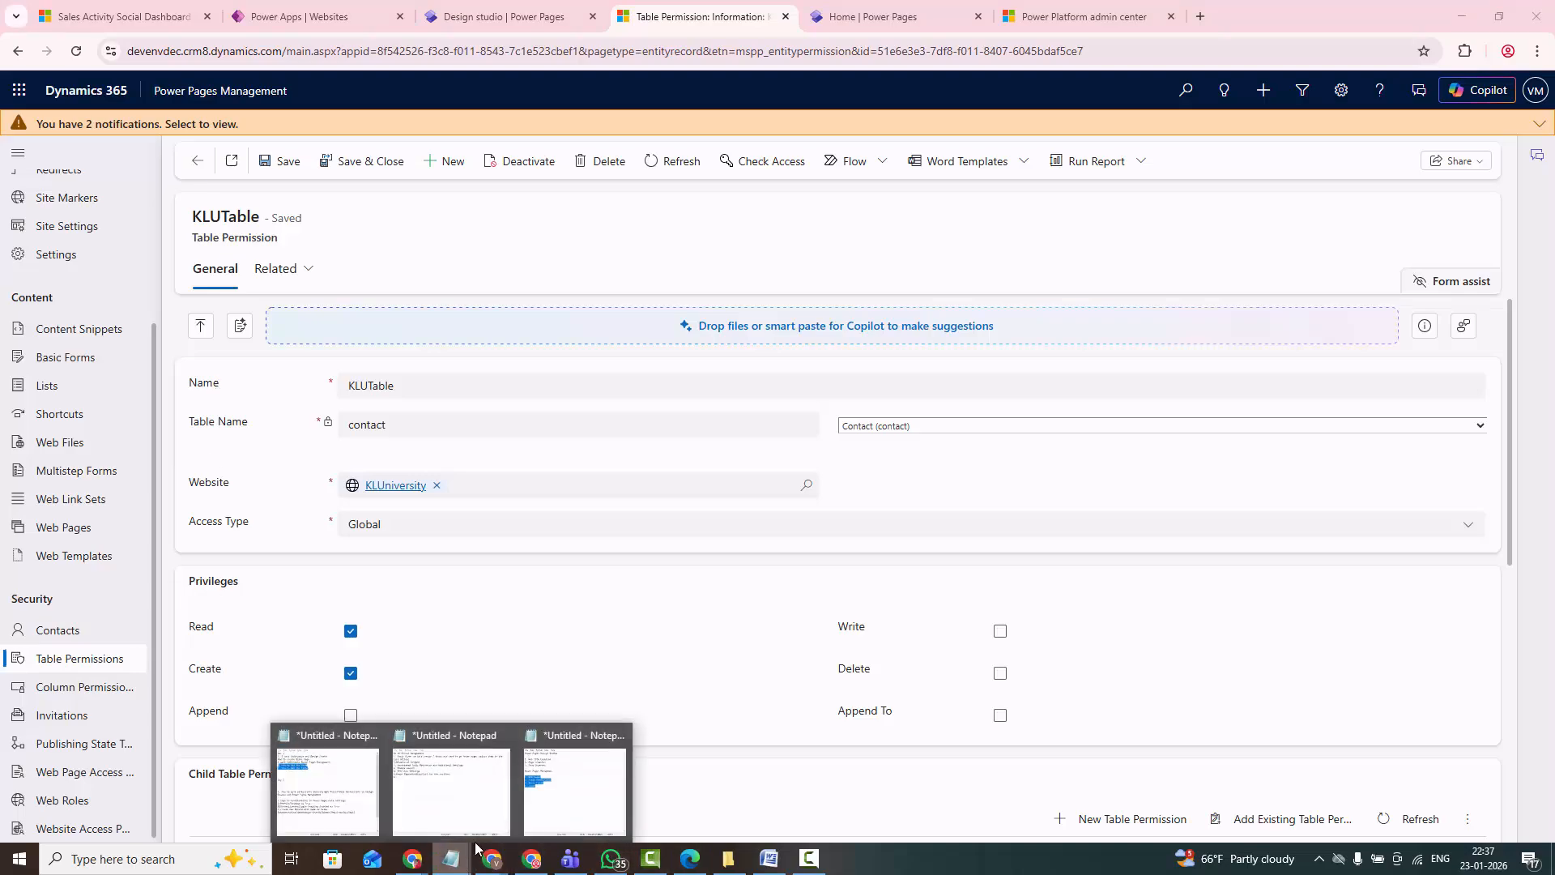
pyautogui.click(541, 793)
pyautogui.click(539, 412)
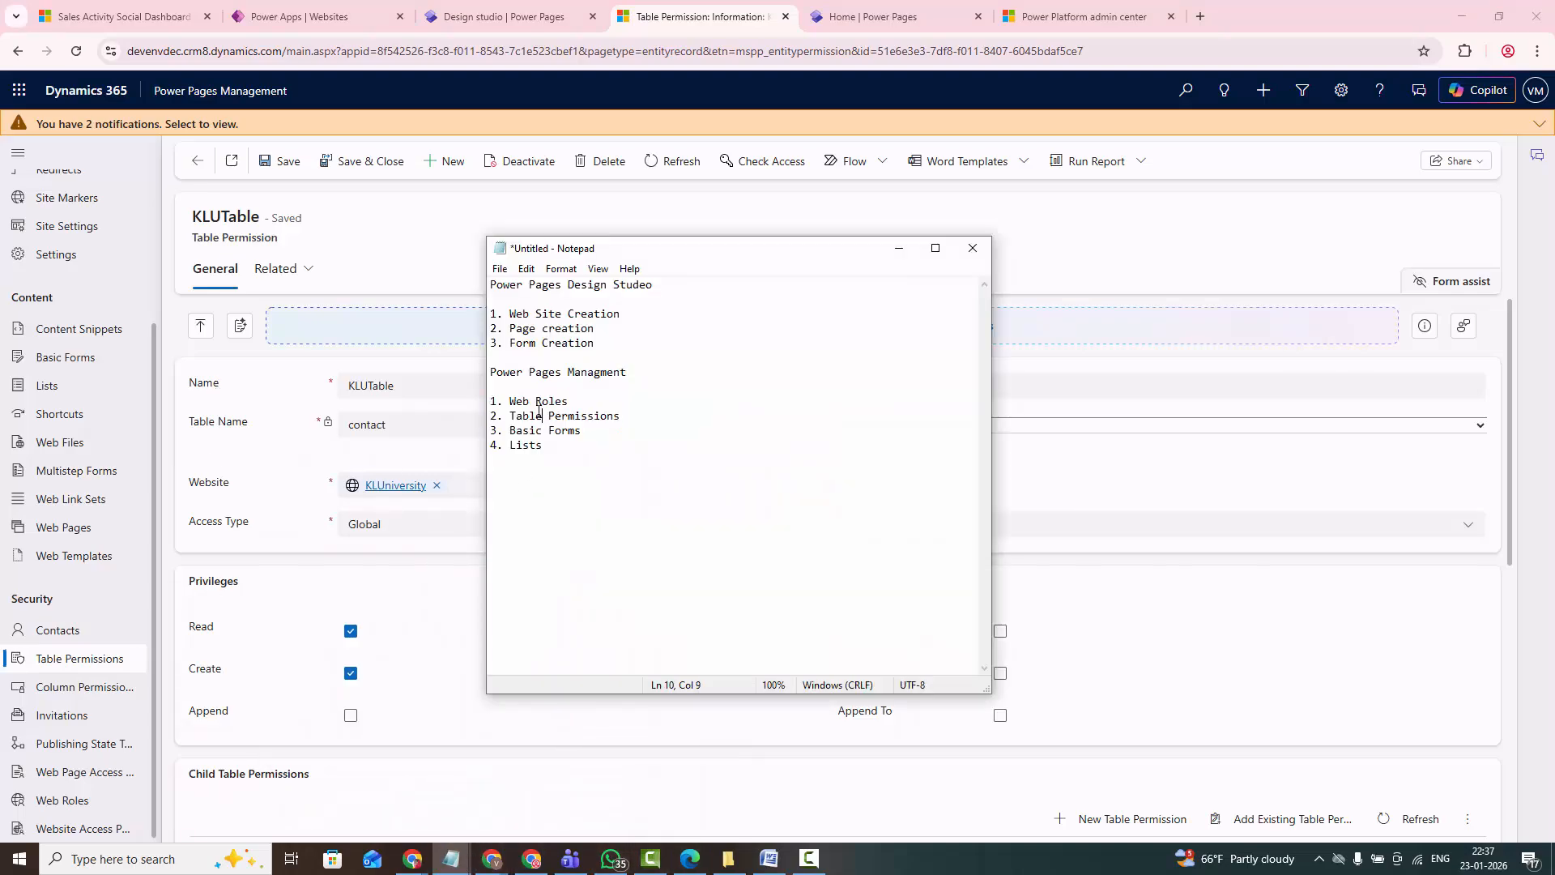
pyautogui.moveTo(511, 403); pyautogui.dragTo(565, 432)
pyautogui.click(632, 416)
pyautogui.moveTo(548, 448); pyautogui.dragTo(470, 430)
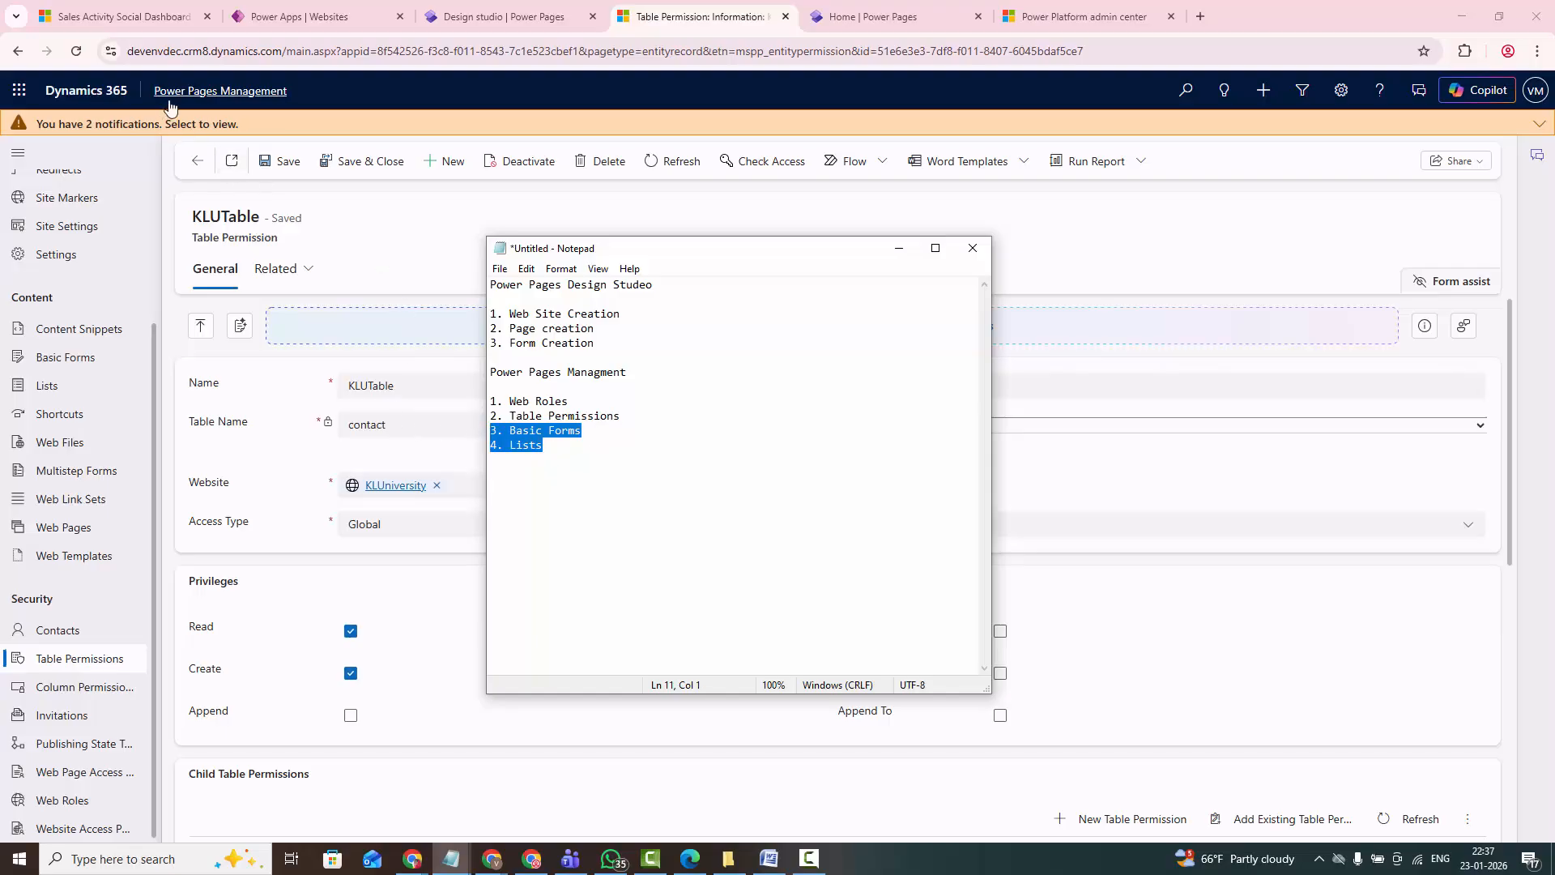
pyautogui.click(898, 248)
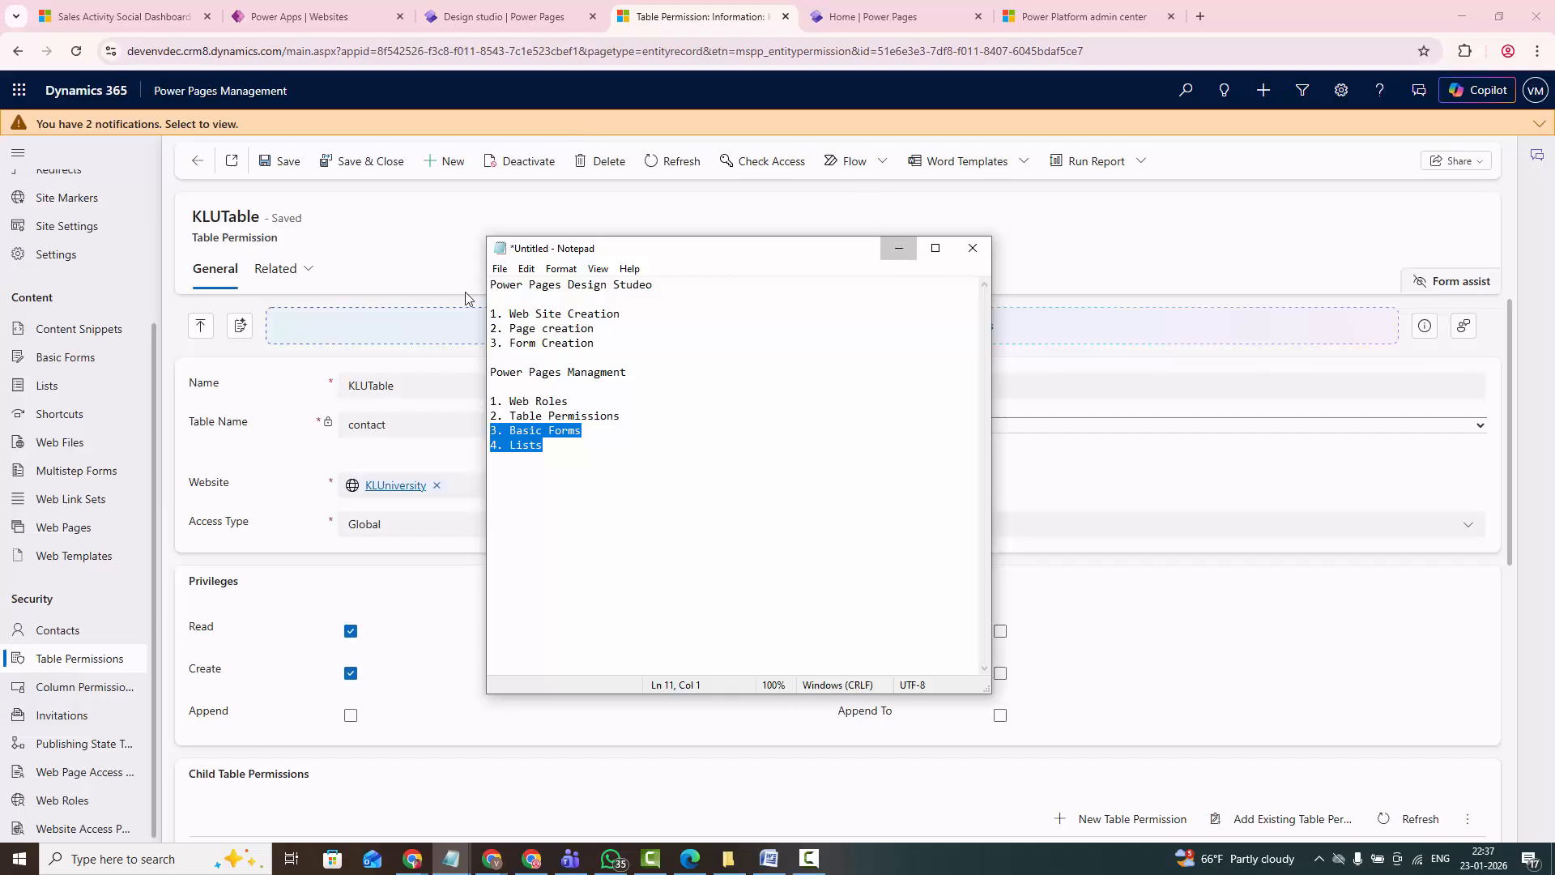
# - Create a new basic form in Power Pages Management and name it KLUBasicForm
pyautogui.click(74, 362)
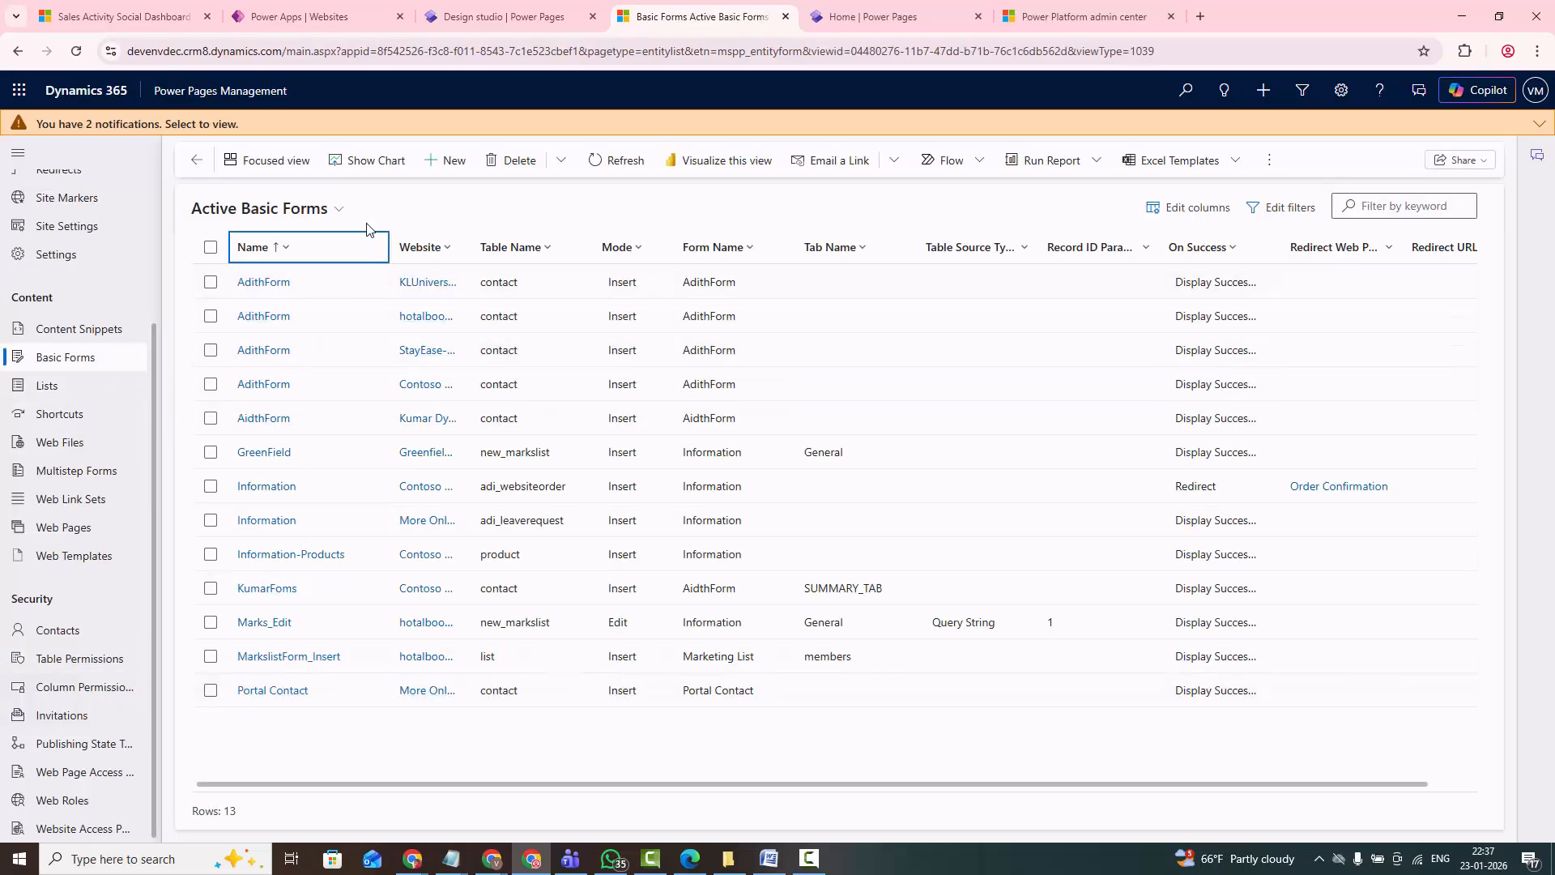
pyautogui.click(458, 164)
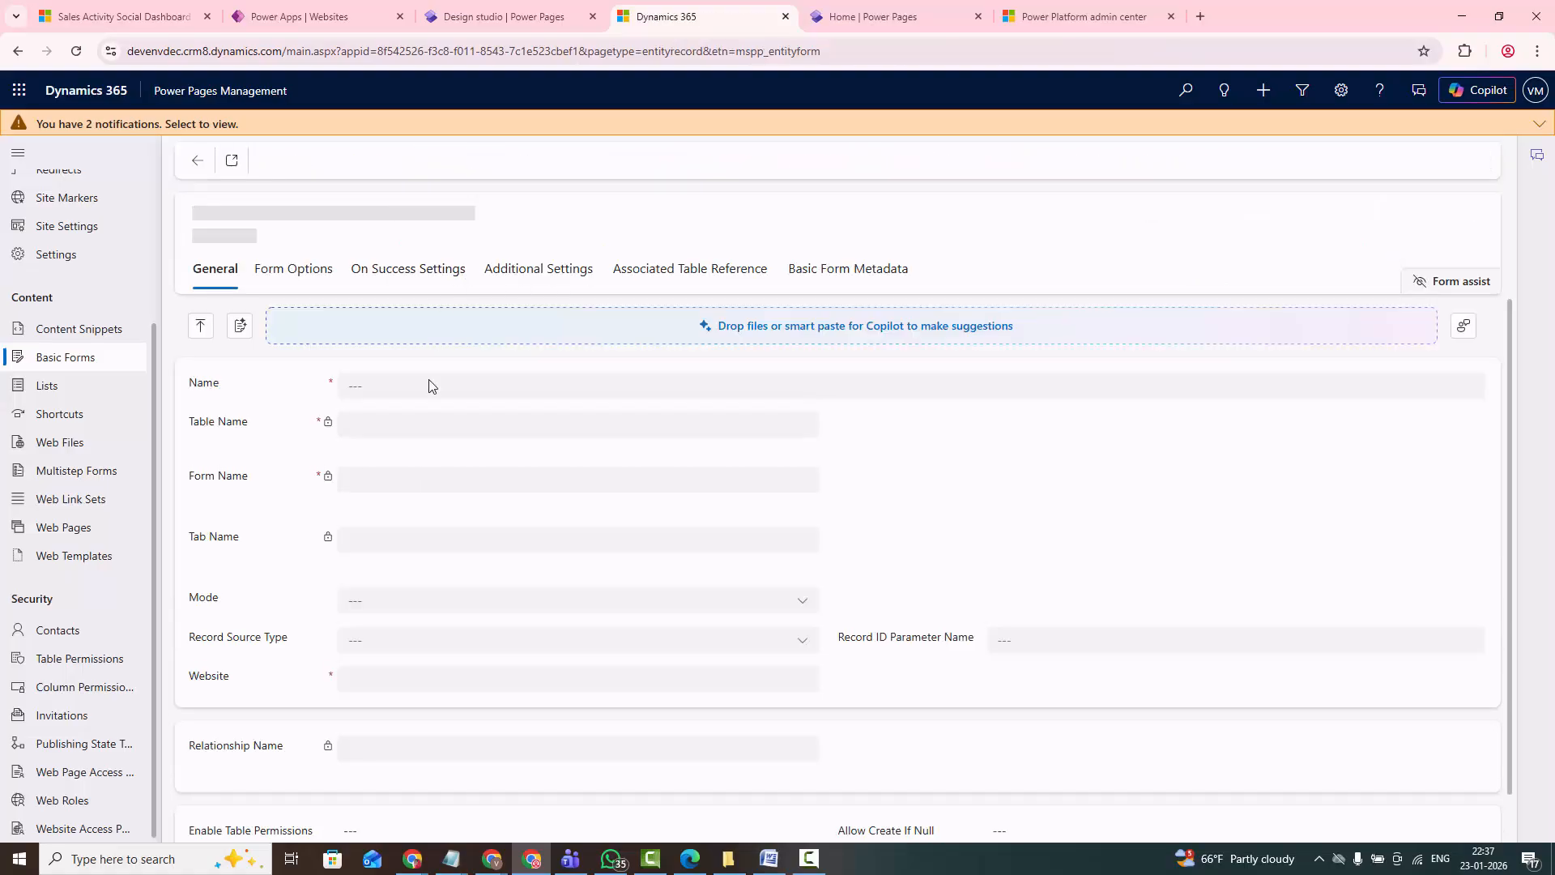
pyautogui.click(418, 395)
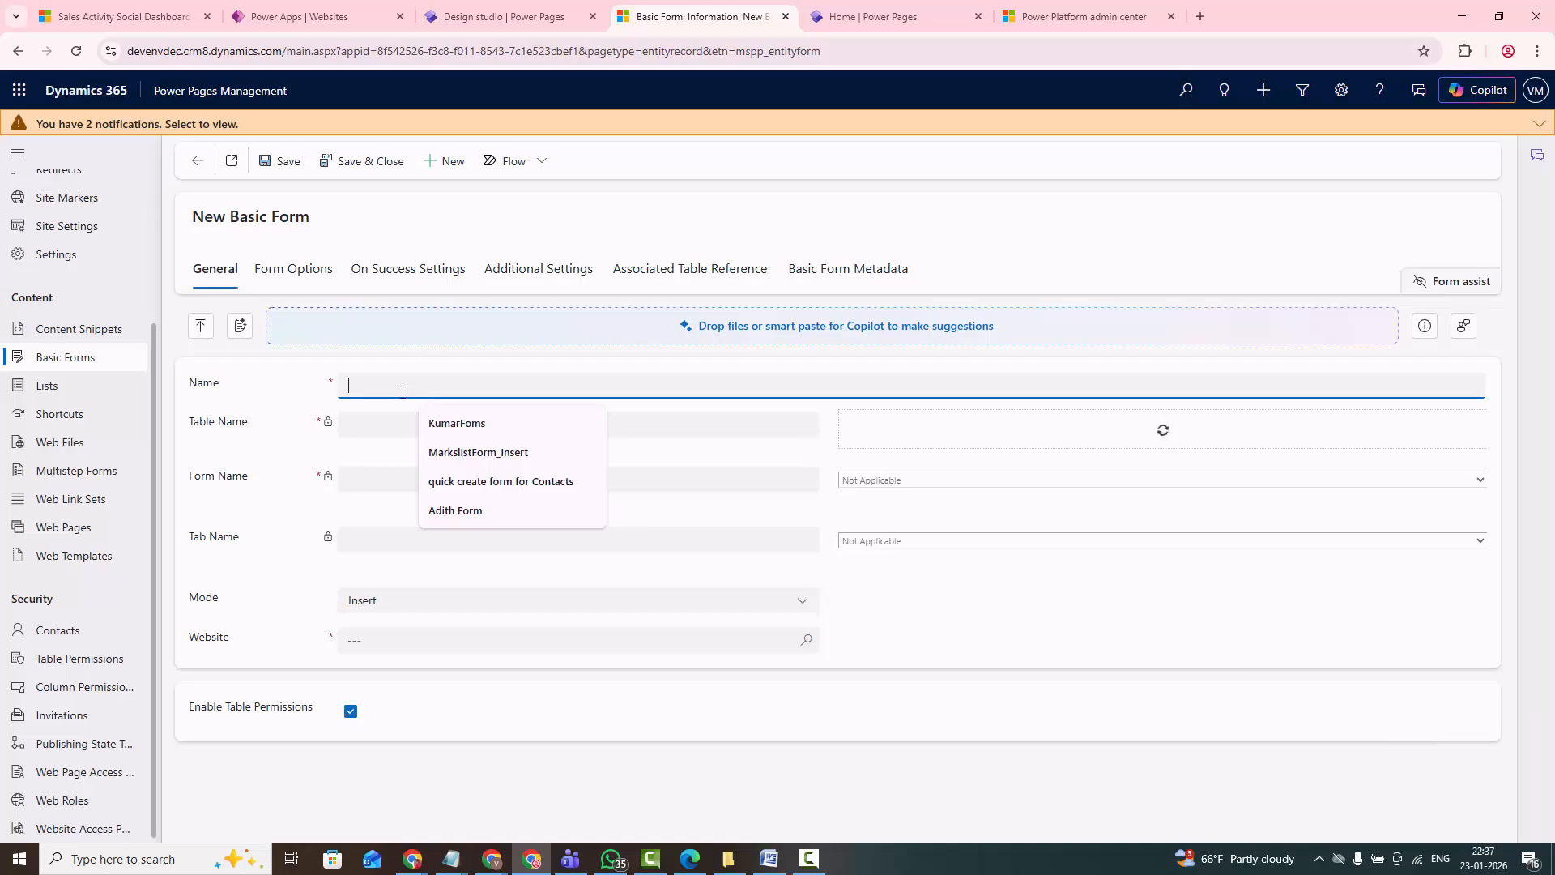
pyautogui.write('KKL')
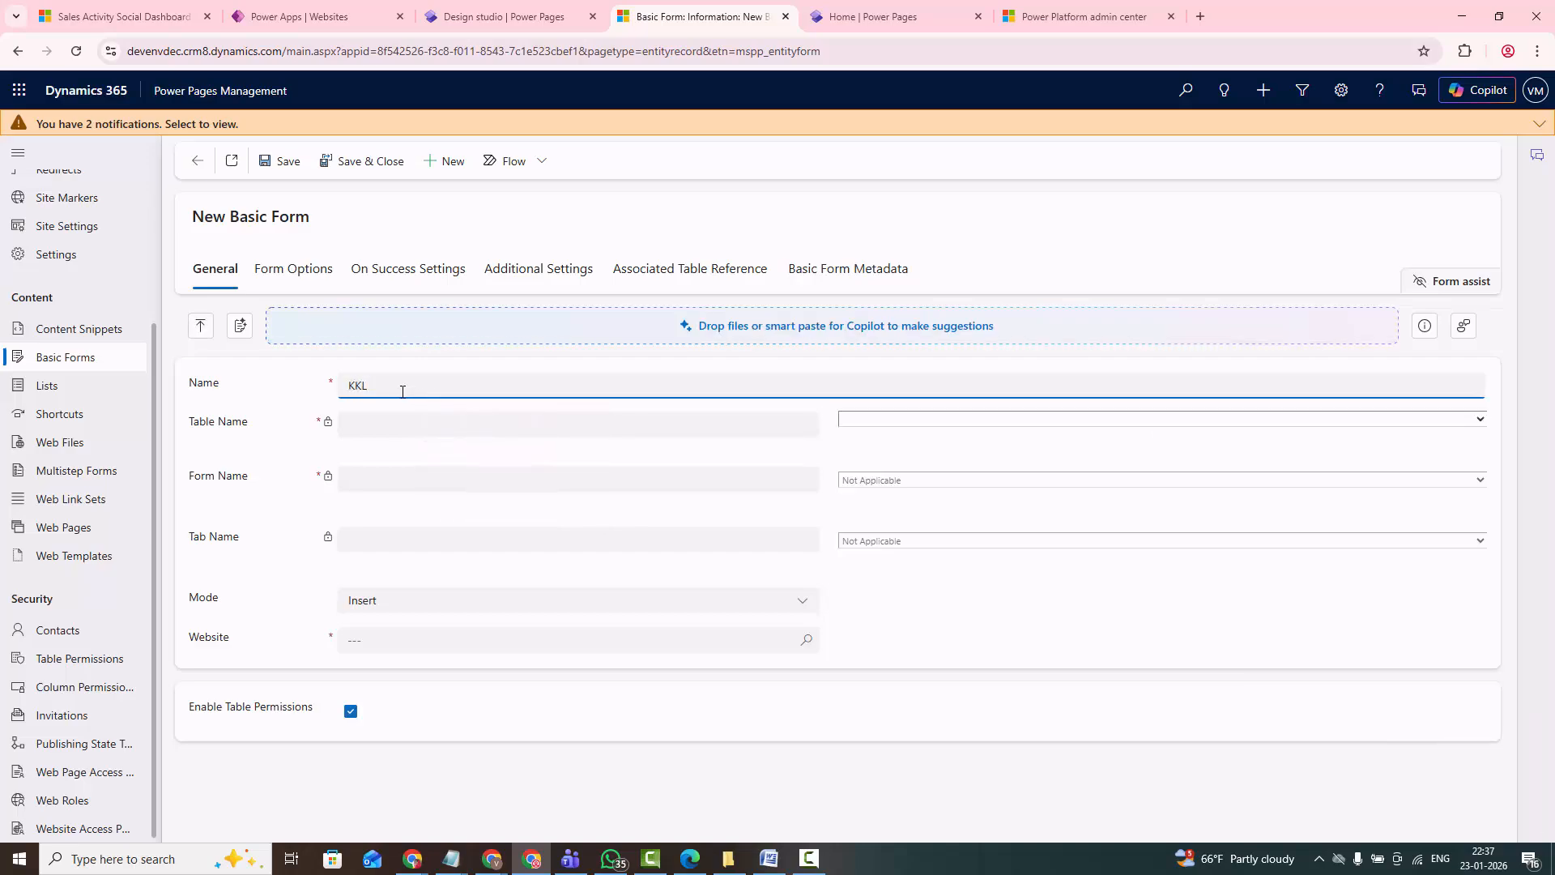
pyautogui.write('L')
# - Set the table of the new basic form to Contact (contact)
pyautogui.click(366, 426)
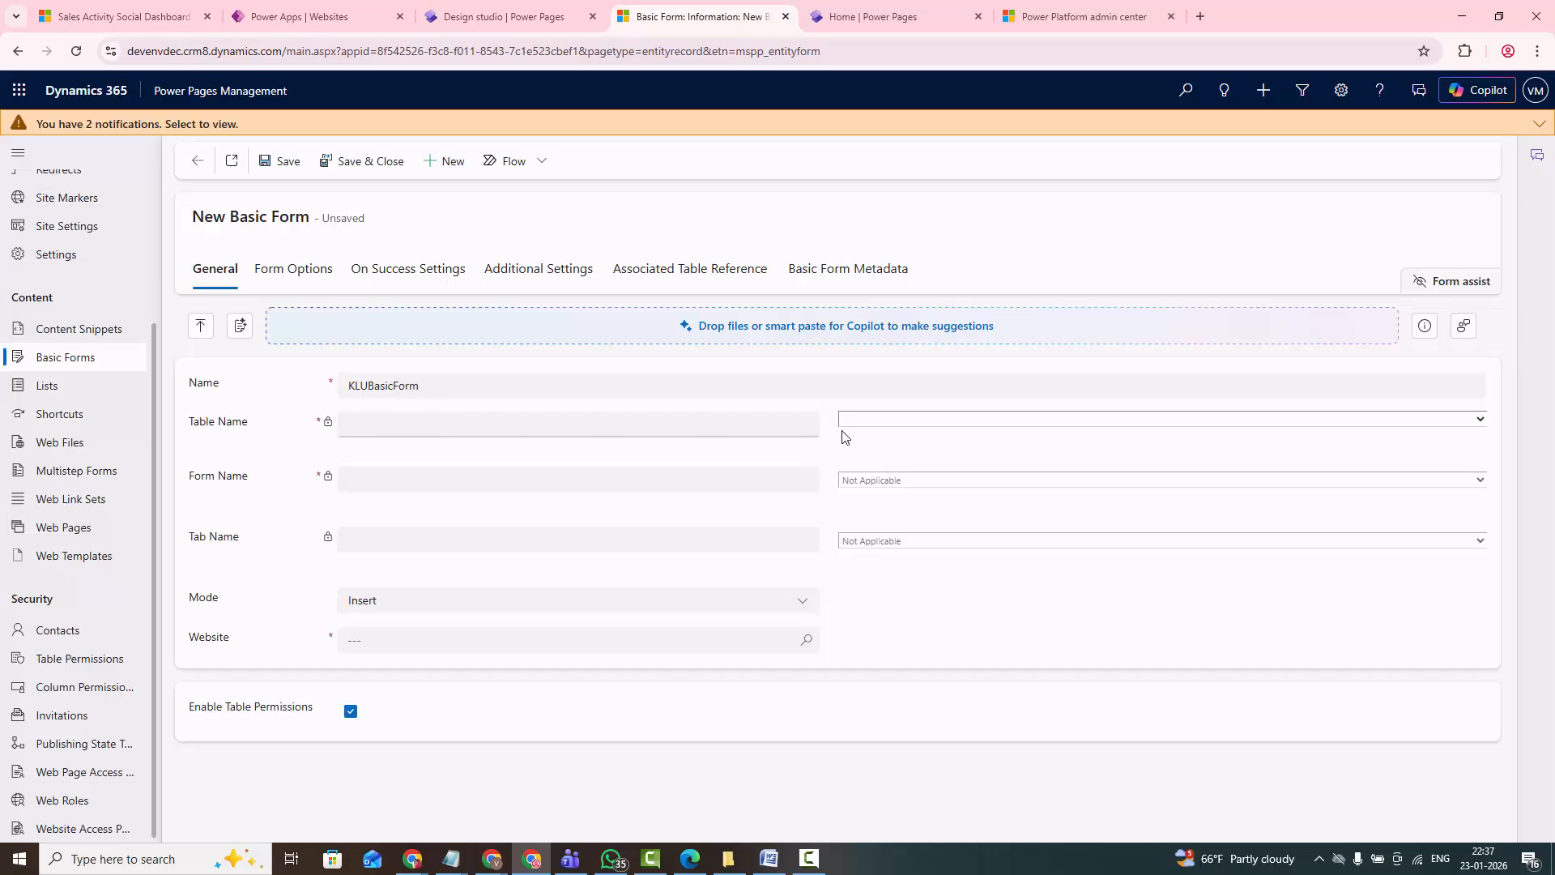
pyautogui.click(865, 426)
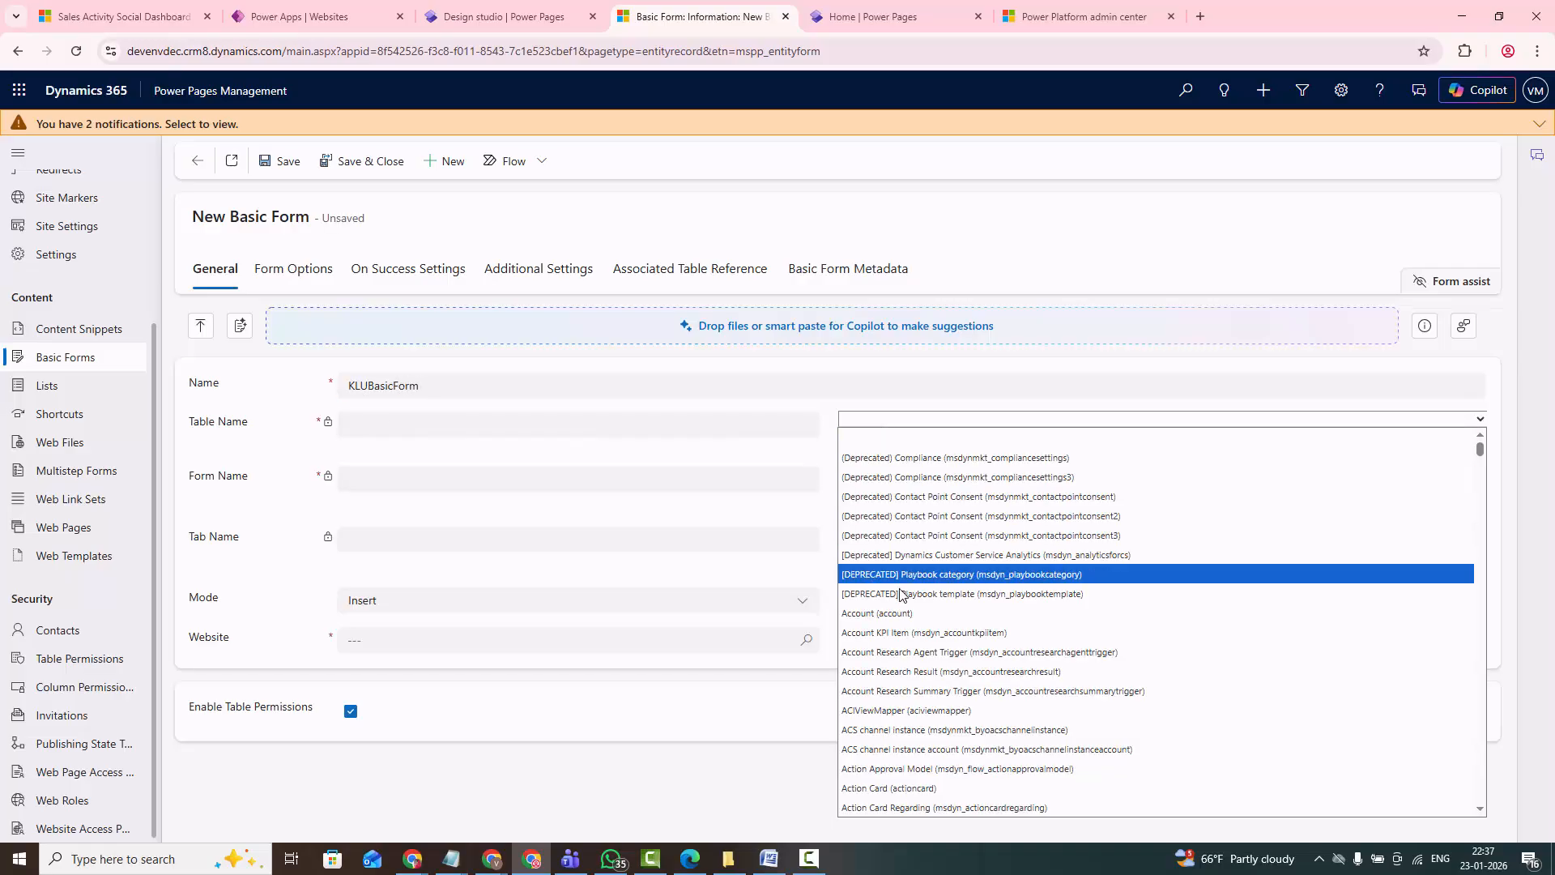
pyautogui.write('configuration)')
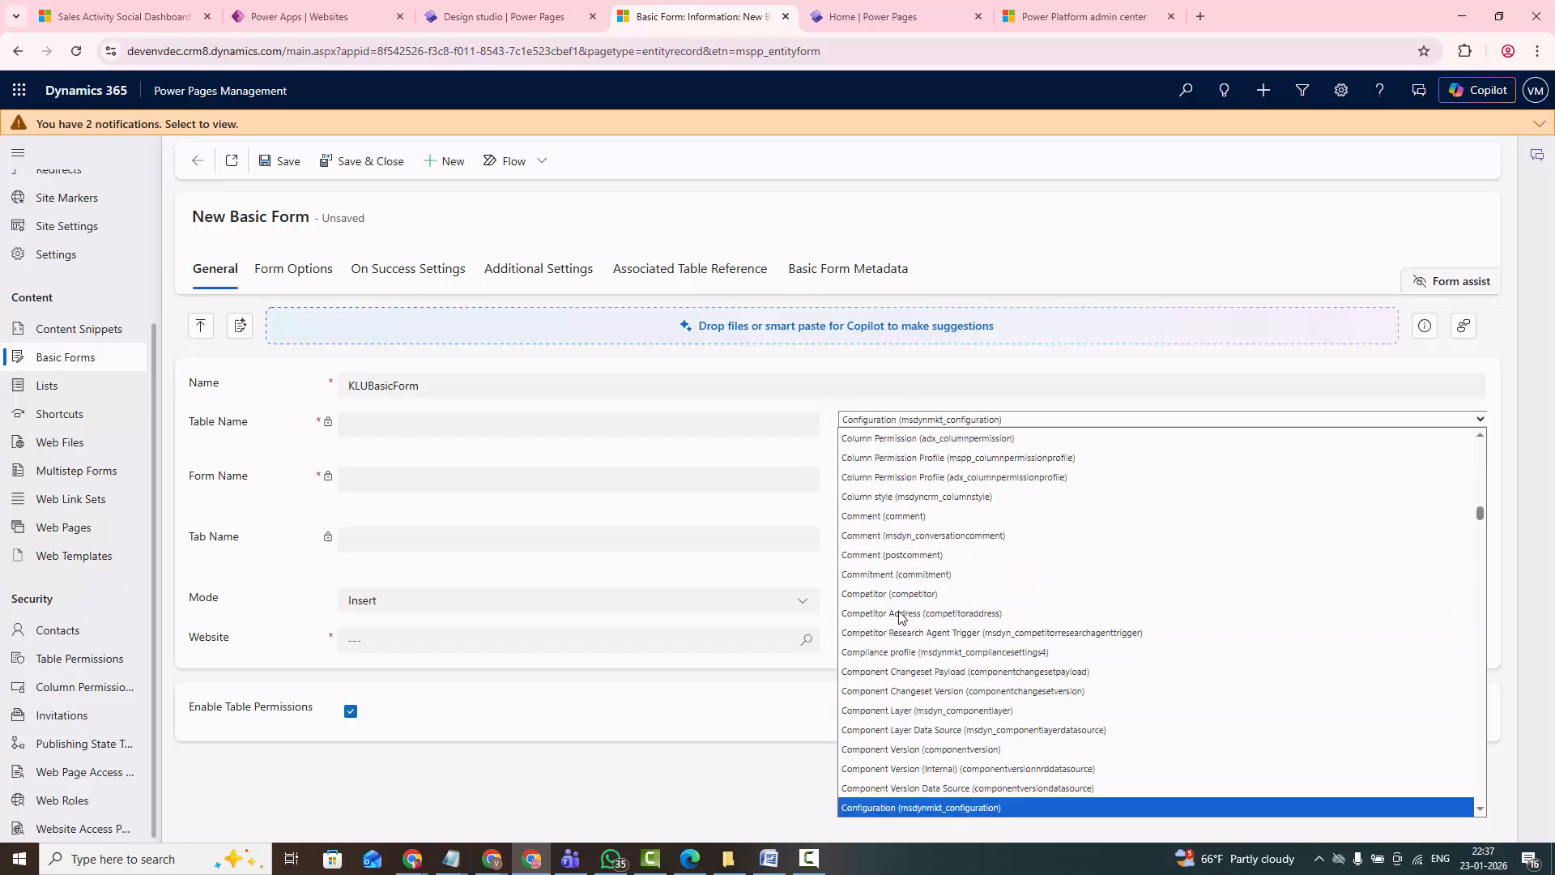
pyautogui.press('Down')
pyautogui.press('Down')
pyautogui.press('Down')
pyautogui.press('Down')
pyautogui.press('Down')
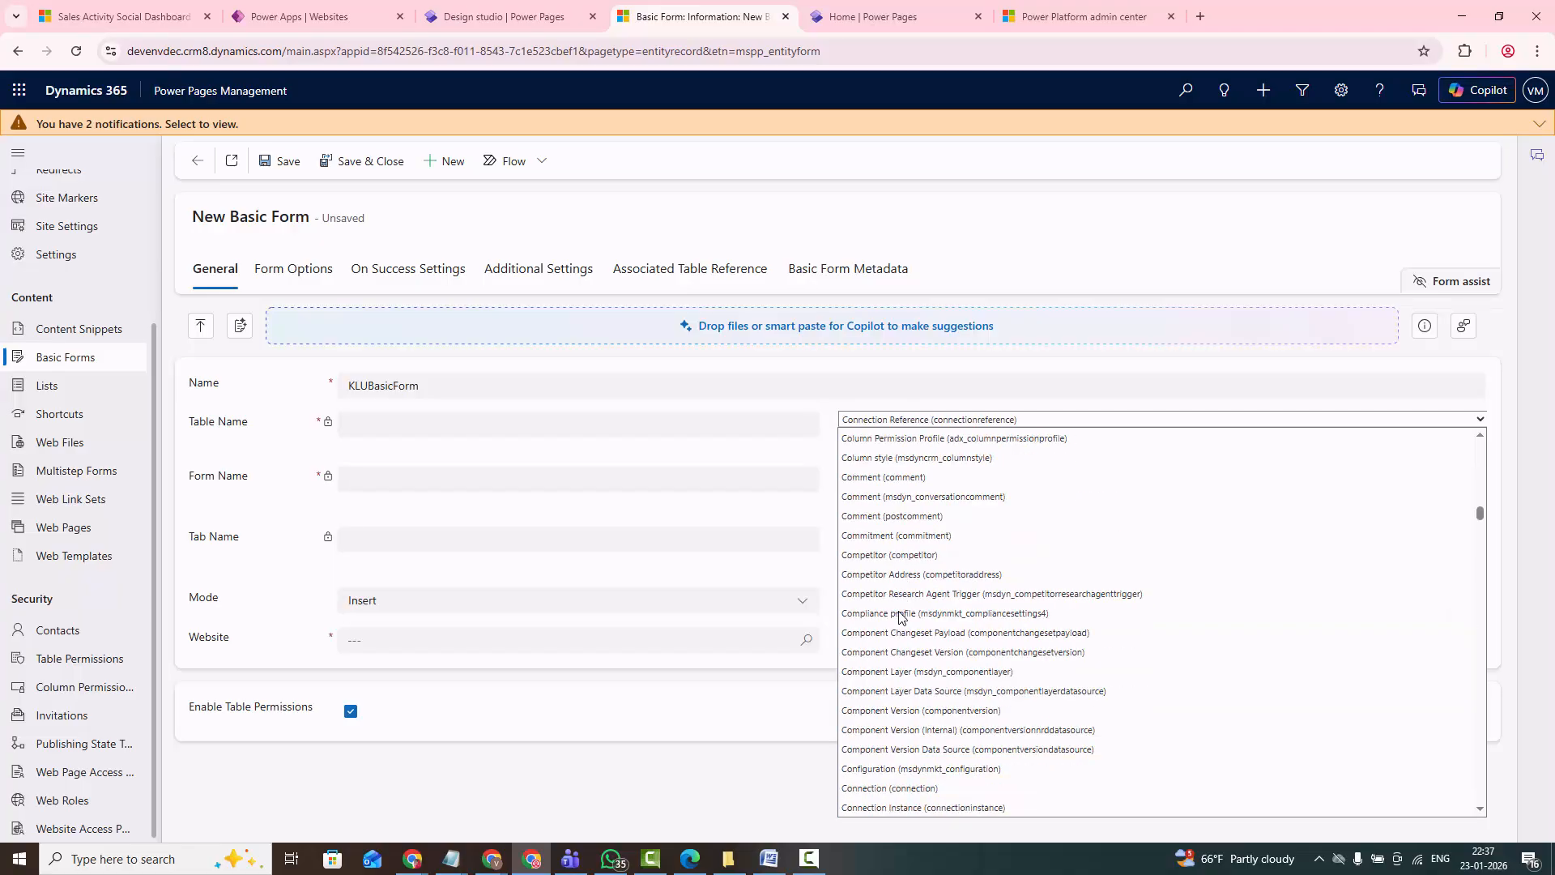
pyautogui.press('Down')
pyautogui.press('Down')
pyautogui.press('Down')
pyautogui.press('Down')
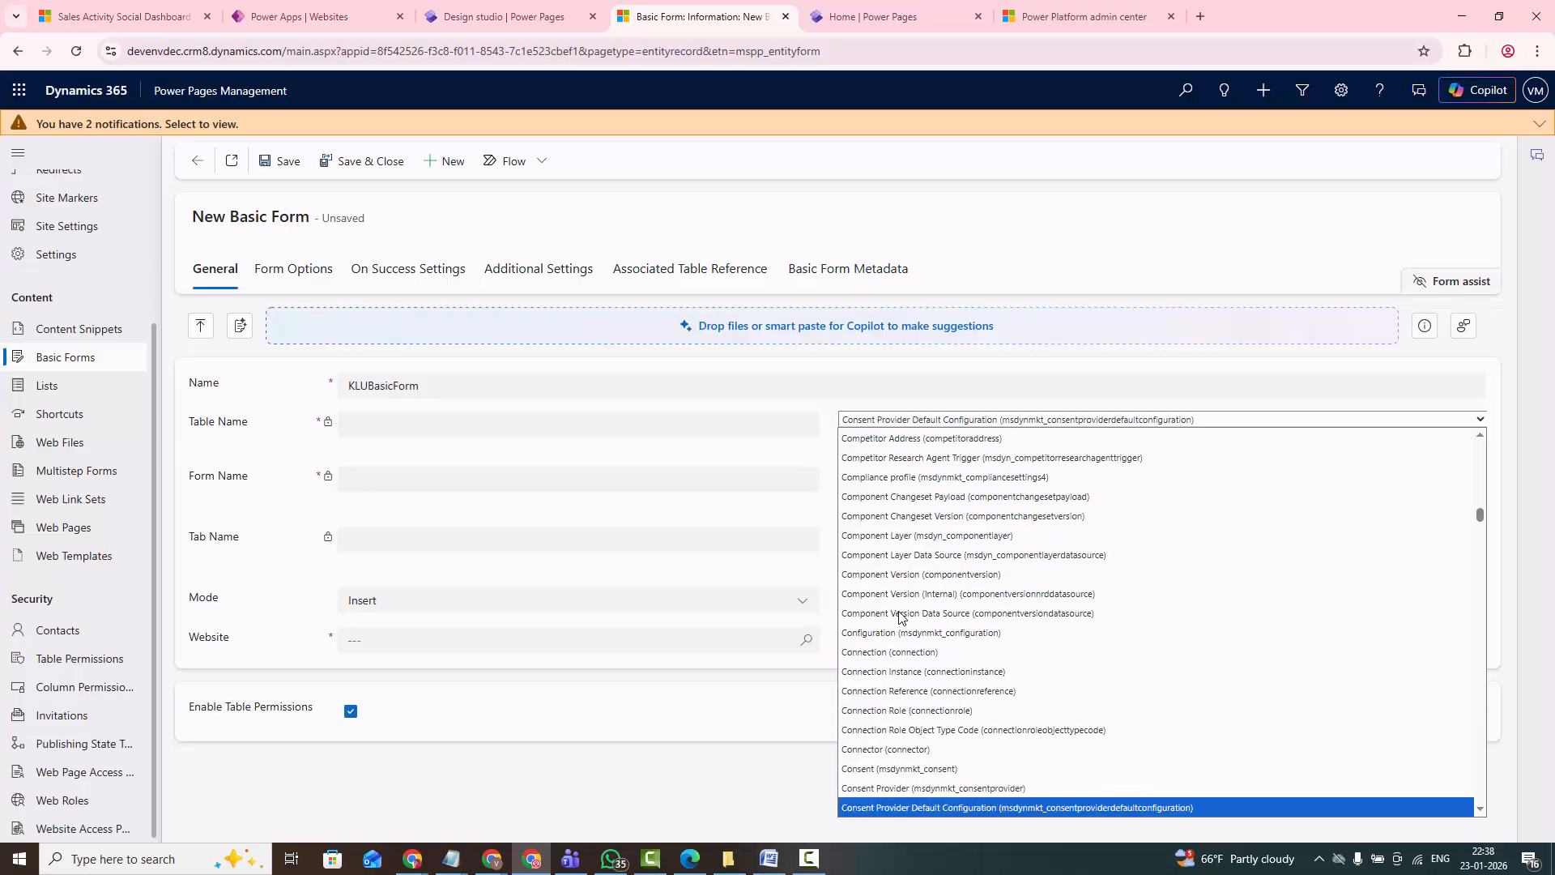
pyautogui.press('Down')
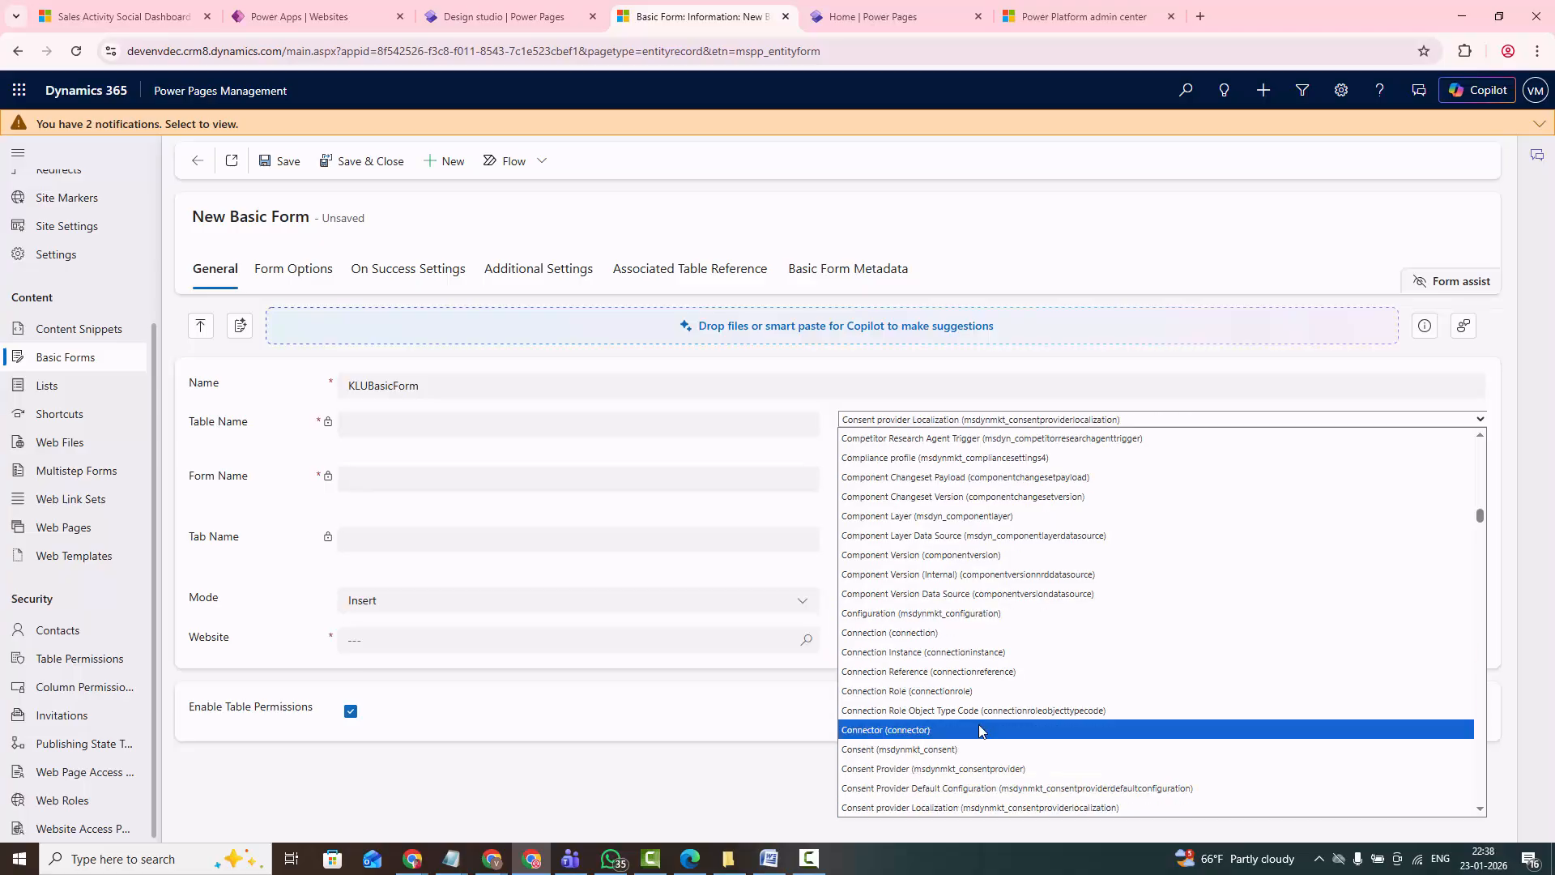
pyautogui.scroll(-2, 983, 733)
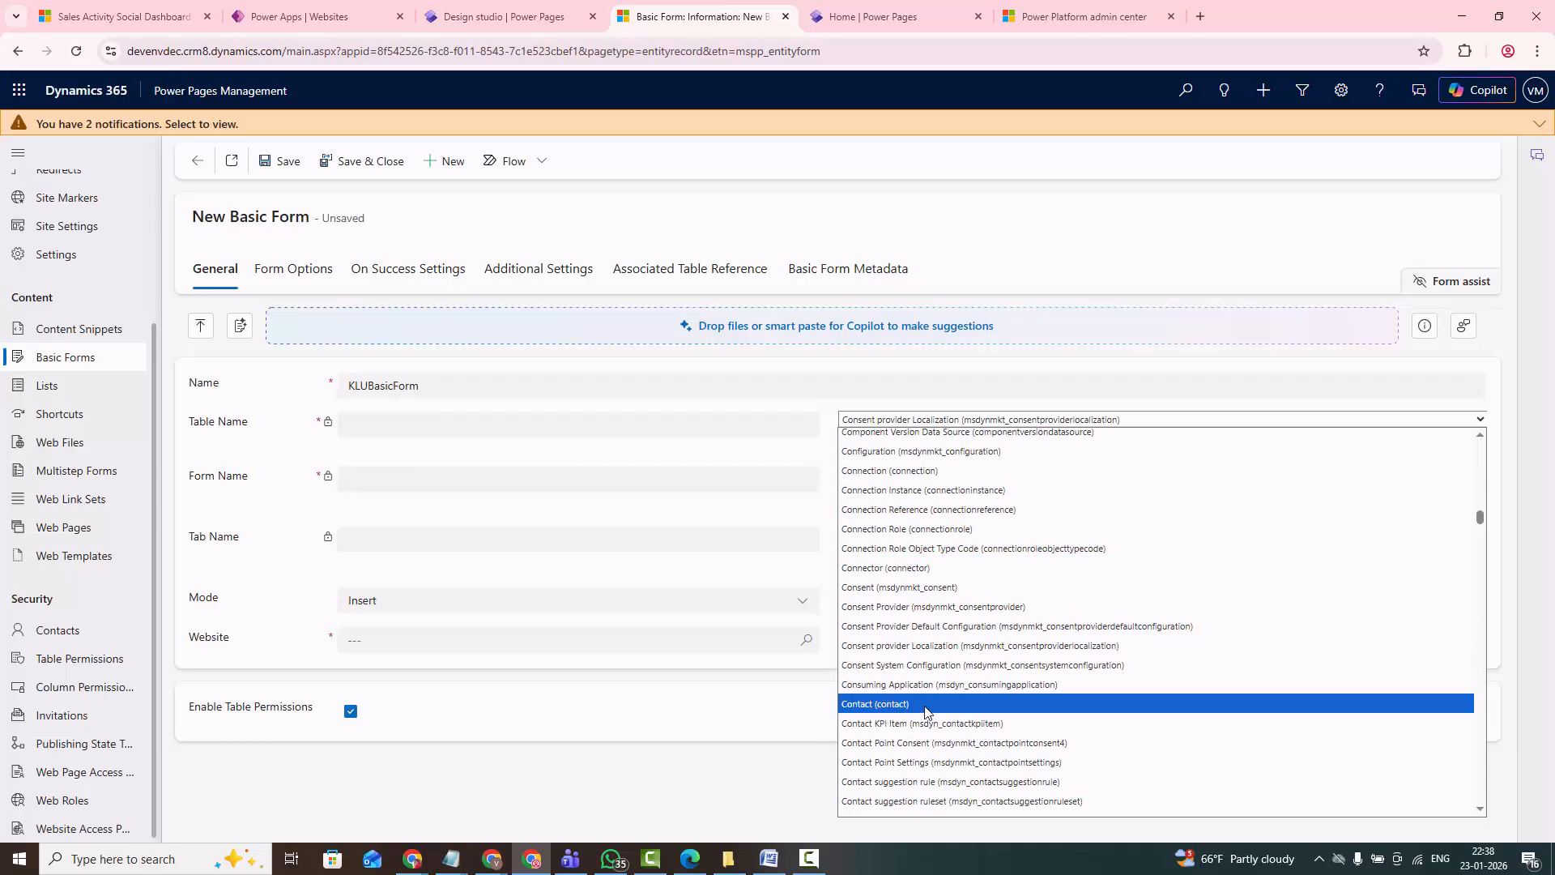
pyautogui.click(896, 704)
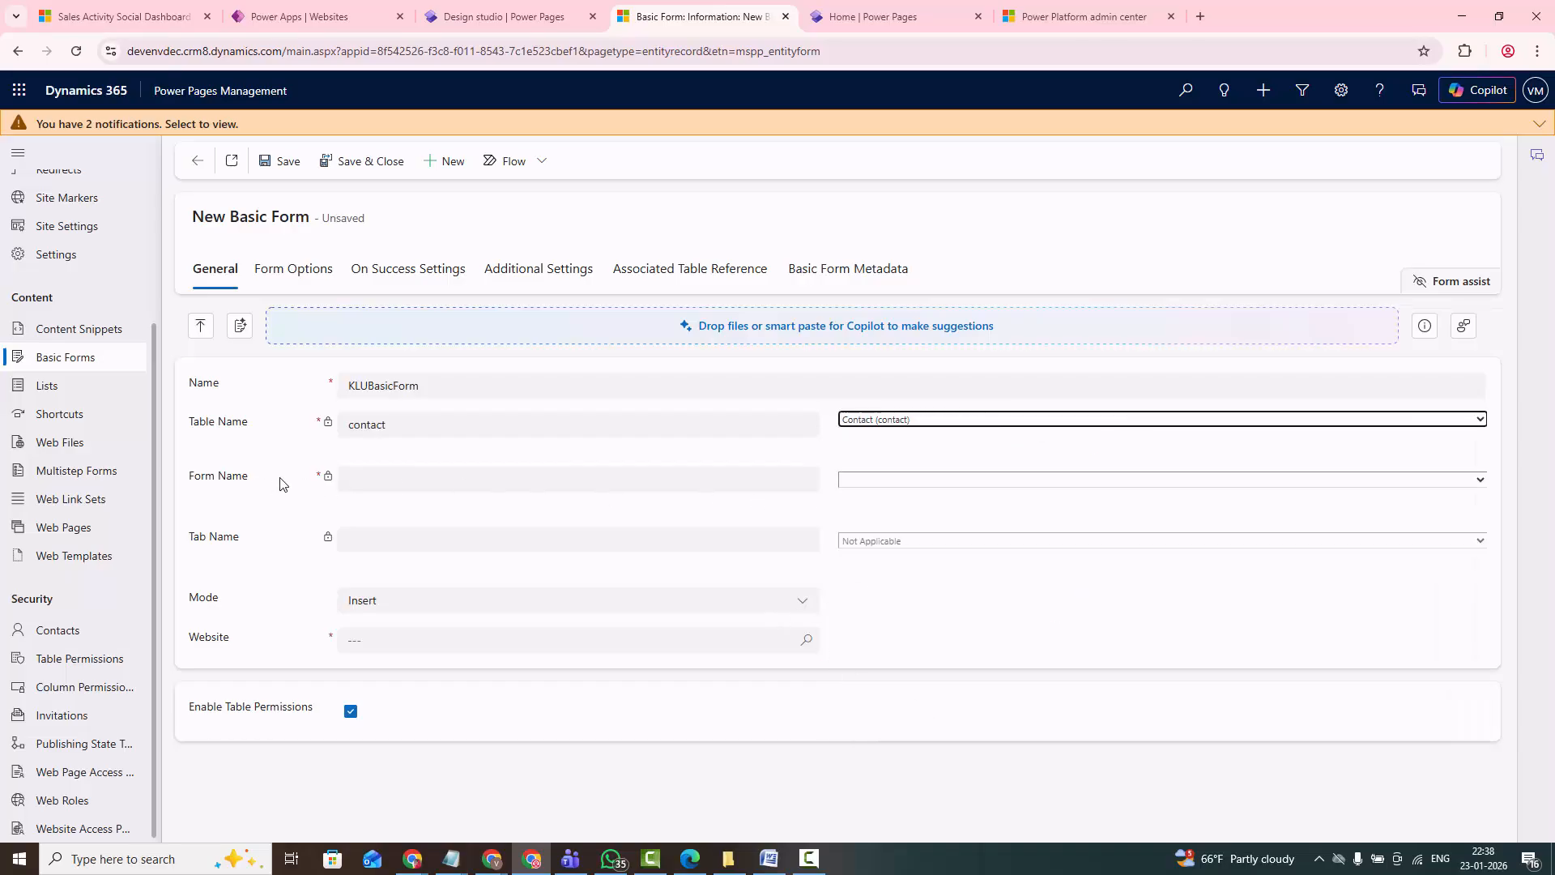
# - Choose AdithForm as the form name for the contact table in the basic form
pyautogui.click(1026, 482)
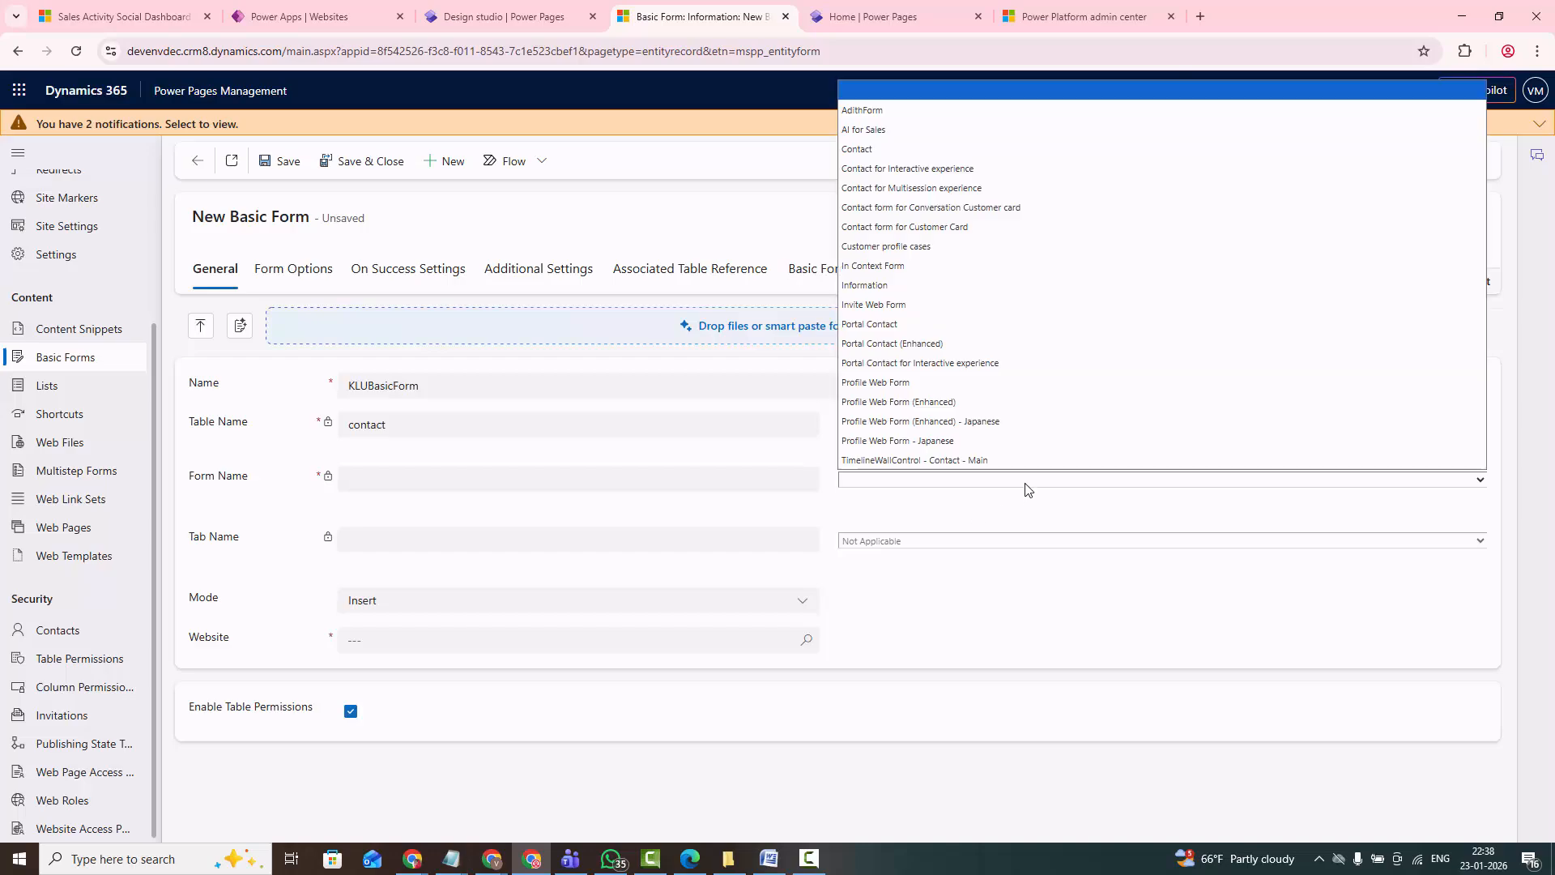
pyautogui.click(881, 111)
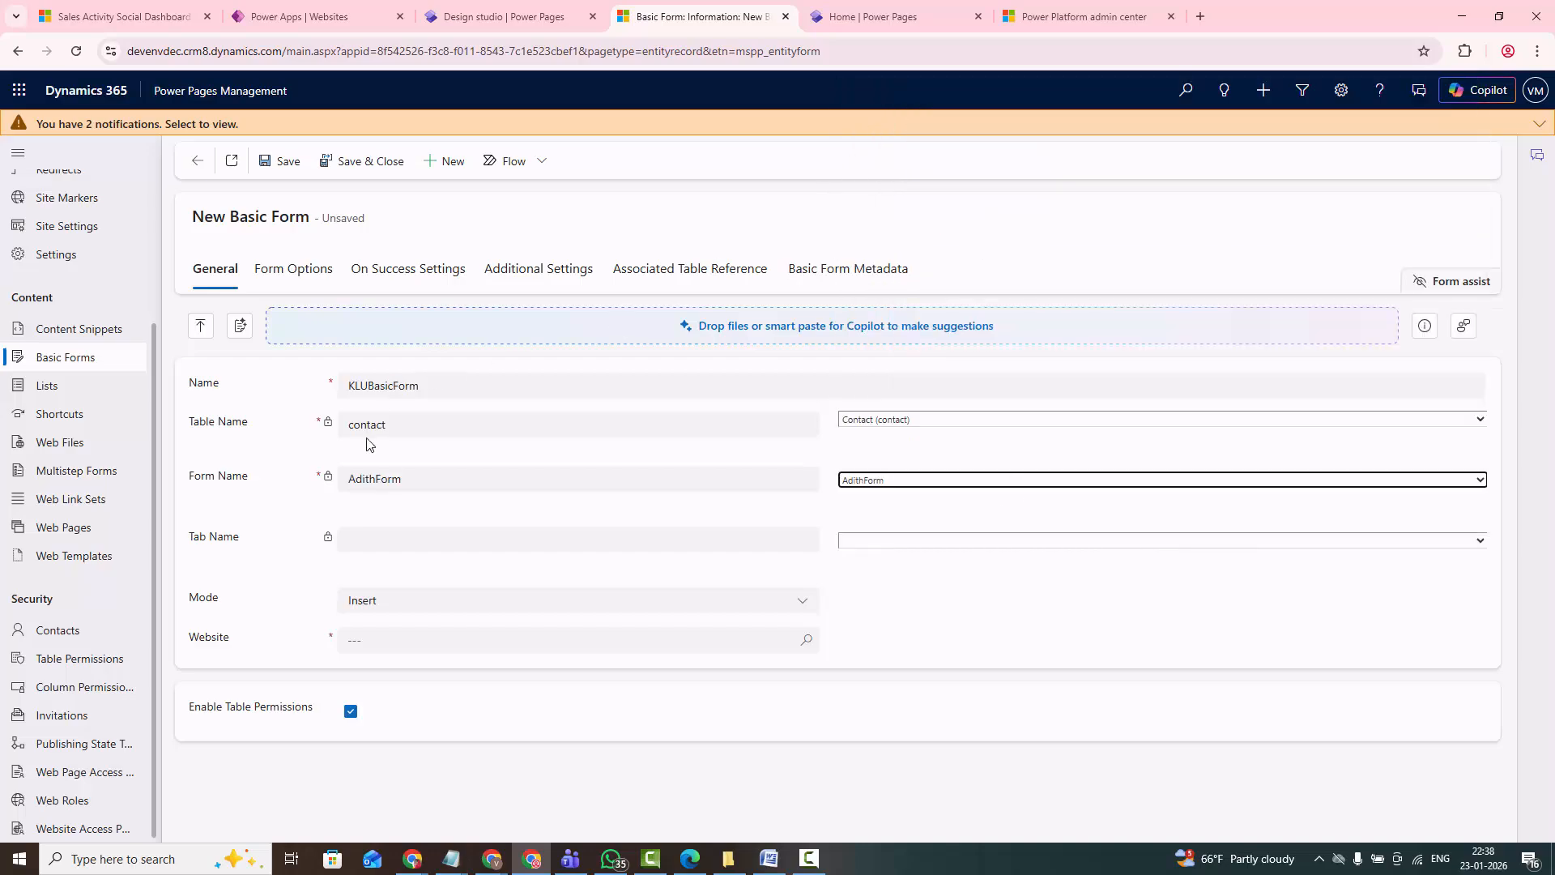
pyautogui.moveTo(395, 425); pyautogui.dragTo(338, 426)
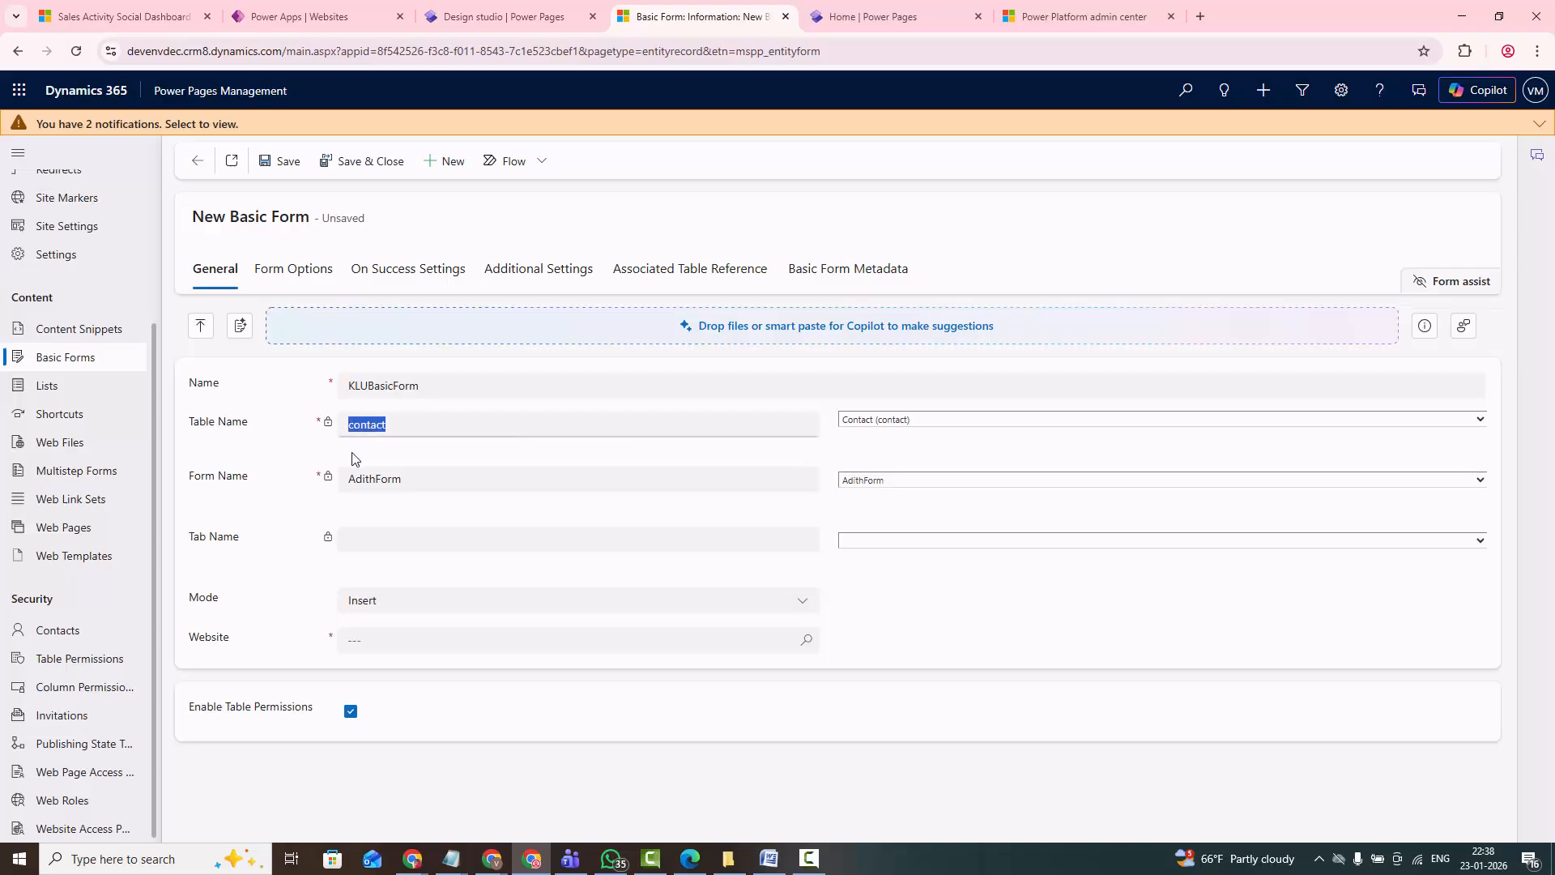
pyautogui.click(935, 485)
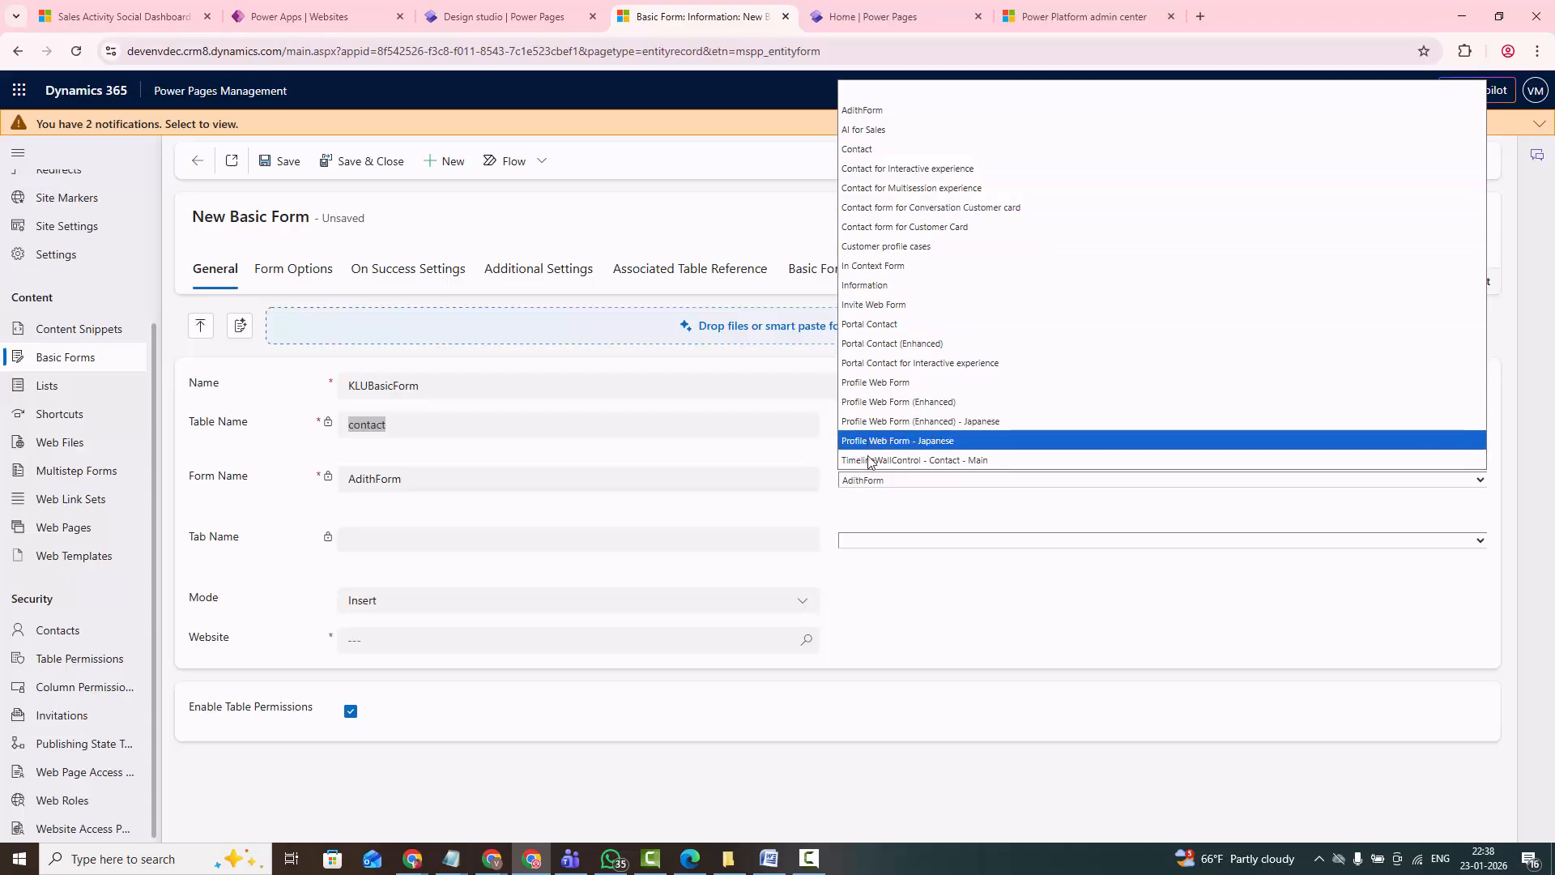
pyautogui.click(879, 112)
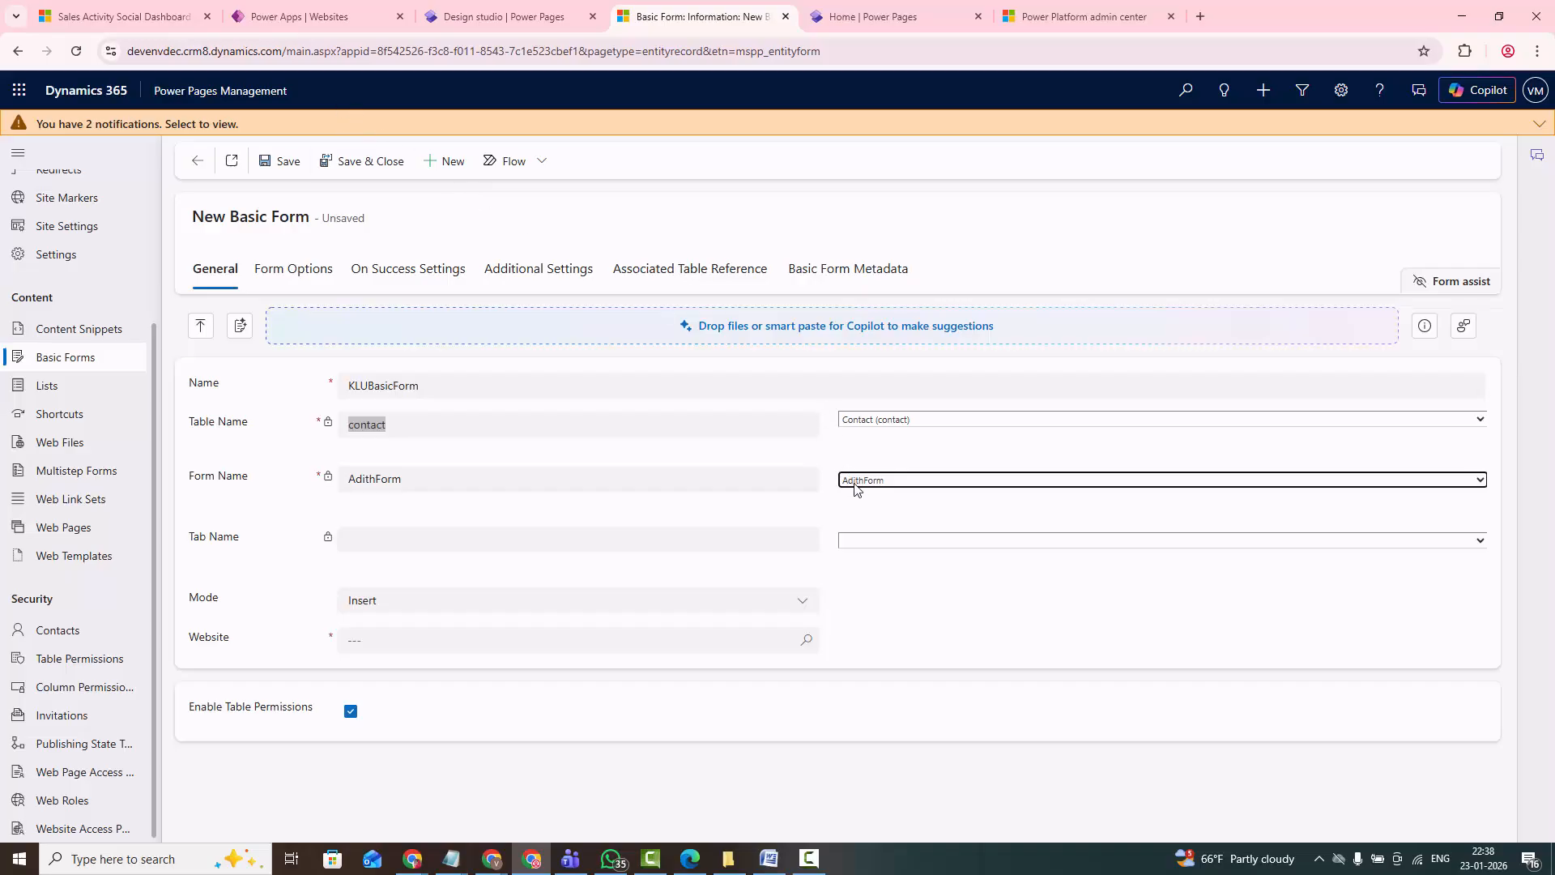
pyautogui.click(701, 454)
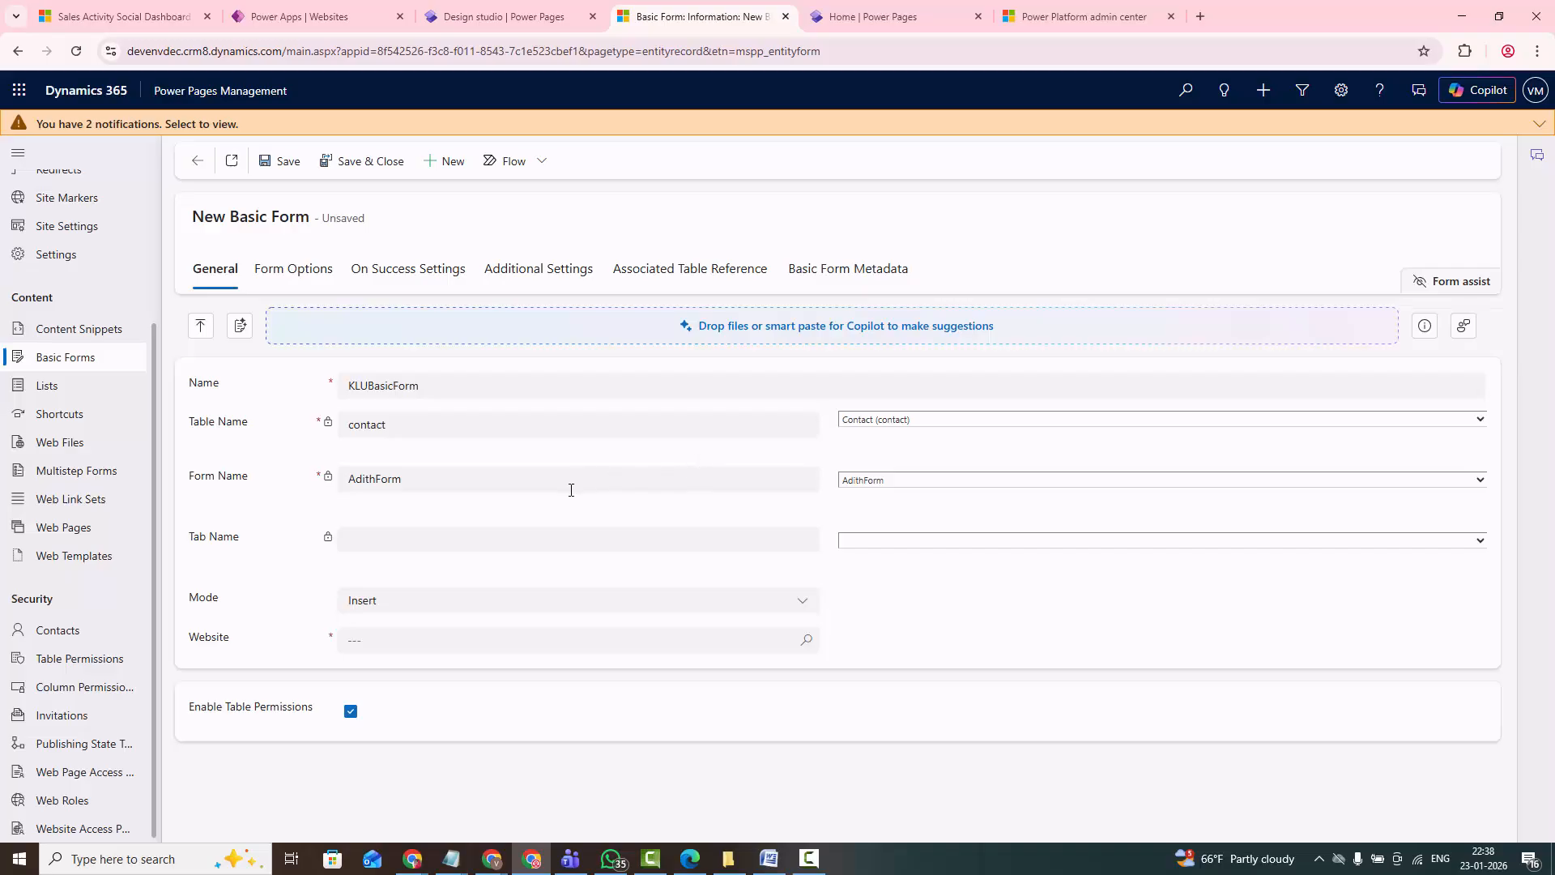
# - Select Summary as the basic form's tab and check the available Mode options
pyautogui.click(392, 544)
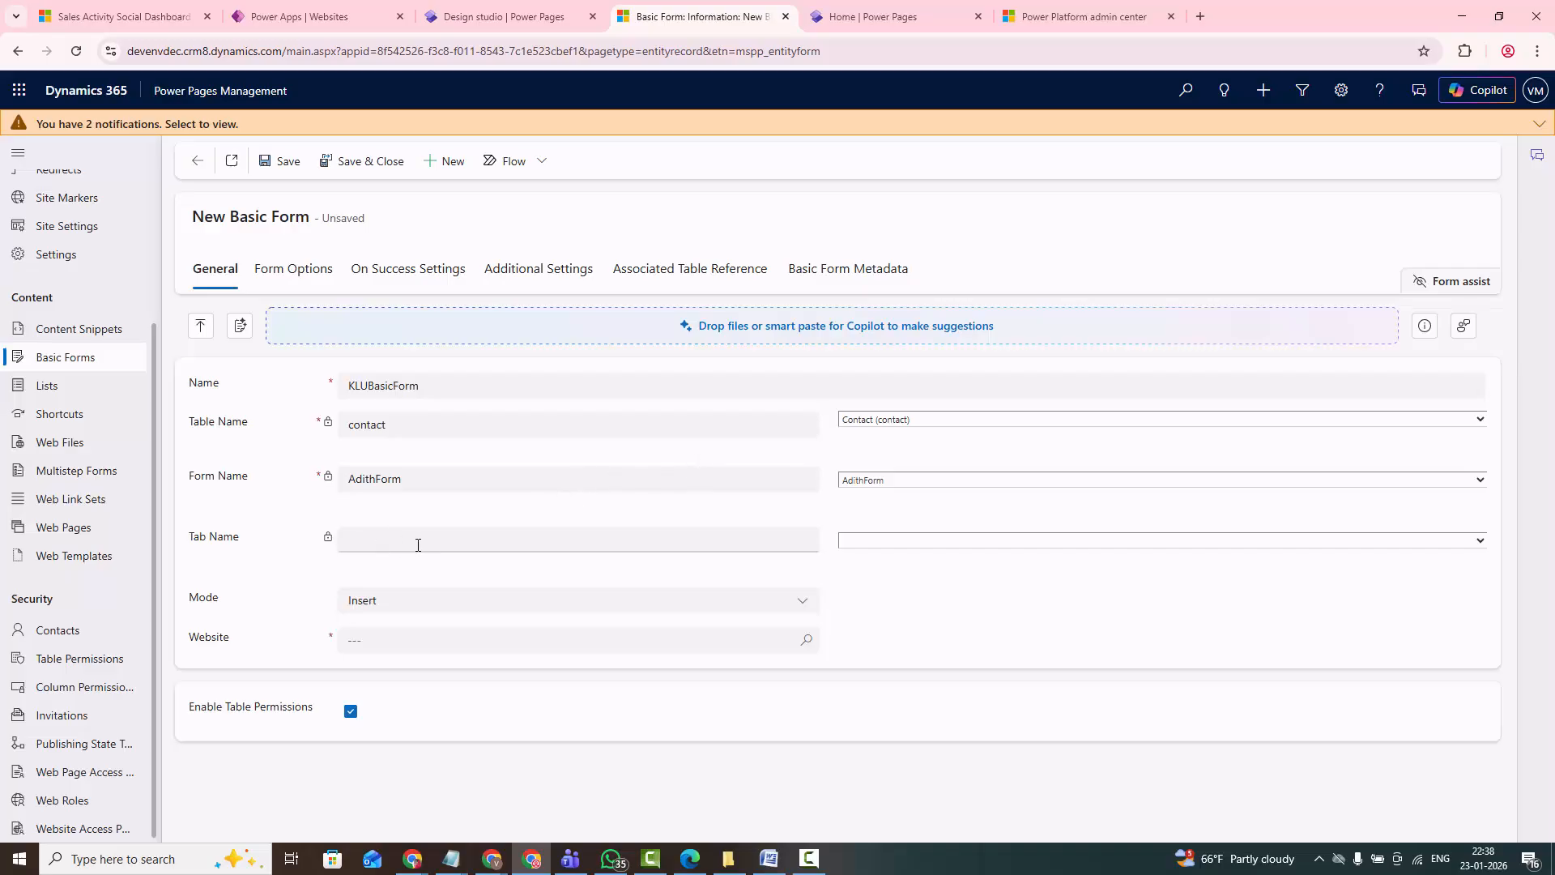
pyautogui.click(866, 543)
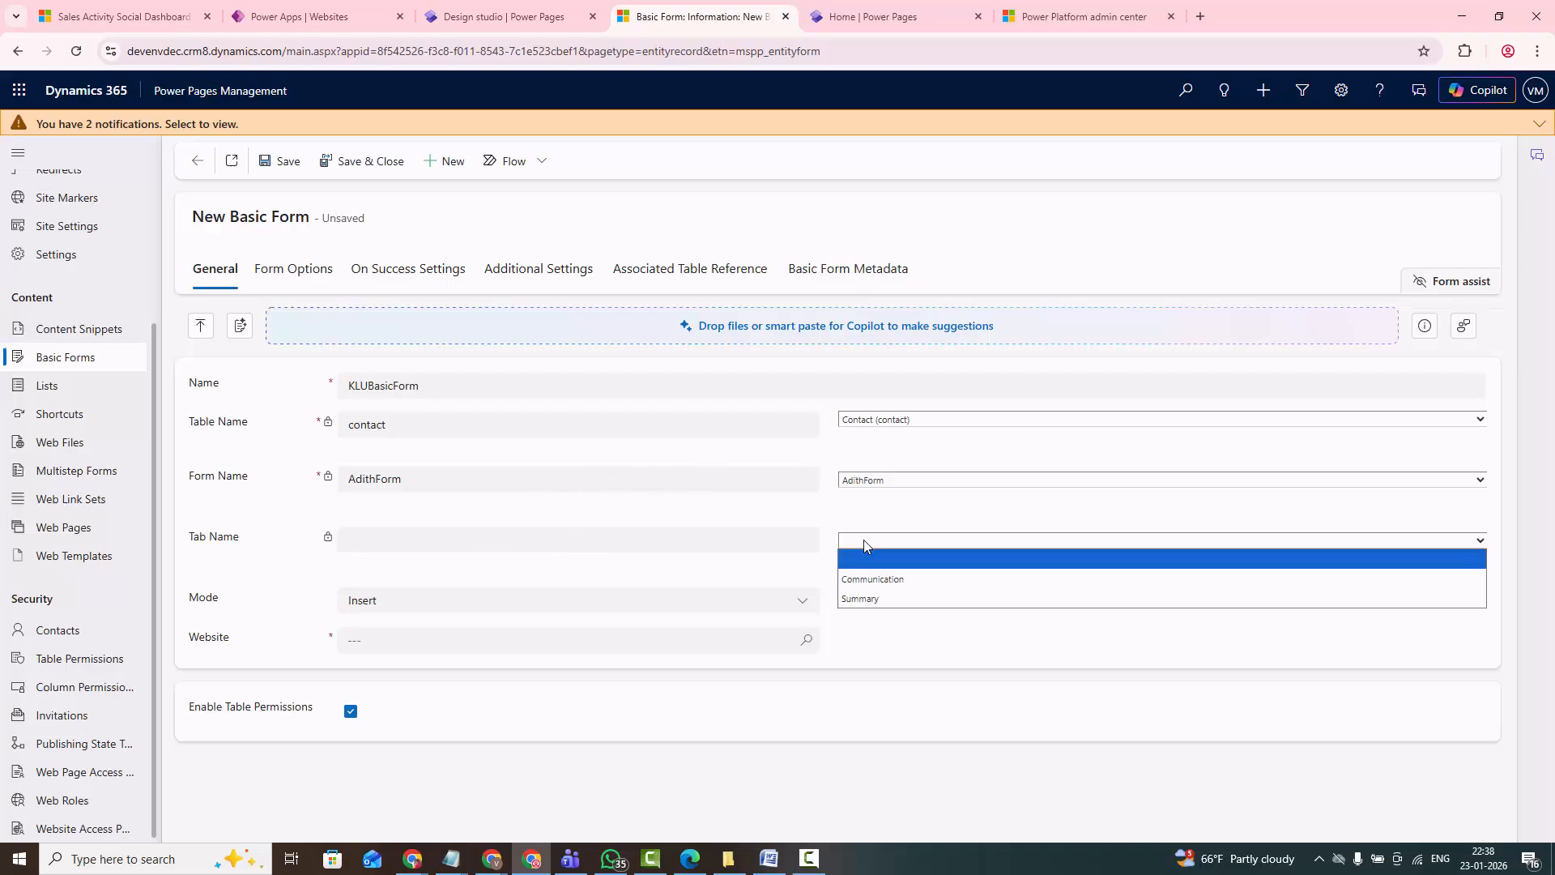
pyautogui.click(878, 600)
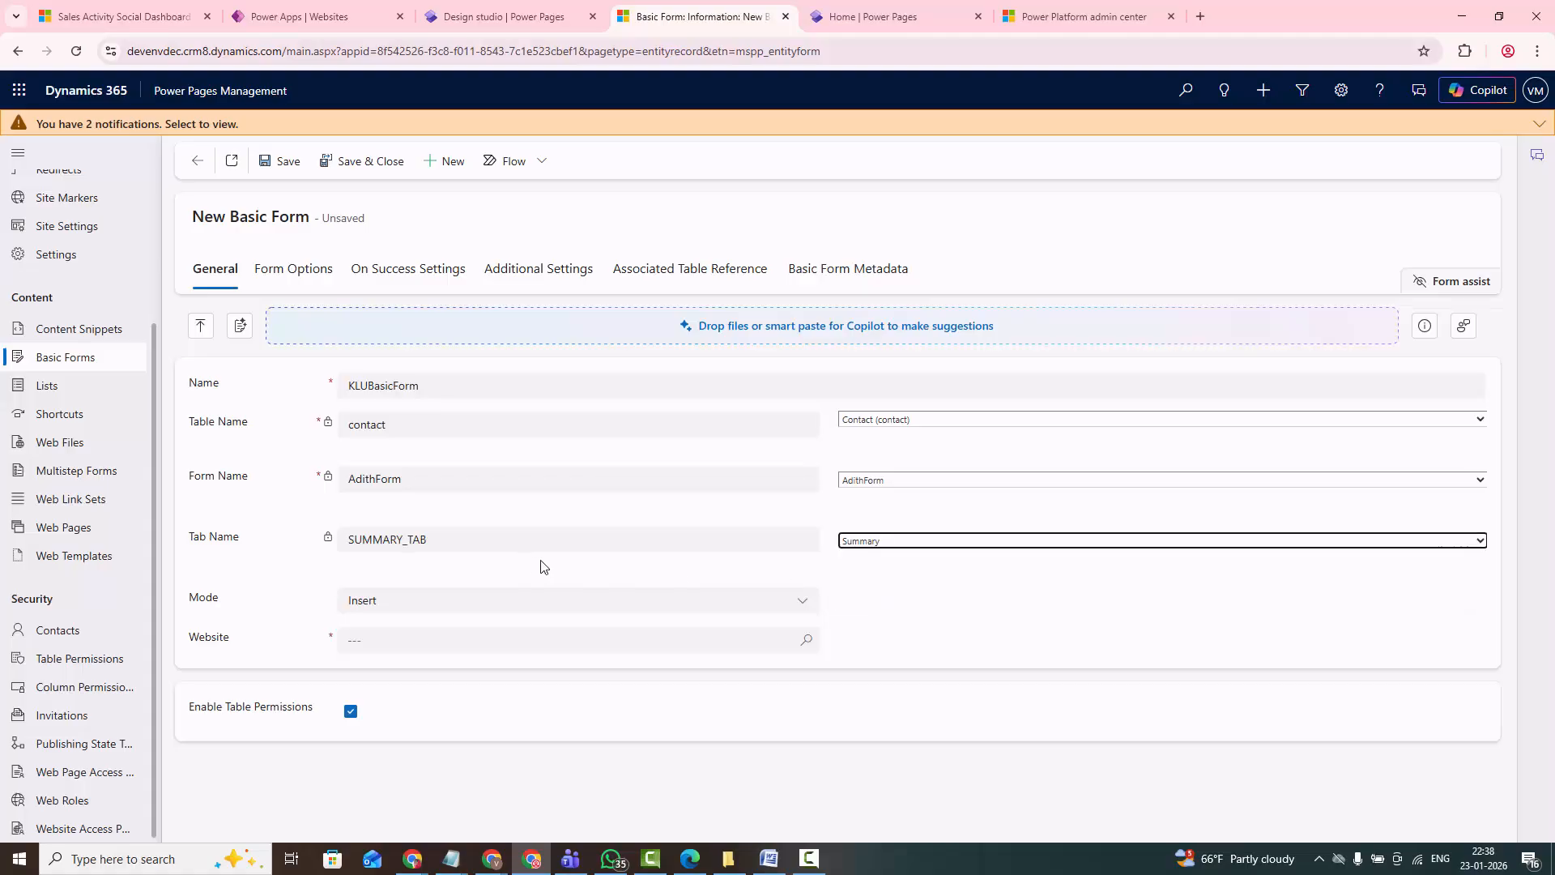
pyautogui.click(370, 606)
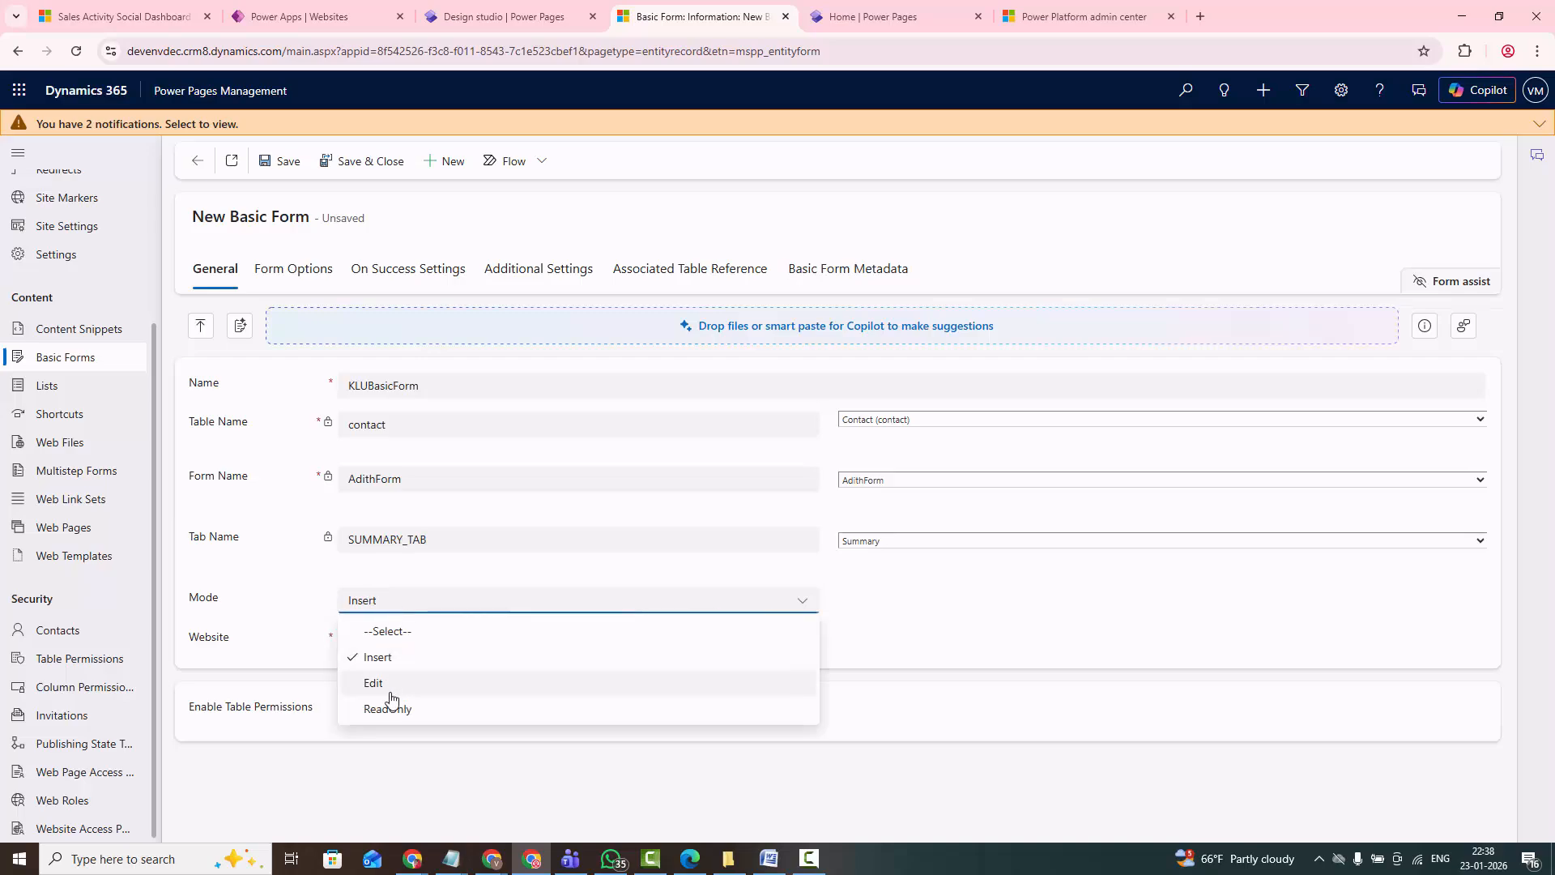
pyautogui.click(270, 591)
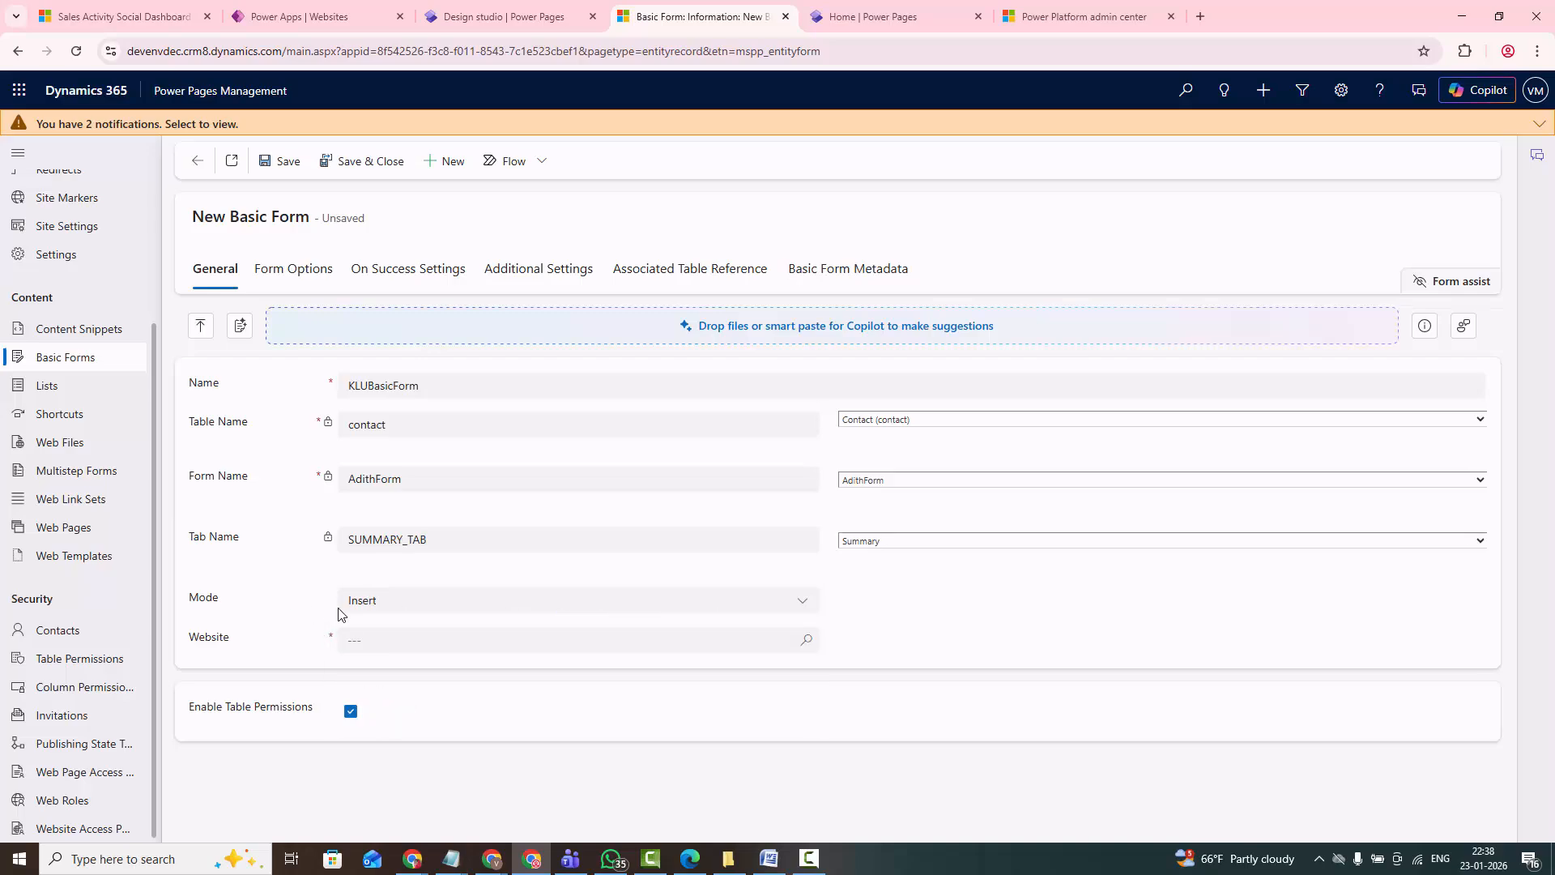
# - Rename the basic form as KLUBasicForm-Insert and assign it to the KLUniversity website
pyautogui.click(373, 637)
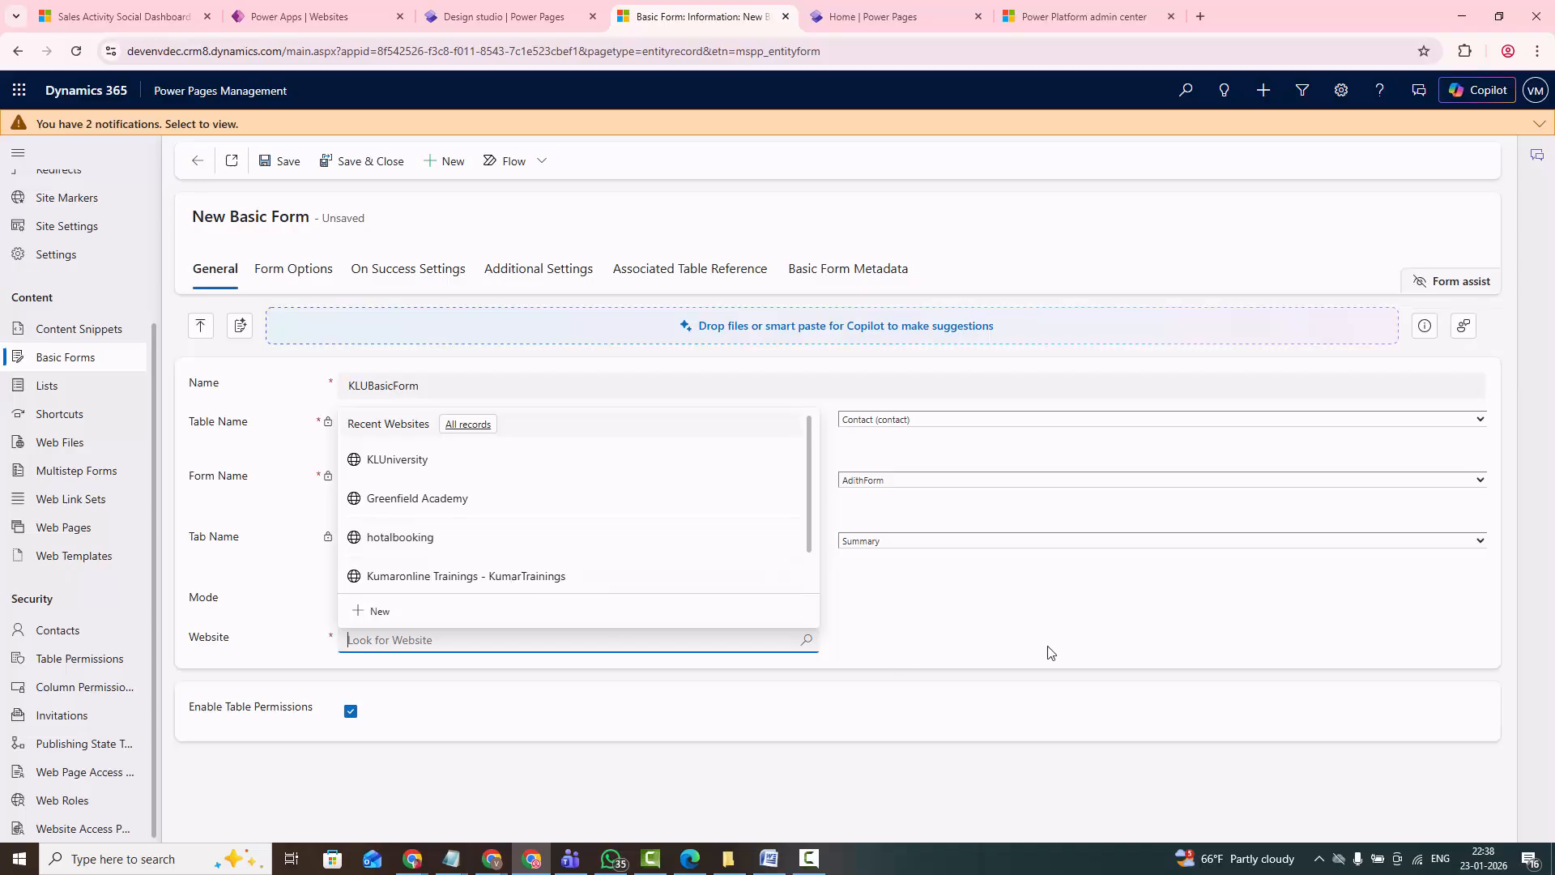
pyautogui.click(988, 648)
pyautogui.click(440, 381)
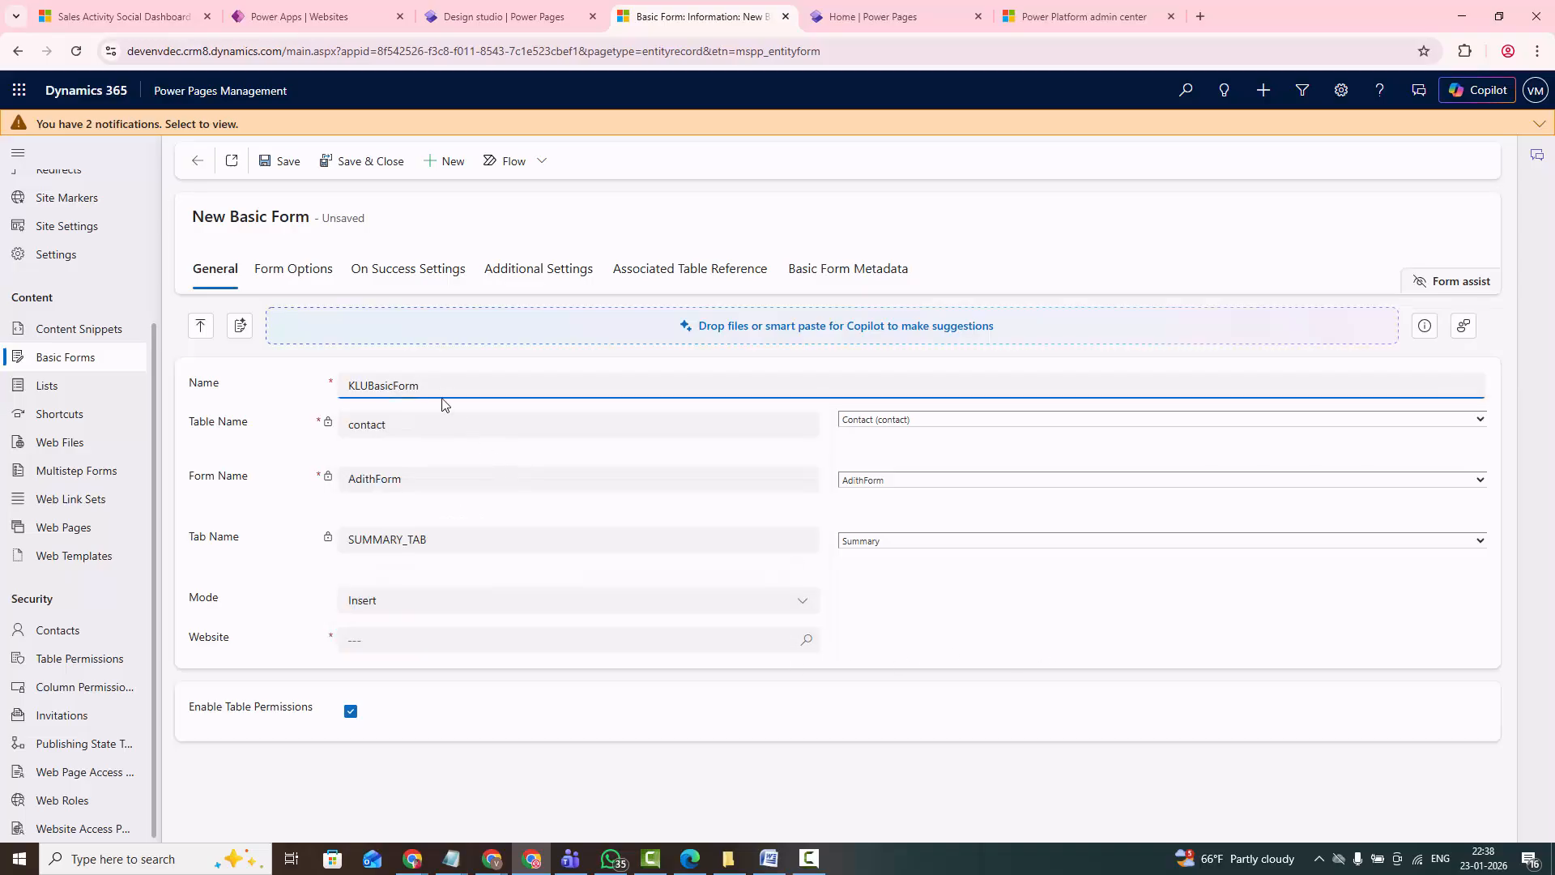
pyautogui.write('-Insert')
pyautogui.click(389, 640)
pyautogui.click(385, 461)
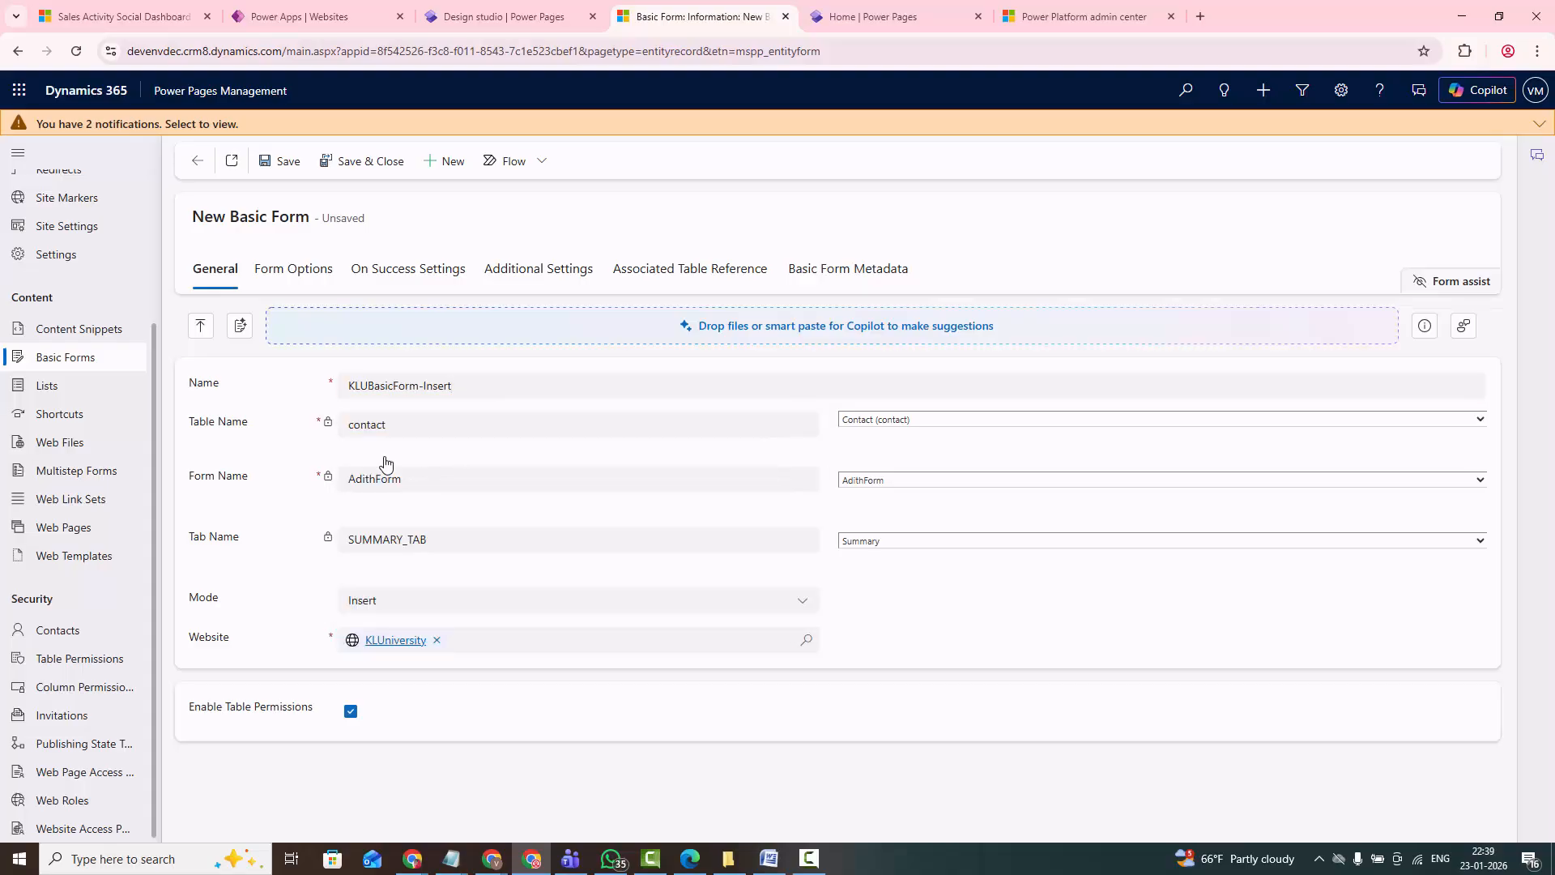
# - Review the basic form's name and its Mode choices, and save the record
pyautogui.moveTo(452, 386); pyautogui.dragTo(343, 379)
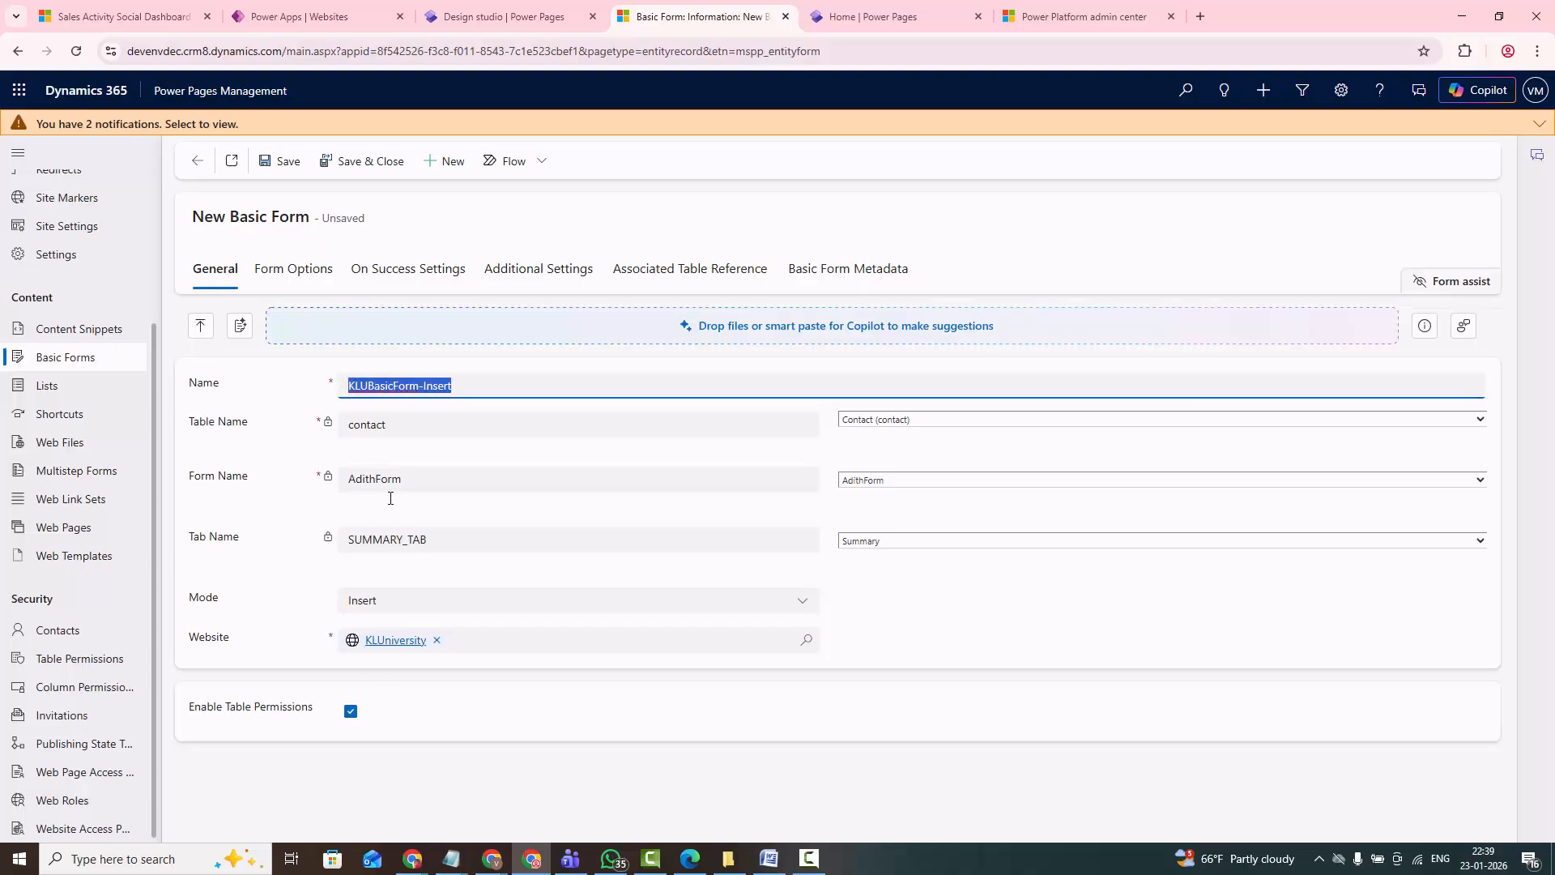
pyautogui.click(745, 616)
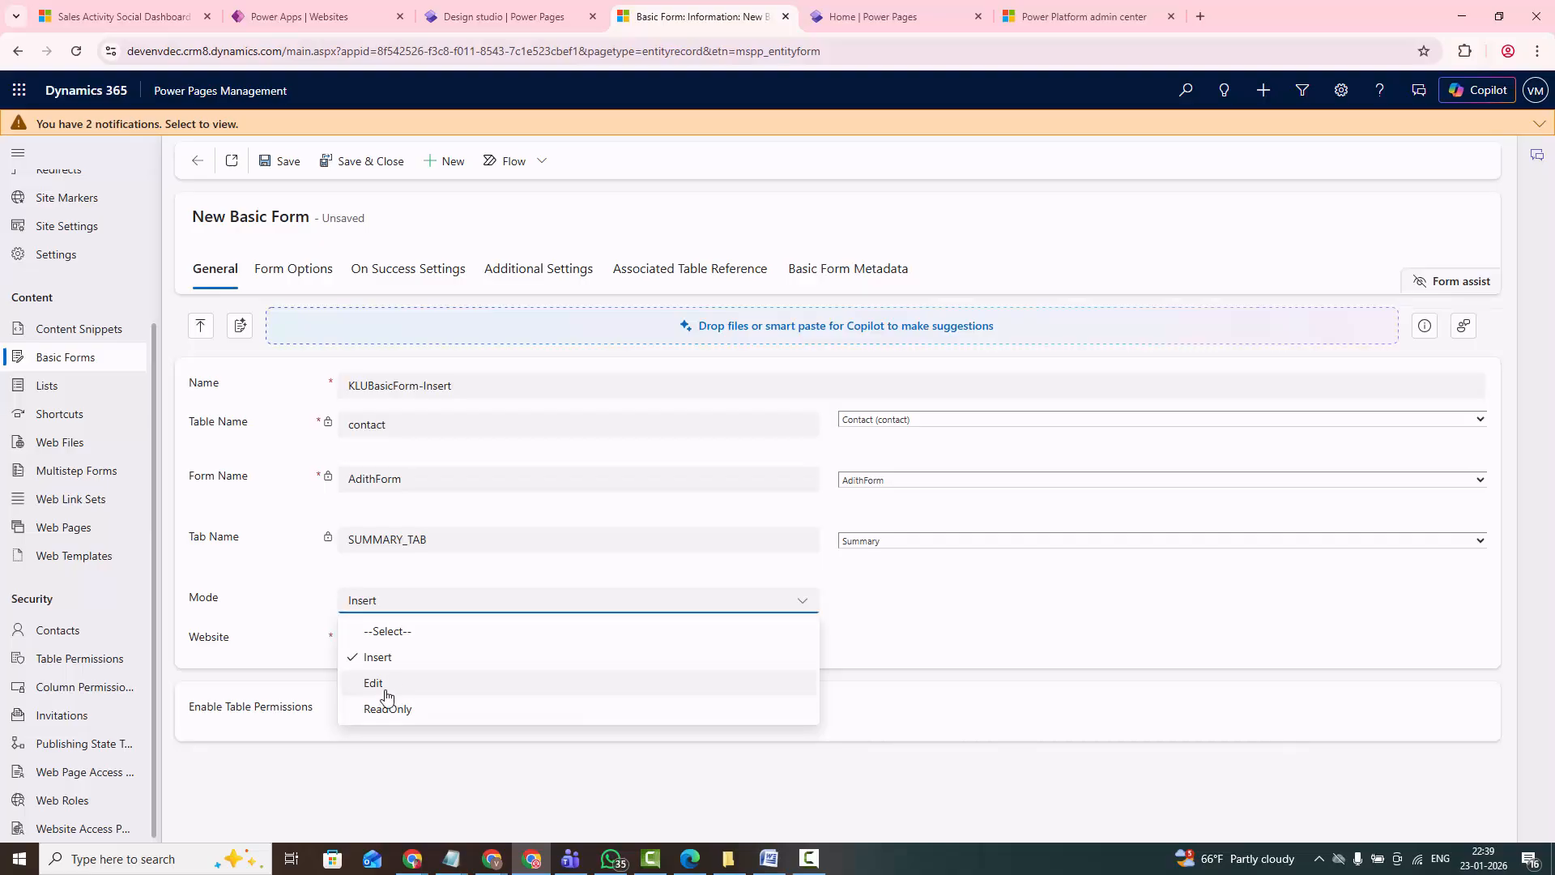
pyautogui.click(923, 609)
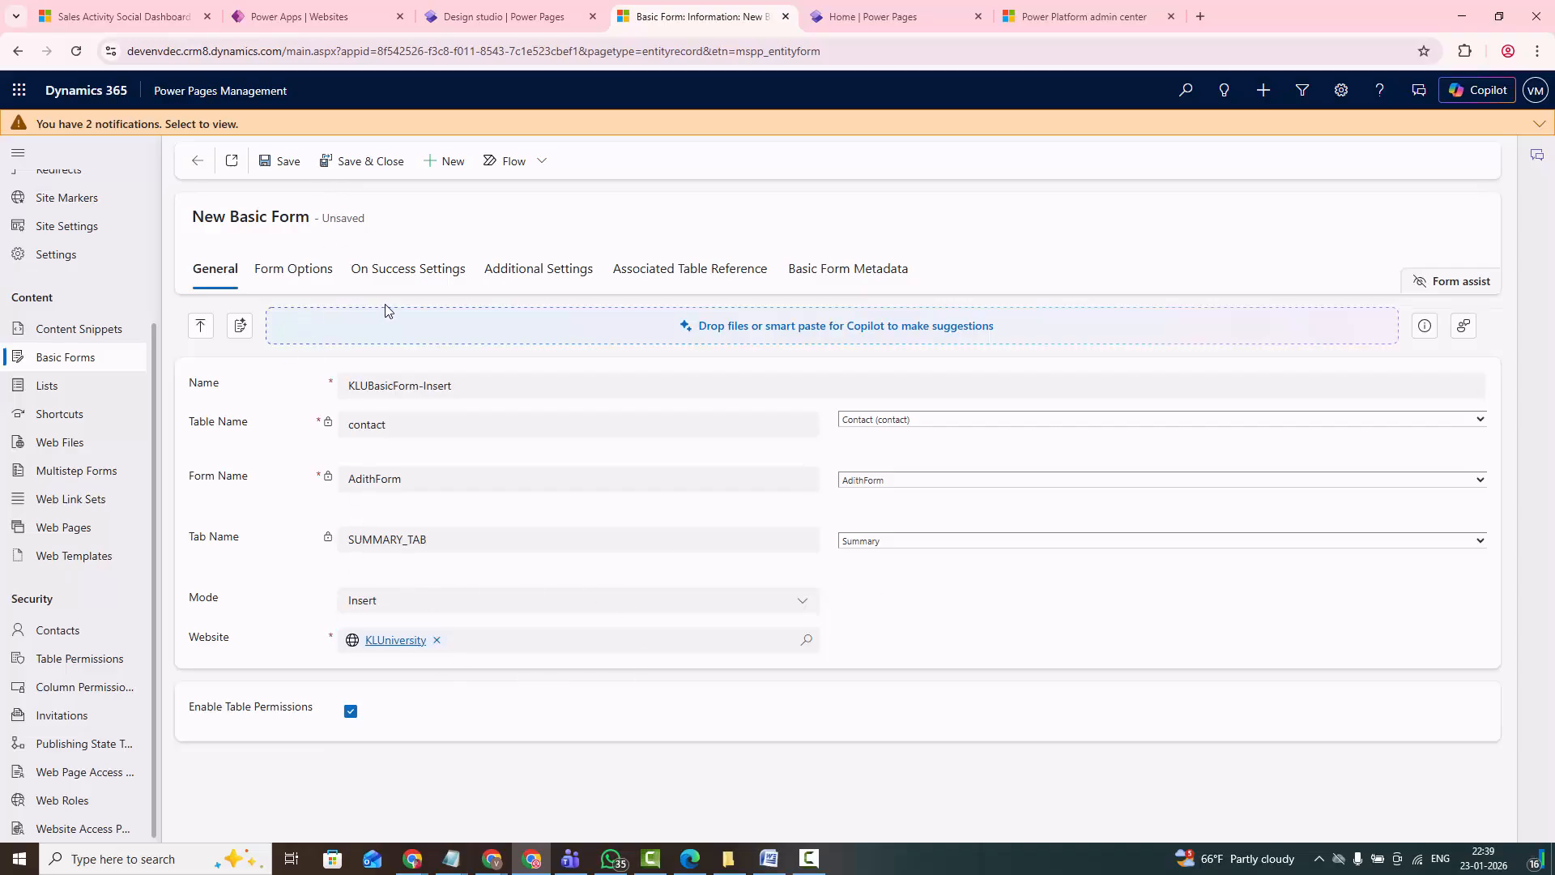
pyautogui.click(277, 166)
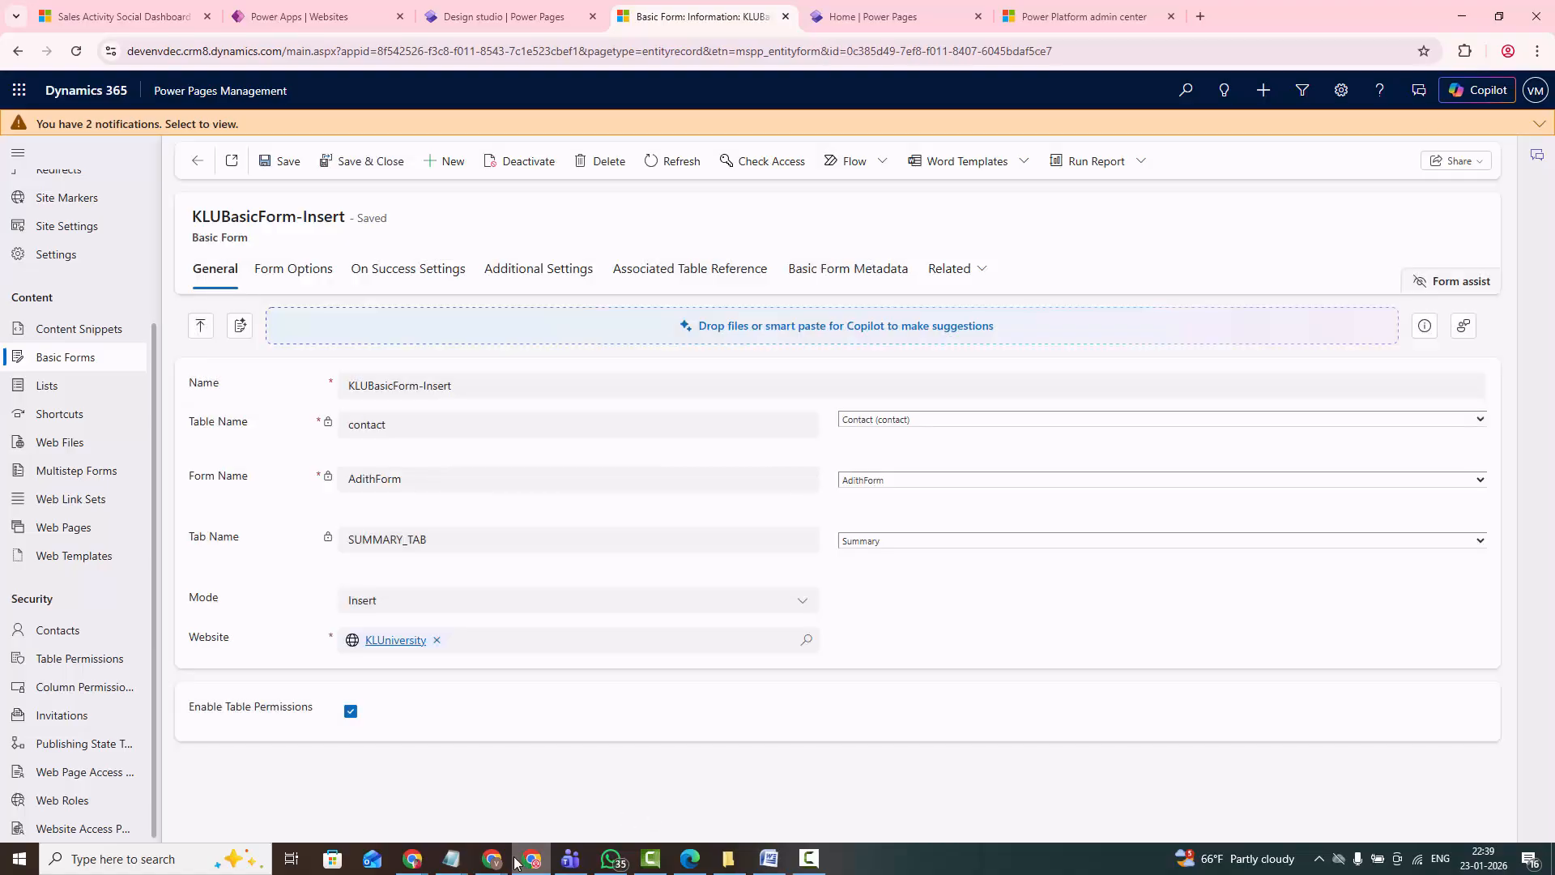
# - Switch to Notepad, review the Lists topic under Power Pages Management, and minimize the notes
pyautogui.click(454, 860)
pyautogui.click(594, 794)
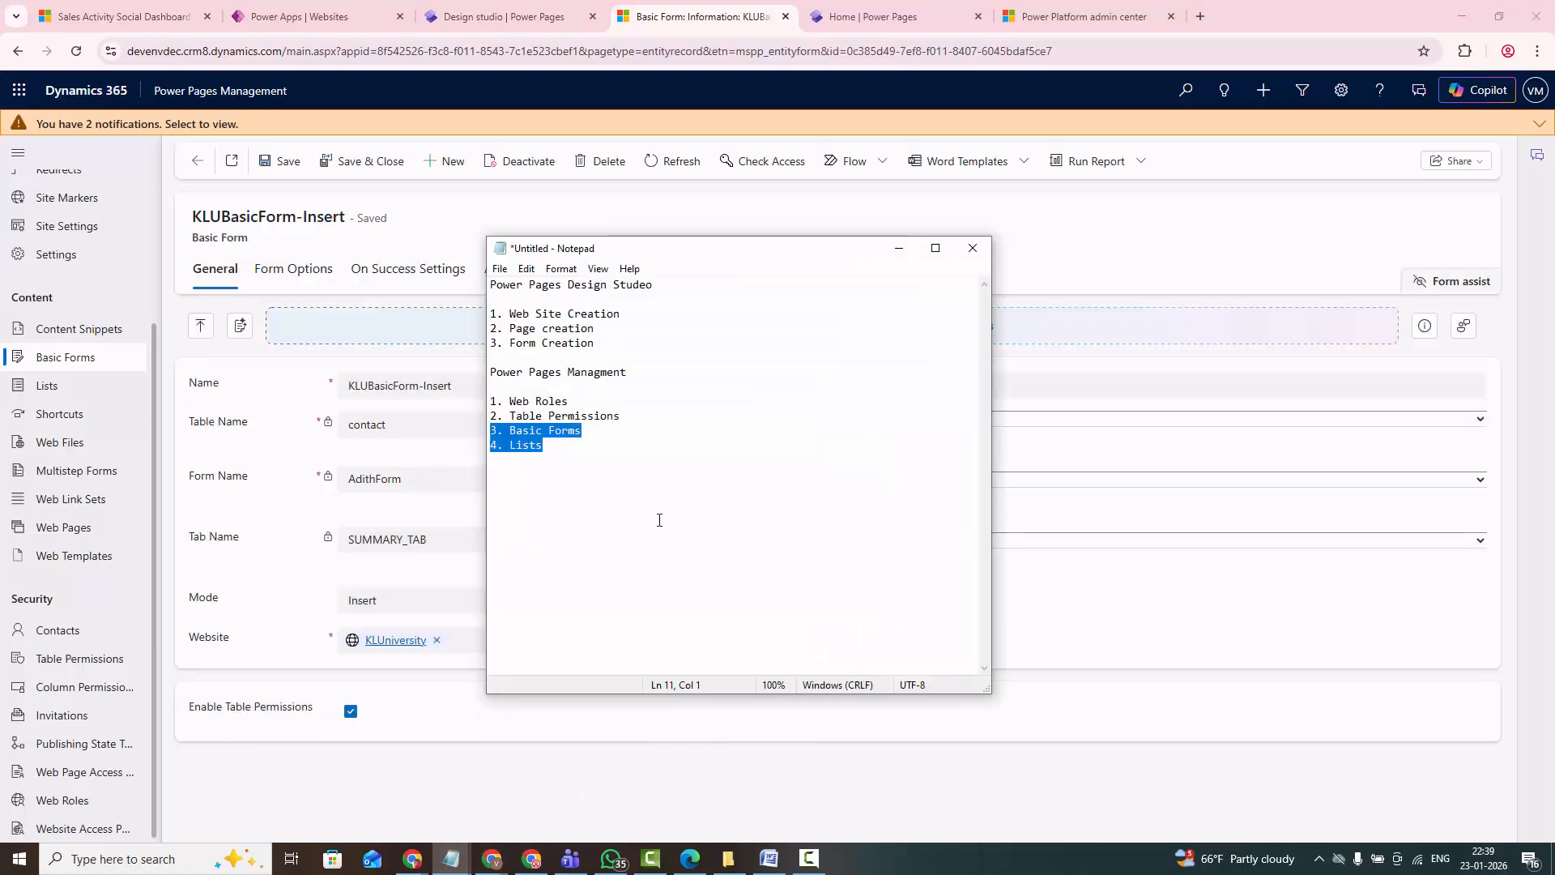
pyautogui.click(579, 460)
pyautogui.moveTo(512, 435)
pyautogui.mouseDown()
pyautogui.moveTo(583, 435)
pyautogui.moveTo(503, 447)
pyautogui.mouseUp()
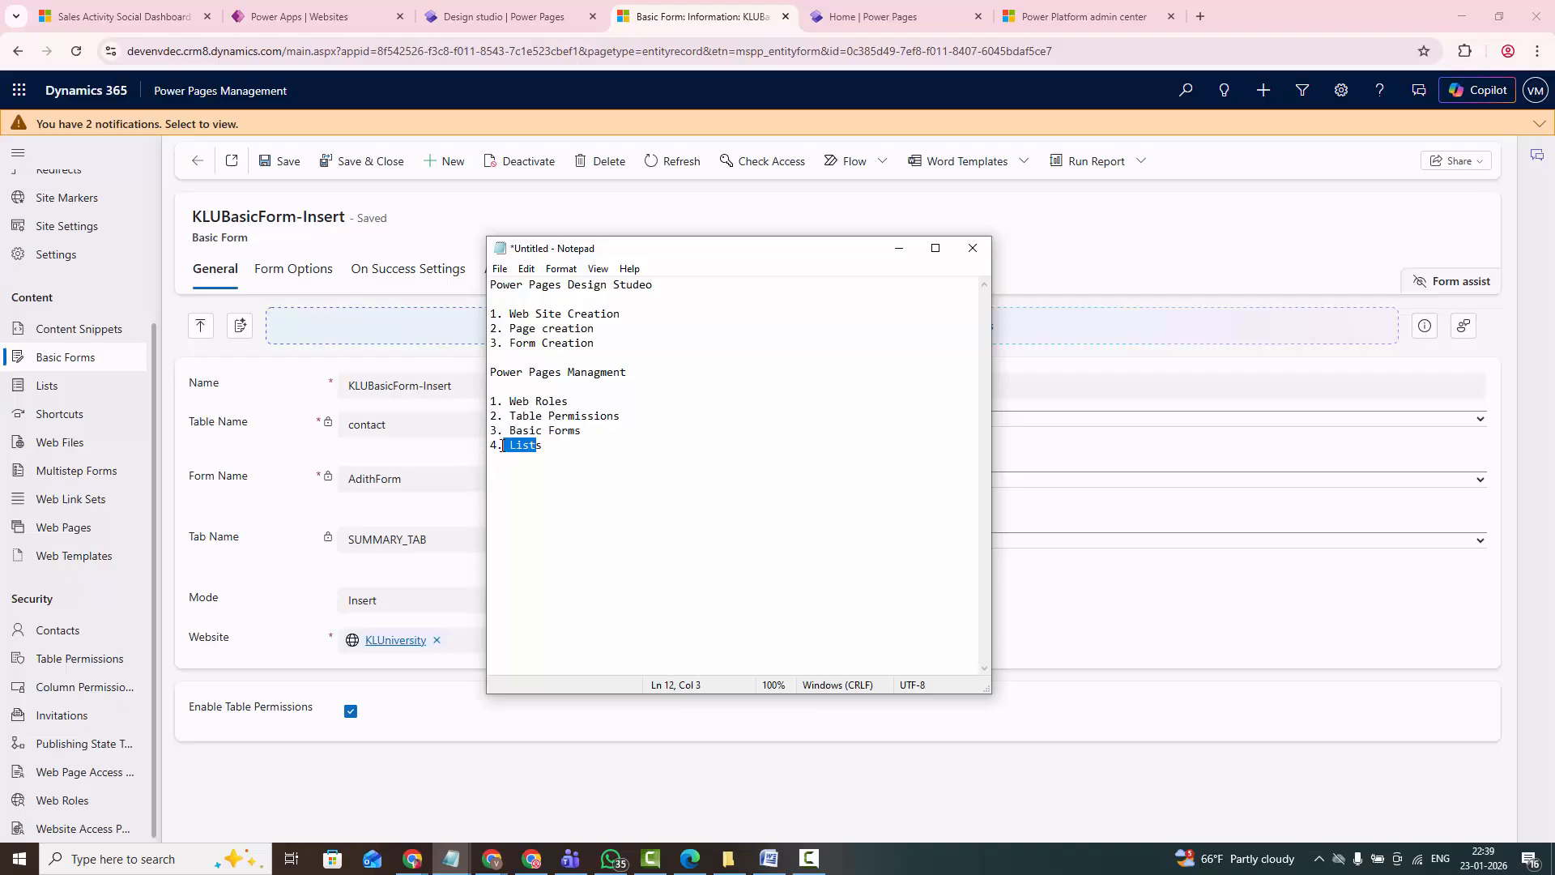
pyautogui.click(898, 248)
# - Create a new list record in Power Pages Management and name it KLUList
pyautogui.click(49, 389)
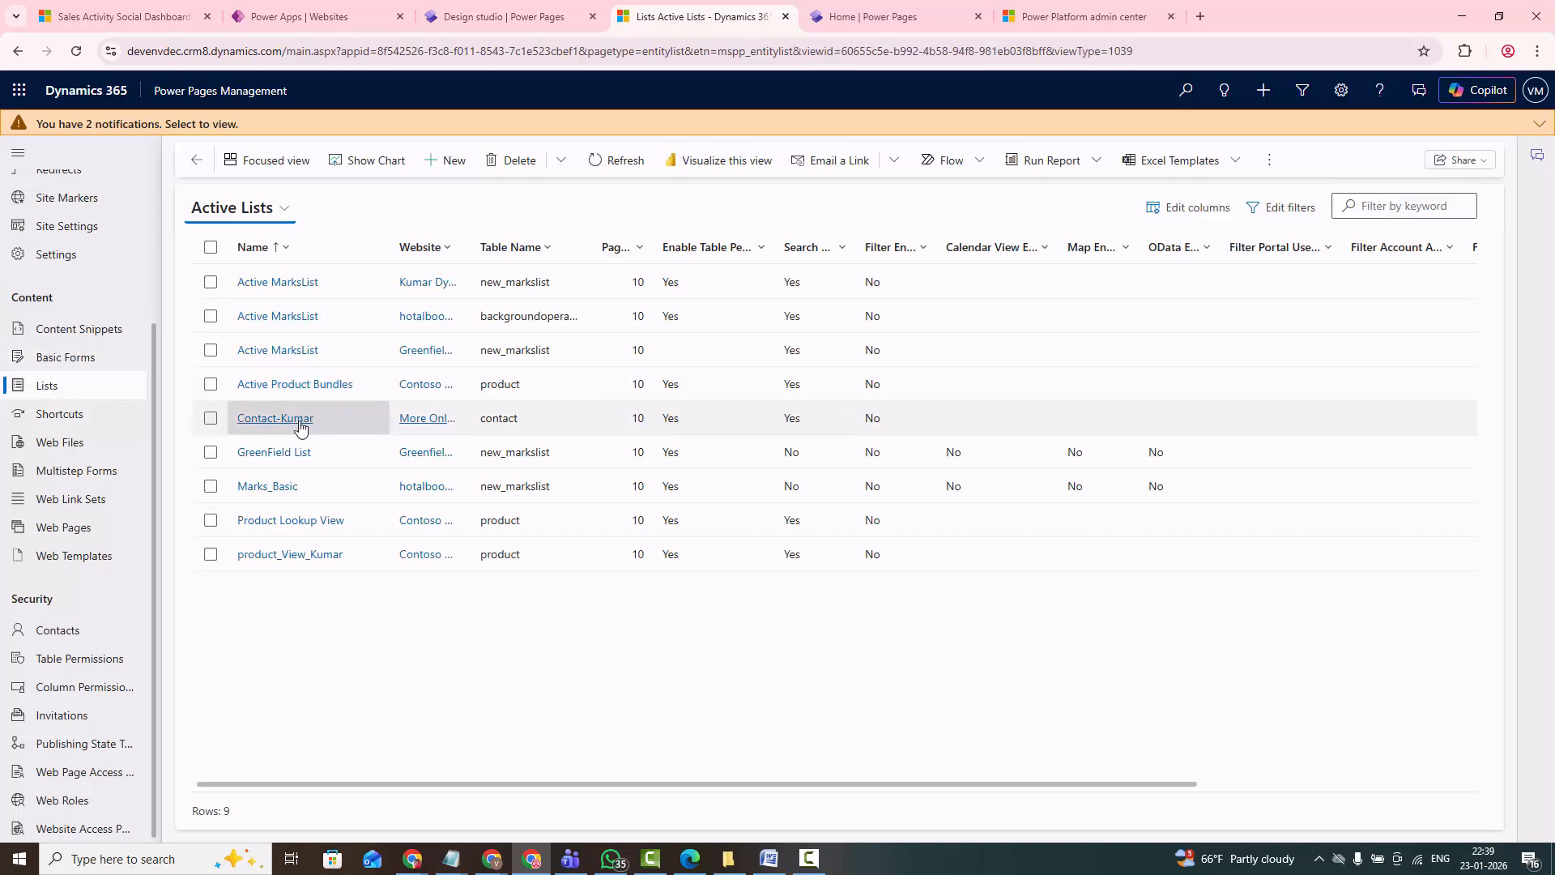
pyautogui.click(442, 162)
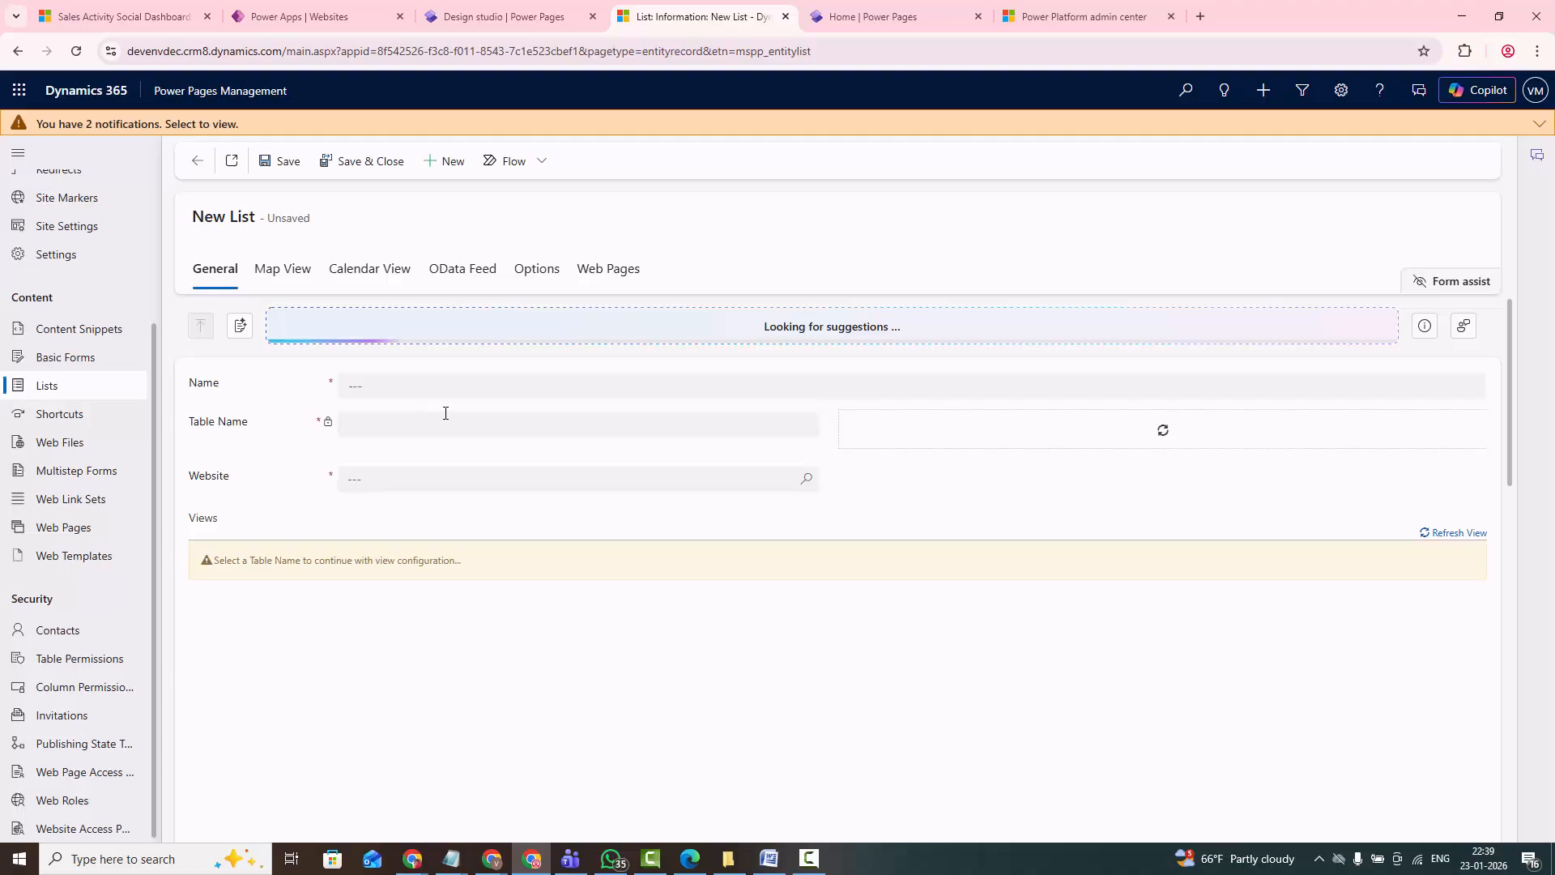
pyautogui.click(403, 394)
pyautogui.write('K')
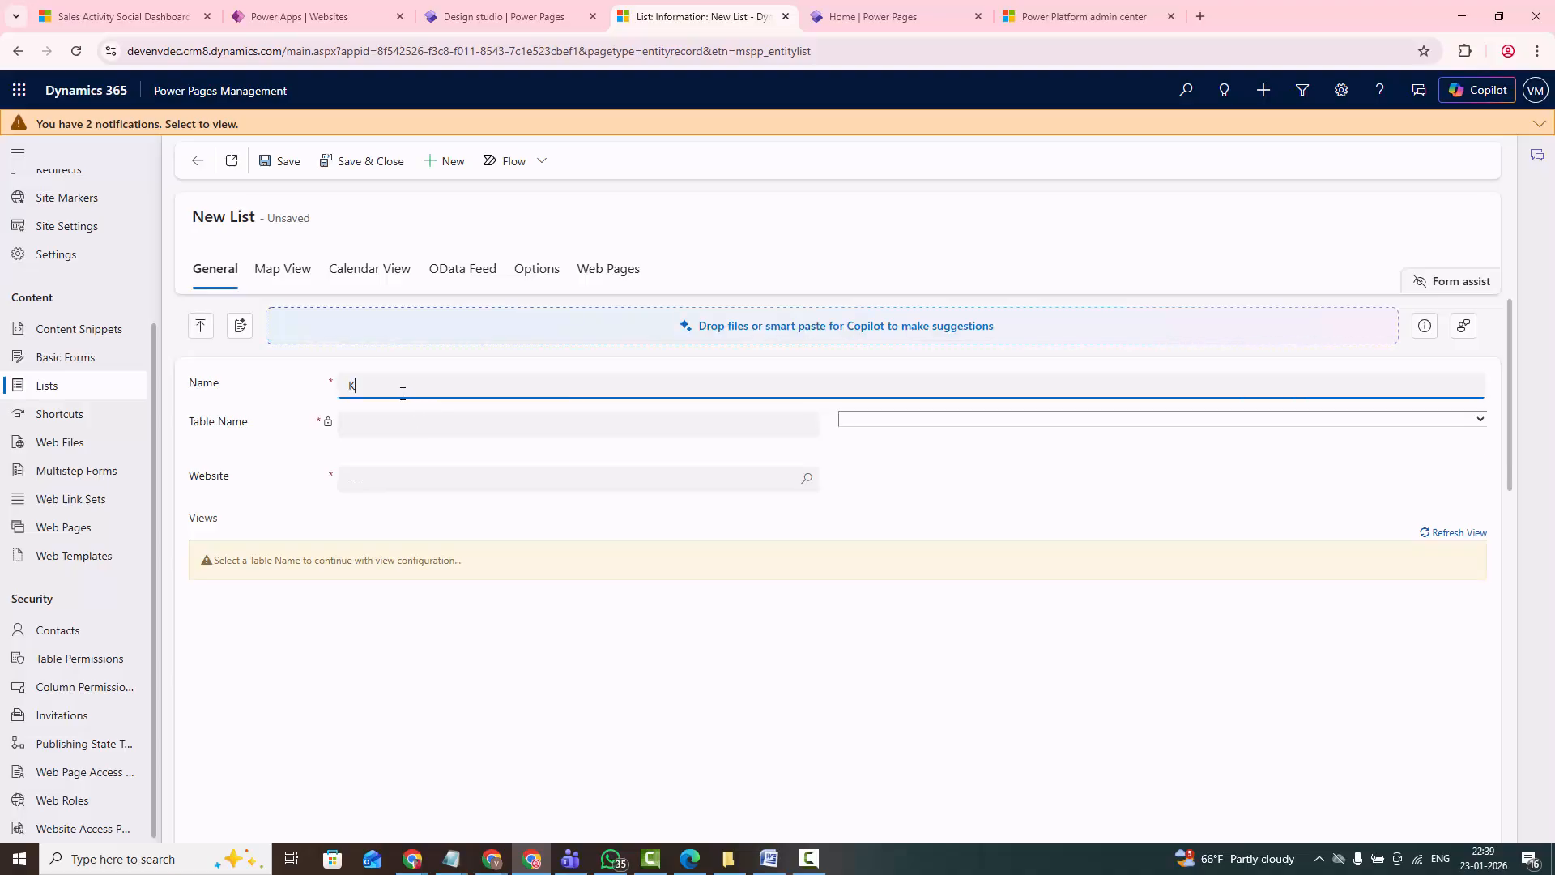
pyautogui.write('LUList')
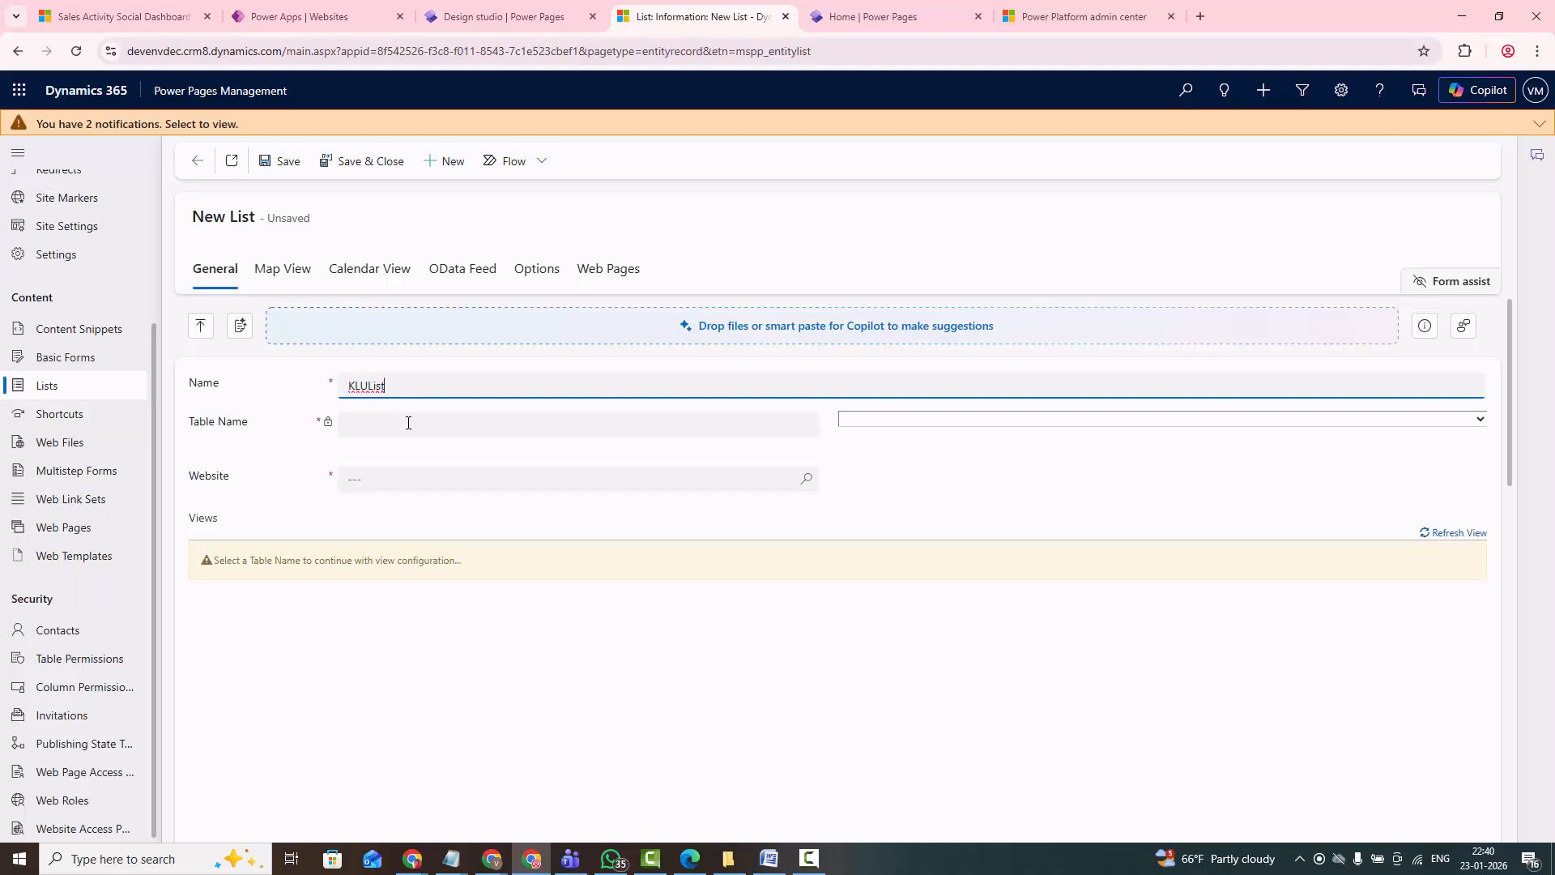
# - Set the KLUList table to Contact (contact), assign the KLUniversity website, and save the list record
pyautogui.click(408, 423)
pyautogui.click(985, 419)
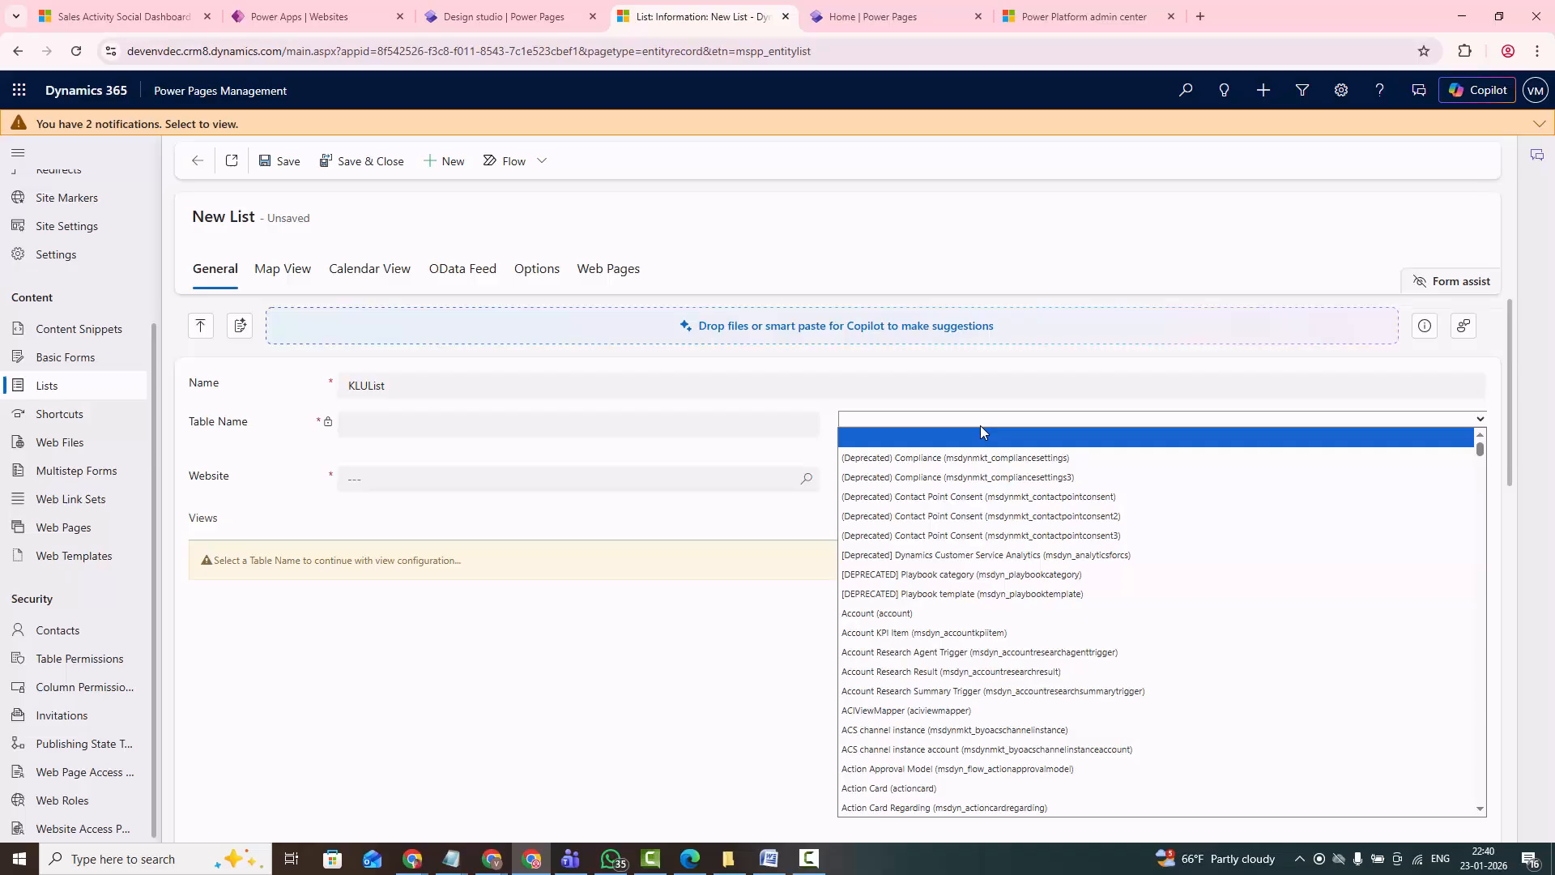
pyautogui.write('configuration)')
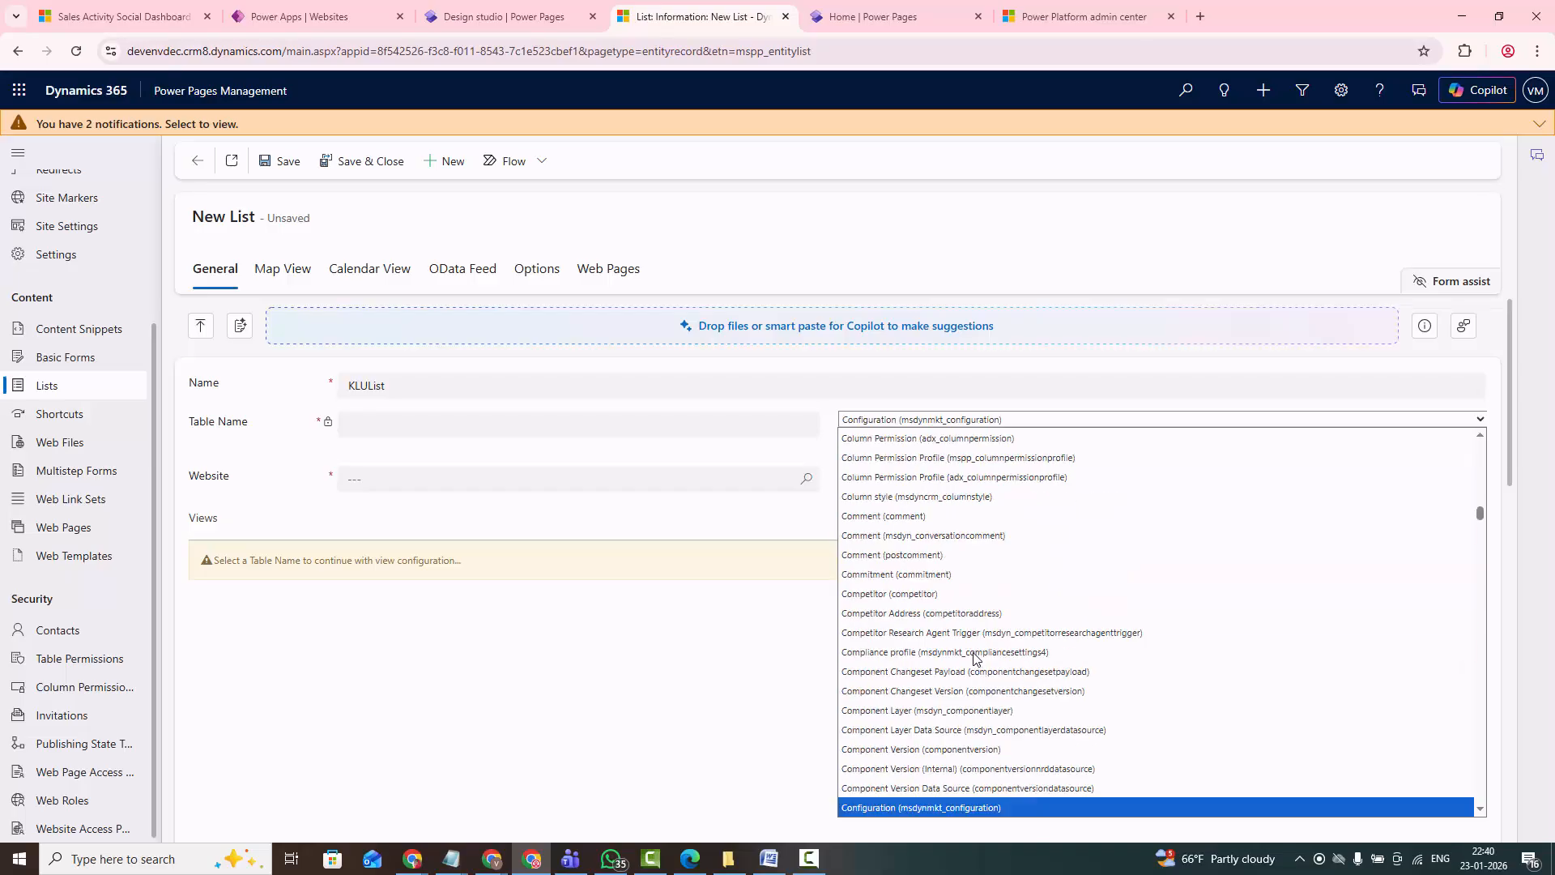
pyautogui.scroll(-4, 994, 700)
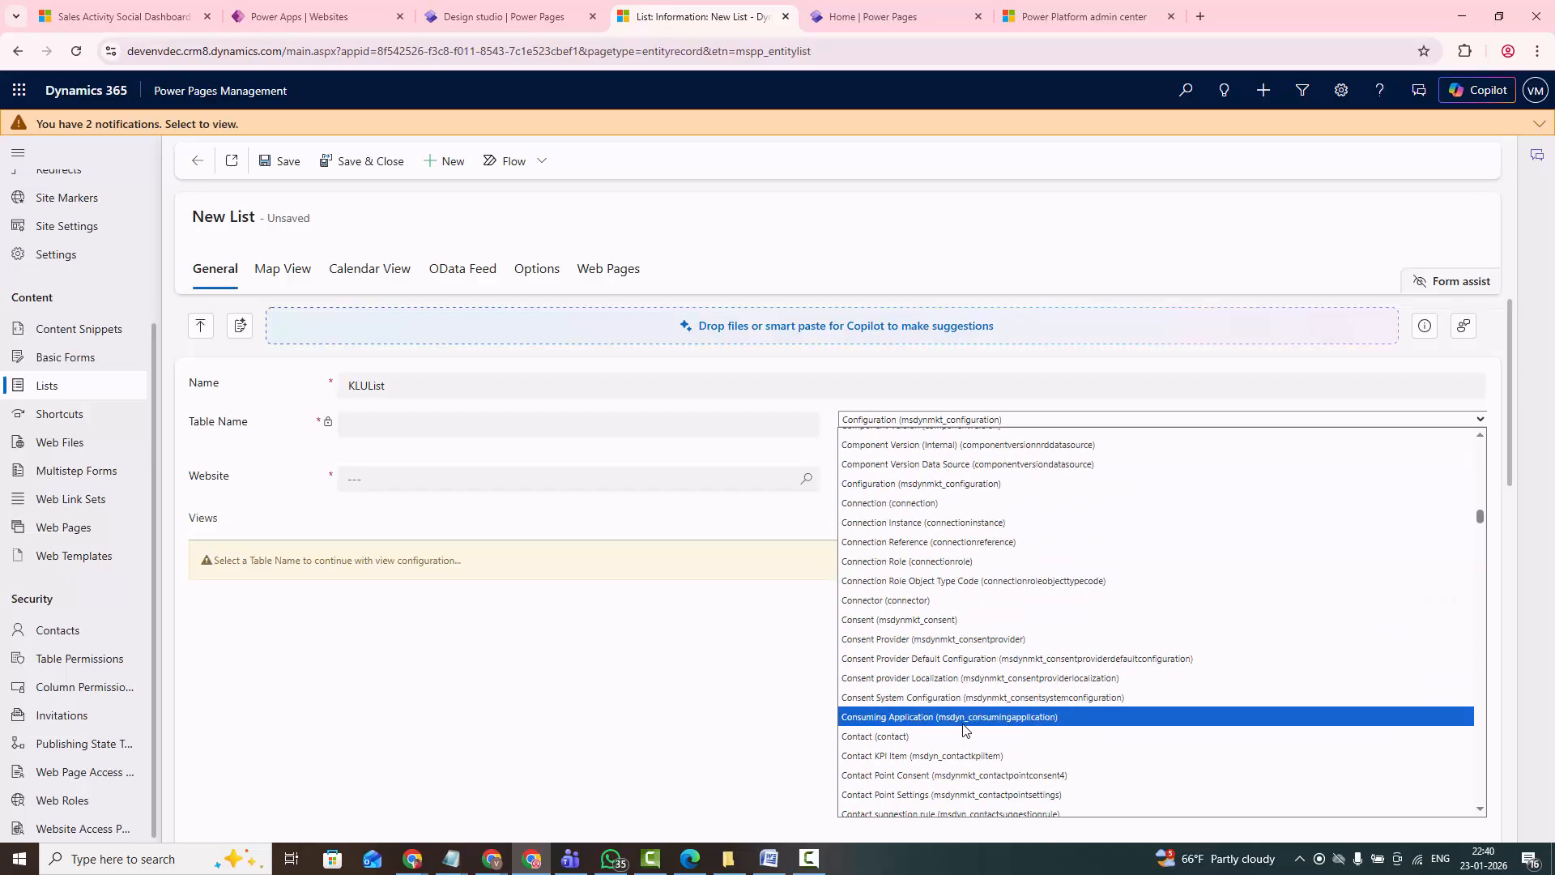
pyautogui.click(949, 736)
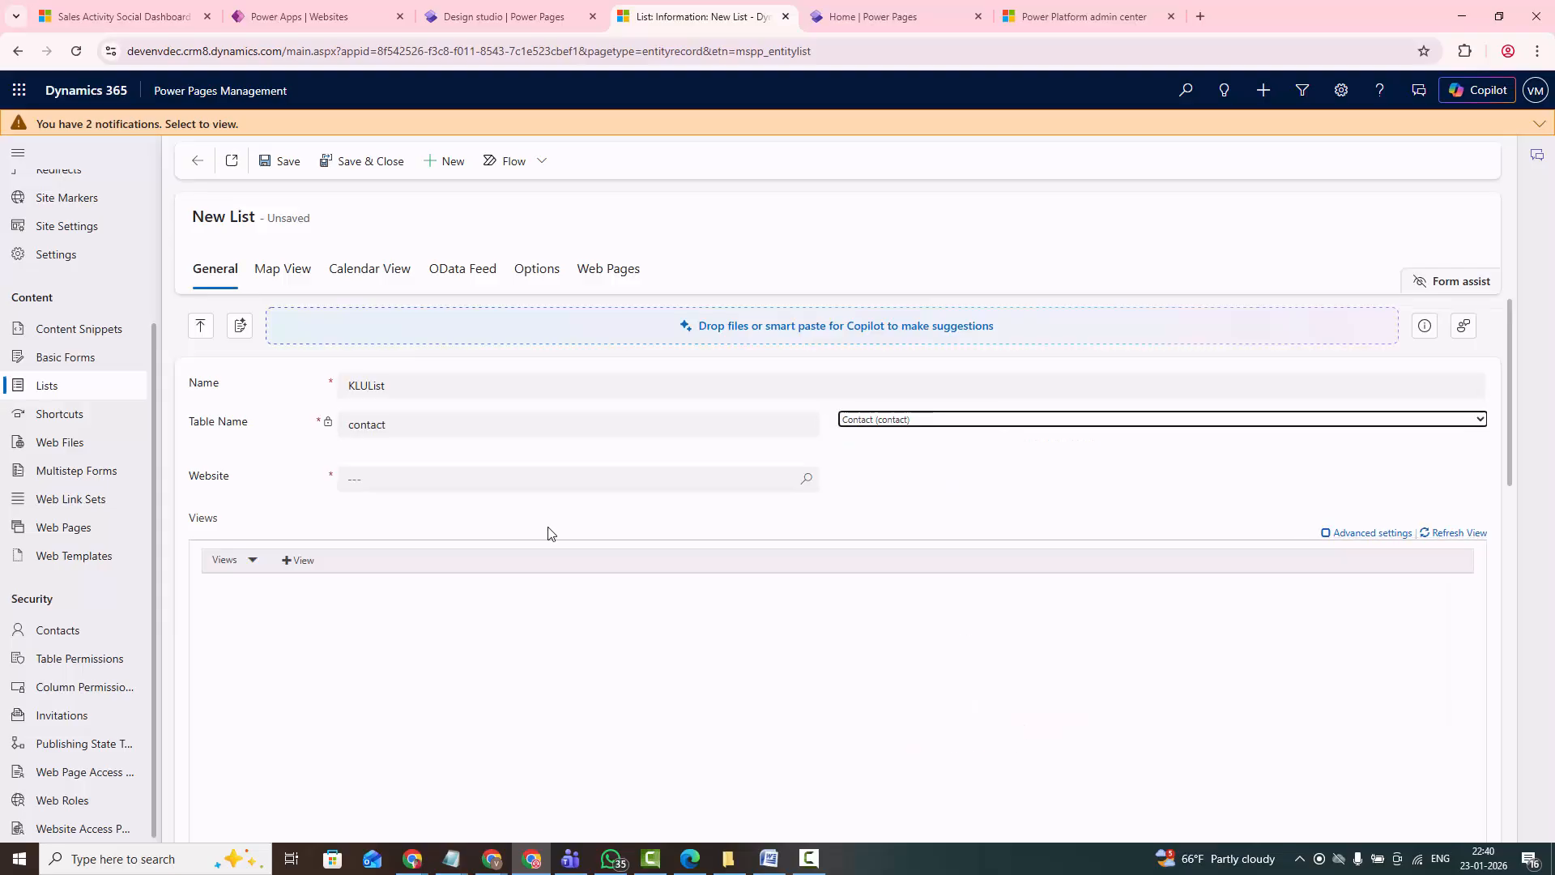
pyautogui.click(452, 478)
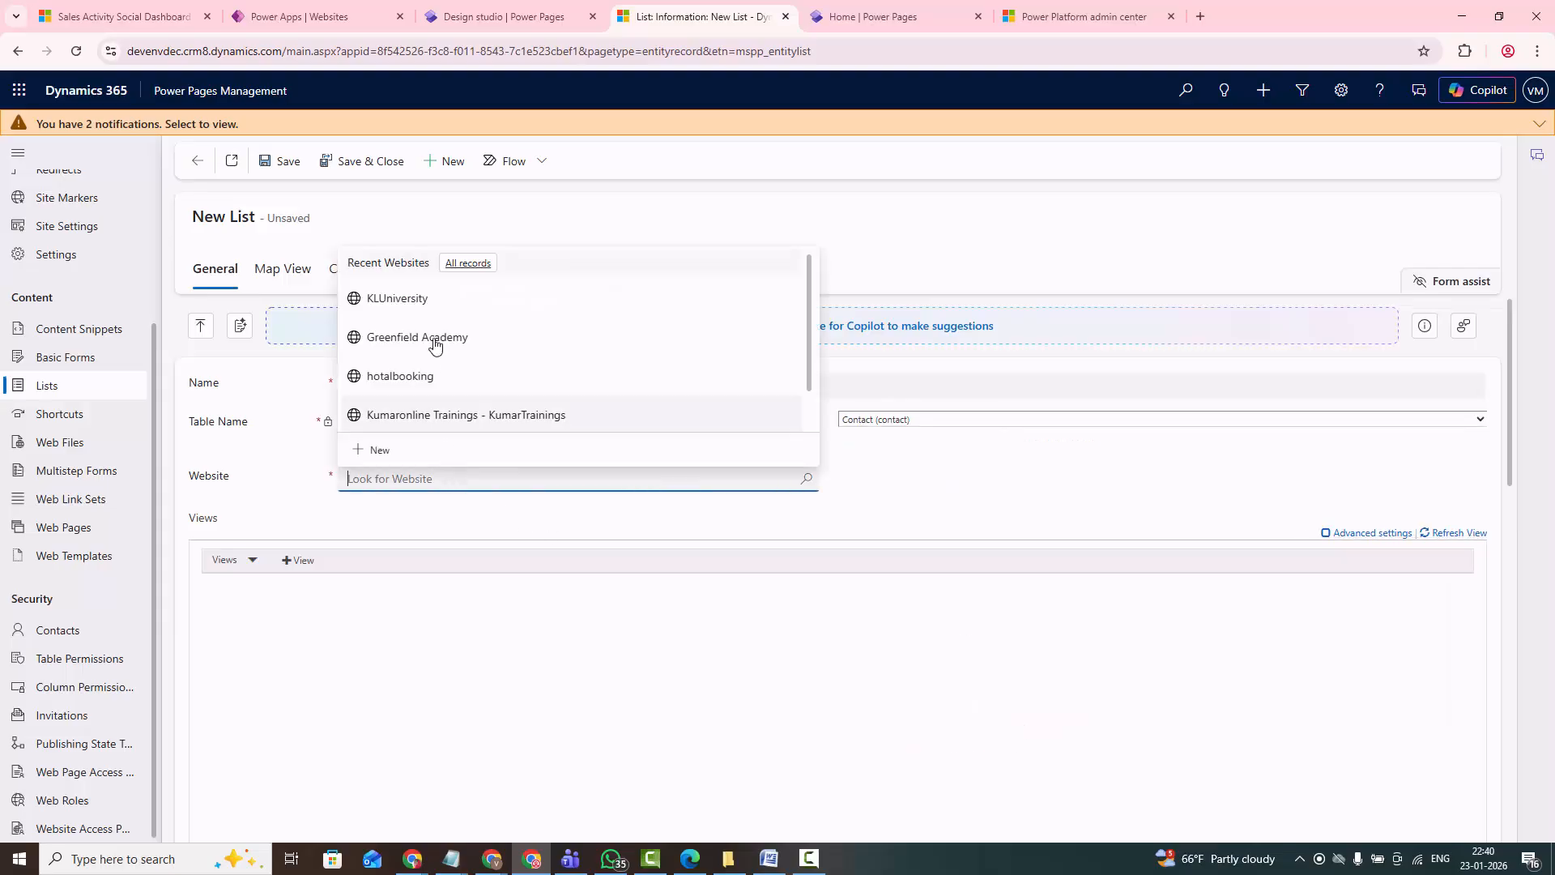
pyautogui.click(414, 299)
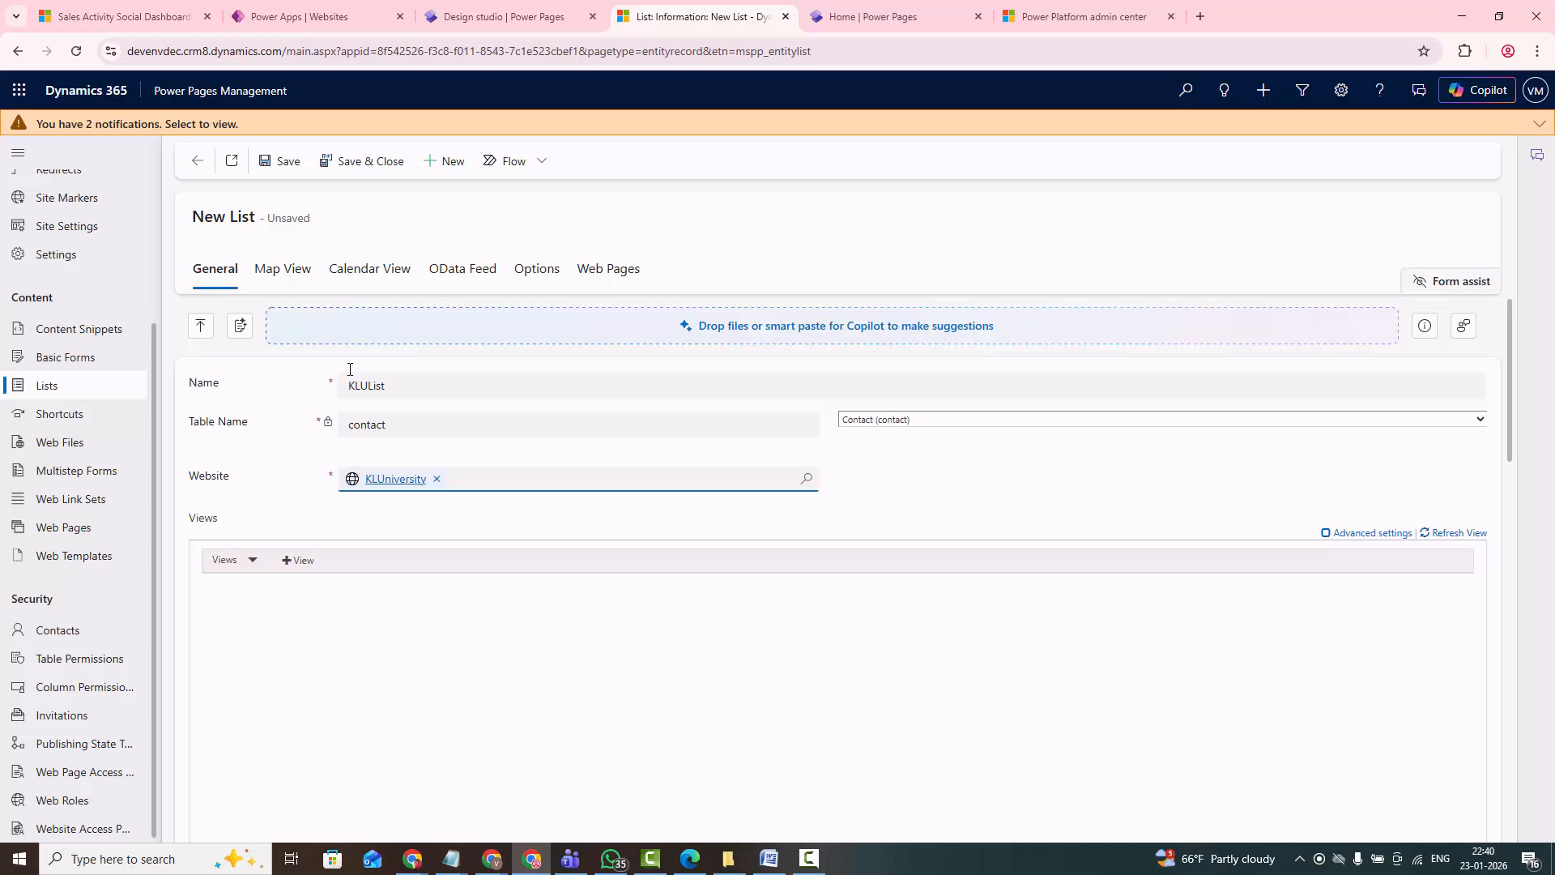
pyautogui.click(293, 165)
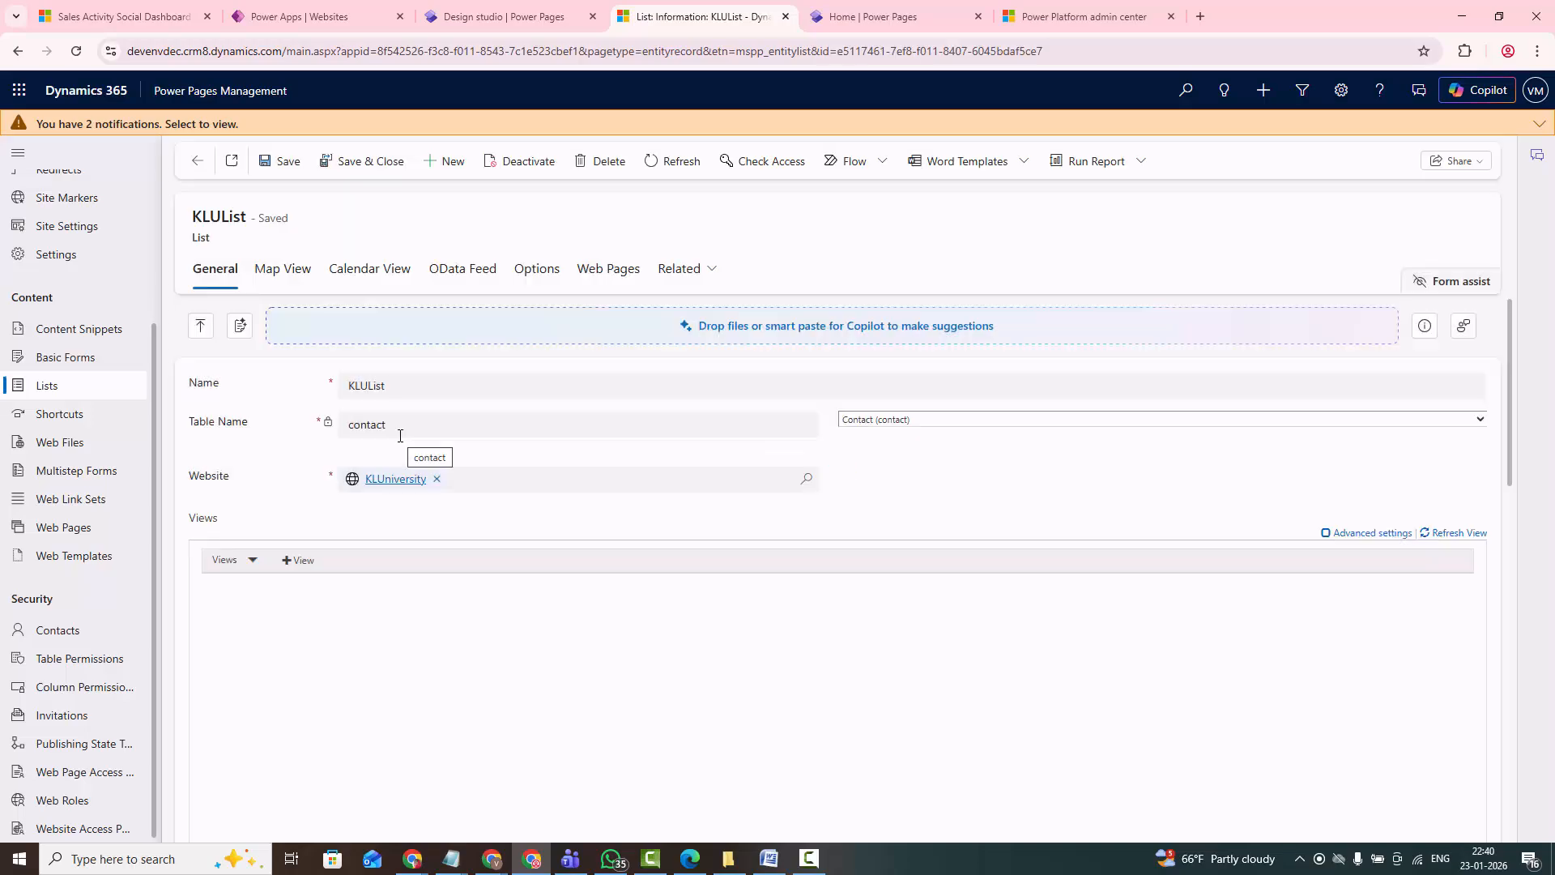
# - Examine KLUList's general settings, including its views and page size, and the grid configuration in its options
pyautogui.scroll(-5, 328, 593)
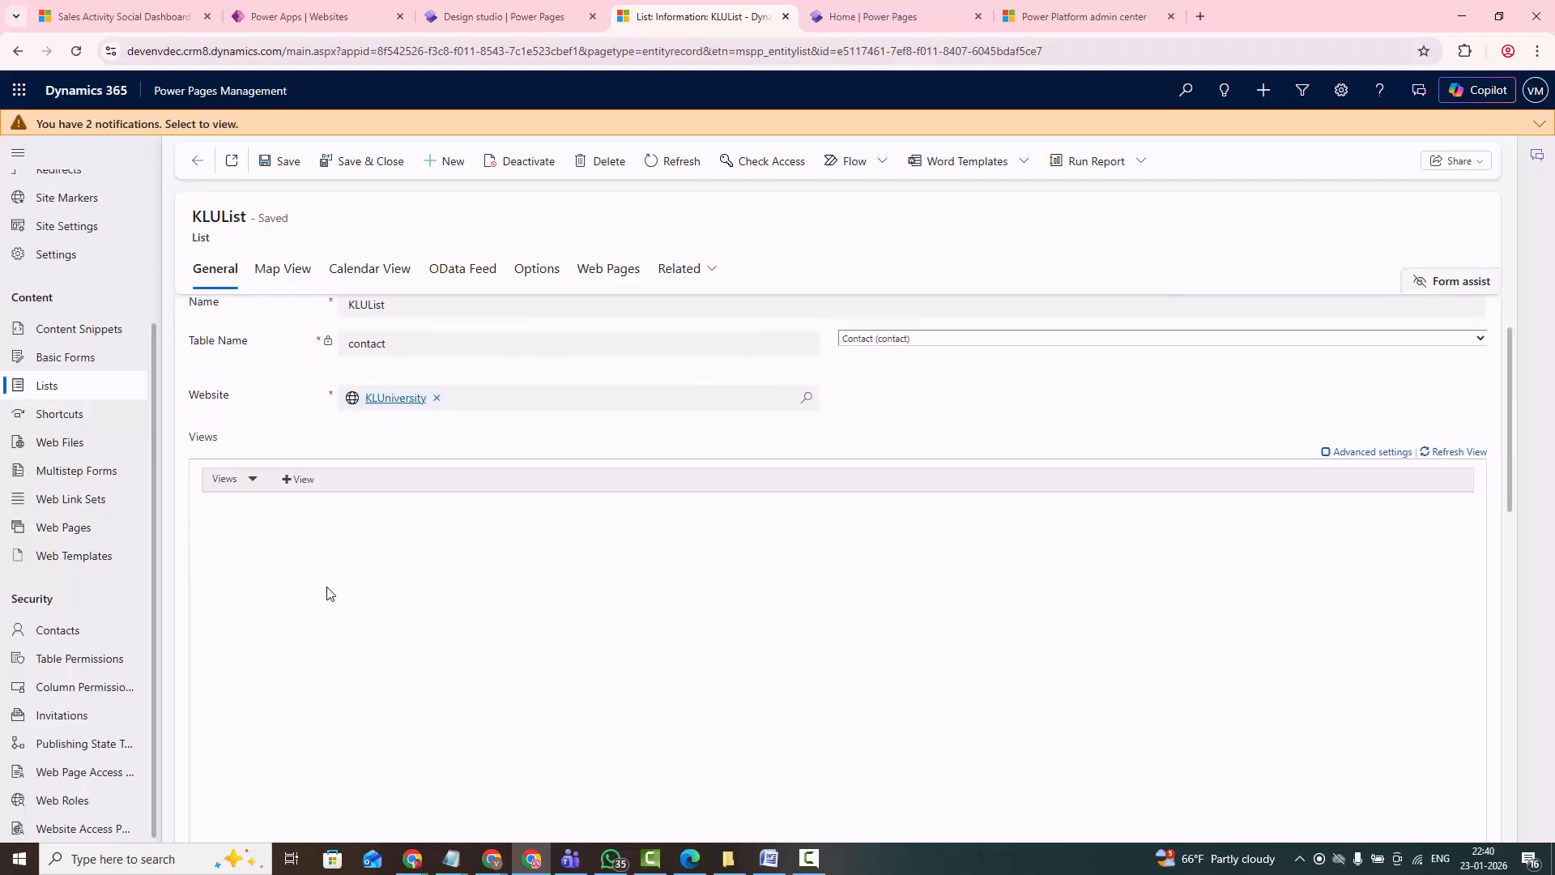
pyautogui.scroll(-2, 328, 597)
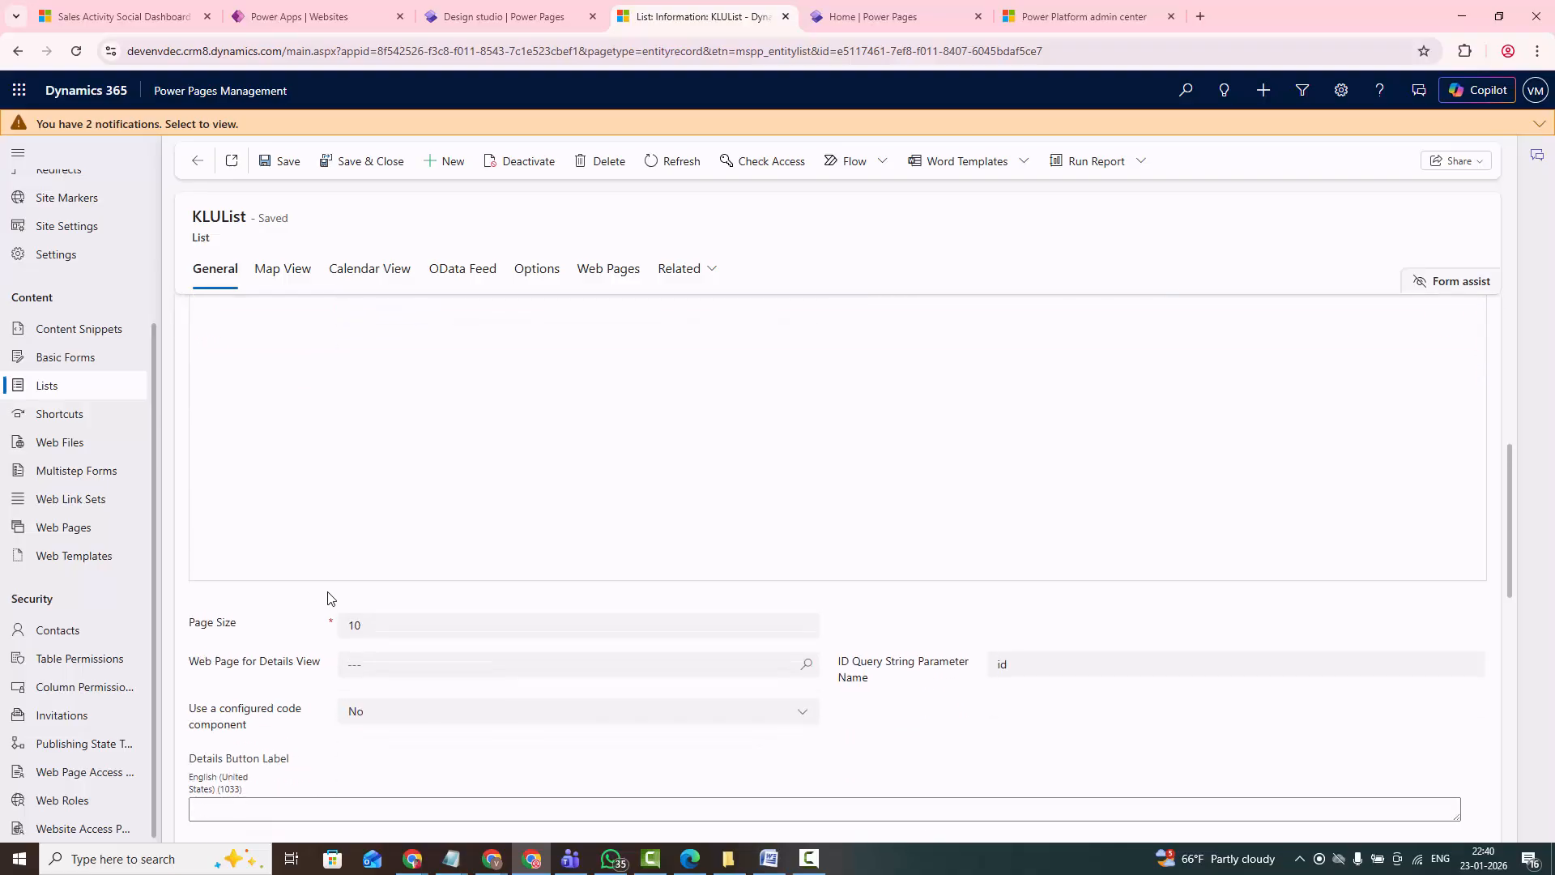
pyautogui.scroll(4, 455, 632)
pyautogui.scroll(-1, 353, 564)
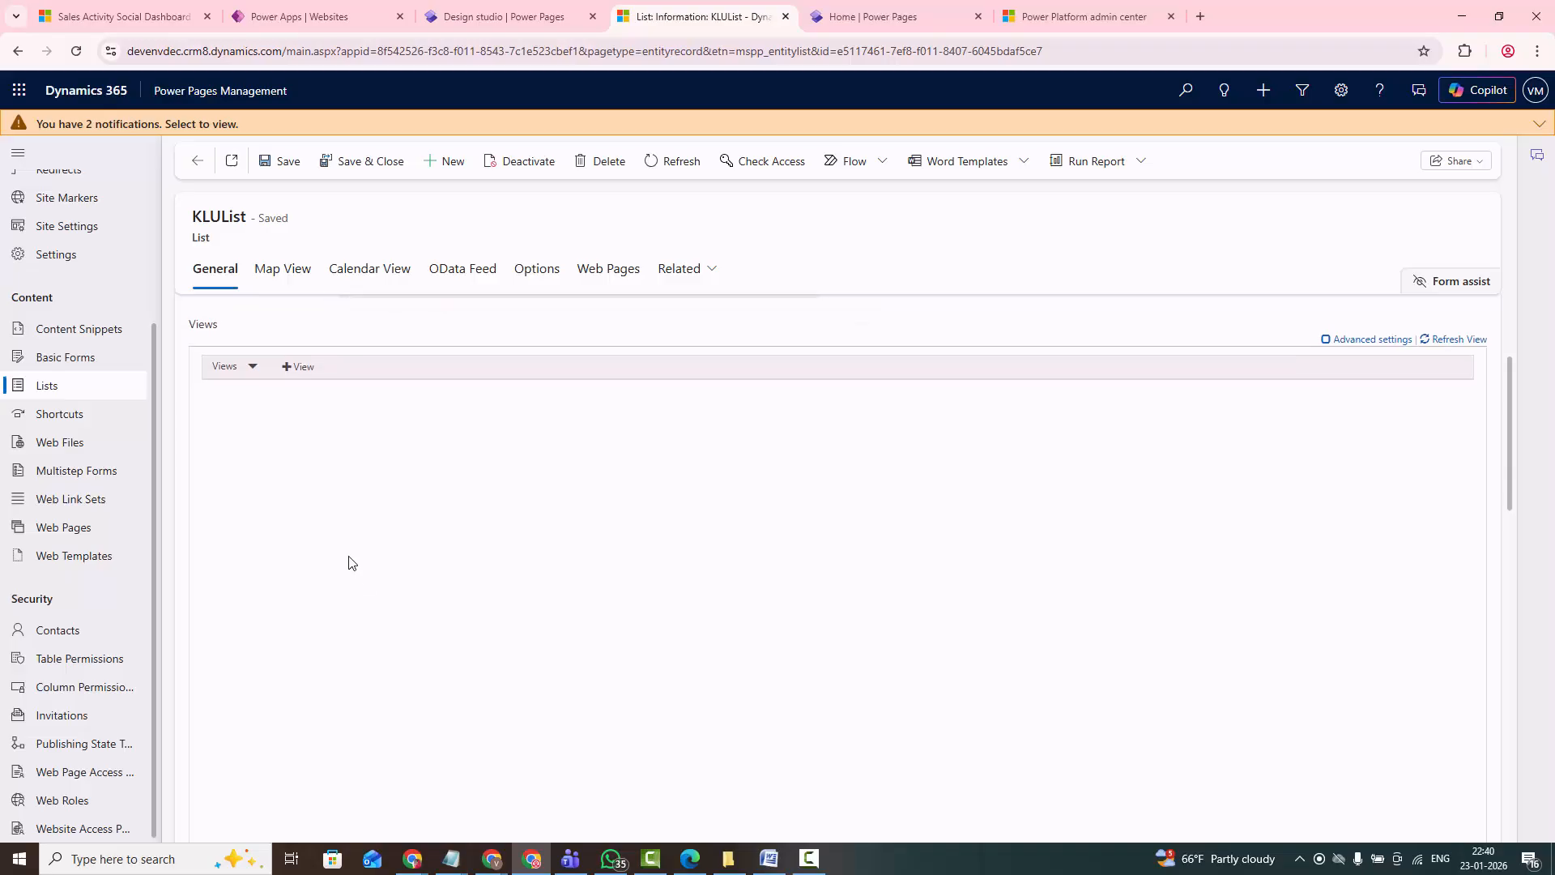
pyautogui.scroll(3, 360, 472)
pyautogui.click(543, 268)
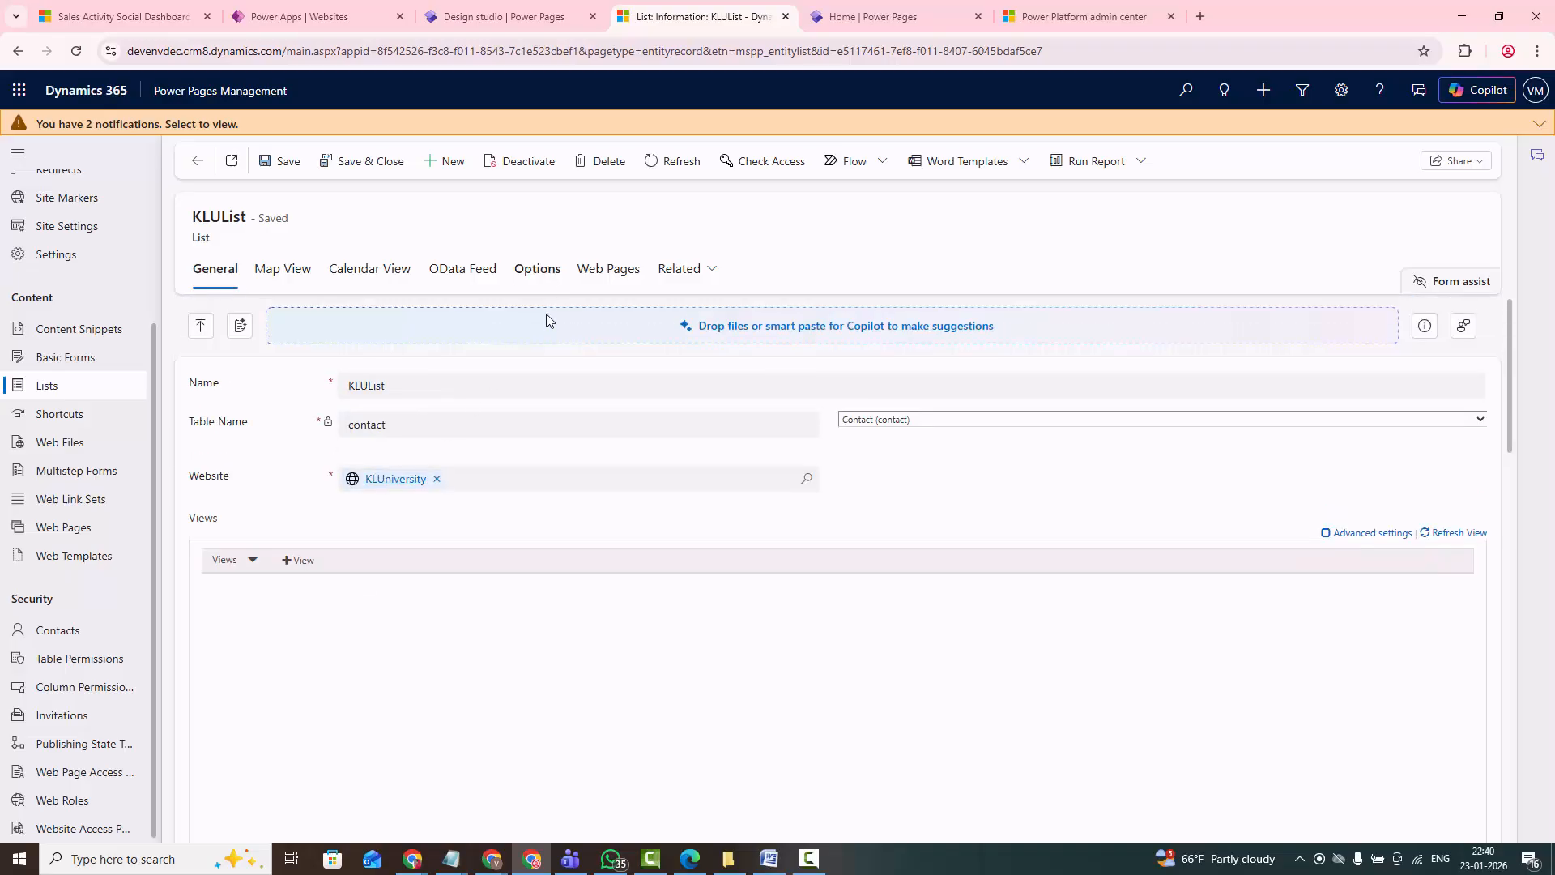
pyautogui.scroll(-1, 544, 535)
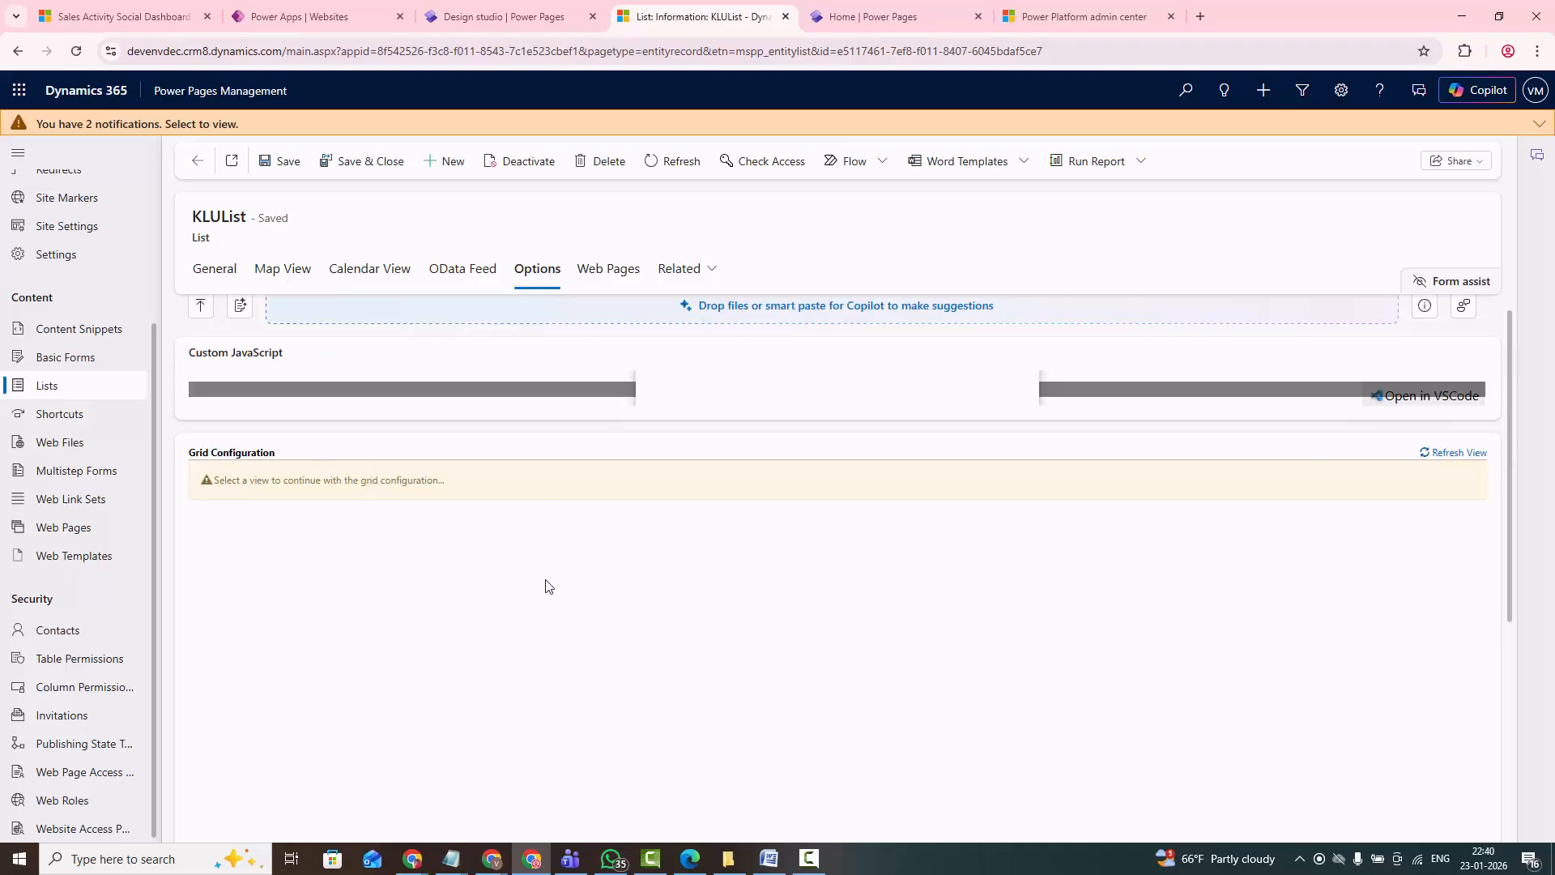
pyautogui.scroll(1, 368, 477)
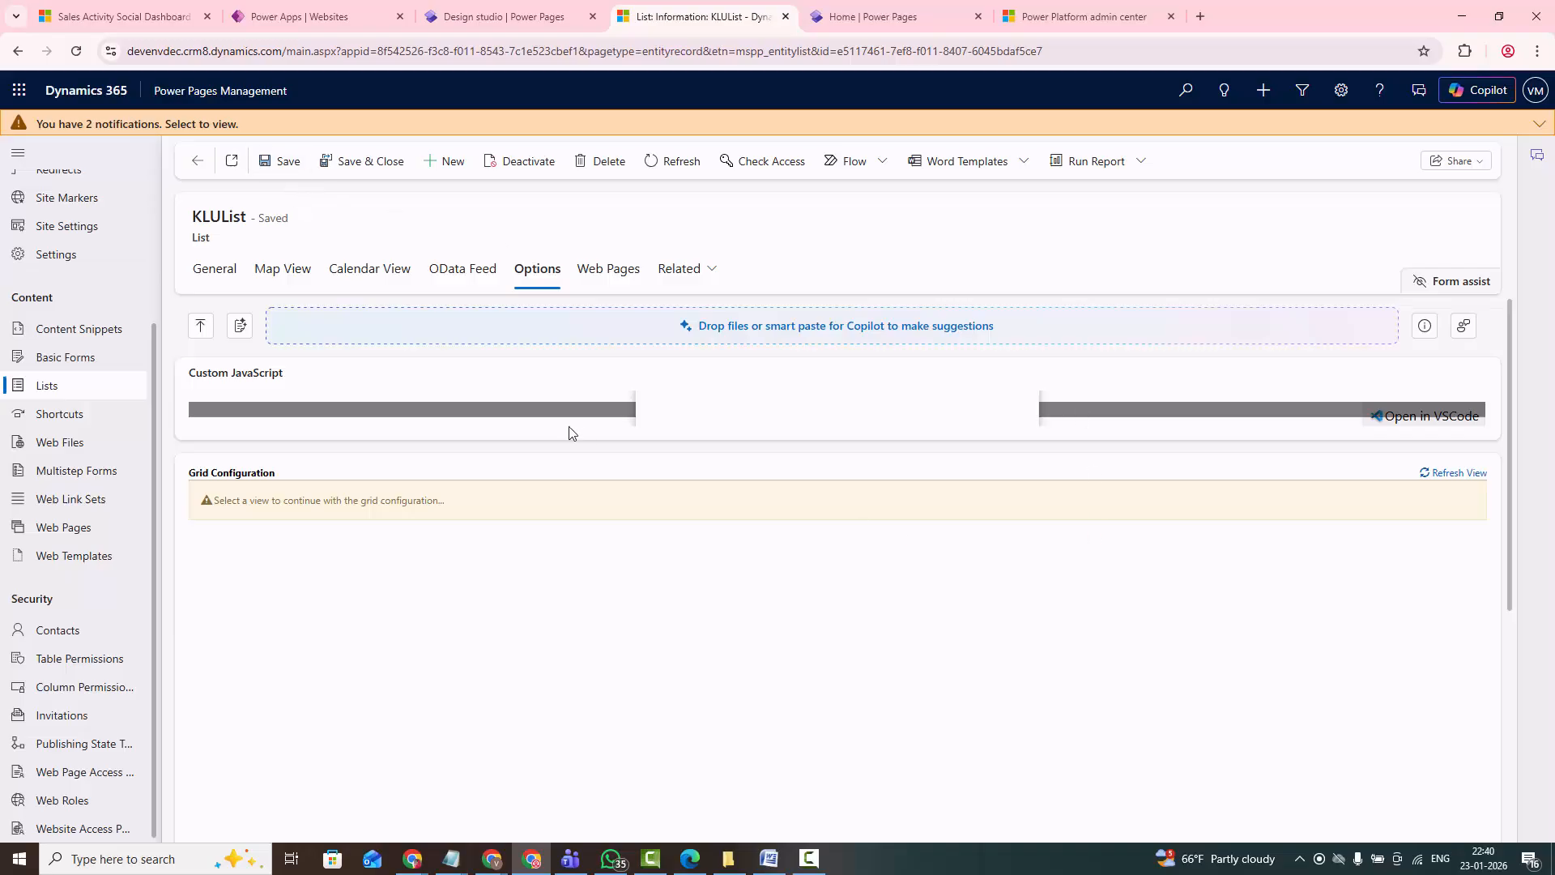
# - Recheck KLUList's general settings and grid configuration, and save and close the record
pyautogui.click(210, 270)
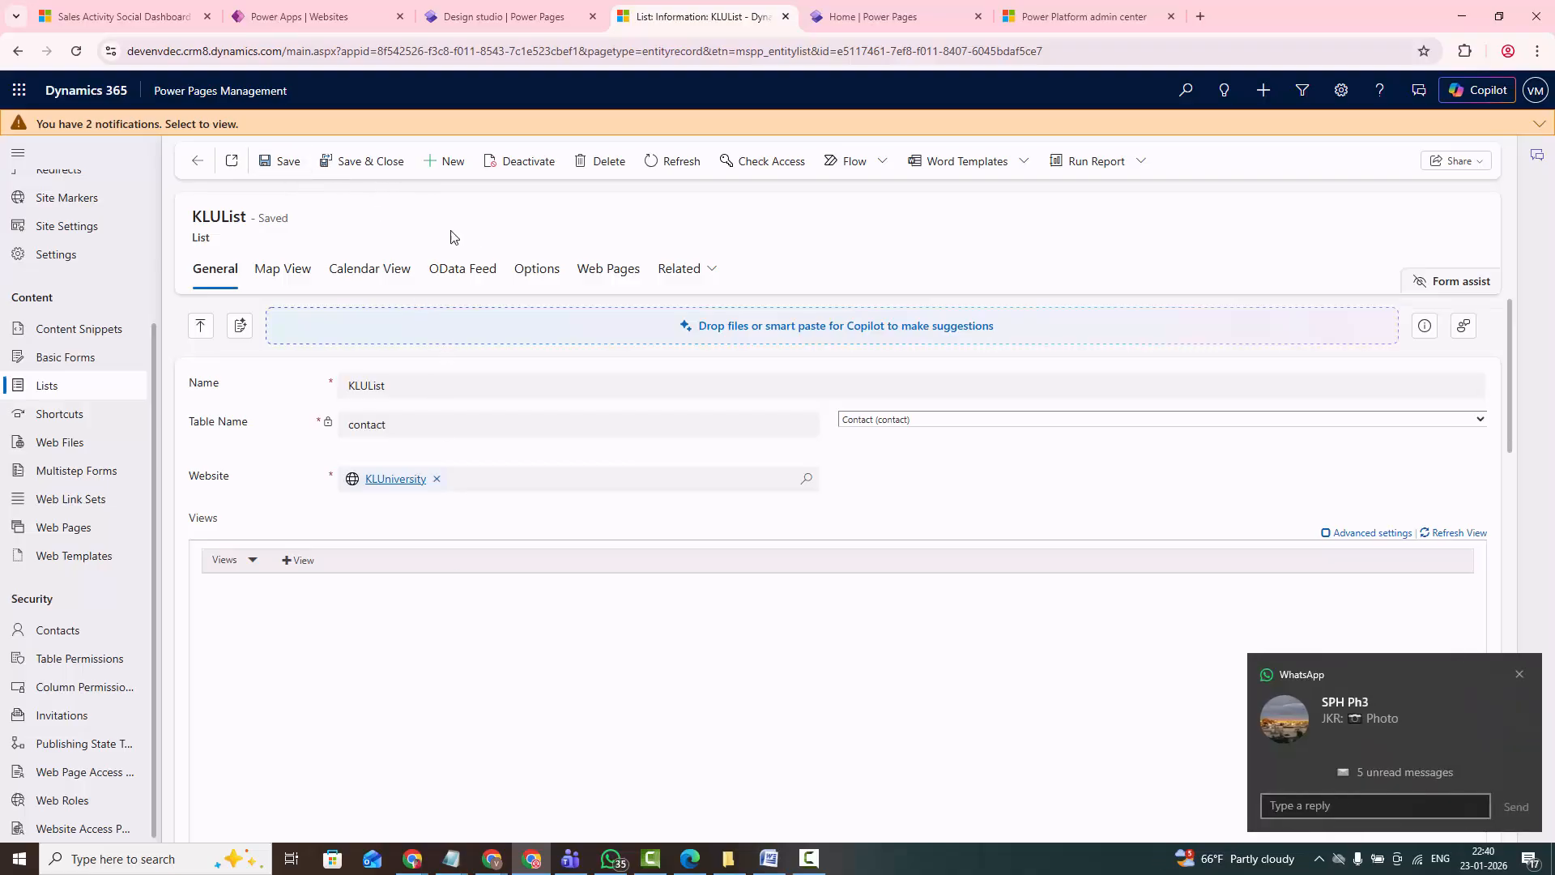
pyautogui.click(1519, 674)
pyautogui.scroll(-3, 661, 632)
pyautogui.scroll(3, 629, 626)
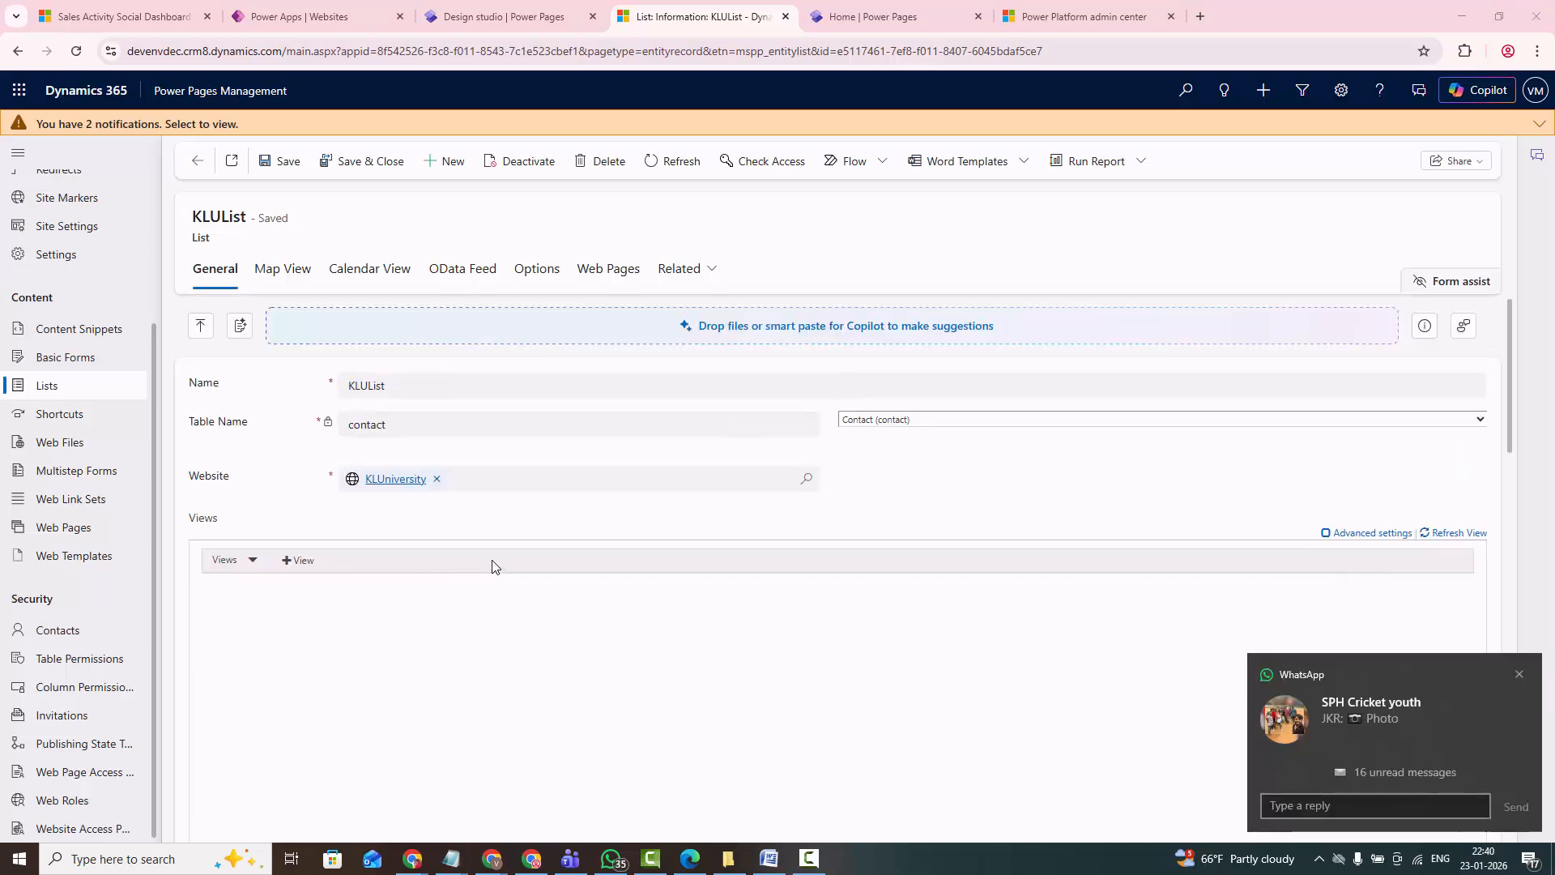
pyautogui.click(537, 269)
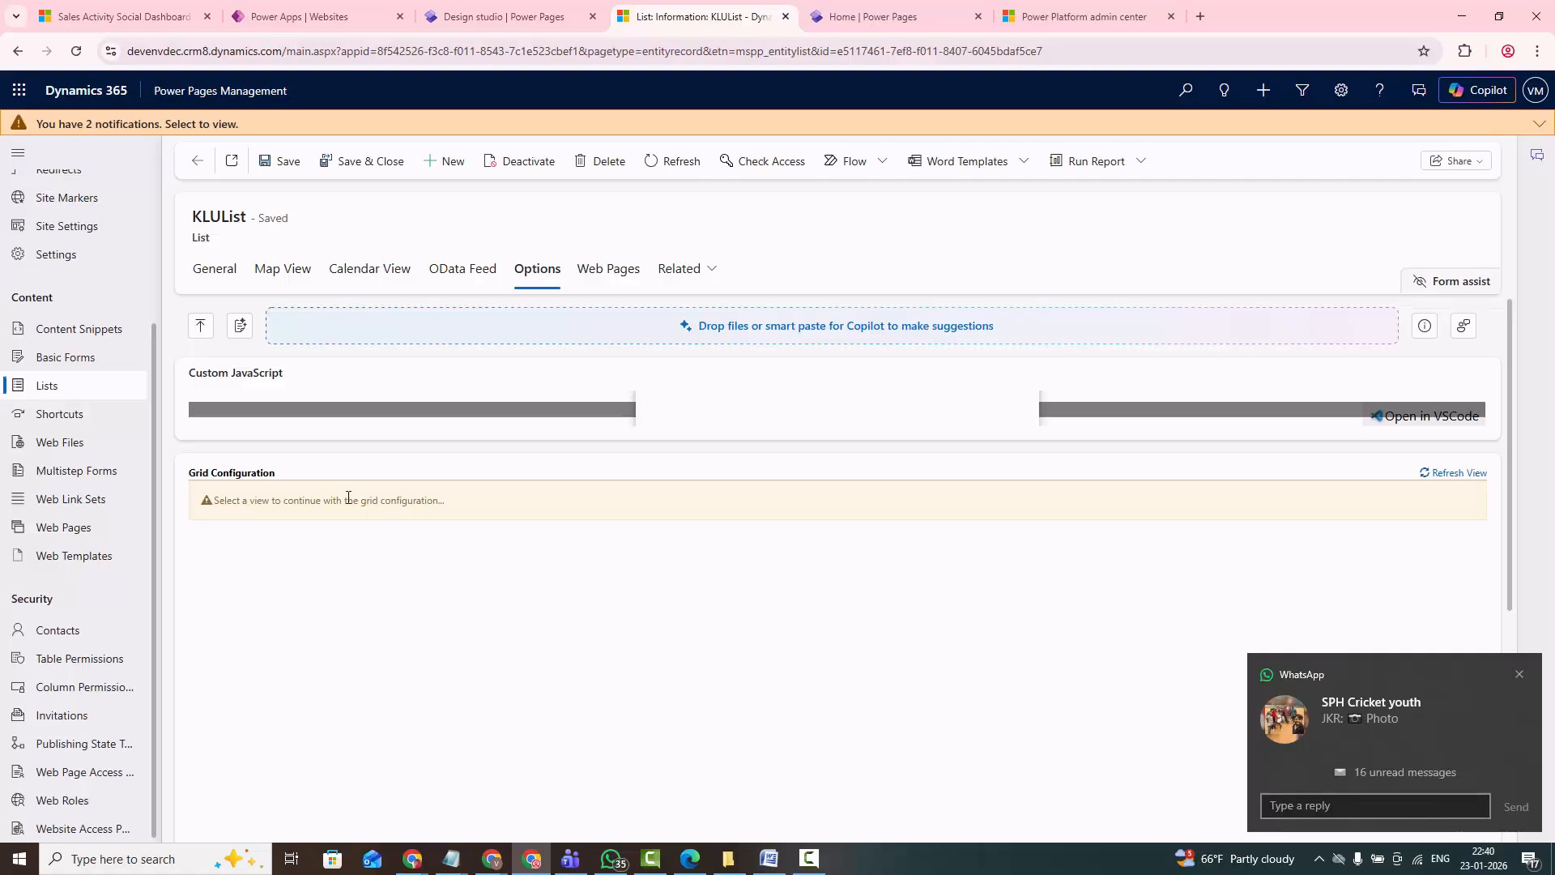
pyautogui.middleClick(436, 535)
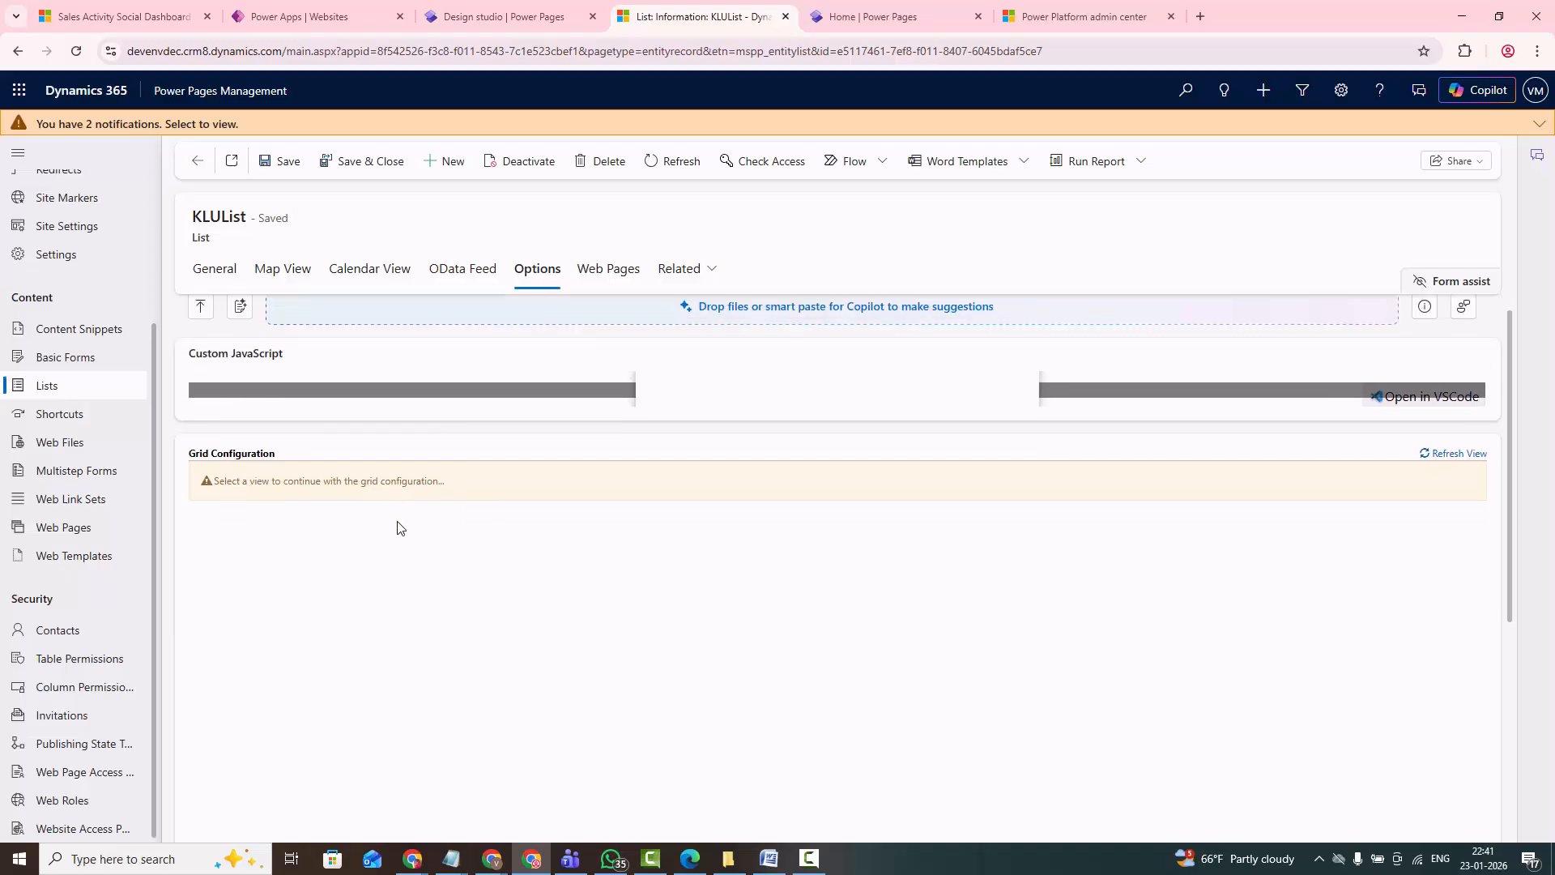
pyautogui.scroll(-1, 388, 530)
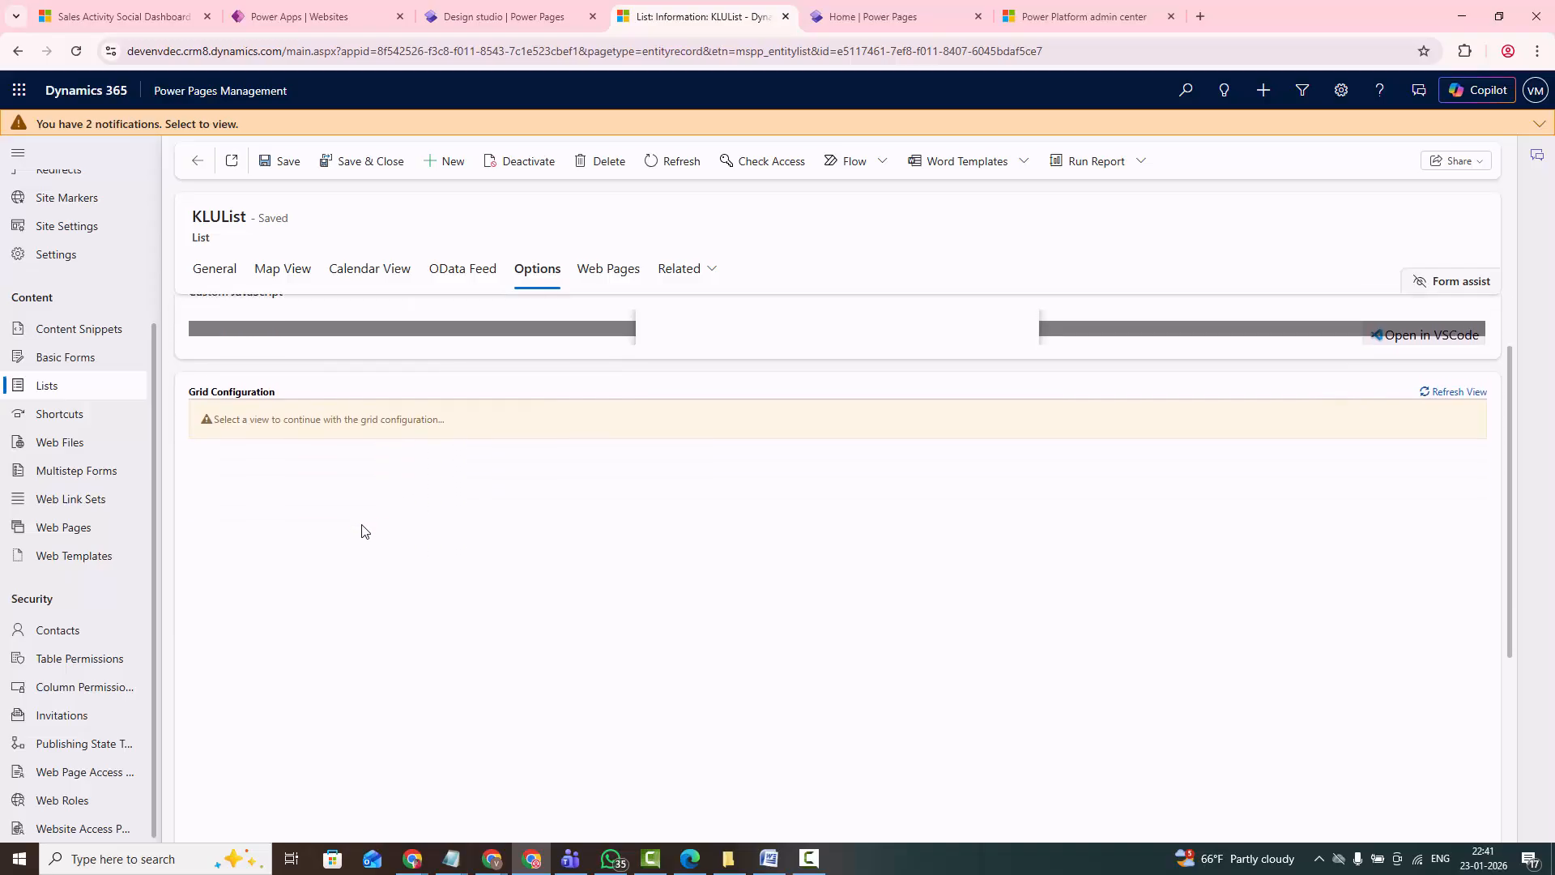
pyautogui.click(229, 269)
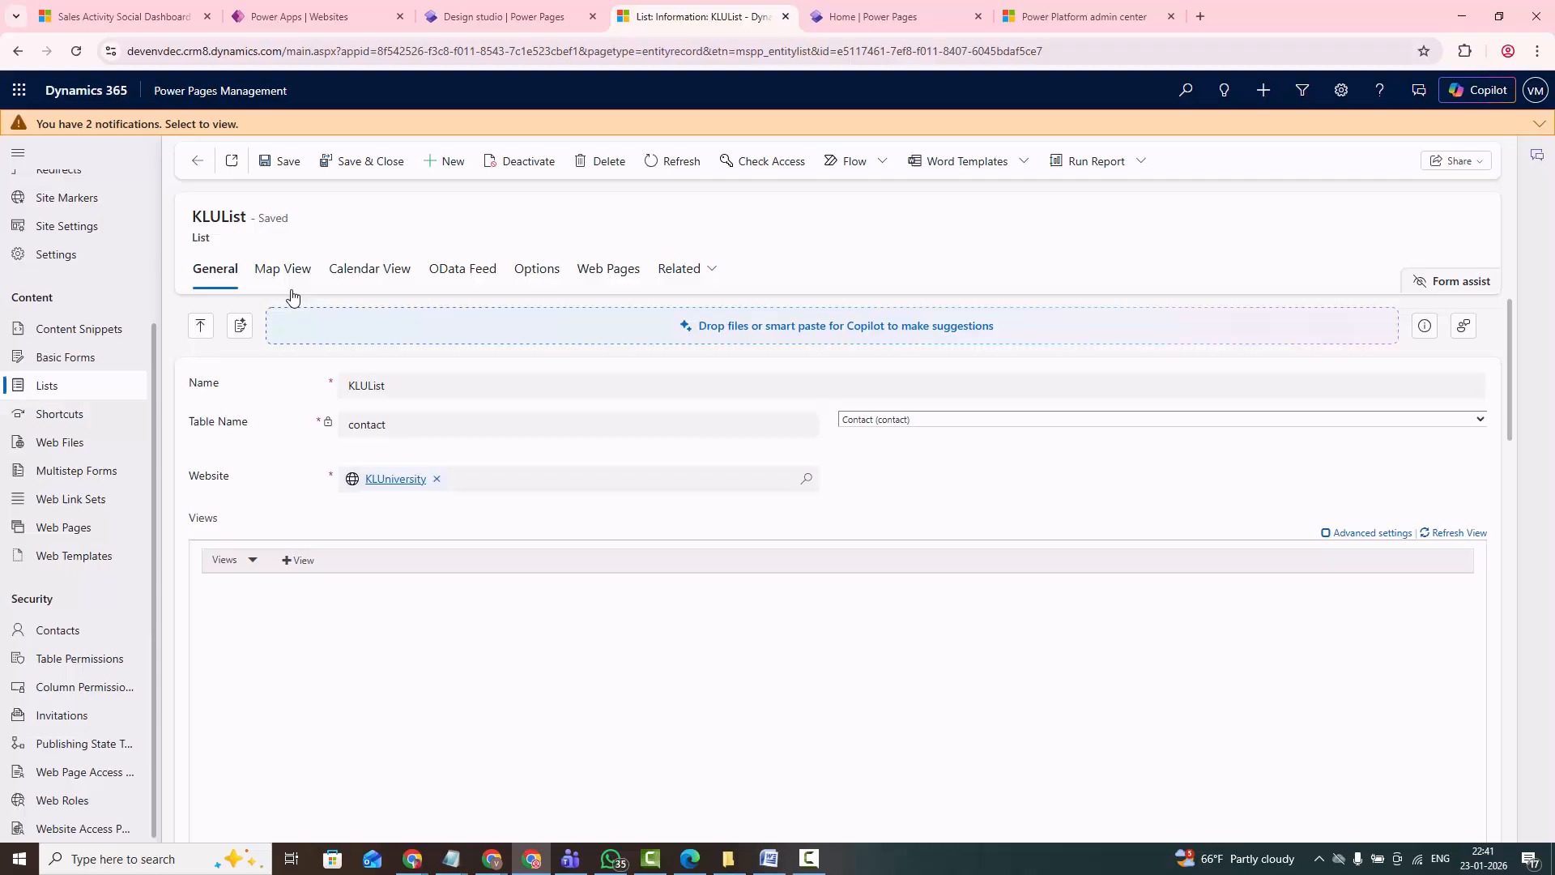
pyautogui.click(361, 162)
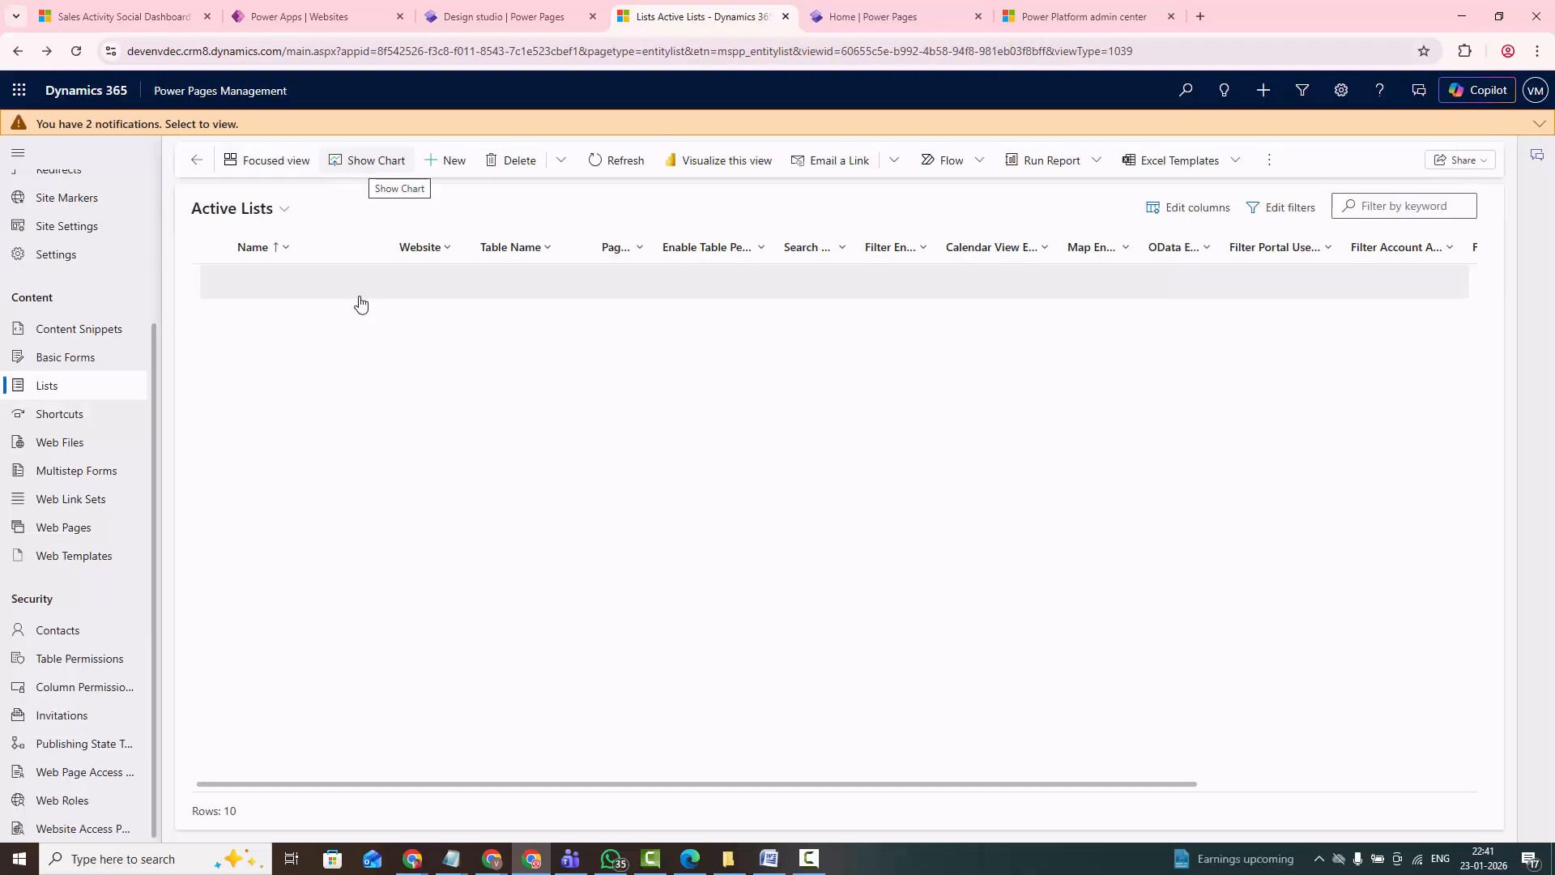
# - Return to the design studio, review the Contact form on the Student Marks page, and check its table permissions
pyautogui.click(840, 20)
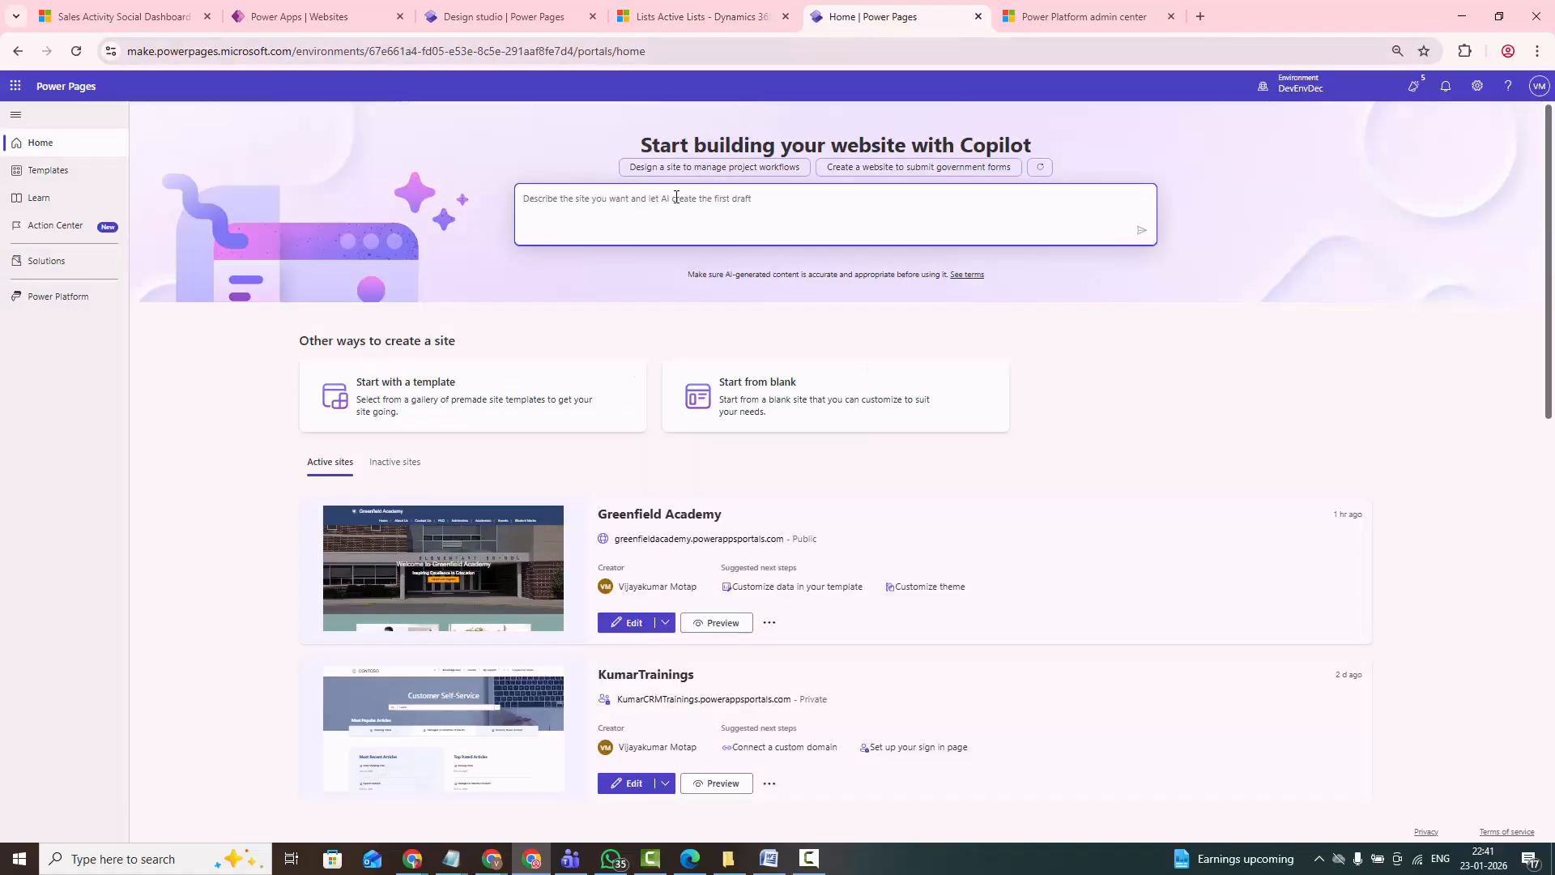
pyautogui.click(499, 27)
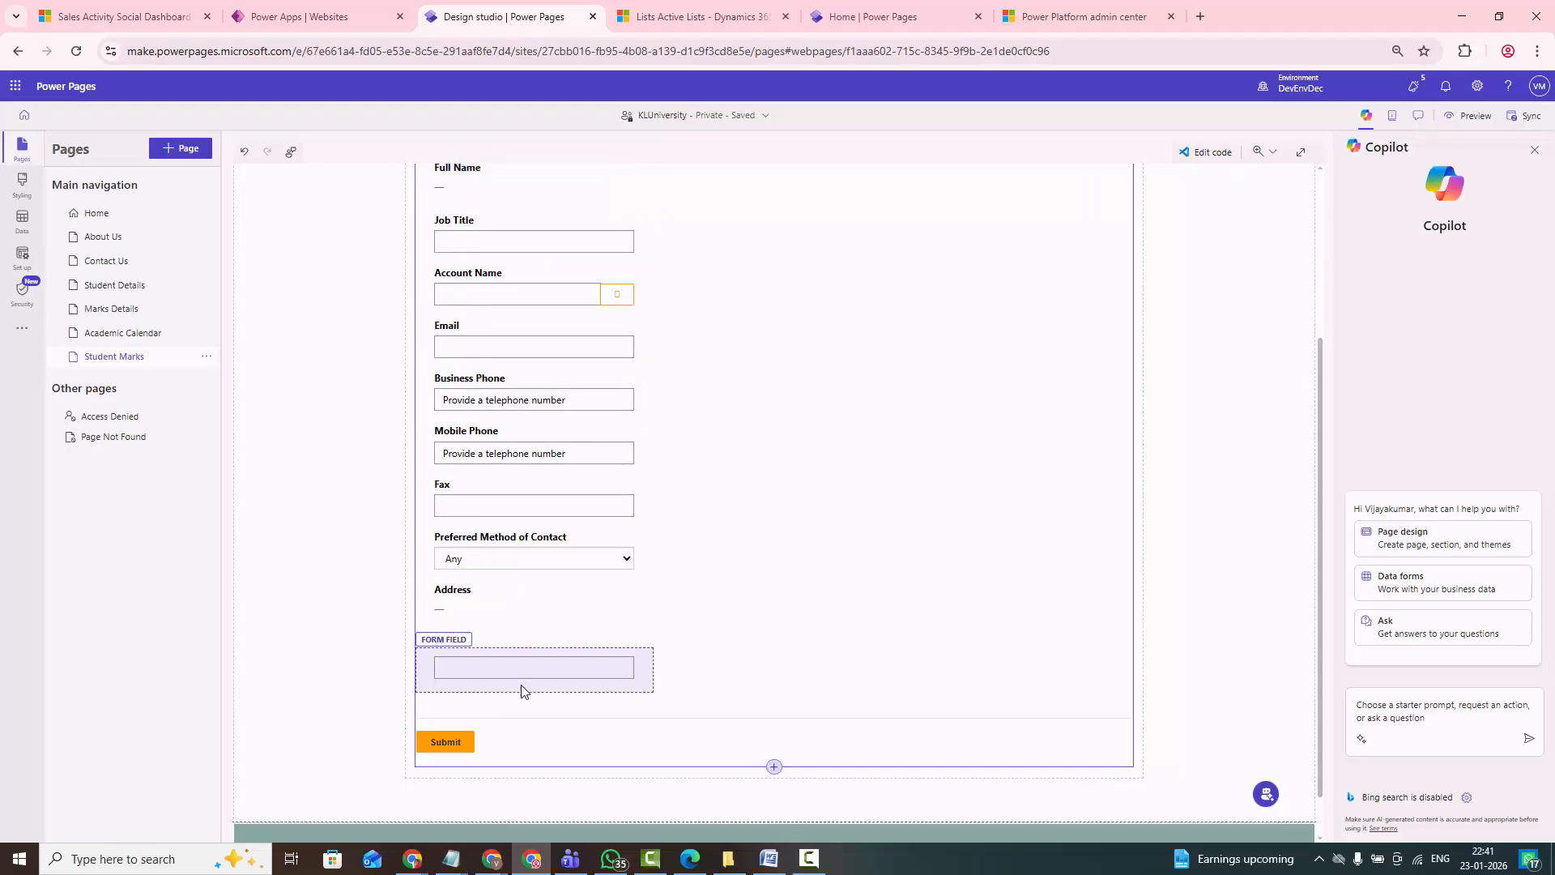
pyautogui.scroll(3, 657, 678)
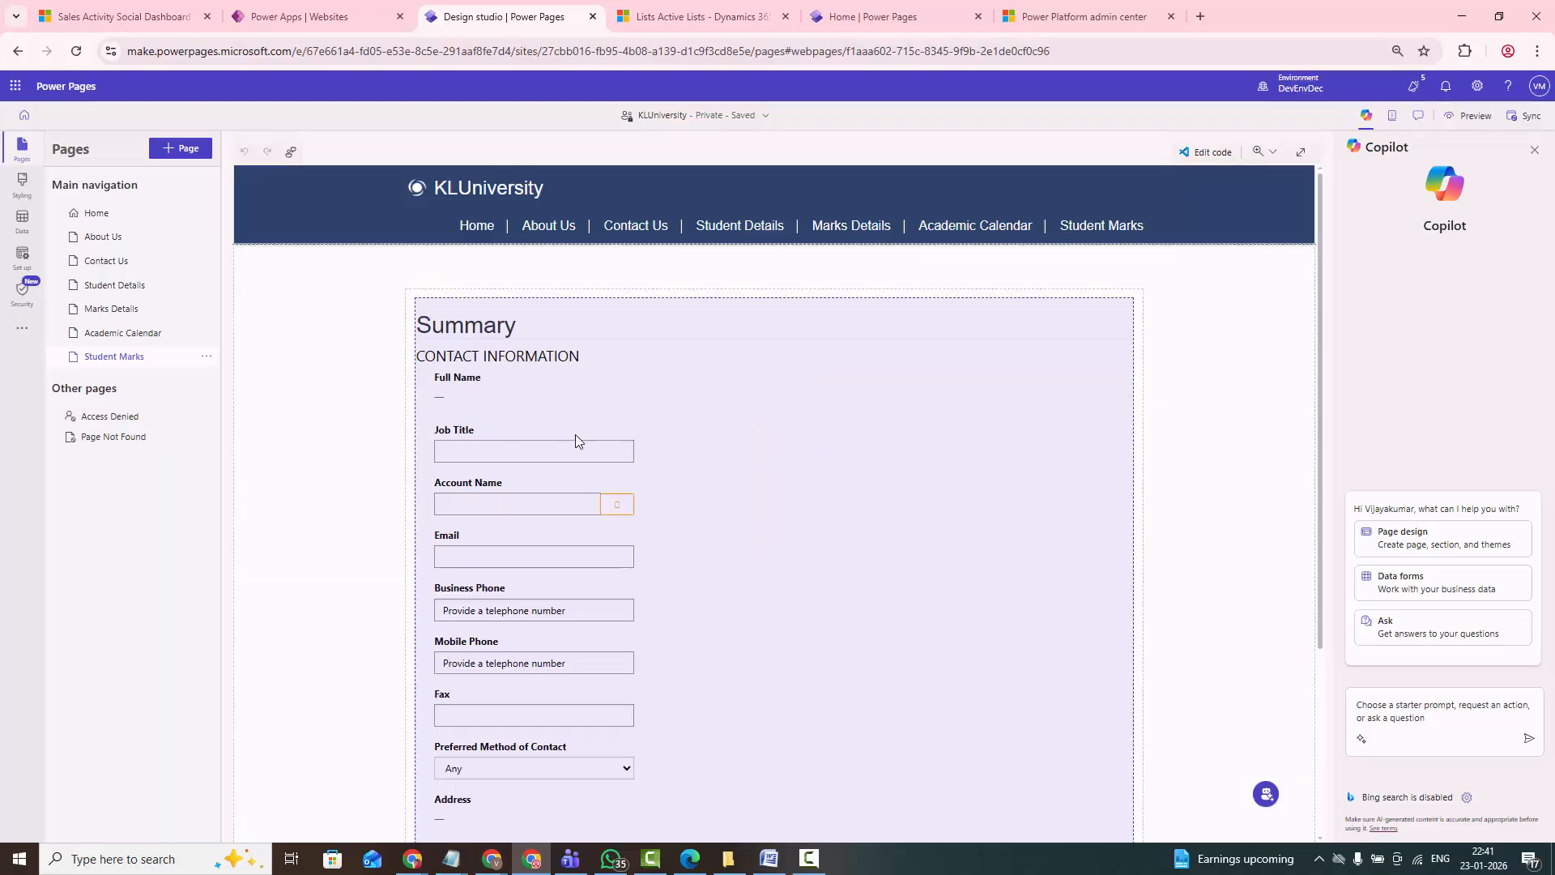
pyautogui.scroll(-1, 569, 449)
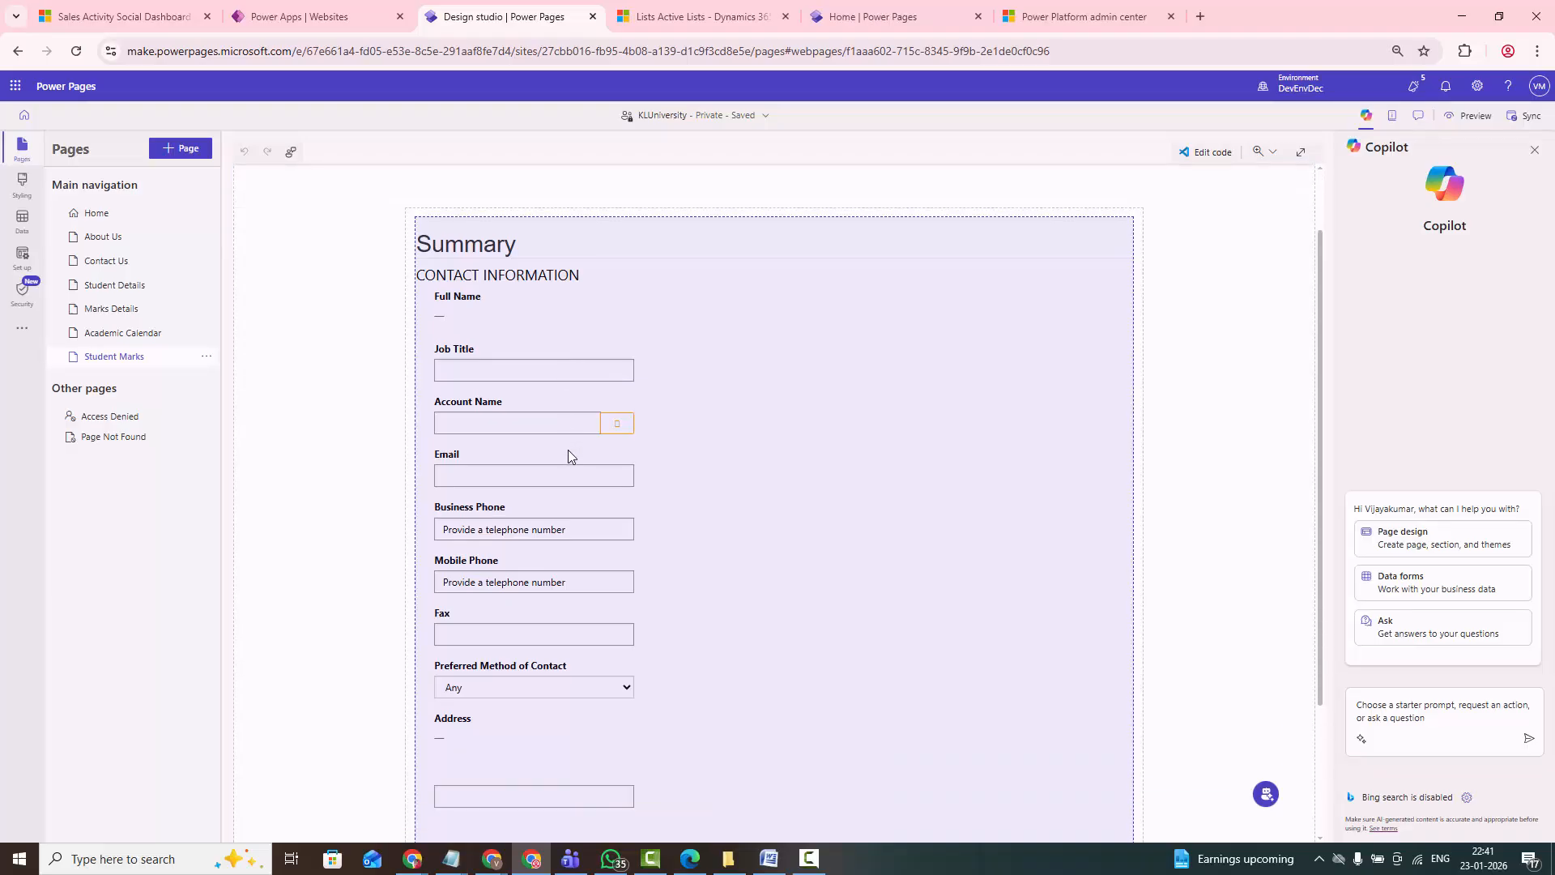
pyautogui.scroll(1, 571, 452)
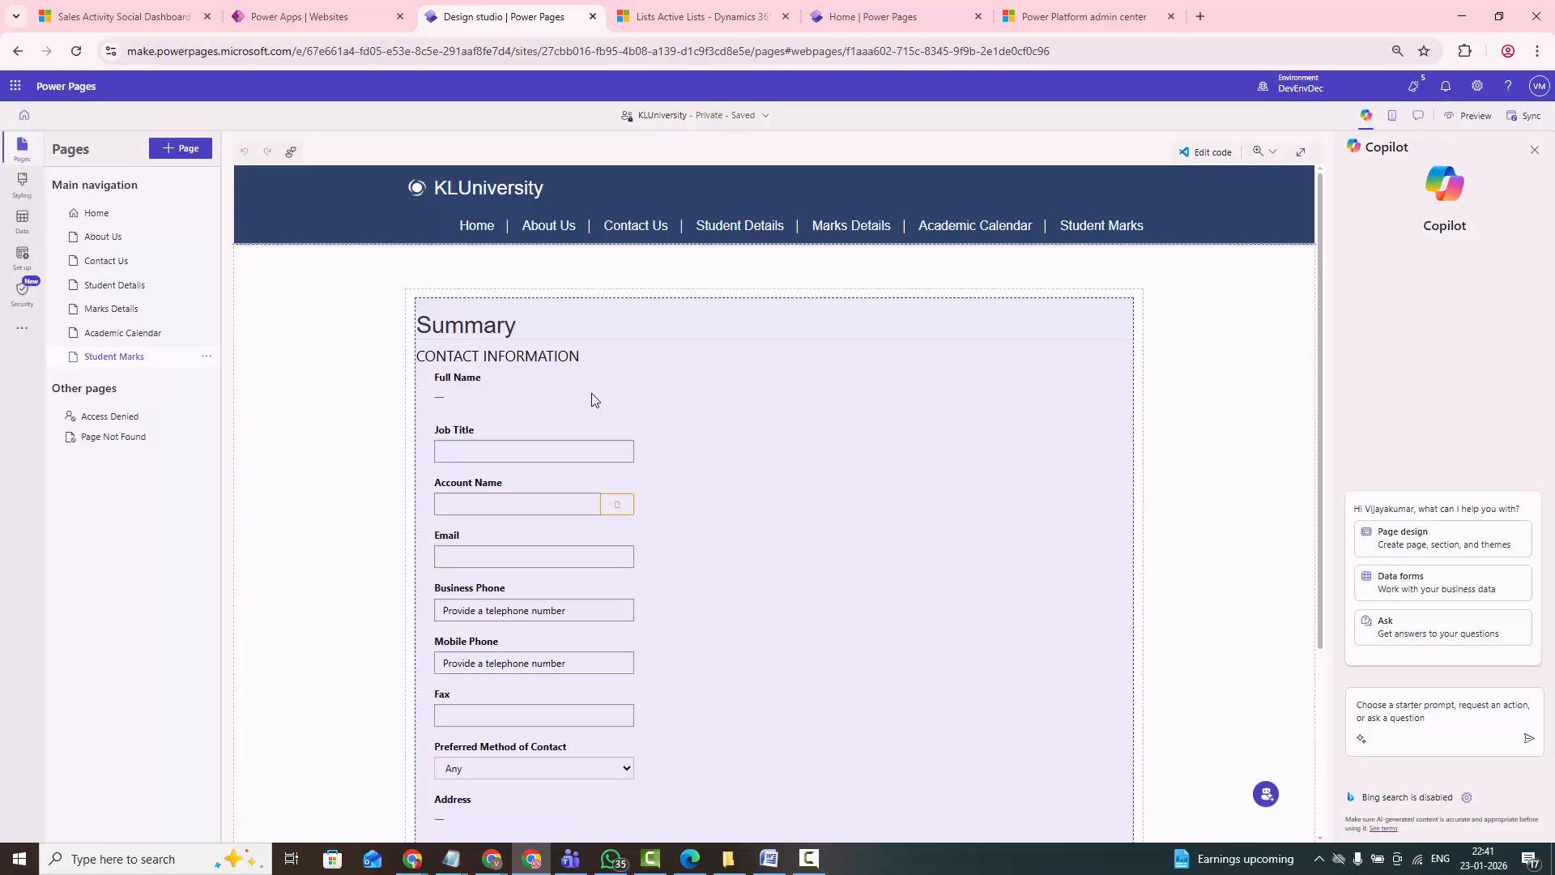
pyautogui.scroll(-3, 732, 557)
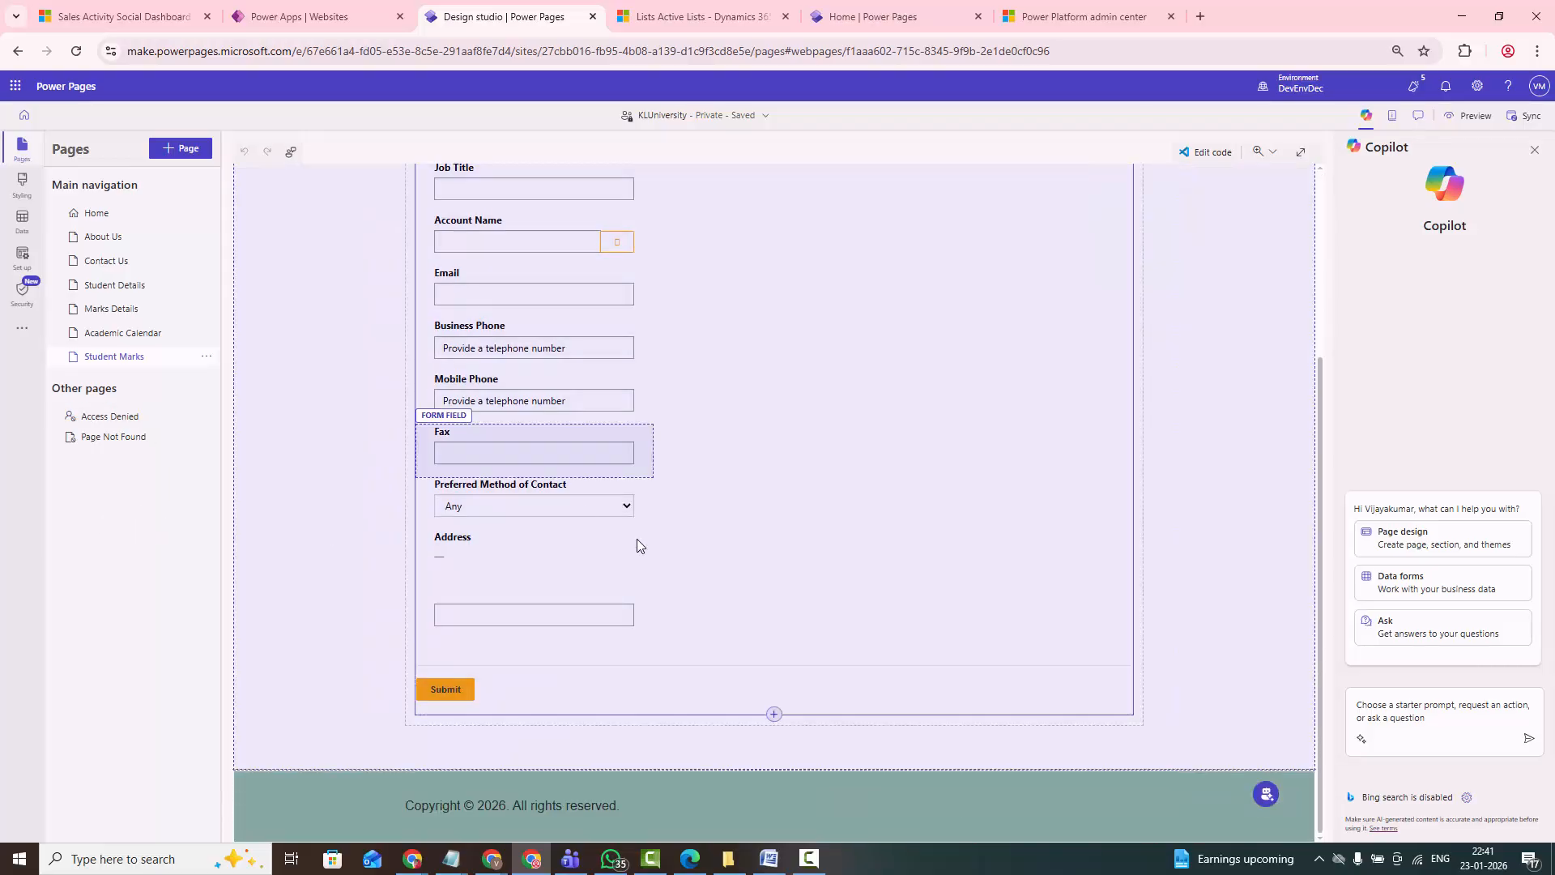
pyautogui.scroll(3, 637, 526)
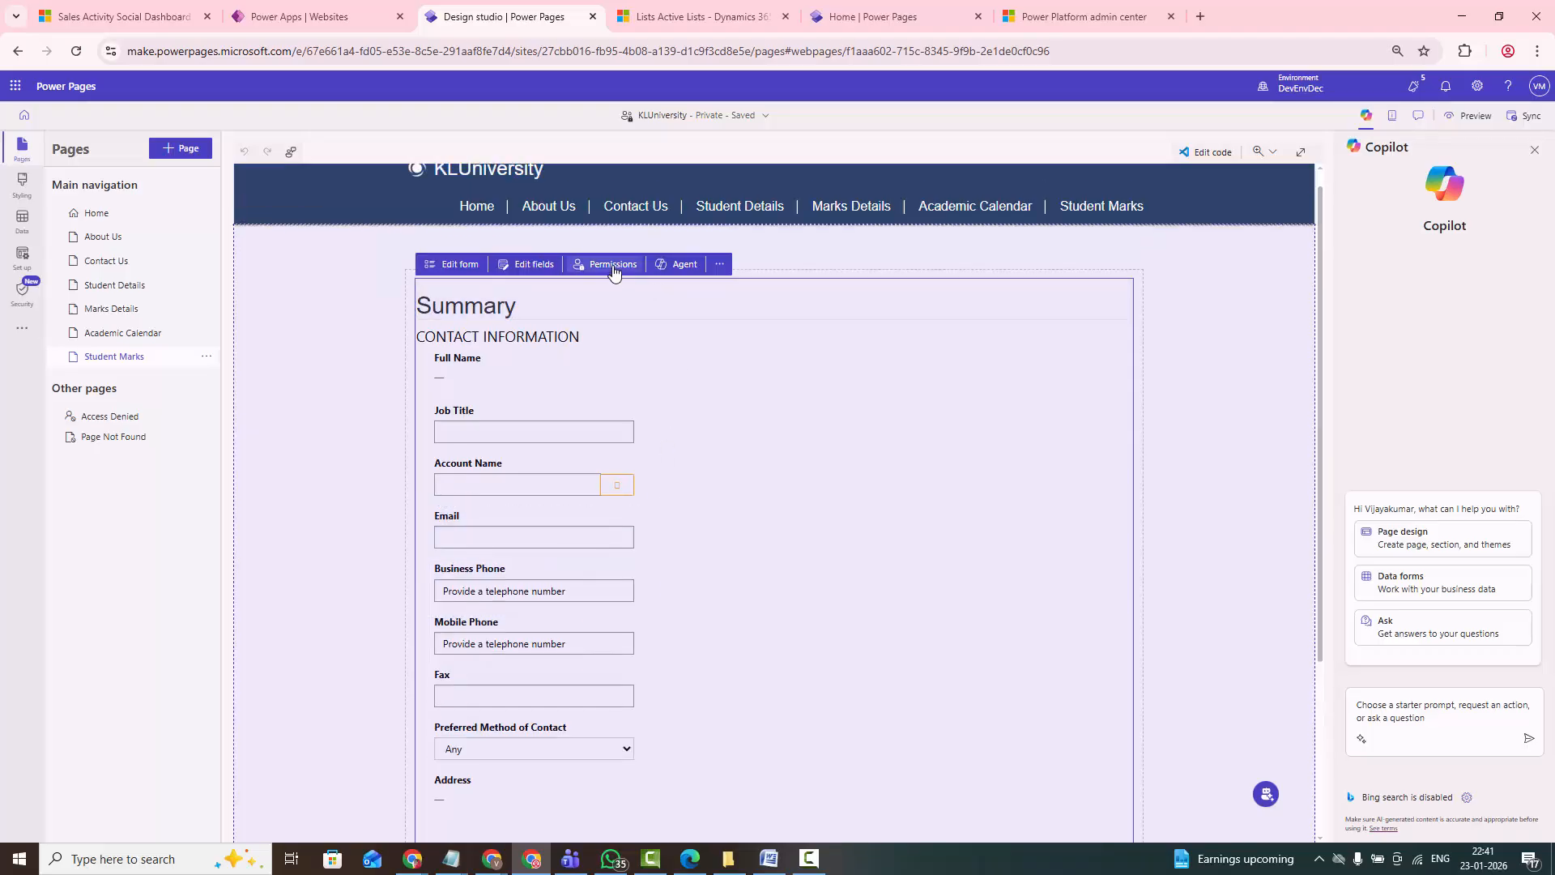
pyautogui.click(613, 266)
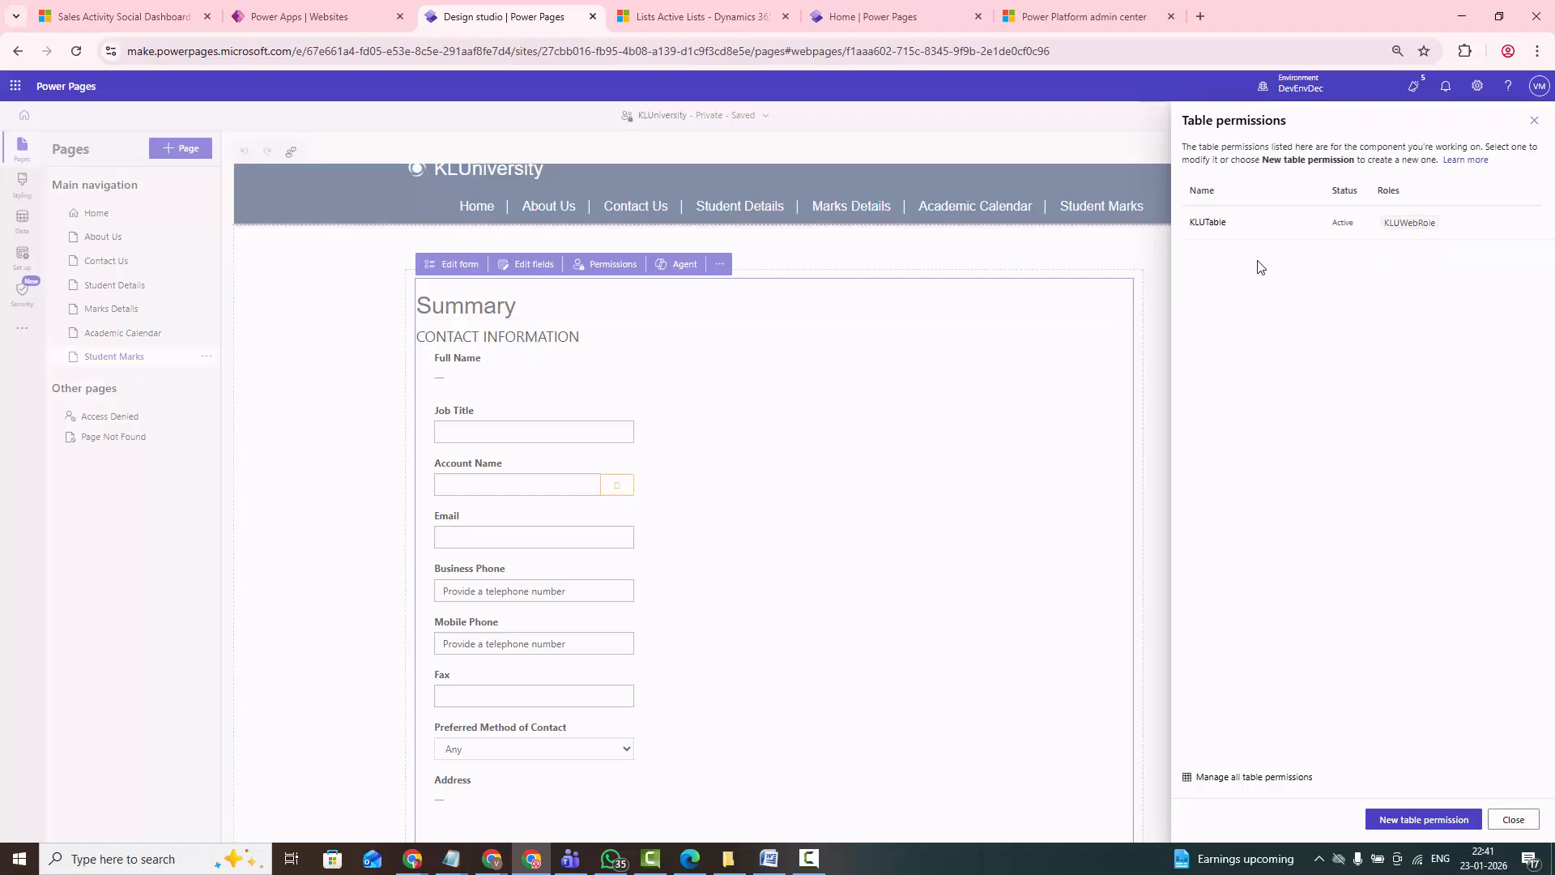
pyautogui.click(1512, 819)
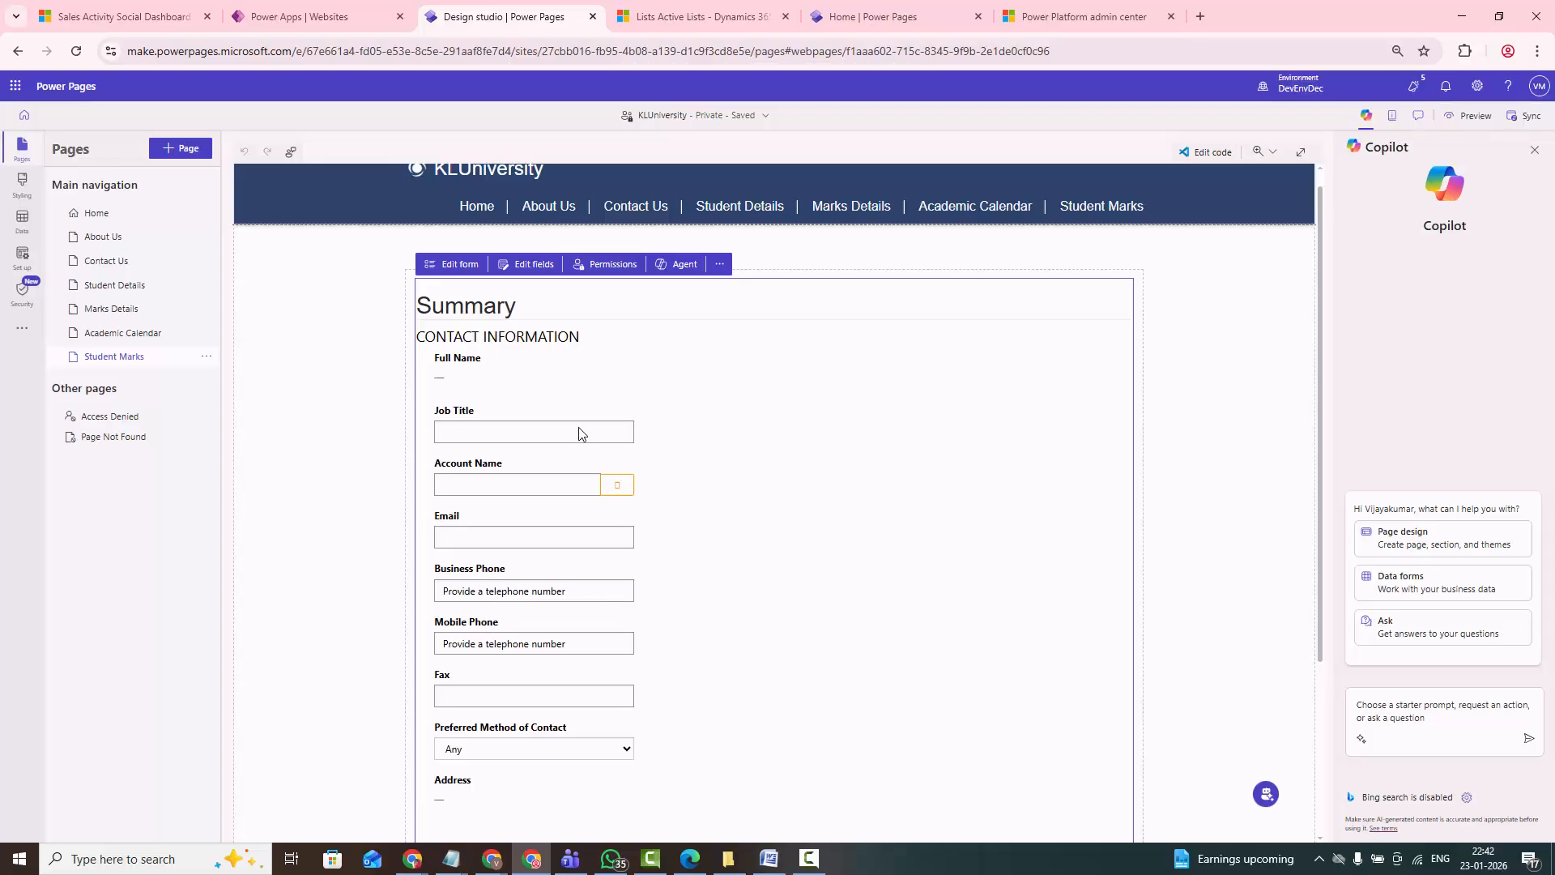
# - Review the Student Marks form's table, data, on-submit and CAPTCHA settings
pyautogui.click(459, 265)
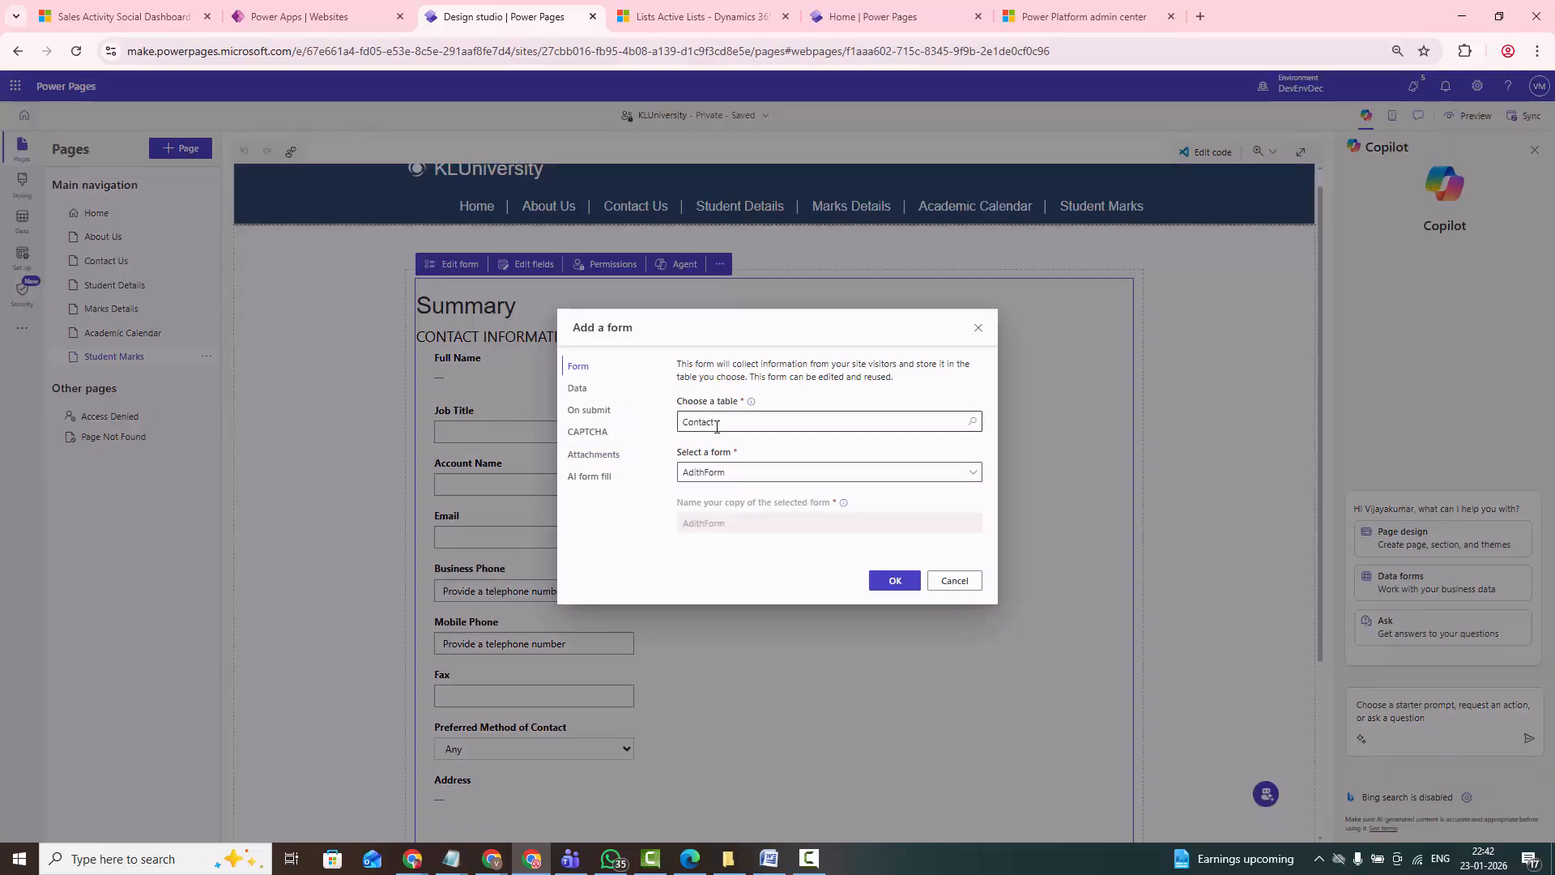
pyautogui.click(576, 388)
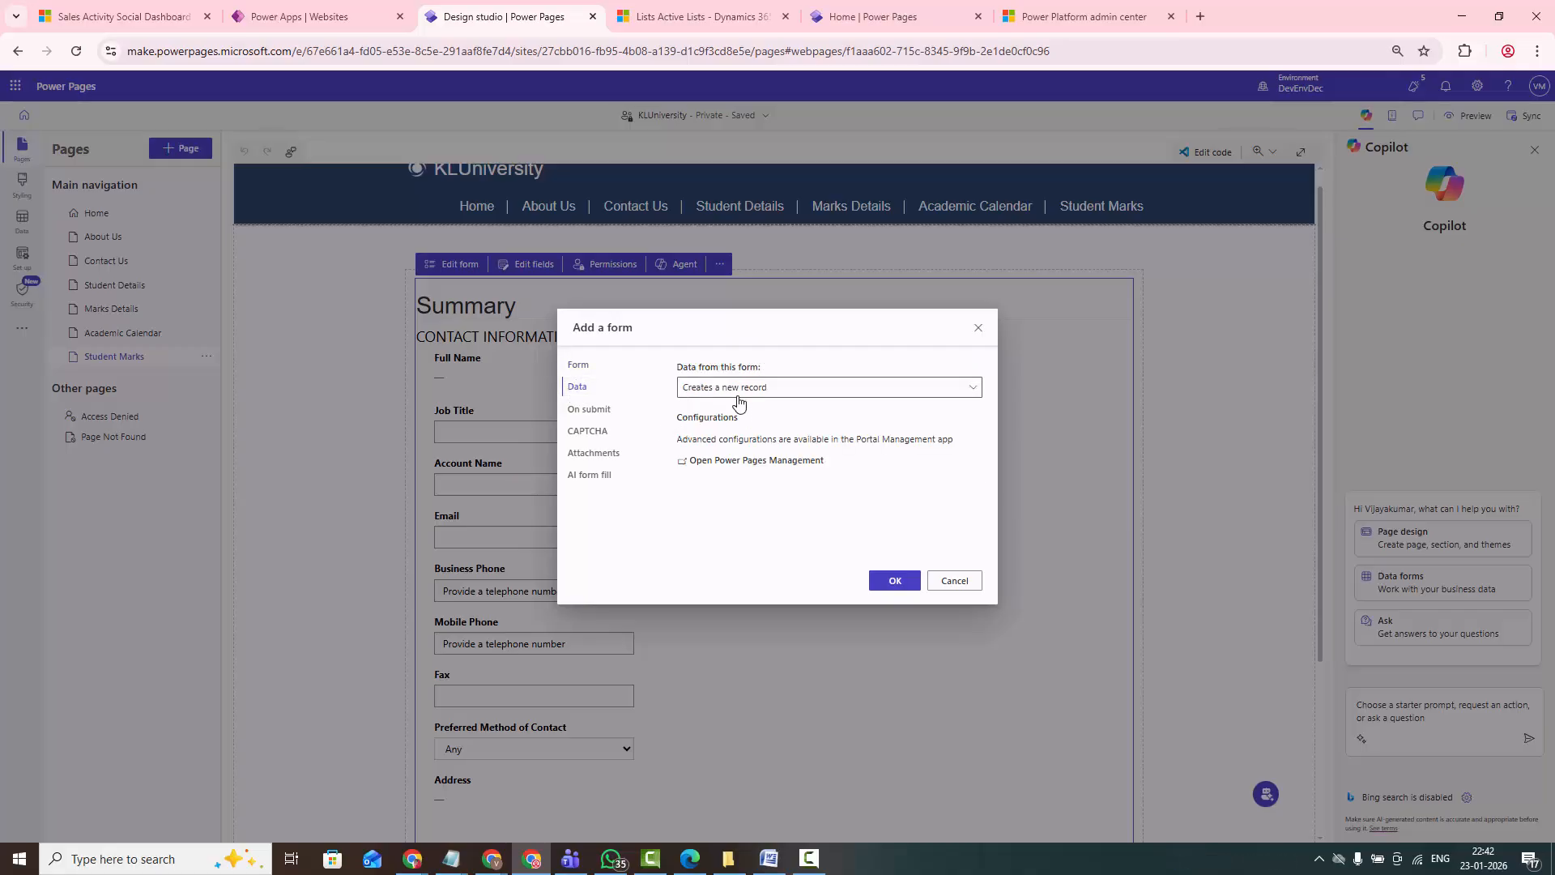
pyautogui.click(587, 409)
pyautogui.moveTo(685, 438); pyautogui.dragTo(887, 438)
pyautogui.click(588, 433)
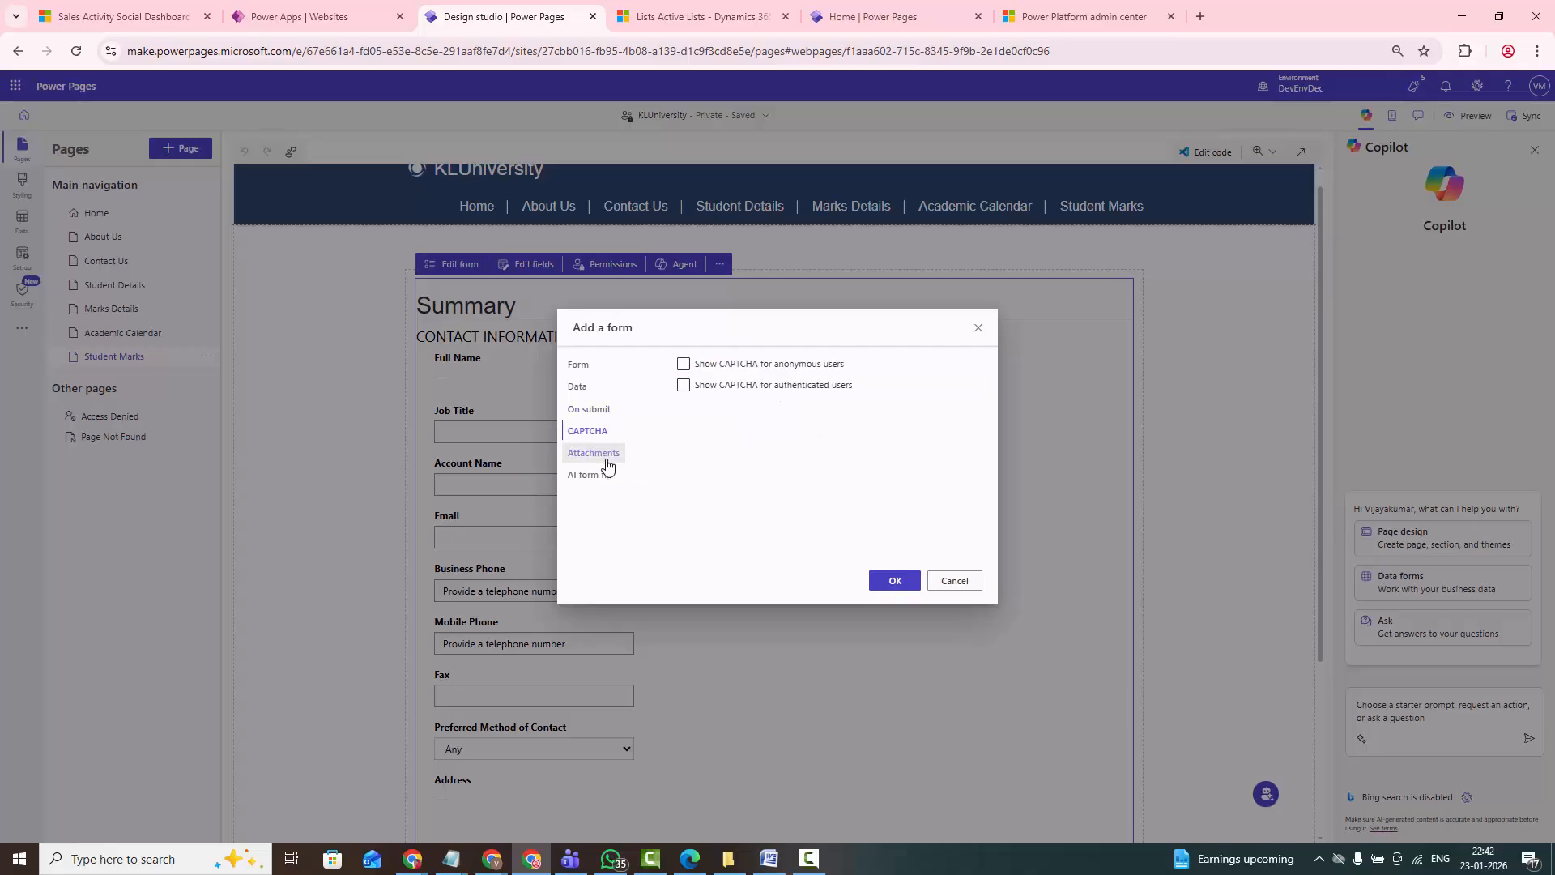
# - Enable CAPTCHA for anonymous users, check the attachments setting, turn off AI form filling assistance, and apply the form settings
pyautogui.click(684, 365)
pyautogui.click(592, 454)
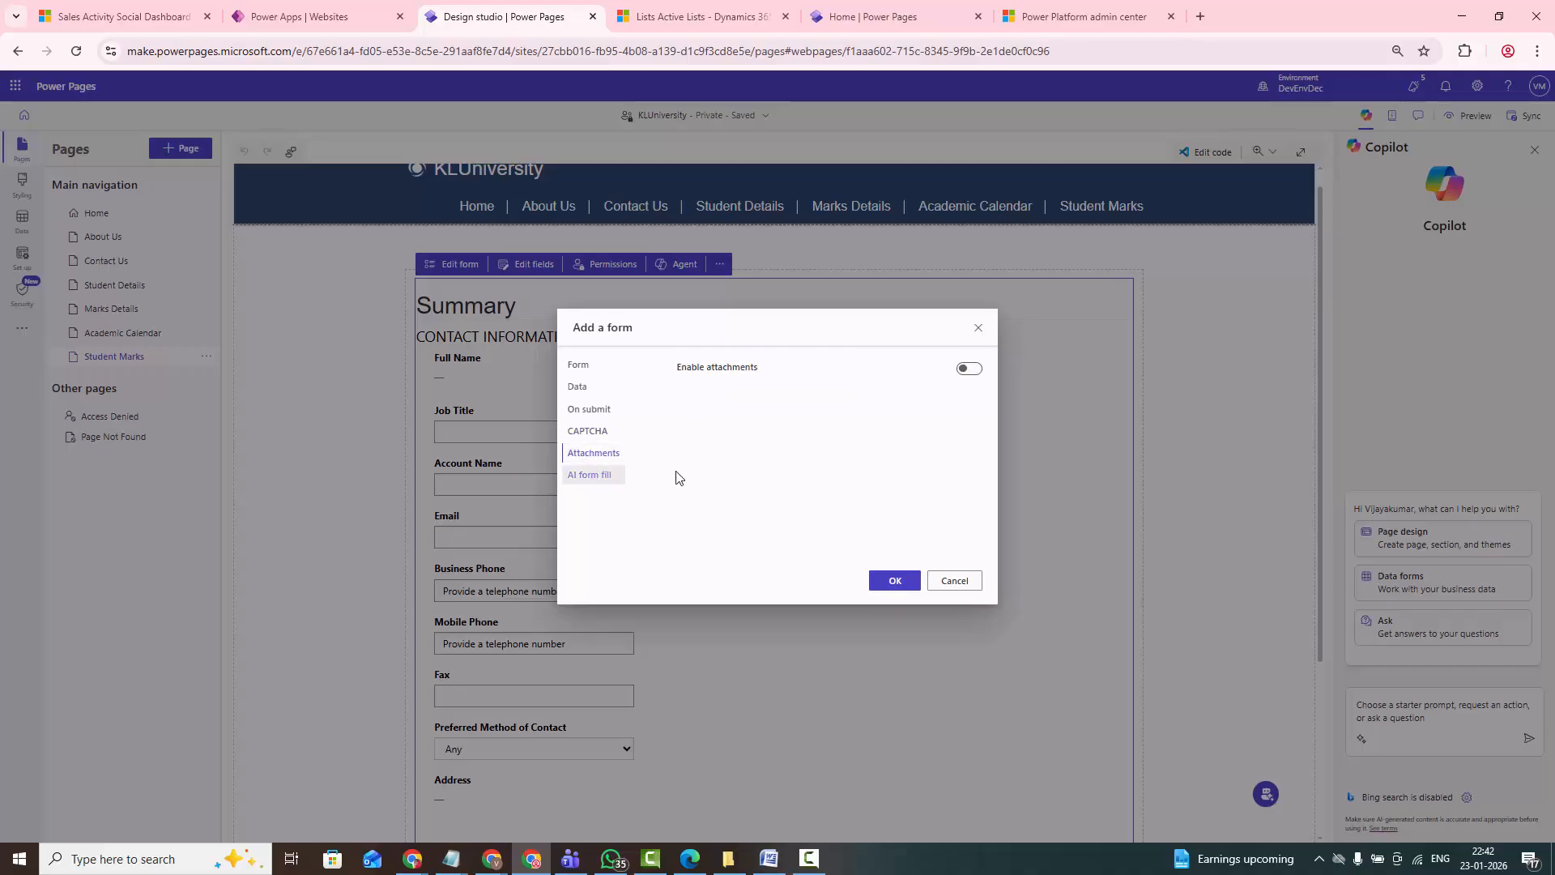
pyautogui.click(582, 477)
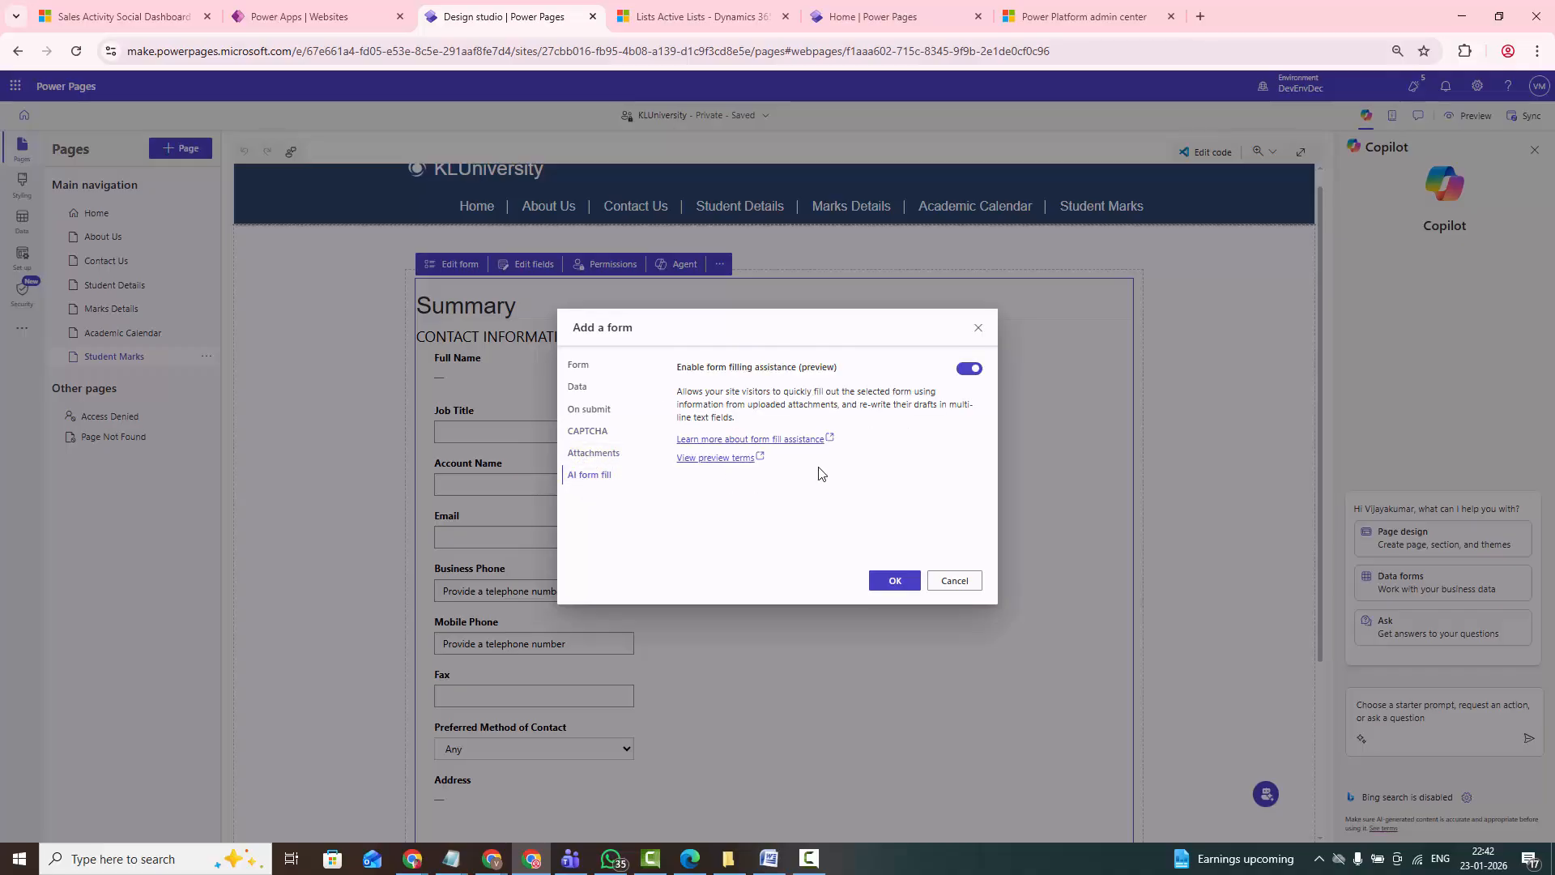
pyautogui.click(964, 371)
pyautogui.click(893, 582)
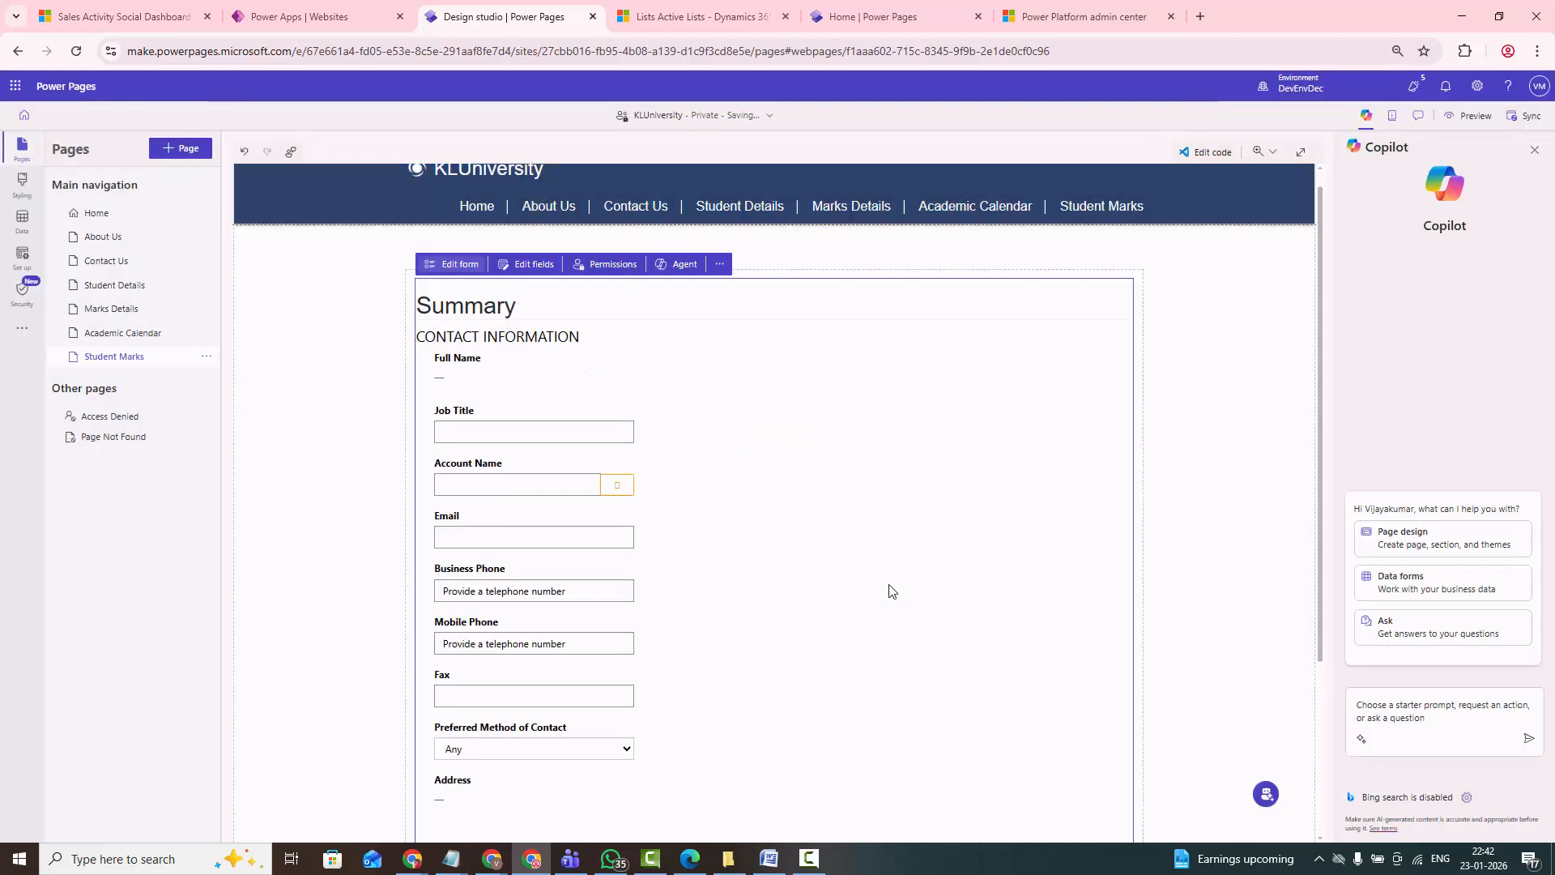
# - Look over the Contact form, sync the site configuration, and preview the Student Marks page at desktop size
pyautogui.scroll(-5, 845, 595)
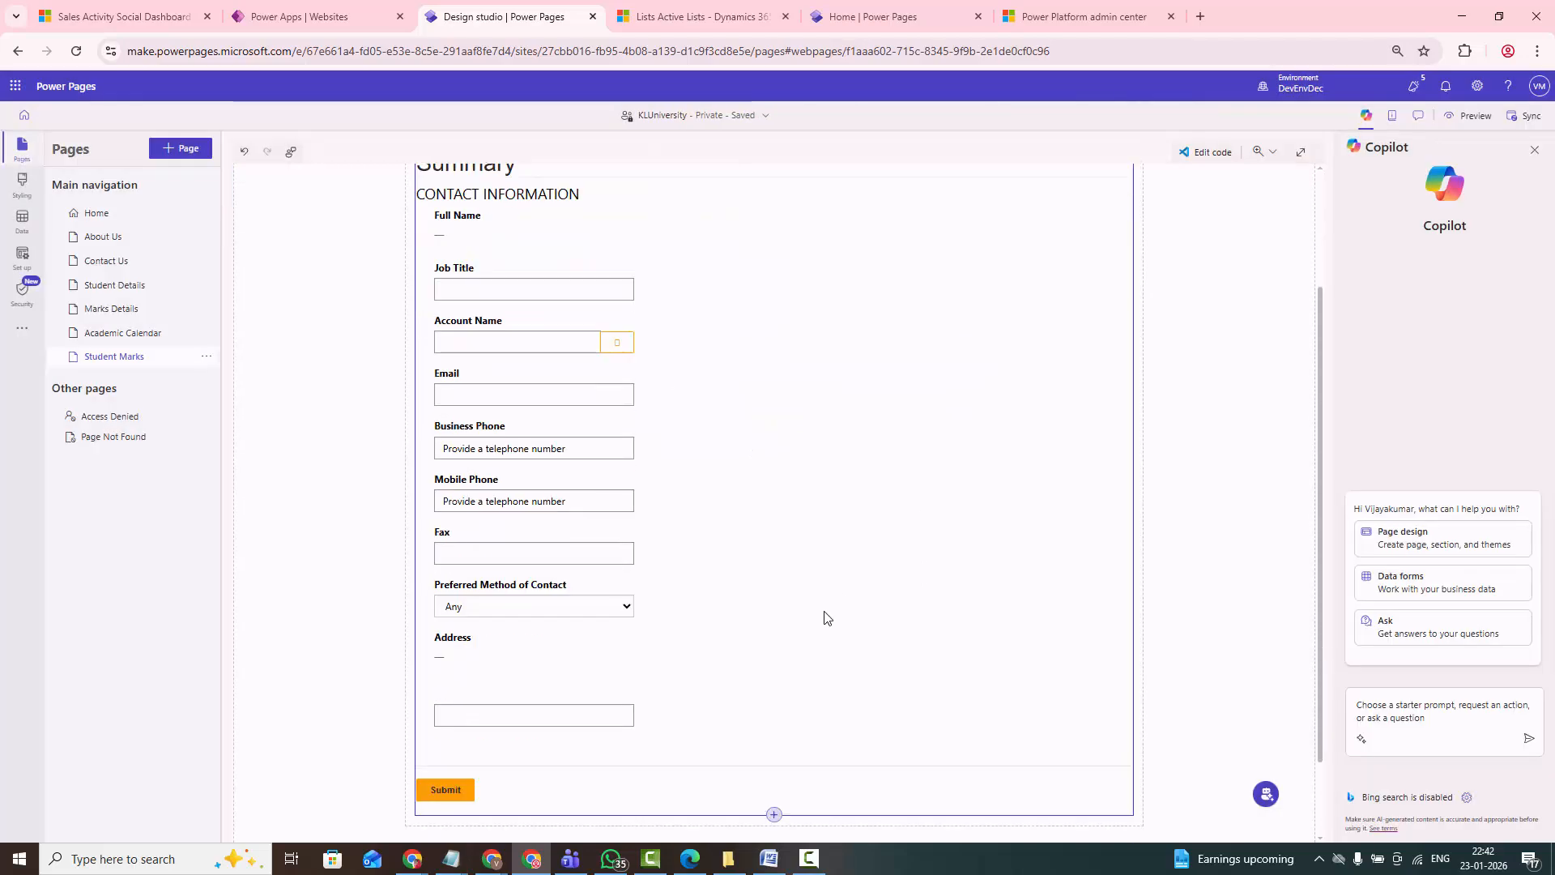
pyautogui.scroll(5, 842, 593)
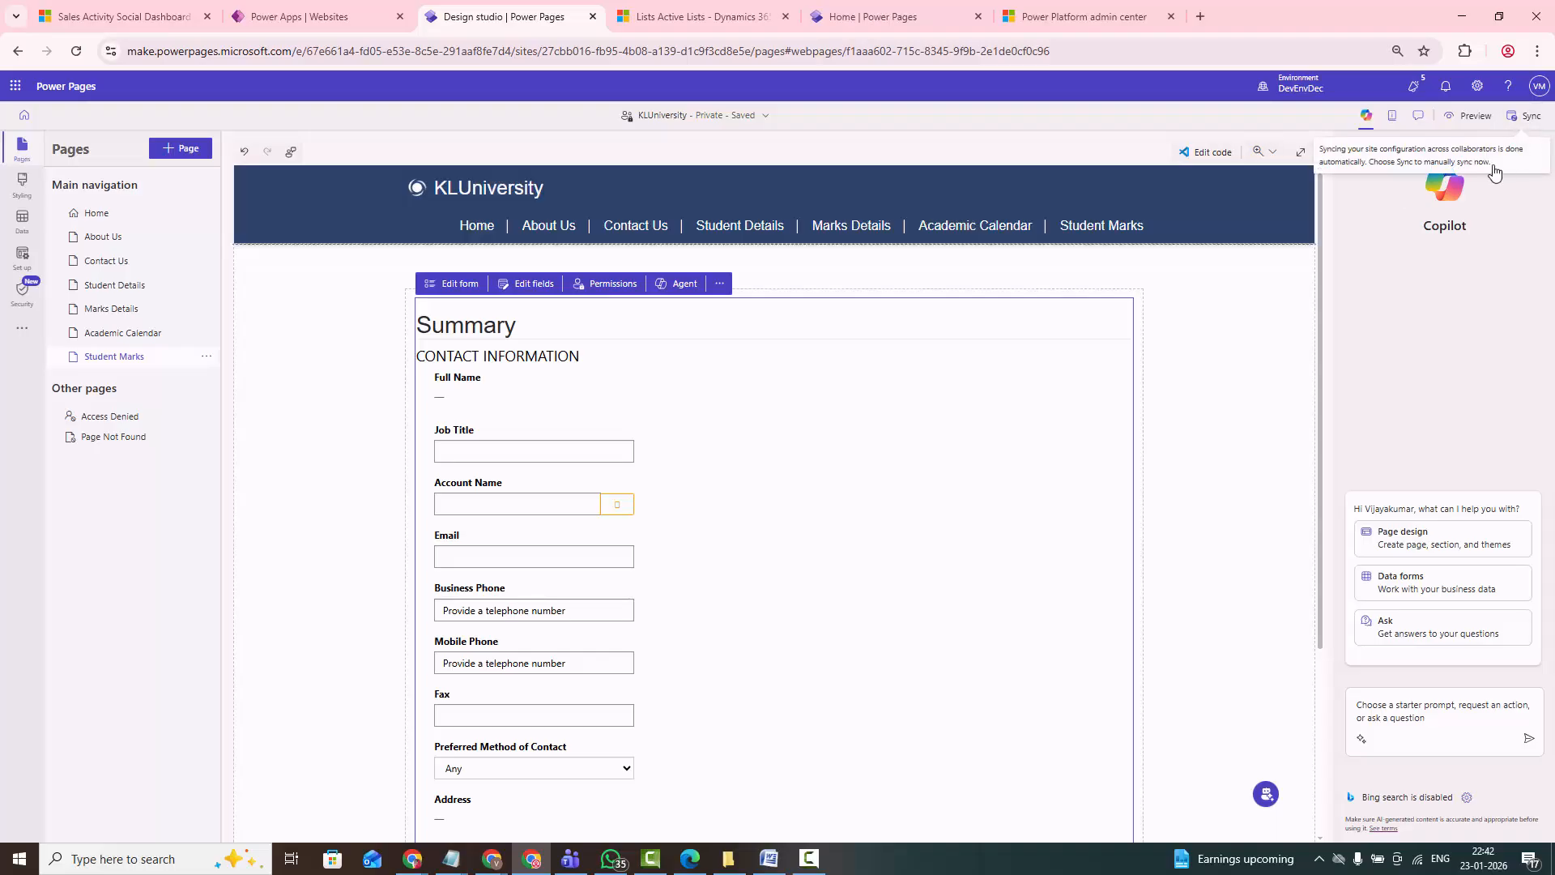
pyautogui.click(1494, 173)
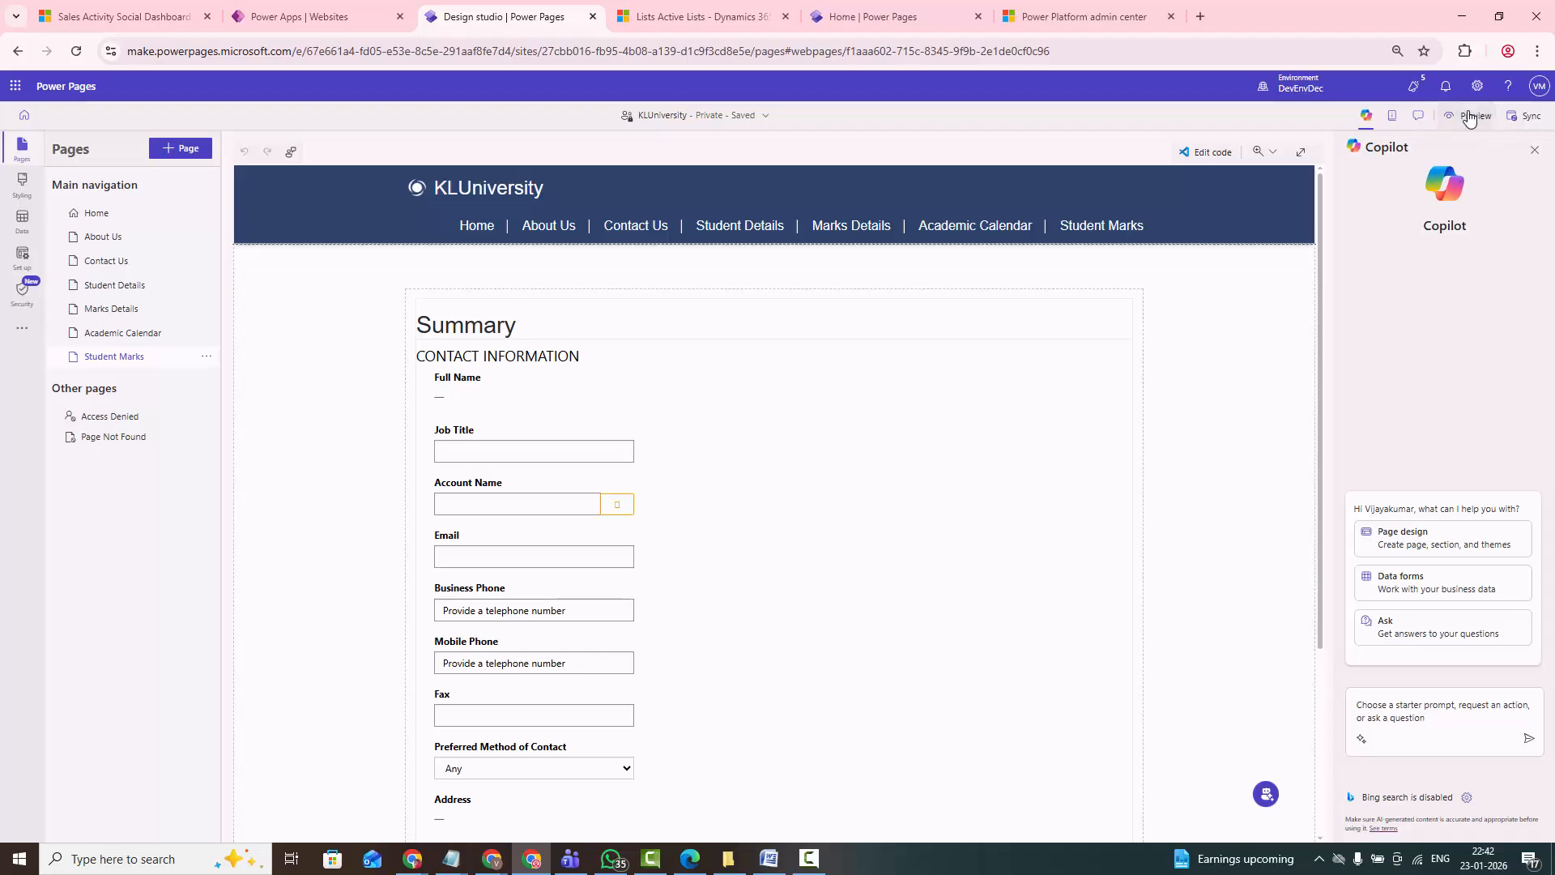
pyautogui.click(1468, 115)
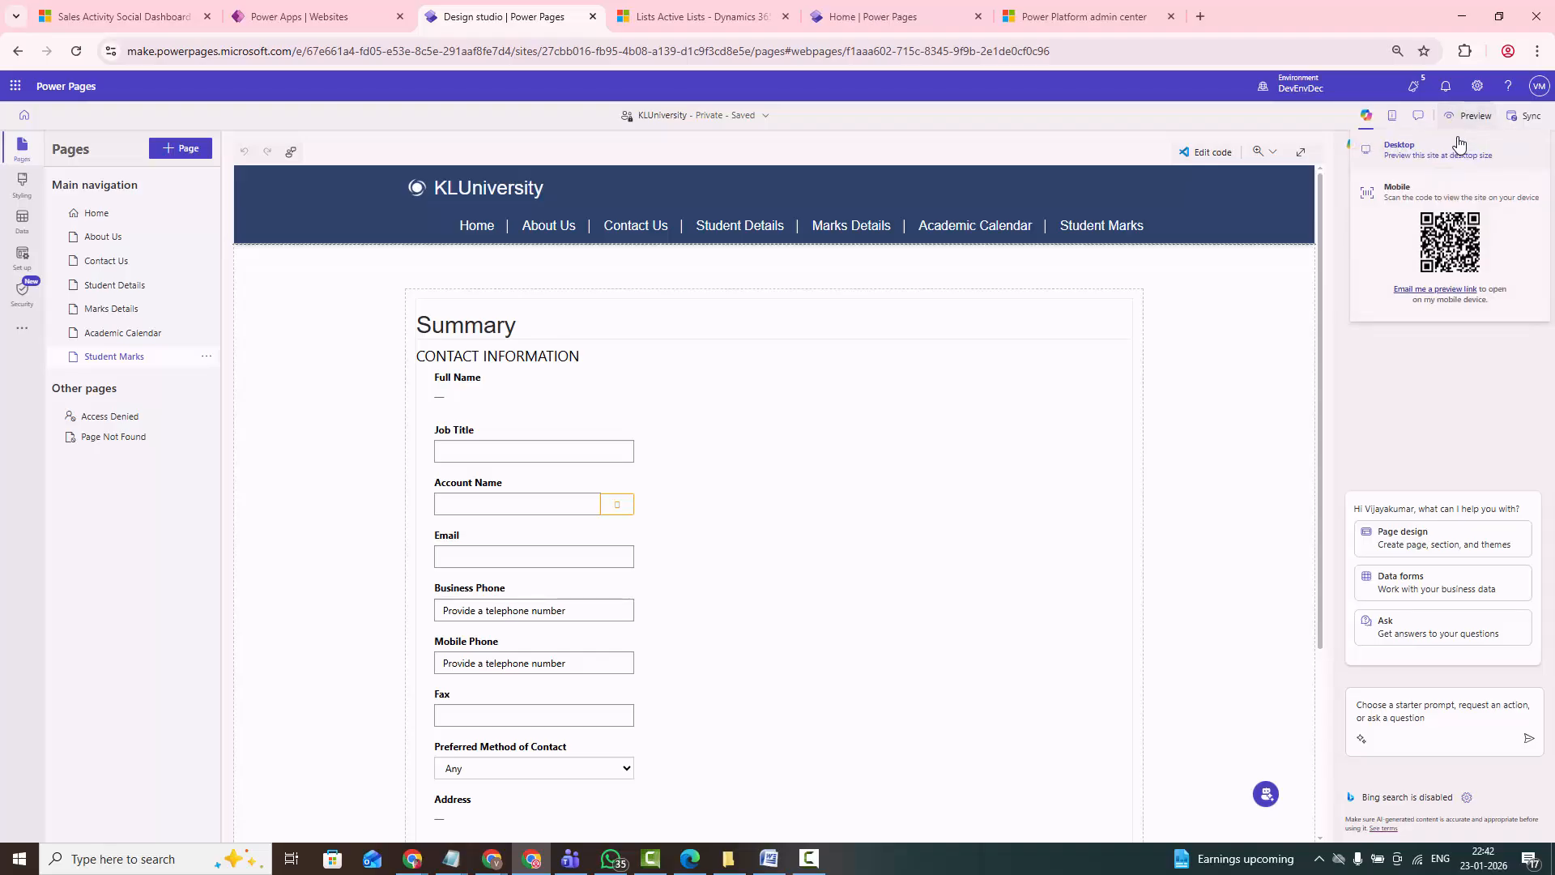
pyautogui.click(1389, 154)
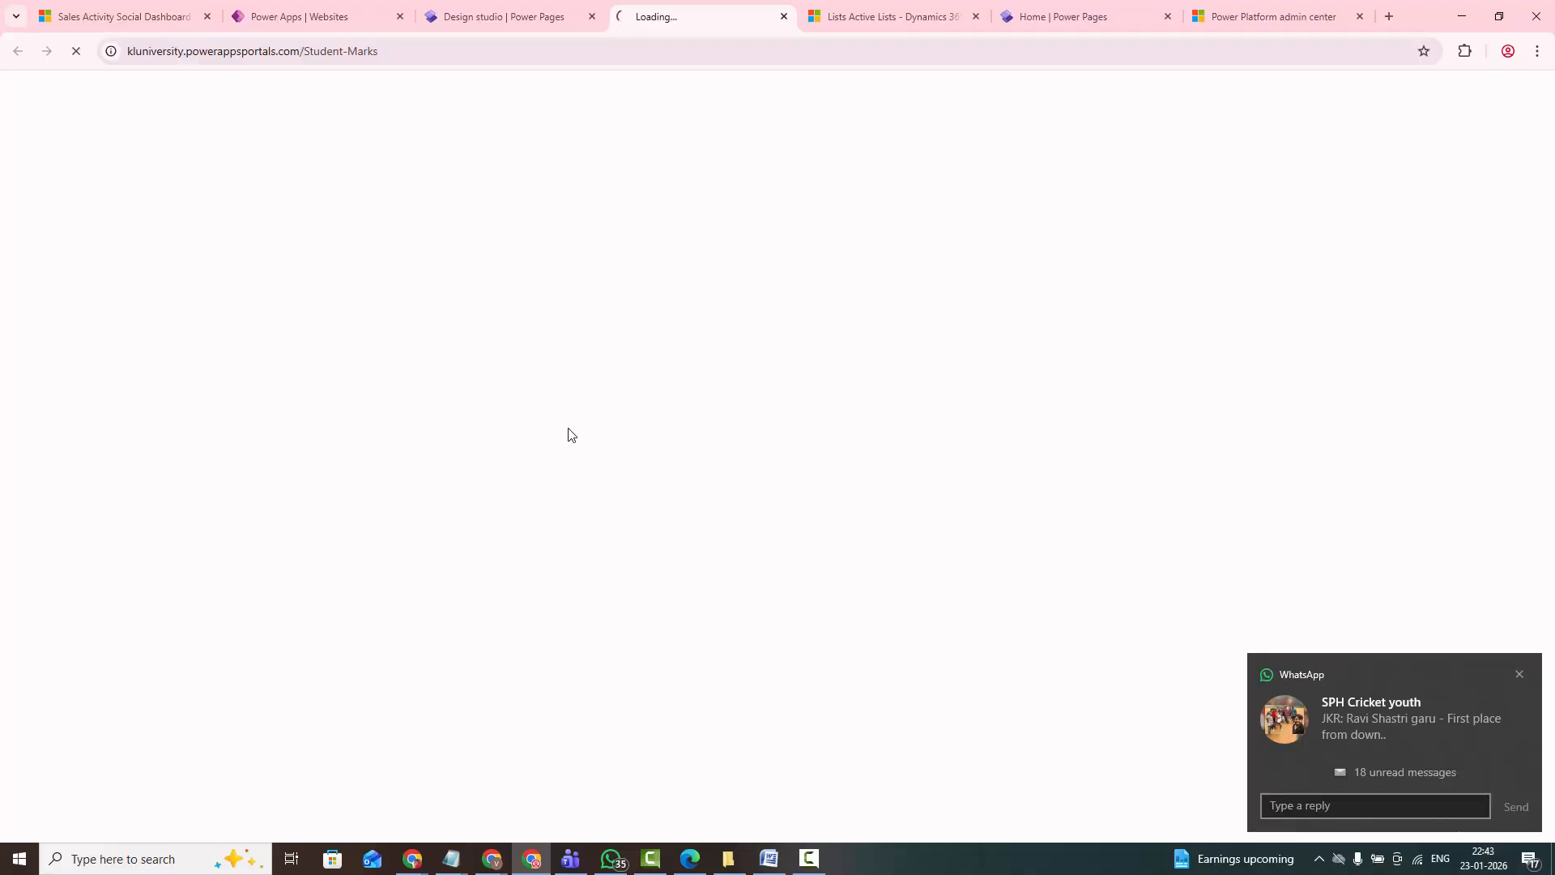
pyautogui.click(1519, 676)
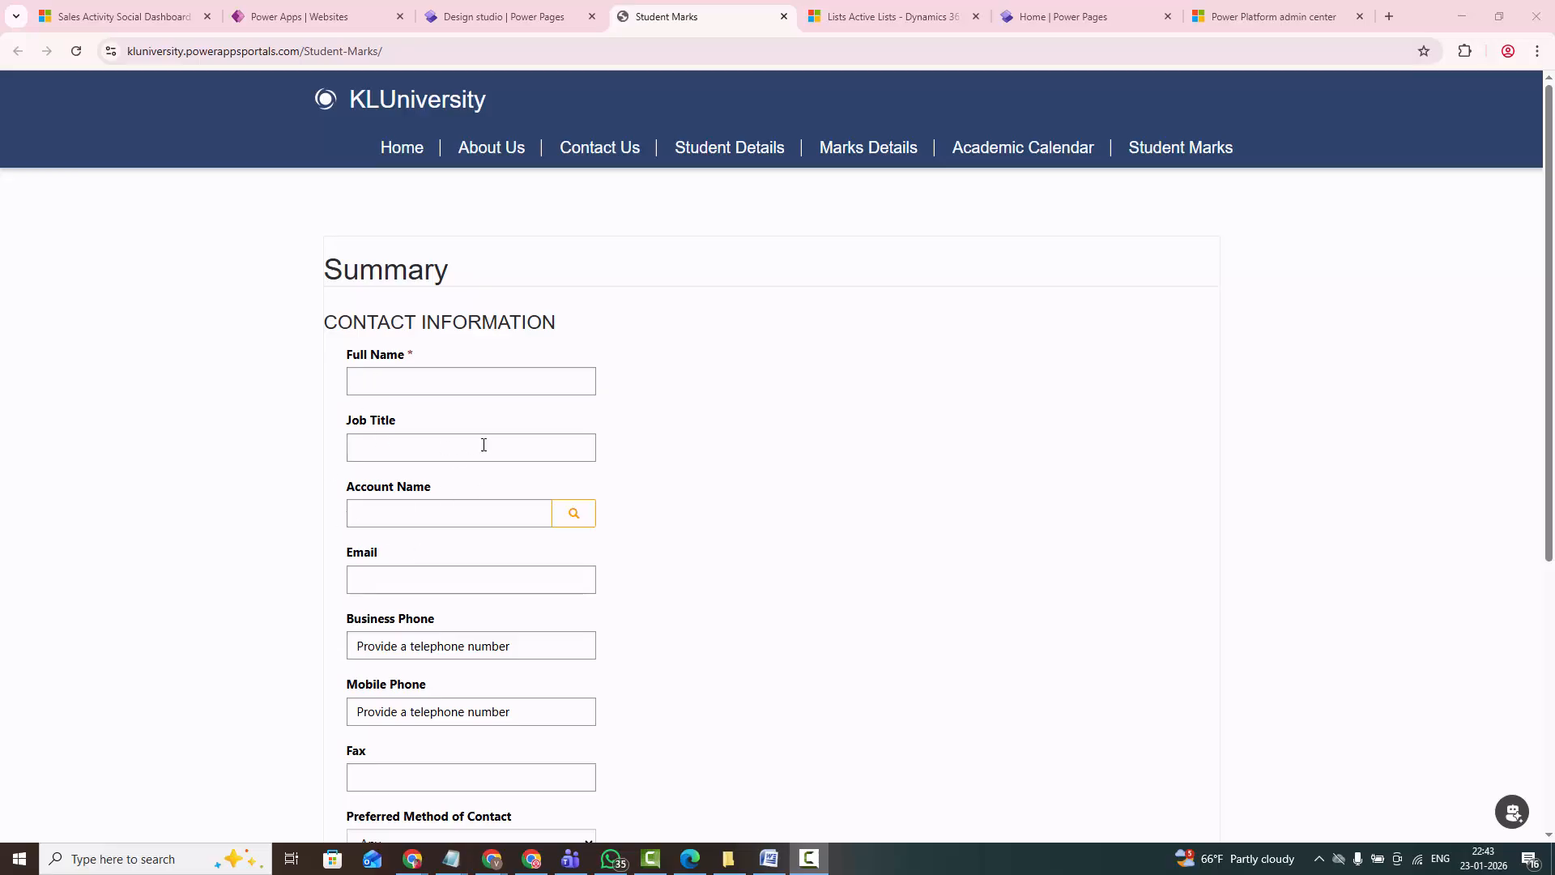
# - Look through the live Student Marks form, visit the Marks Details page, and return to Student Marks
pyautogui.scroll(-2, 484, 445)
pyautogui.scroll(1, 818, 373)
pyautogui.scroll(1, 1095, 175)
pyautogui.click(1146, 154)
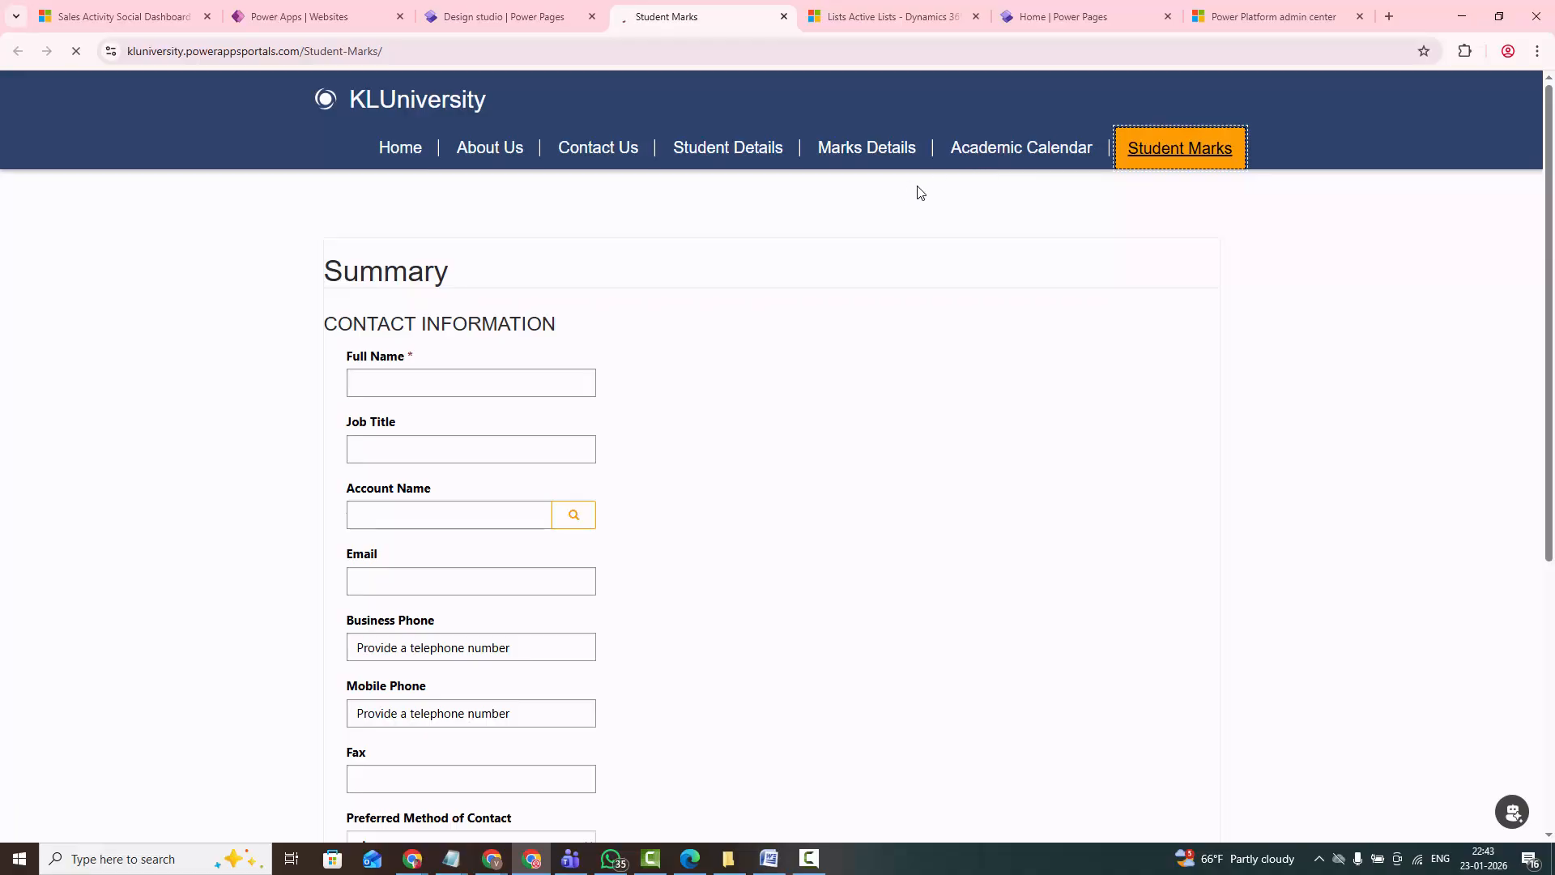
pyautogui.click(993, 160)
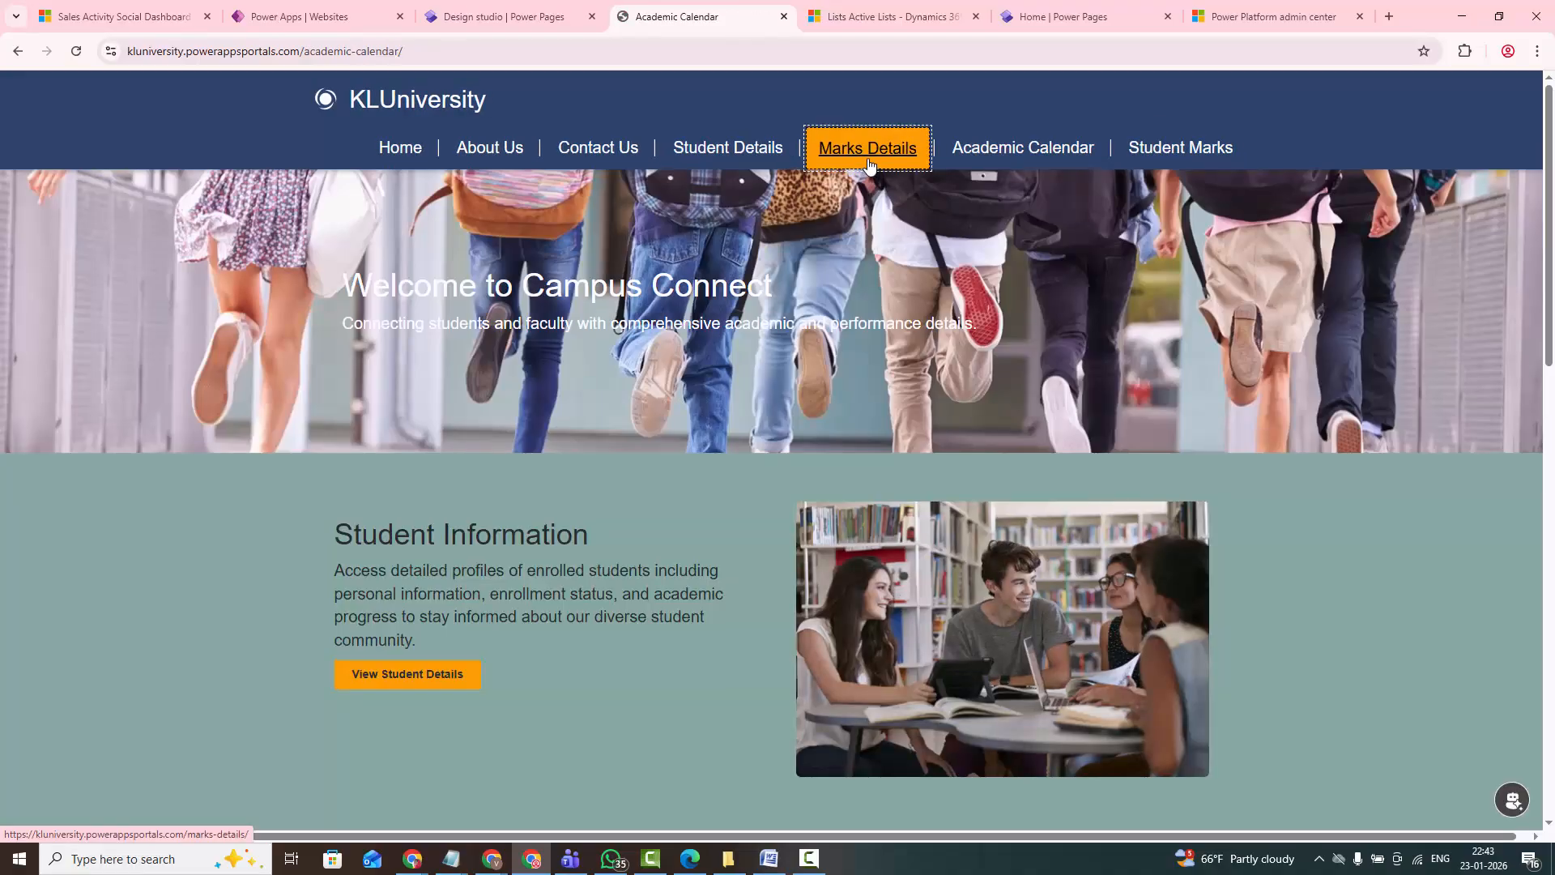
pyautogui.click(868, 161)
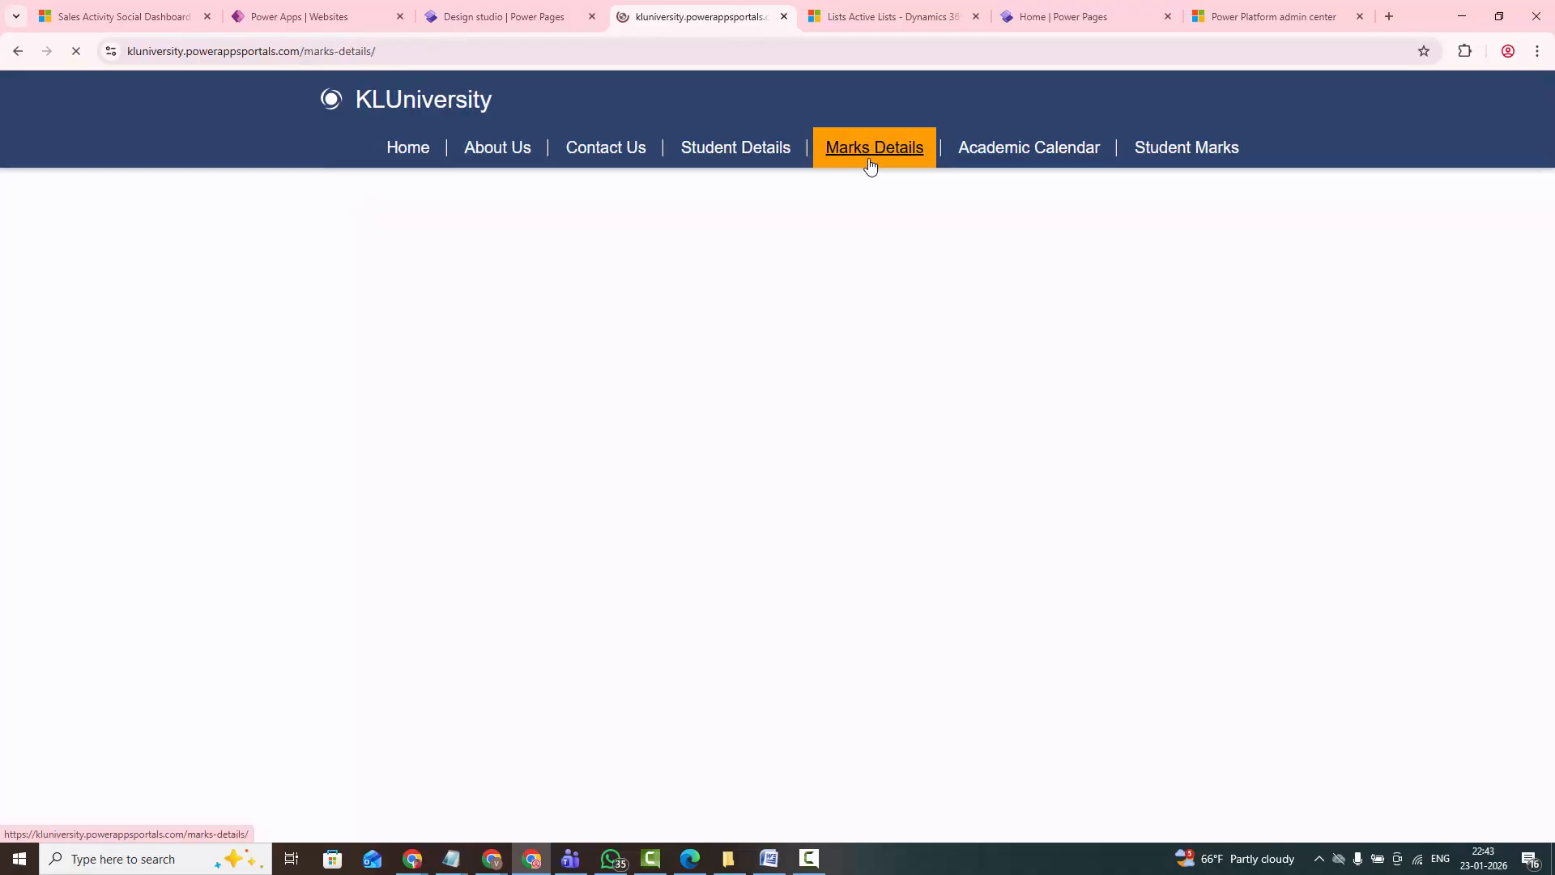
pyautogui.click(1134, 156)
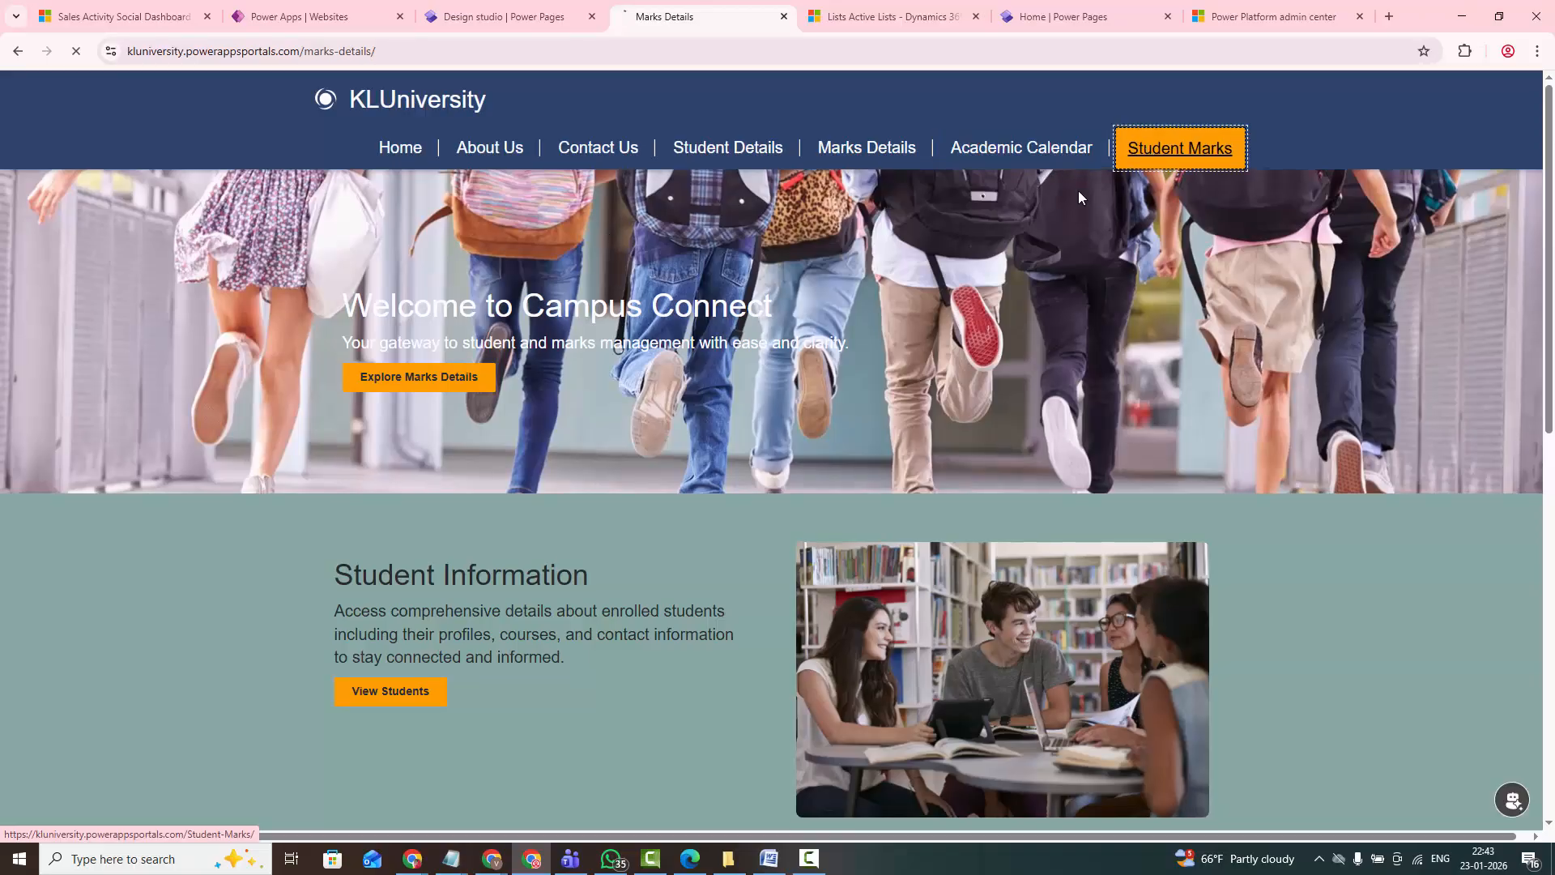
# - Fill in the student's first and last name under Full Name, and set the Job Title to student
pyautogui.click(461, 379)
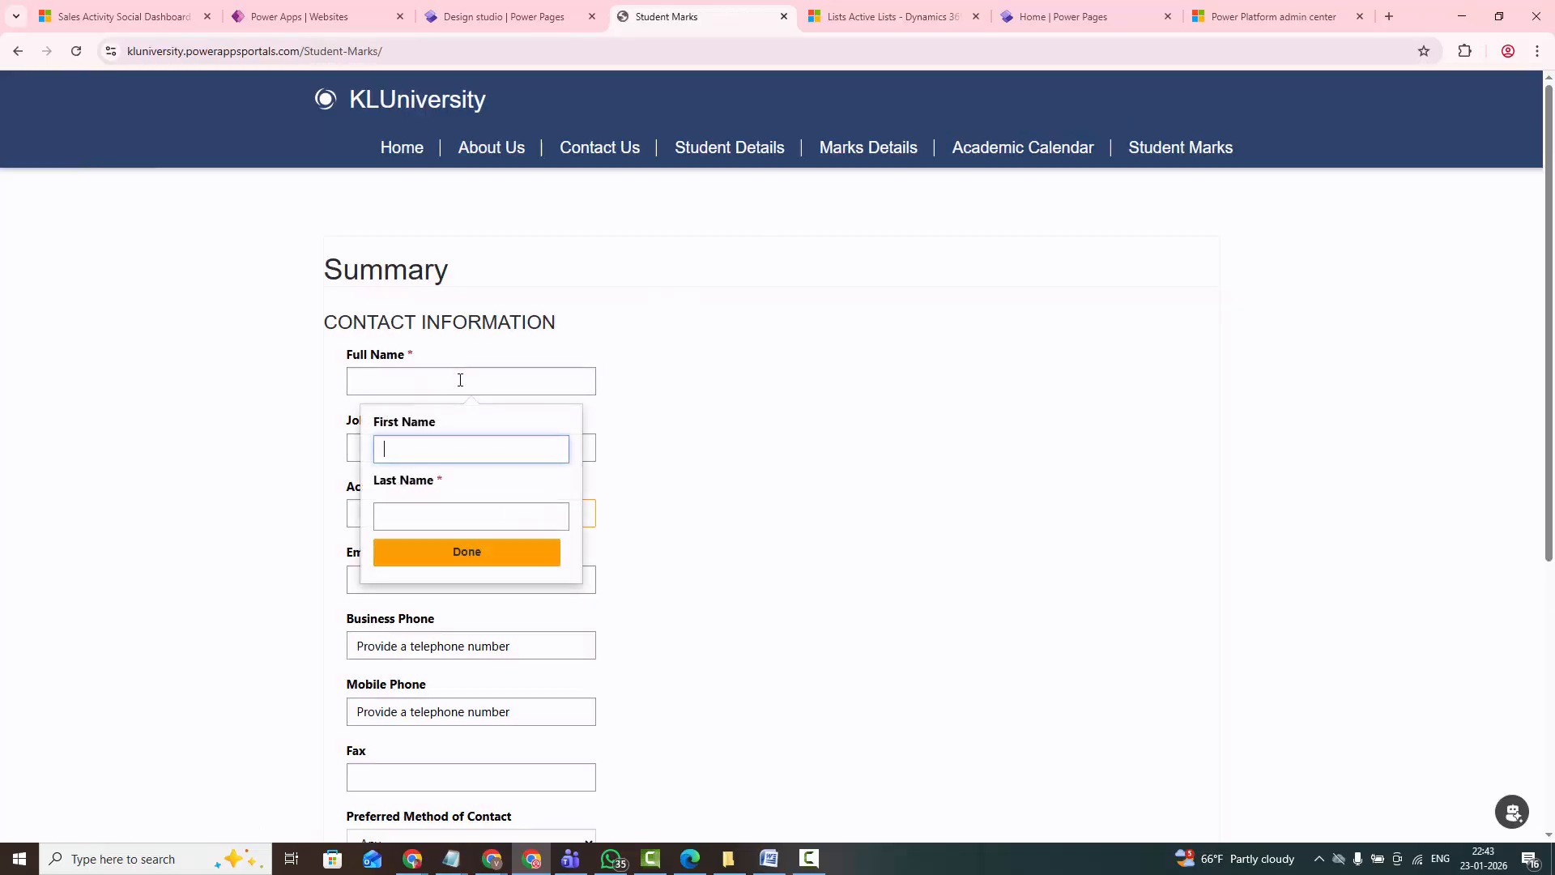
pyautogui.click(446, 452)
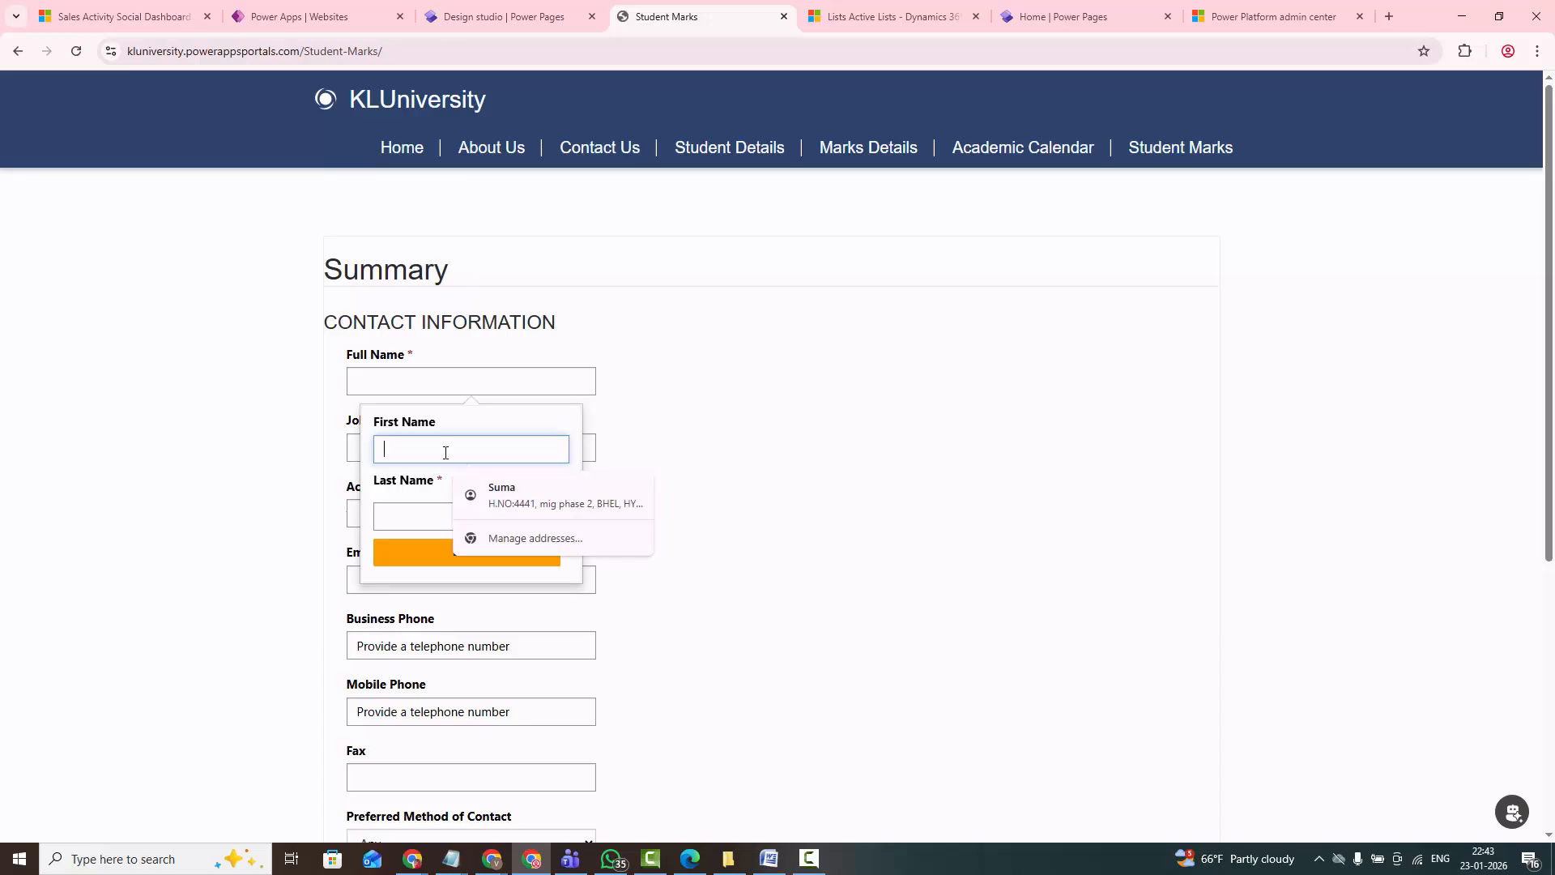
pyautogui.press('Escape')
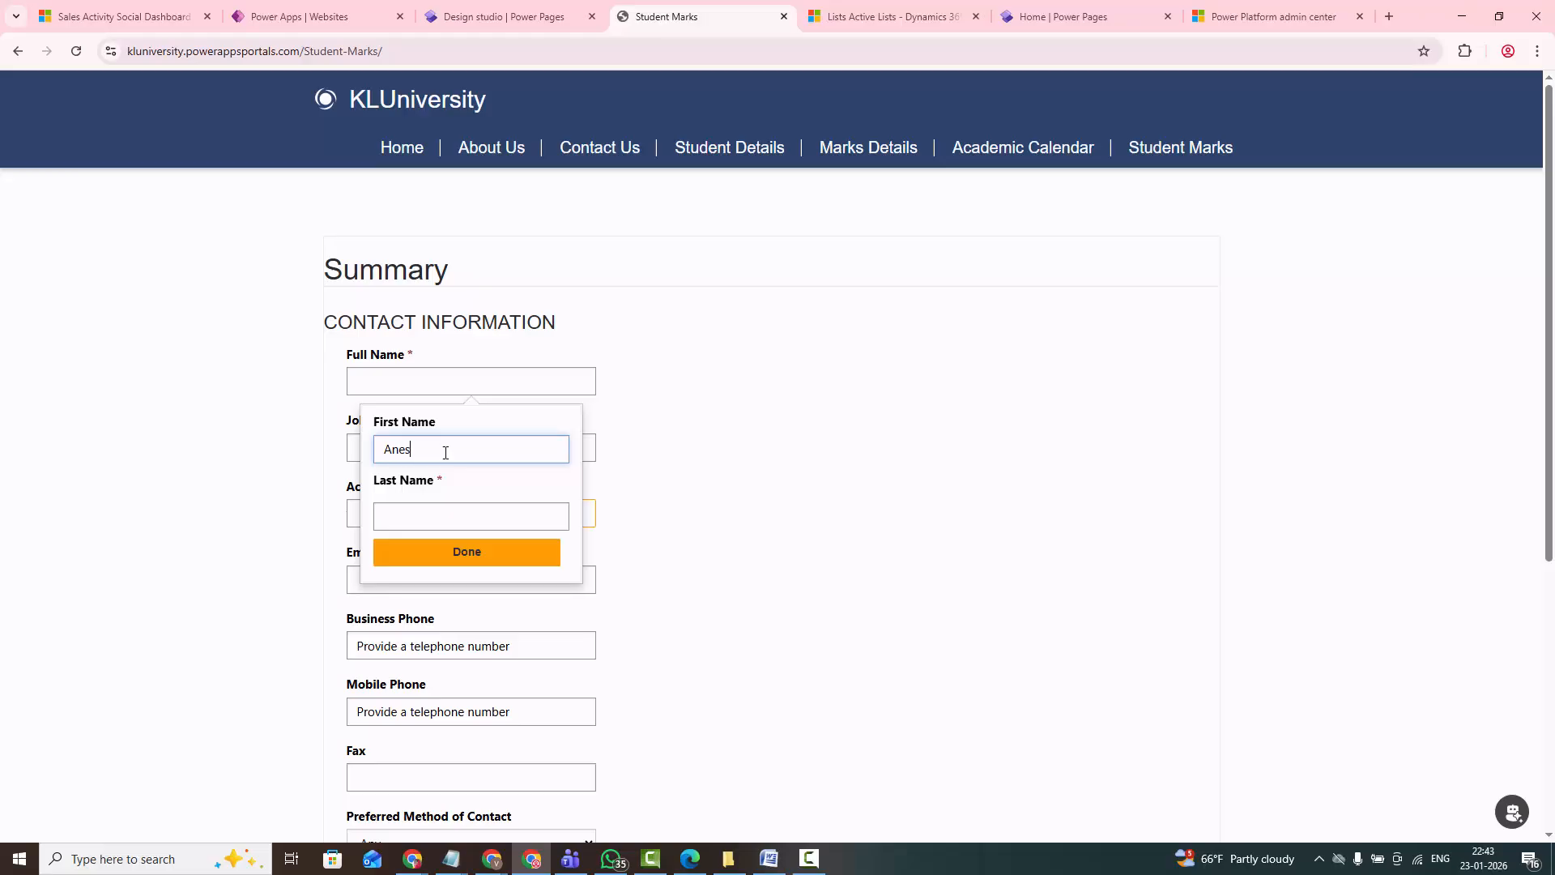
pyautogui.click(410, 509)
pyautogui.write('Kumar')
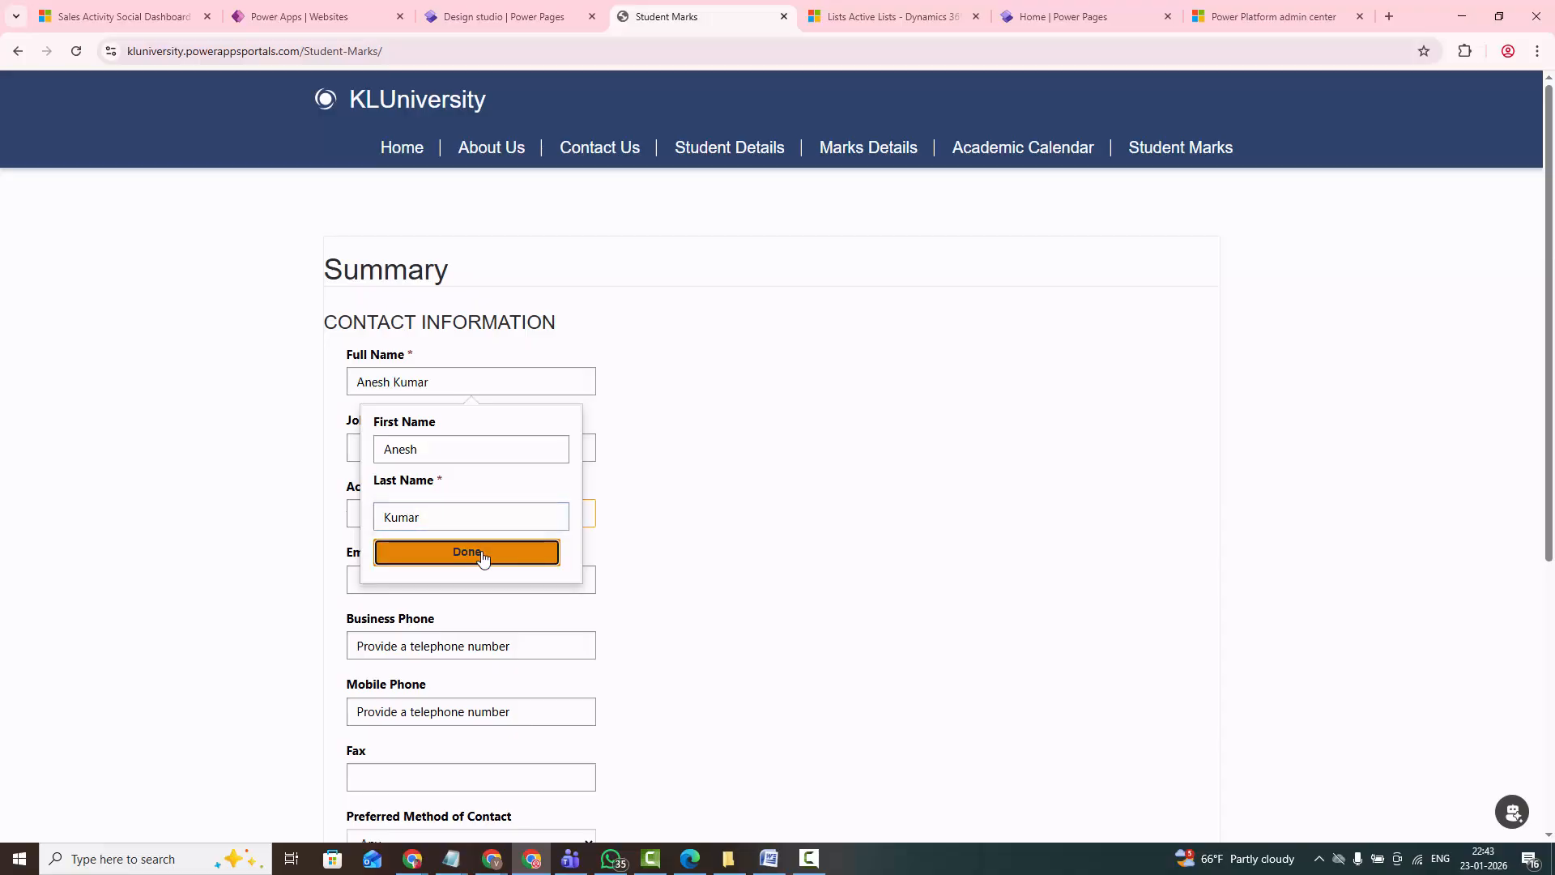
pyautogui.click(481, 554)
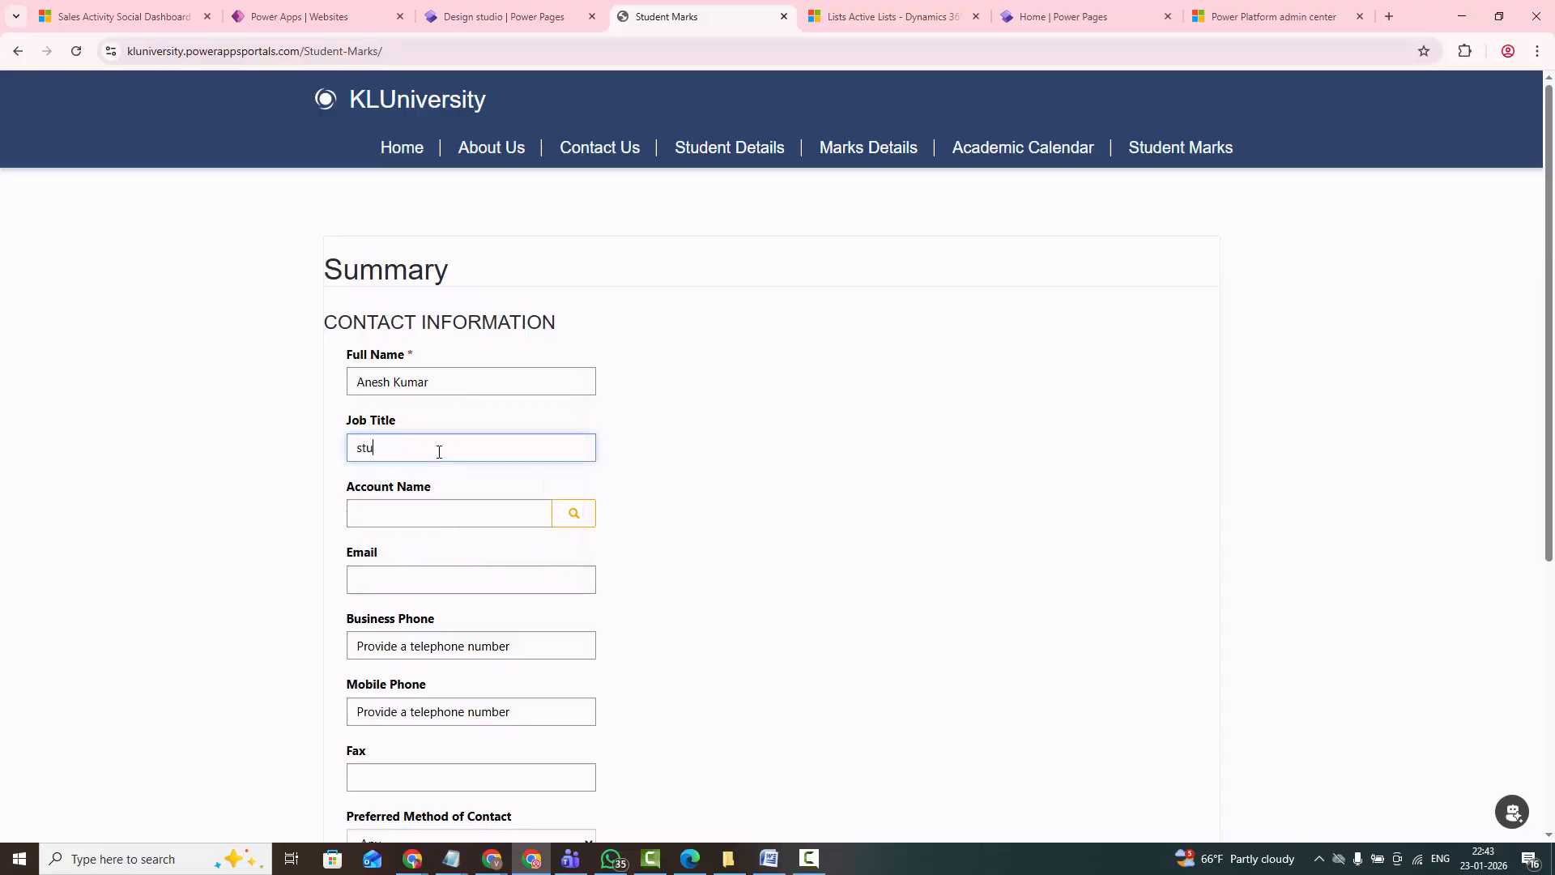
# - Fill the Account Name lookup with the first named contact from the Contacts Lookup View
pyautogui.click(423, 509)
pyautogui.click(571, 519)
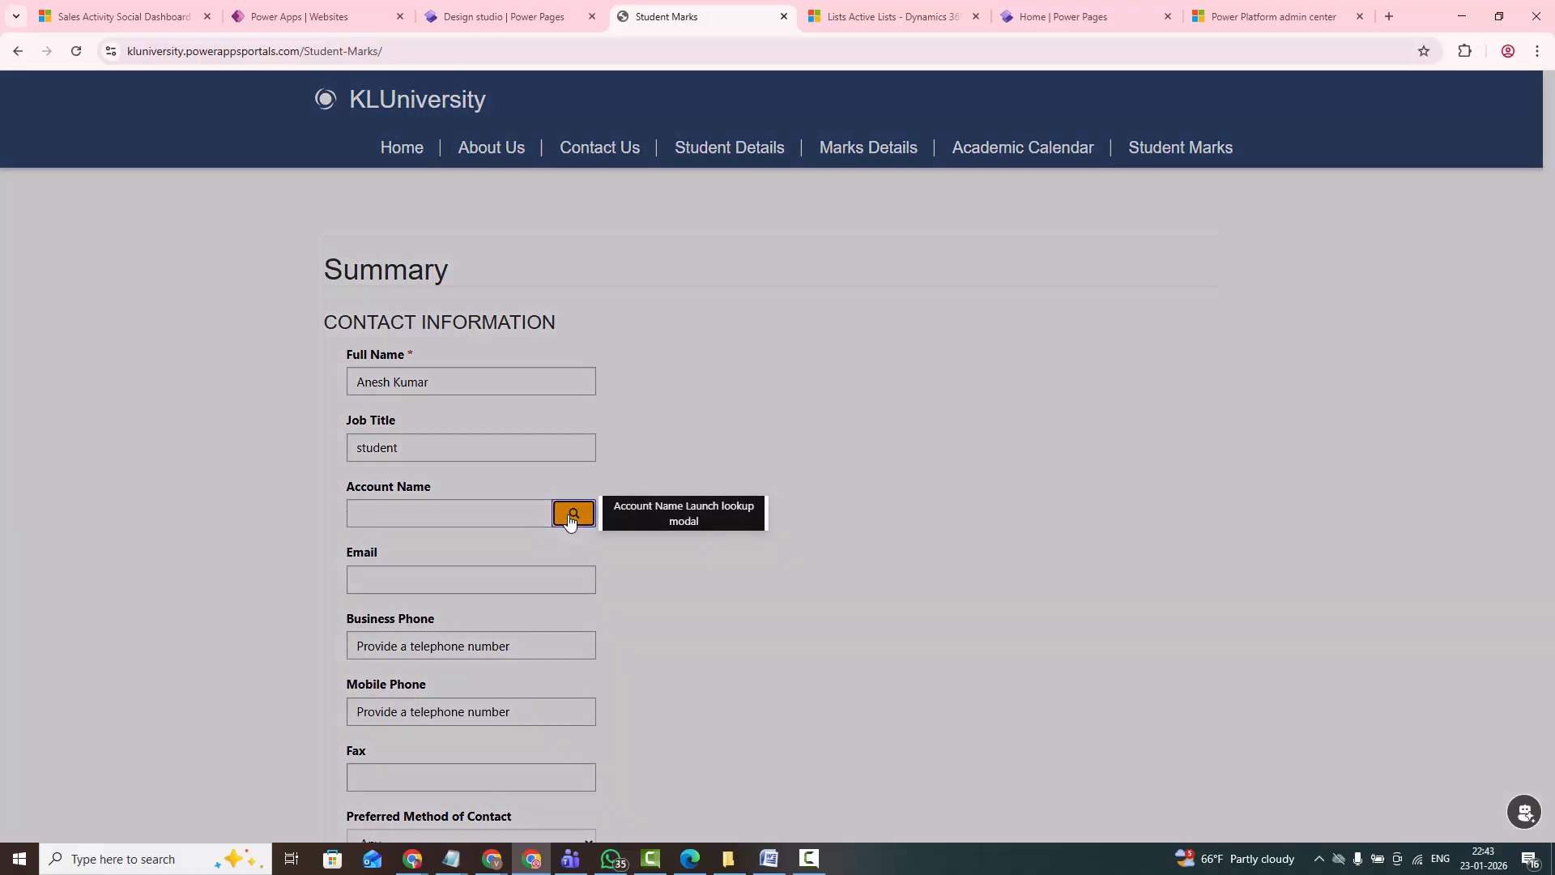
pyautogui.click(452, 180)
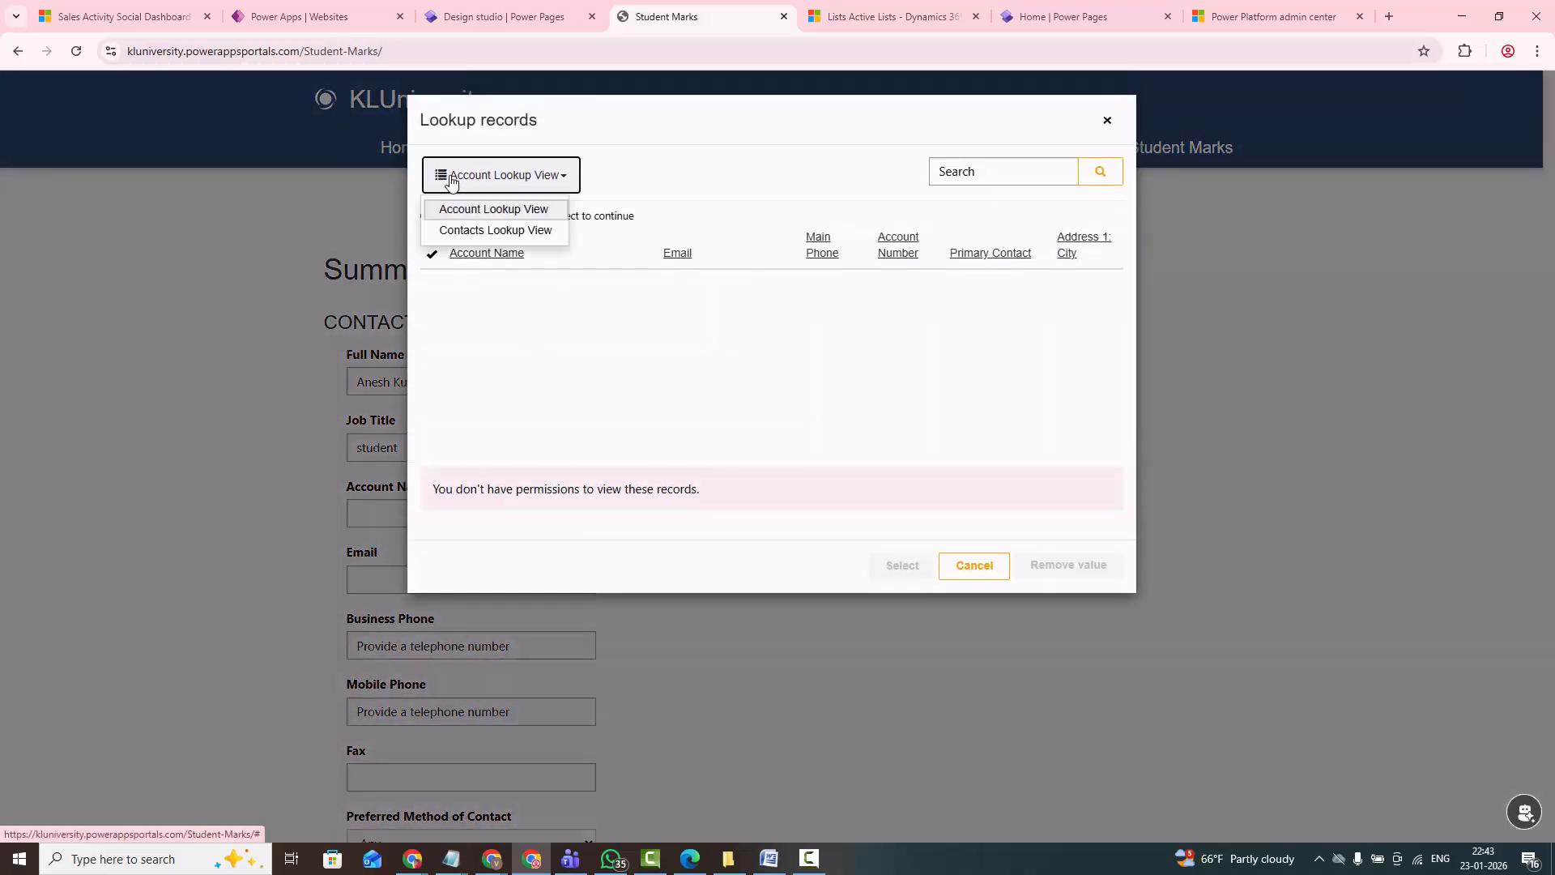
pyautogui.click(456, 233)
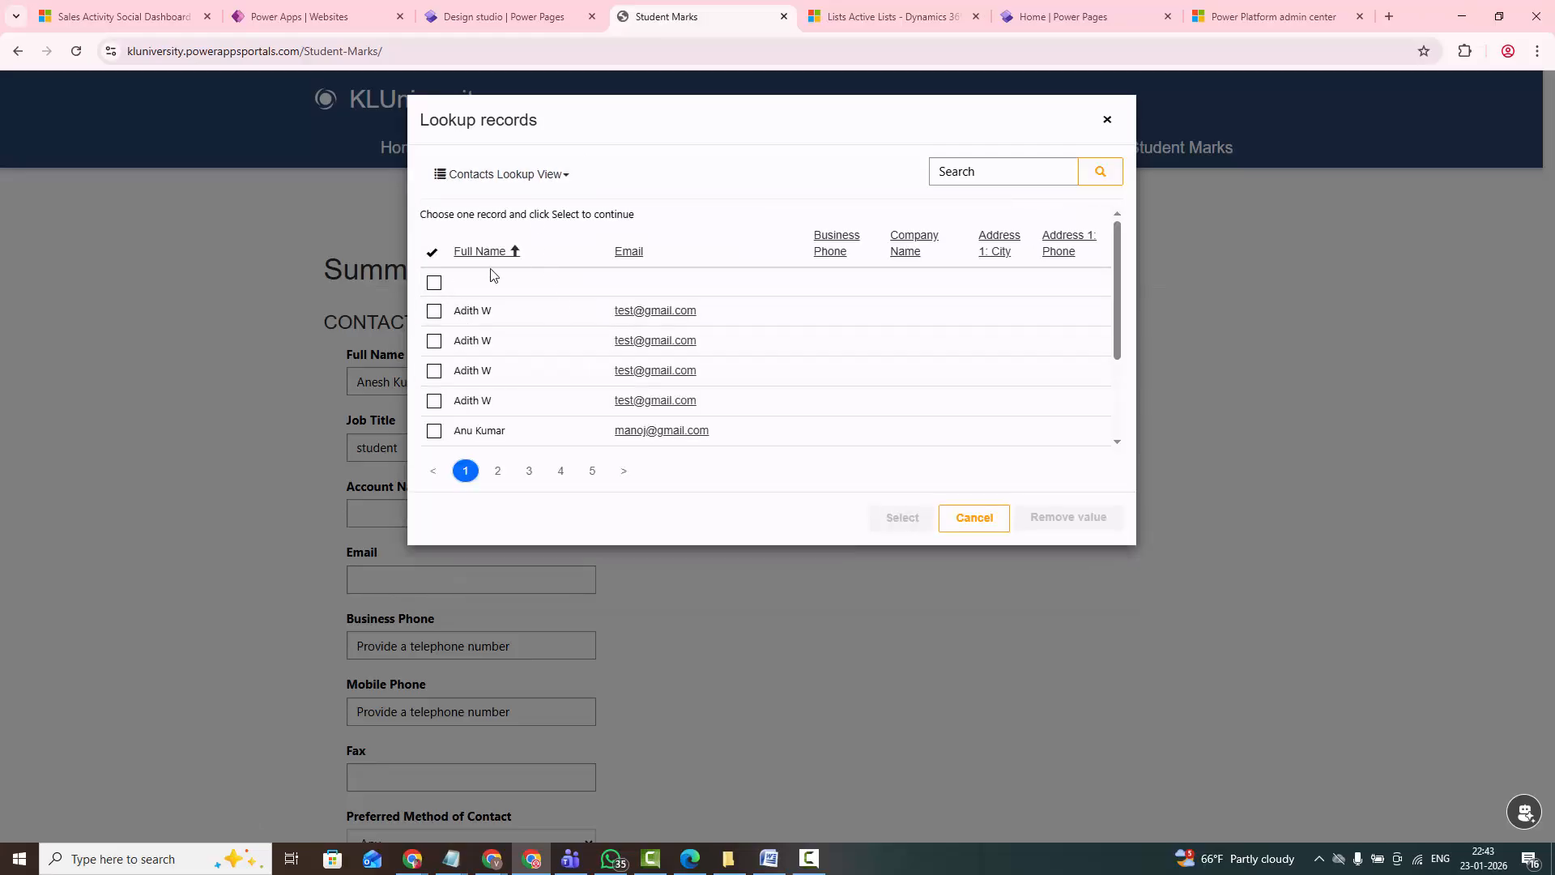
pyautogui.click(443, 316)
pyautogui.click(896, 516)
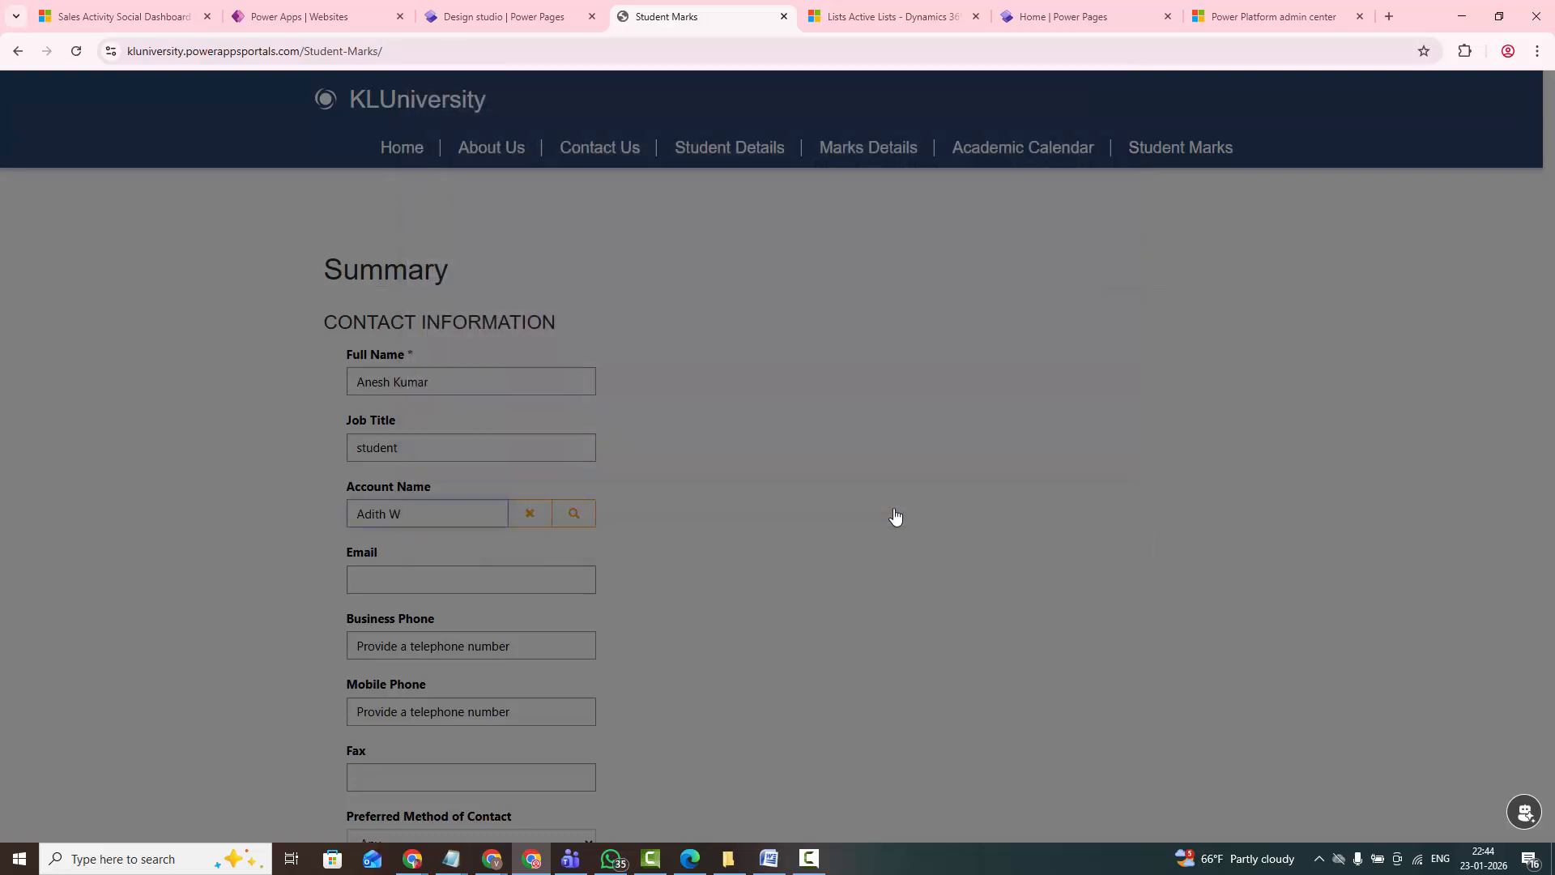
# - Fill in the contact's email and enter the same phone number for Business Phone and Mobile Phone
pyautogui.click(491, 577)
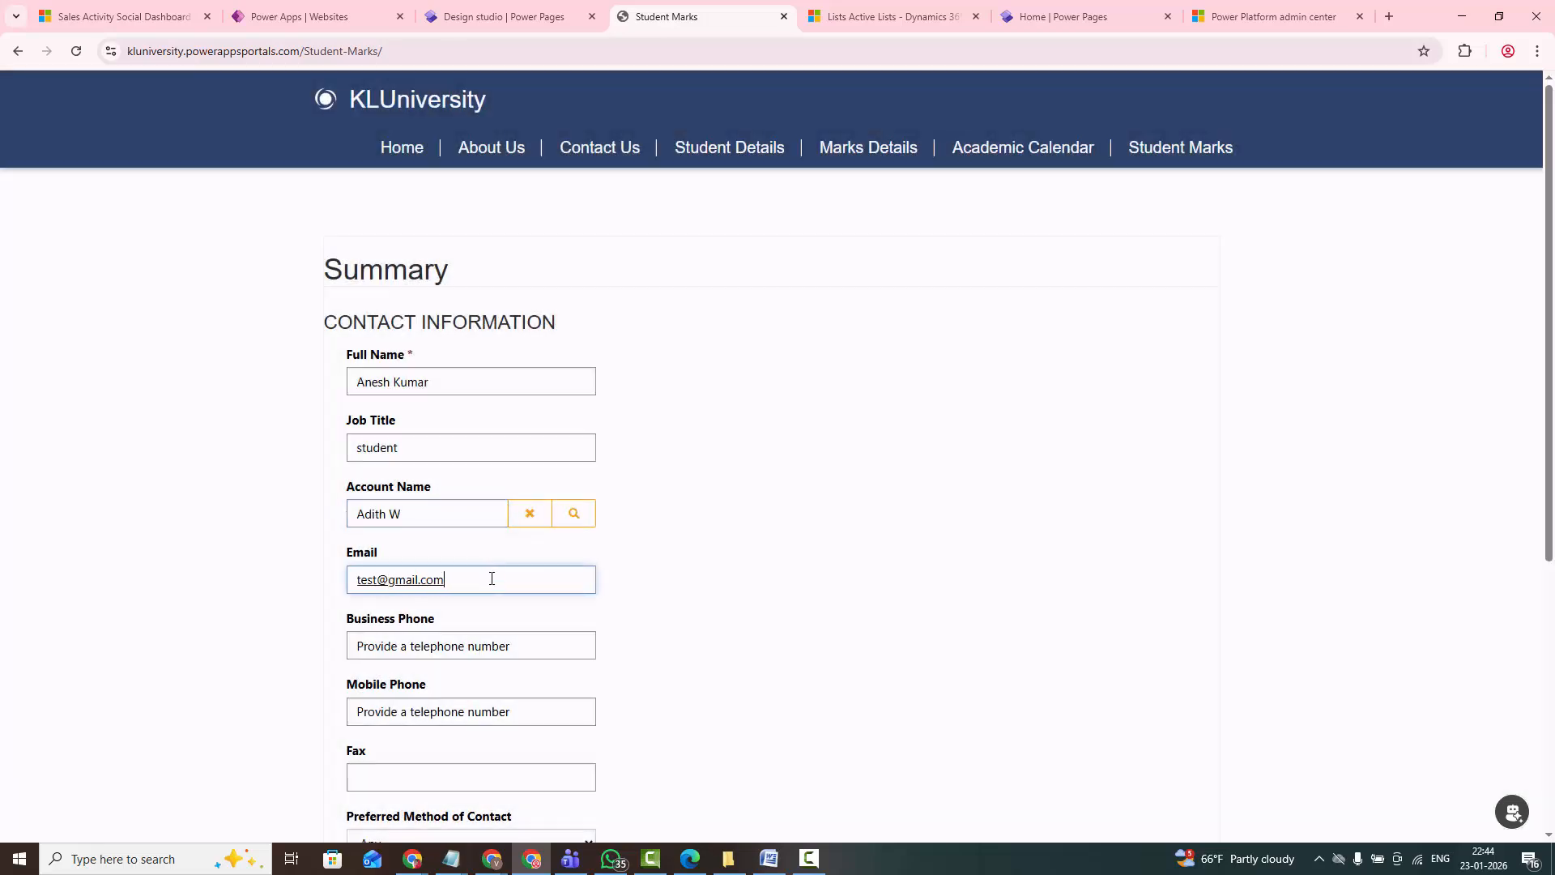
pyautogui.click(491, 649)
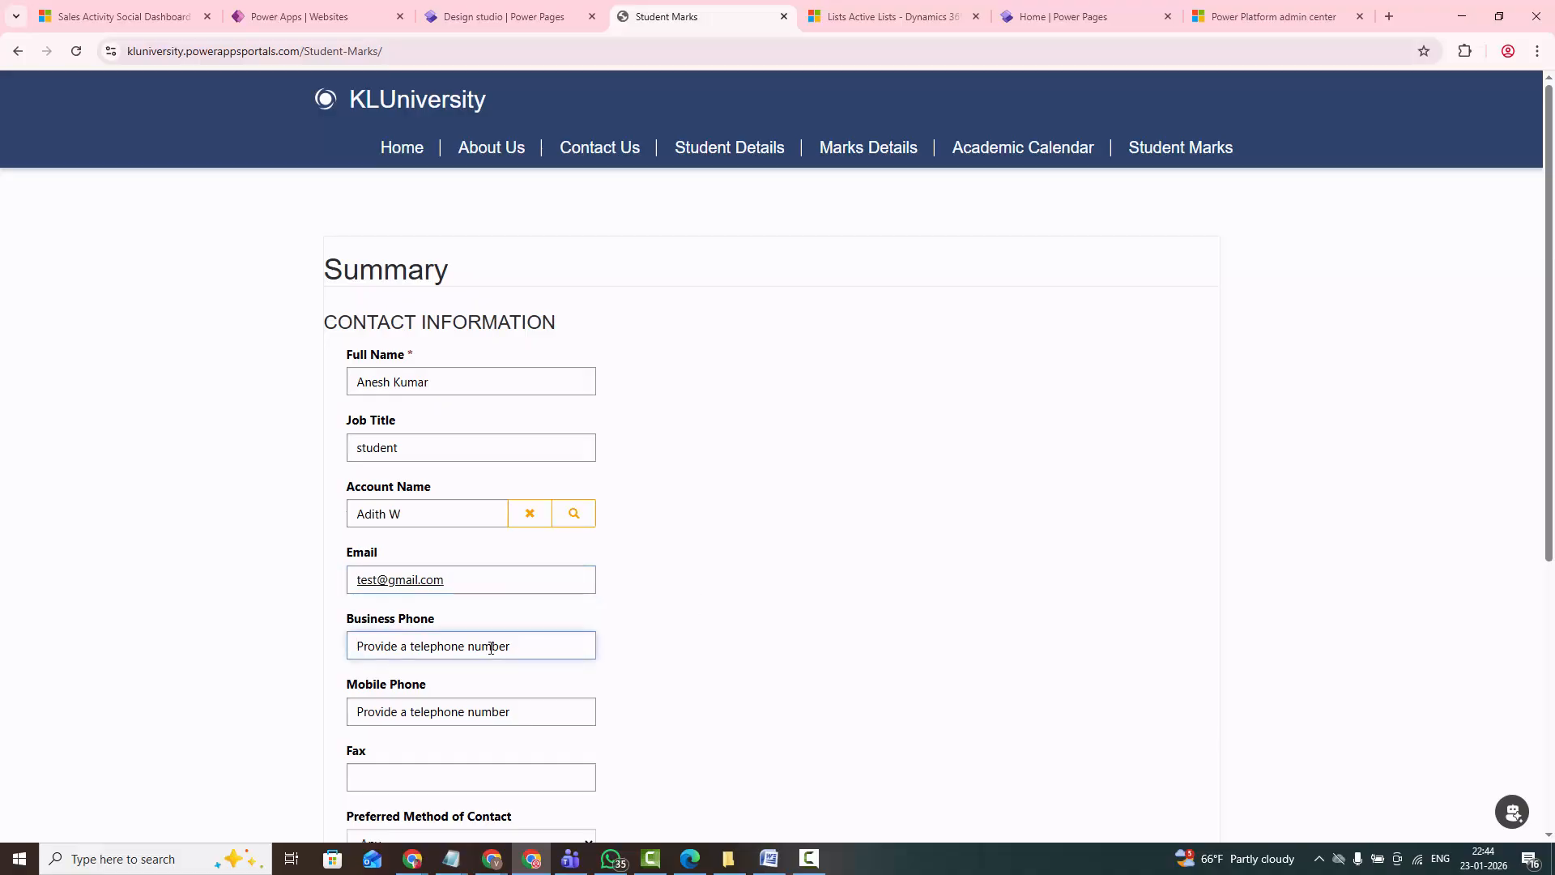
pyautogui.write('99999999')
pyautogui.moveTo(378, 647); pyautogui.dragTo(350, 648)
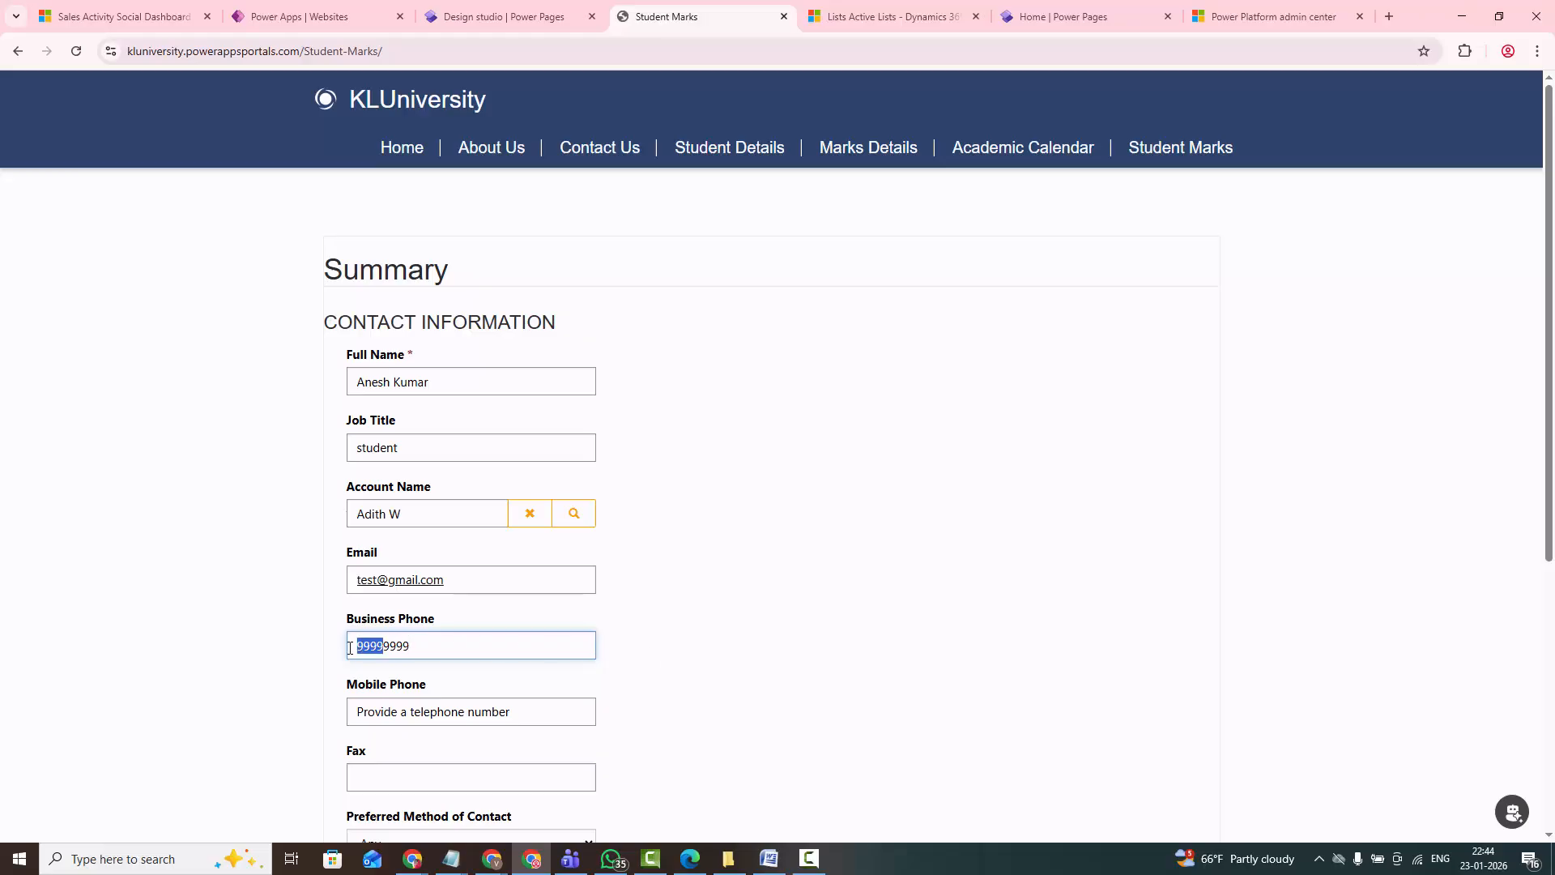
pyautogui.click(437, 647)
pyautogui.moveTo(466, 649); pyautogui.dragTo(296, 637)
pyautogui.hotkey('ctrl', 'c')
pyautogui.click(441, 711)
pyautogui.hotkey('ctrl', 'v')
# - Fill in the Fax field with the copied phone number and submit the Student Marks form
pyautogui.scroll(-3, 462, 713)
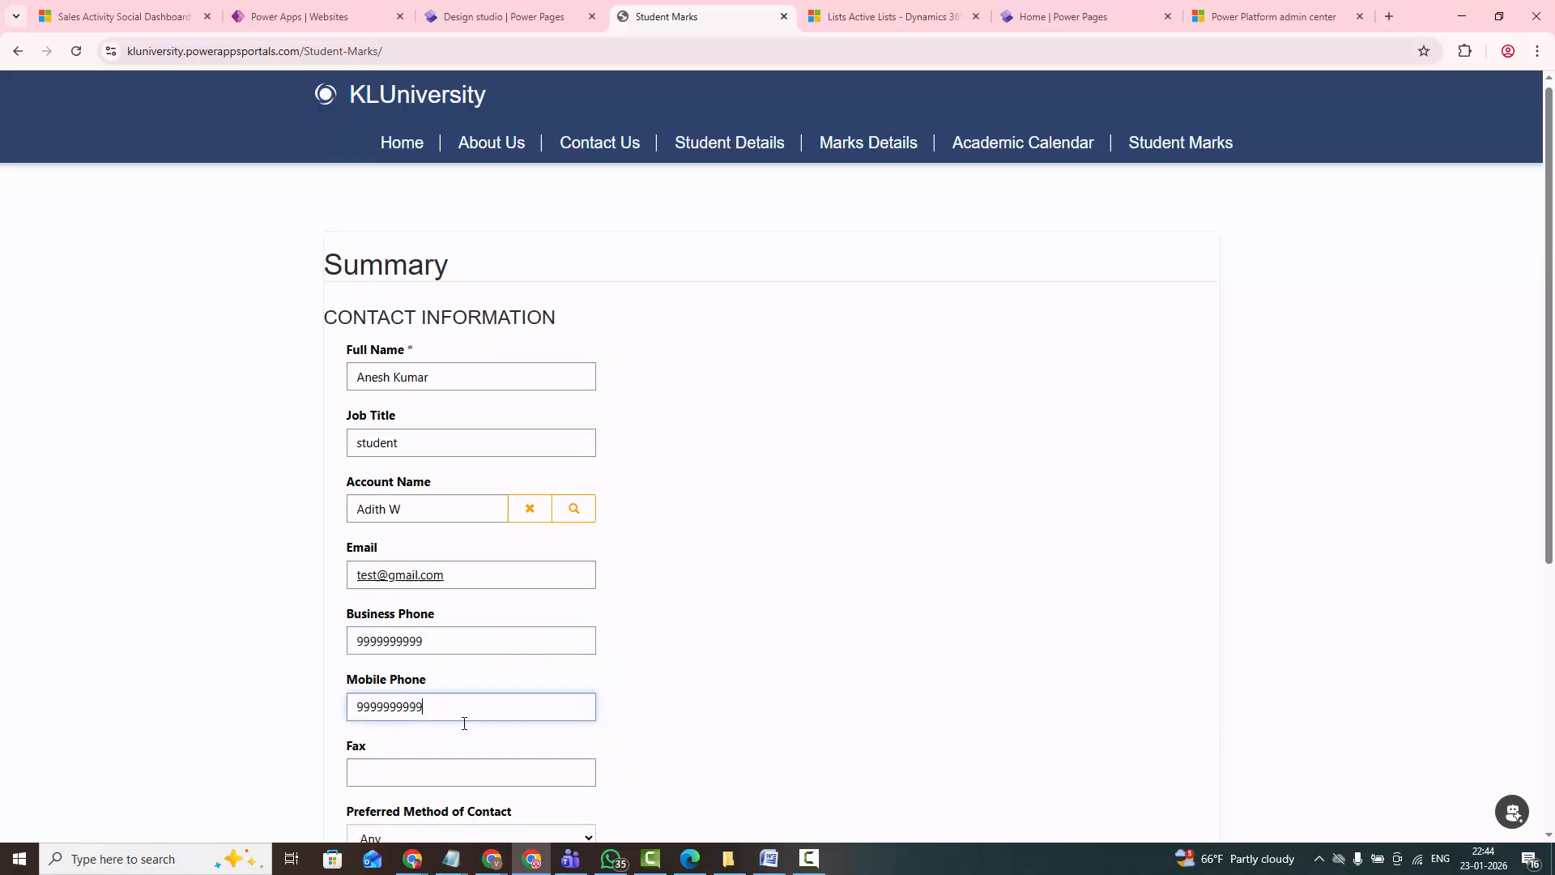
pyautogui.hotkey('ctrl', 'v')
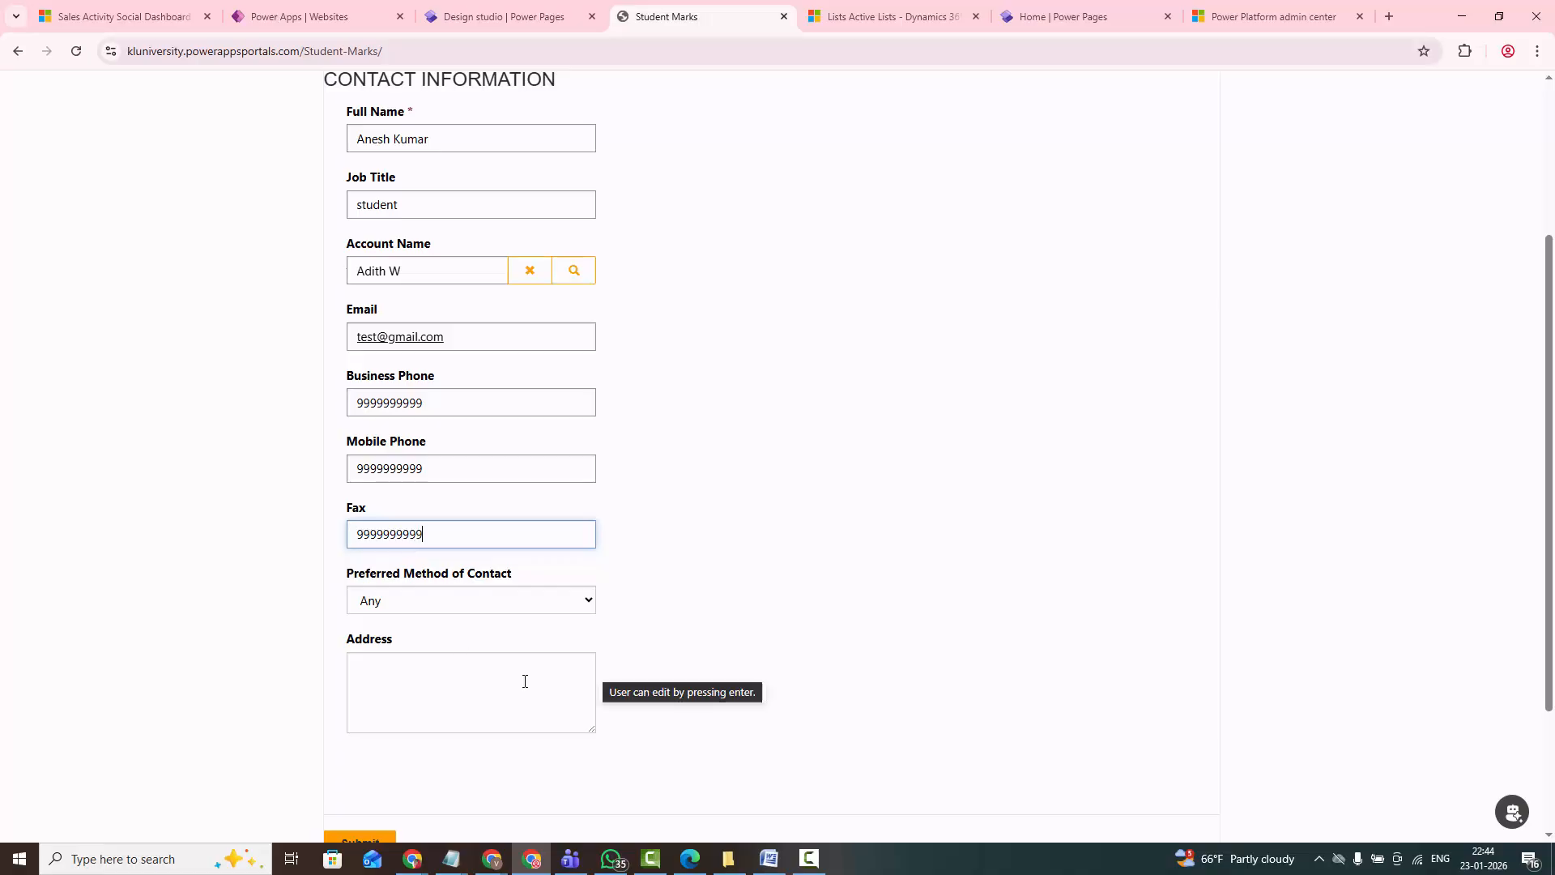
pyautogui.scroll(-2, 689, 713)
pyautogui.click(375, 685)
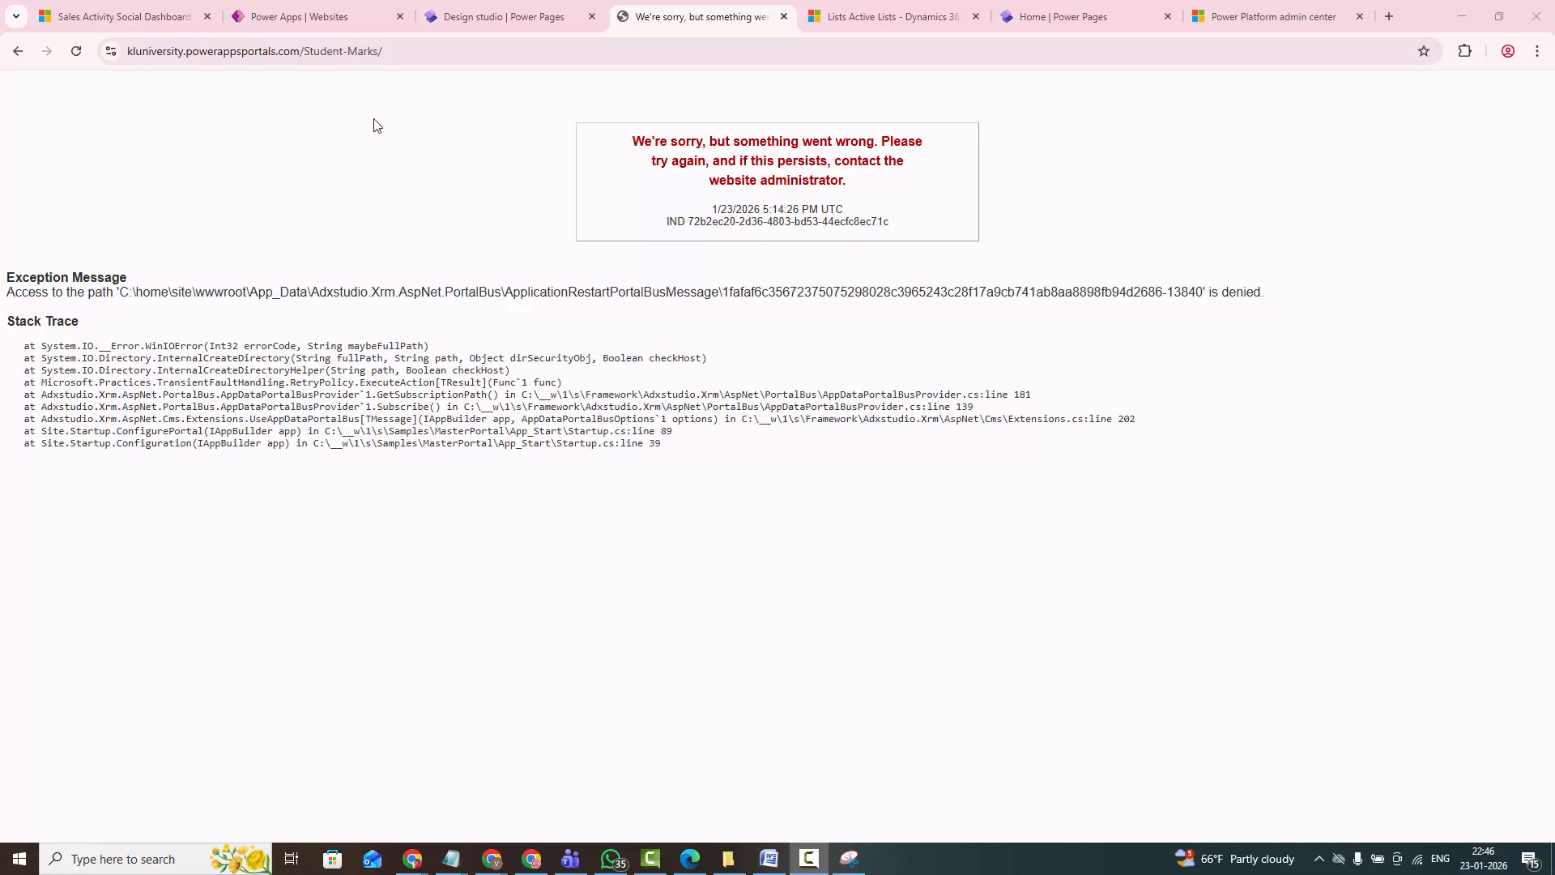
# - Return to the design studio and sync the KLUniversity site configuration
pyautogui.click(886, 18)
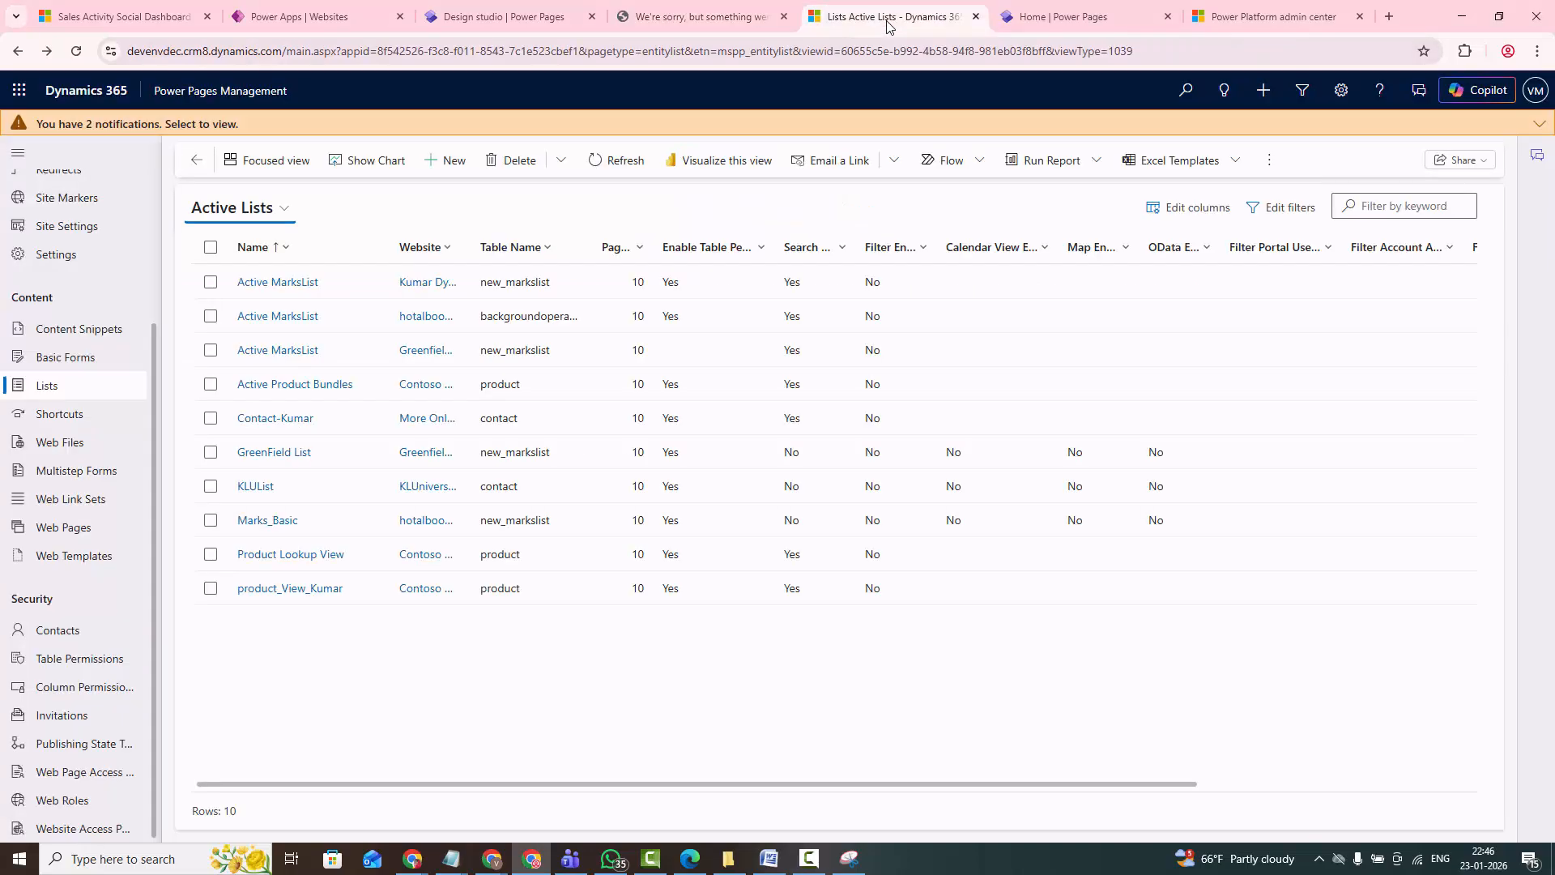
pyautogui.click(1218, 21)
pyautogui.click(1057, 21)
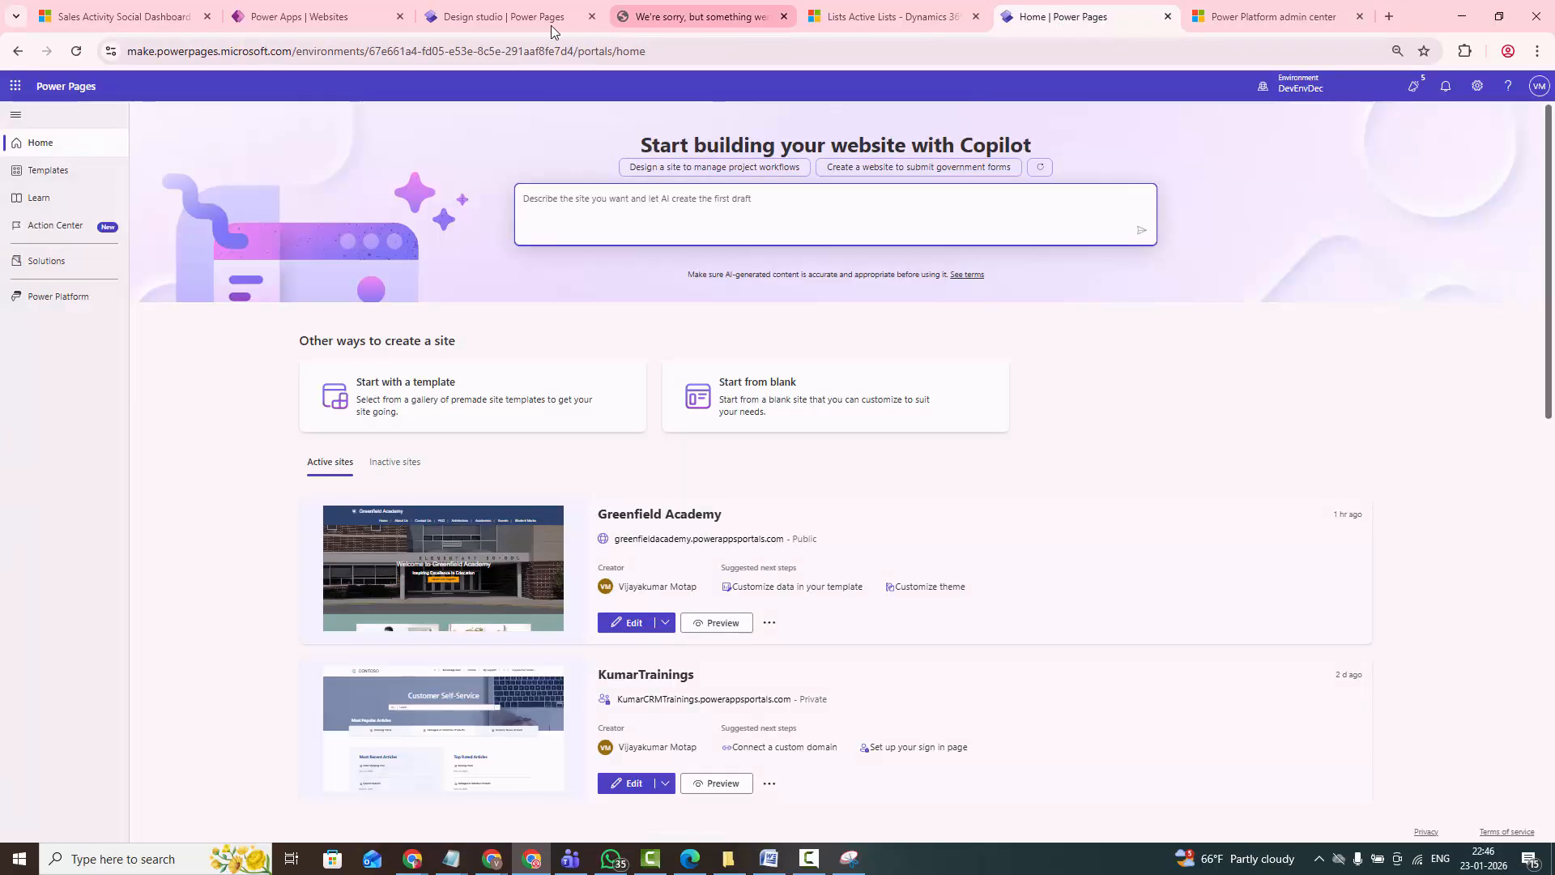
pyautogui.click(507, 22)
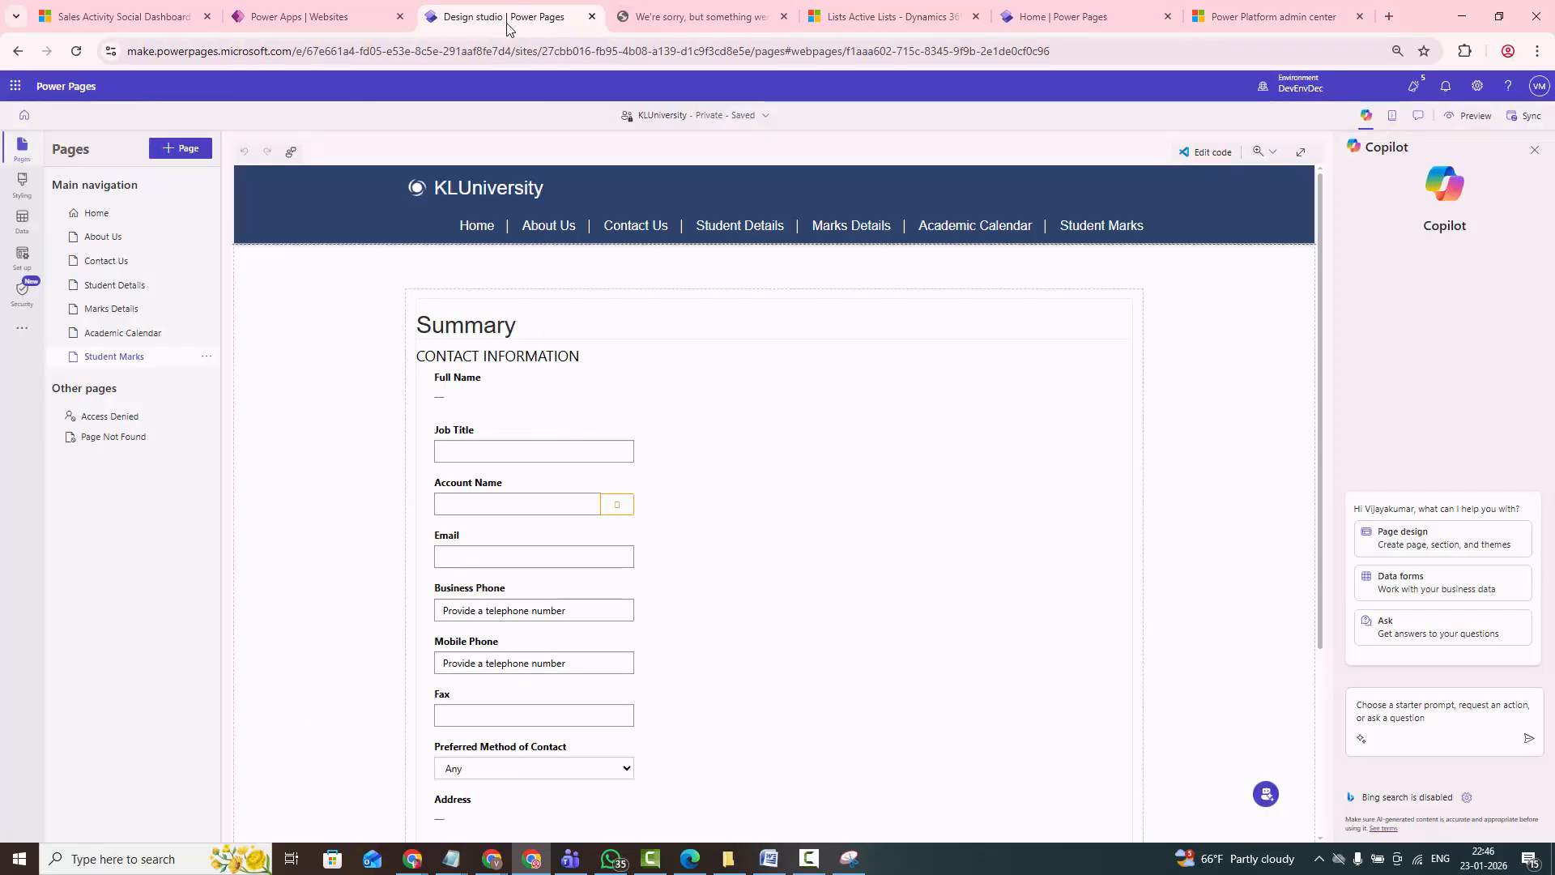
pyautogui.click(1528, 118)
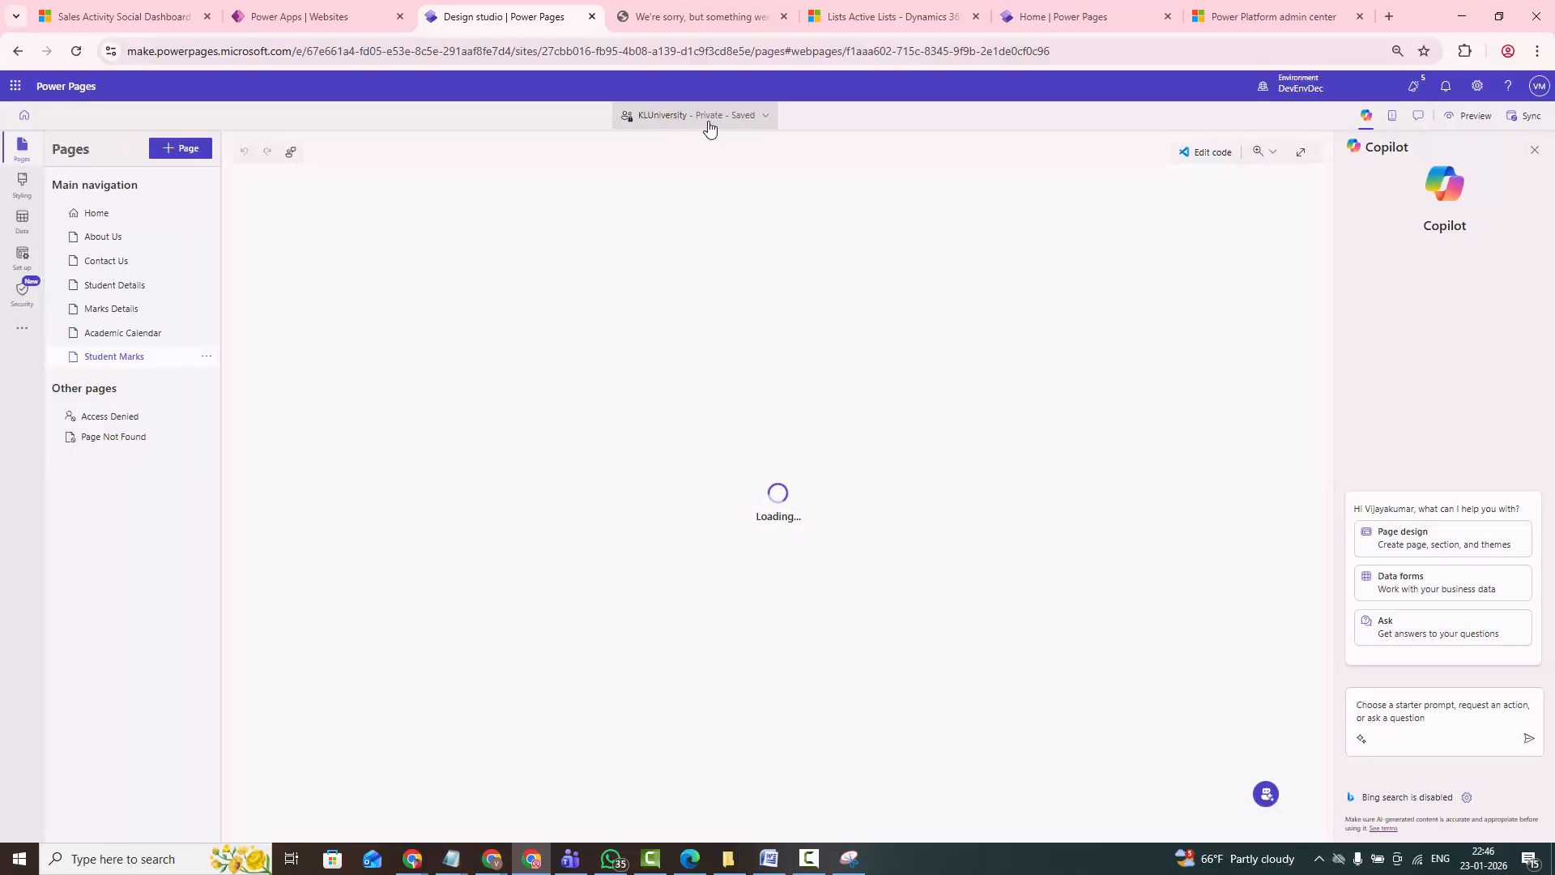
# - Change the KLUniversity site's visibility to Public, confirm the change, and sync the site
pyautogui.click(710, 122)
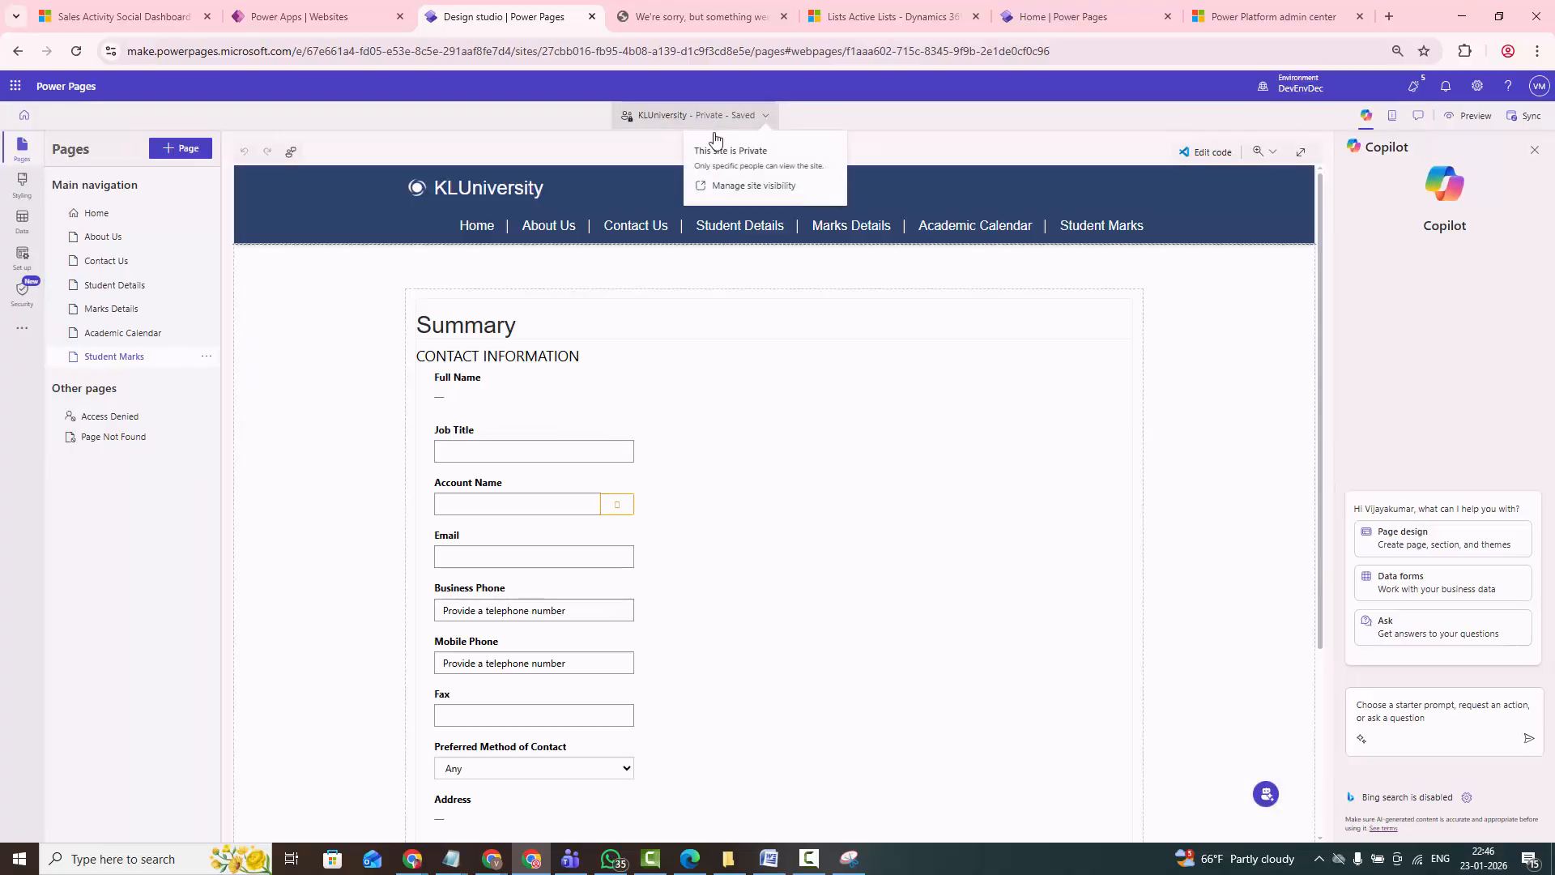
pyautogui.click(728, 187)
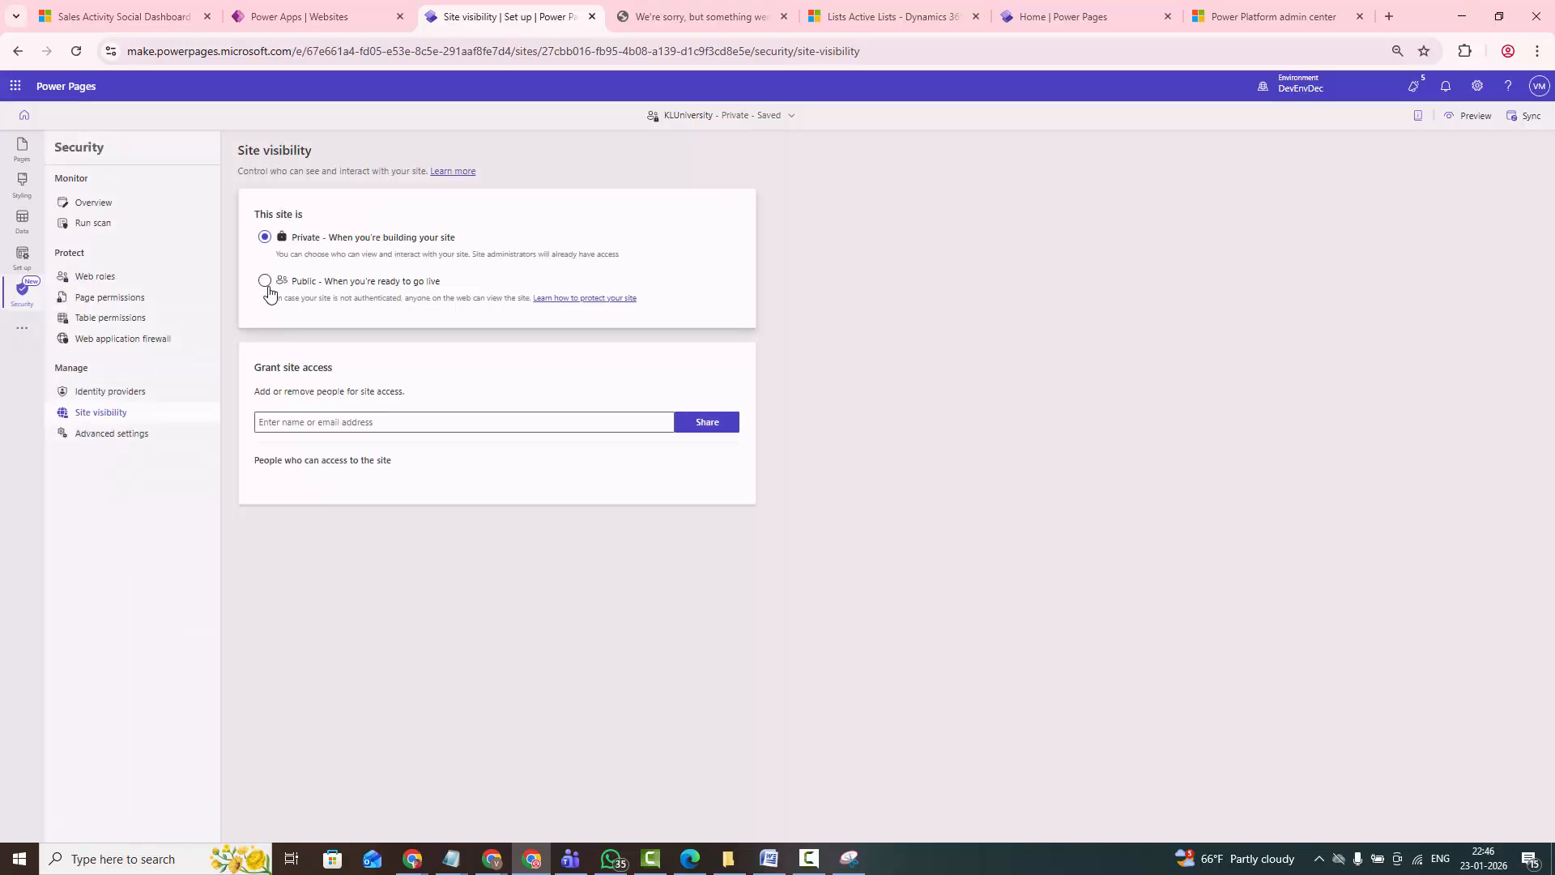
pyautogui.click(266, 283)
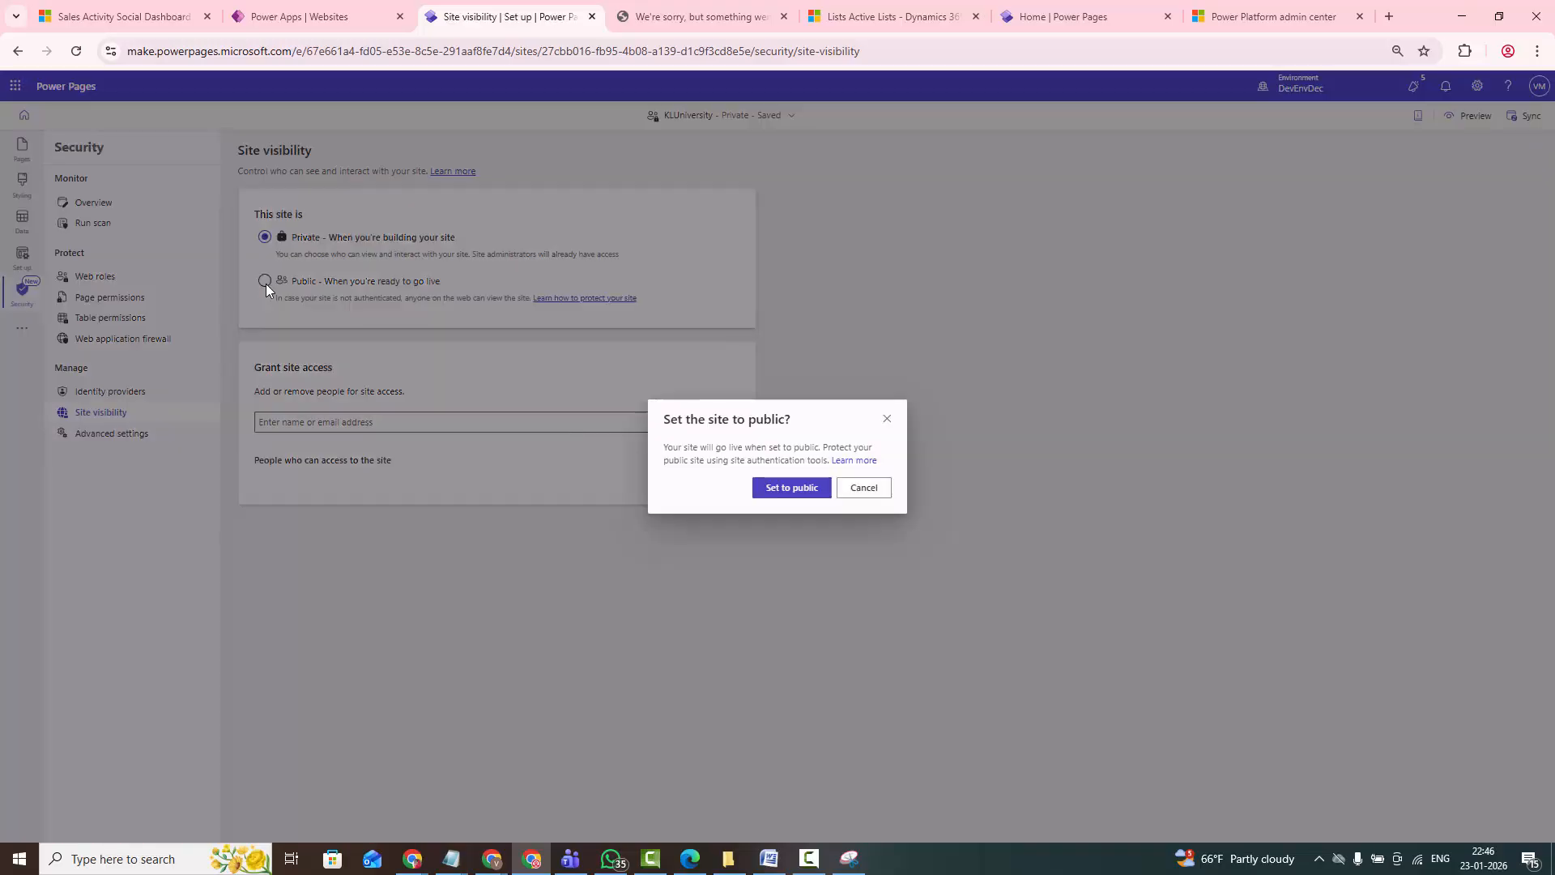
pyautogui.click(780, 489)
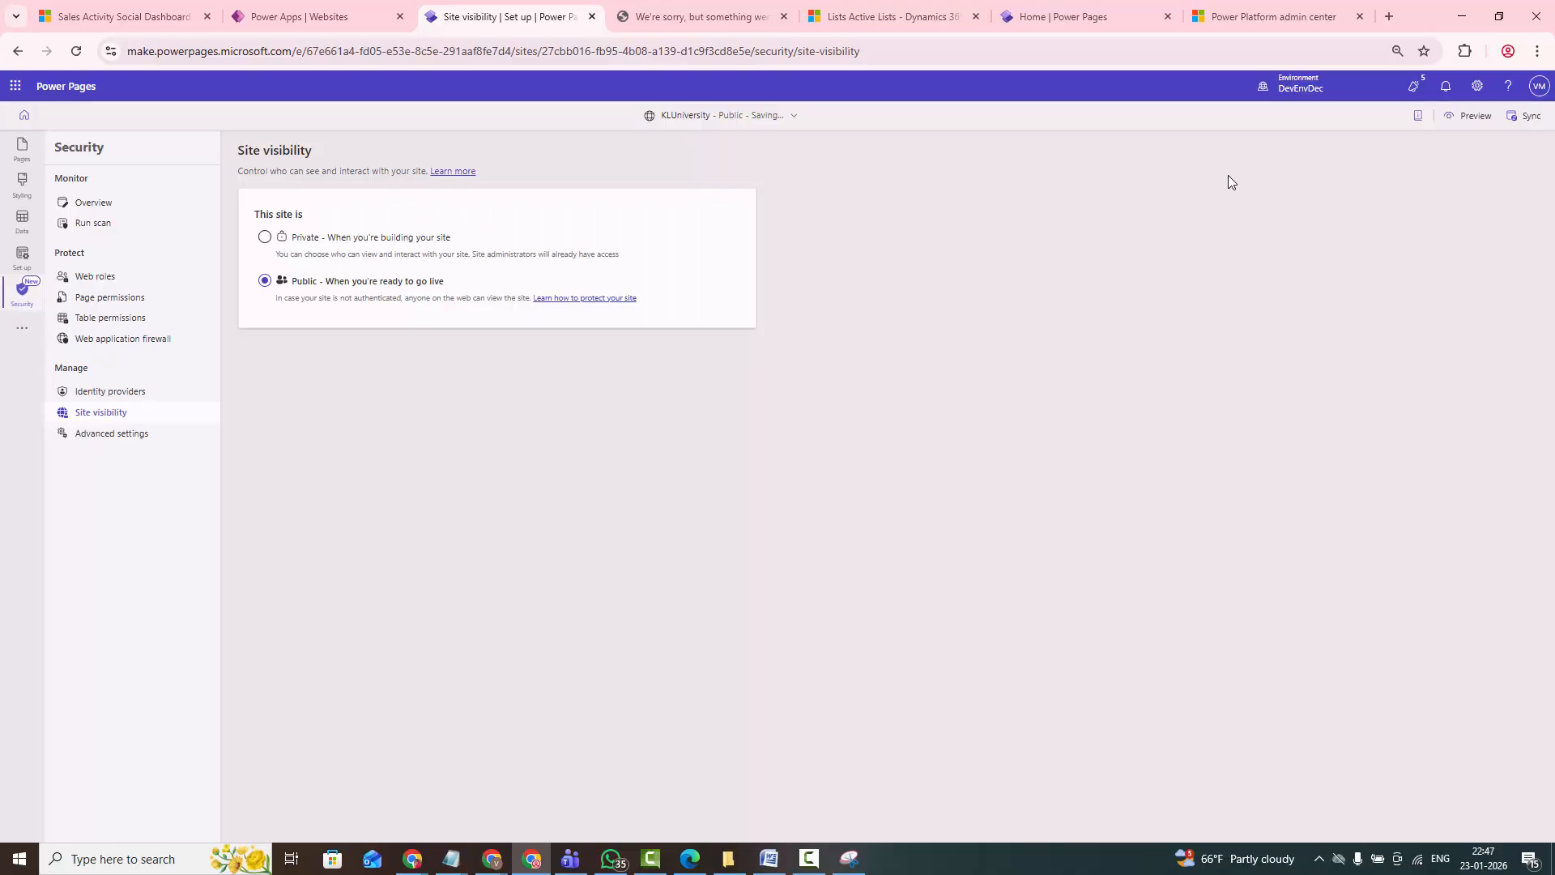
pyautogui.click(1526, 118)
# - Close the error page and reopen the site preview at desktop size from the design studio
pyautogui.click(689, 25)
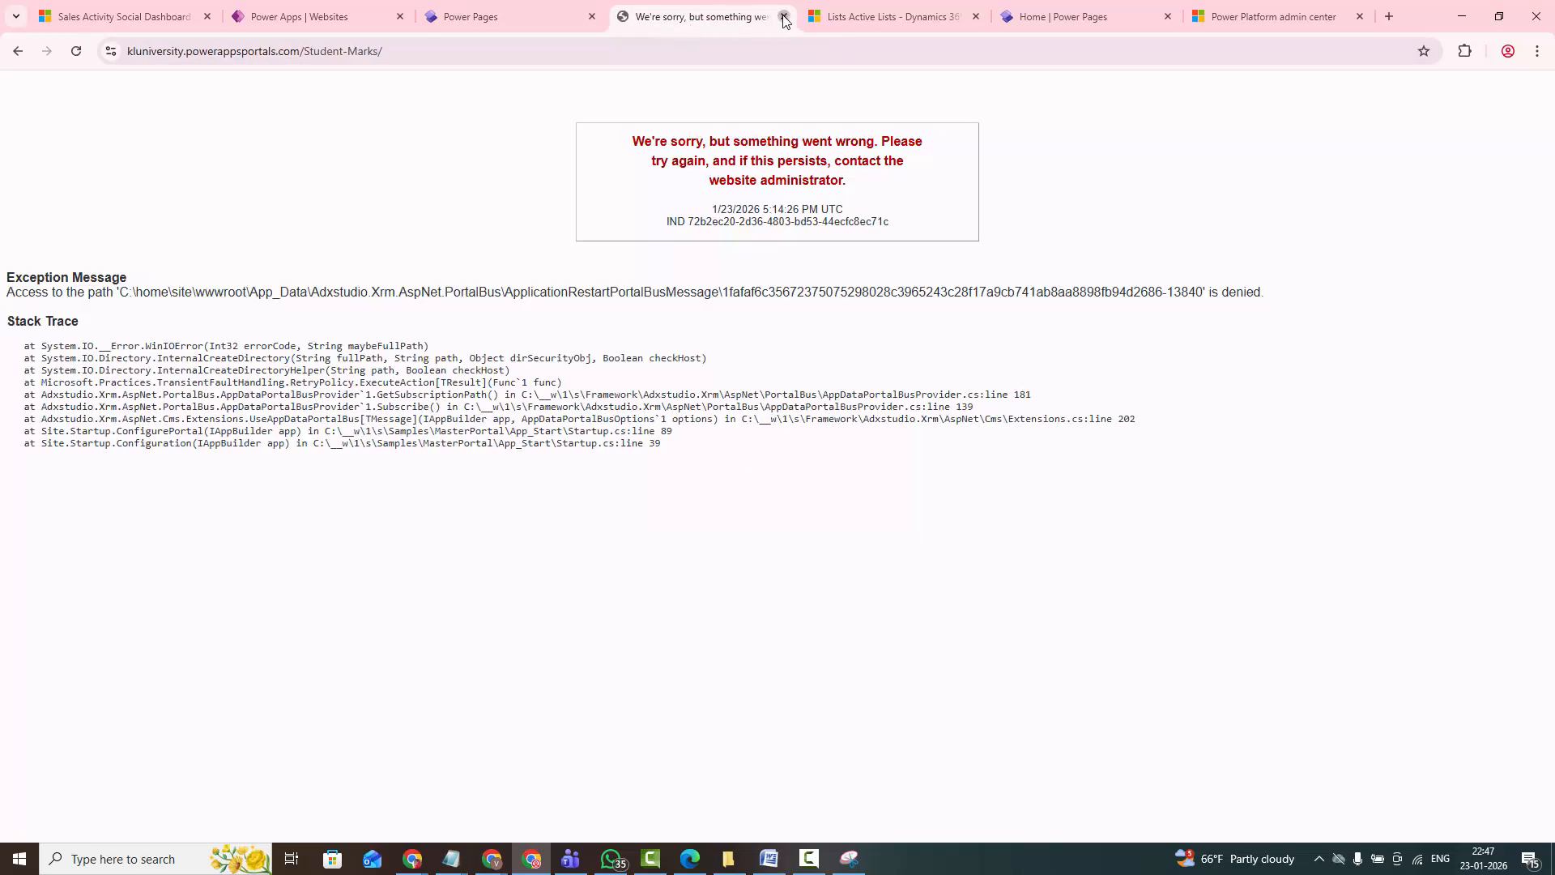
pyautogui.hotkey('ctrl', 'w')
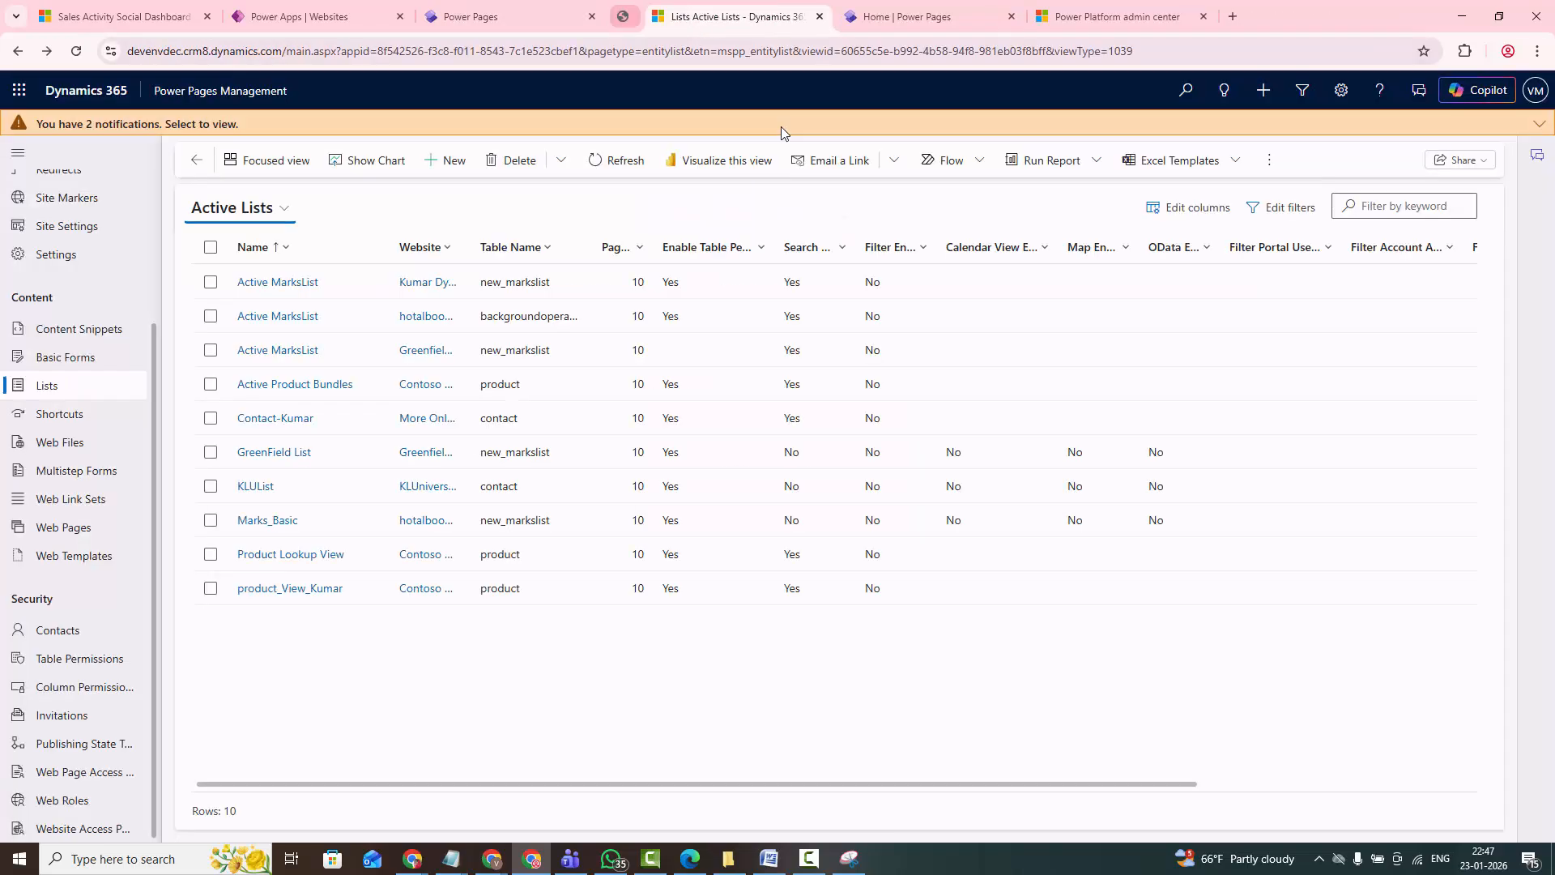
pyautogui.click(485, 23)
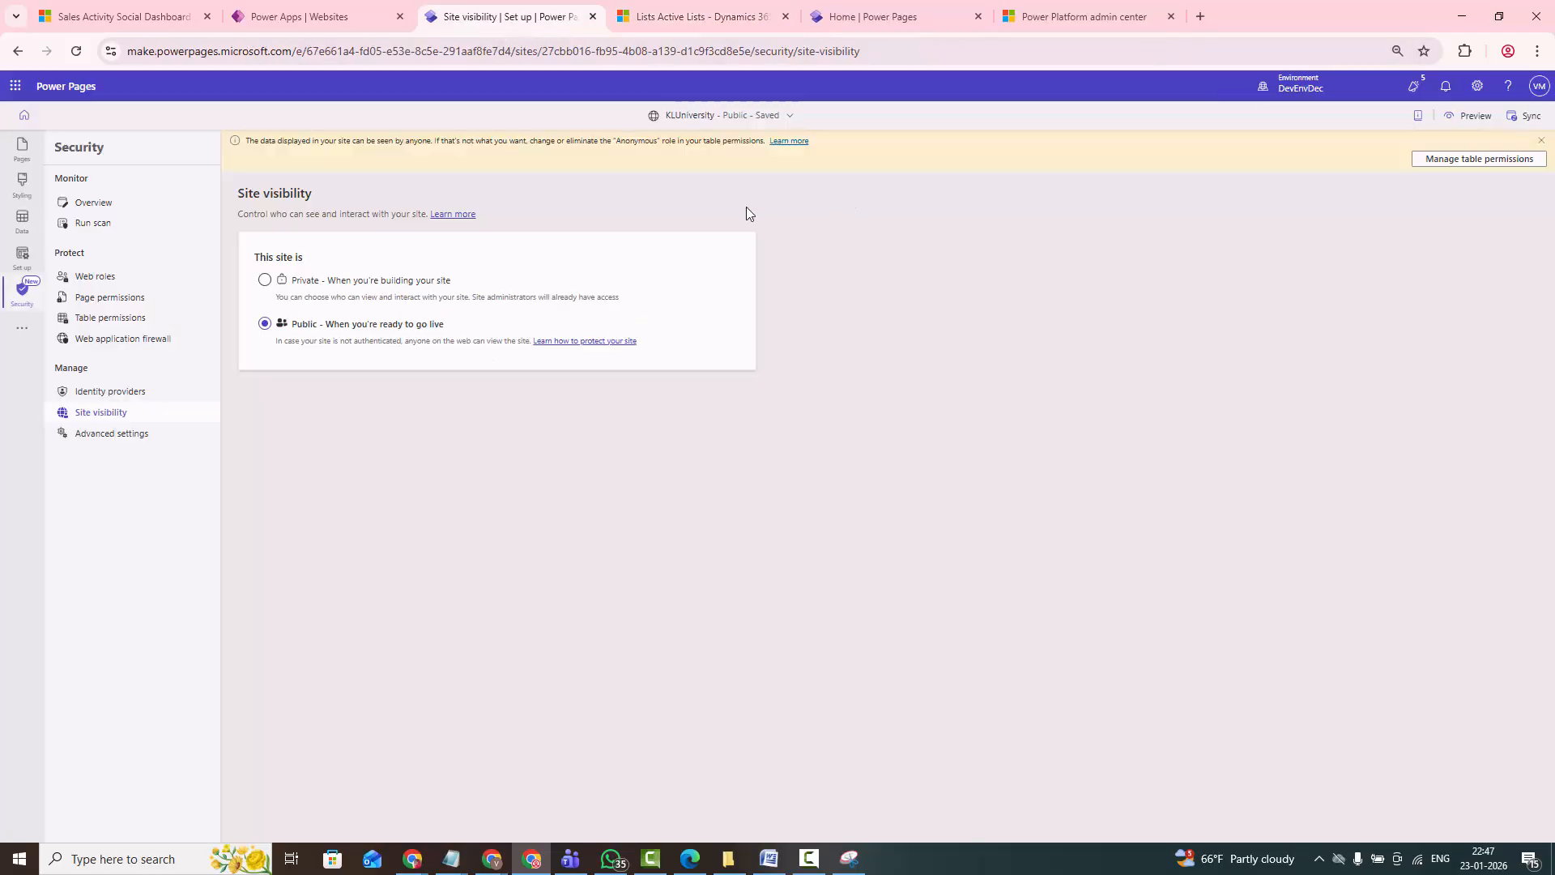
pyautogui.click(1468, 115)
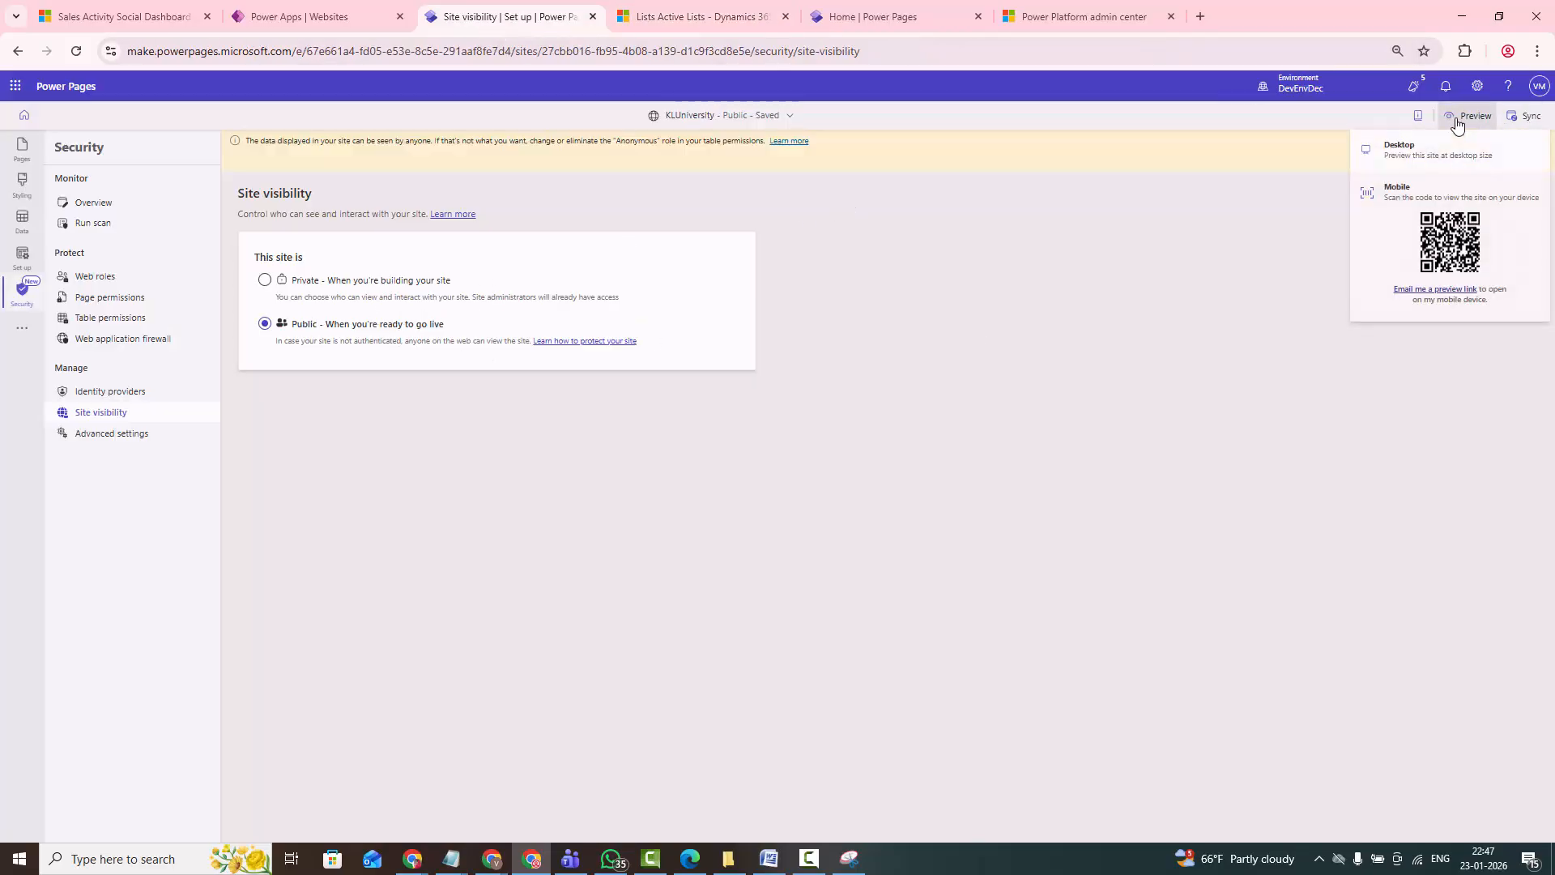
pyautogui.click(1414, 161)
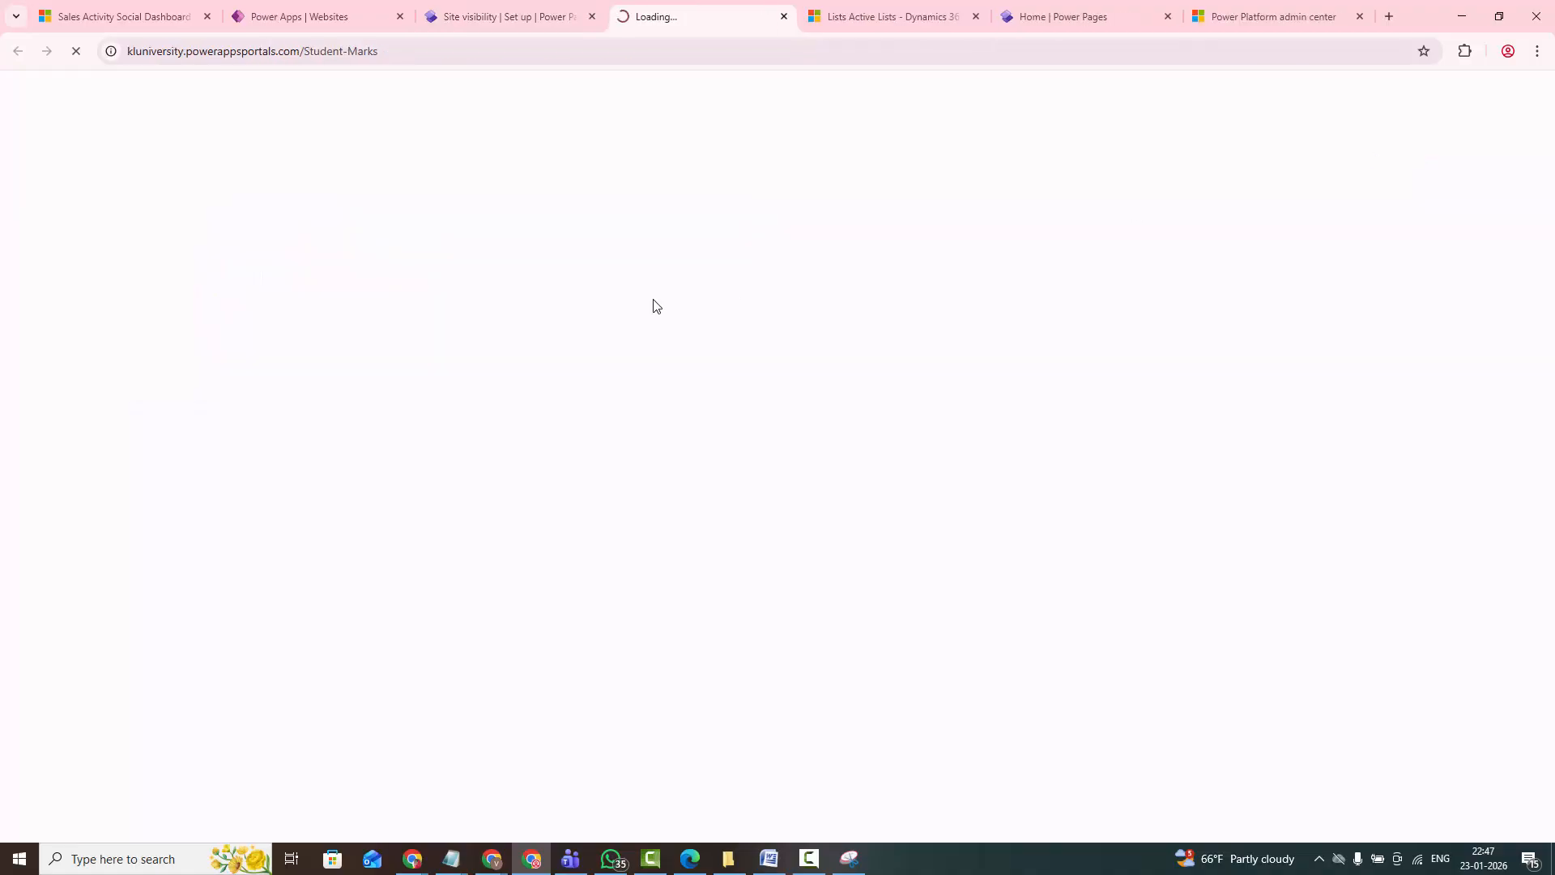
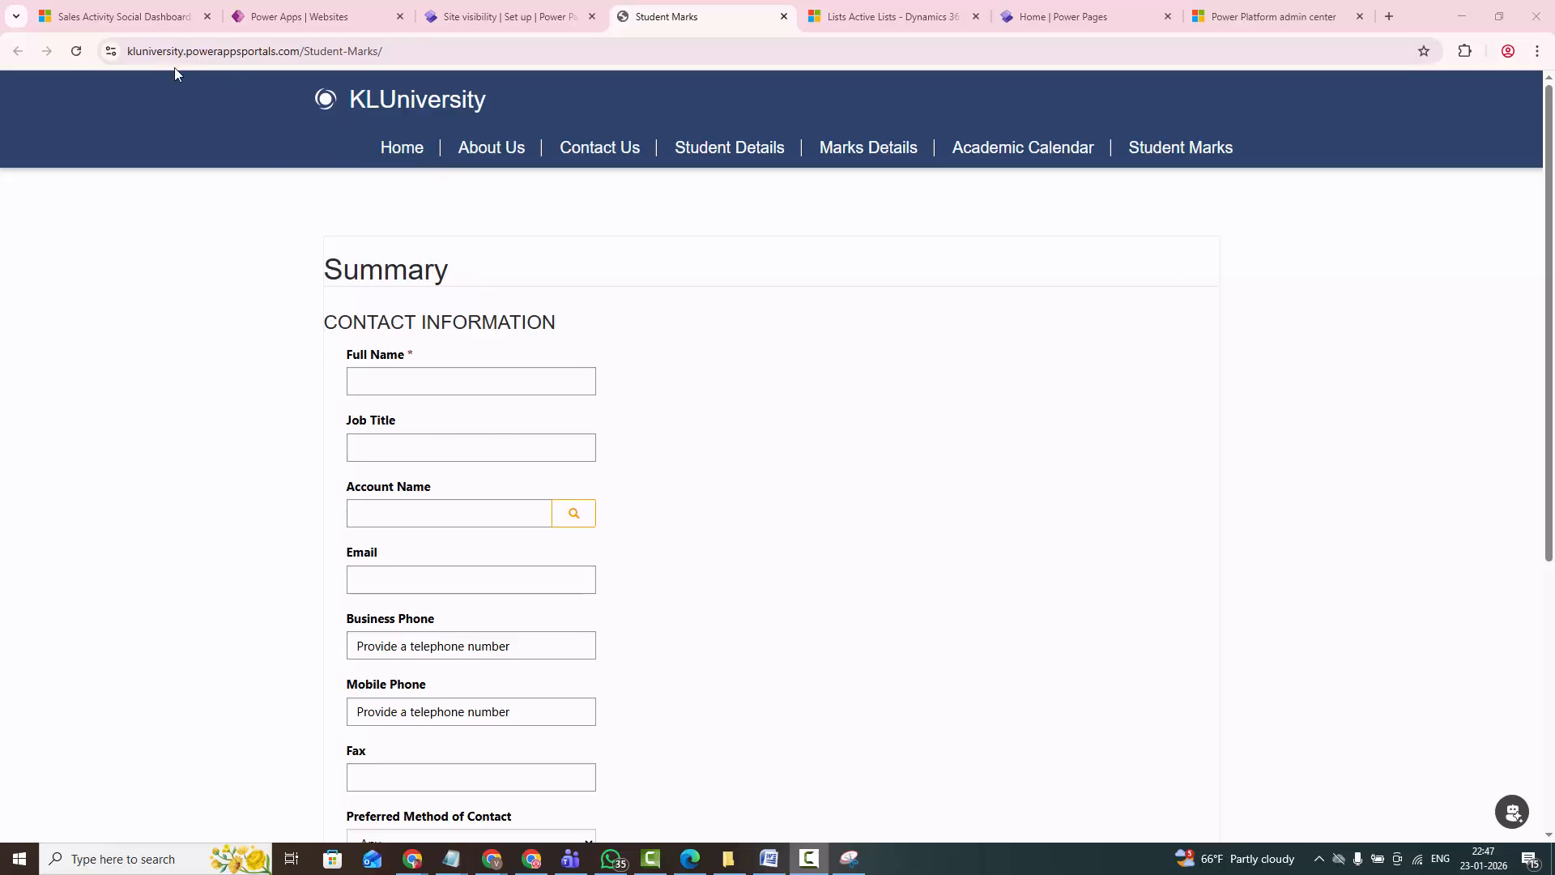
# - Enter the contact's first and last name in the Full Name field of the Student Marks form
pyautogui.moveTo(411, 52); pyautogui.dragTo(188, 53)
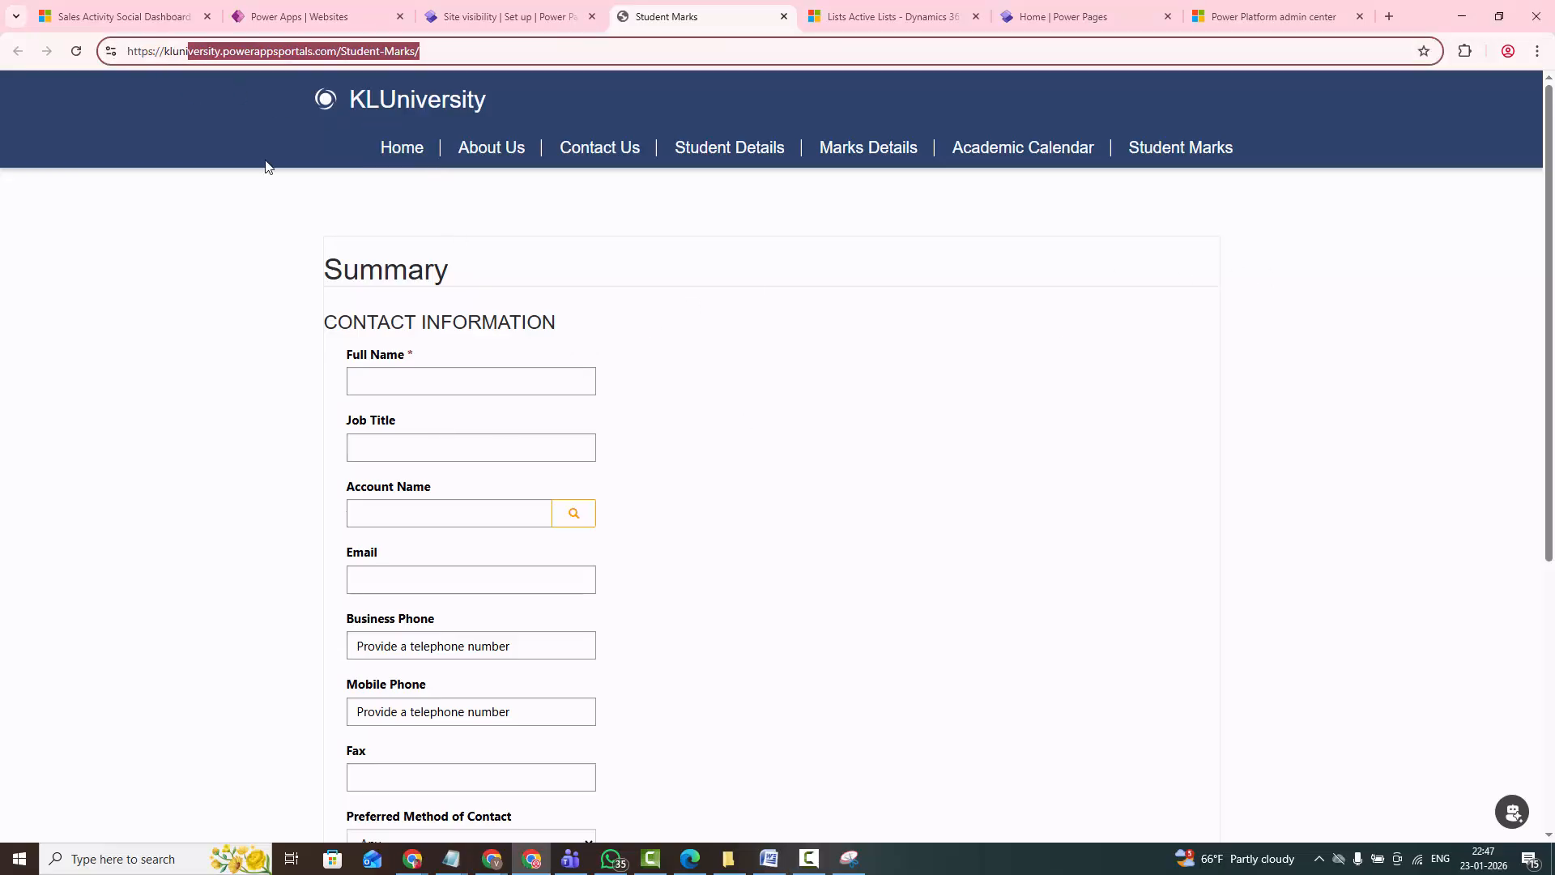
pyautogui.click(434, 385)
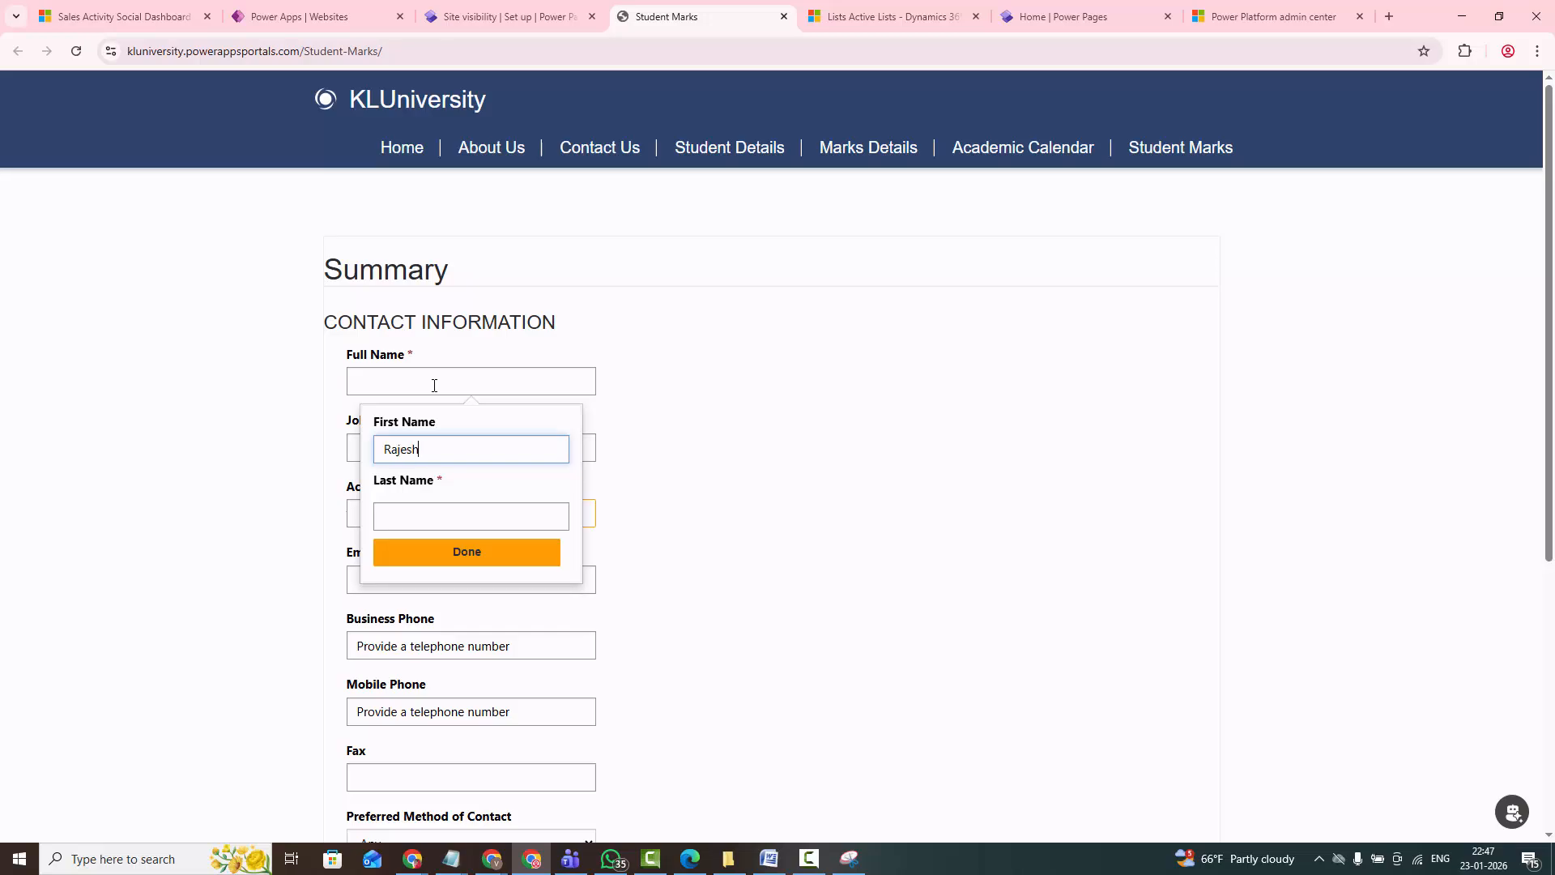
pyautogui.press('Tab')
pyautogui.write('M')
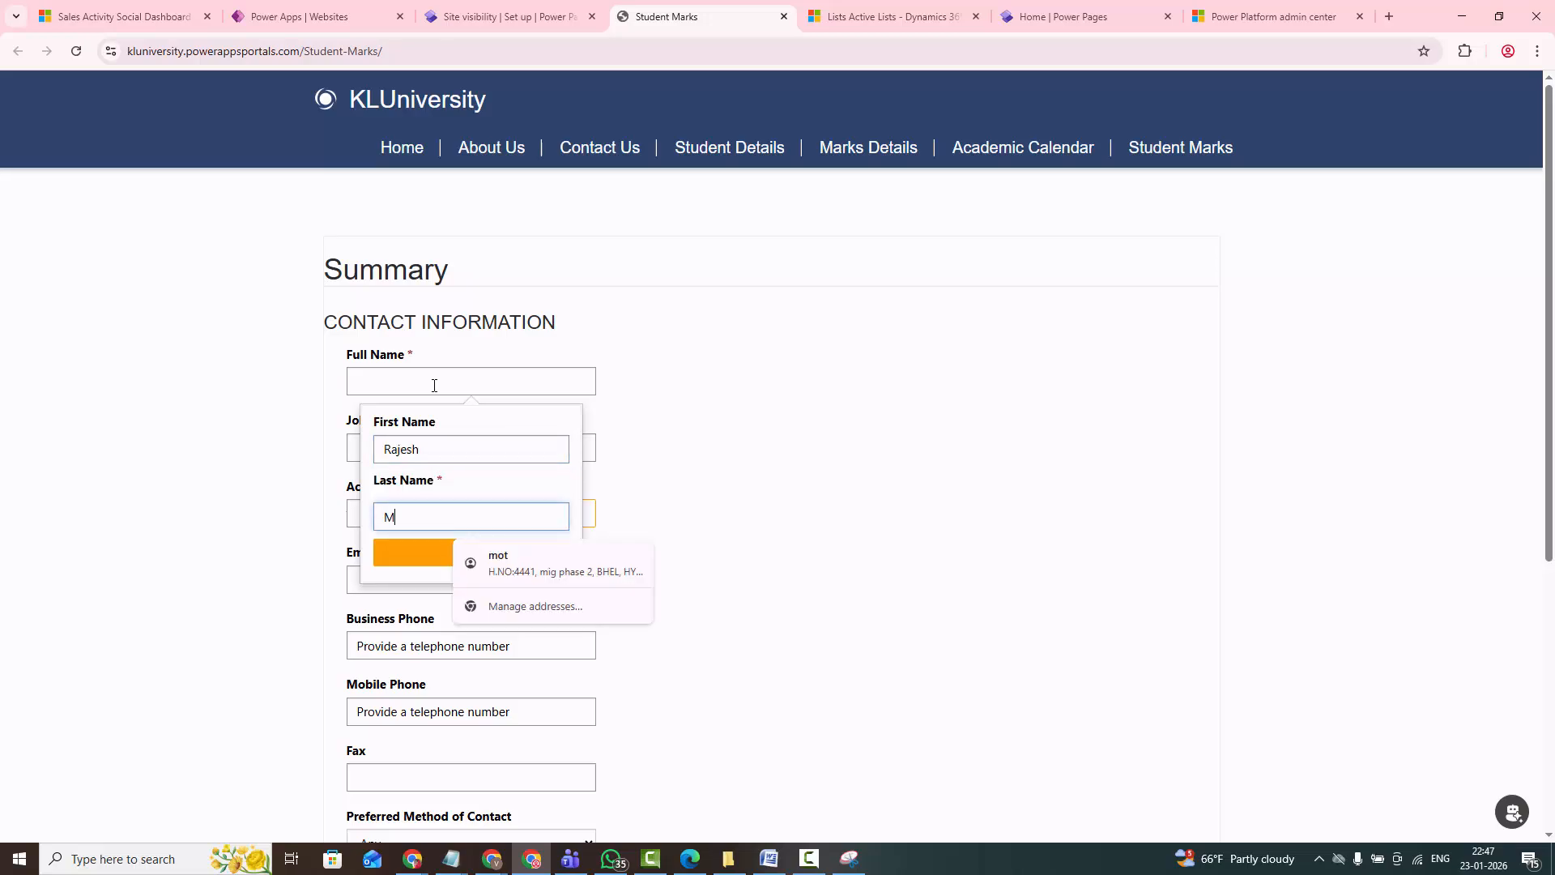
pyautogui.click(413, 554)
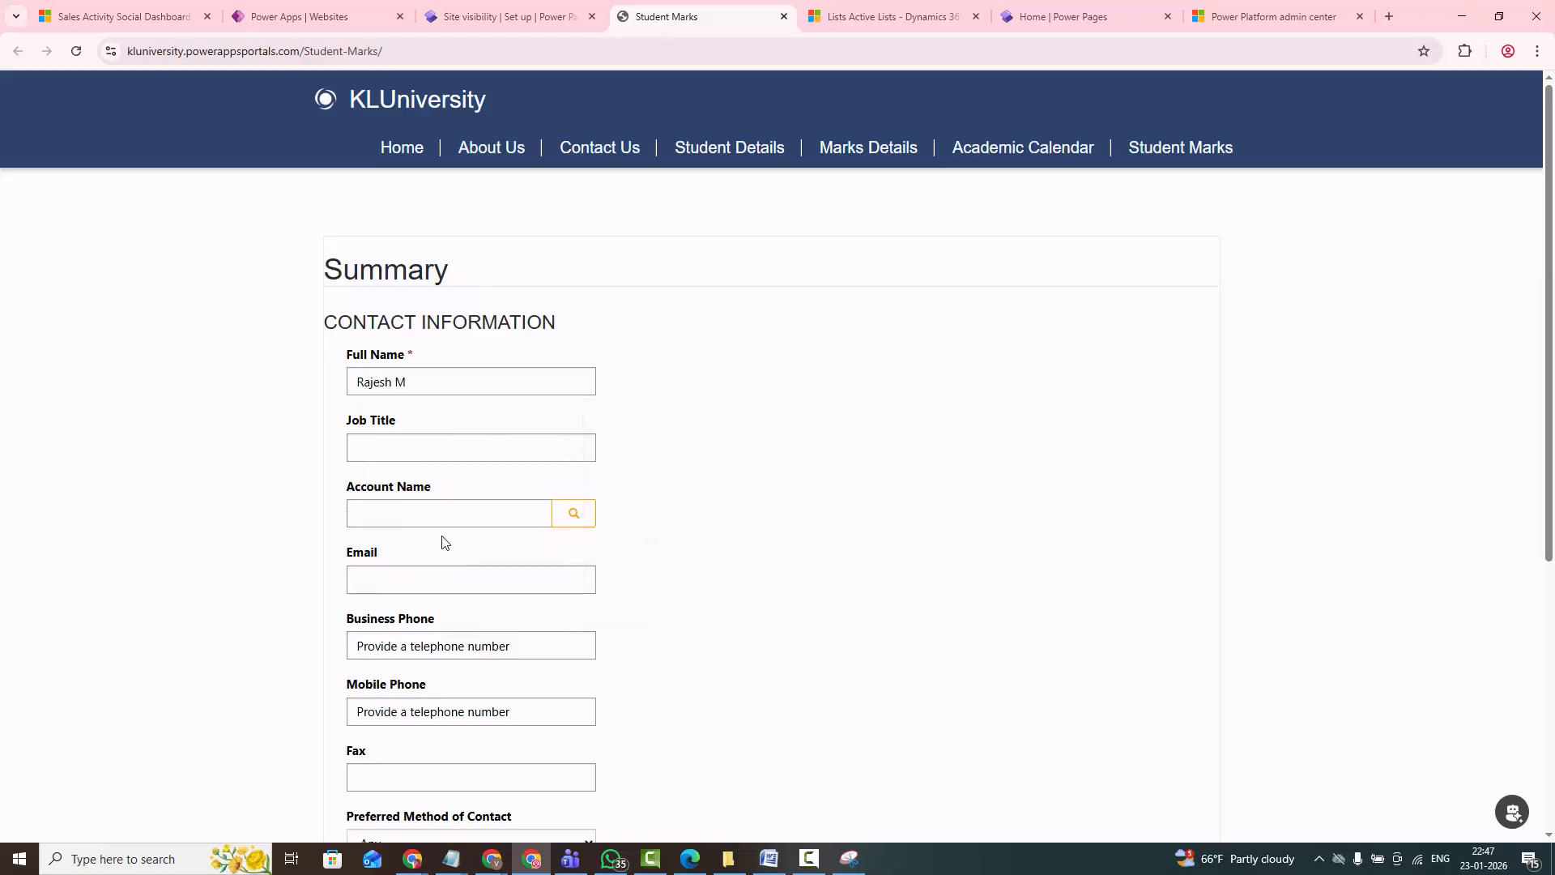
# - Choose an account through the Account Name lookup, fill in the e-mail, phone, fax and address fields, and submit the form
pyautogui.click(574, 513)
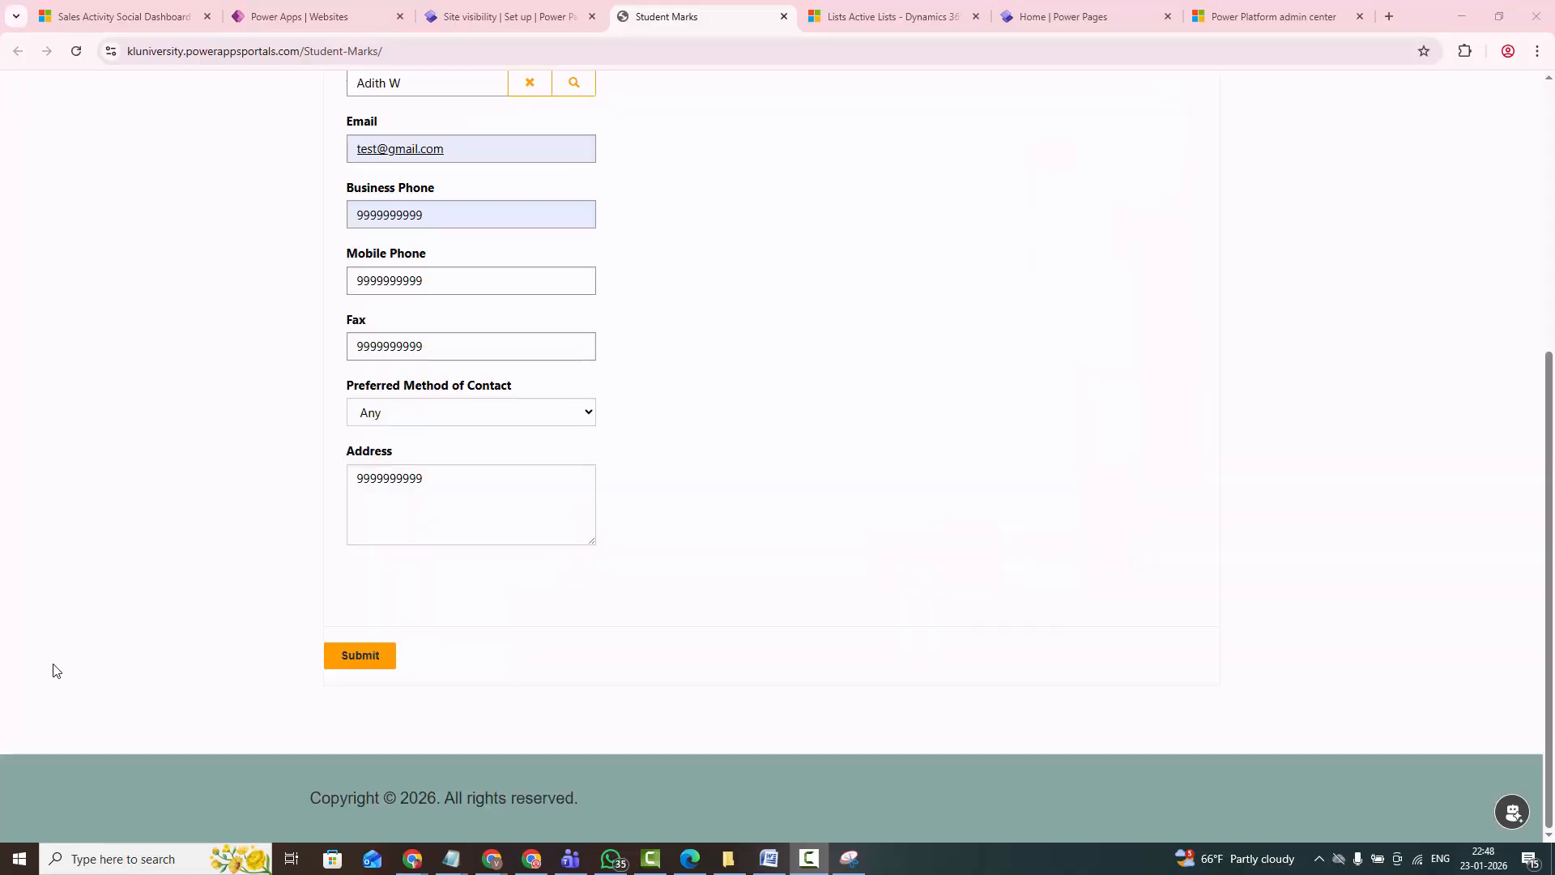
pyautogui.click(357, 660)
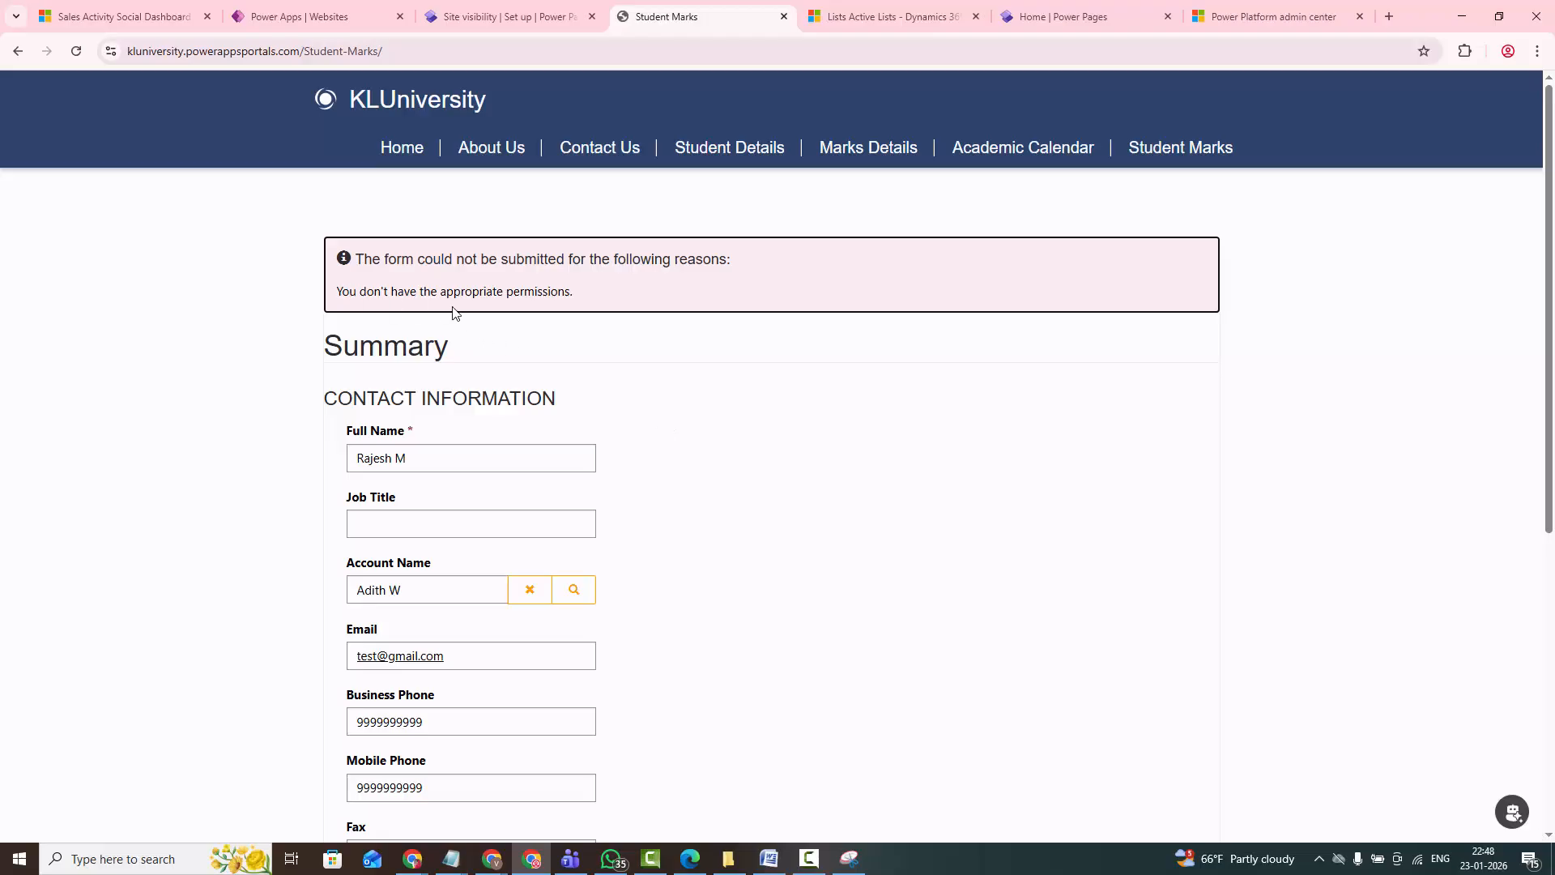
pyautogui.moveTo(431, 292); pyautogui.dragTo(588, 302)
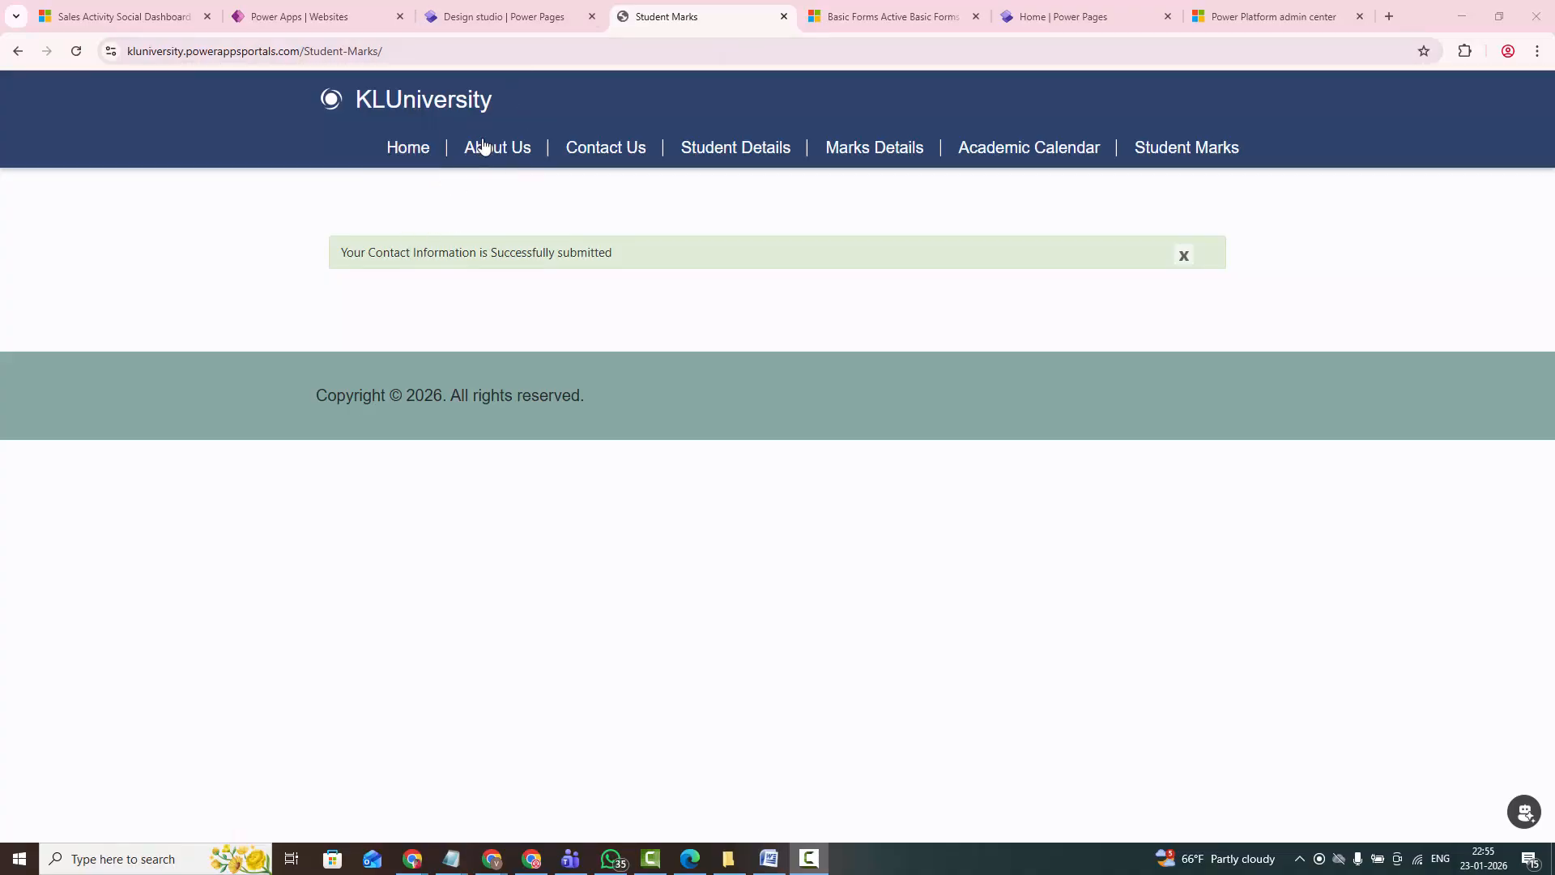
# - Switch to Power Pages Management, filter the web roles by "klu", and activate KLUWebRole
pyautogui.click(503, 17)
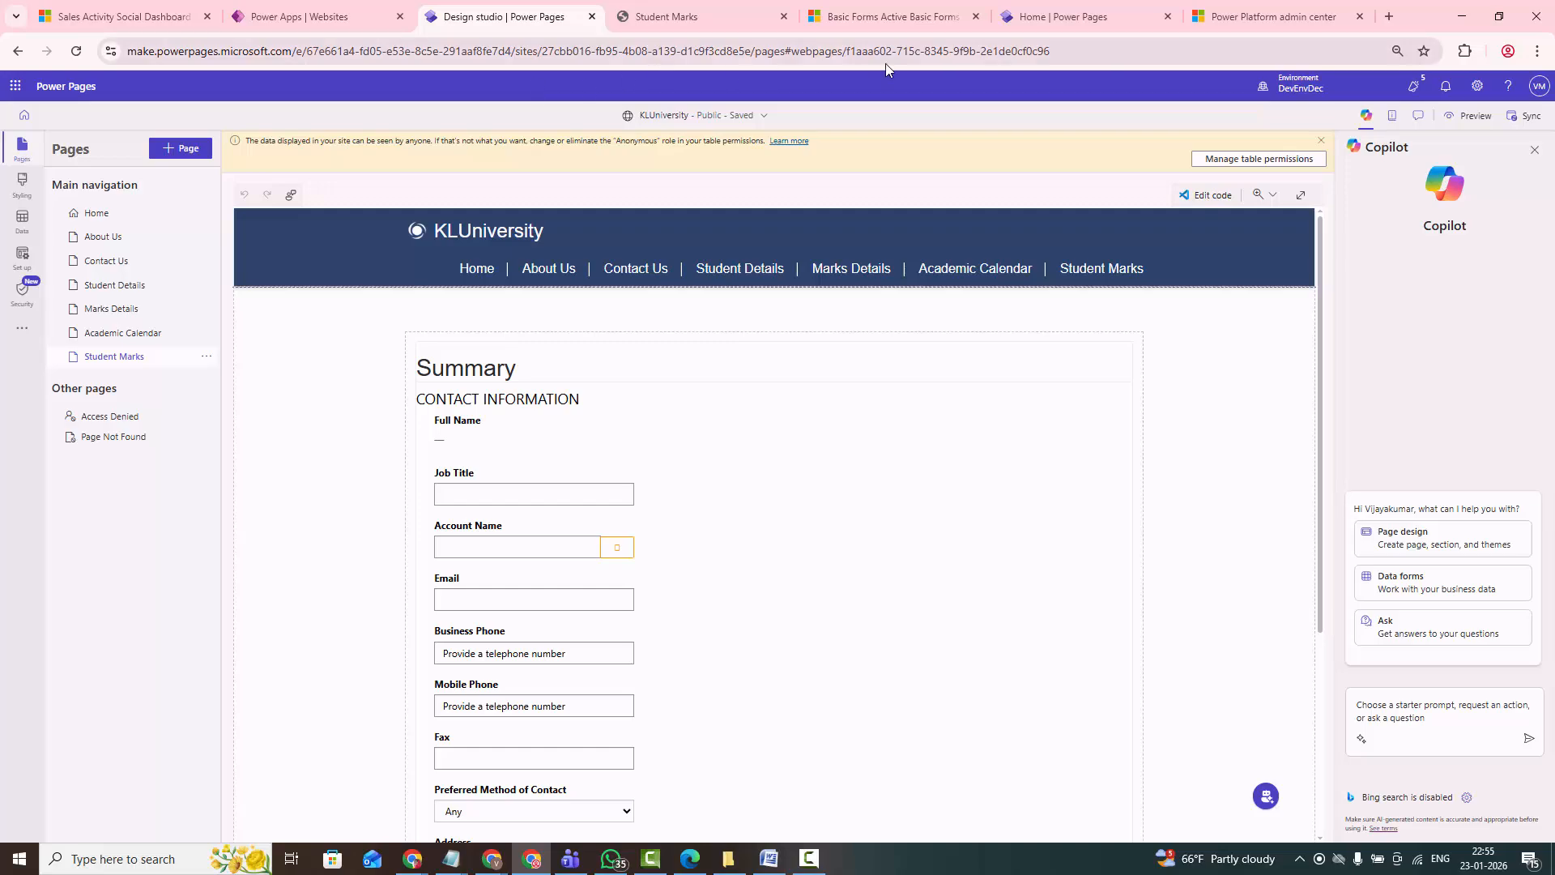
pyautogui.click(920, 17)
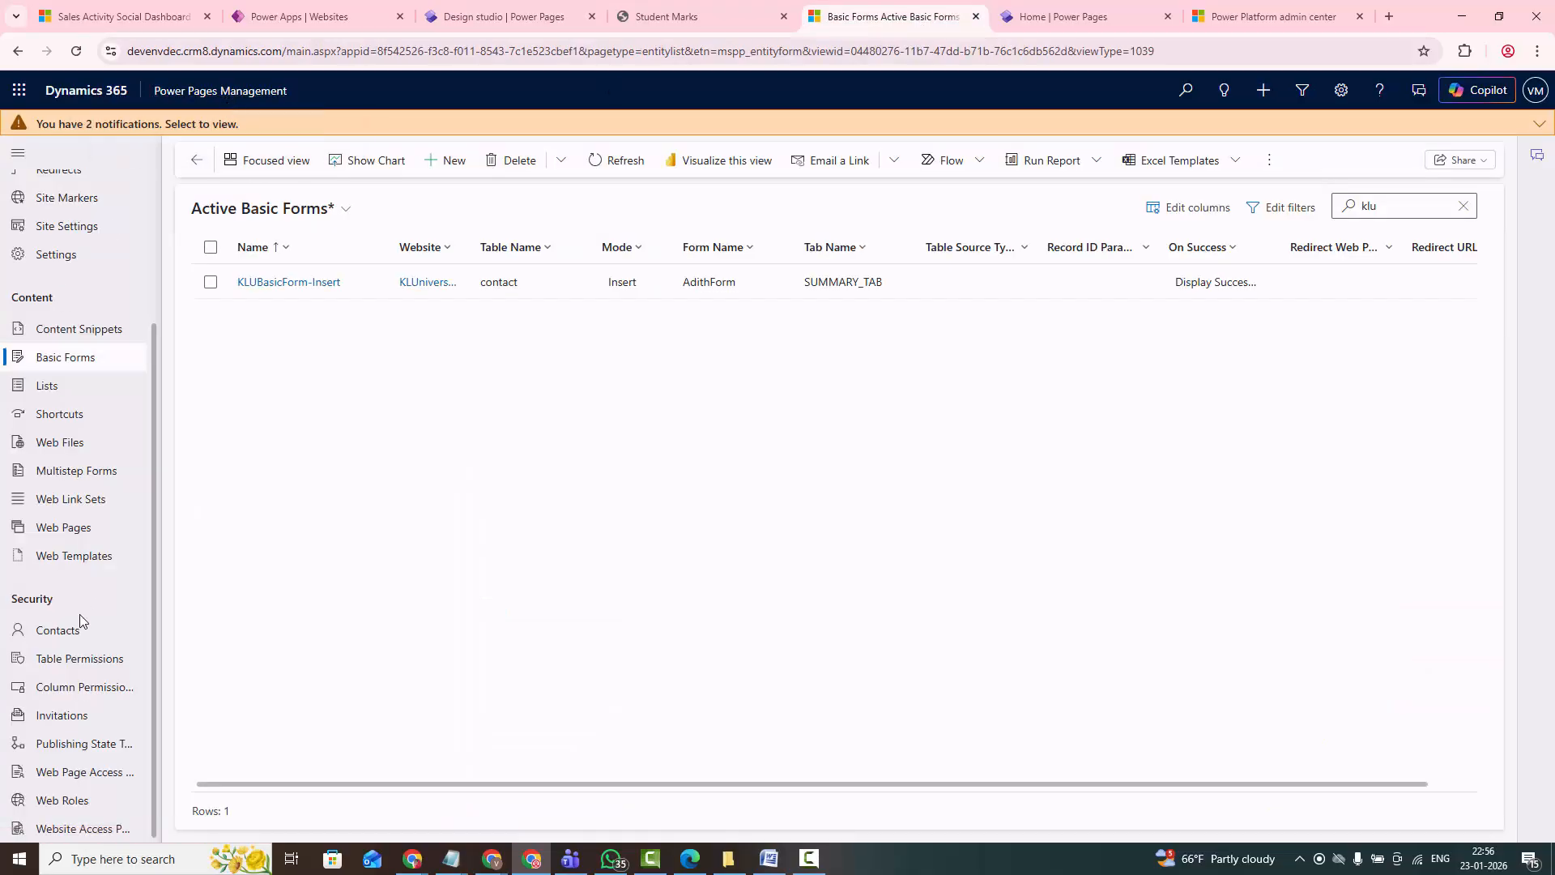
pyautogui.click(61, 801)
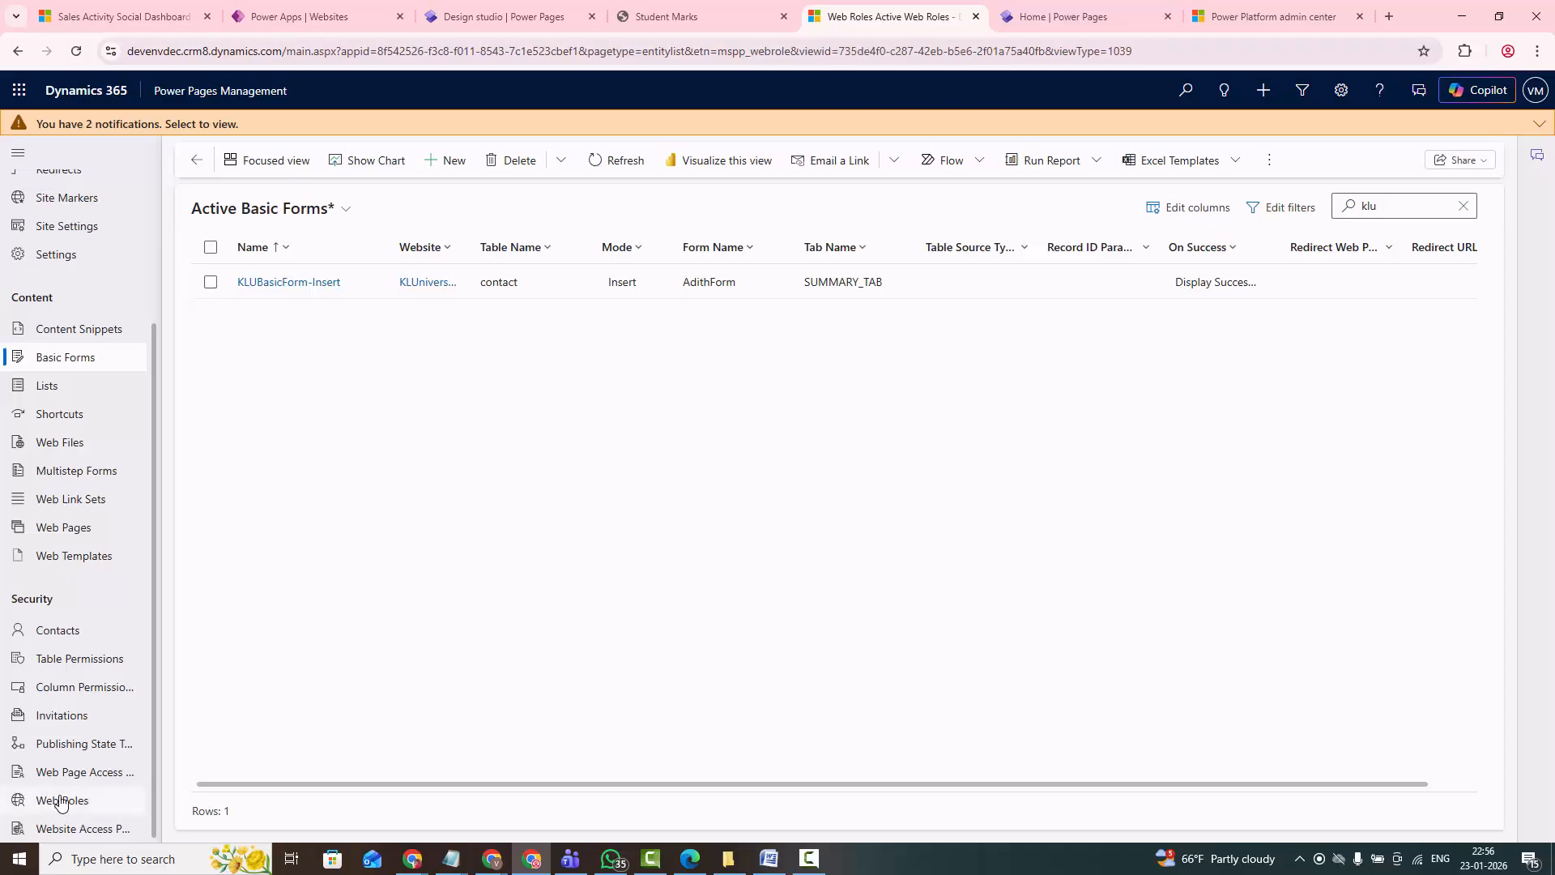
pyautogui.click(1409, 210)
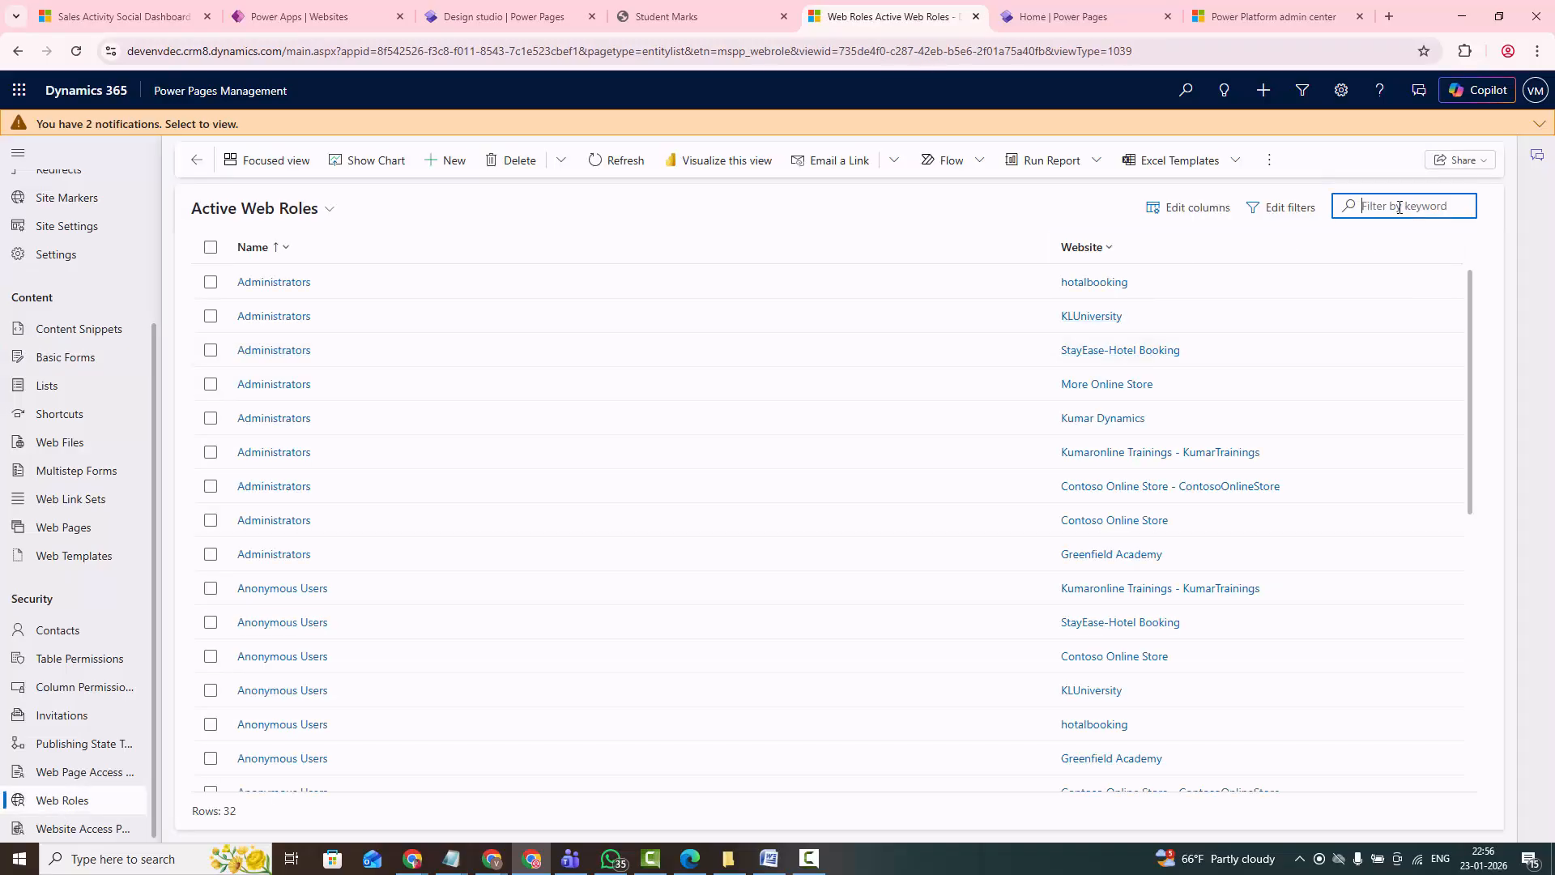
pyautogui.write('k')
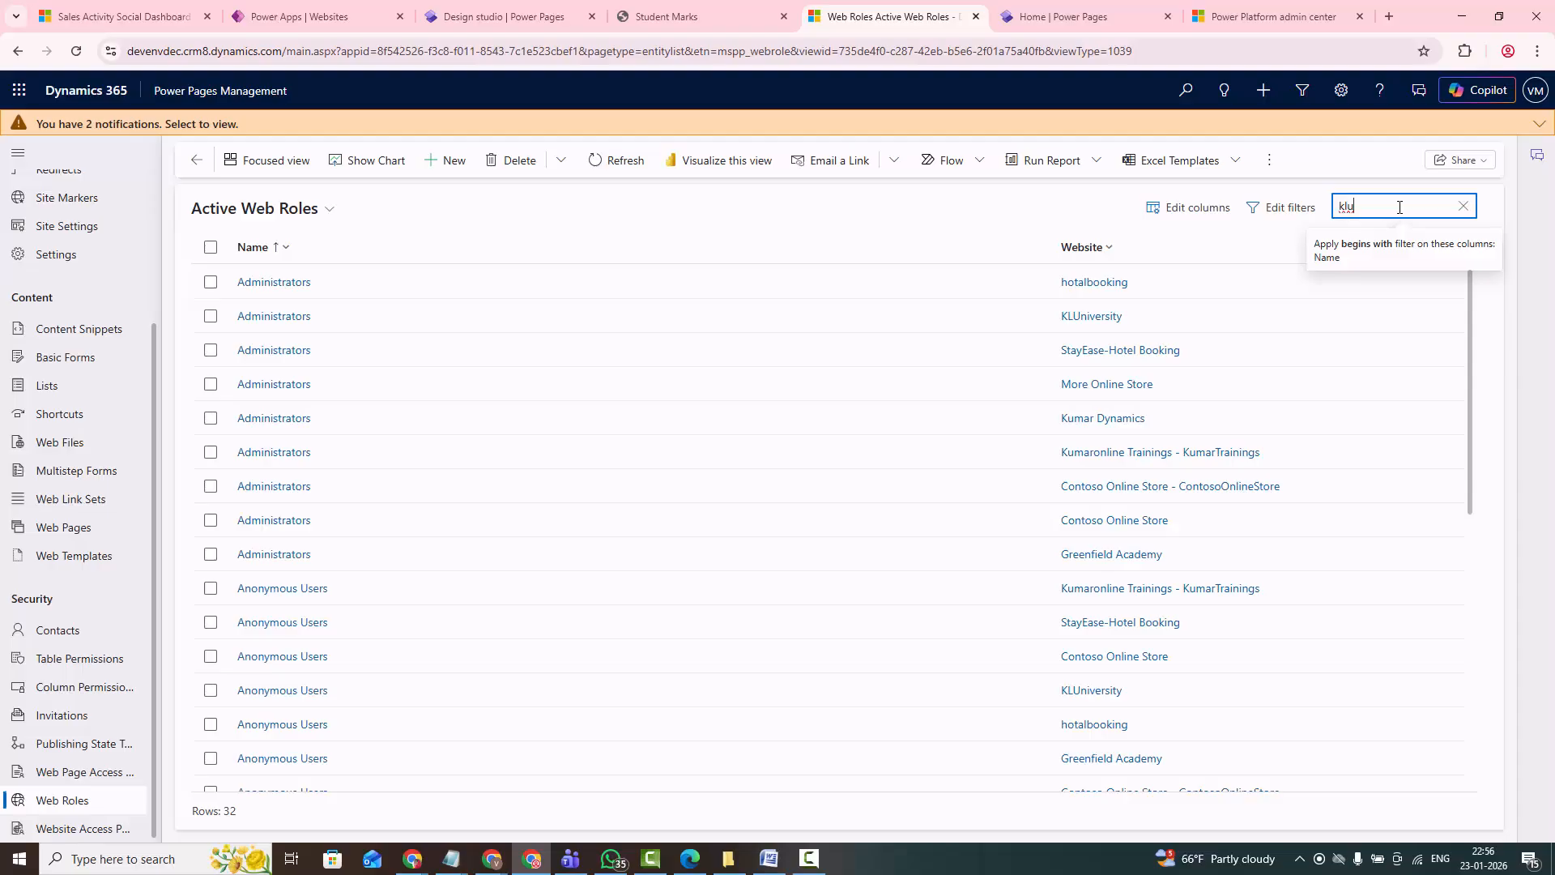
pyautogui.write('lu')
pyautogui.click(210, 283)
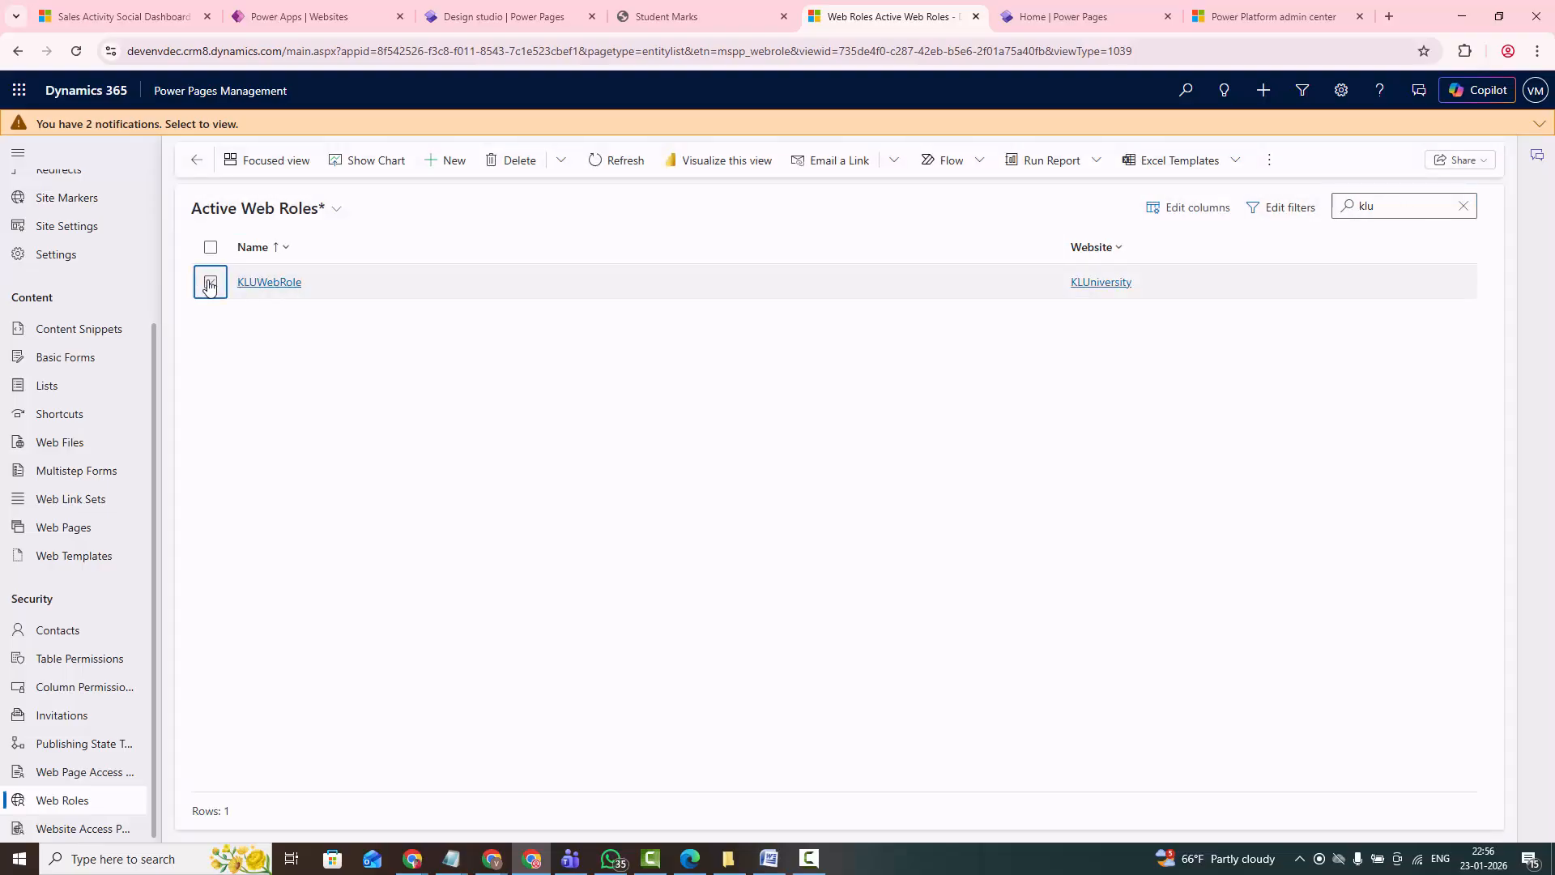
pyautogui.click(510, 160)
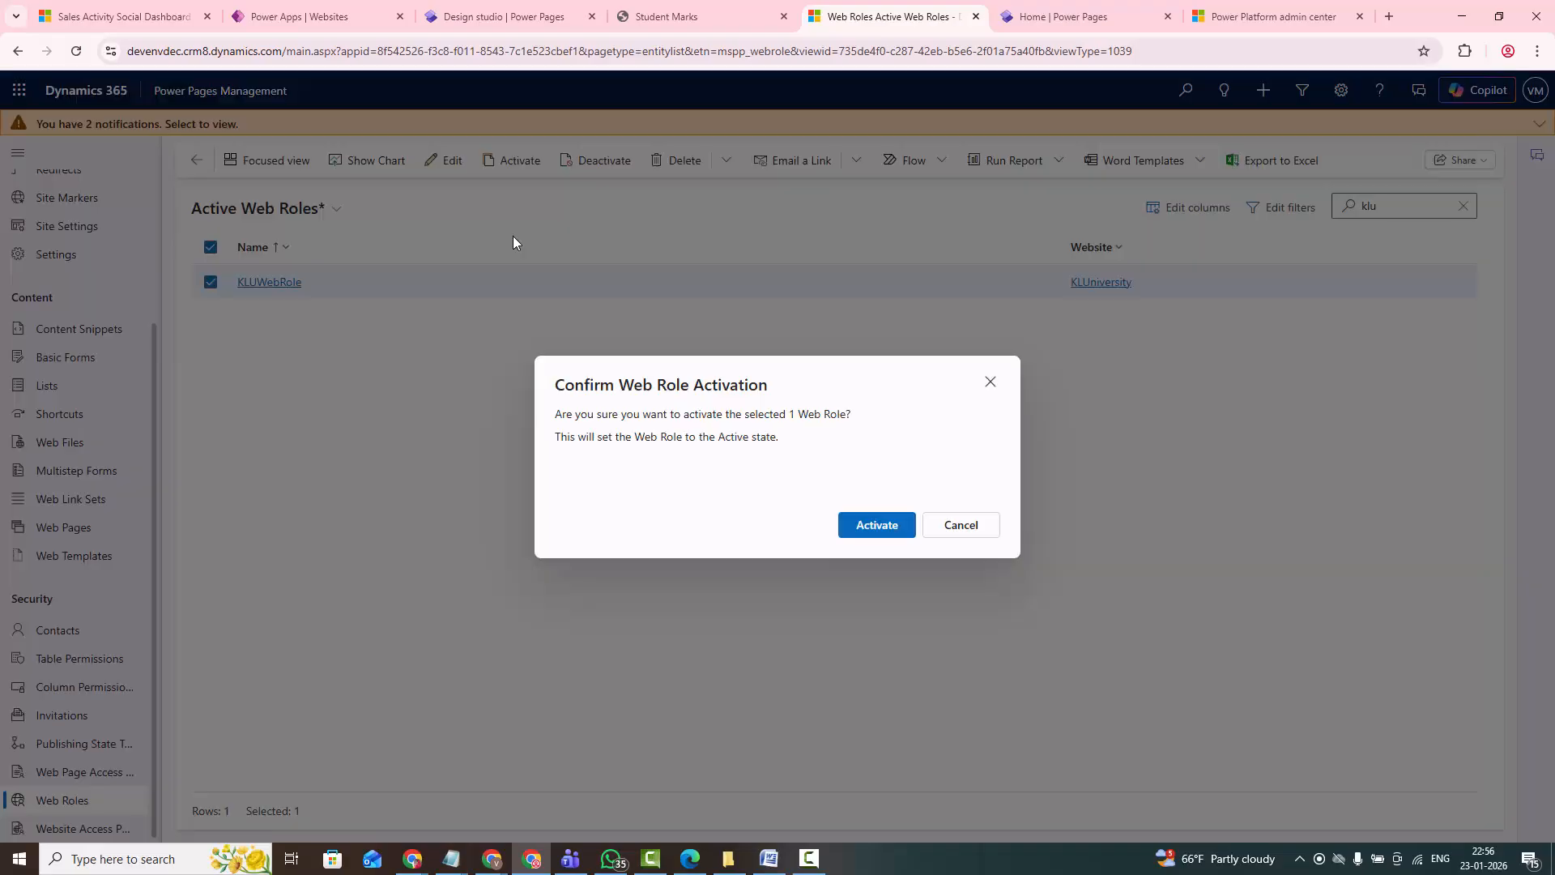
pyautogui.click(872, 527)
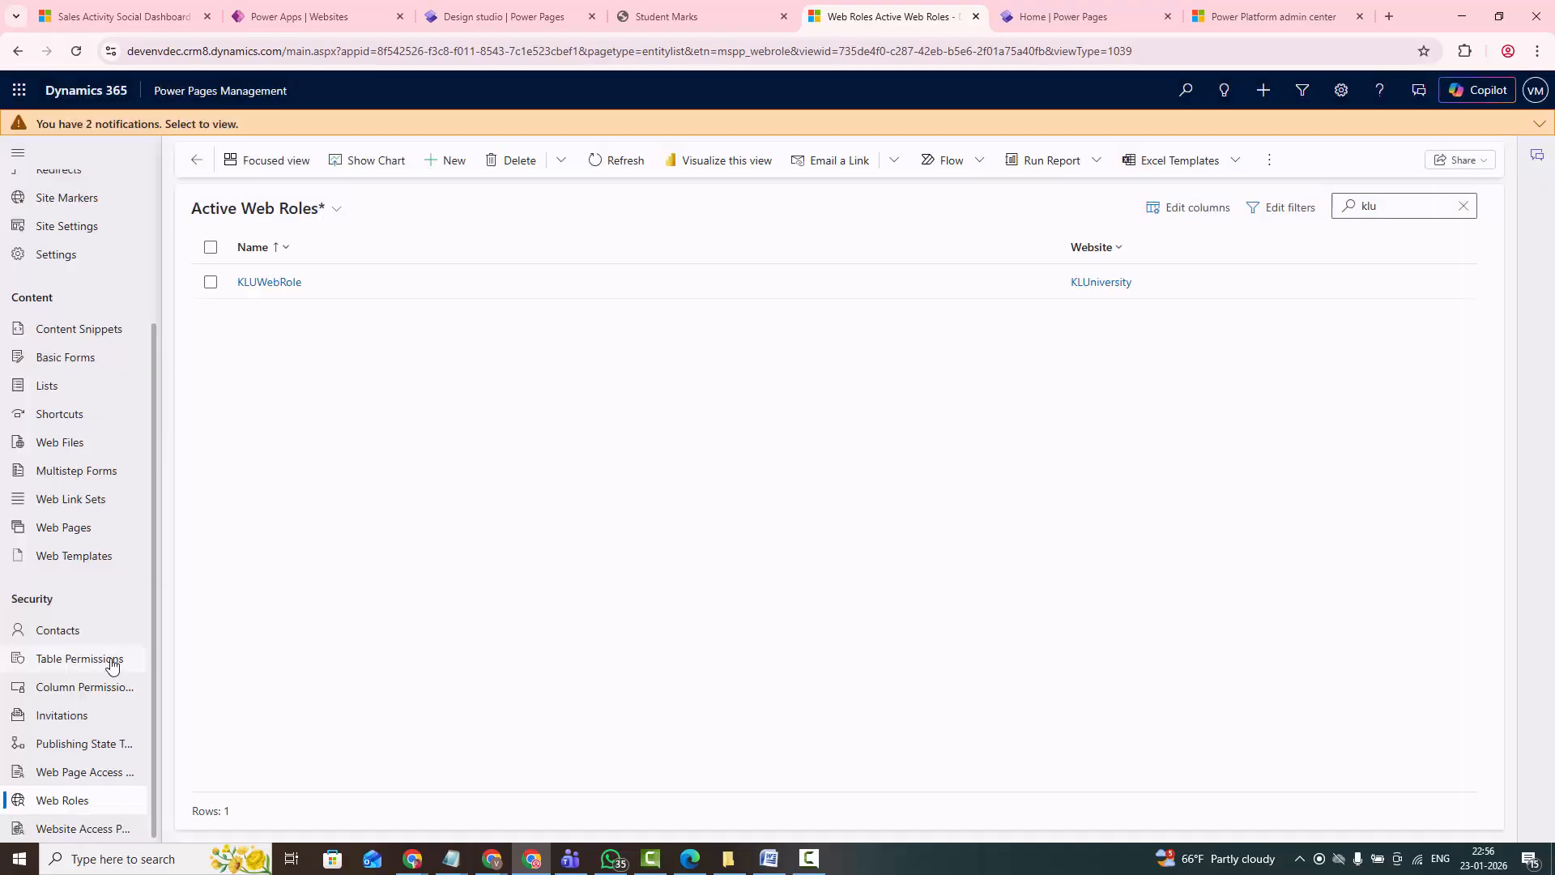
# - Filter the table permissions by "klu" and activate the KLUTable permission
pyautogui.click(112, 660)
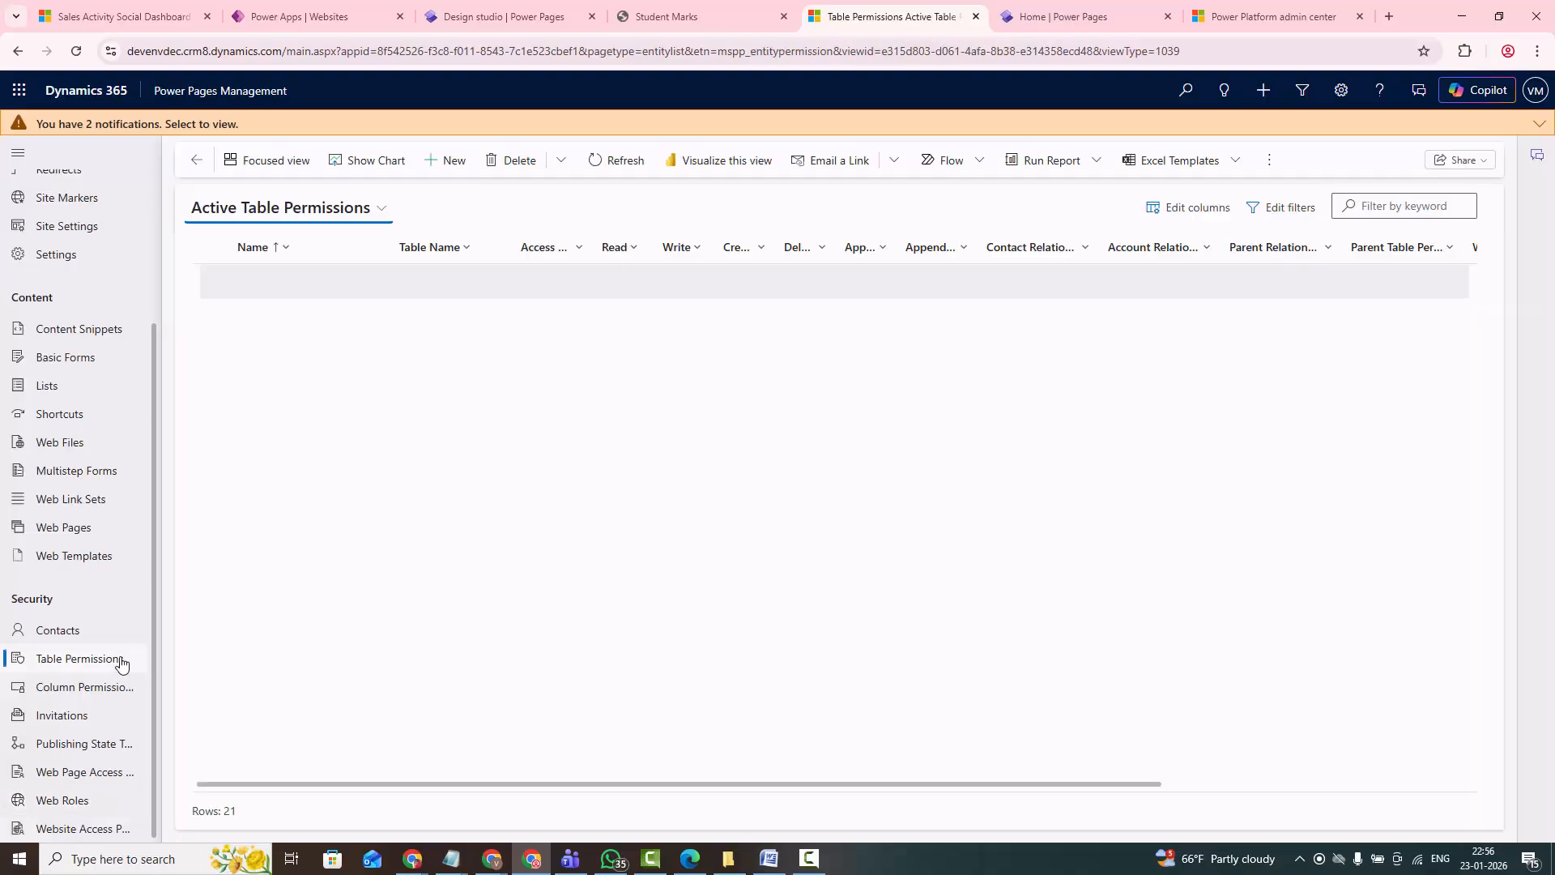
pyautogui.click(1385, 212)
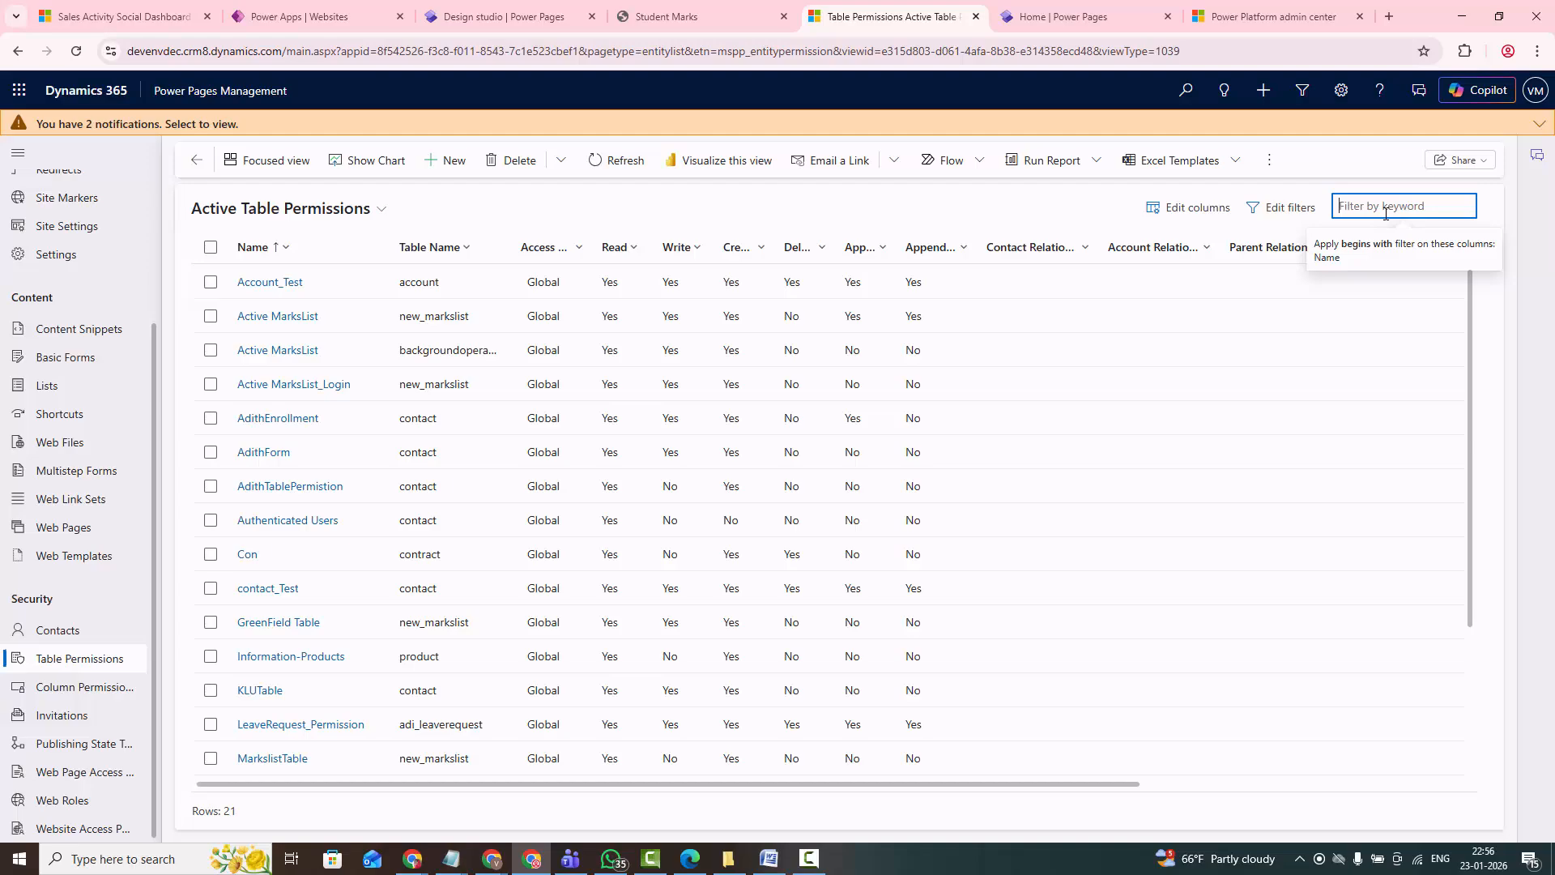
pyautogui.write('klu')
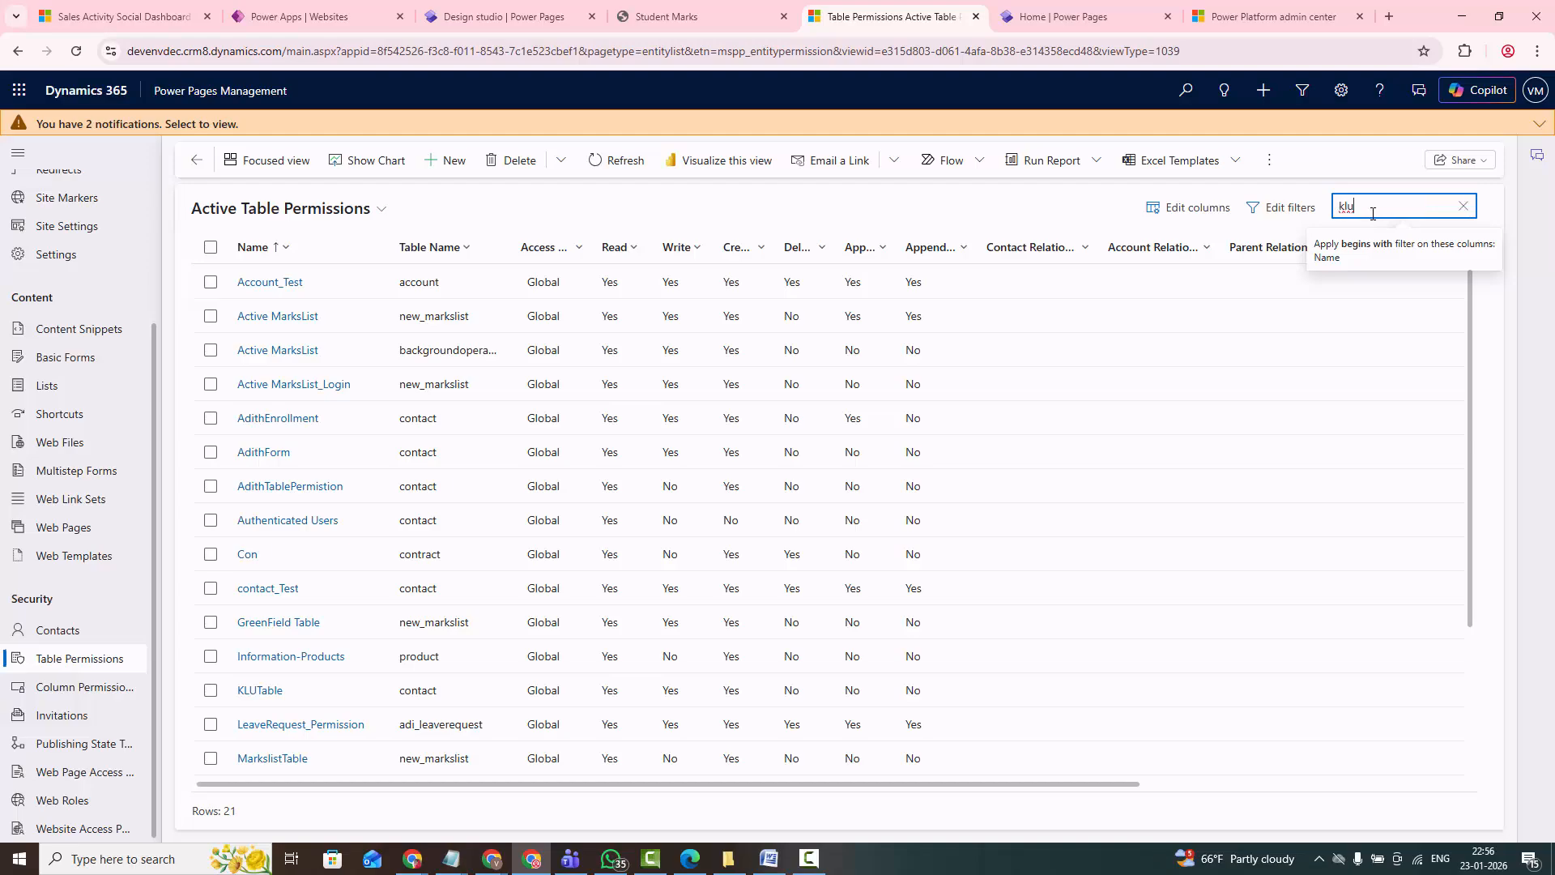
pyautogui.press('Return')
pyautogui.click(212, 282)
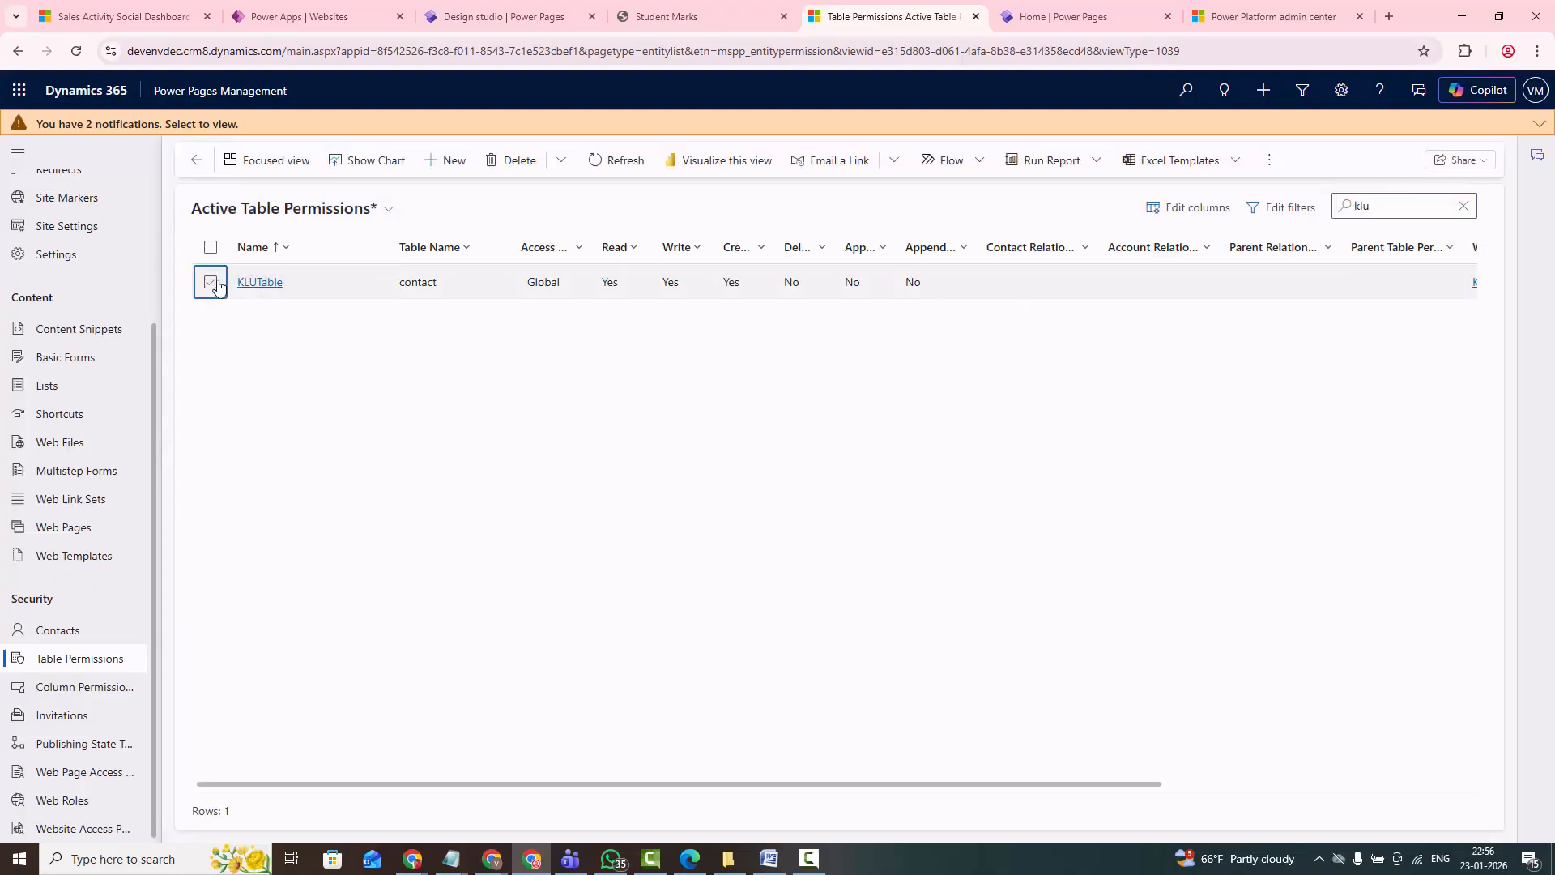
pyautogui.click(491, 160)
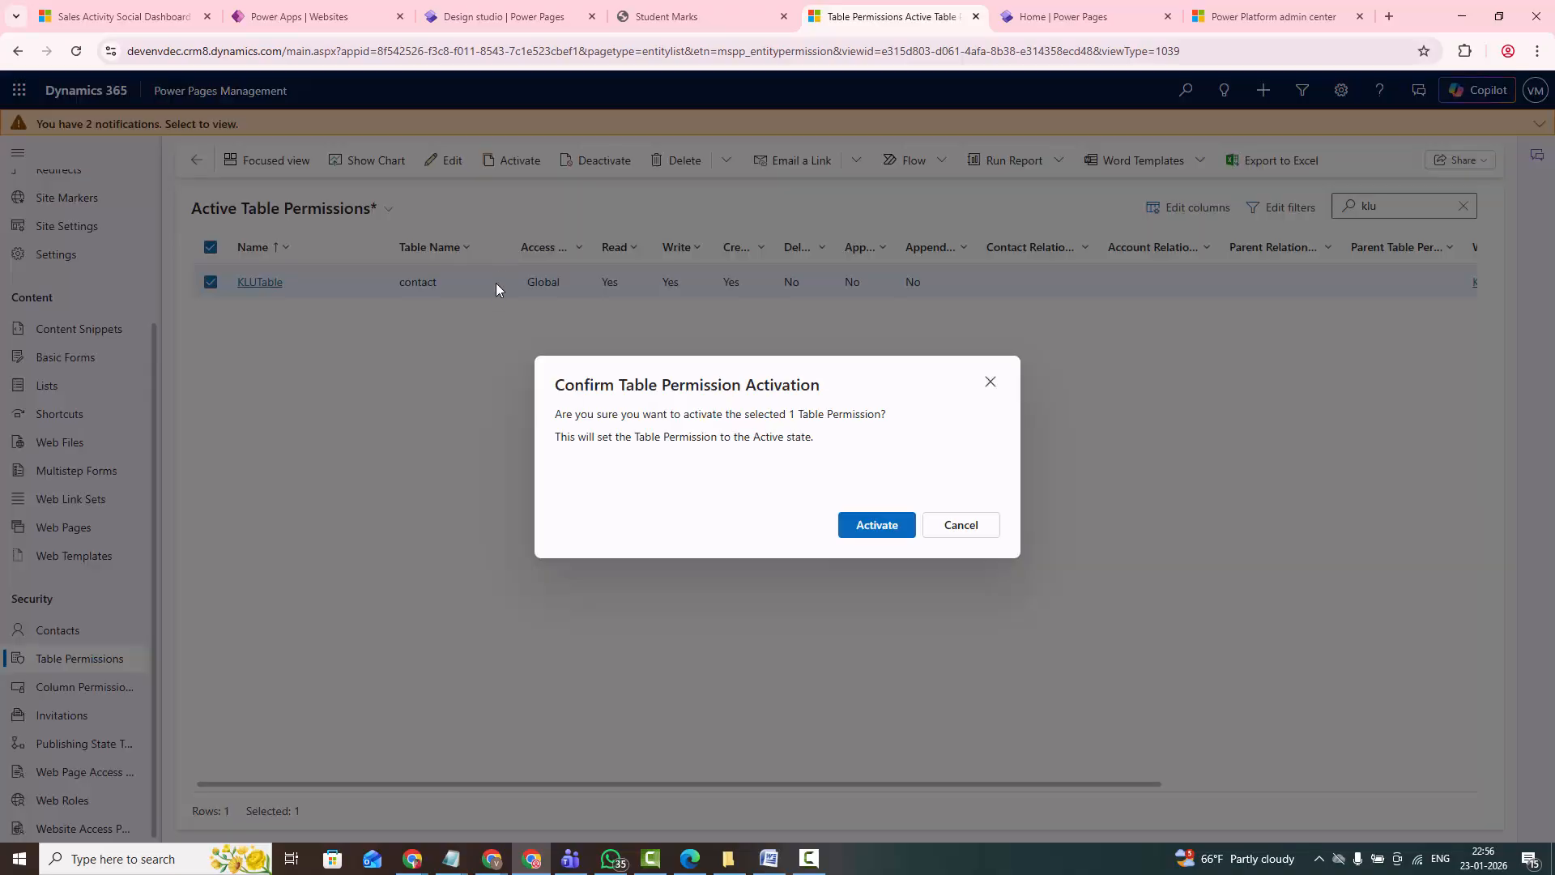
pyautogui.click(875, 525)
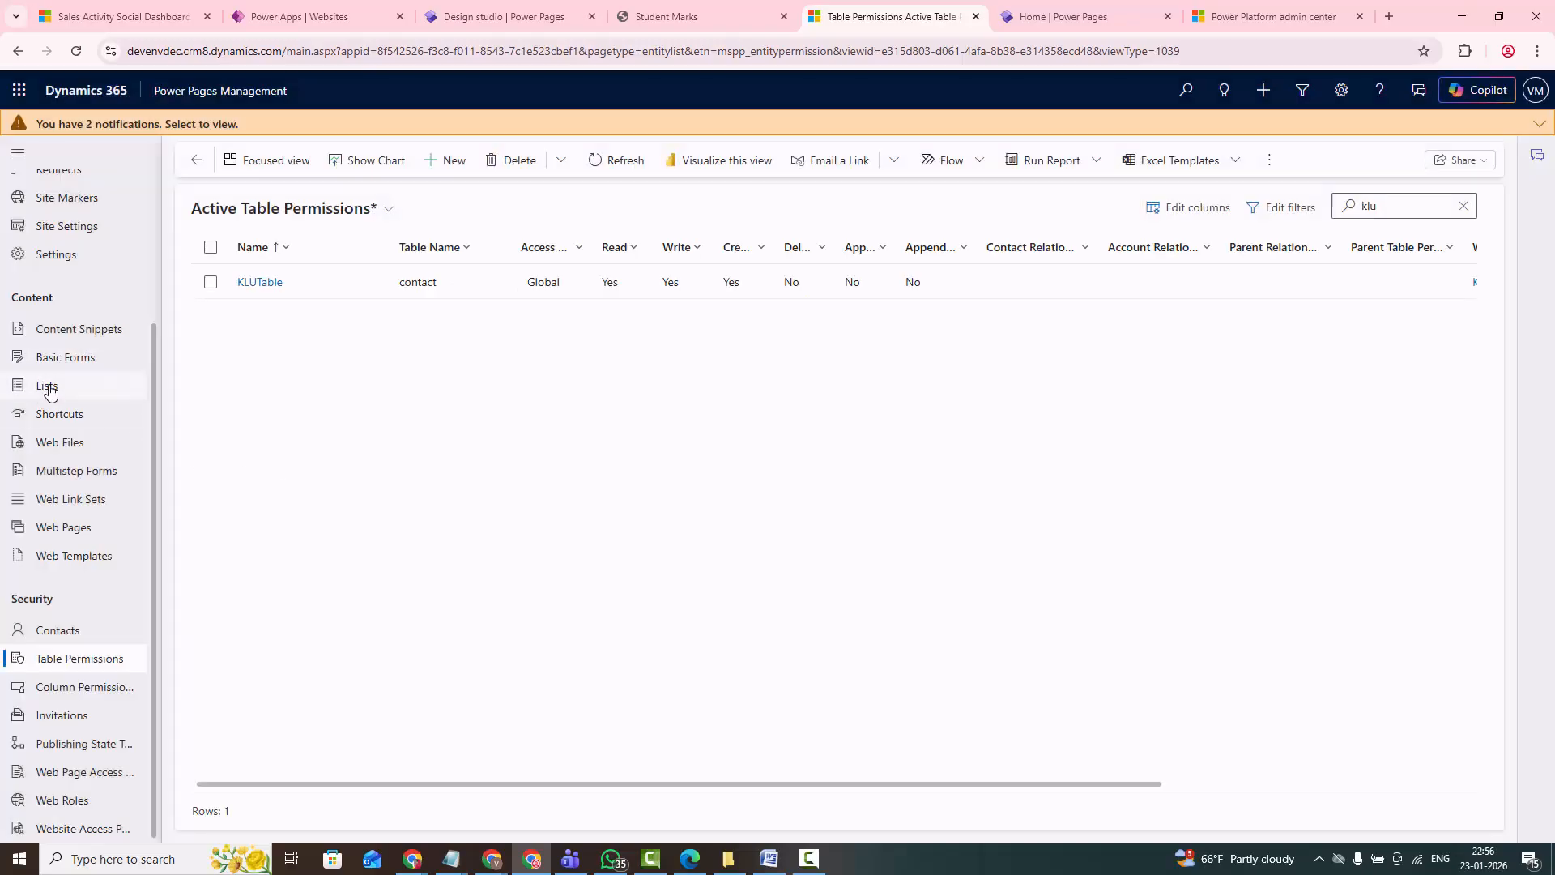
# - Filter the site lists by "klu" and activate KLUList
pyautogui.click(47, 386)
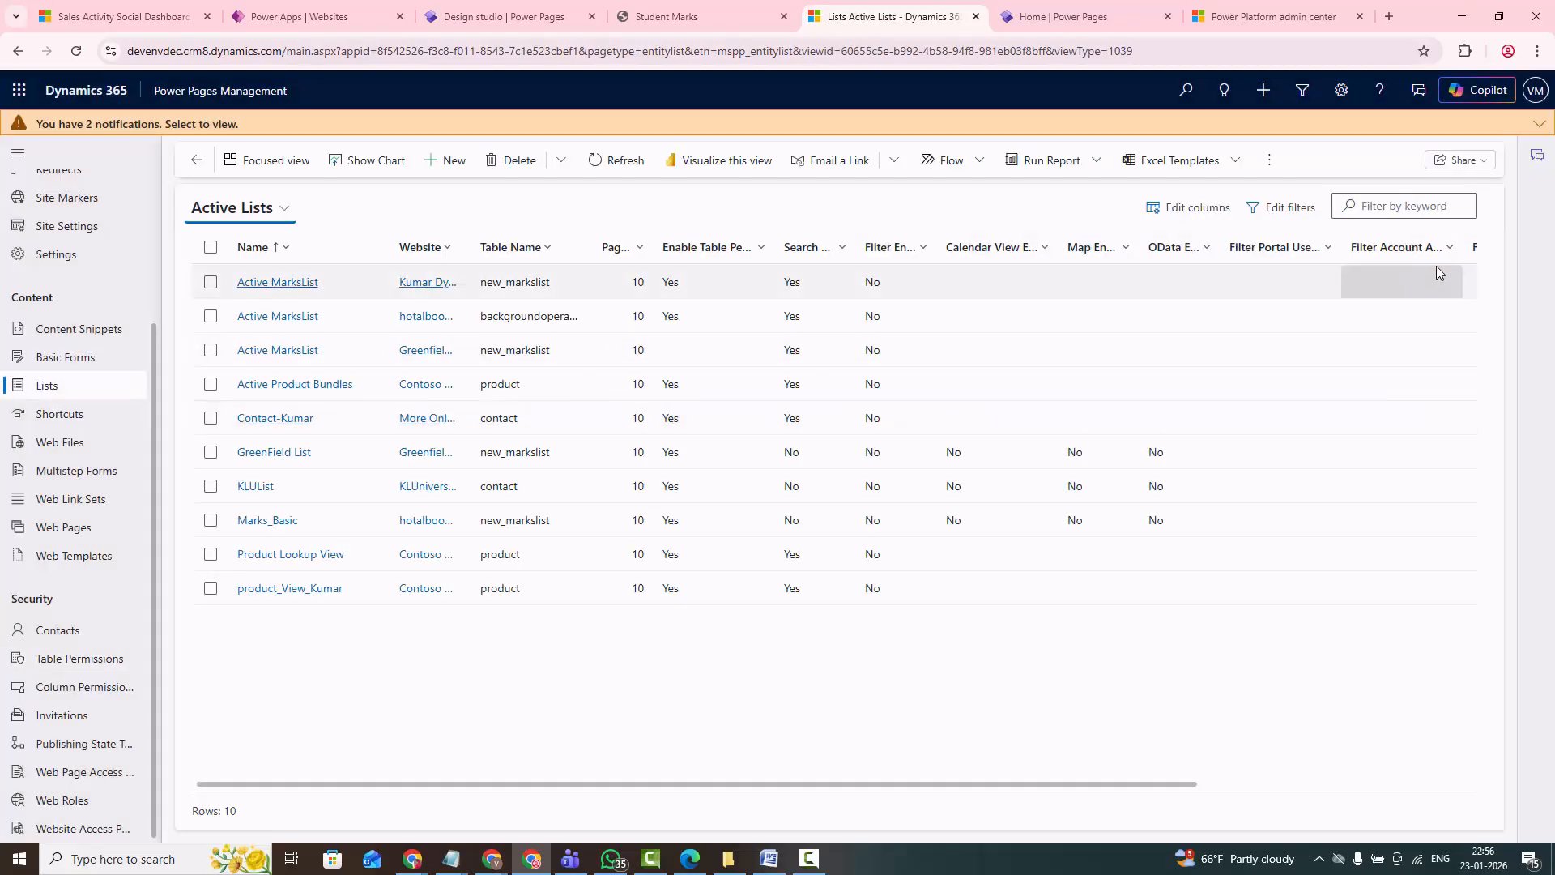
pyautogui.click(1417, 211)
pyautogui.write('klu')
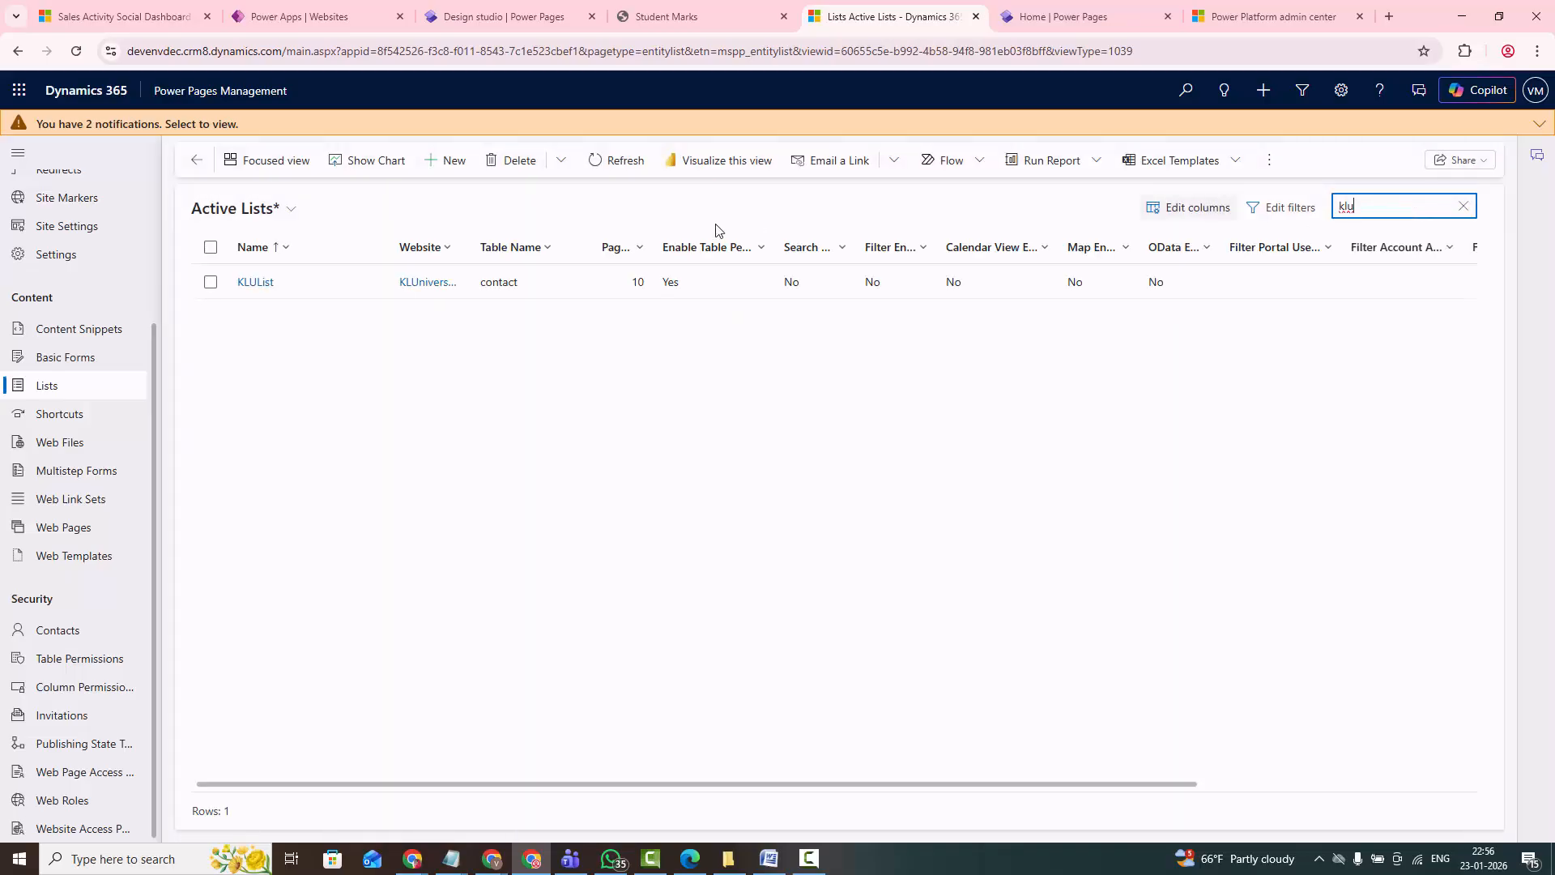
pyautogui.click(211, 283)
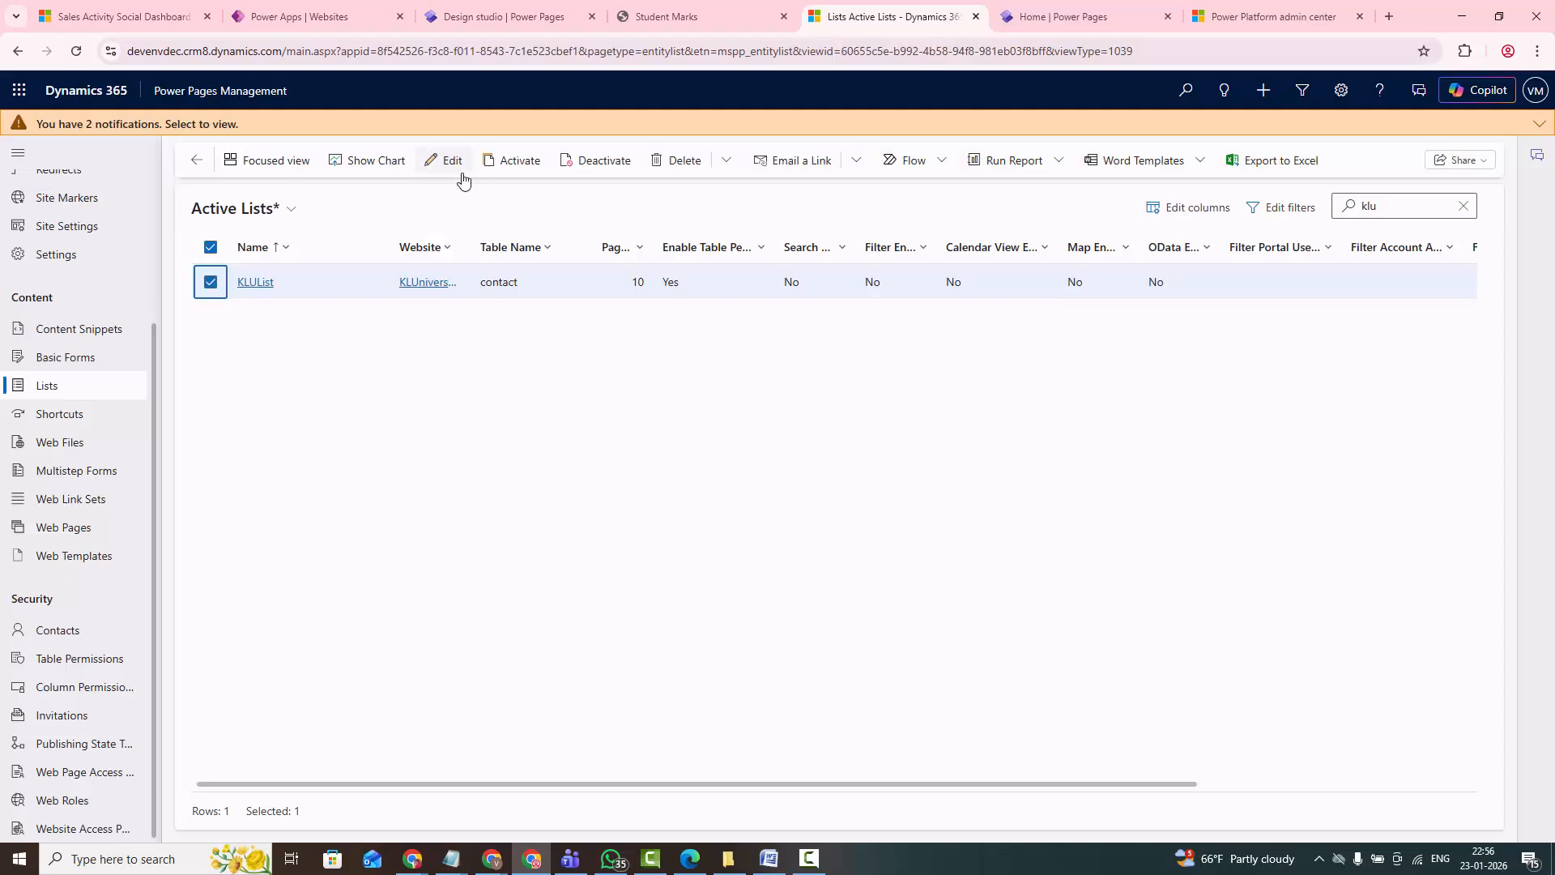
pyautogui.click(497, 161)
pyautogui.click(852, 526)
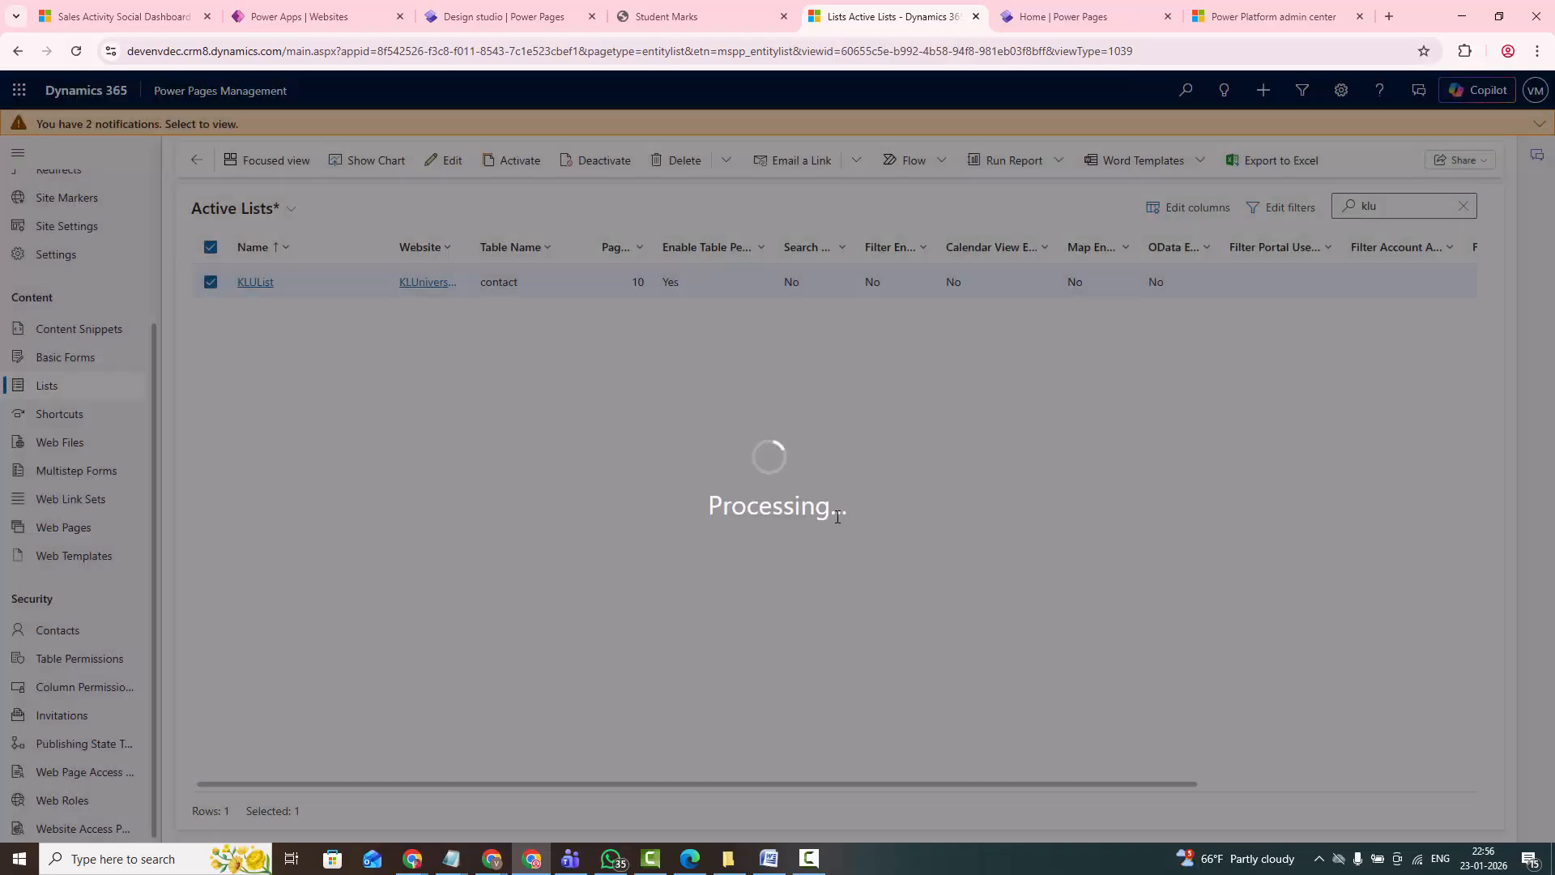
# - Filter the basic forms by "klu" and activate KLUBasicForm-Insert
pyautogui.click(104, 360)
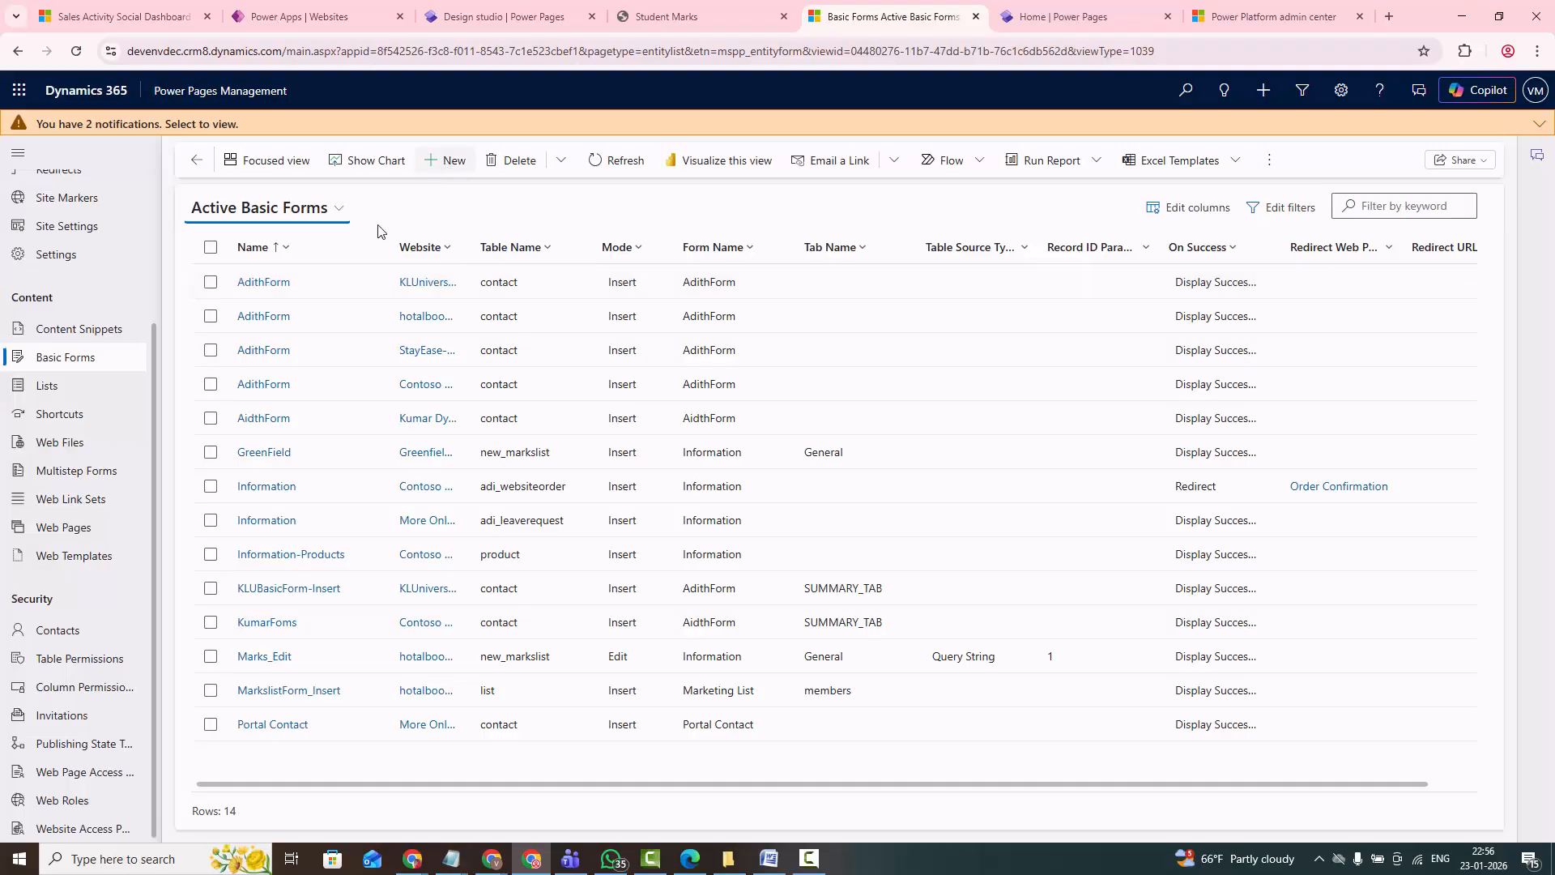
pyautogui.click(1419, 208)
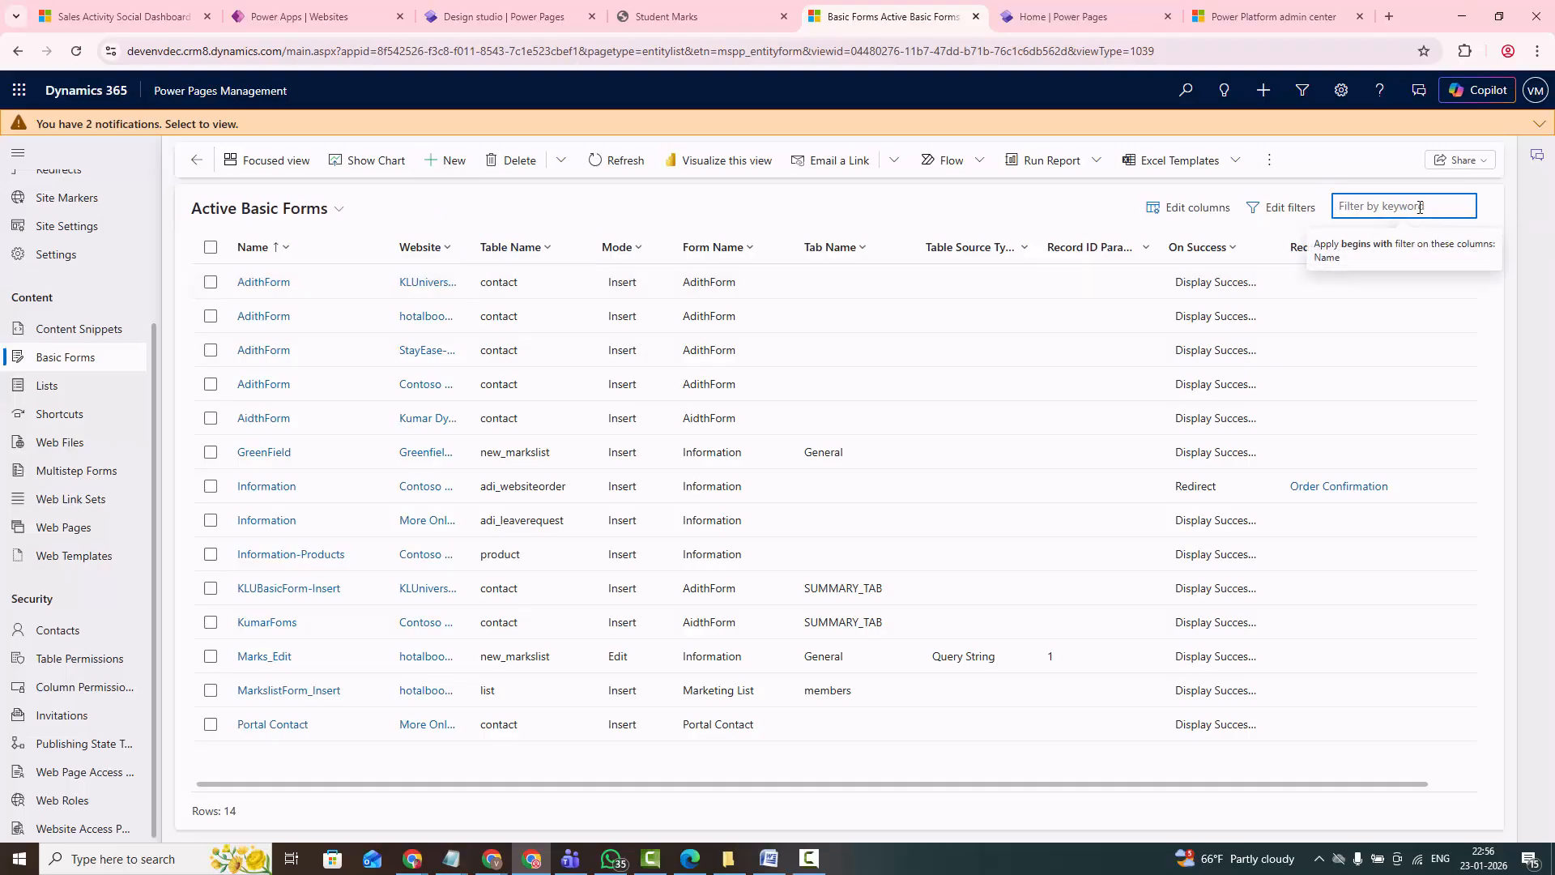
pyautogui.write('klu')
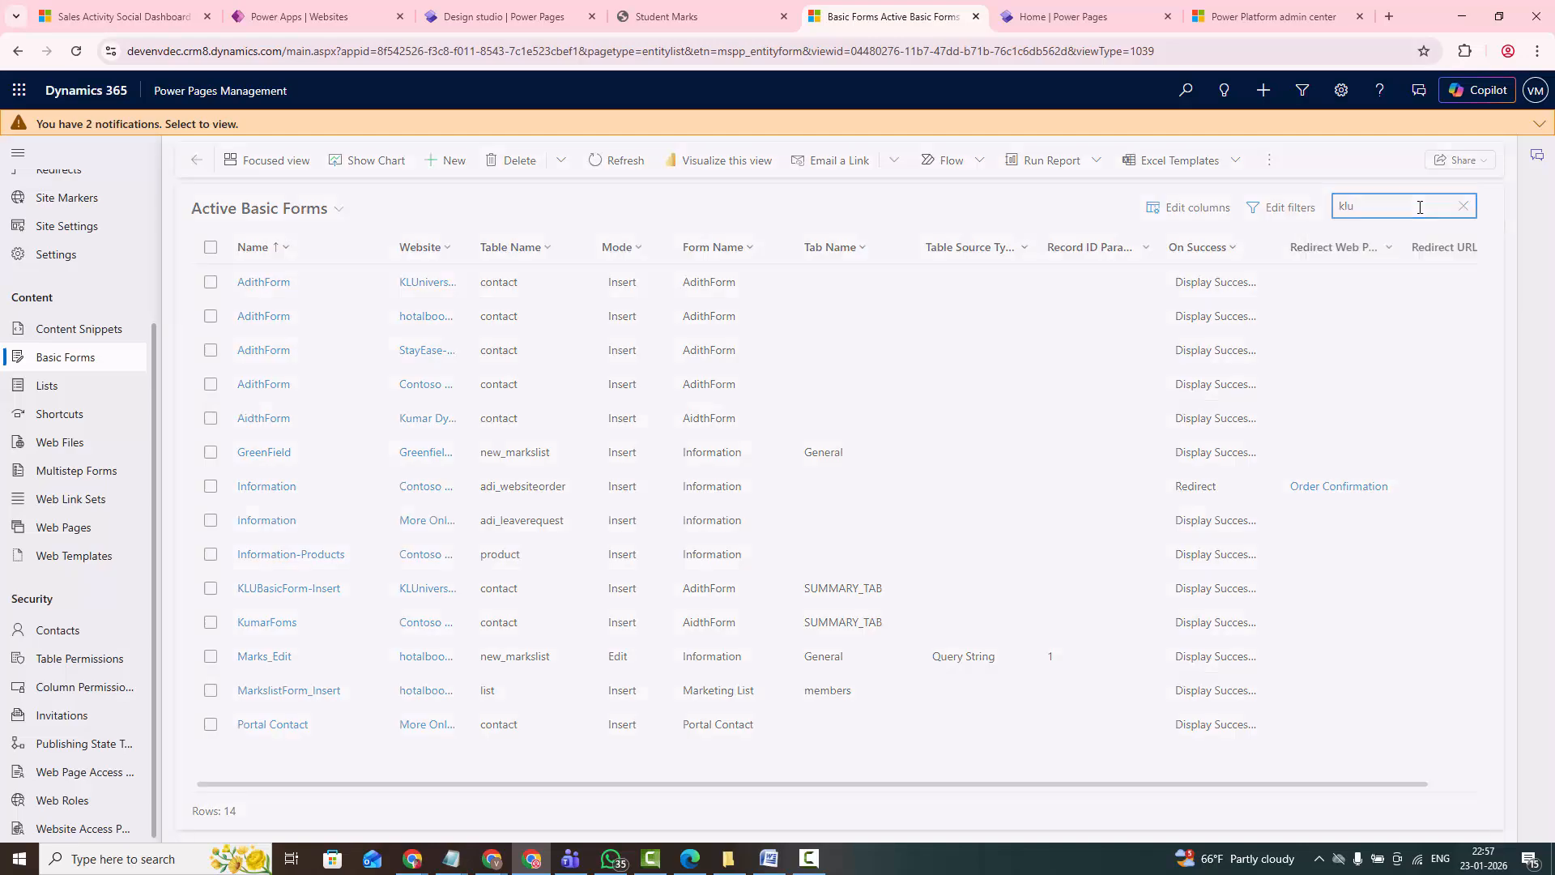
pyautogui.click(212, 283)
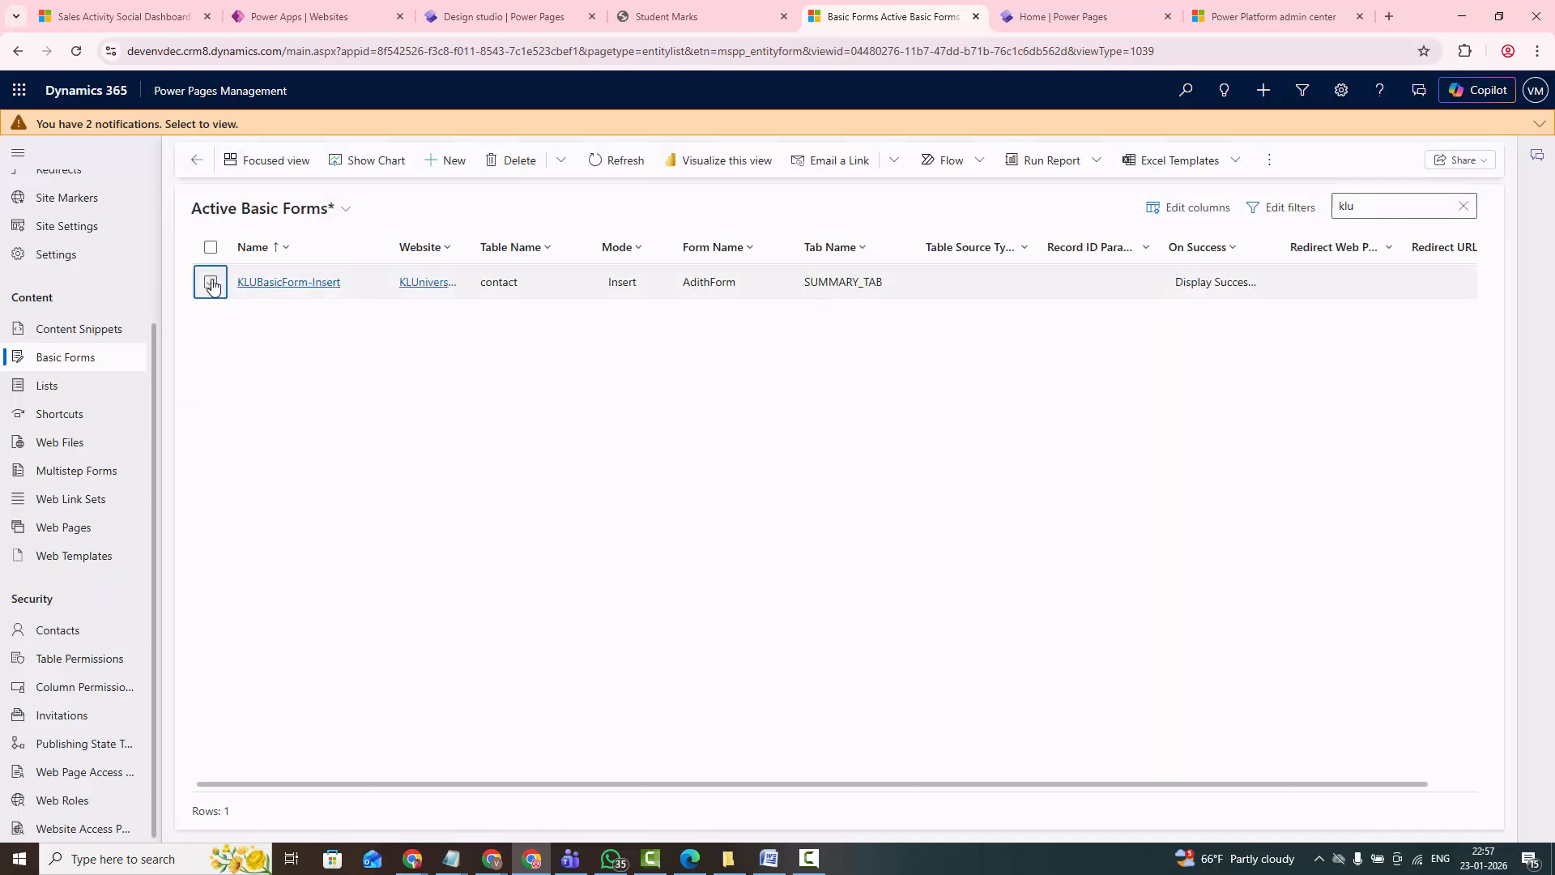
pyautogui.click(517, 159)
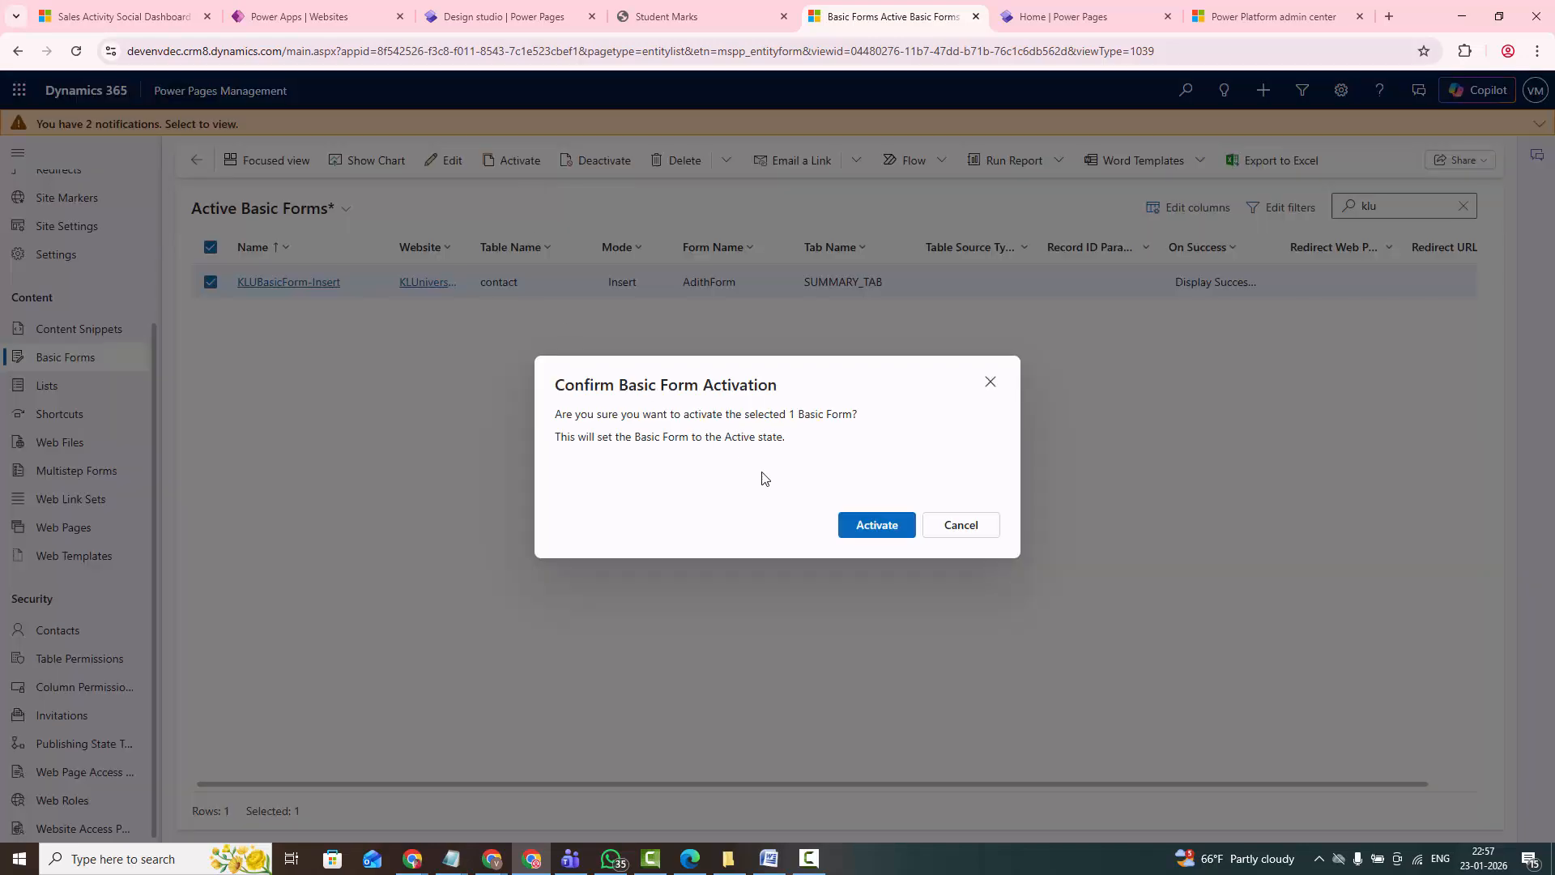
pyautogui.click(875, 526)
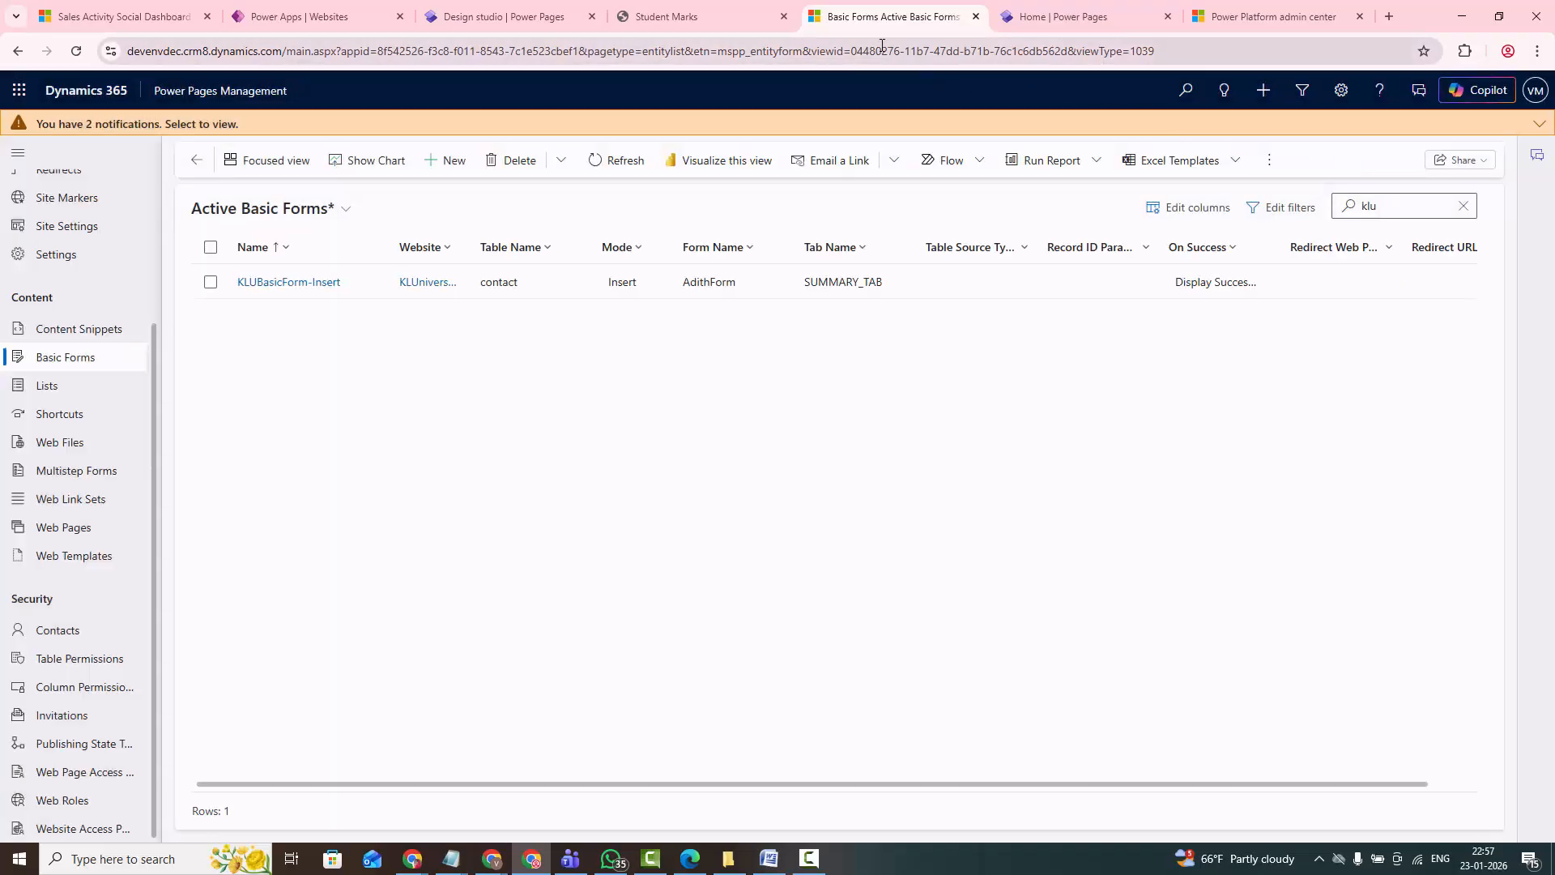
# - Close the old Student Marks preview, then sync the site in the design studio and reopen its preview at desktop size
pyautogui.click(783, 16)
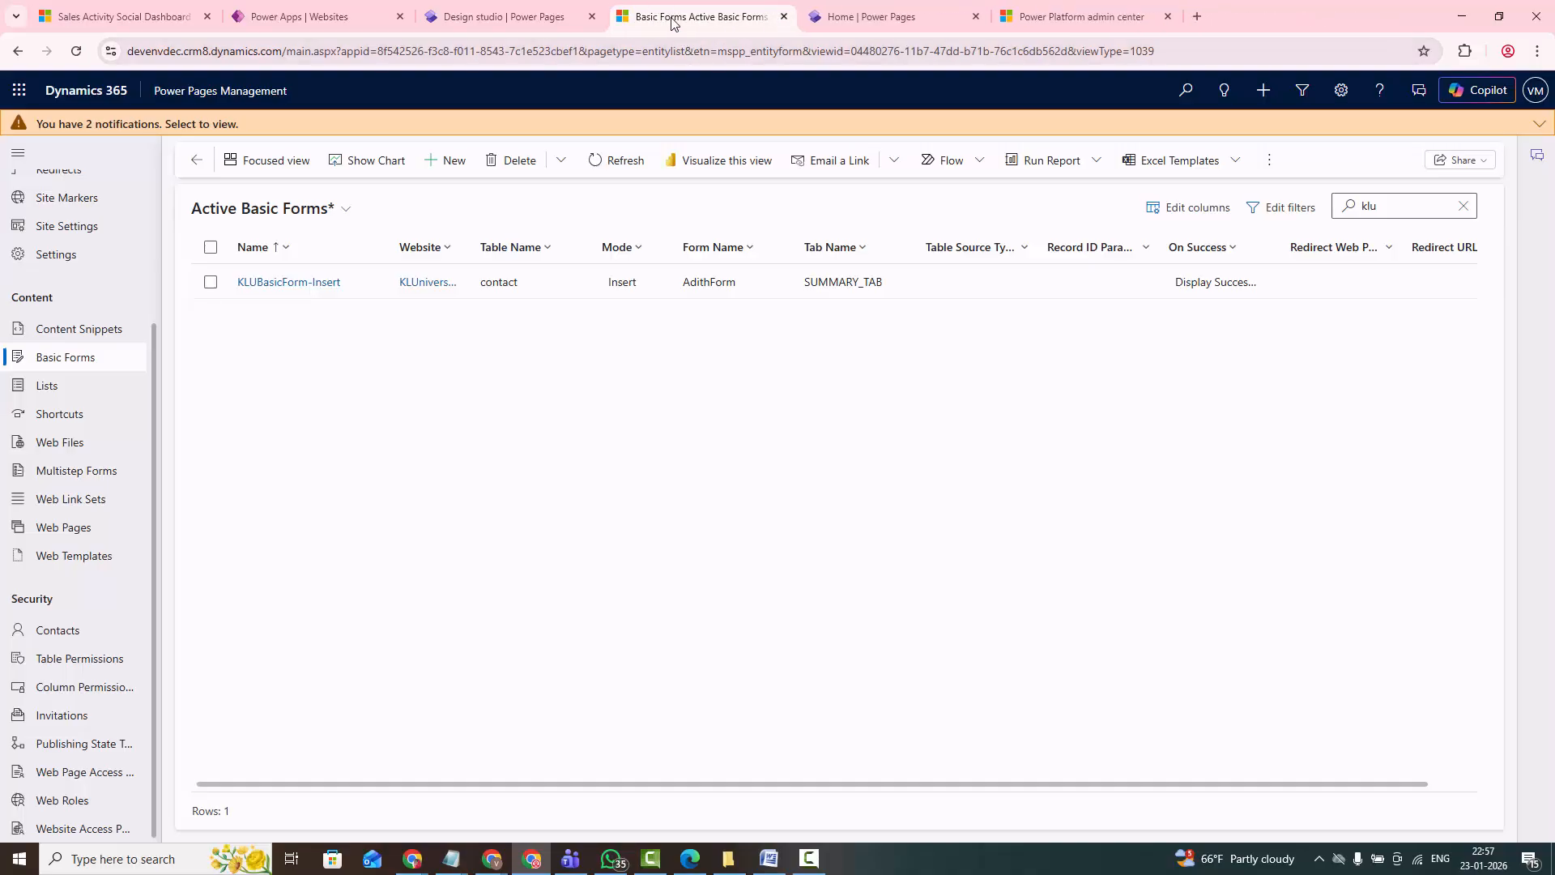
pyautogui.click(469, 22)
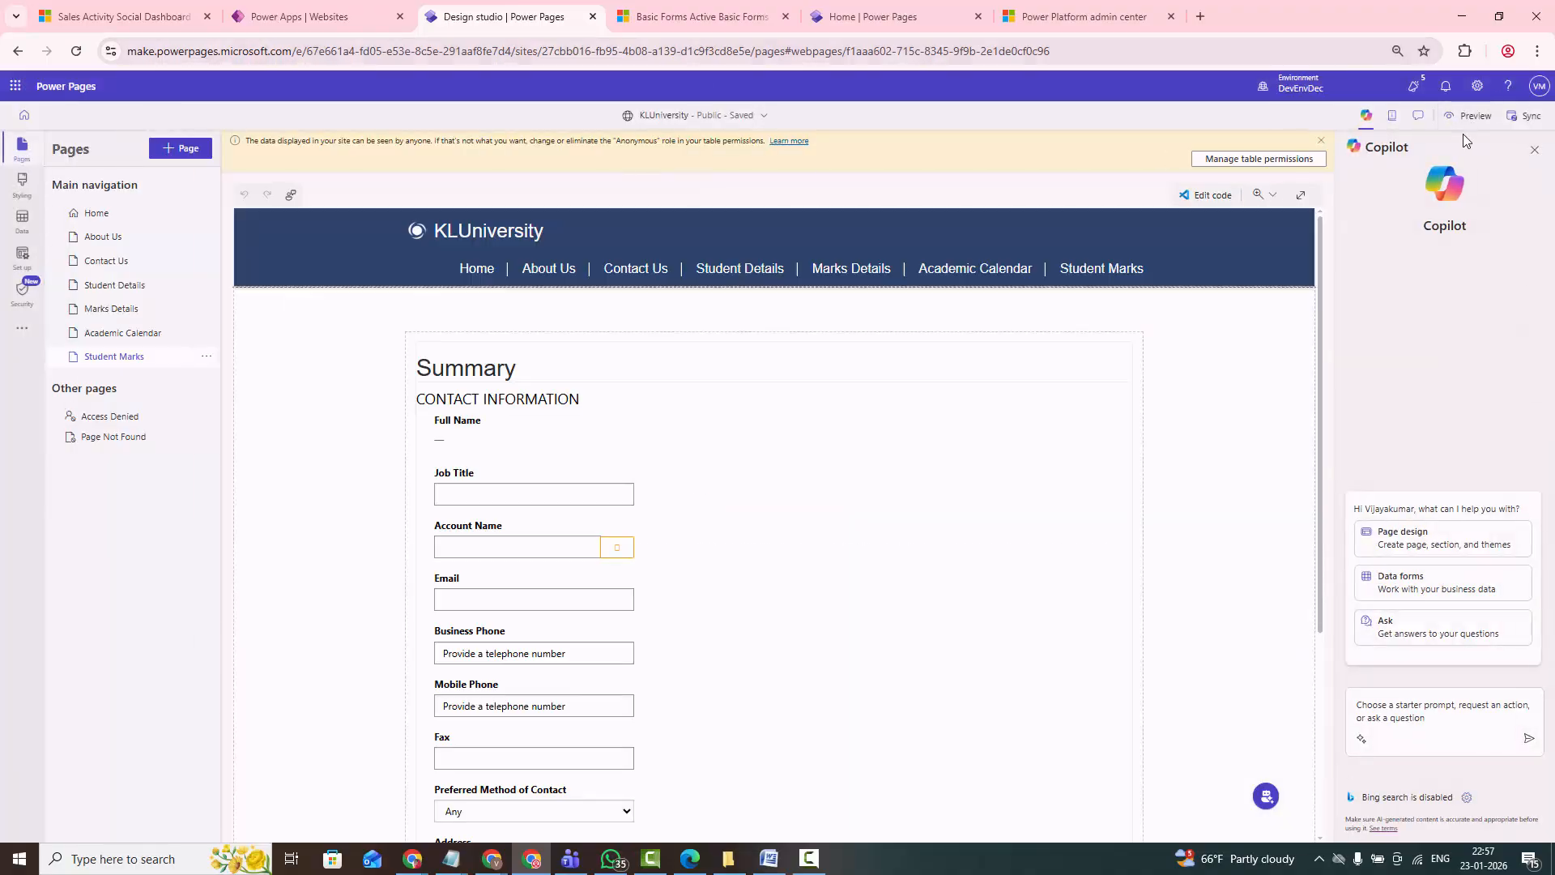
pyautogui.click(1478, 119)
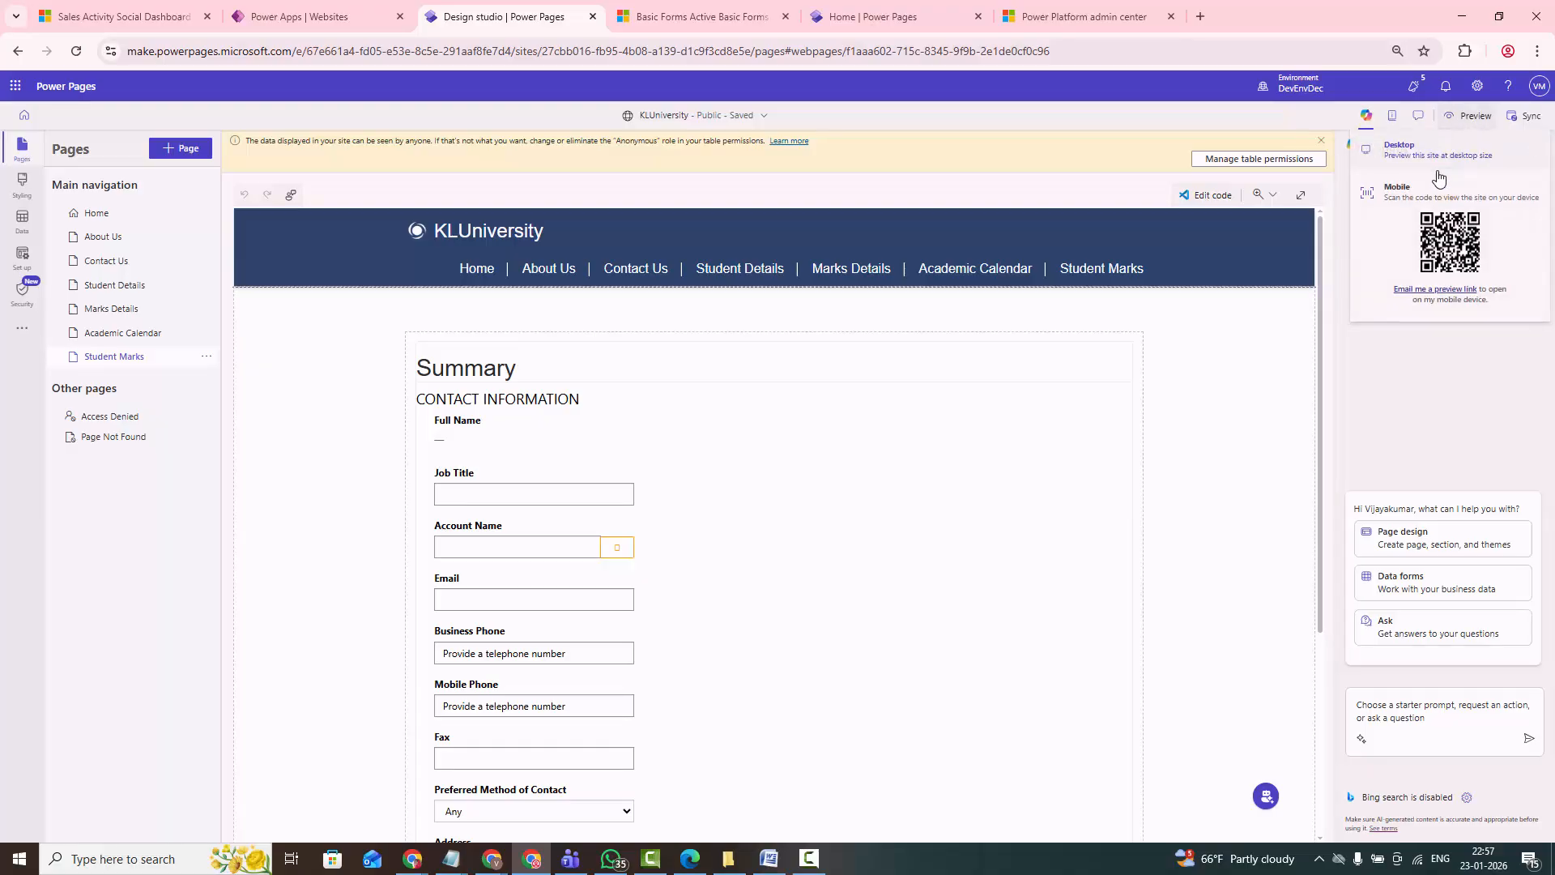
pyautogui.click(1407, 154)
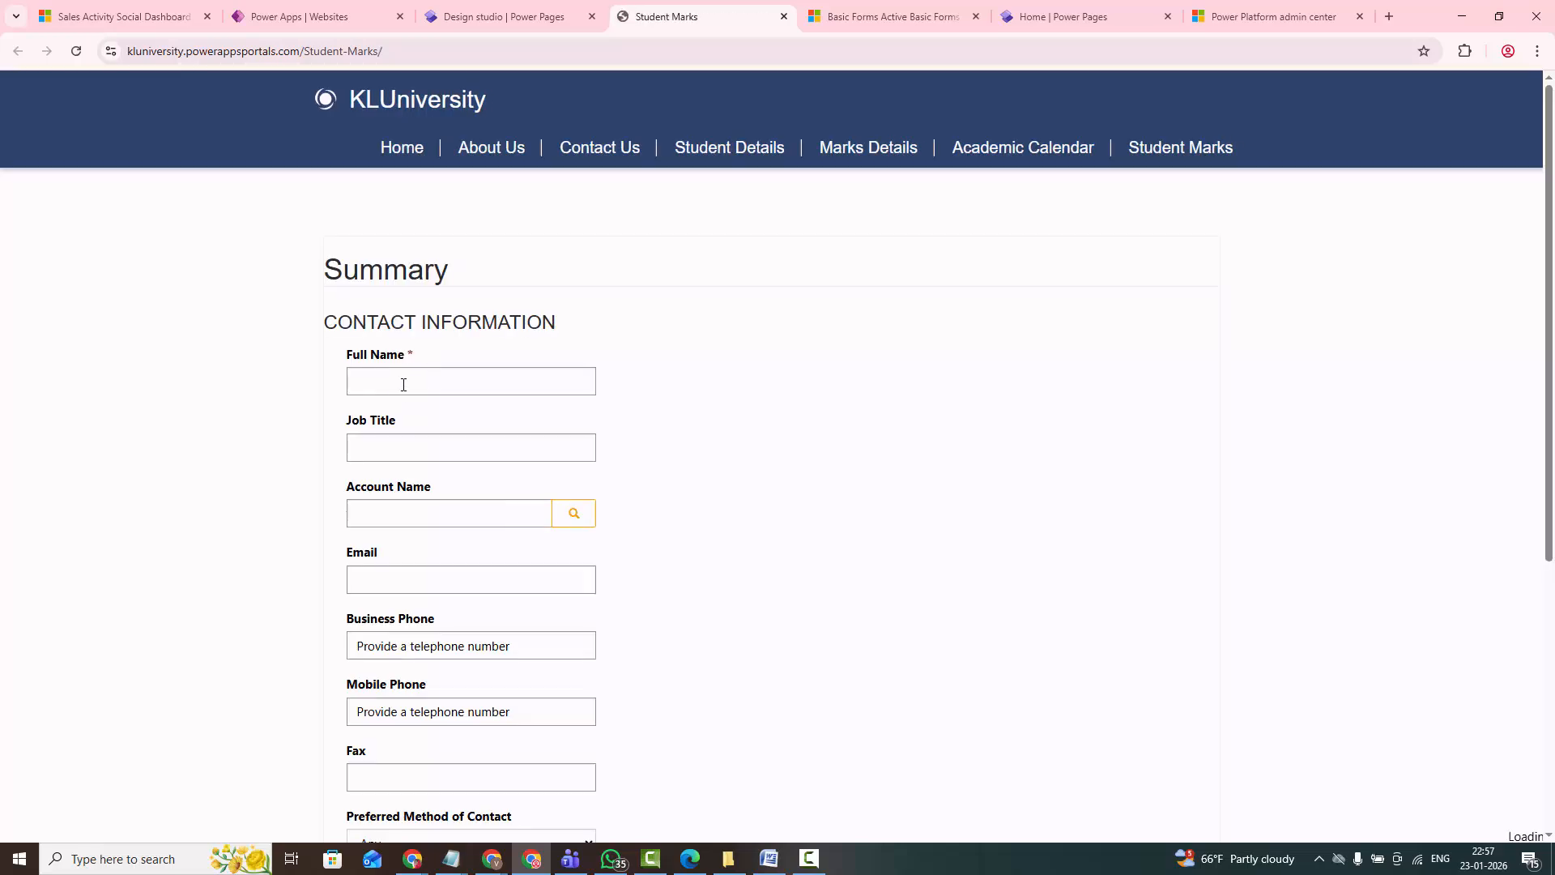
# - Fill in the contact's first and last name on the public Student Marks form and submit it
pyautogui.click(403, 385)
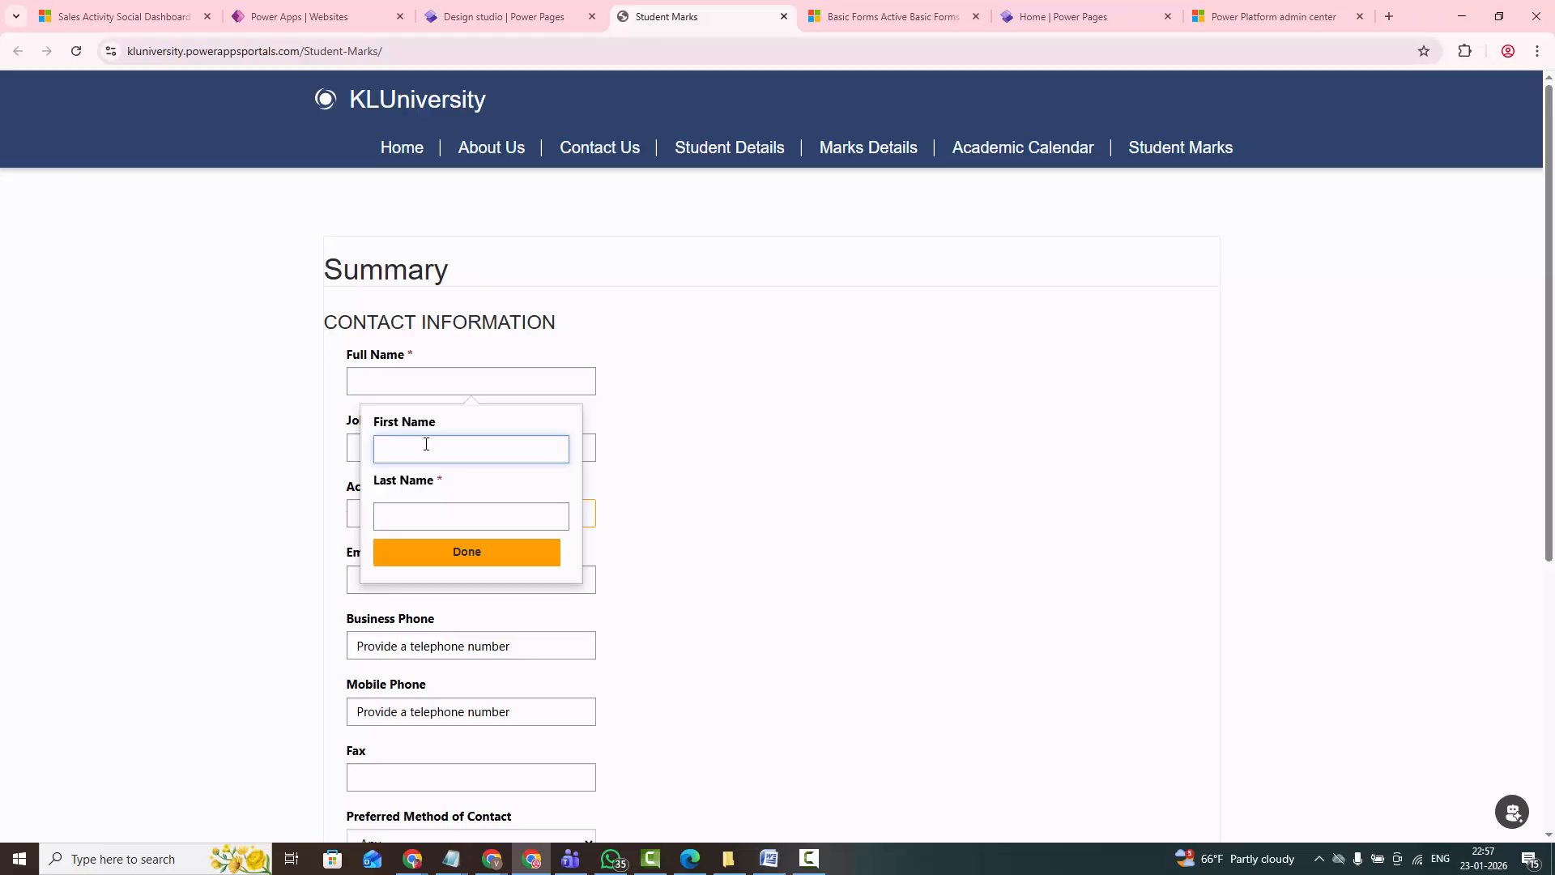
pyautogui.write('ammmm')
pyautogui.click(427, 524)
pyautogui.write('Mo')
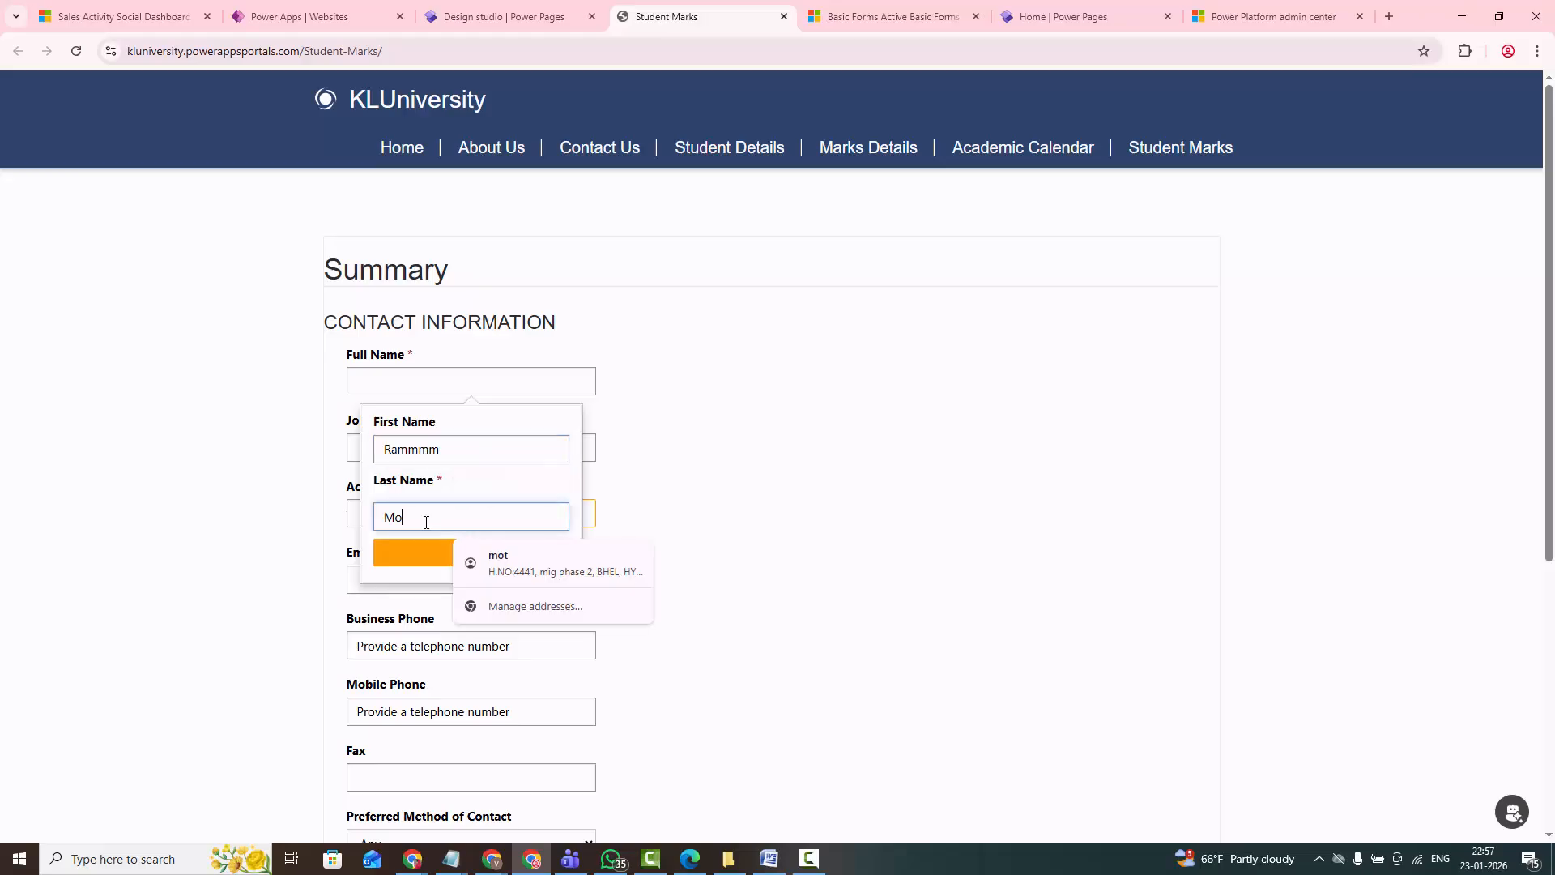
pyautogui.write('ta')
pyautogui.click(465, 556)
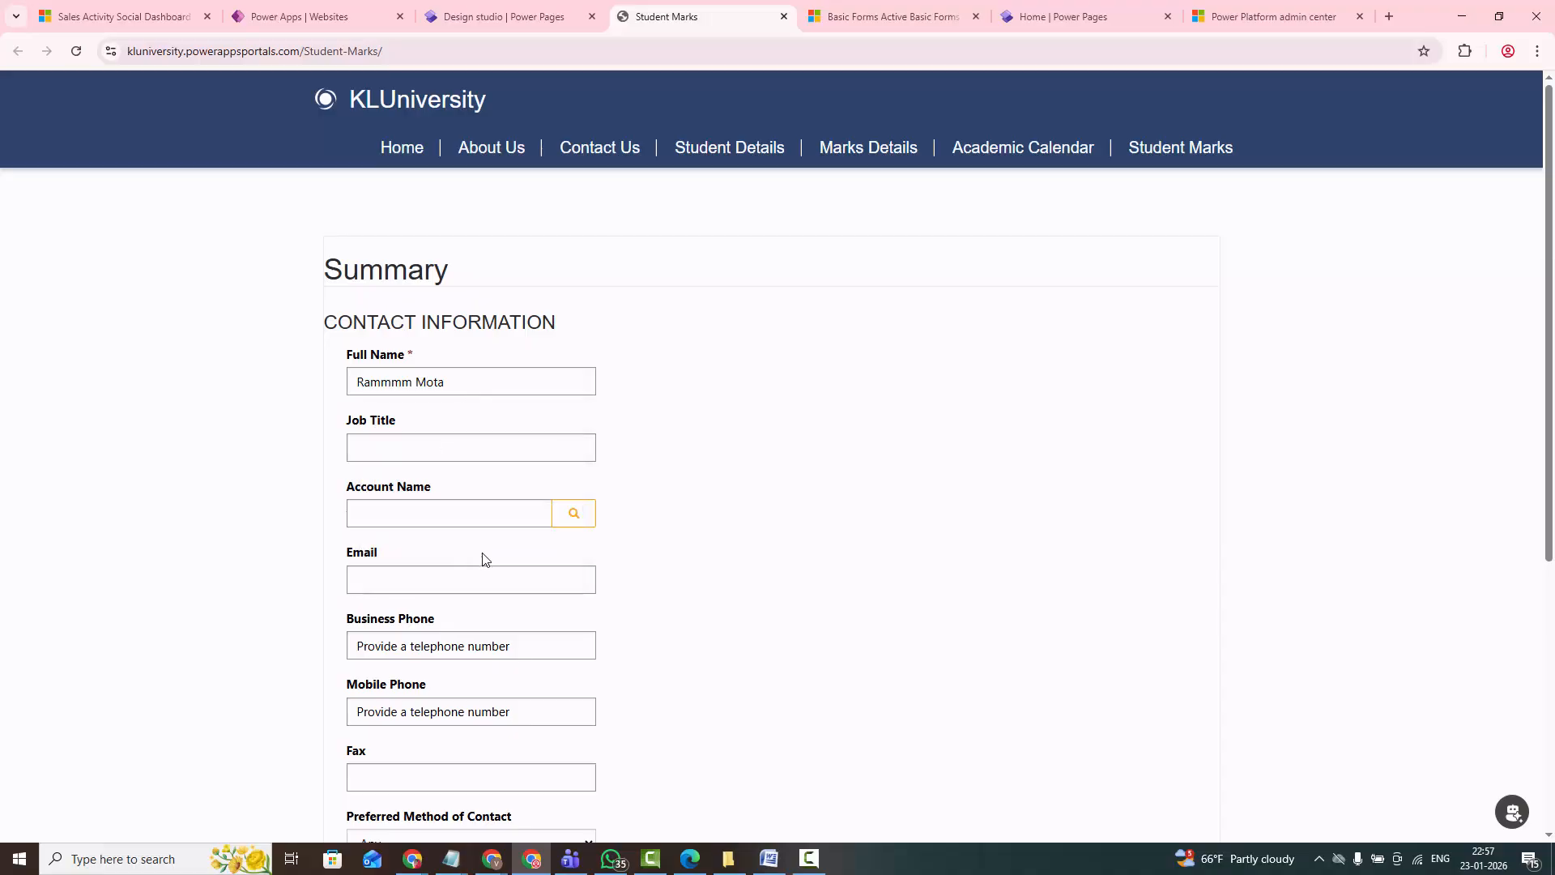
pyautogui.scroll(-2, 818, 681)
pyautogui.scroll(-3, 614, 740)
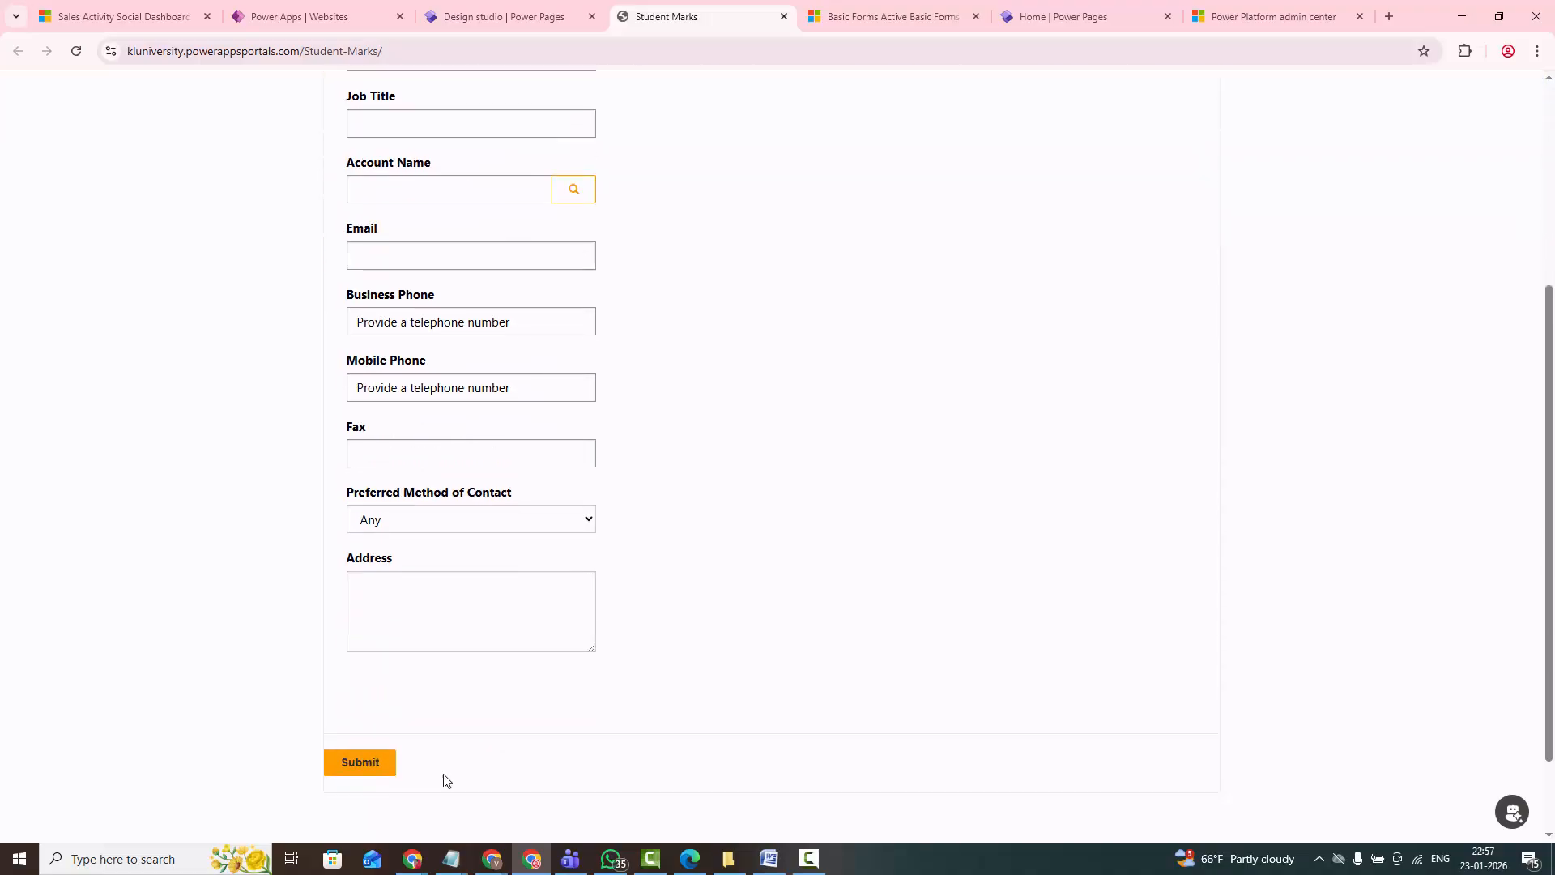
pyautogui.click(379, 763)
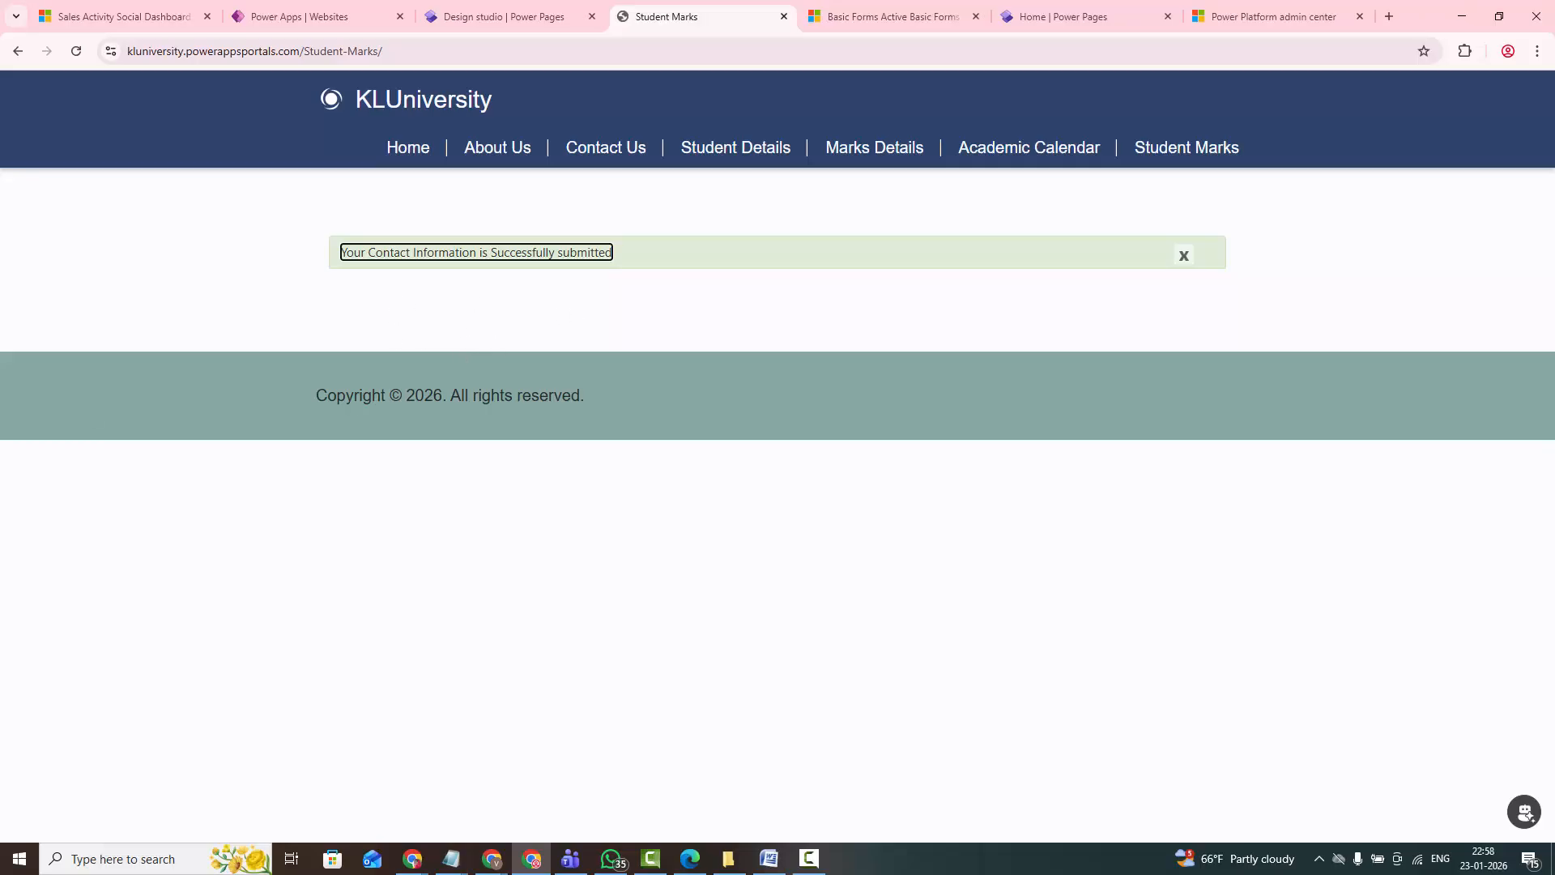
# - Switch to the Notepad outline and review the Form Creation, Web Roles, Table Permissions, Basic Forms and Lists topics
pyautogui.press('F10')
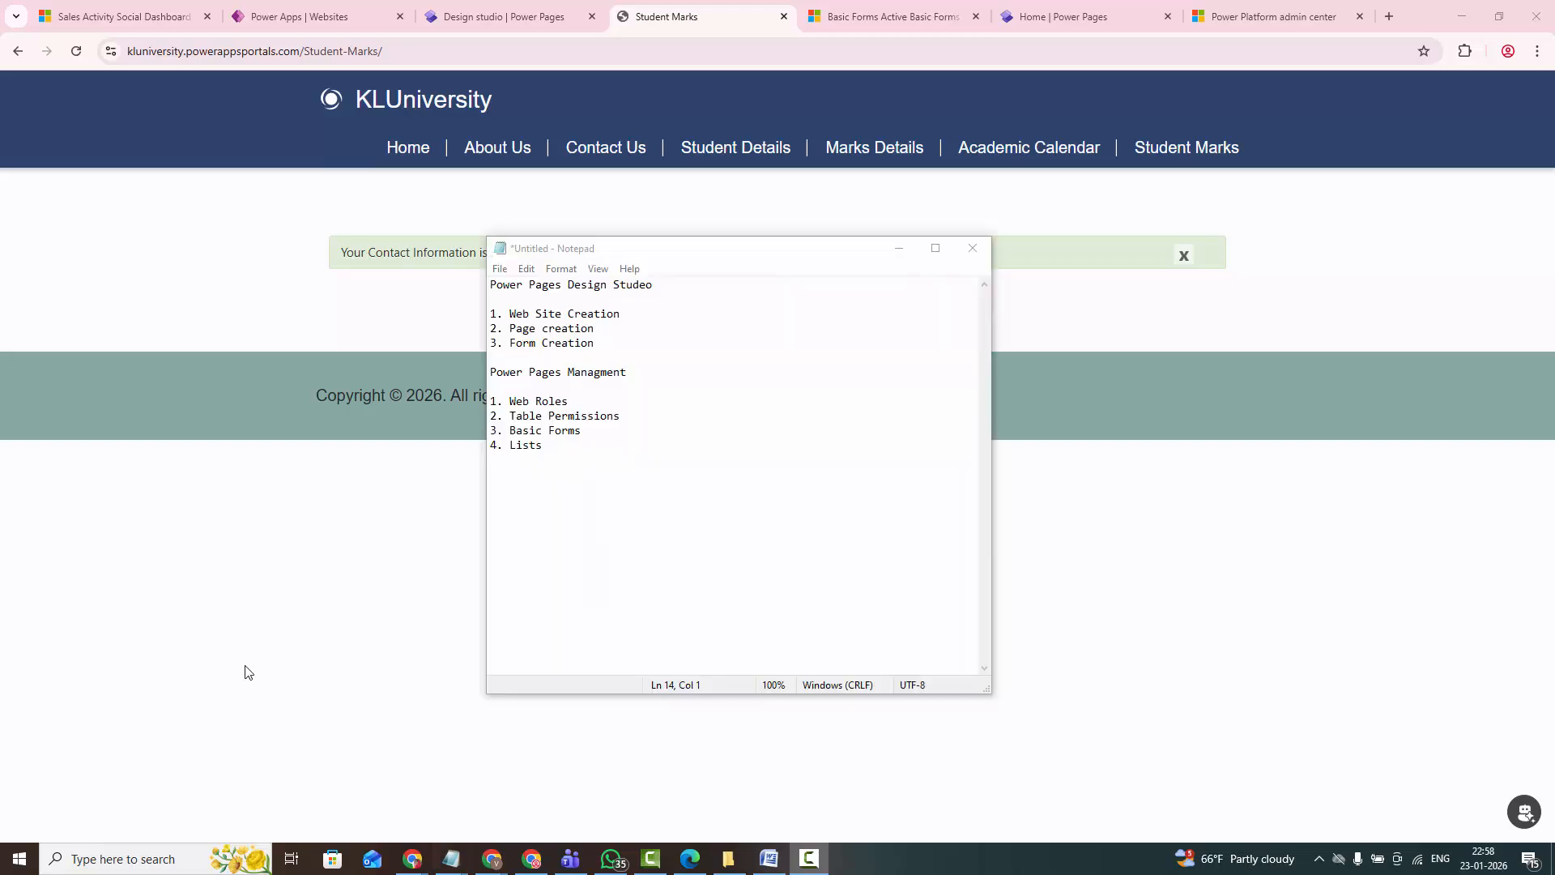
pyautogui.click(579, 431)
pyautogui.moveTo(580, 431); pyautogui.dragTo(502, 425)
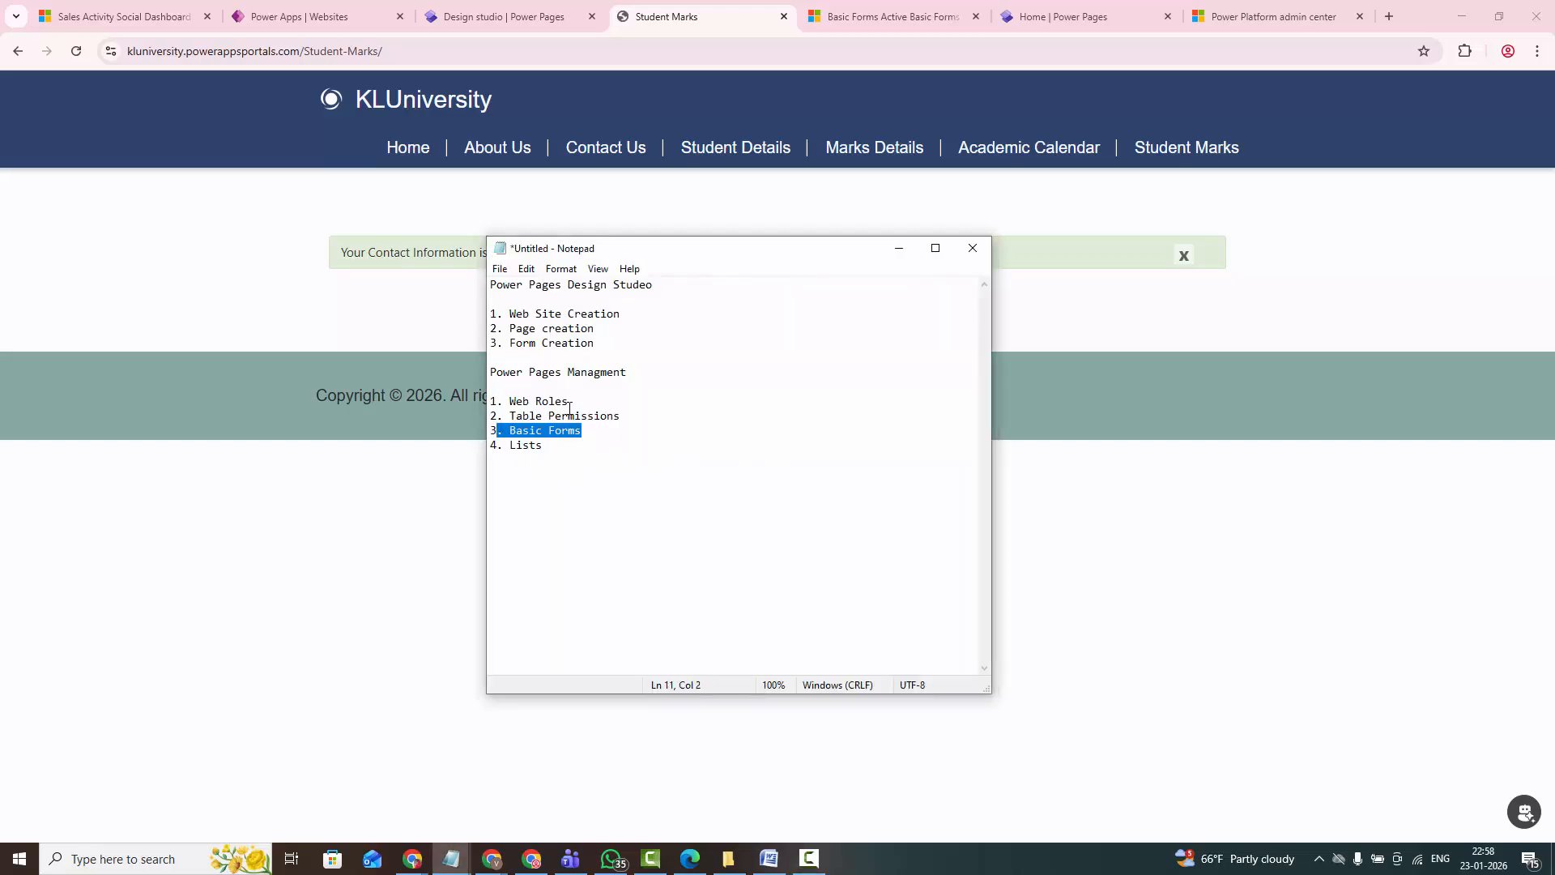
pyautogui.moveTo(551, 446); pyautogui.dragTo(499, 440)
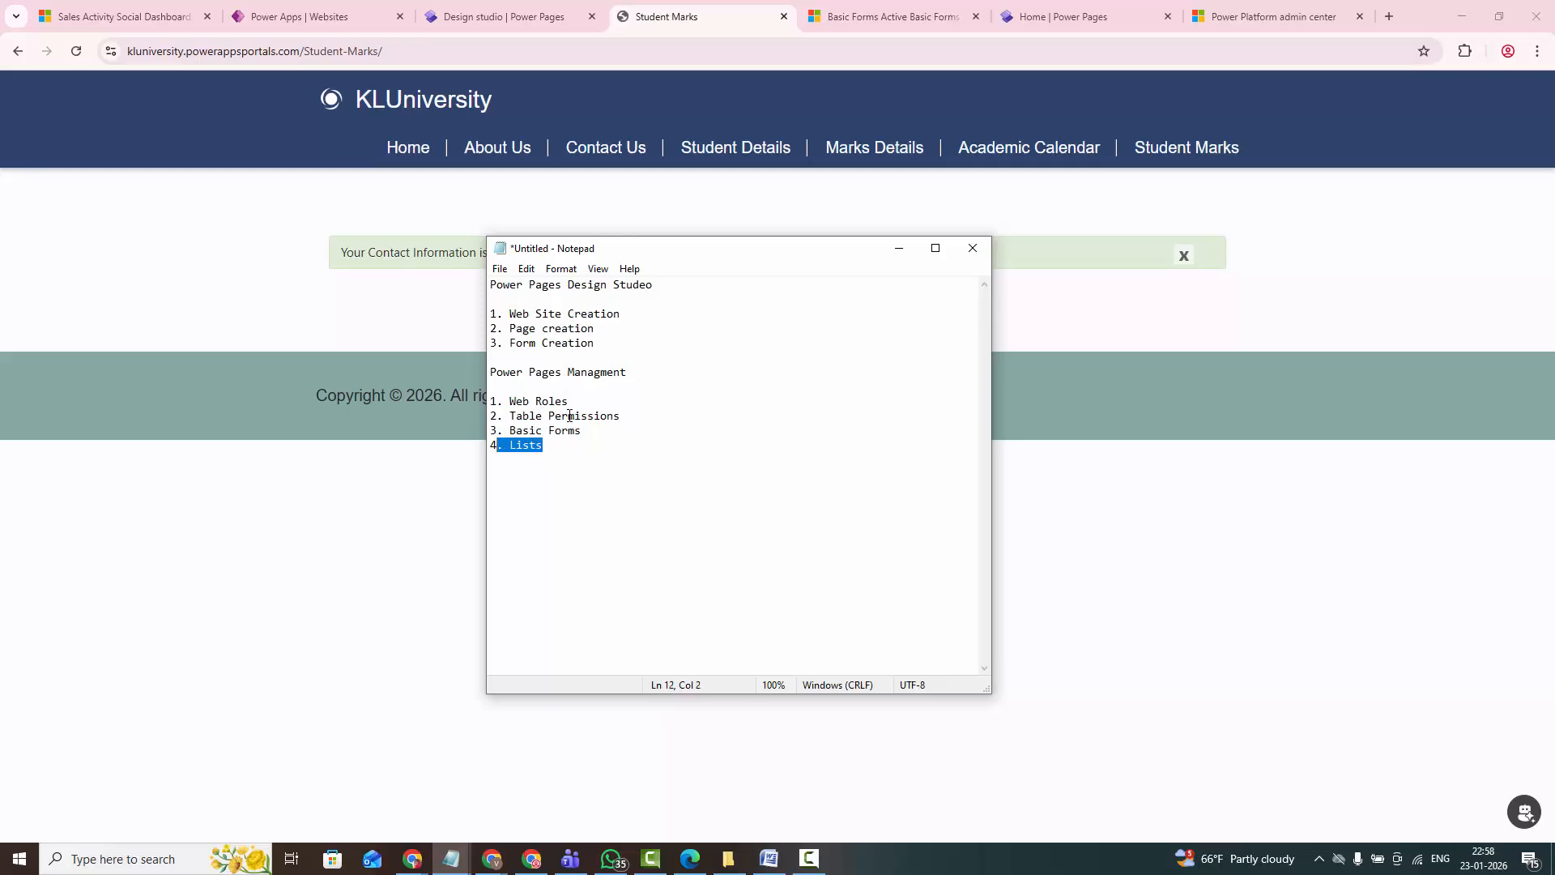
pyautogui.moveTo(512, 401); pyautogui.dragTo(633, 418)
pyautogui.moveTo(509, 430); pyautogui.dragTo(580, 443)
pyautogui.moveTo(595, 343); pyautogui.dragTo(524, 346)
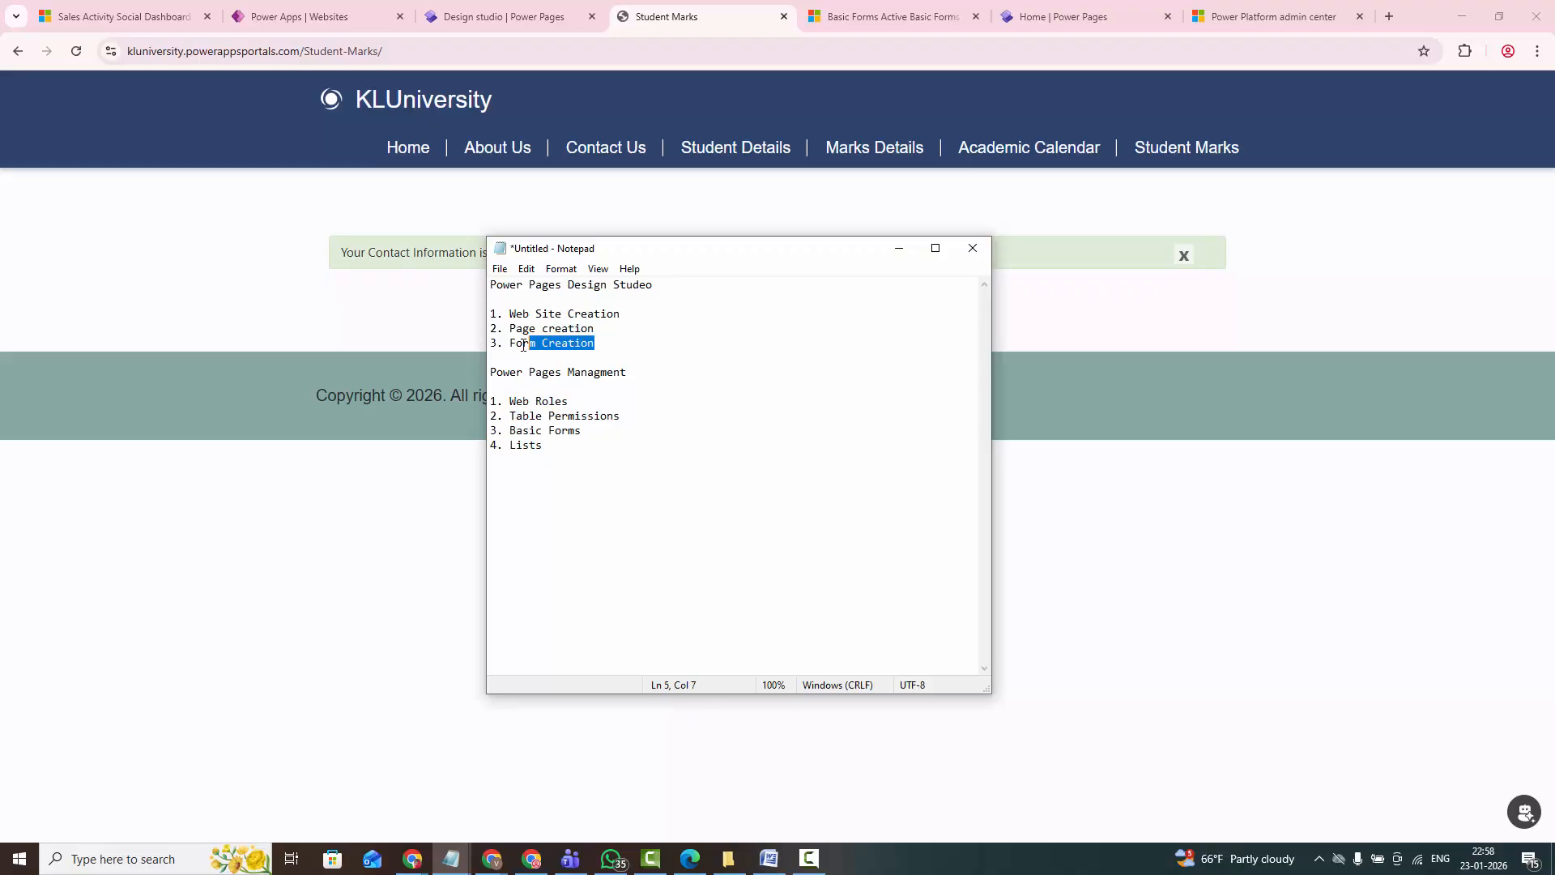
# - Add a fourth item for lists below Form Creation in the design studio outline, and minimise Notepad
pyautogui.click(609, 346)
pyautogui.press('Return')
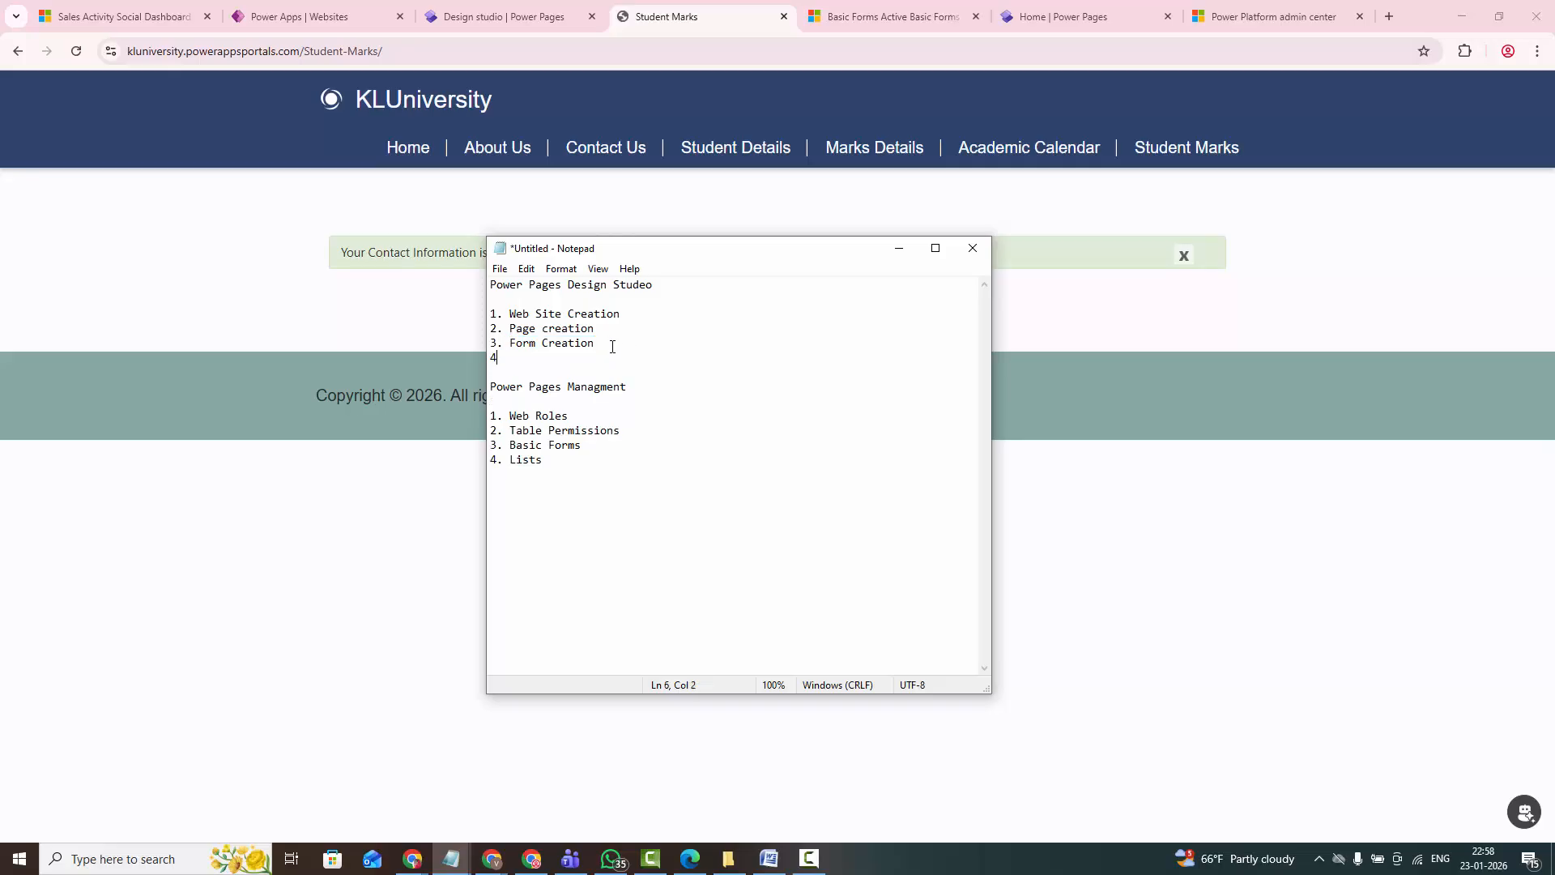
pyautogui.write('4. List')
pyautogui.click(899, 248)
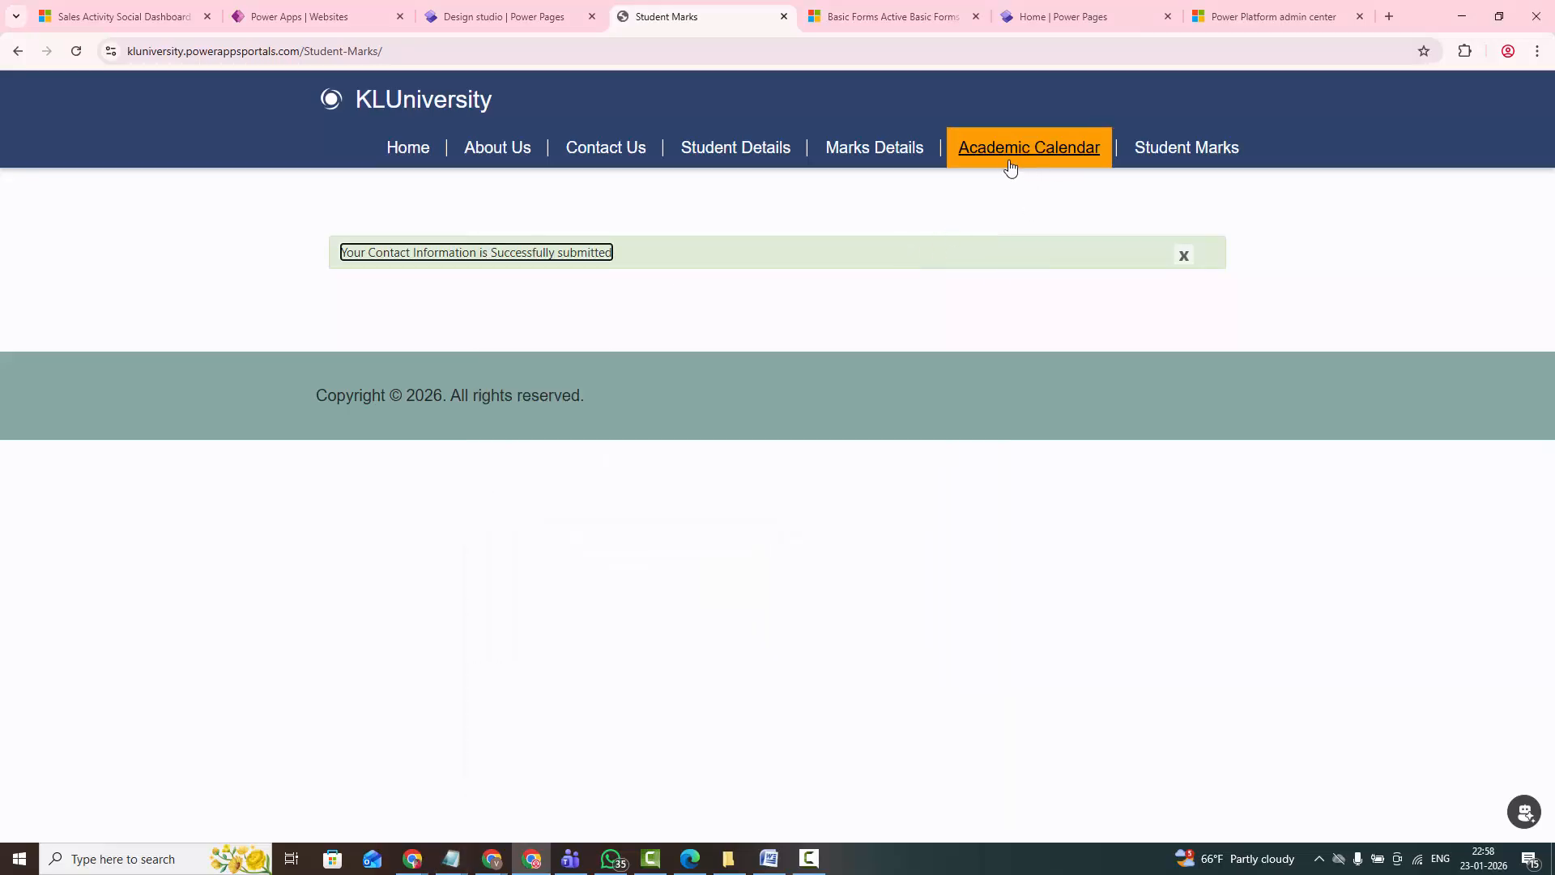
# - Open the Marks Details page on the public site and look through its sections
pyautogui.click(885, 154)
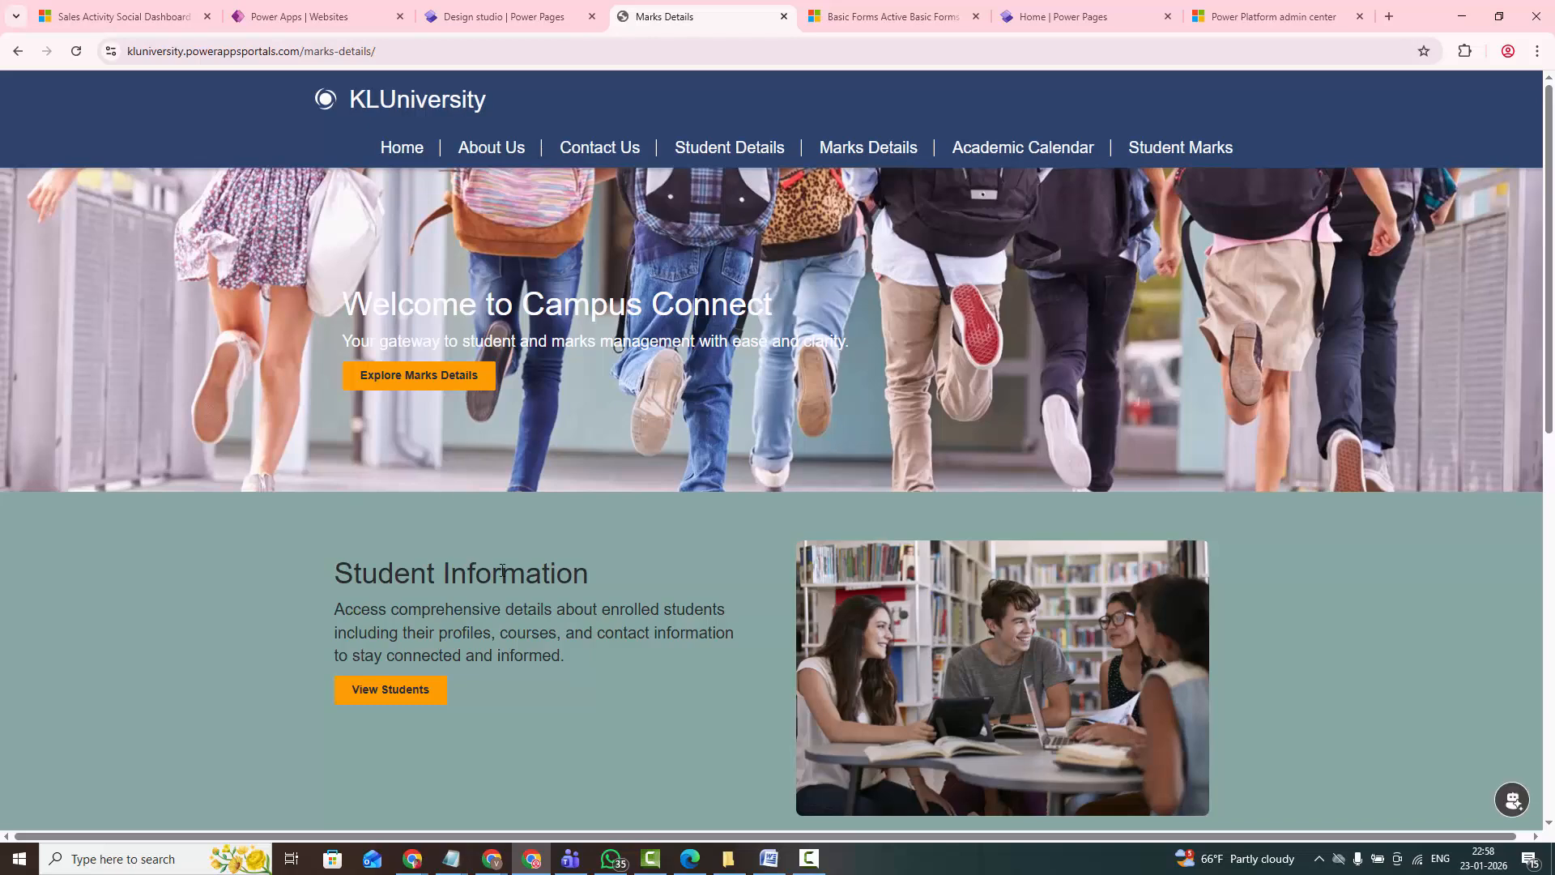
pyautogui.scroll(-5, 502, 570)
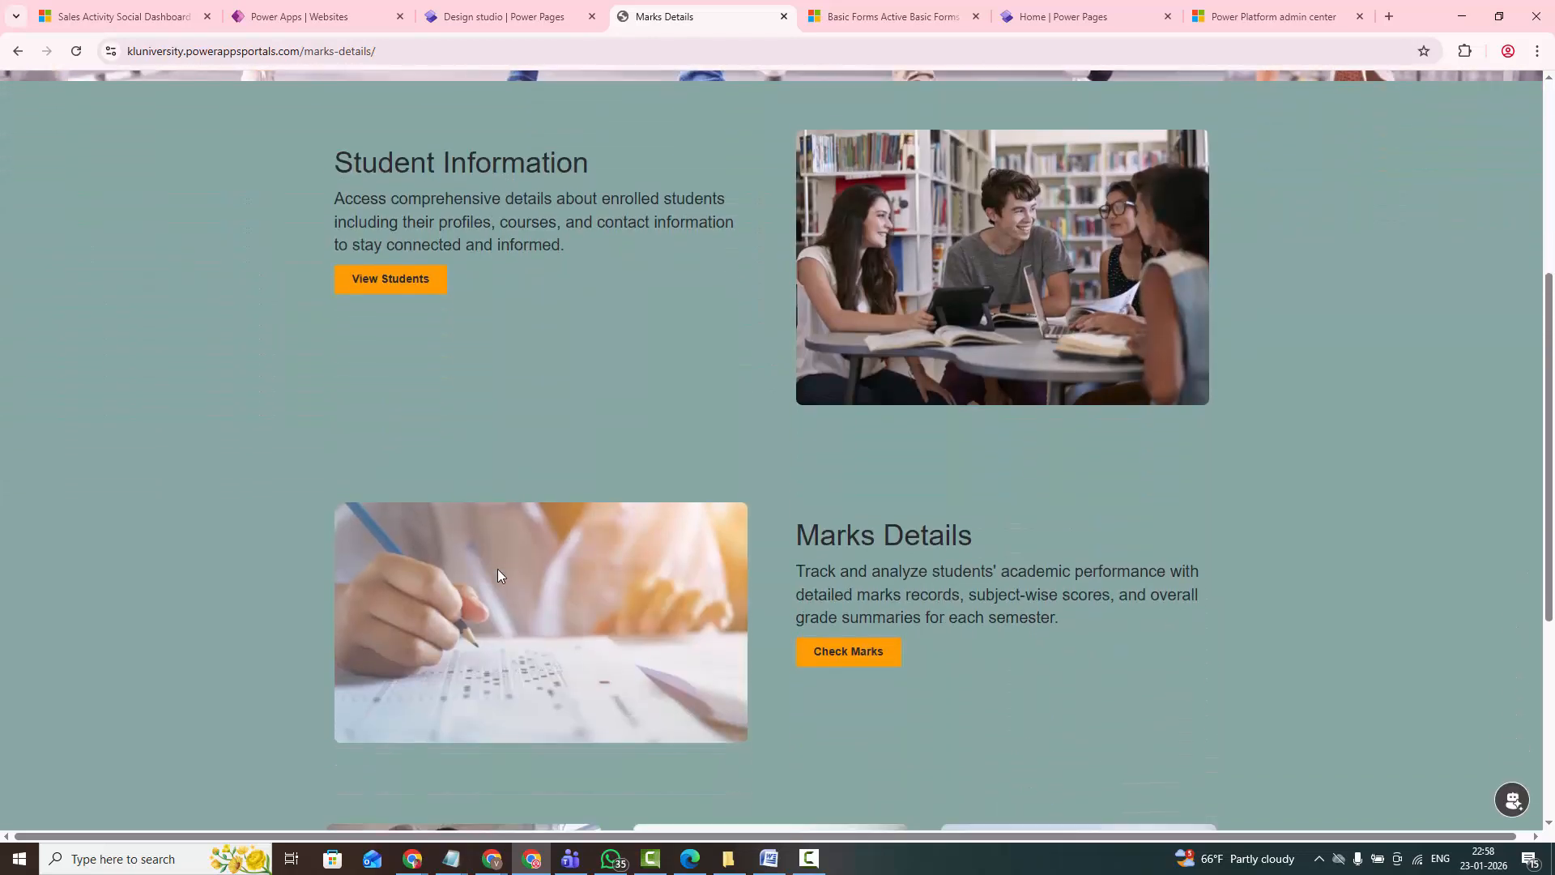
pyautogui.scroll(-5, 497, 569)
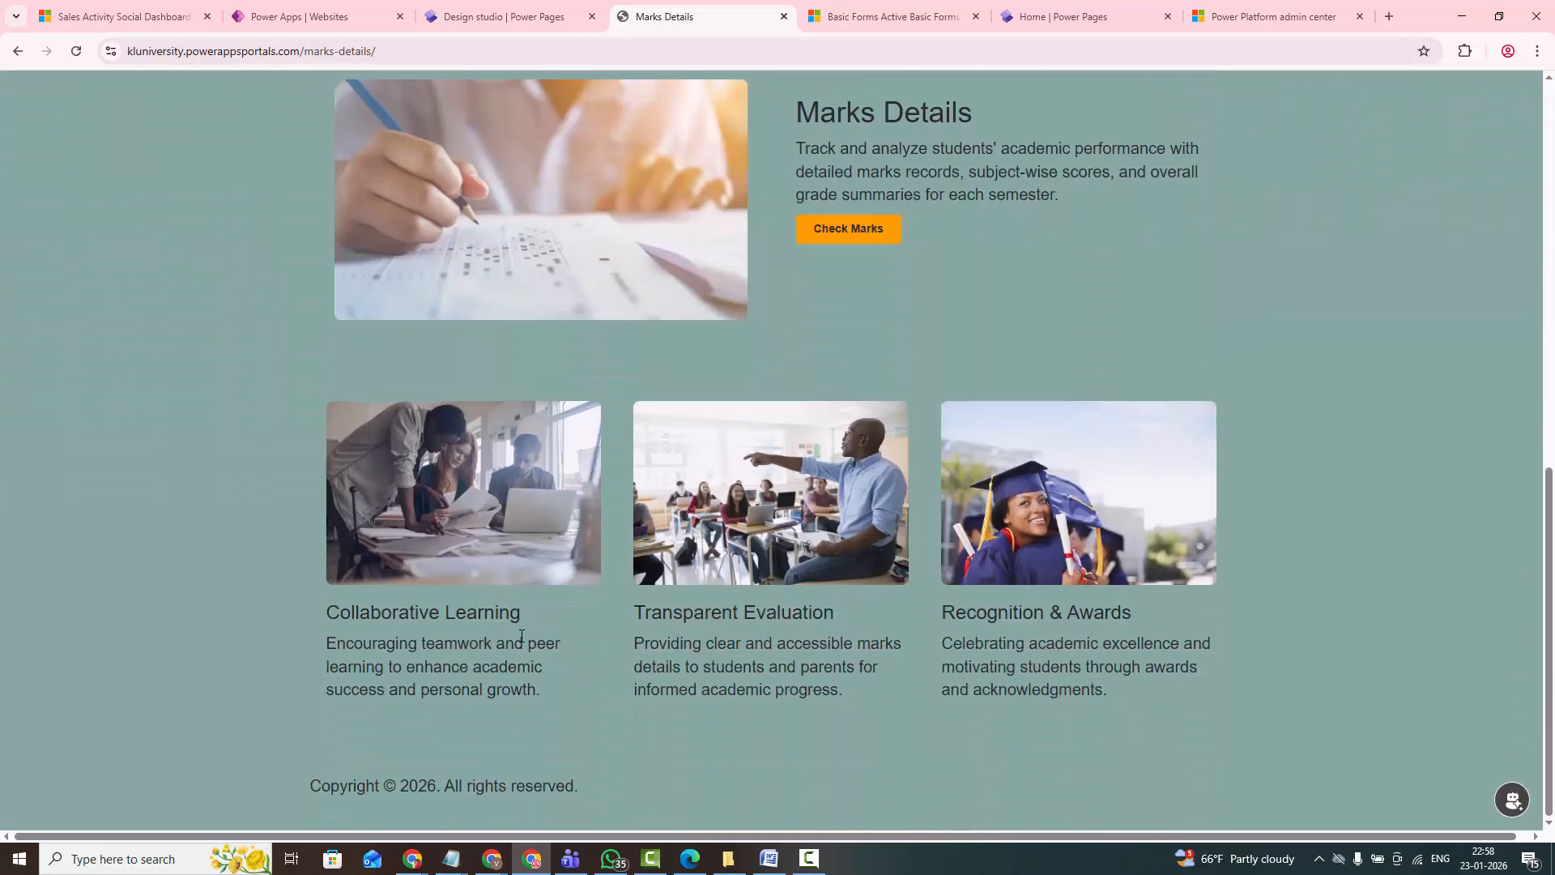
# - Open the Marks Details page in the design studio and insert a List component below the Marks Details paragraph
pyautogui.click(478, 21)
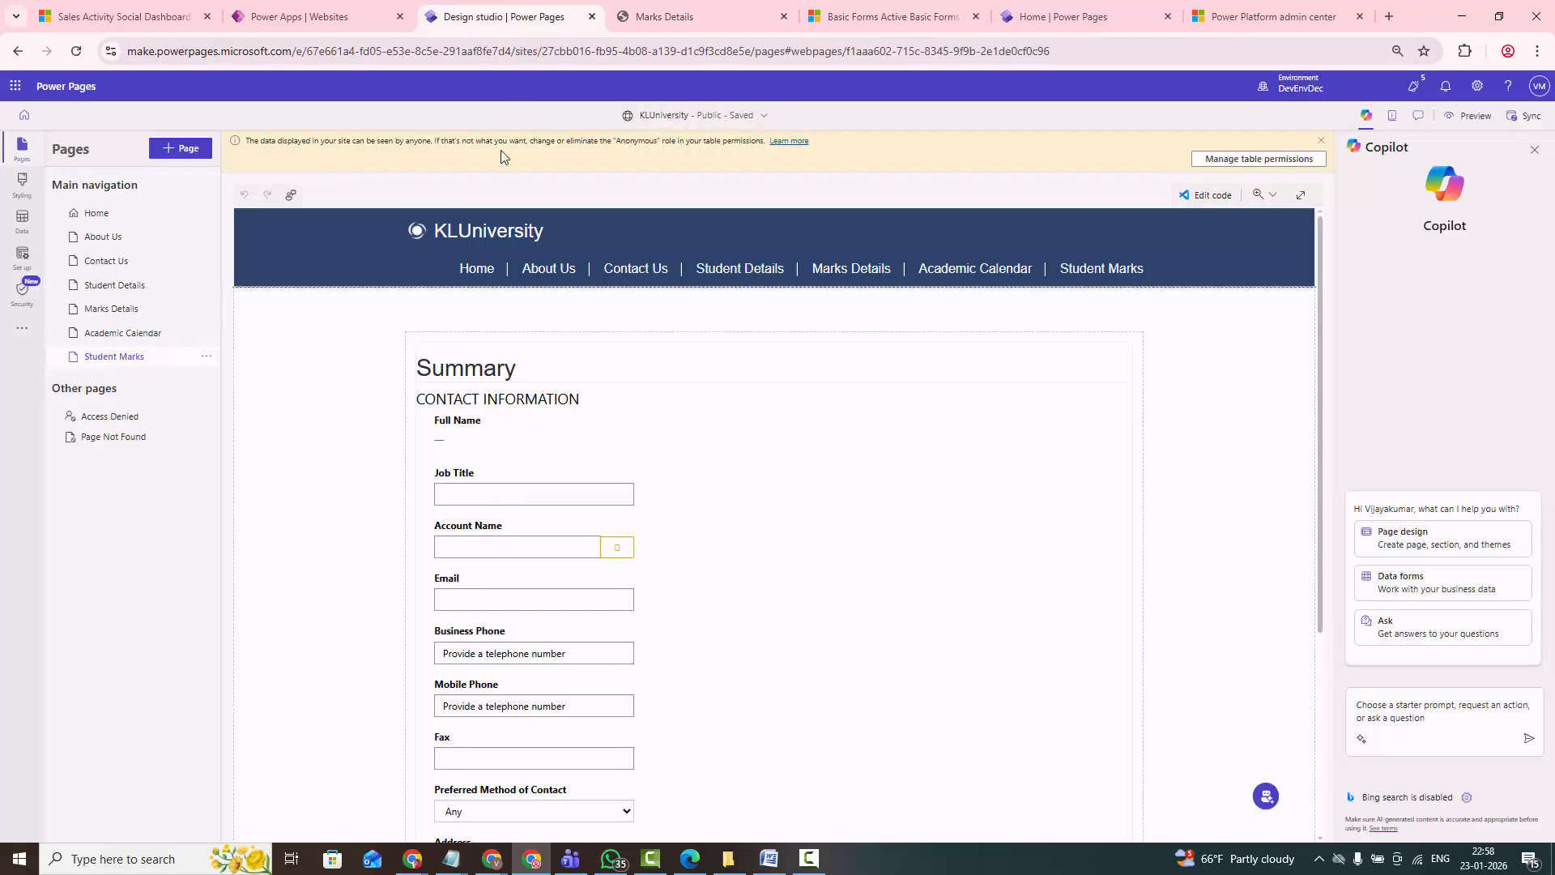
pyautogui.click(118, 311)
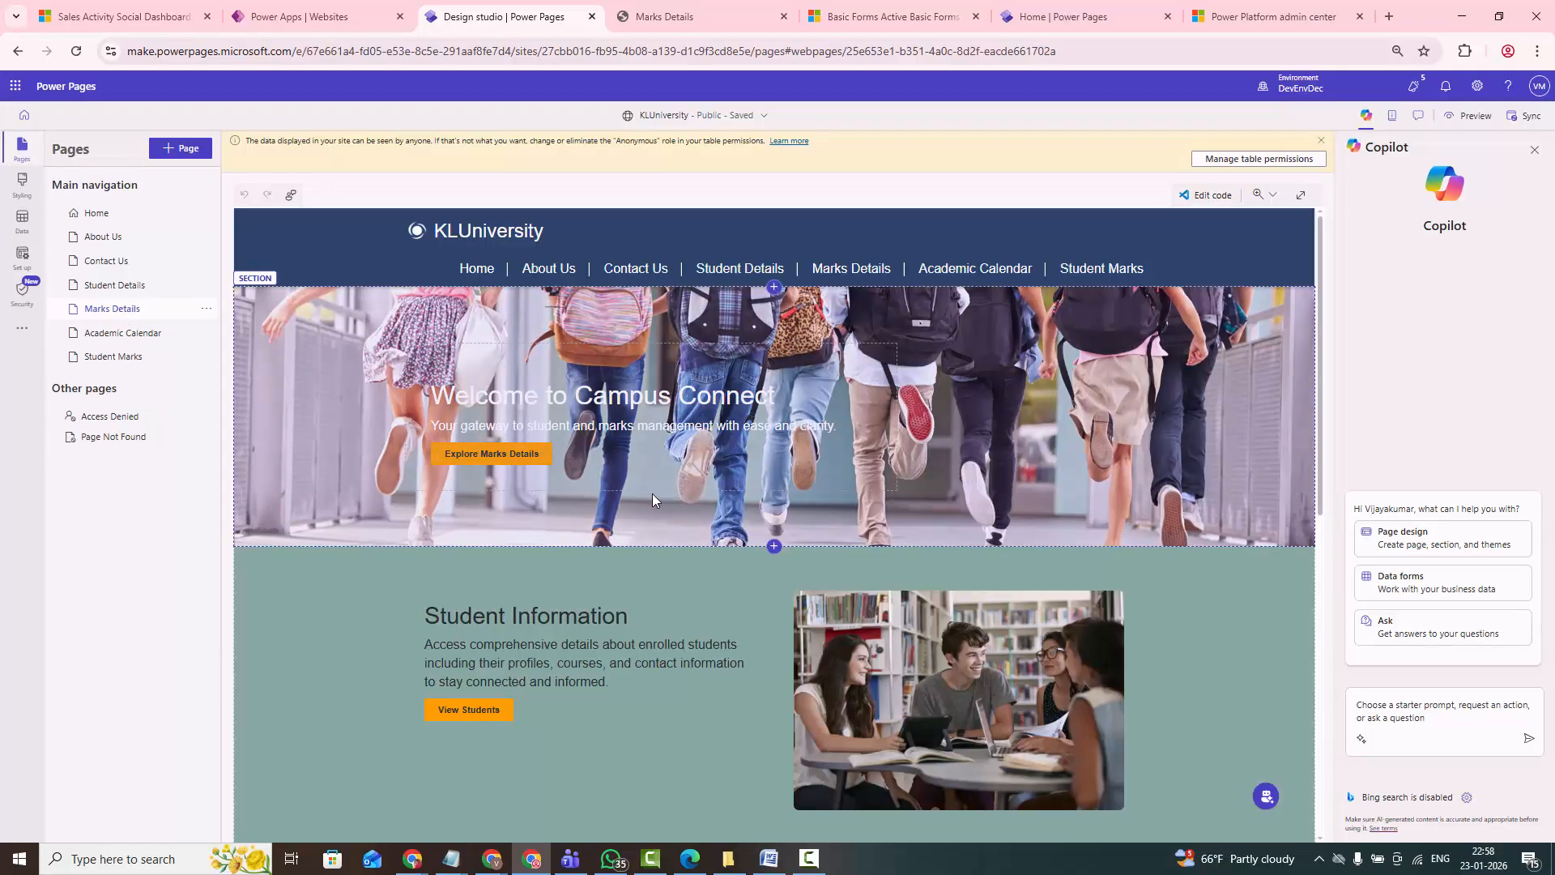
pyautogui.scroll(-4, 652, 500)
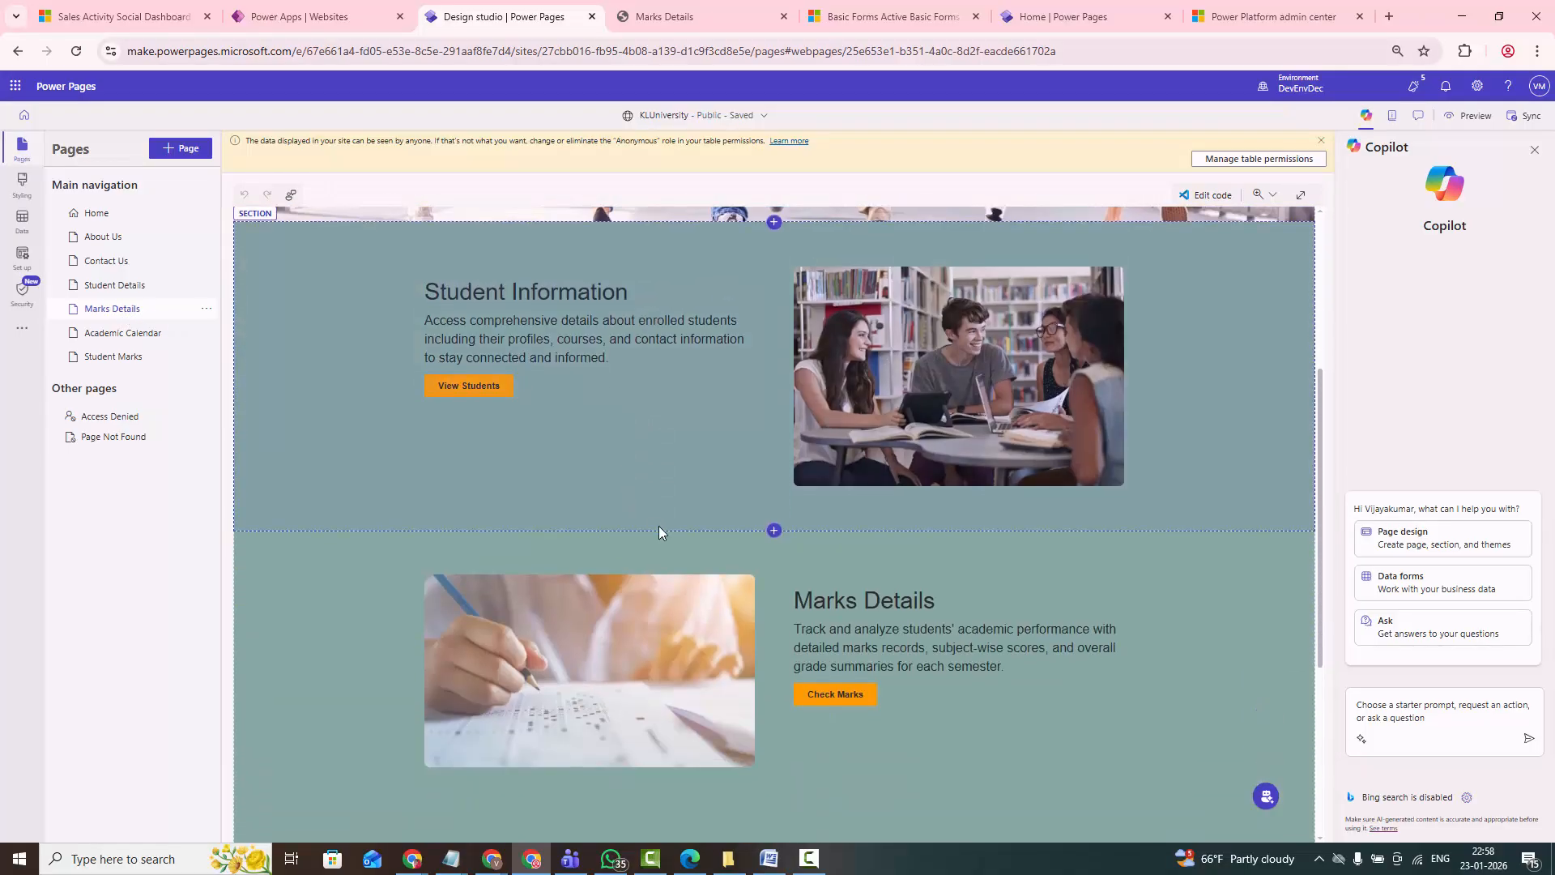
pyautogui.scroll(-1, 659, 532)
pyautogui.scroll(-1, 848, 557)
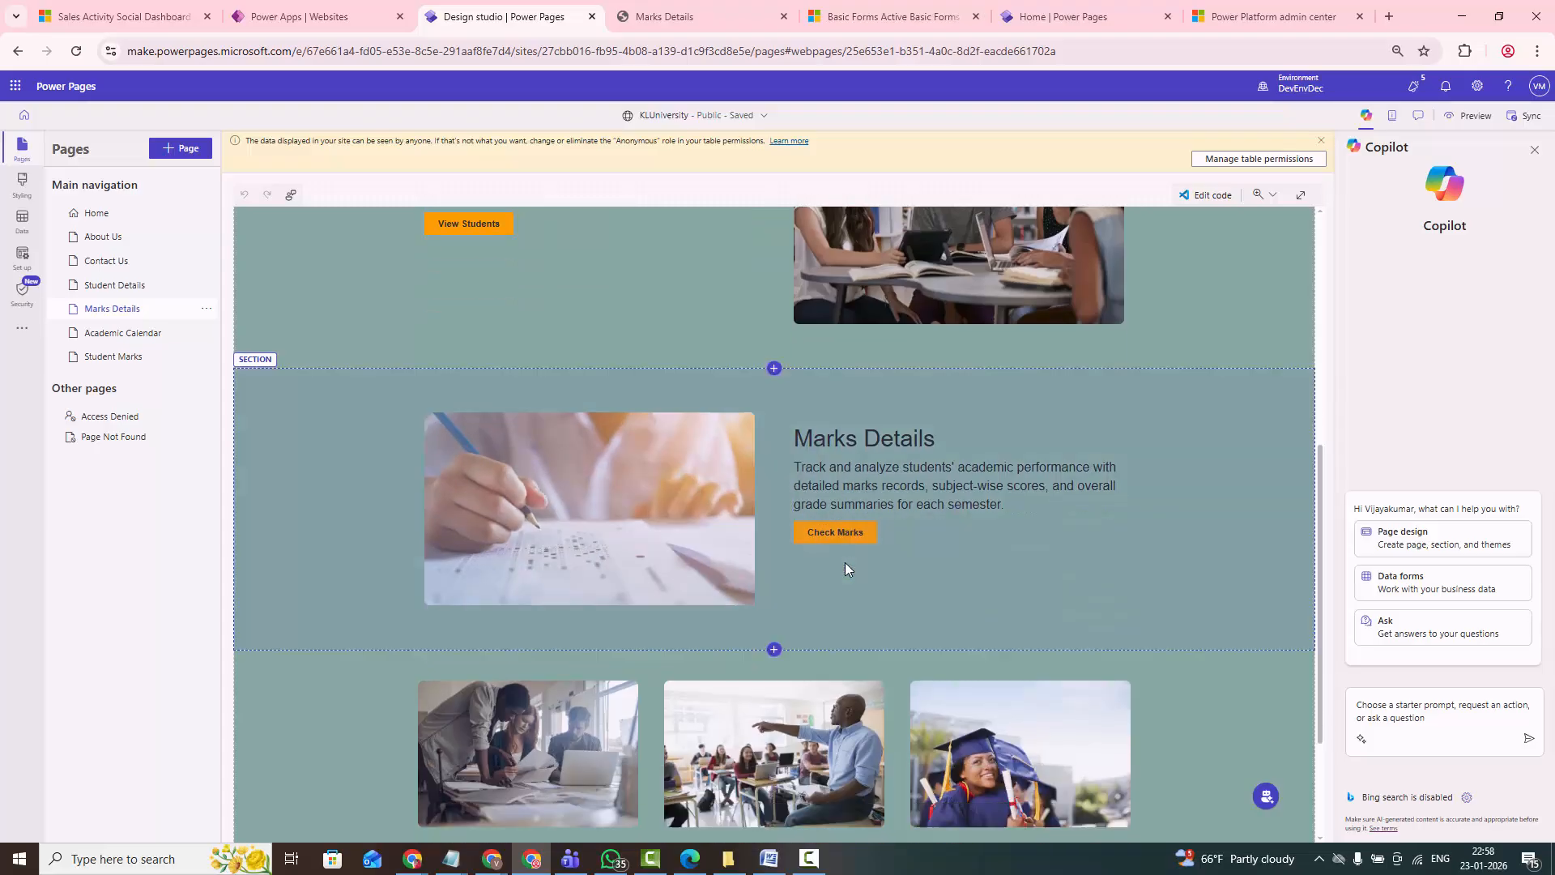
pyautogui.click(868, 488)
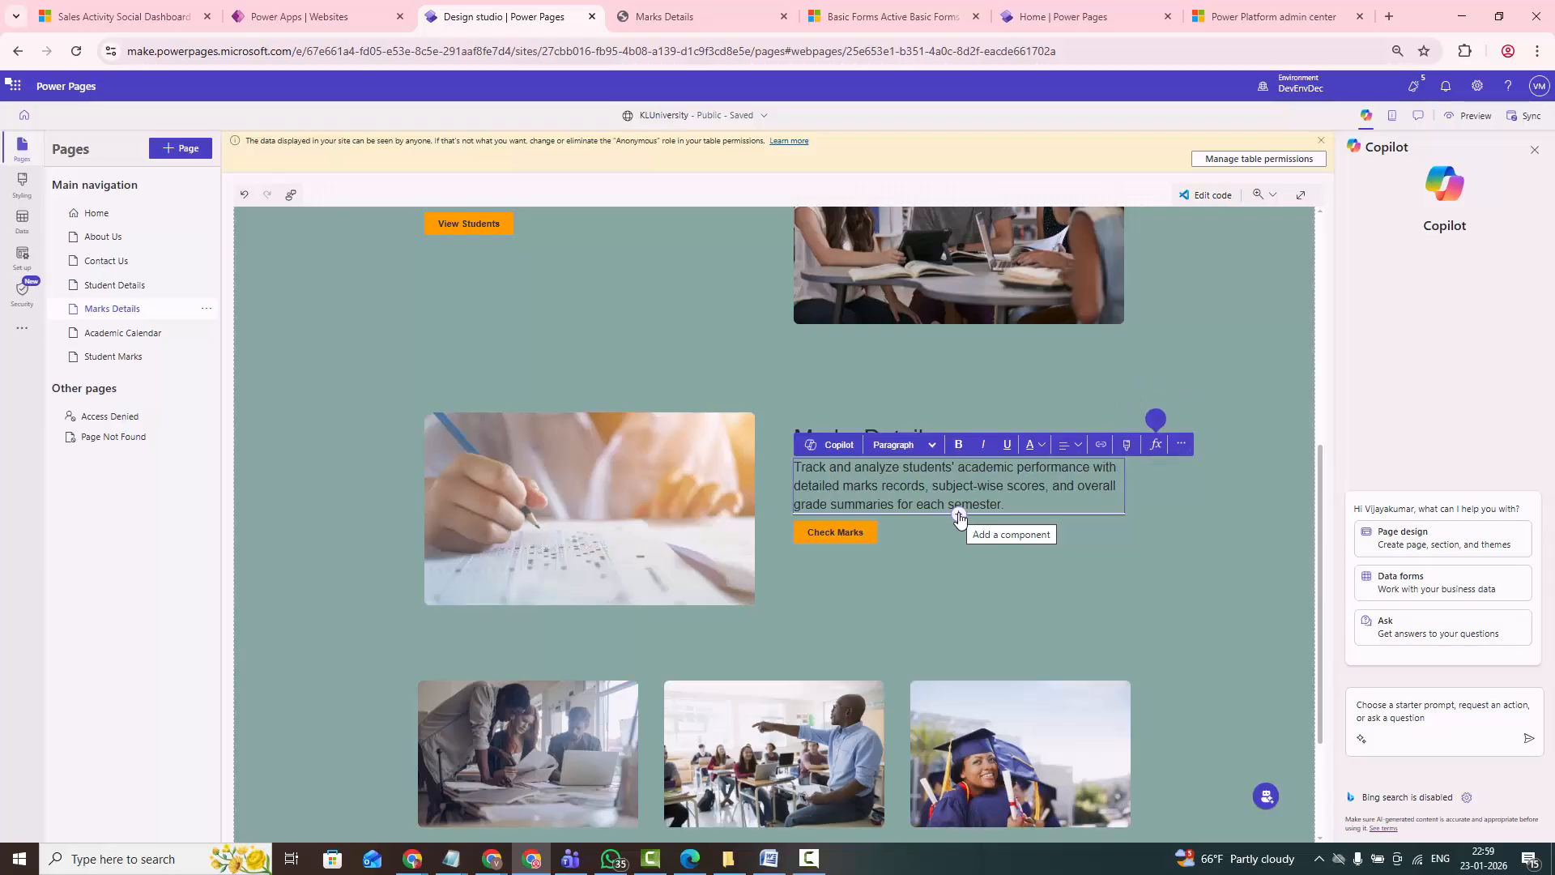
pyautogui.click(959, 516)
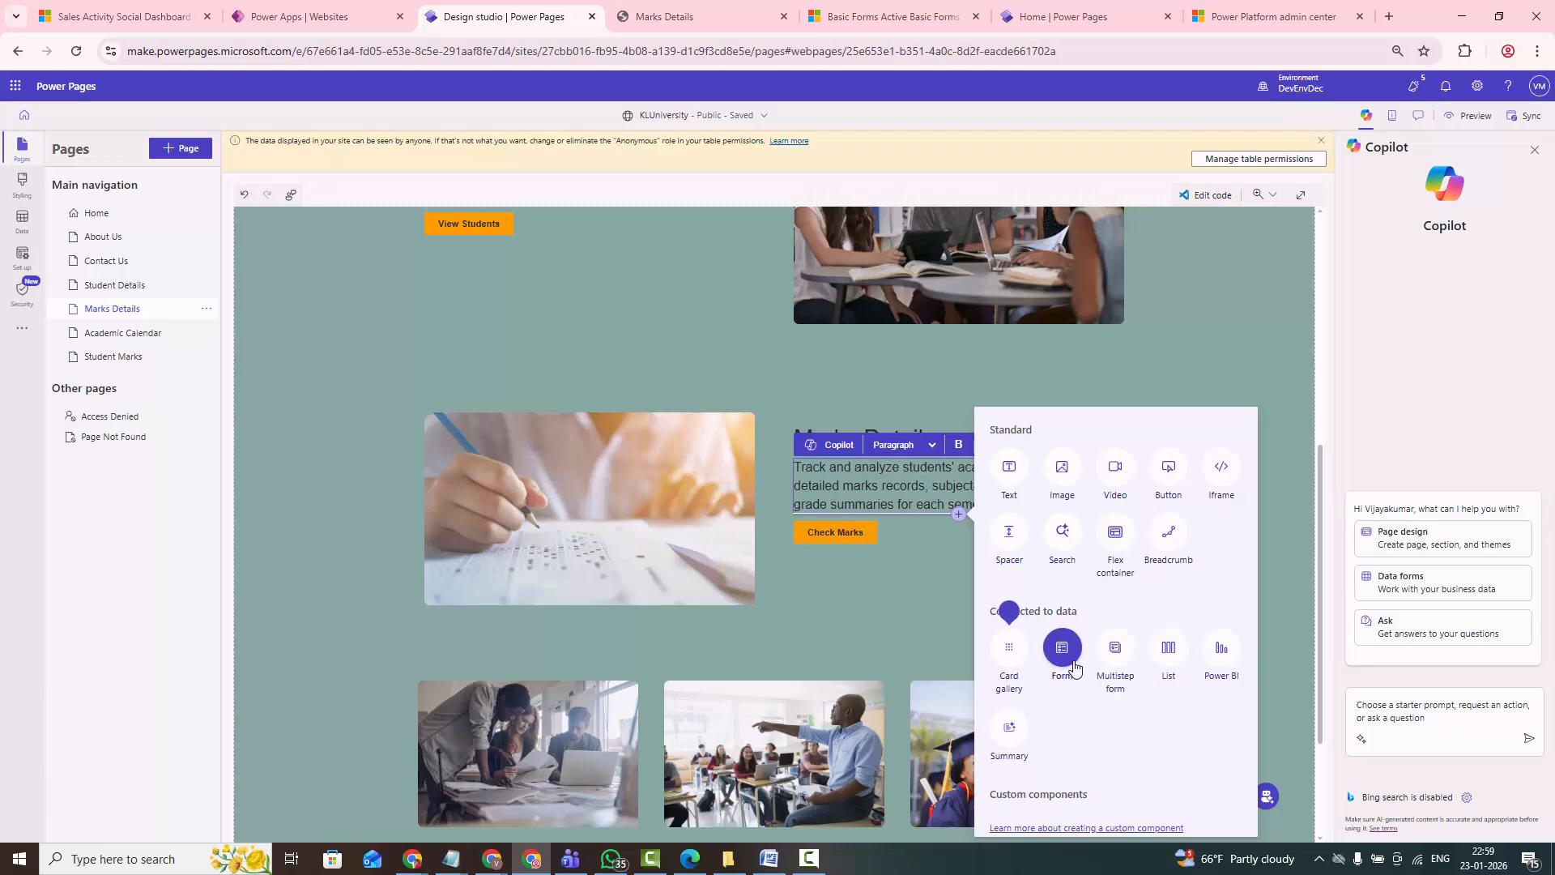
pyautogui.click(1169, 665)
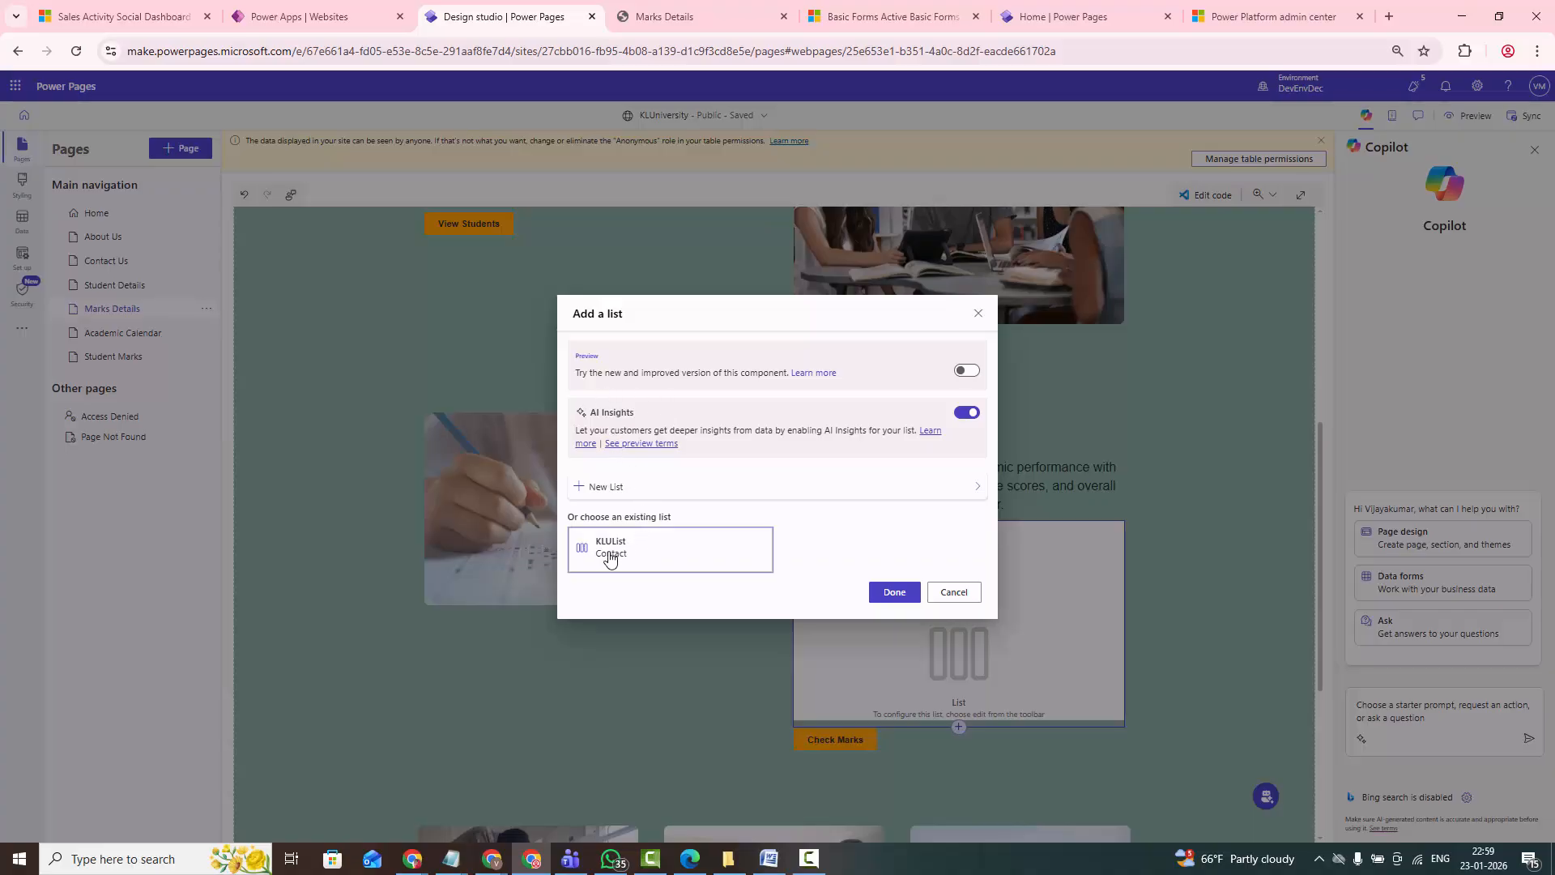
# - Set up the component as a new list on the Marks List table with the Active MarksList data view
pyautogui.click(588, 496)
pyautogui.click(736, 523)
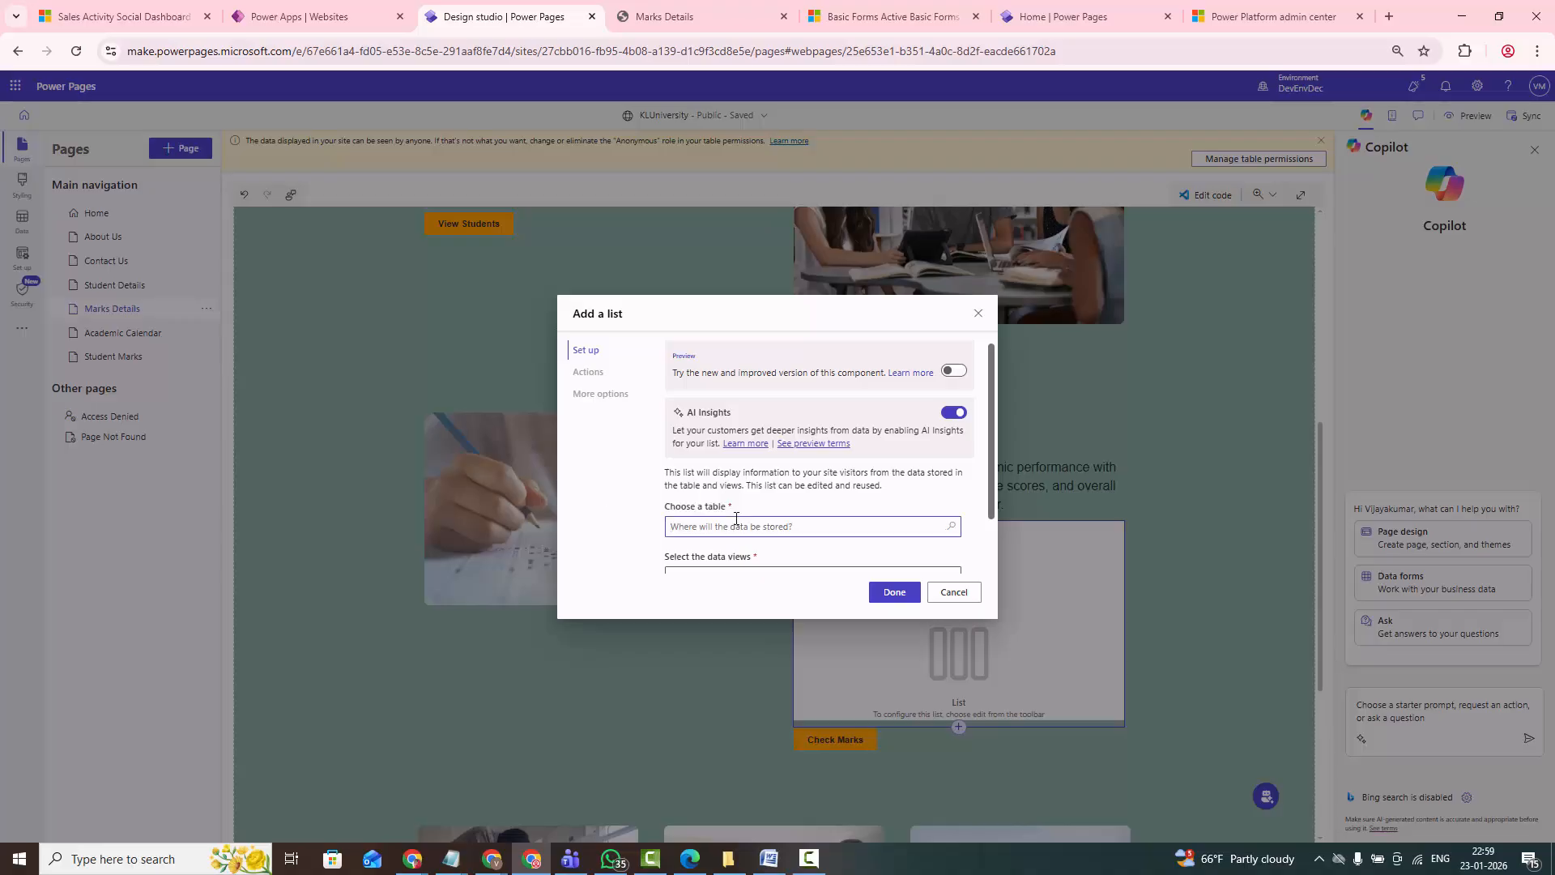
pyautogui.write('Mark')
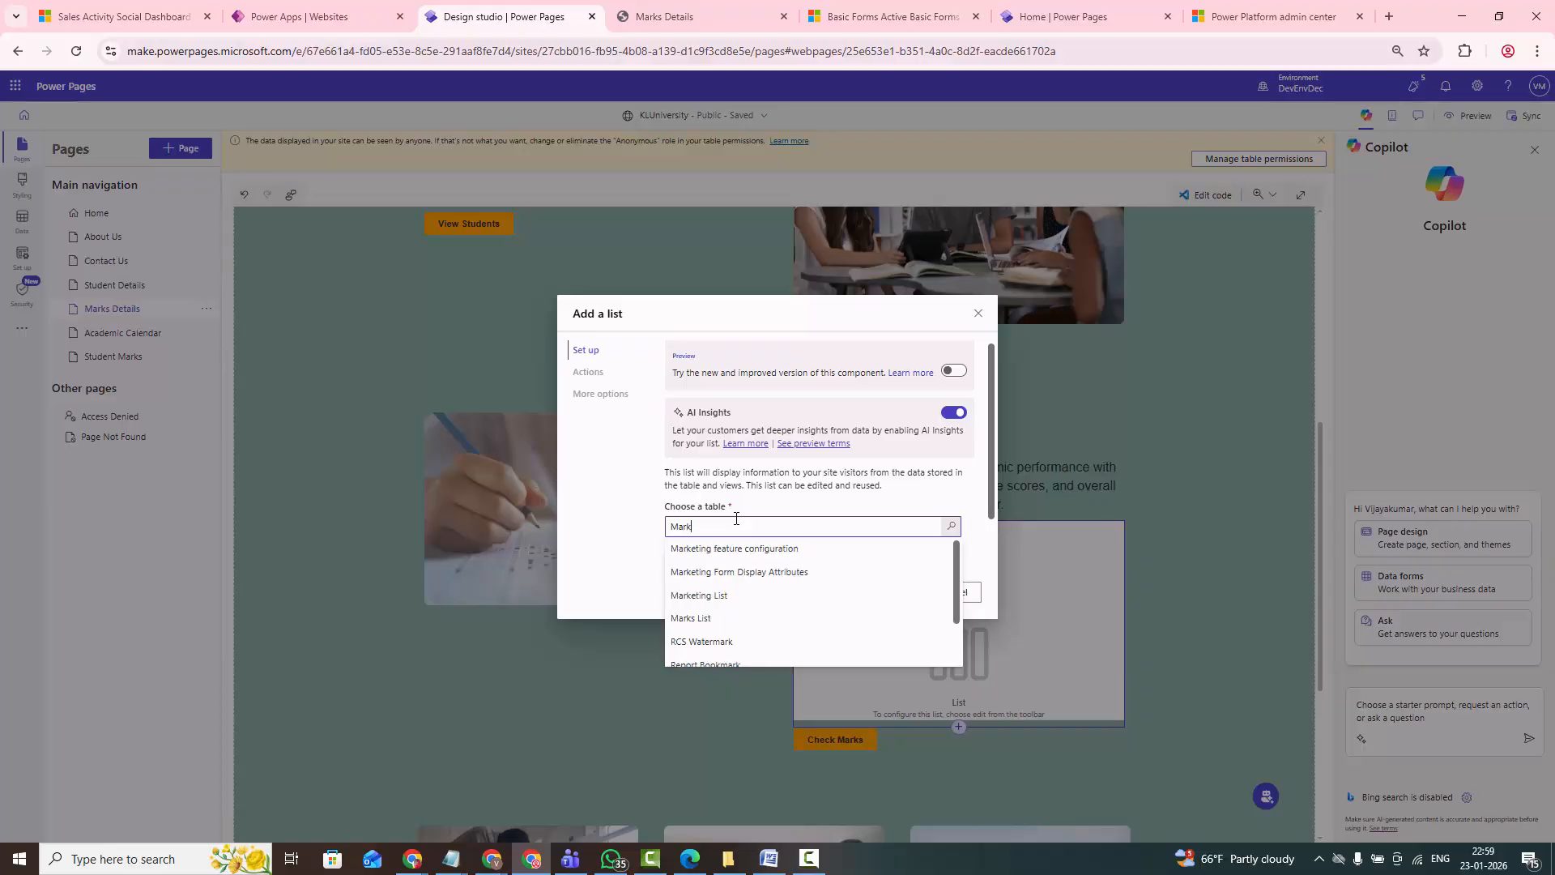
pyautogui.click(682, 618)
pyautogui.scroll(-1, 750, 566)
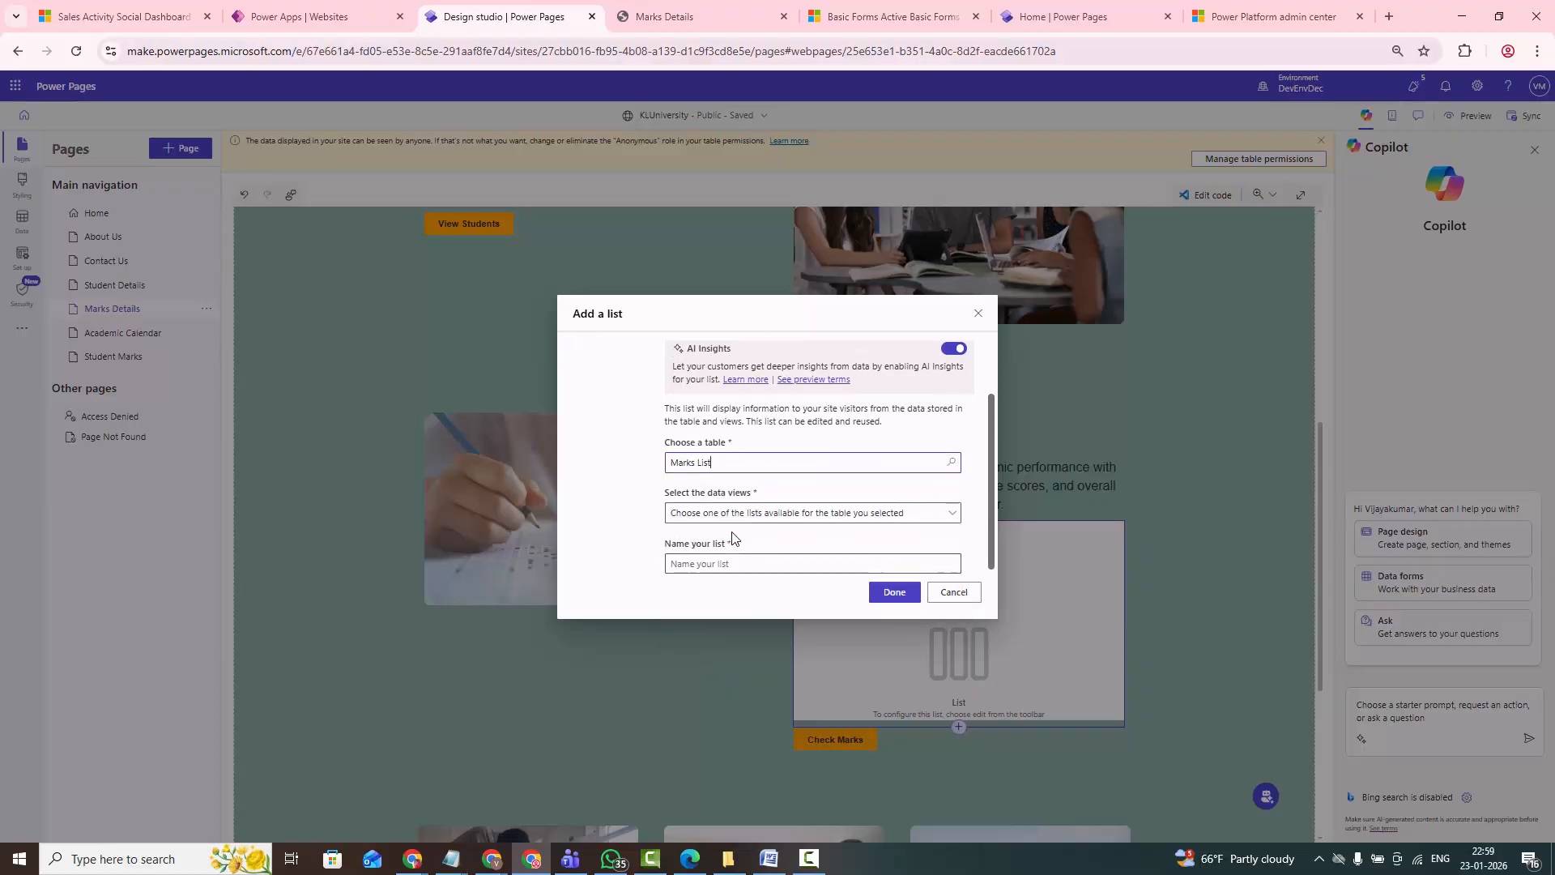
pyautogui.click(708, 519)
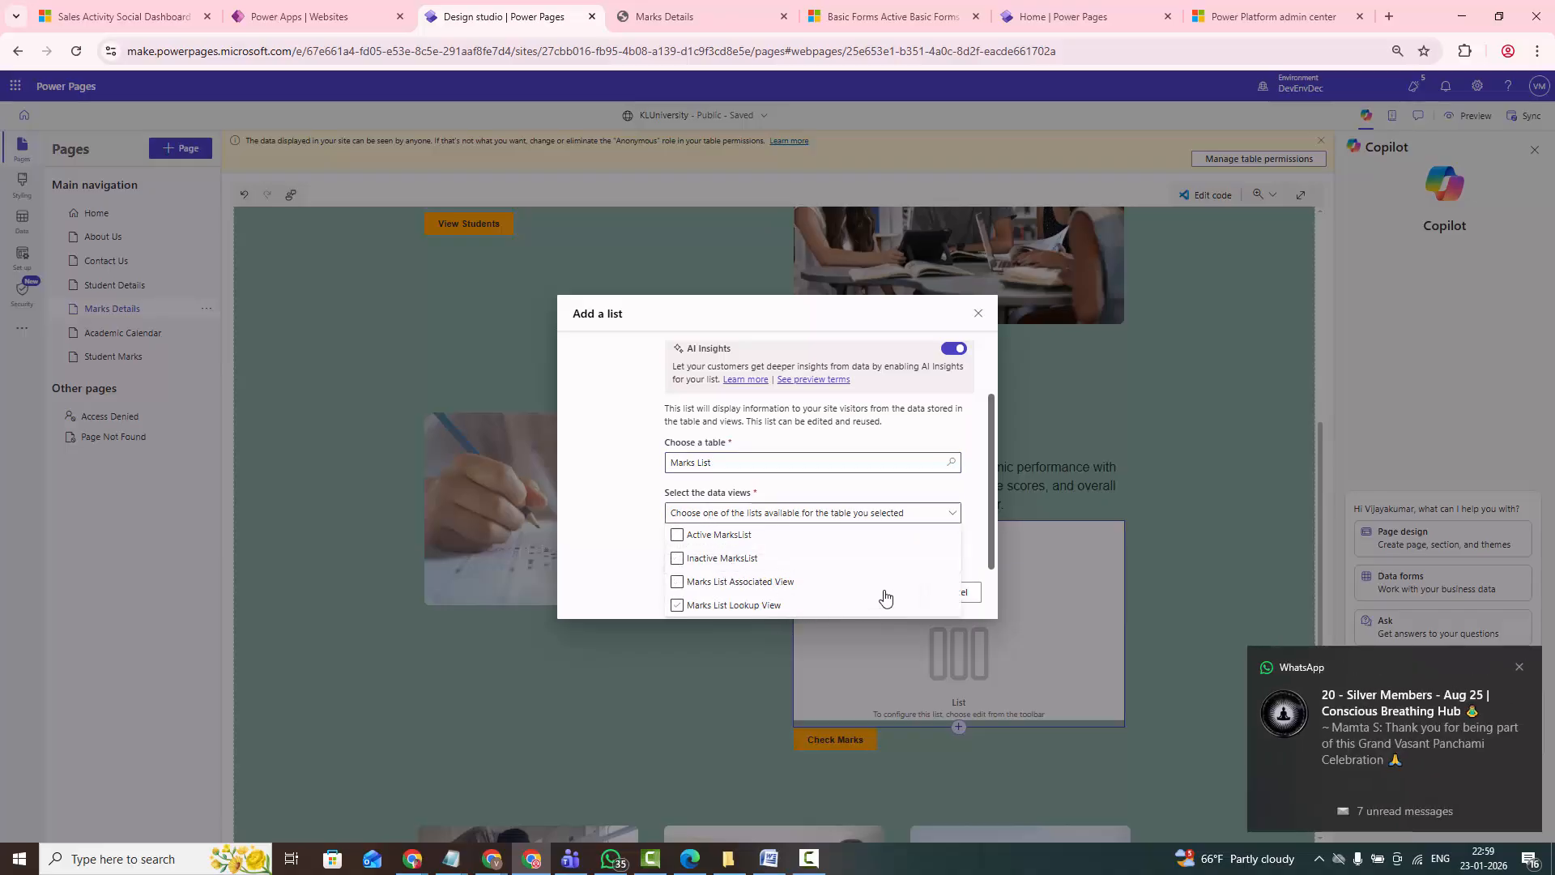
pyautogui.click(709, 544)
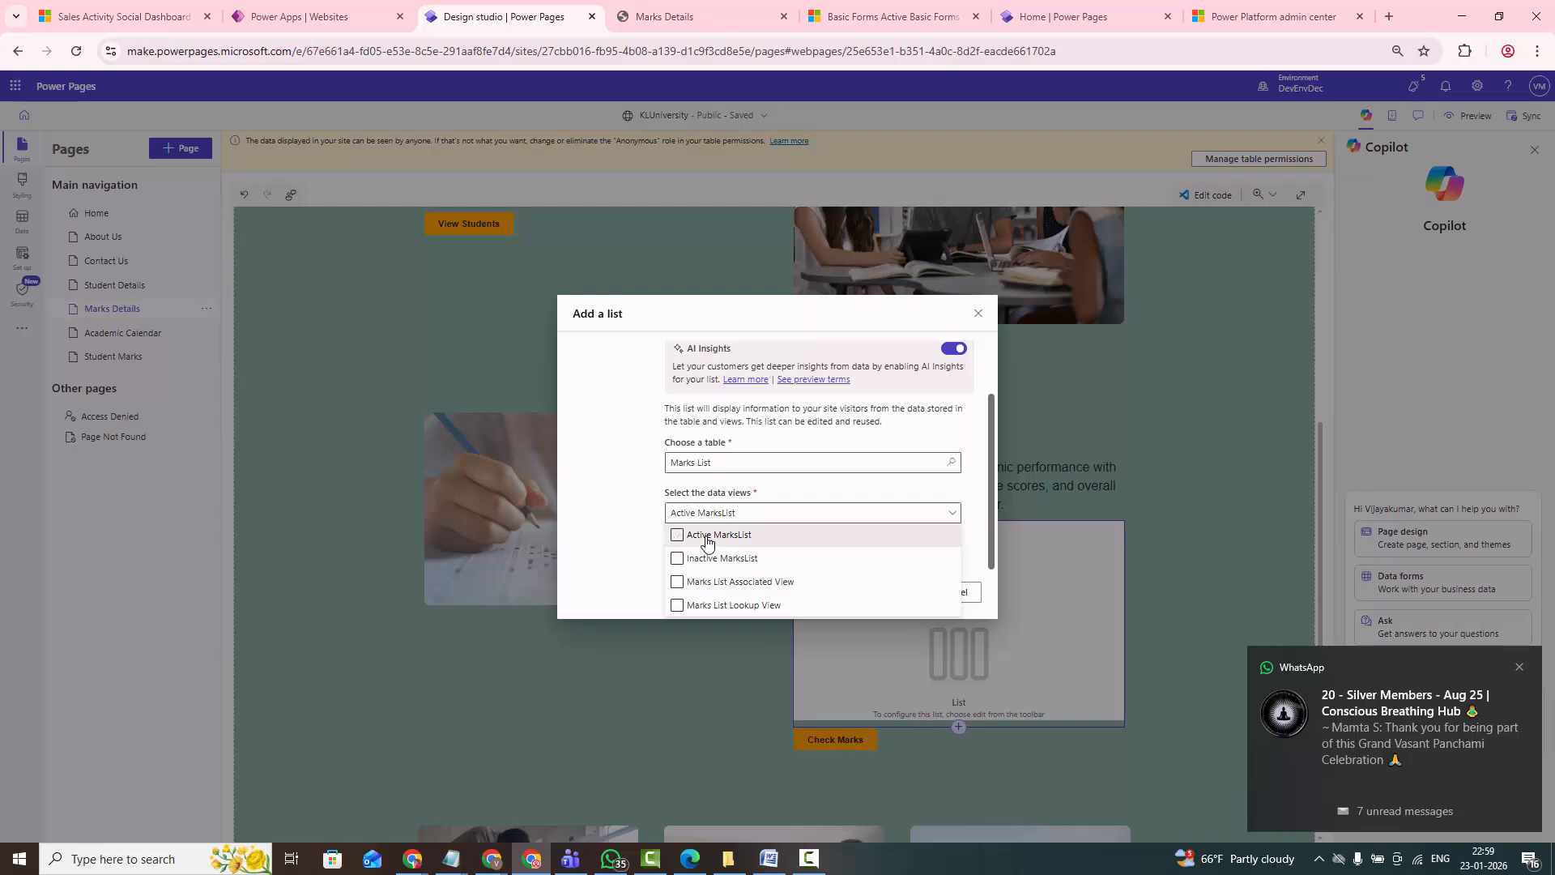
pyautogui.click(656, 566)
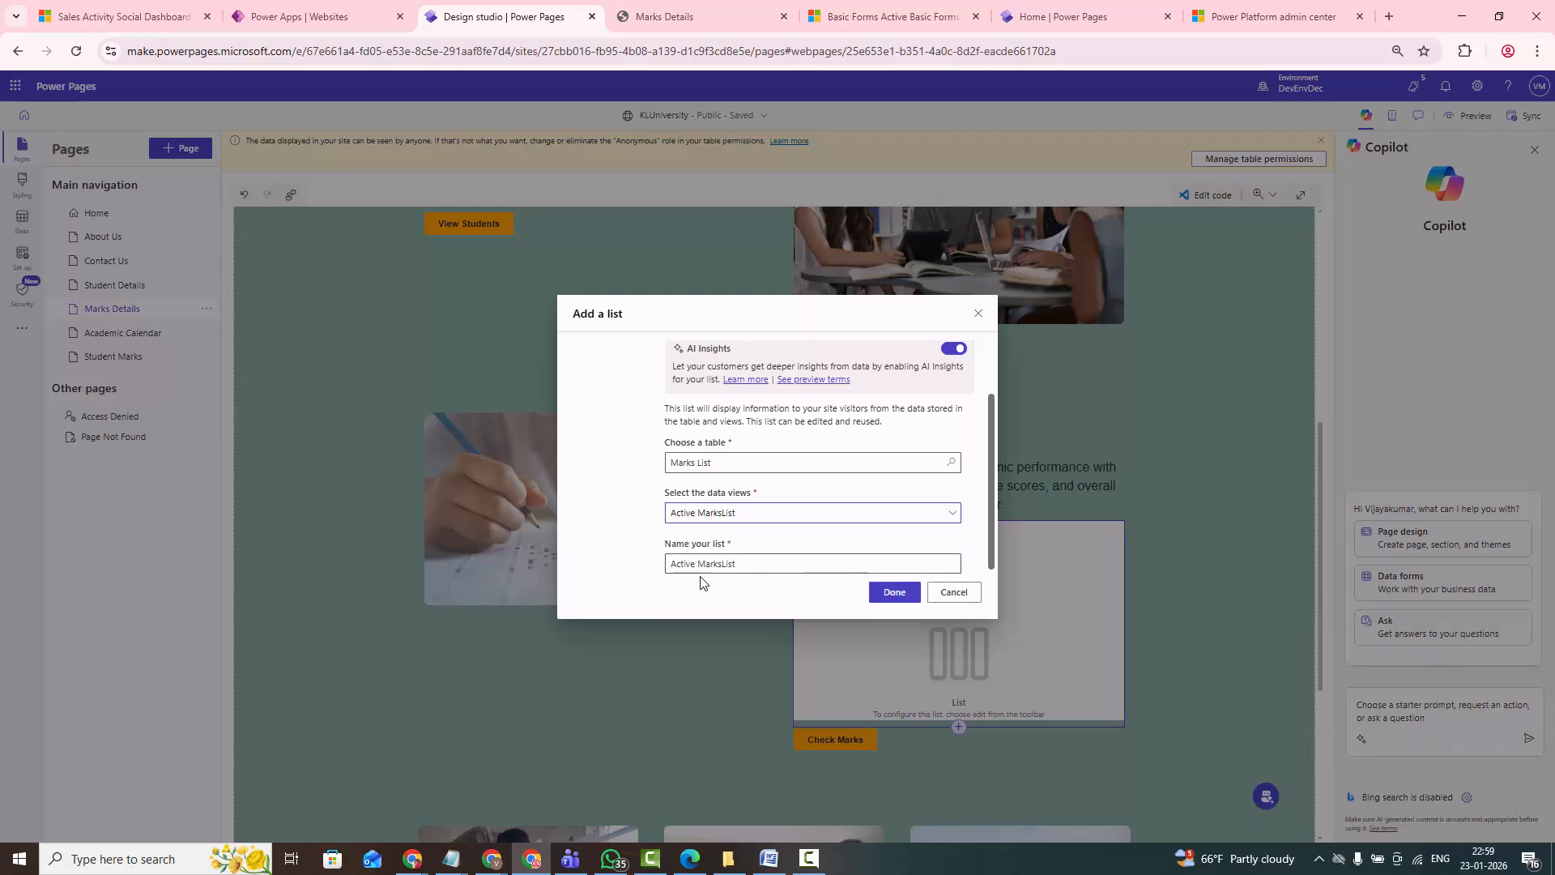
pyautogui.click(895, 592)
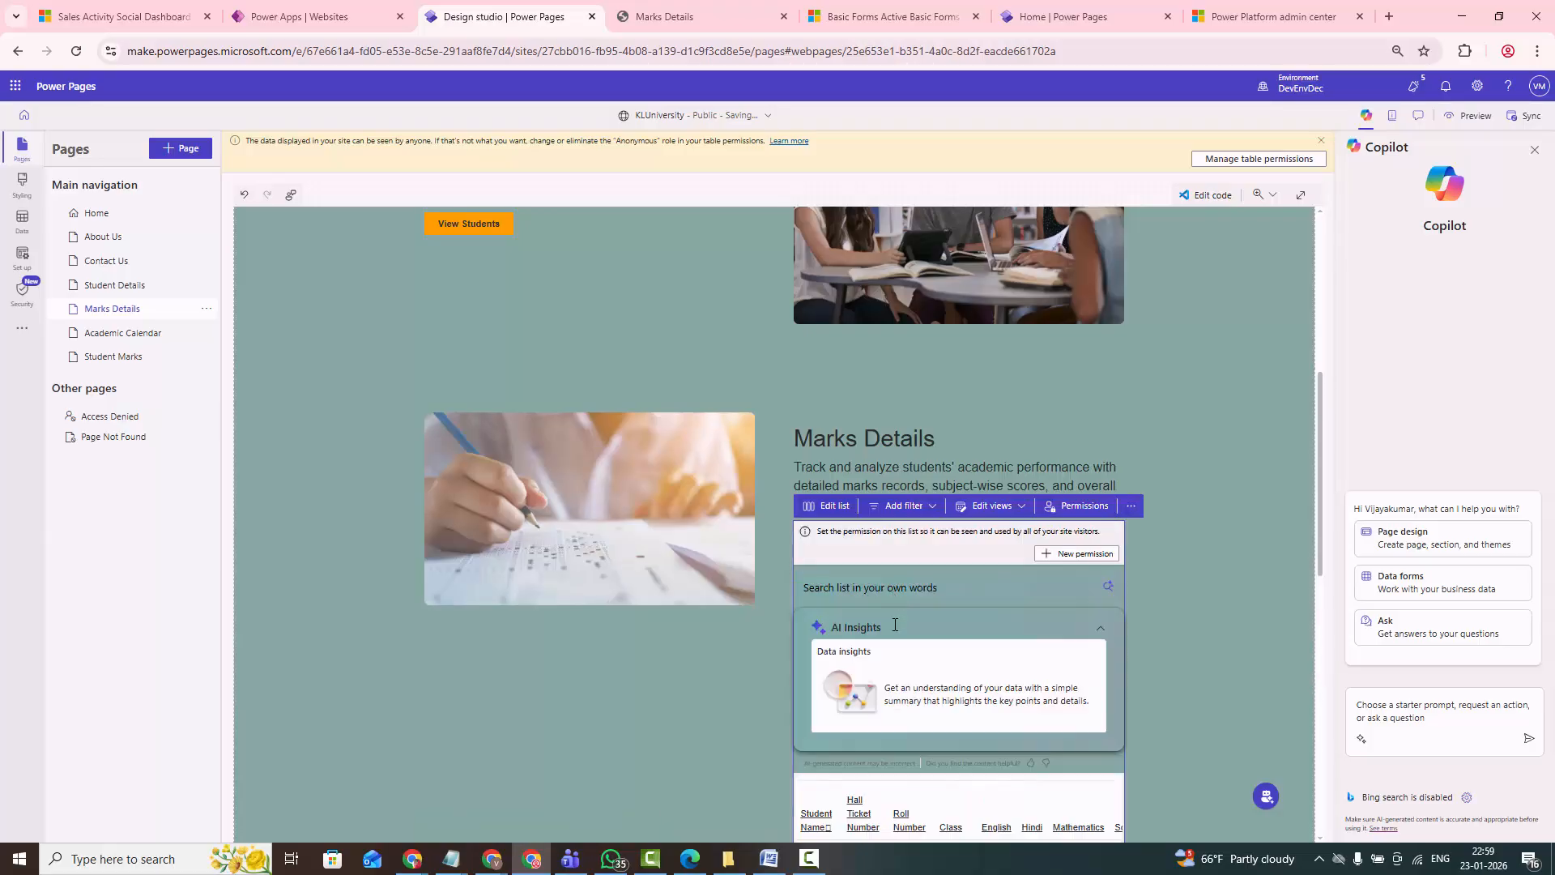
pyautogui.scroll(-1, 901, 632)
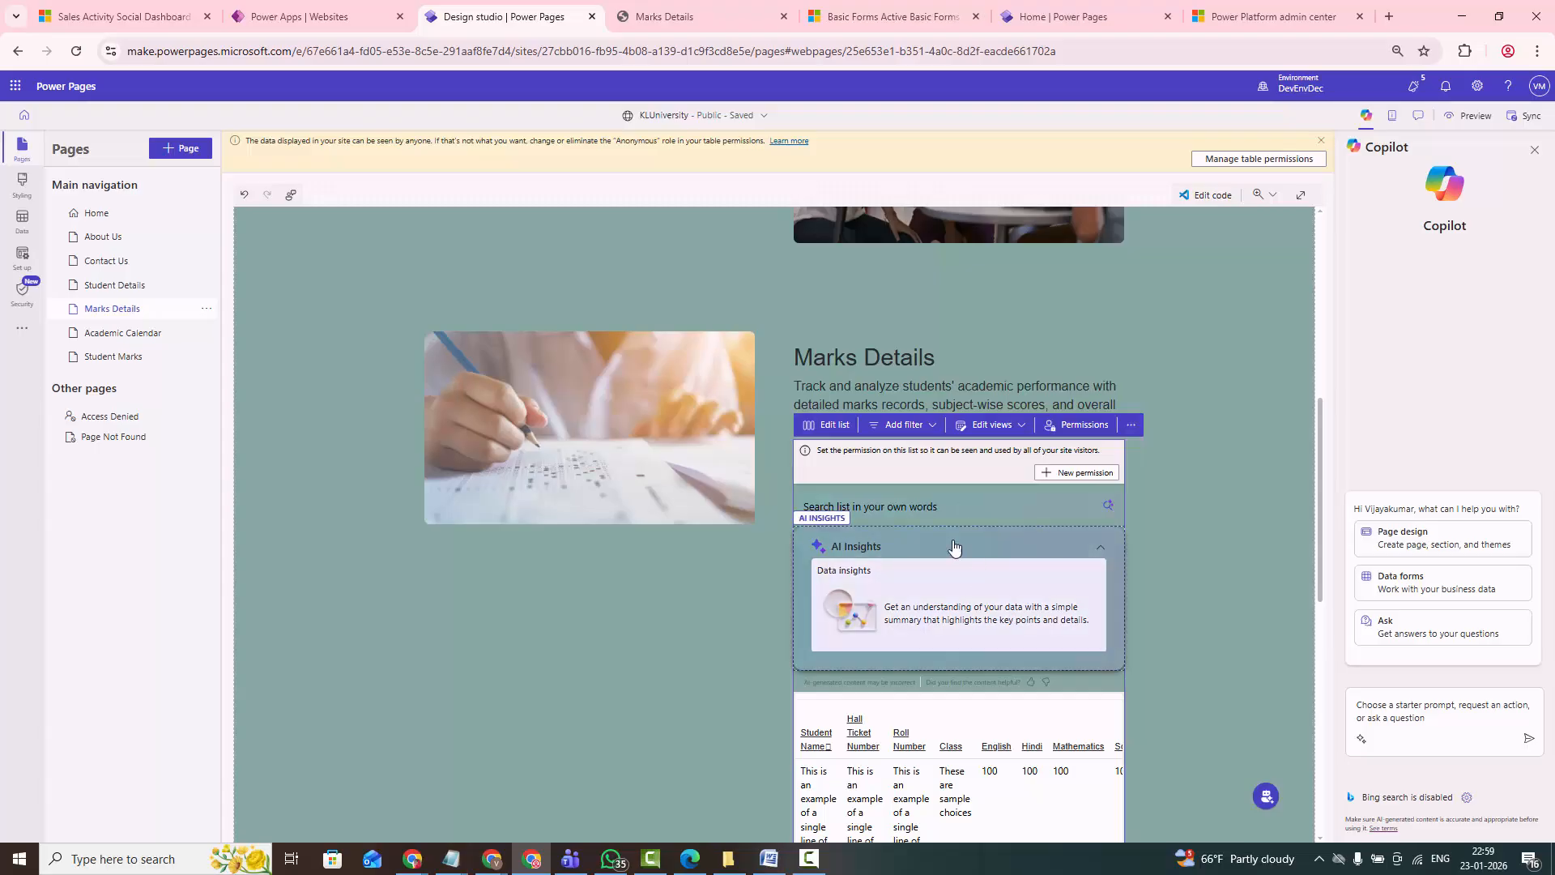
pyautogui.scroll(-1, 953, 576)
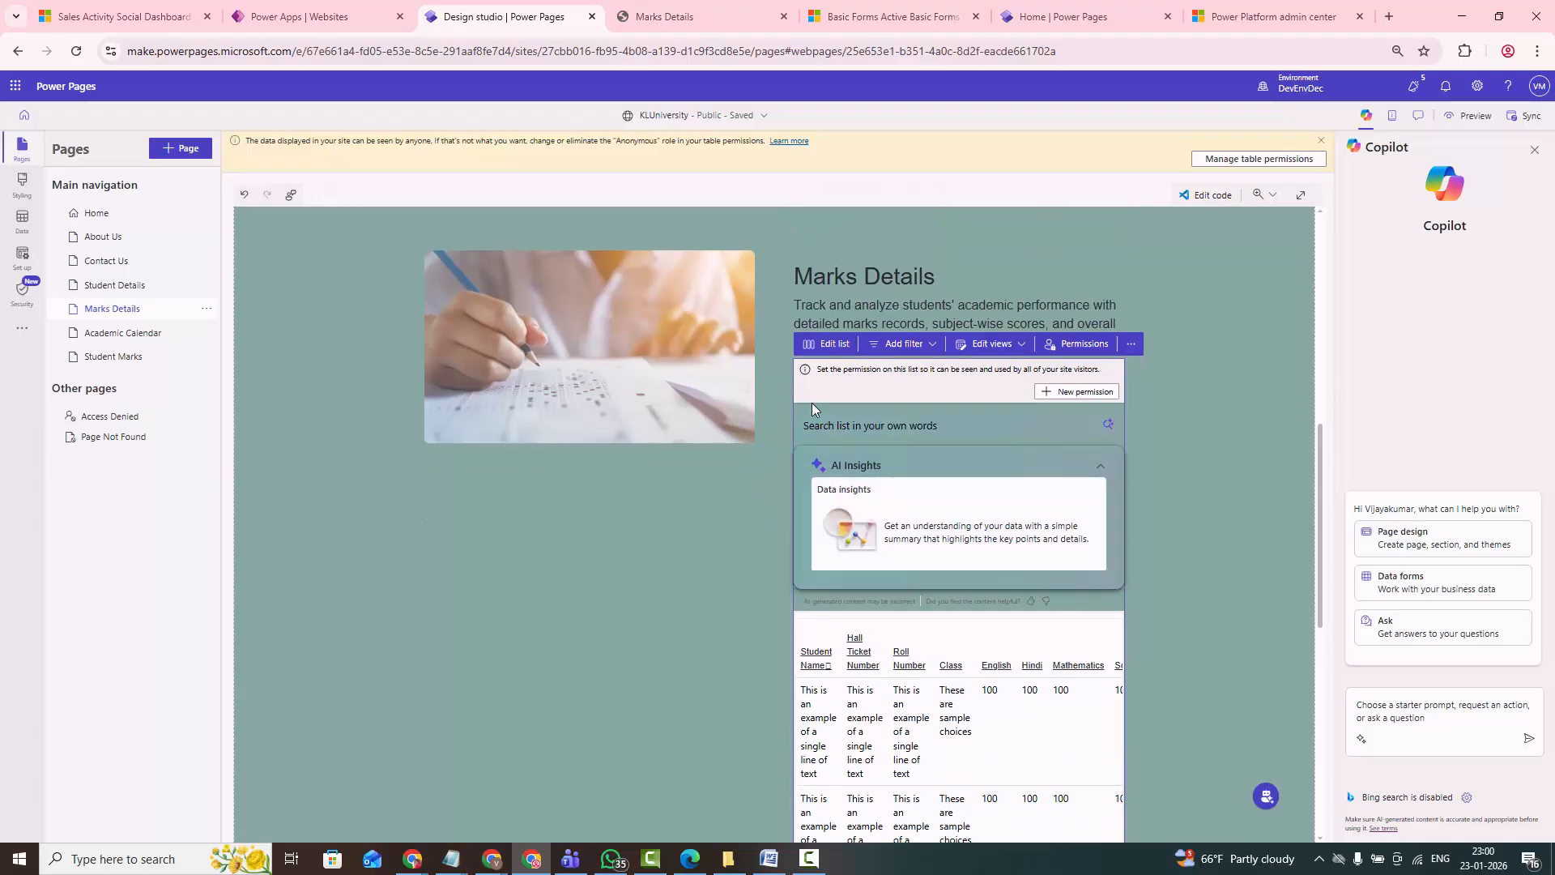
pyautogui.click(834, 347)
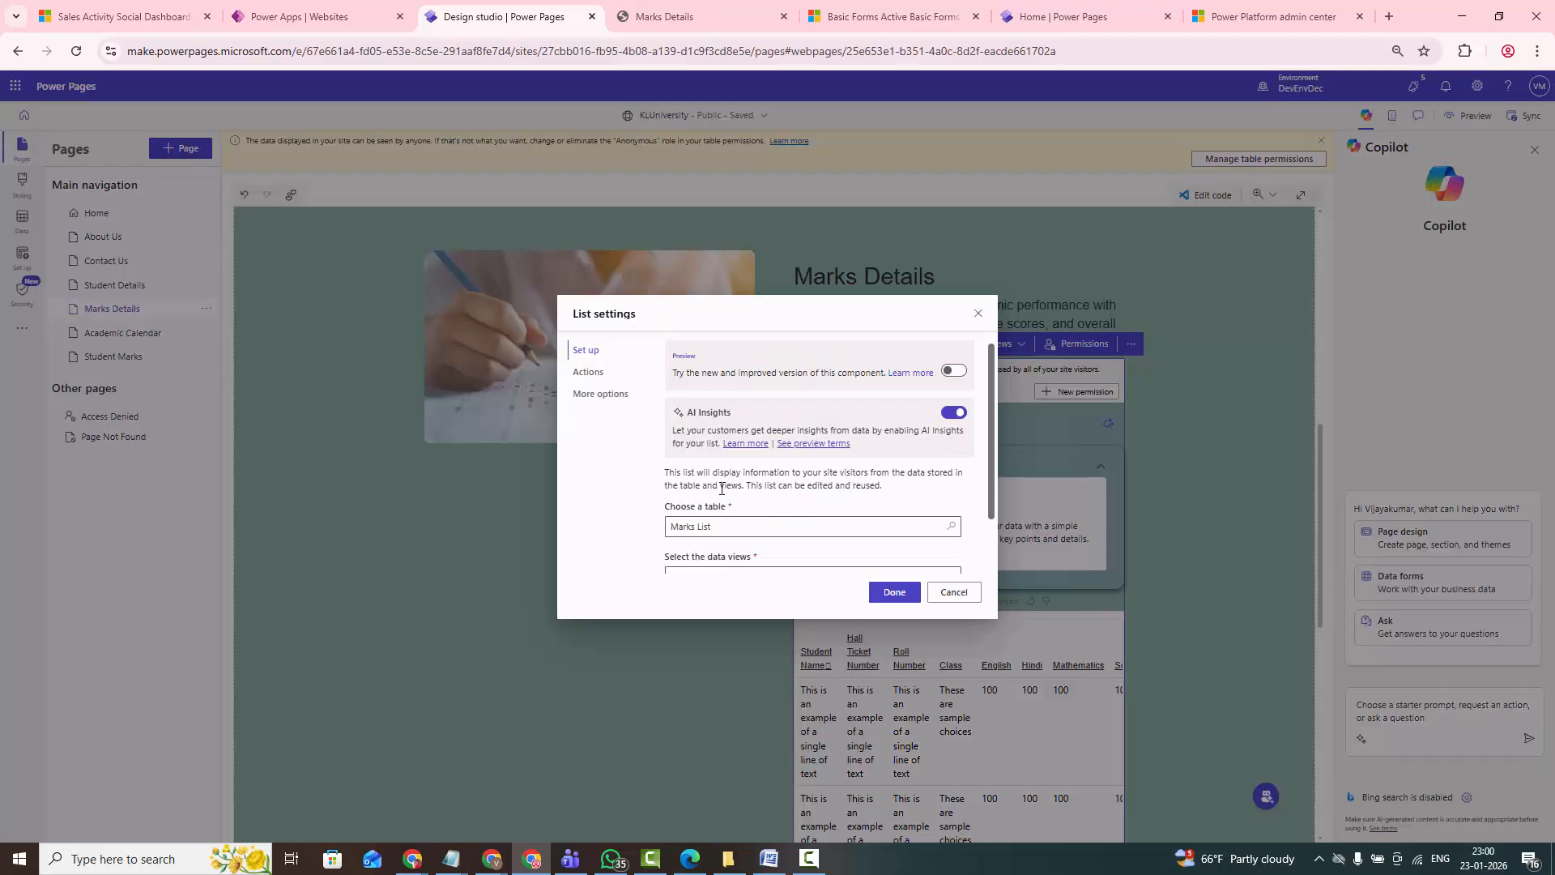
pyautogui.click(592, 381)
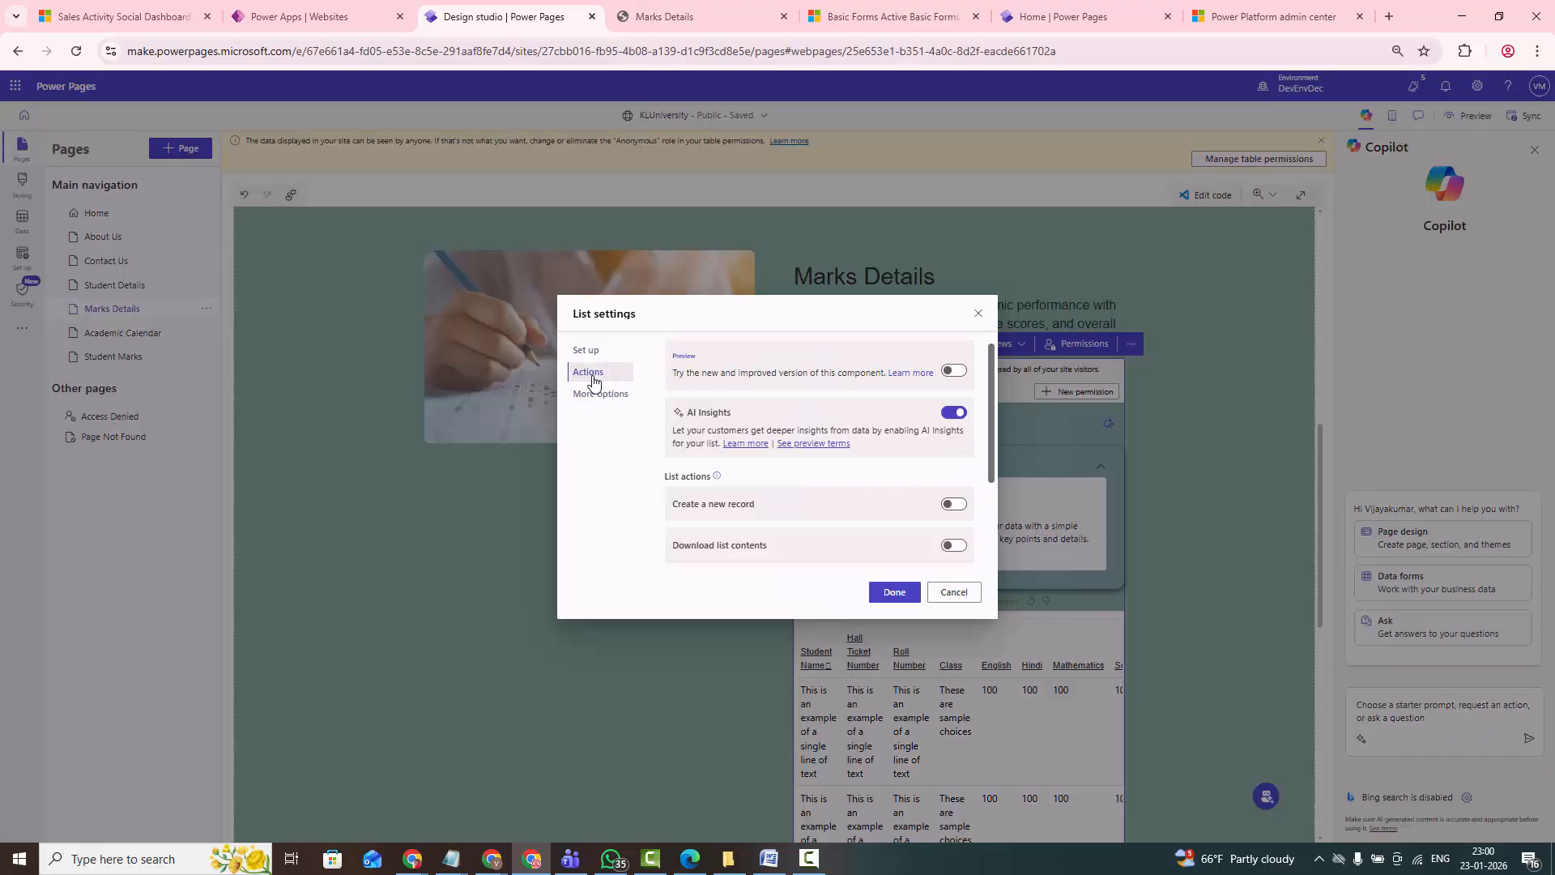
pyautogui.scroll(-3, 921, 548)
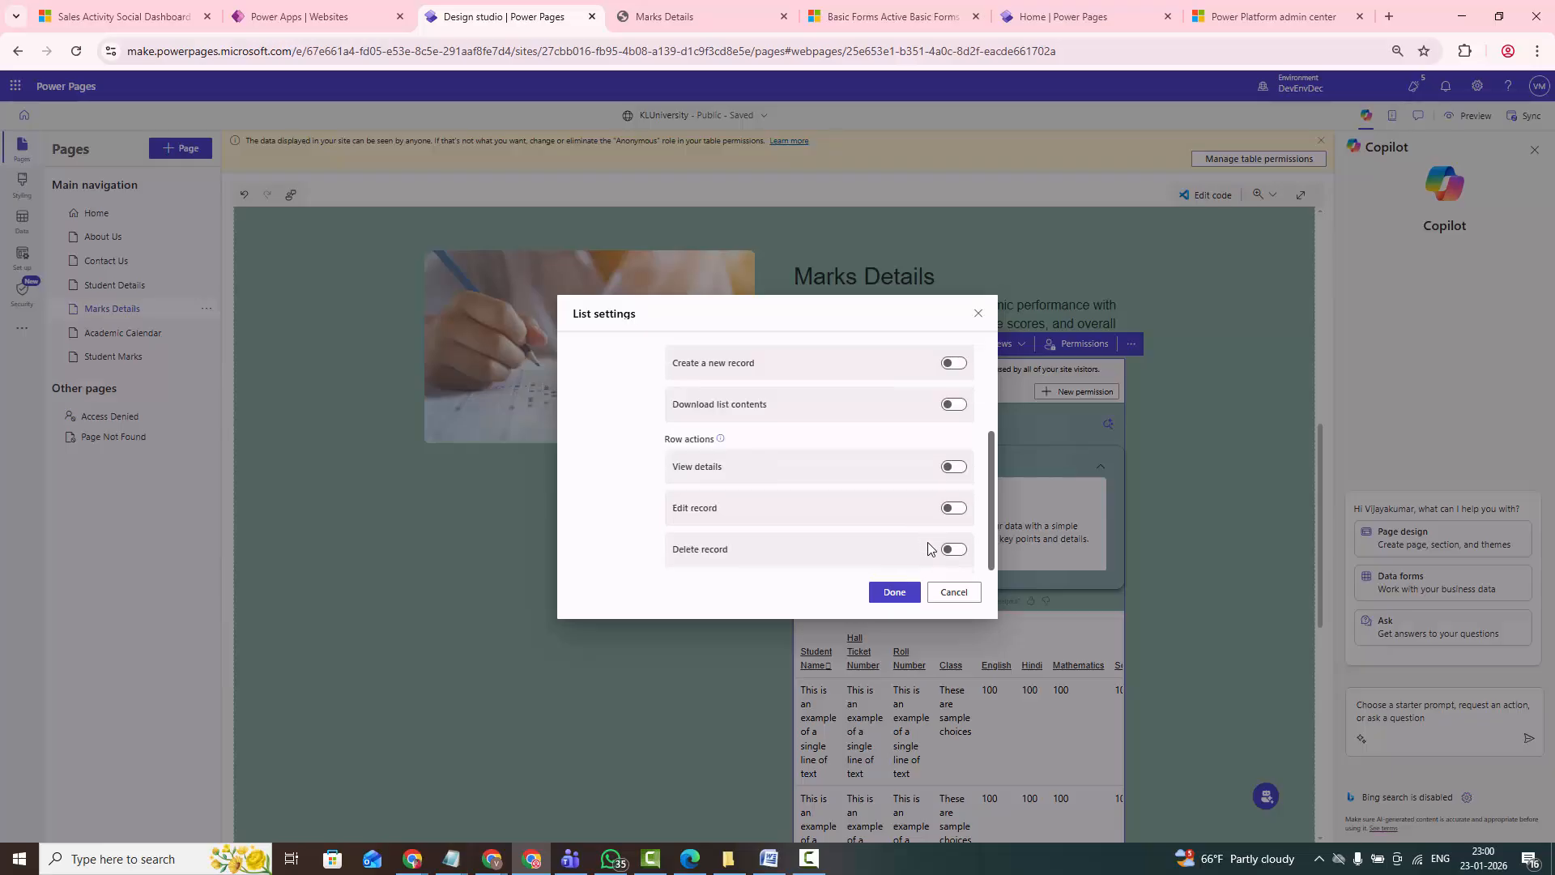
pyautogui.scroll(3, 930, 515)
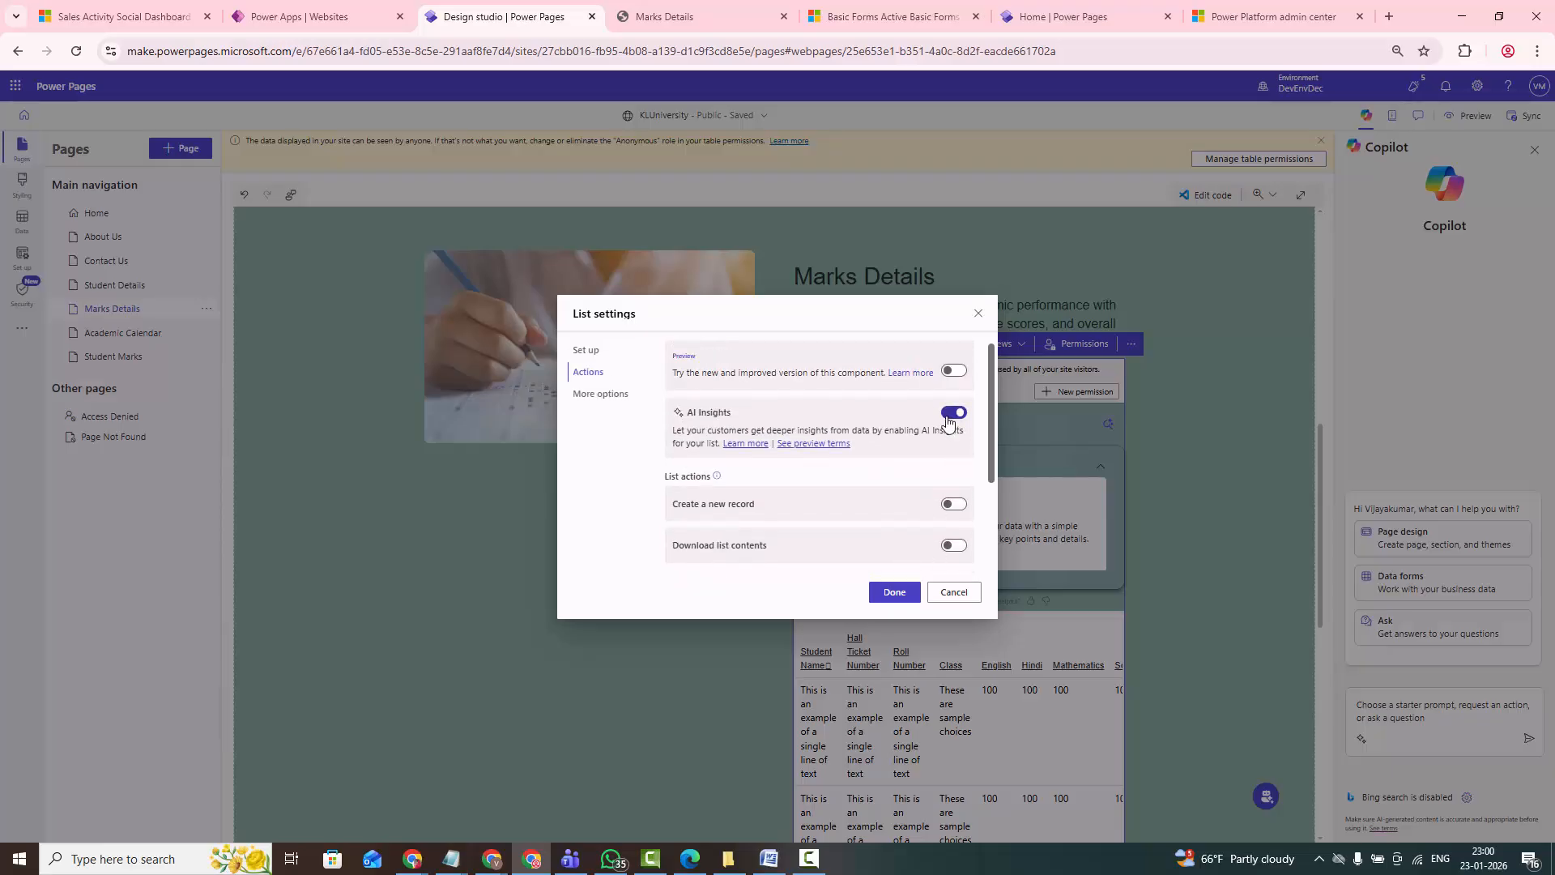
pyautogui.click(952, 413)
pyautogui.scroll(-1, 871, 506)
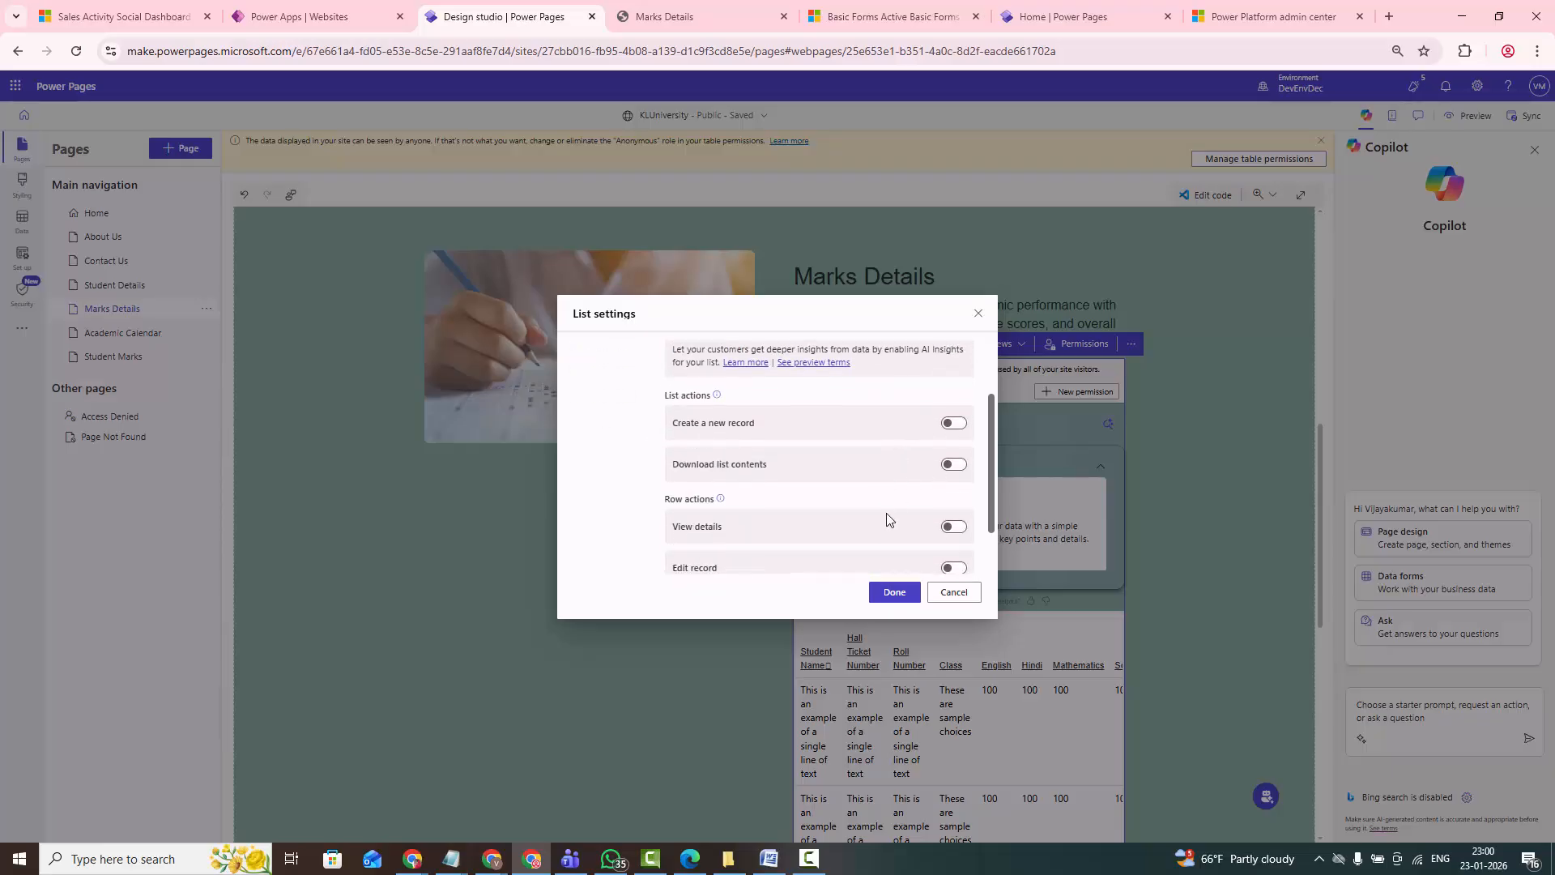
pyautogui.click(954, 423)
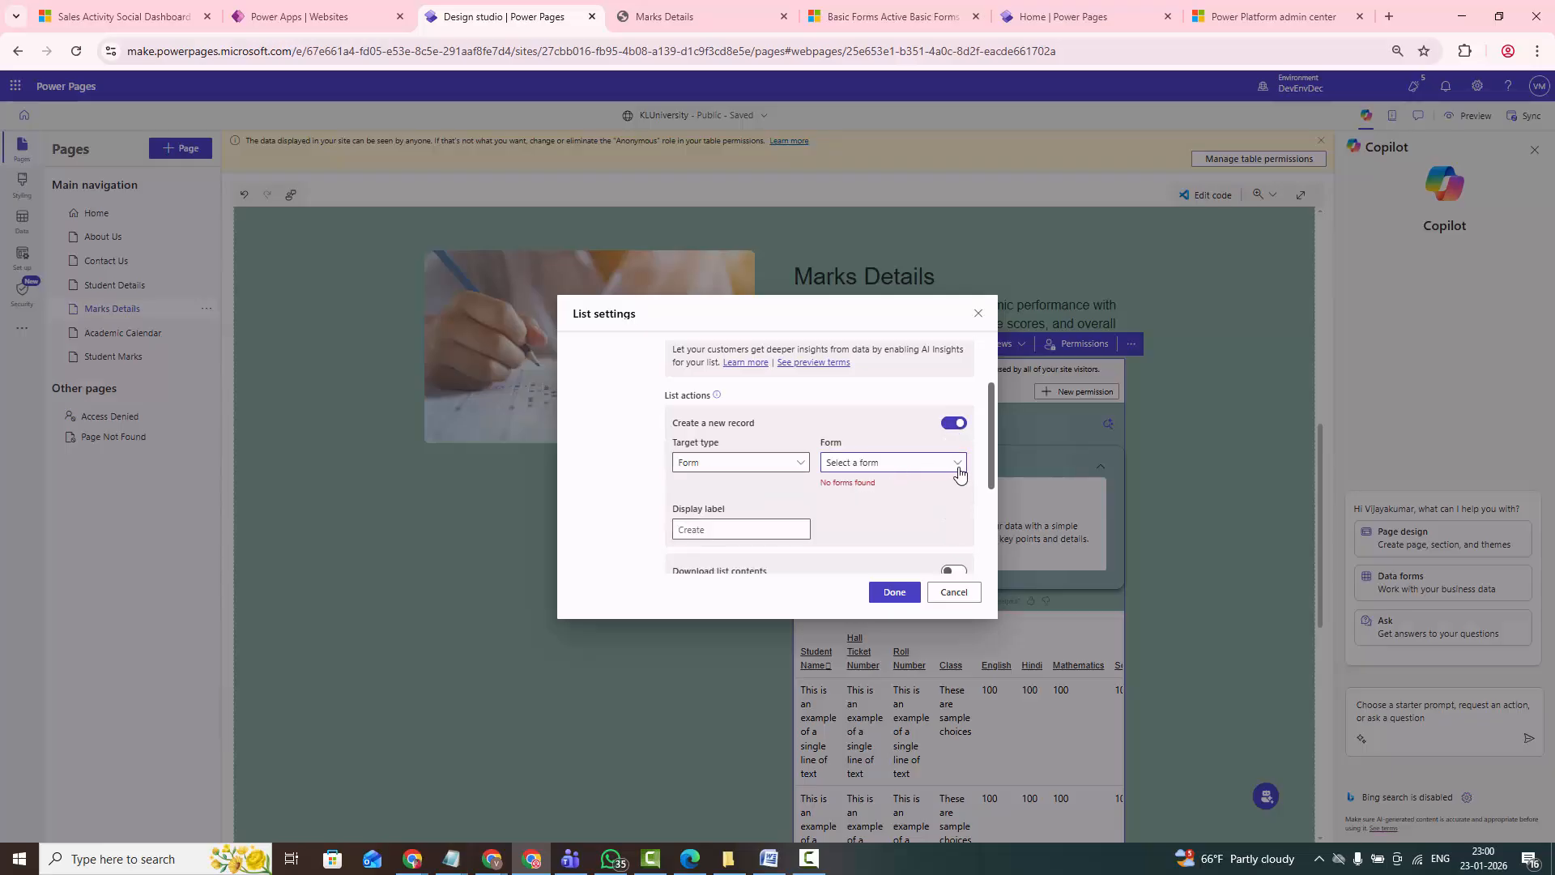
pyautogui.click(790, 466)
pyautogui.click(696, 485)
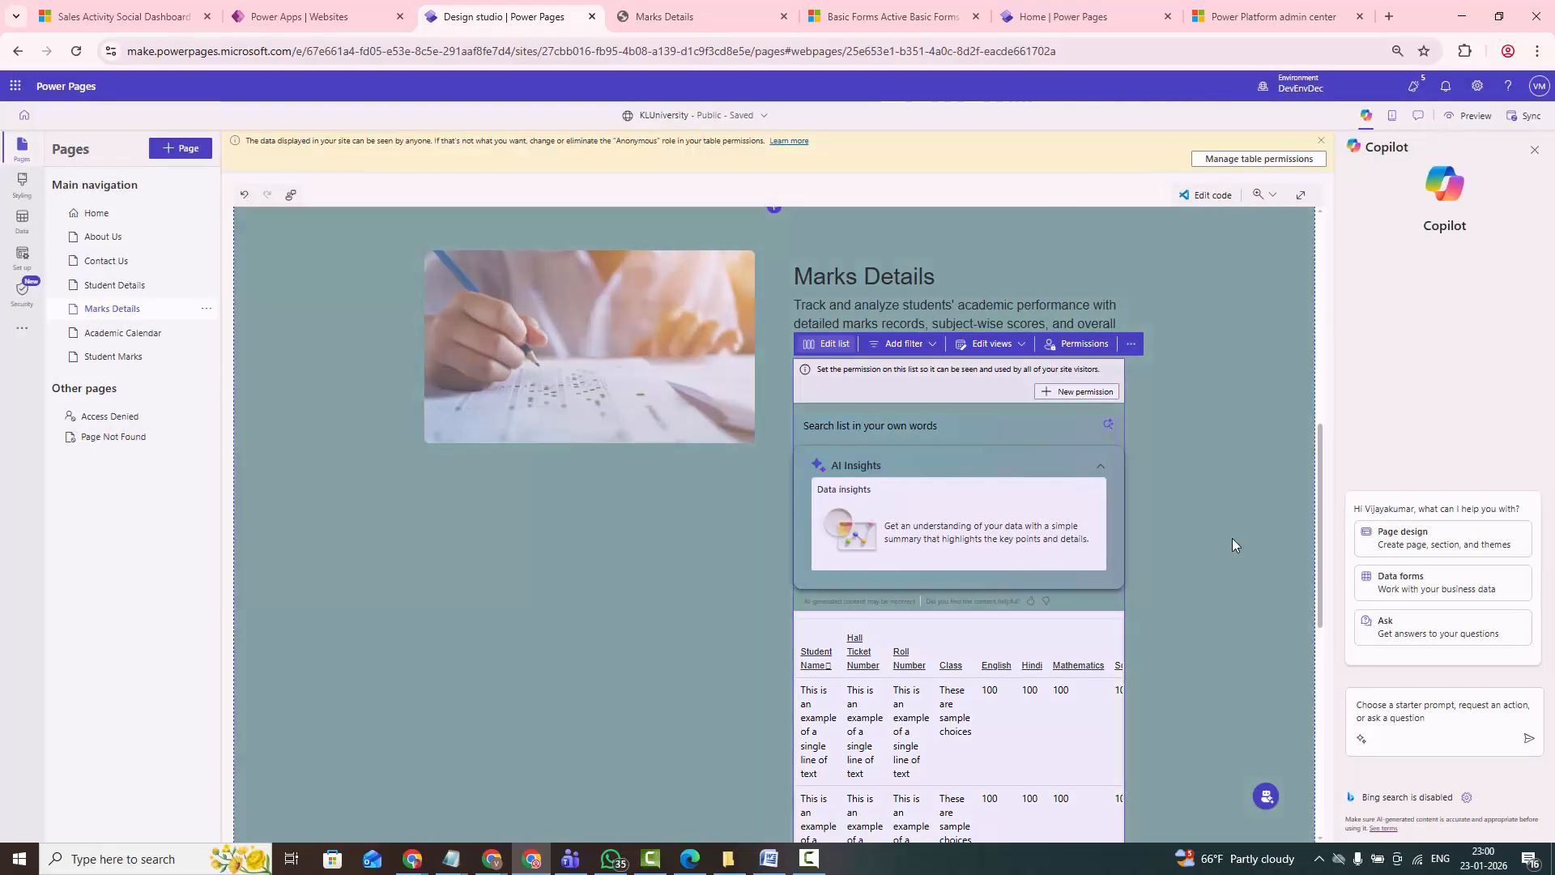
pyautogui.click(1207, 531)
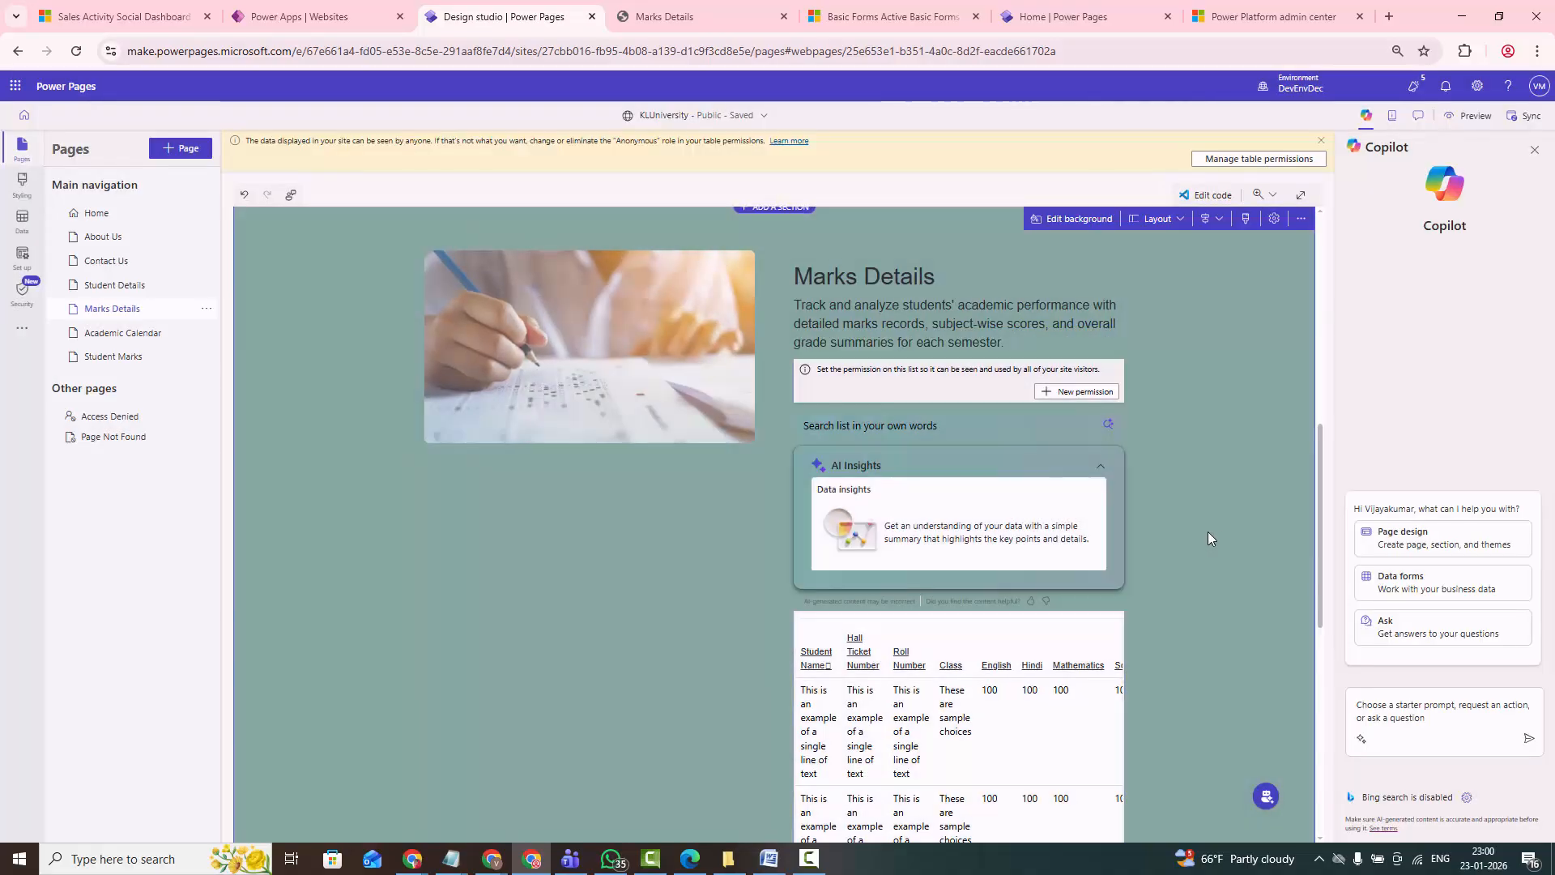
# - Switch to Power Pages Management and open the active Web Roles list
pyautogui.click(1259, 16)
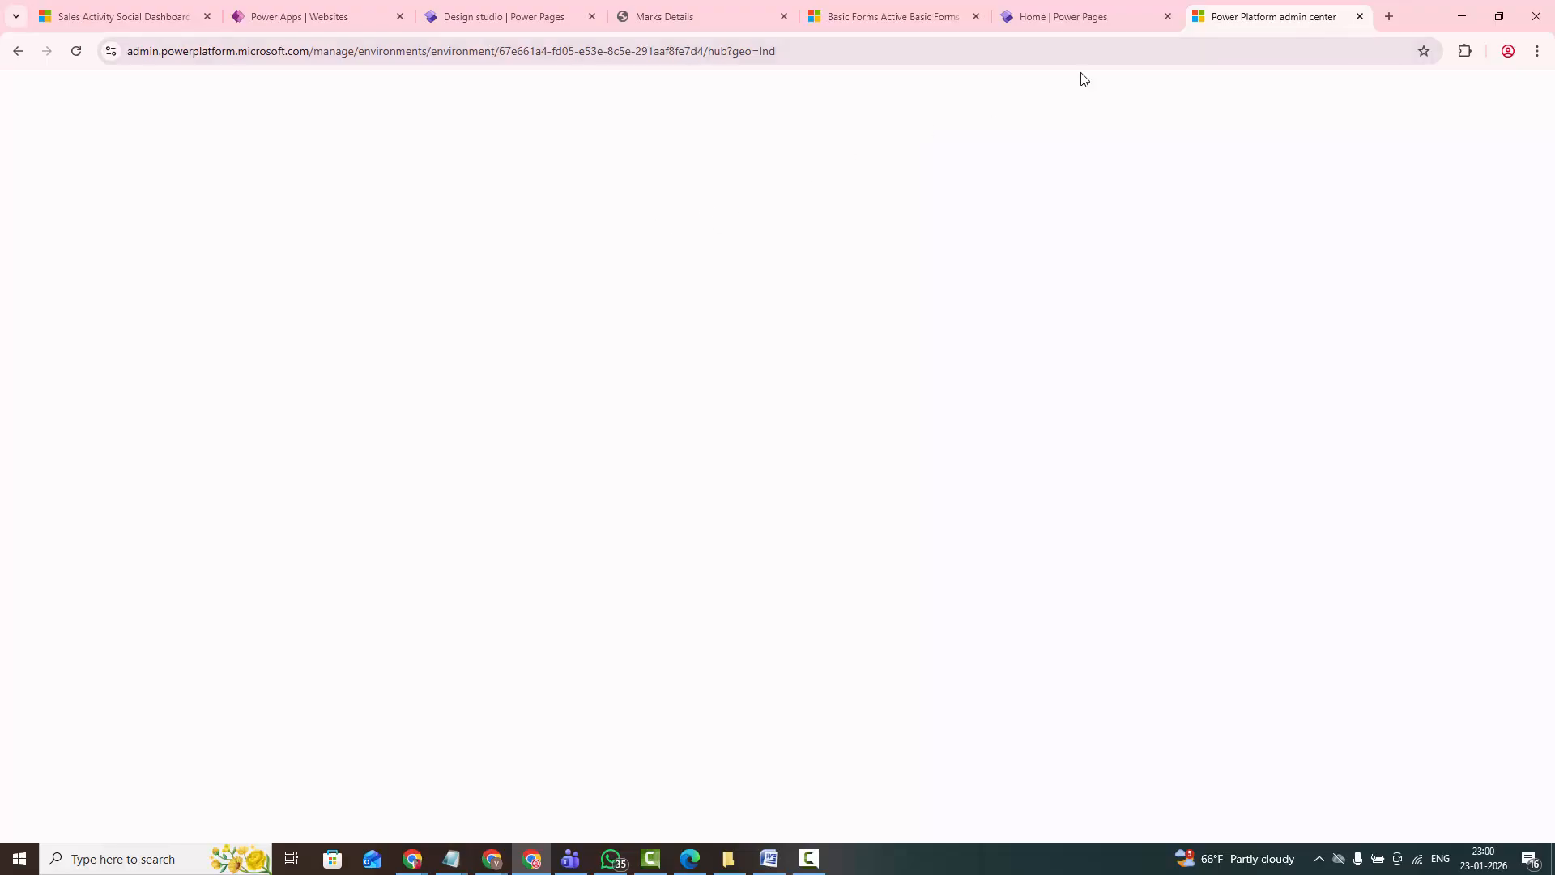
pyautogui.click(887, 16)
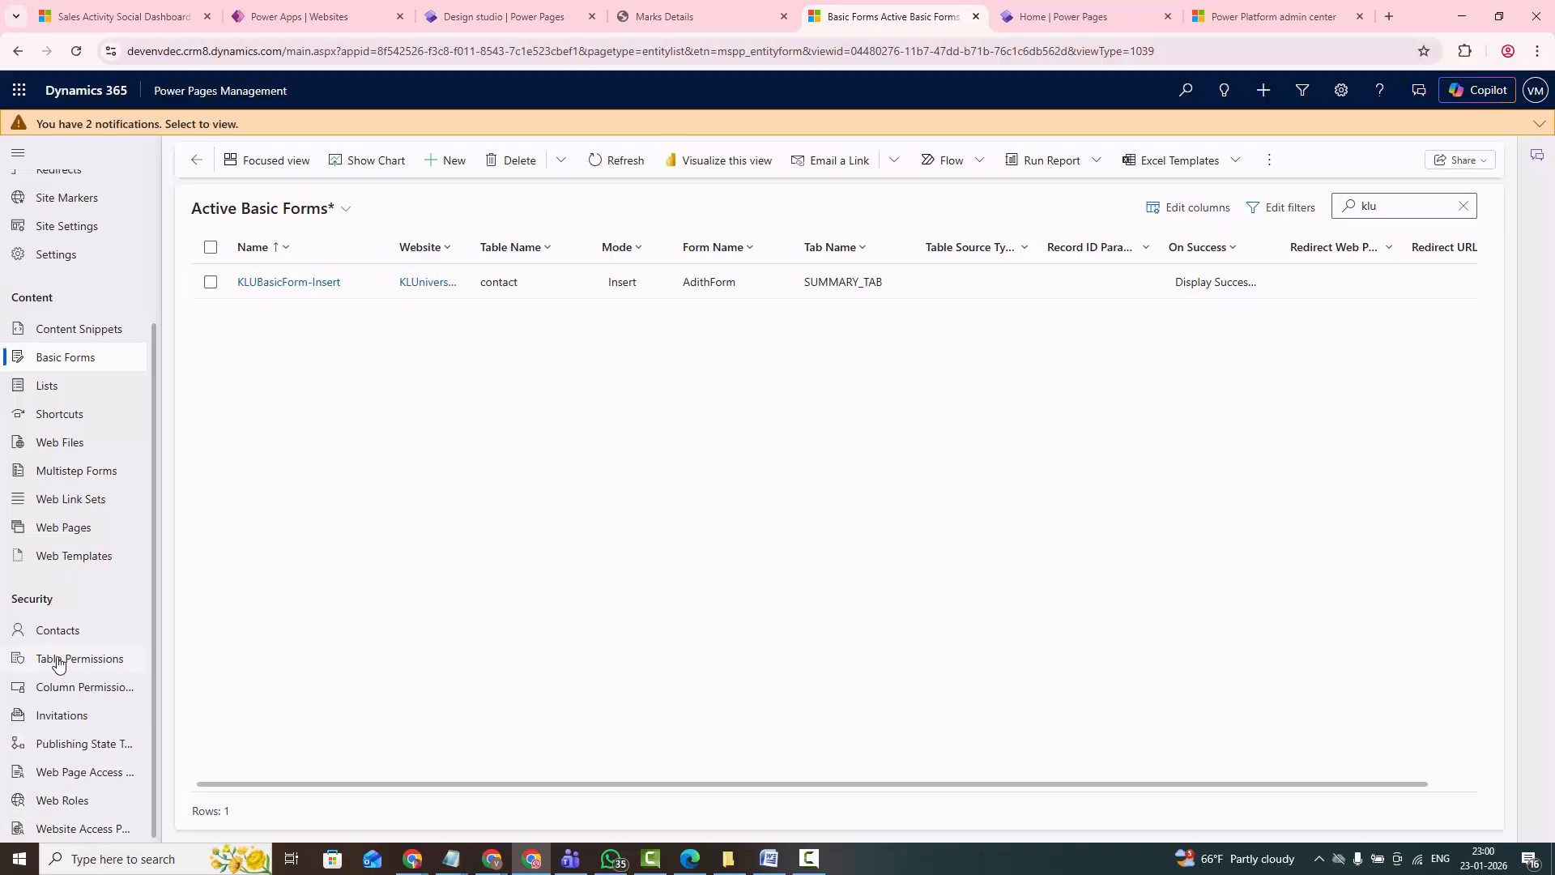
pyautogui.scroll(1, 57, 739)
pyautogui.click(61, 801)
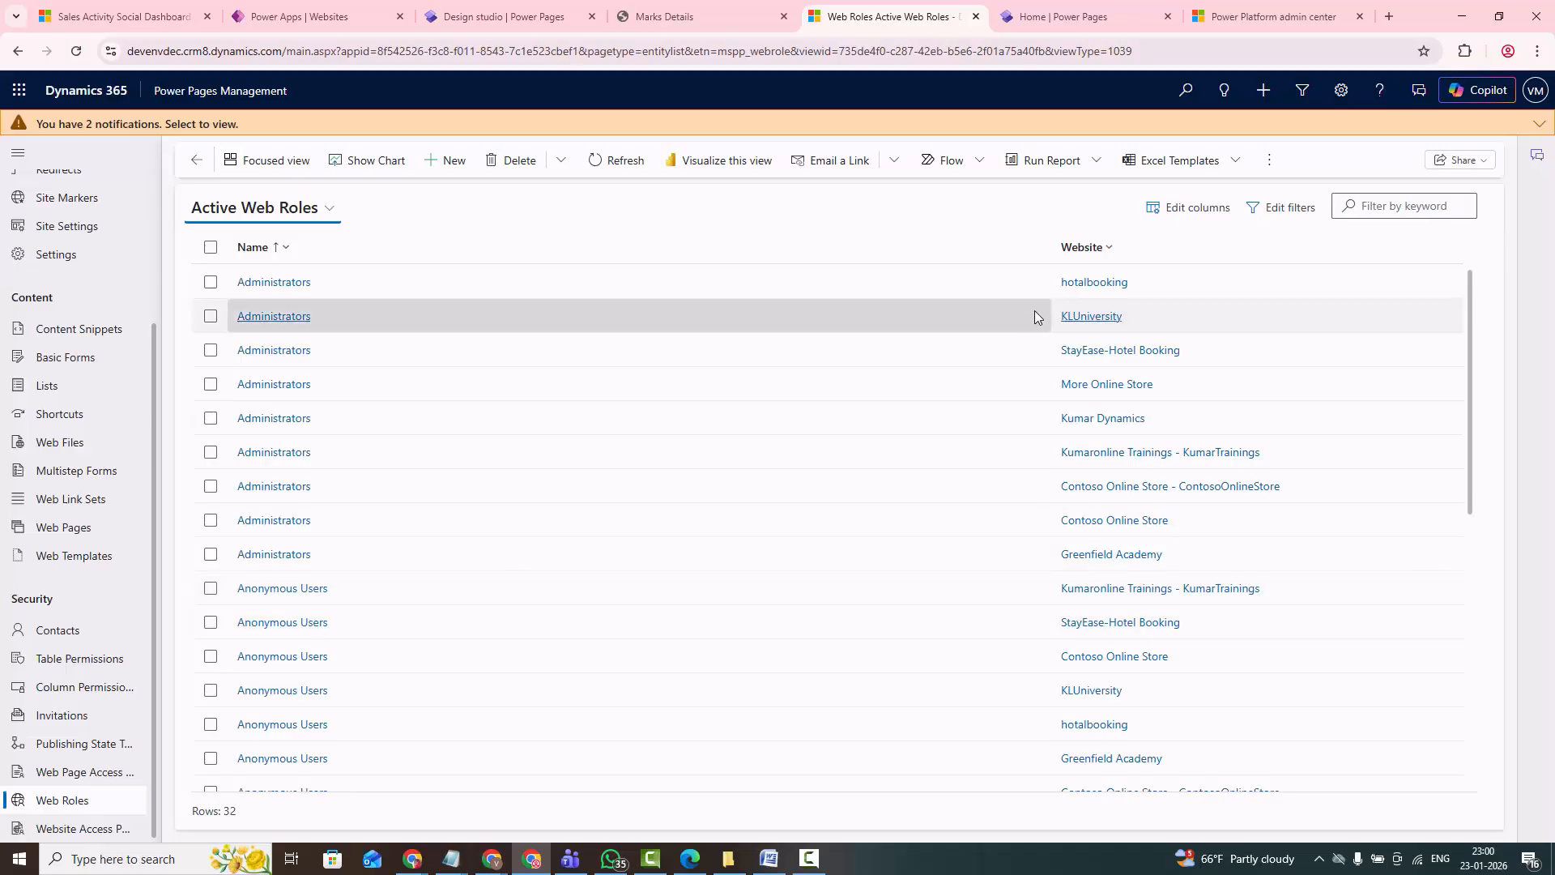
# - Start a new web role named KLUMarkslistWebRole and assign it to the KLUniversity website
pyautogui.click(451, 162)
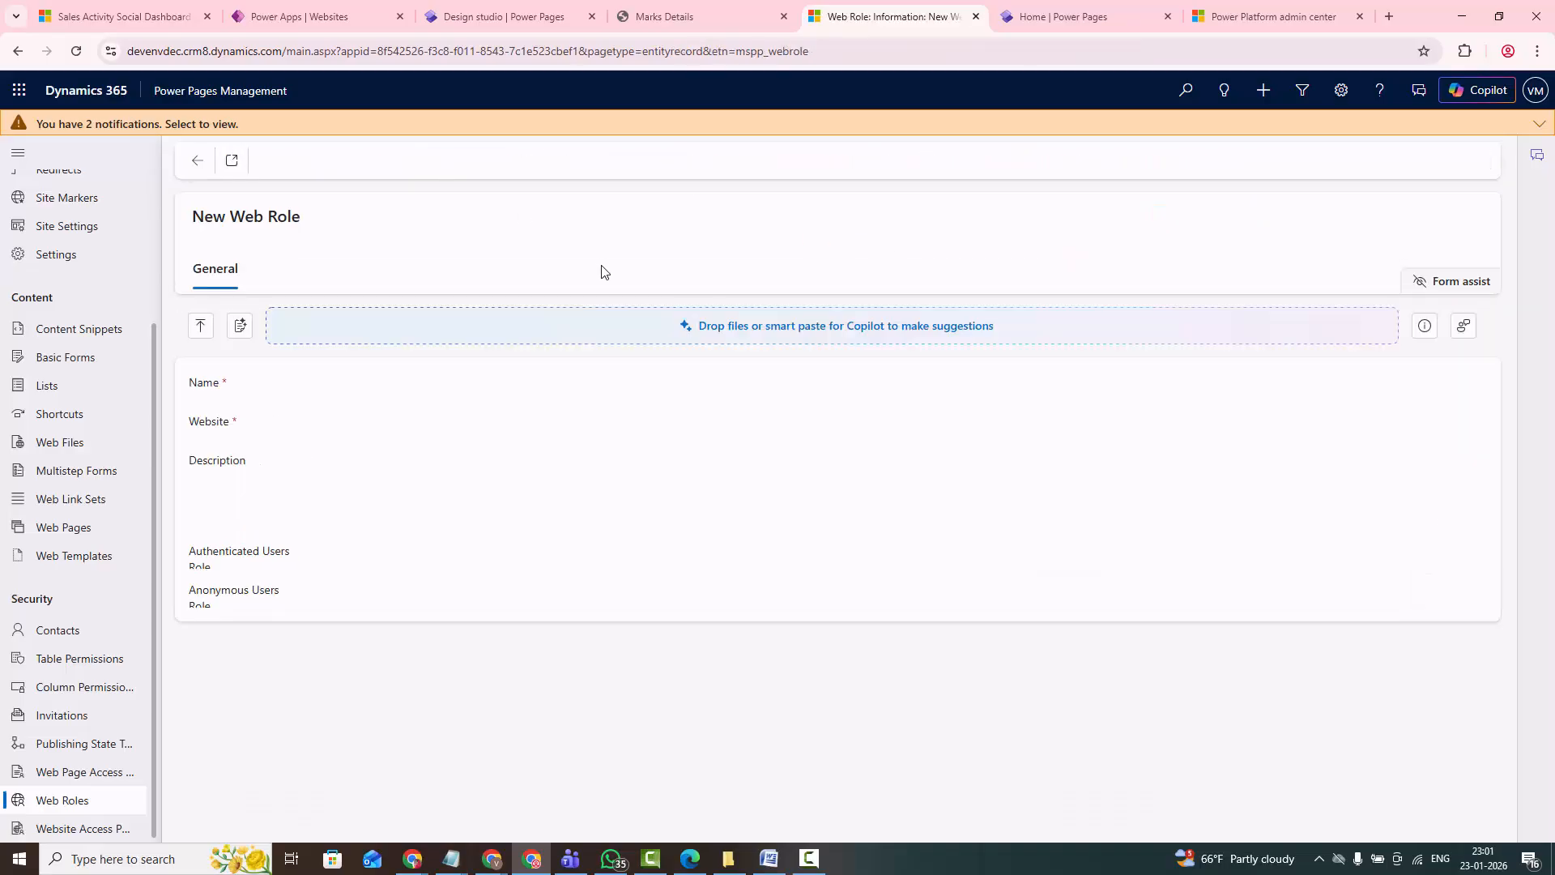
pyautogui.click(389, 386)
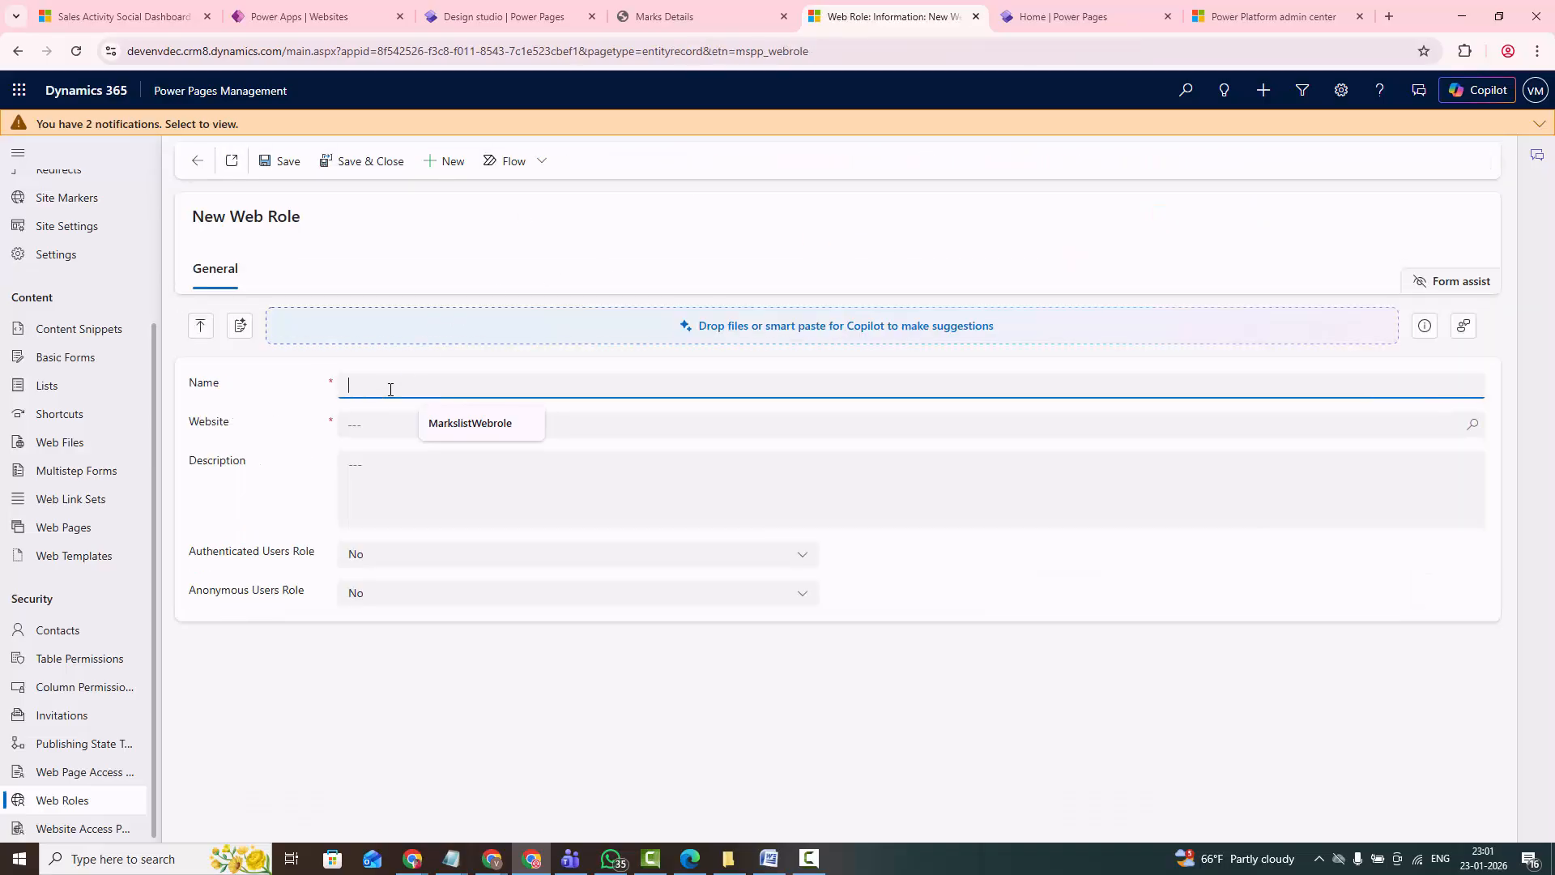
pyautogui.write('KLUMark')
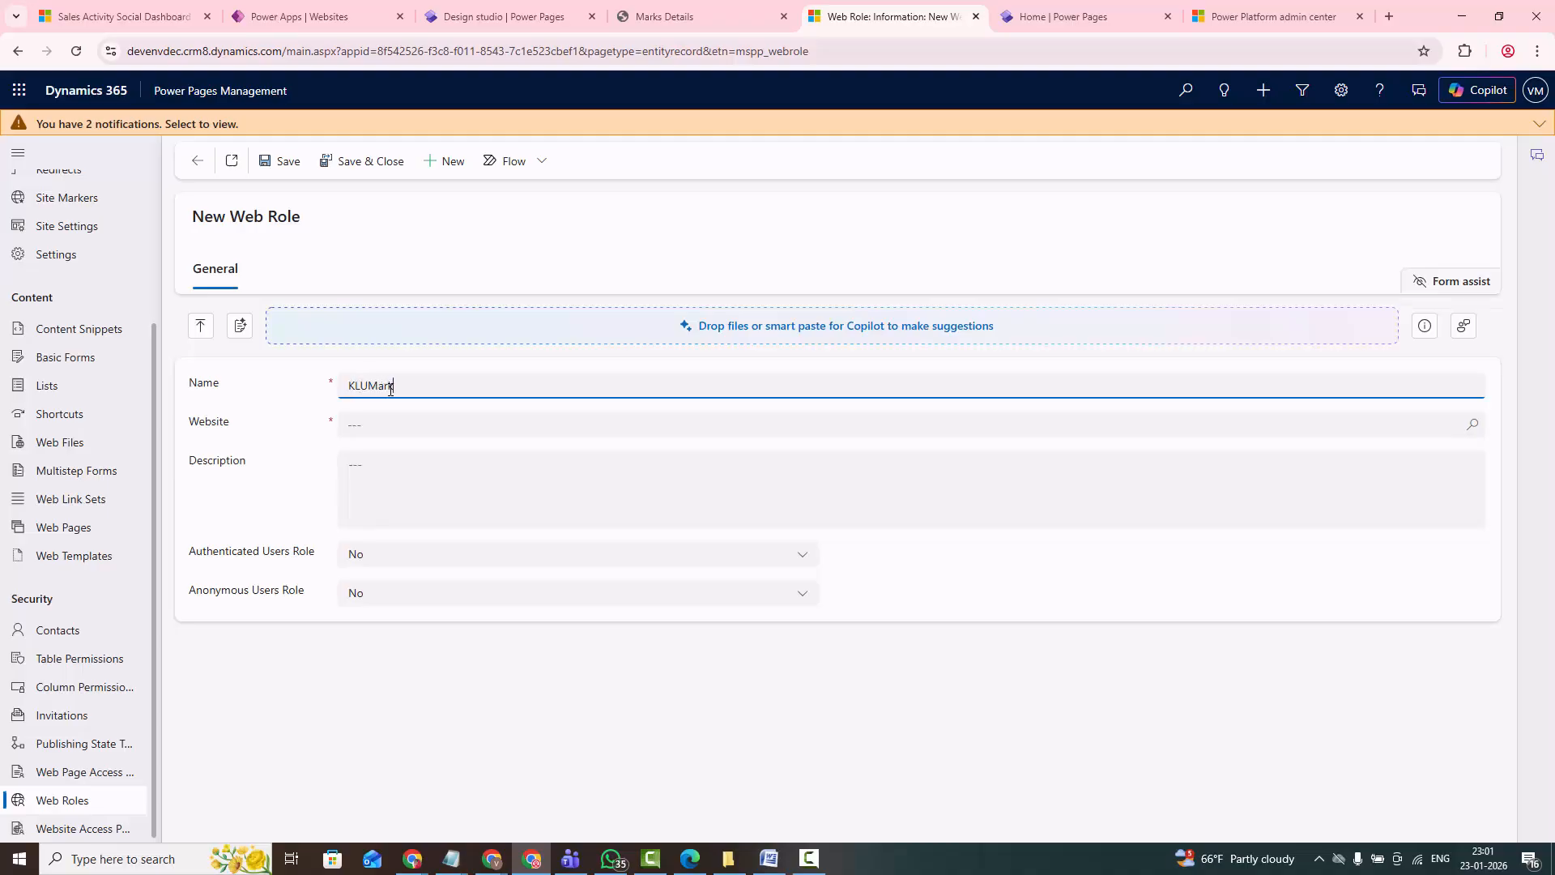
pyautogui.write('slistWebRole')
pyautogui.click(417, 427)
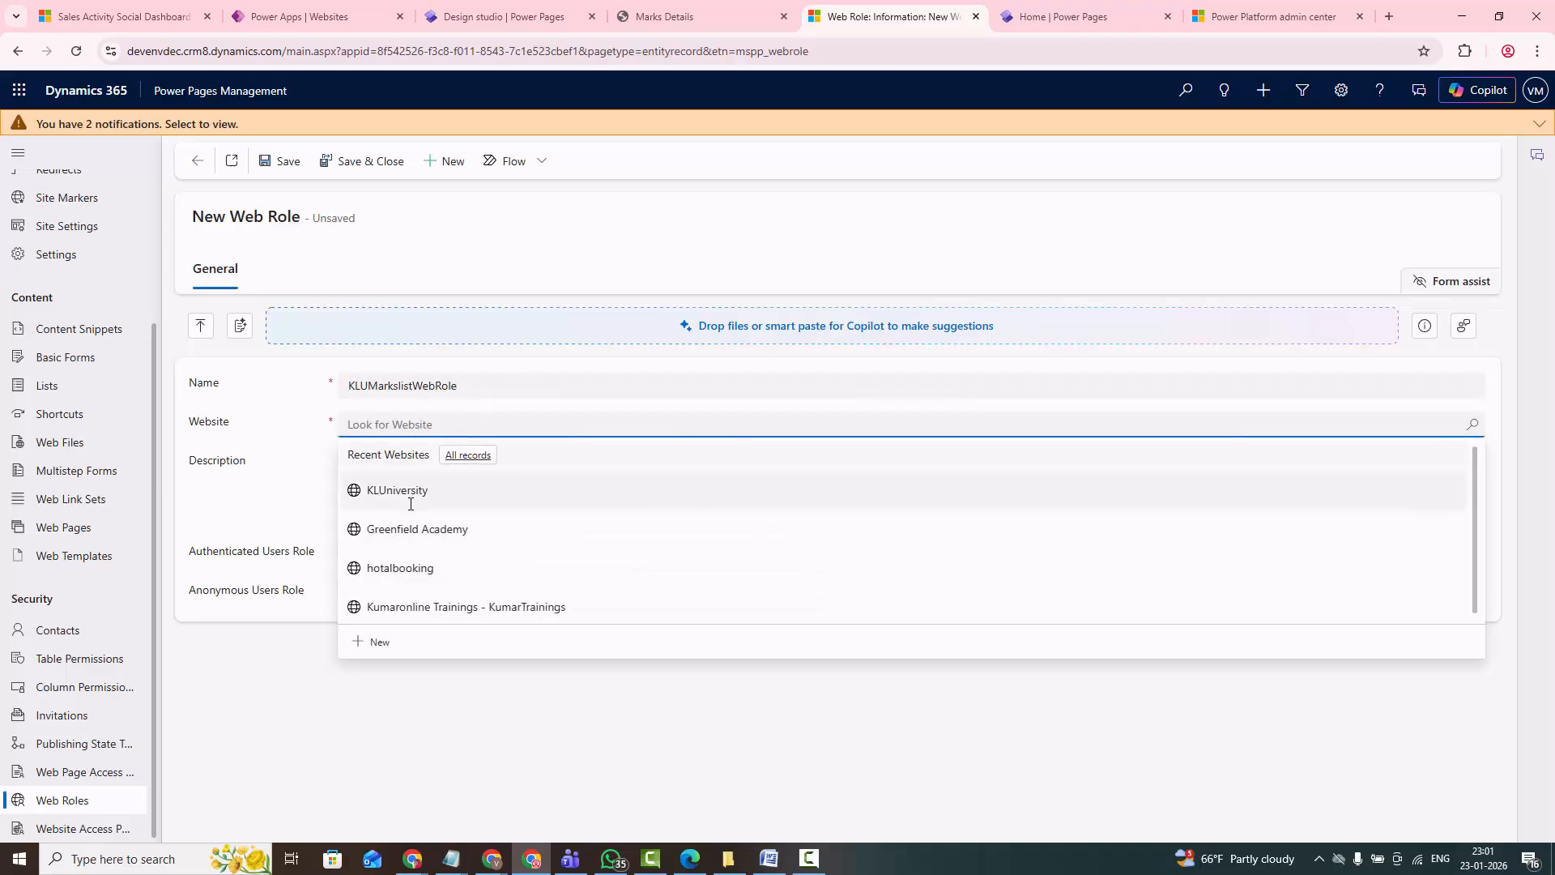
pyautogui.click(410, 498)
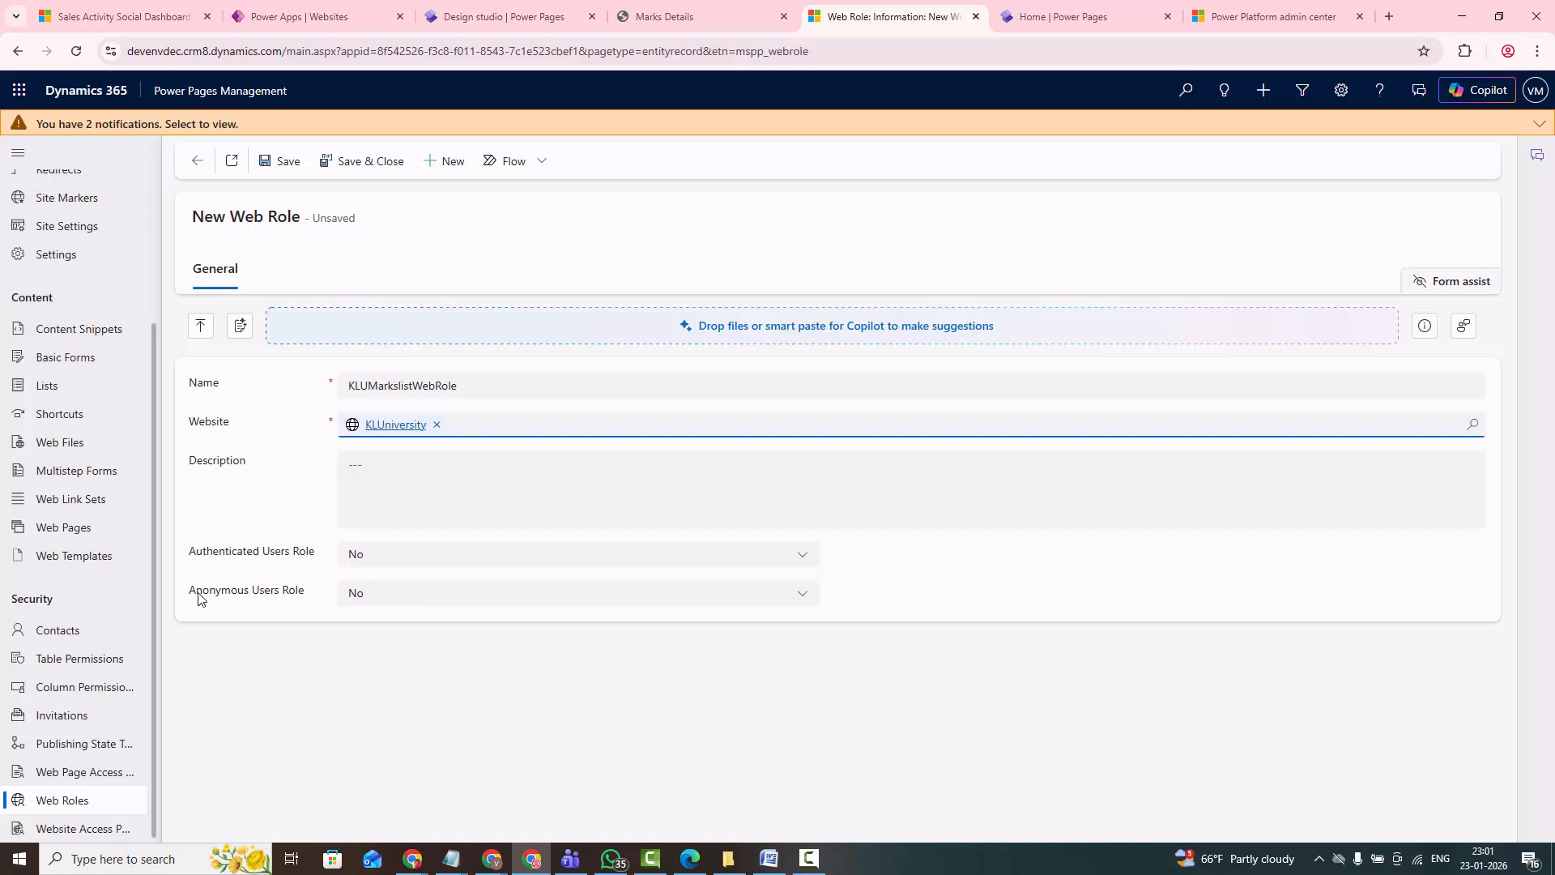
# - Set the web role's Anonymous Users Role to Yes, then save and close the record
pyautogui.moveTo(198, 598); pyautogui.dragTo(302, 594)
pyautogui.click(377, 604)
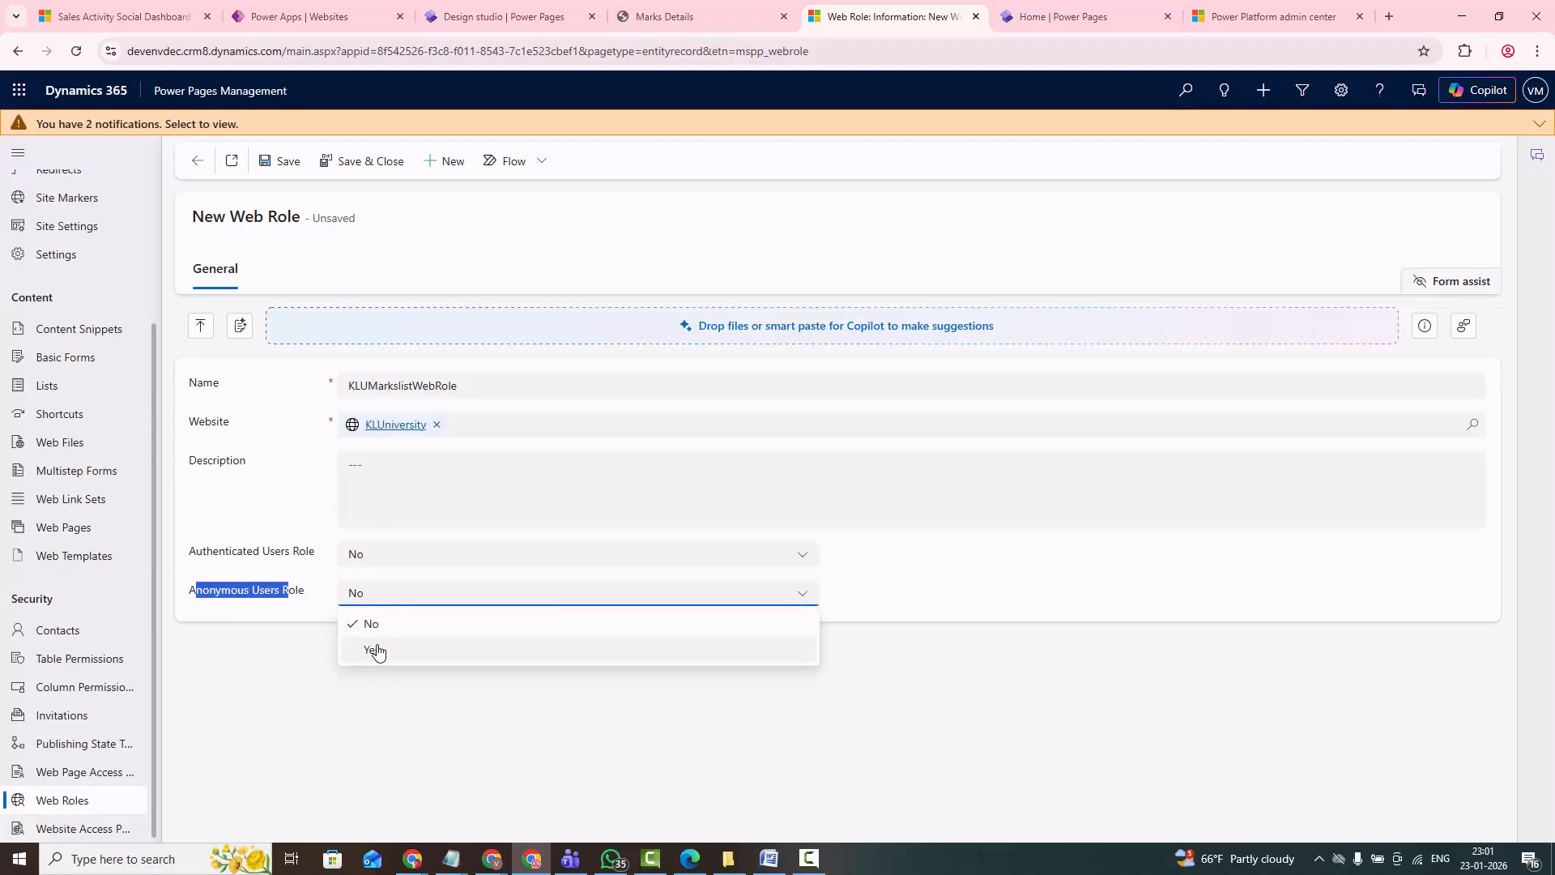
pyautogui.click(377, 650)
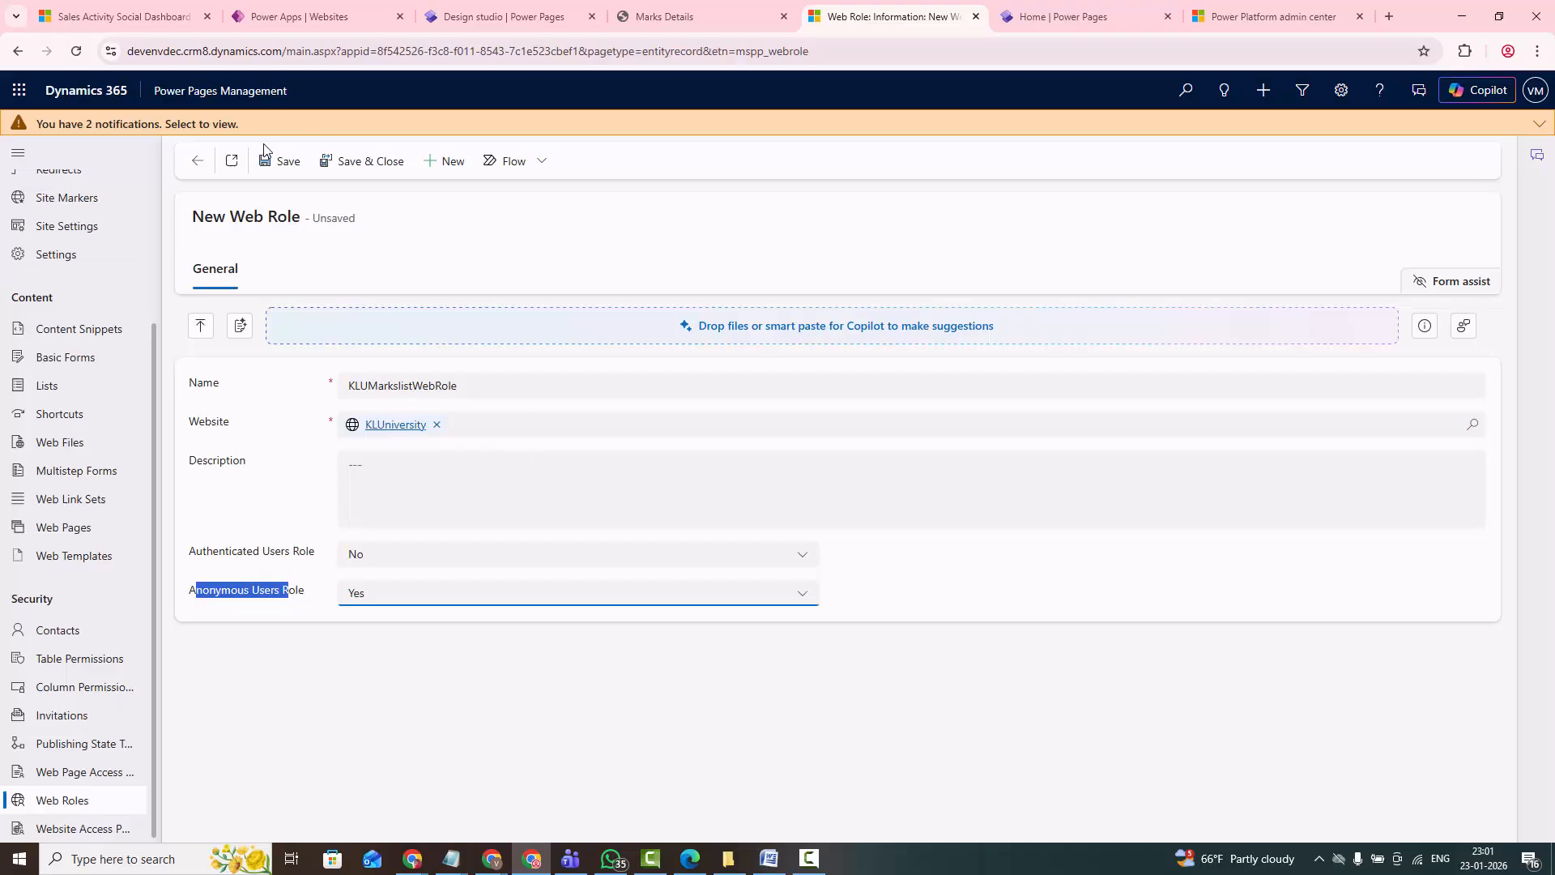
pyautogui.click(278, 162)
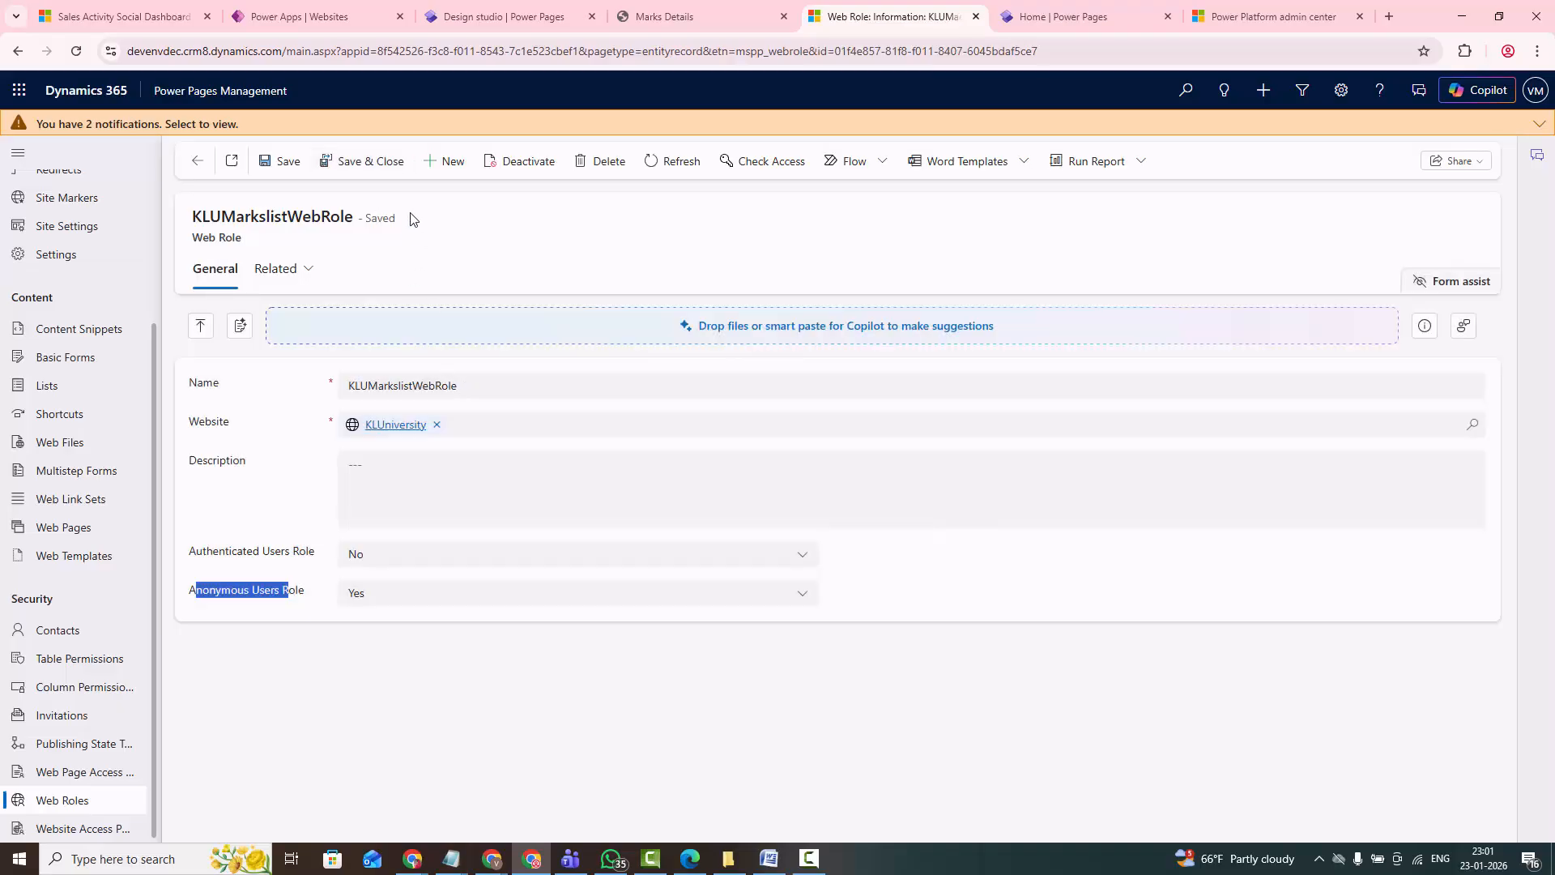
pyautogui.click(384, 164)
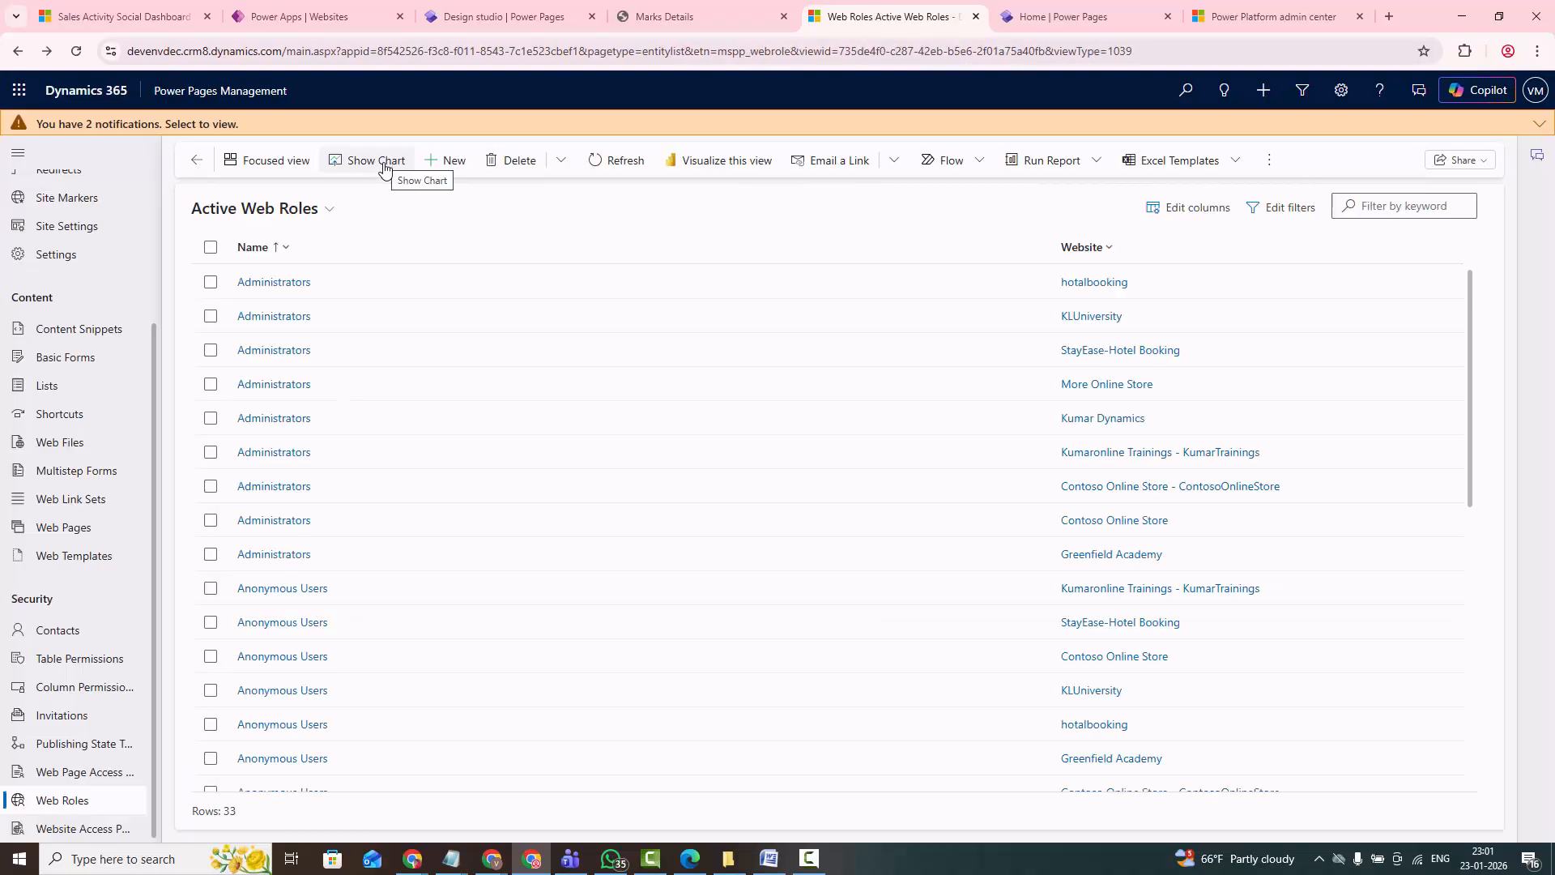
# - Filter the active web roles by "klu" and activate KLUMarkslistWebRole
pyautogui.click(71, 810)
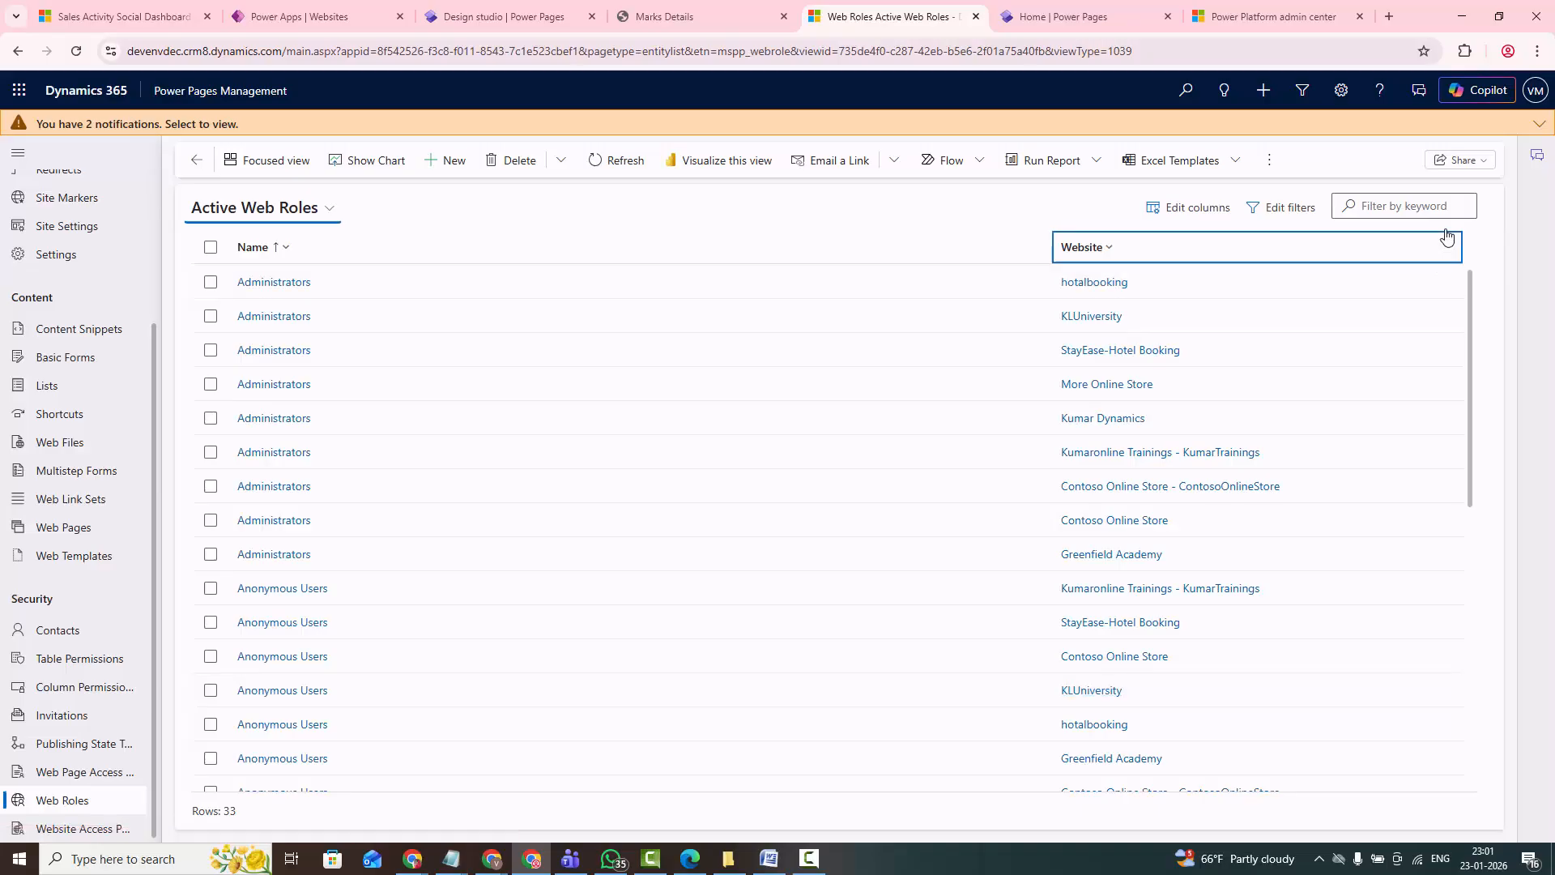
pyautogui.click(1388, 208)
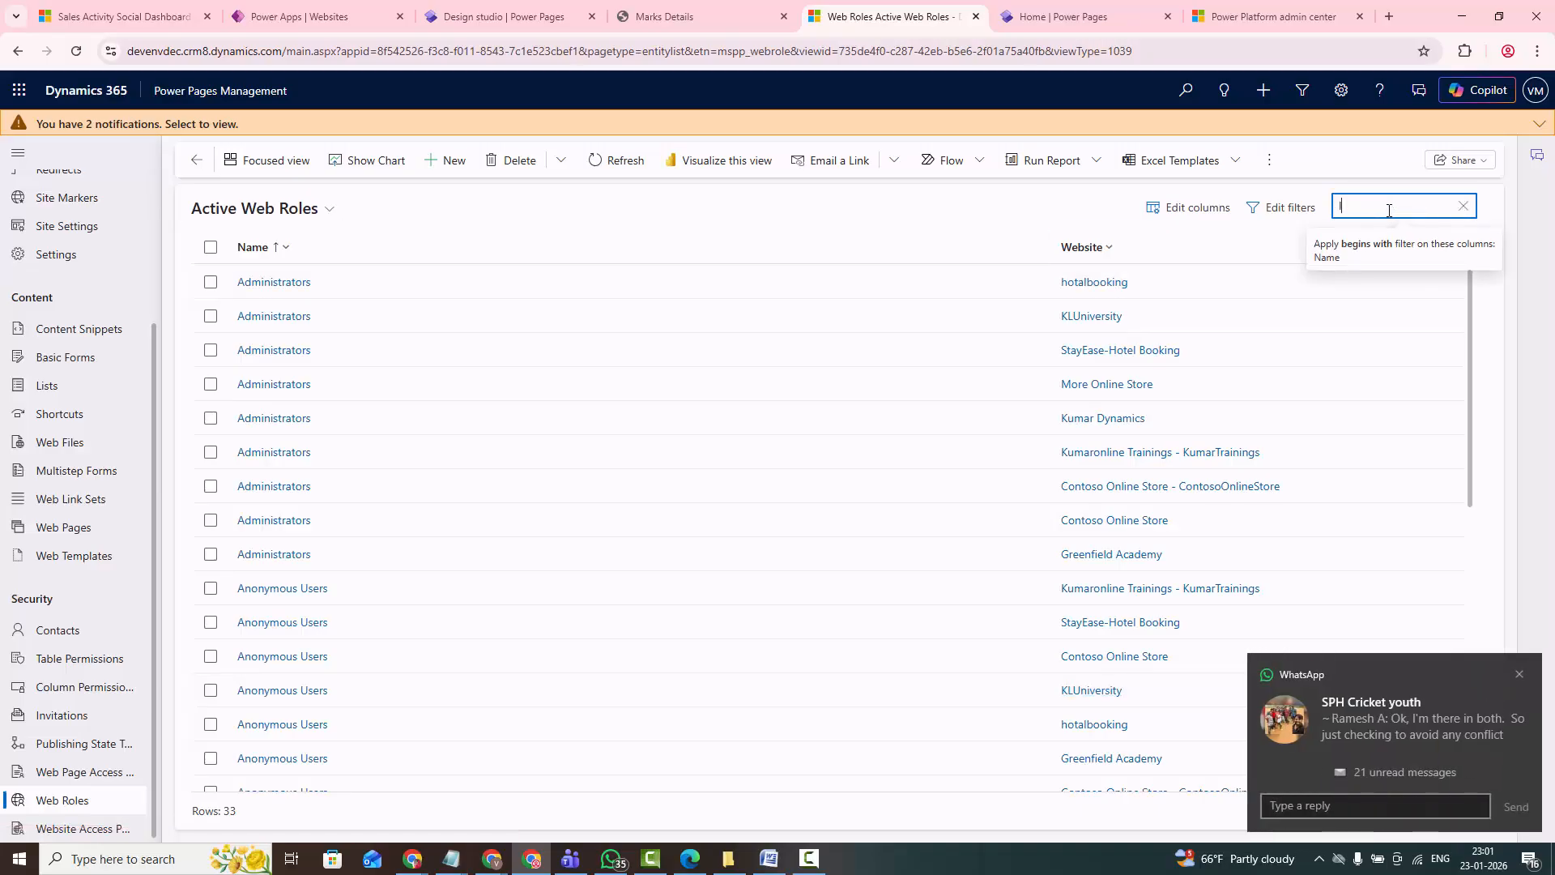
pyautogui.write('klu')
pyautogui.press('Return')
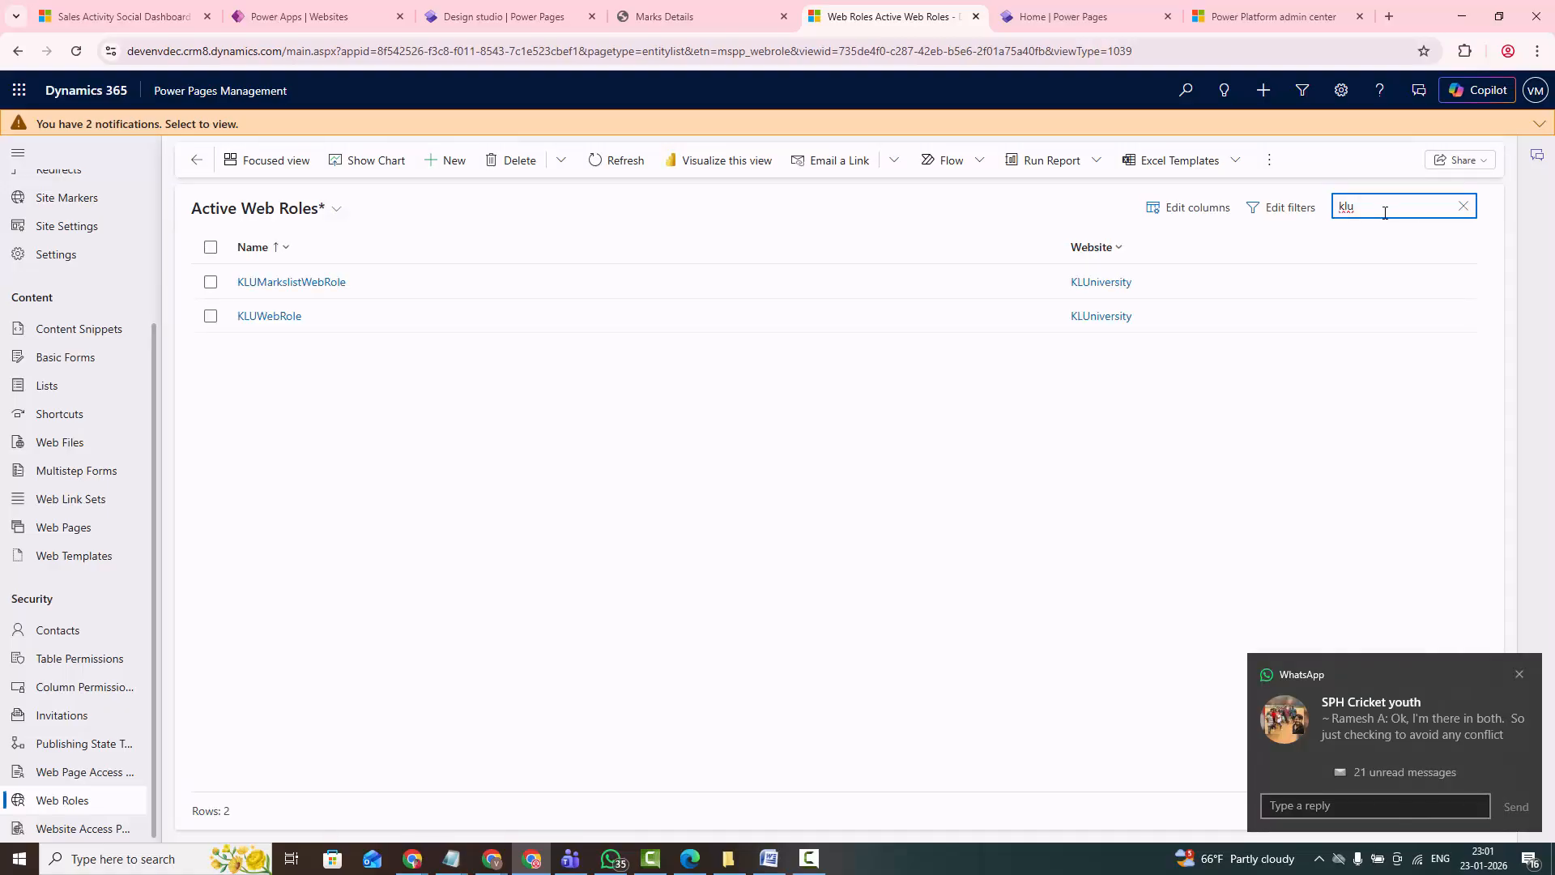
pyautogui.click(210, 282)
pyautogui.click(523, 166)
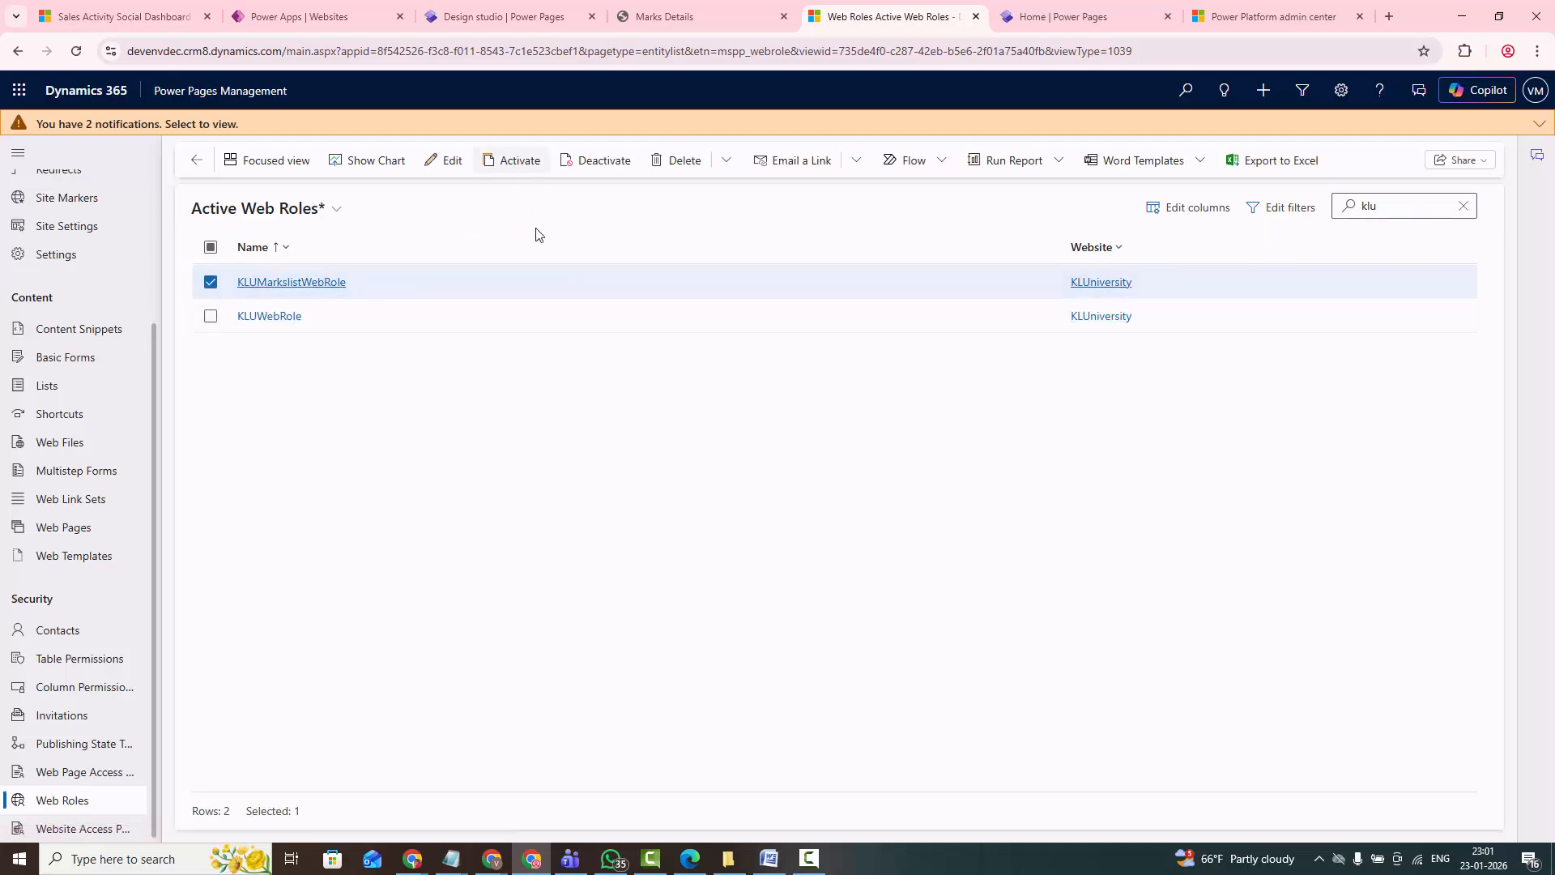
pyautogui.click(867, 526)
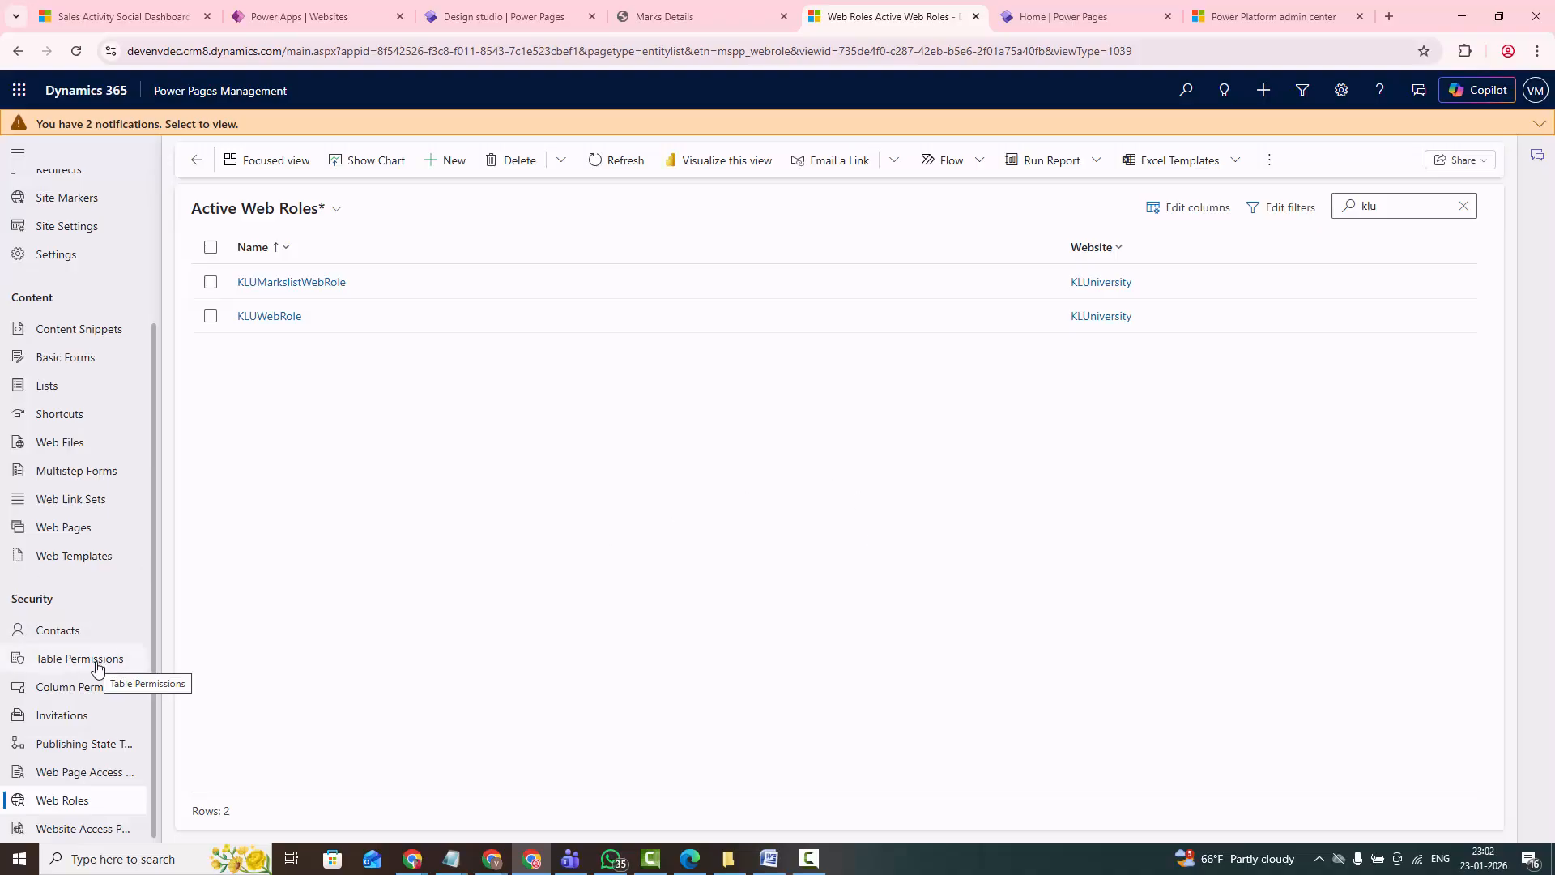
# - Start a new table permission and name it MarkslistKLU_Table
pyautogui.click(95, 666)
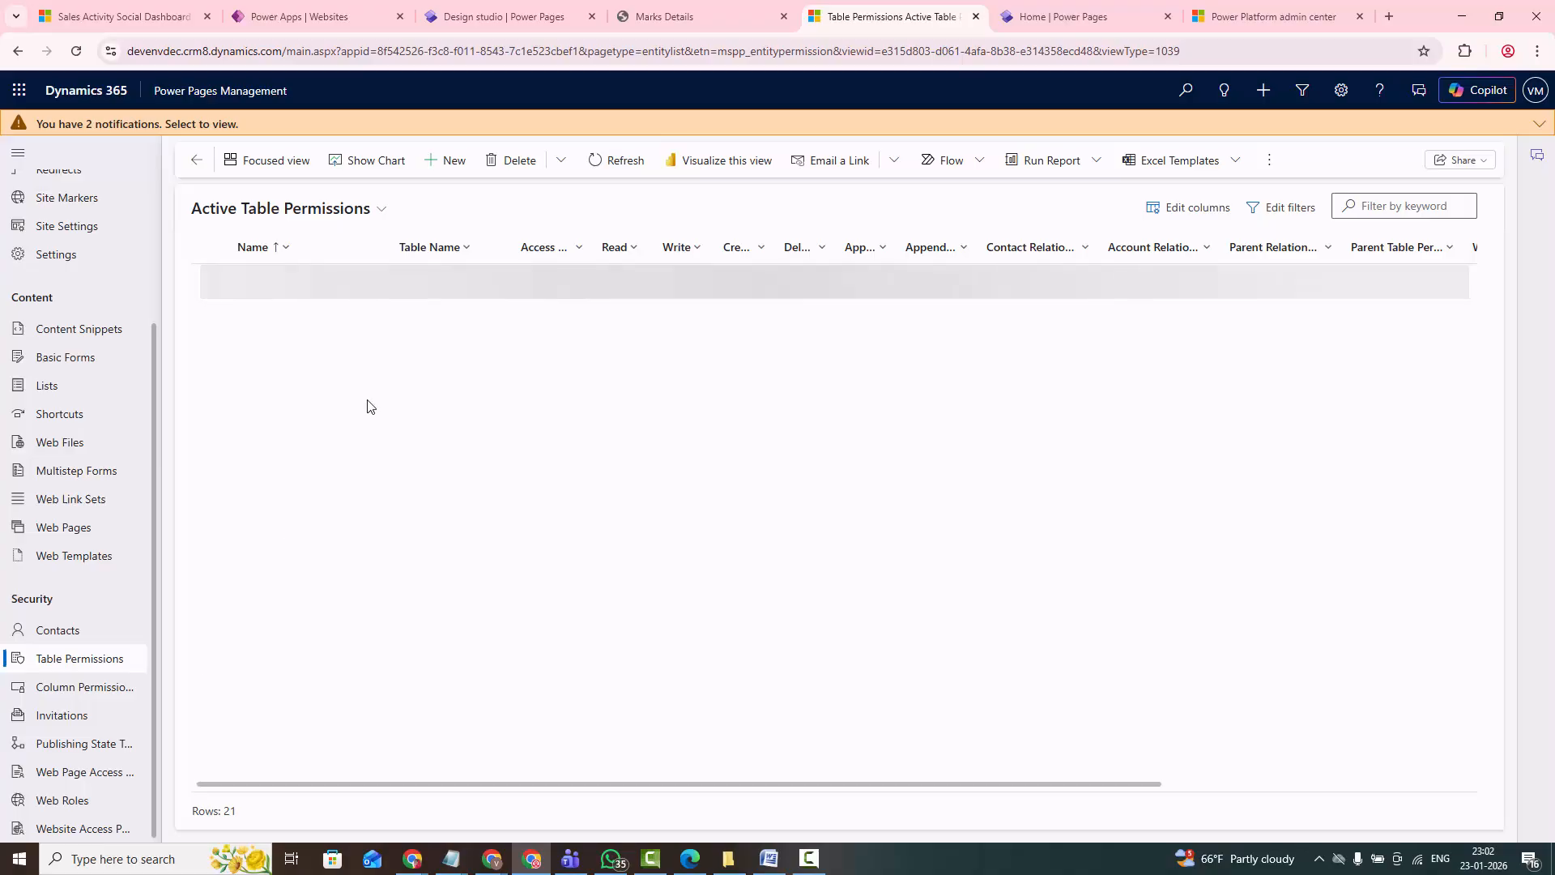
pyautogui.click(445, 160)
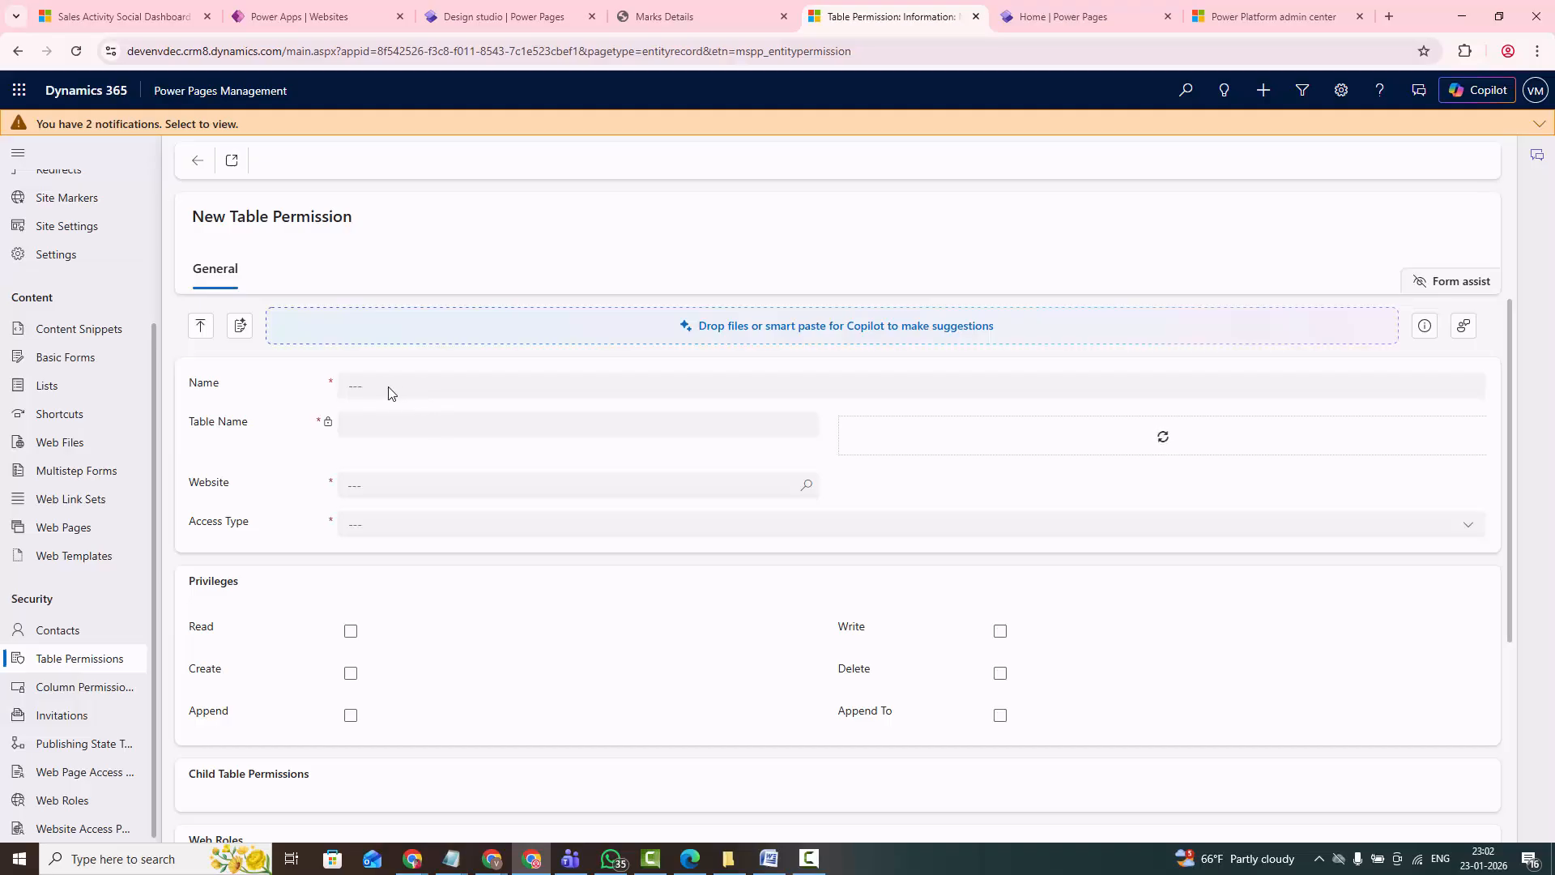
pyautogui.click(389, 396)
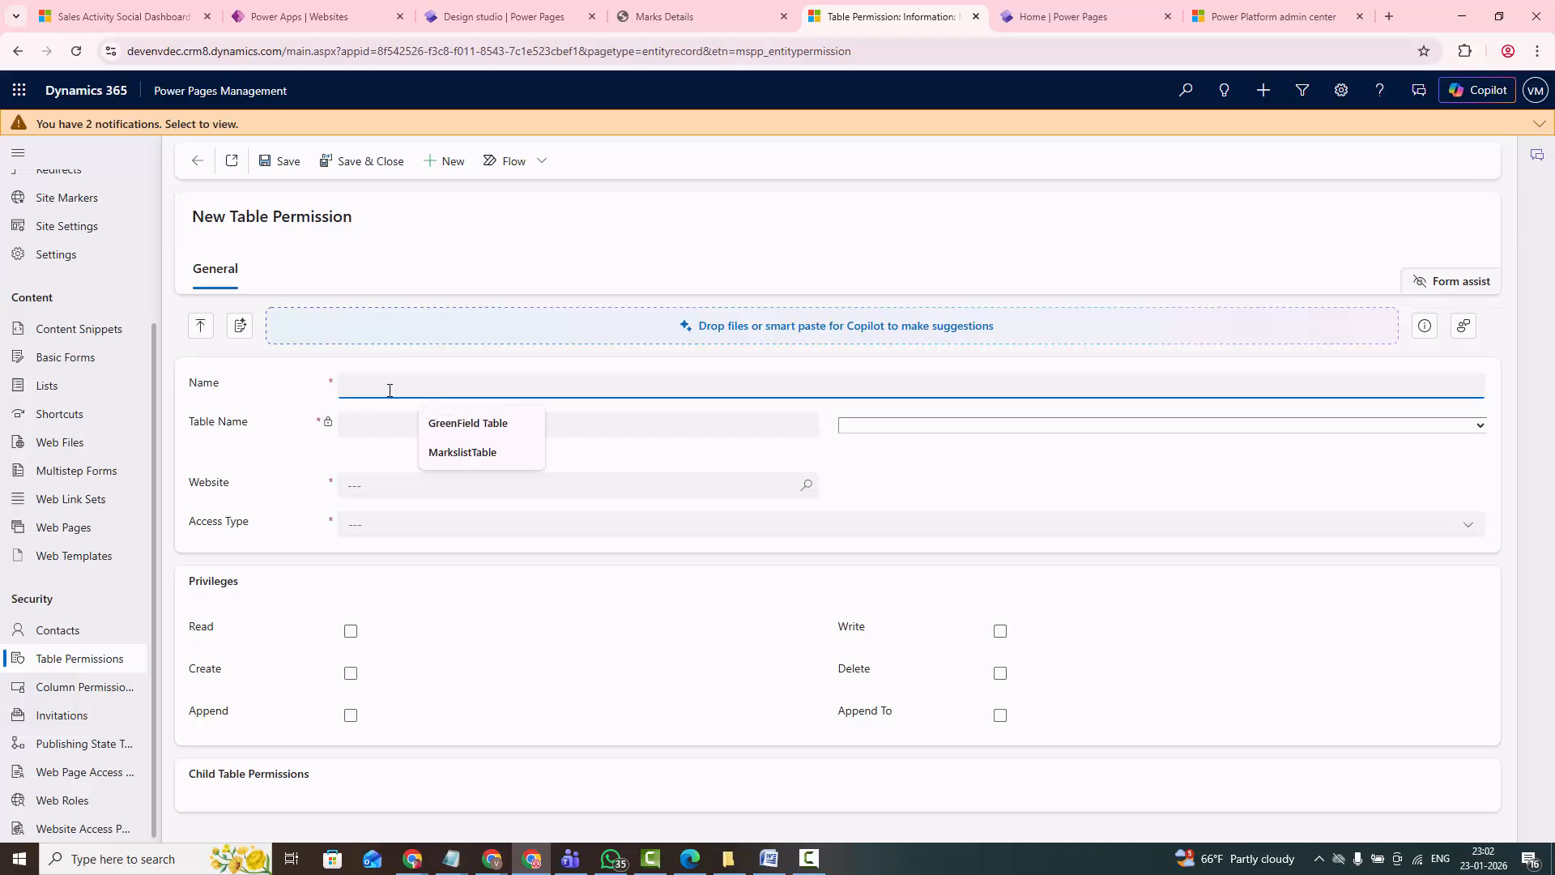
pyautogui.write('Markslist')
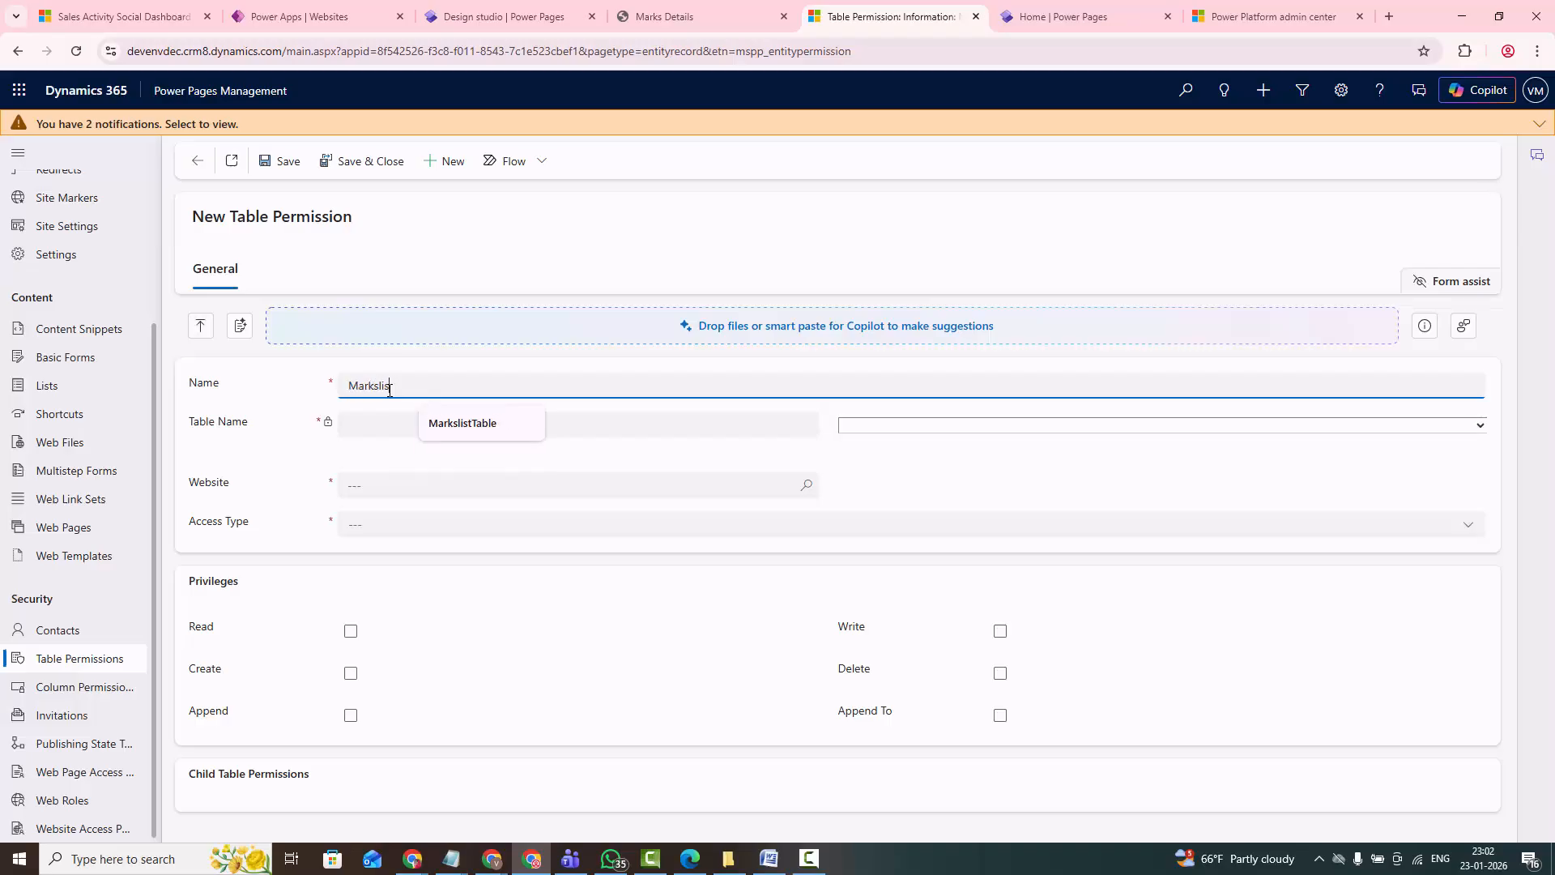
pyautogui.write('KLUW')
pyautogui.press('BackSpace')
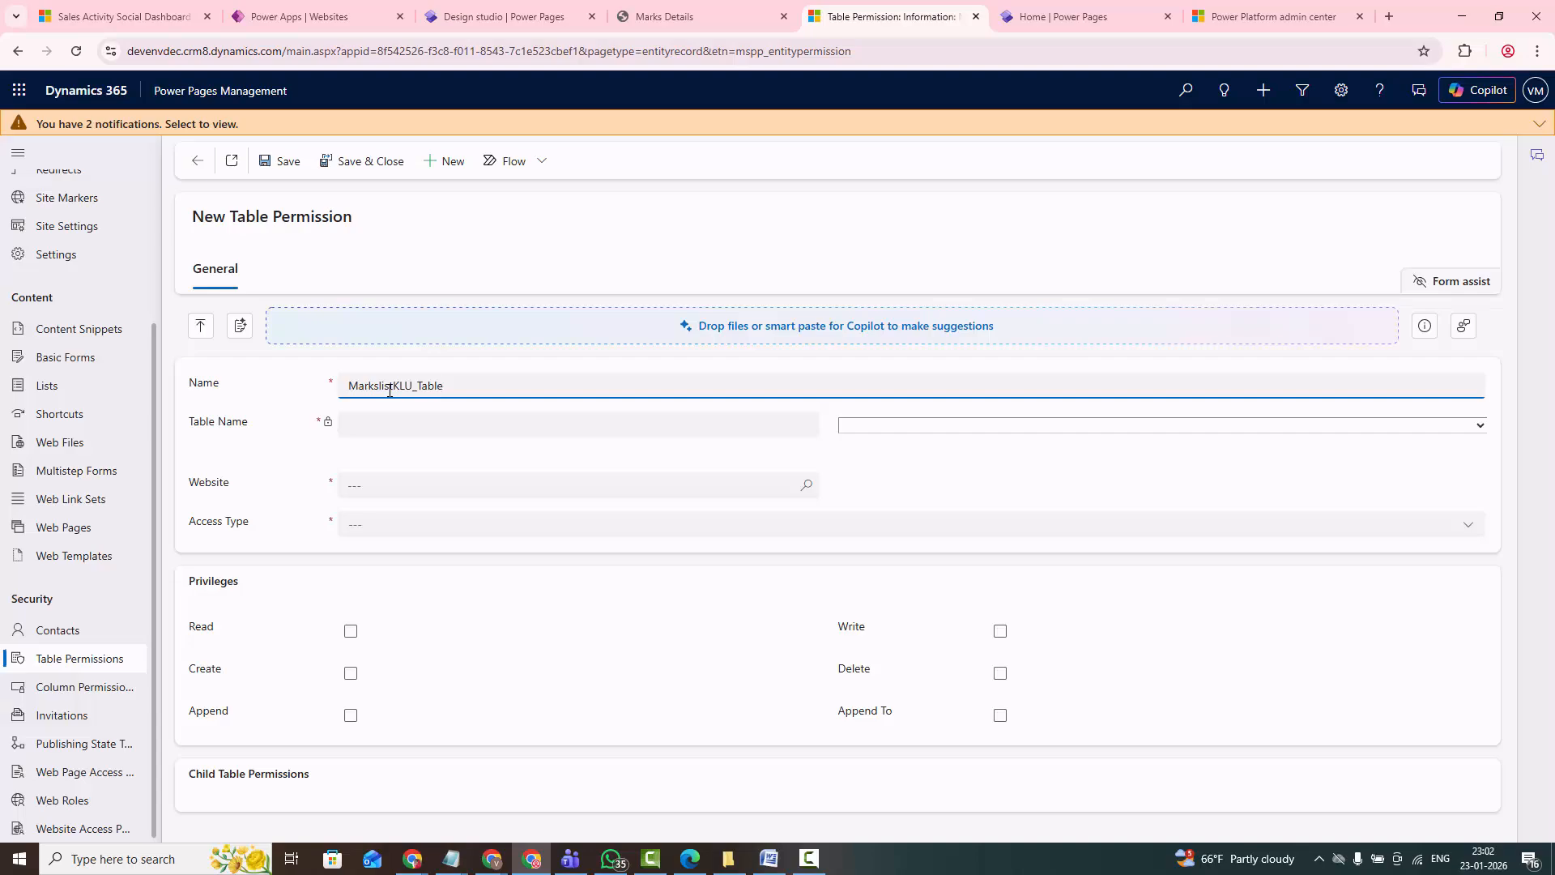
# - Set the table permission's table to Marks List (new_markslist)
pyautogui.click(375, 427)
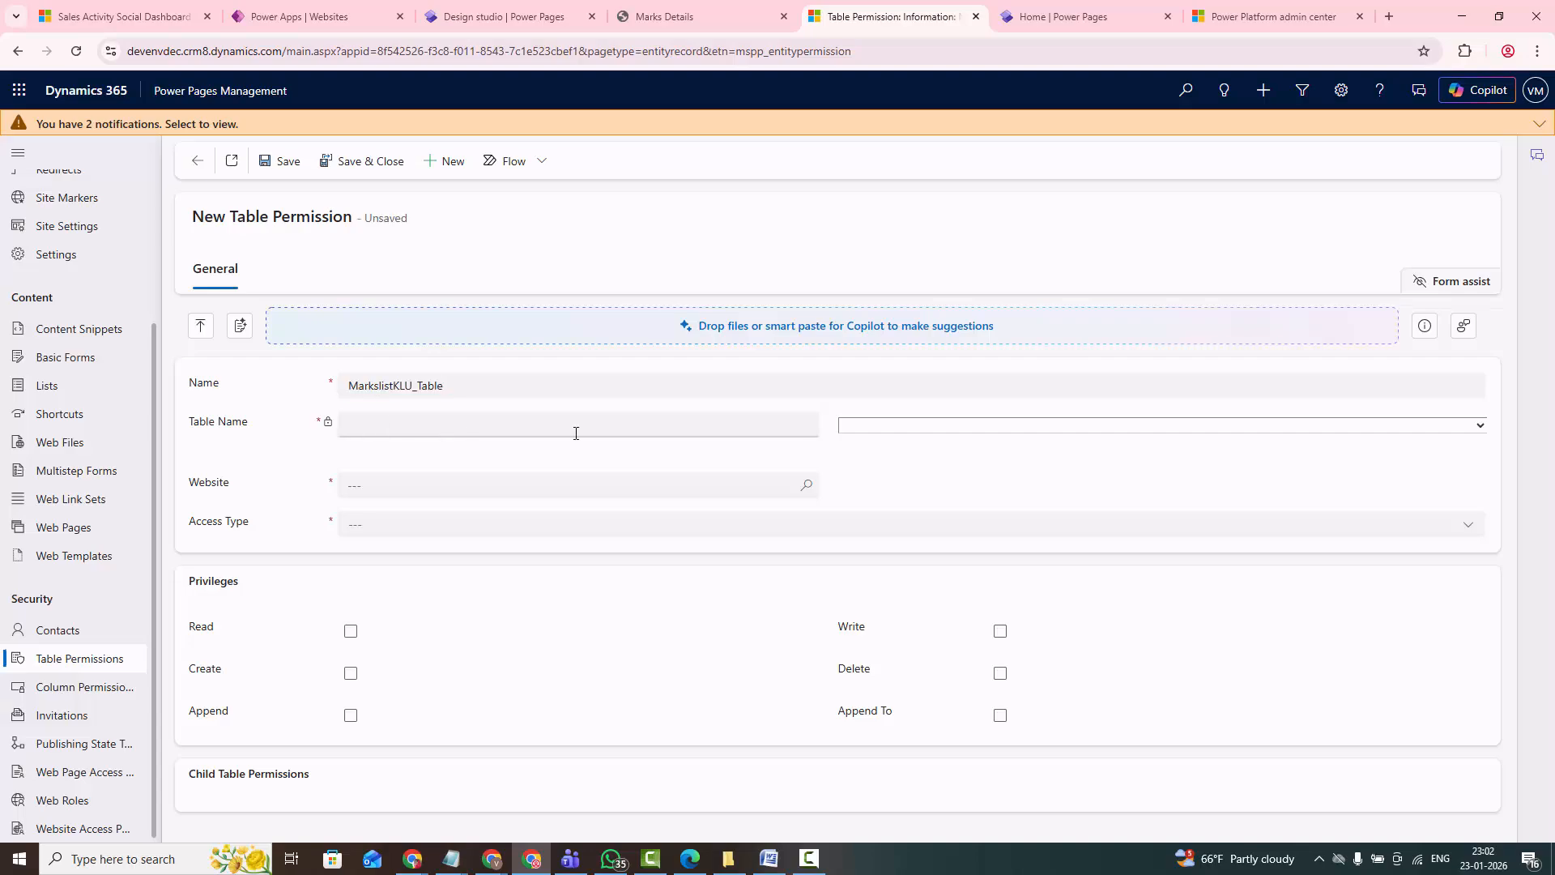
pyautogui.click(893, 431)
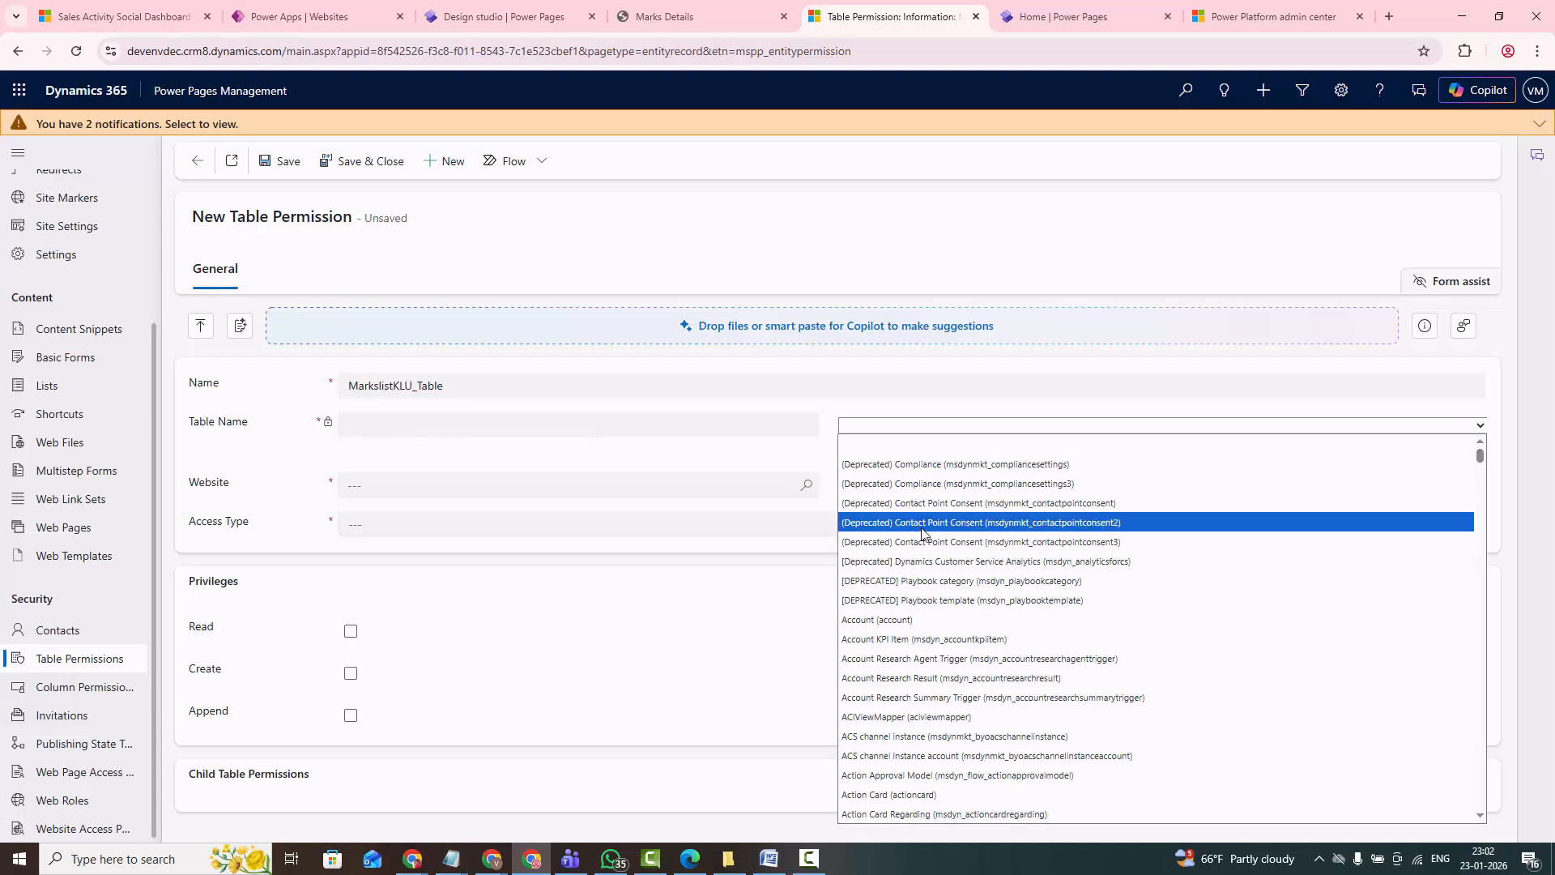
pyautogui.write('macroactiontemplate)')
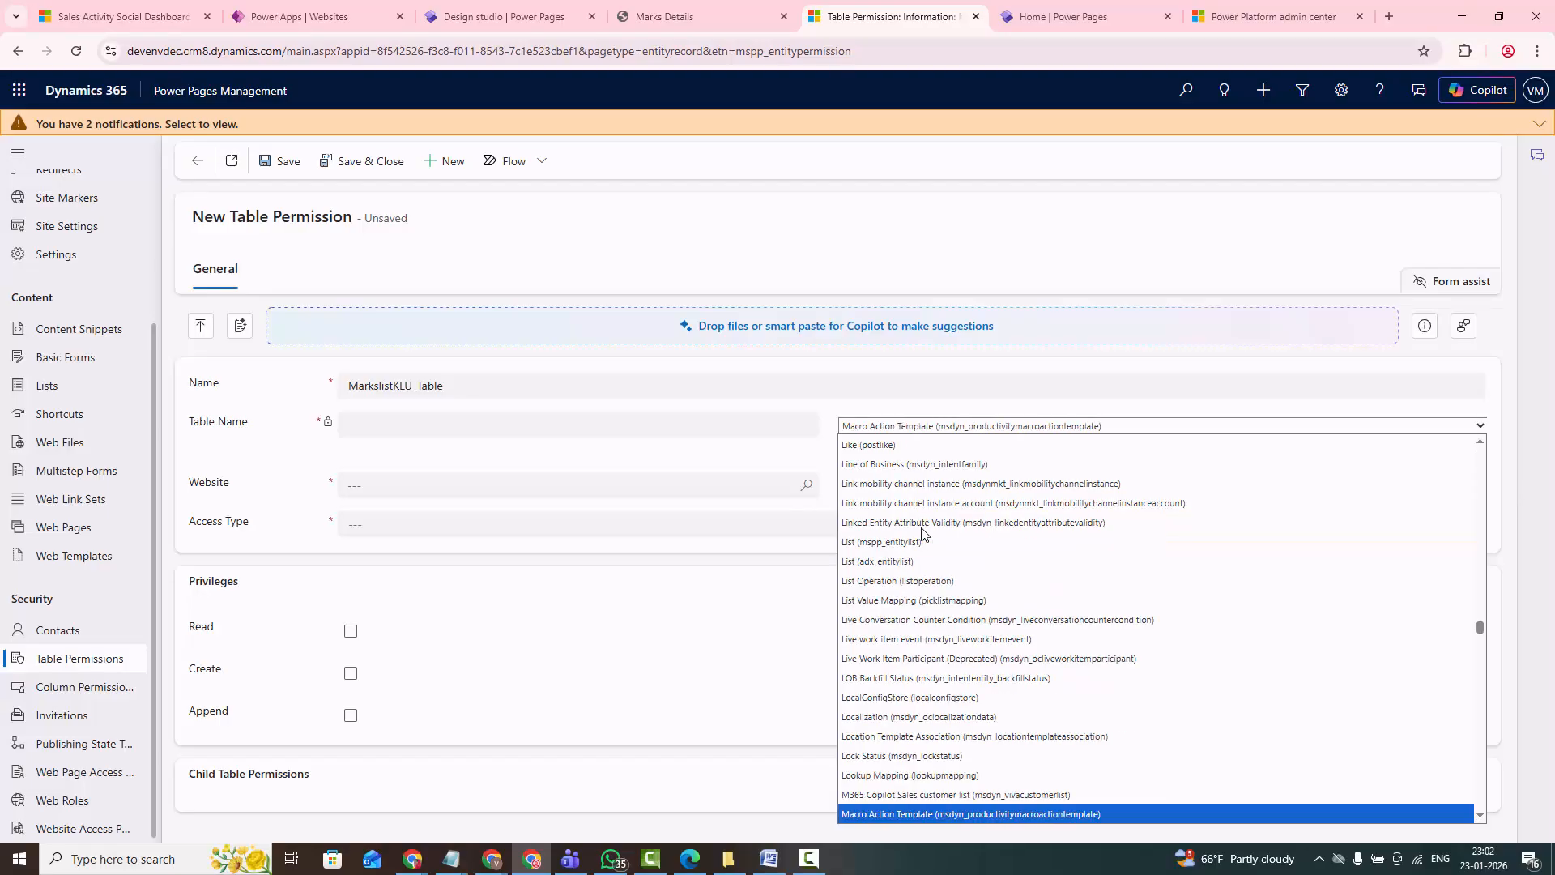
pyautogui.press('Down')
pyautogui.scroll(-6, 911, 676)
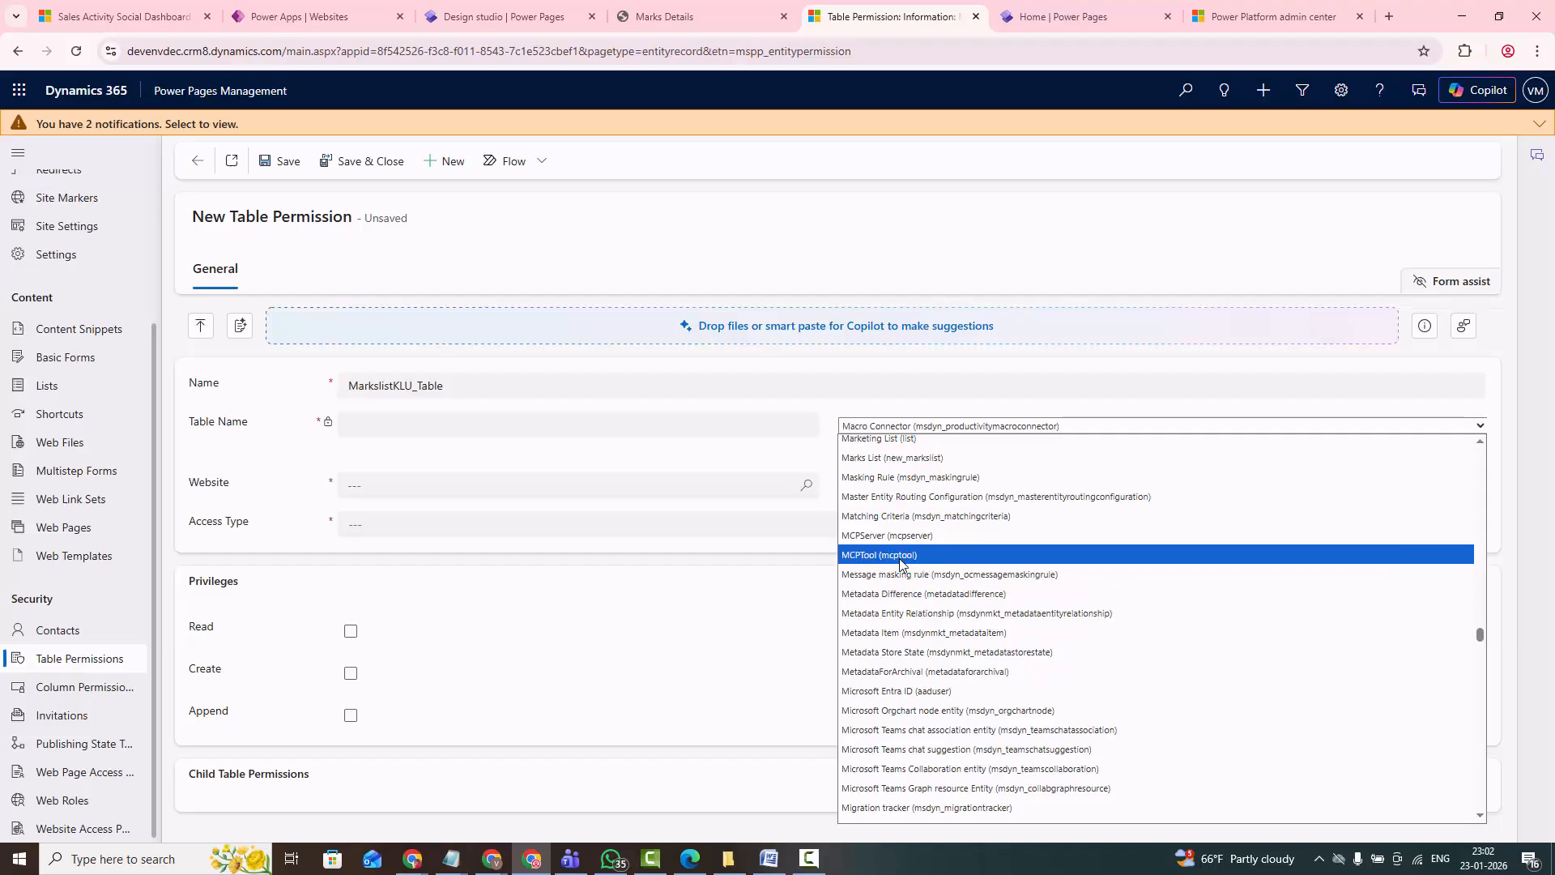
pyautogui.press('a')
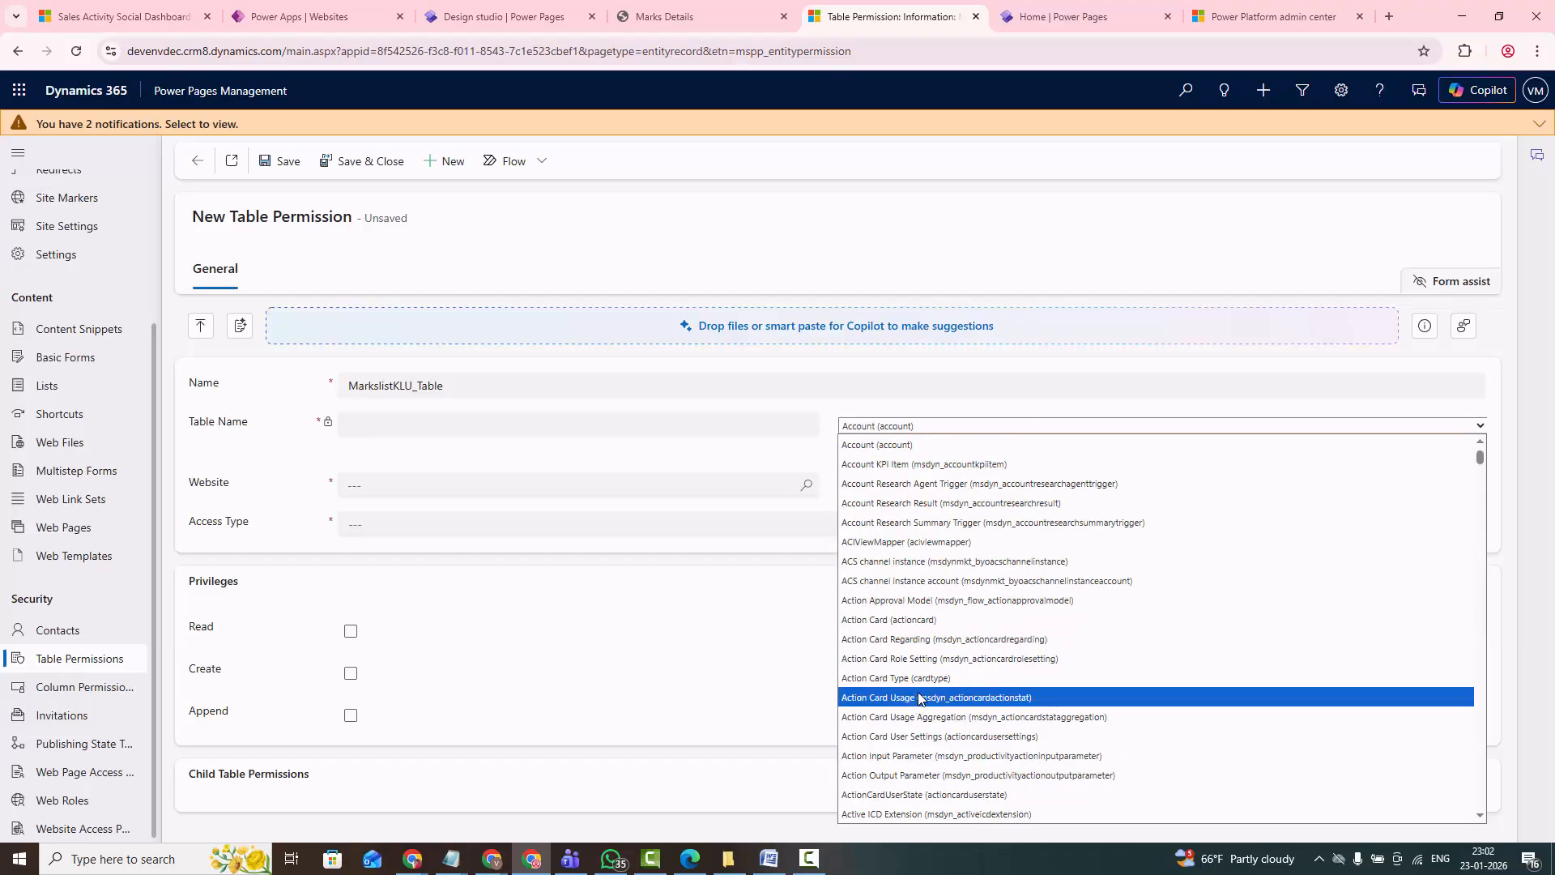
pyautogui.press('m')
pyautogui.press('a')
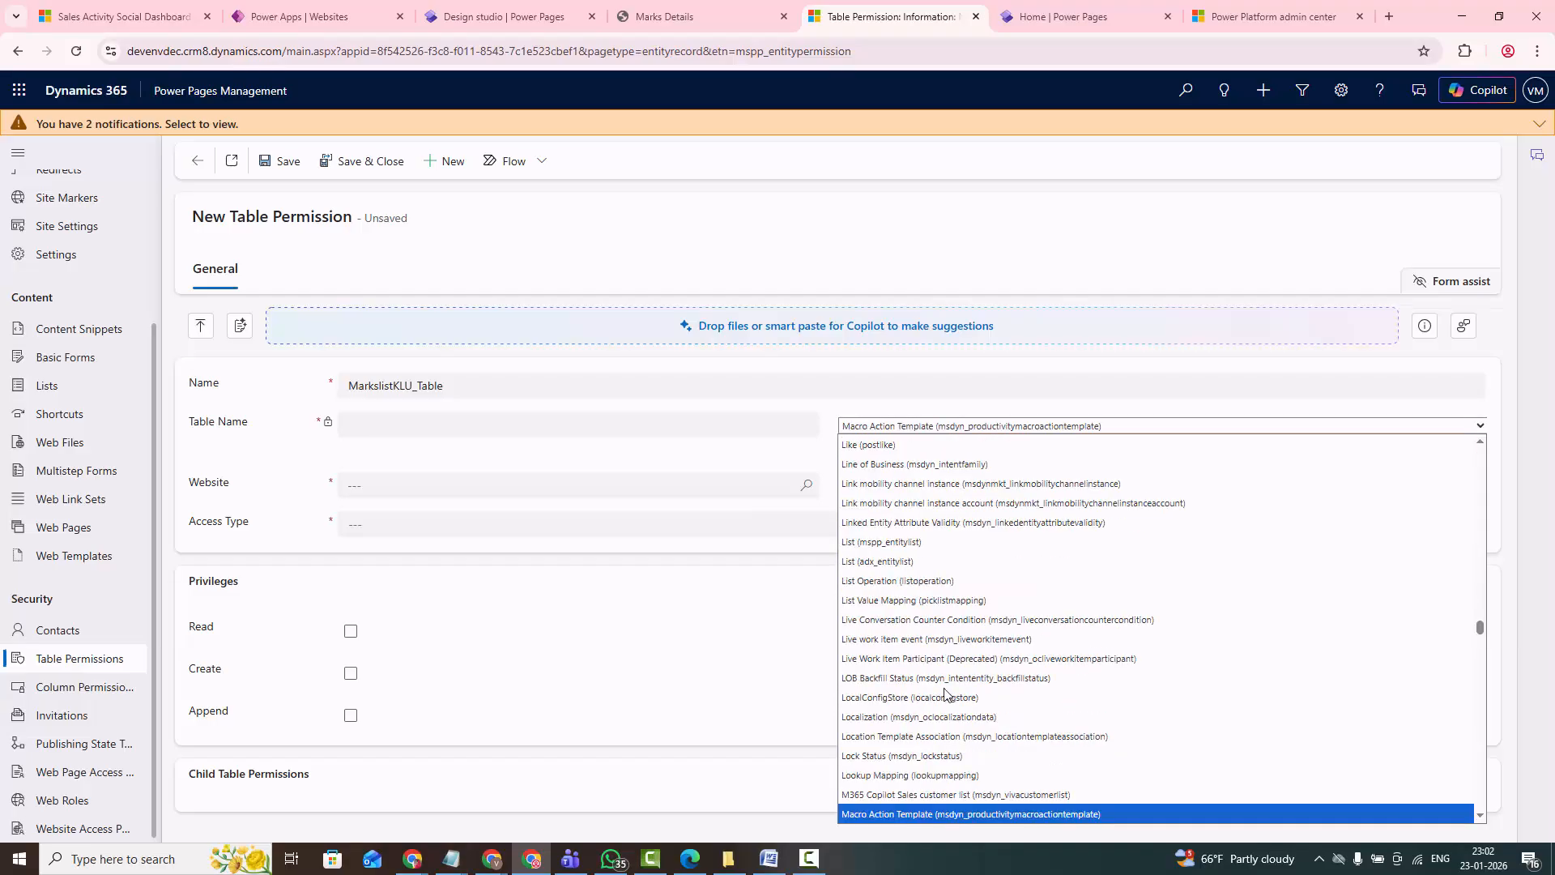
pyautogui.click(1482, 817)
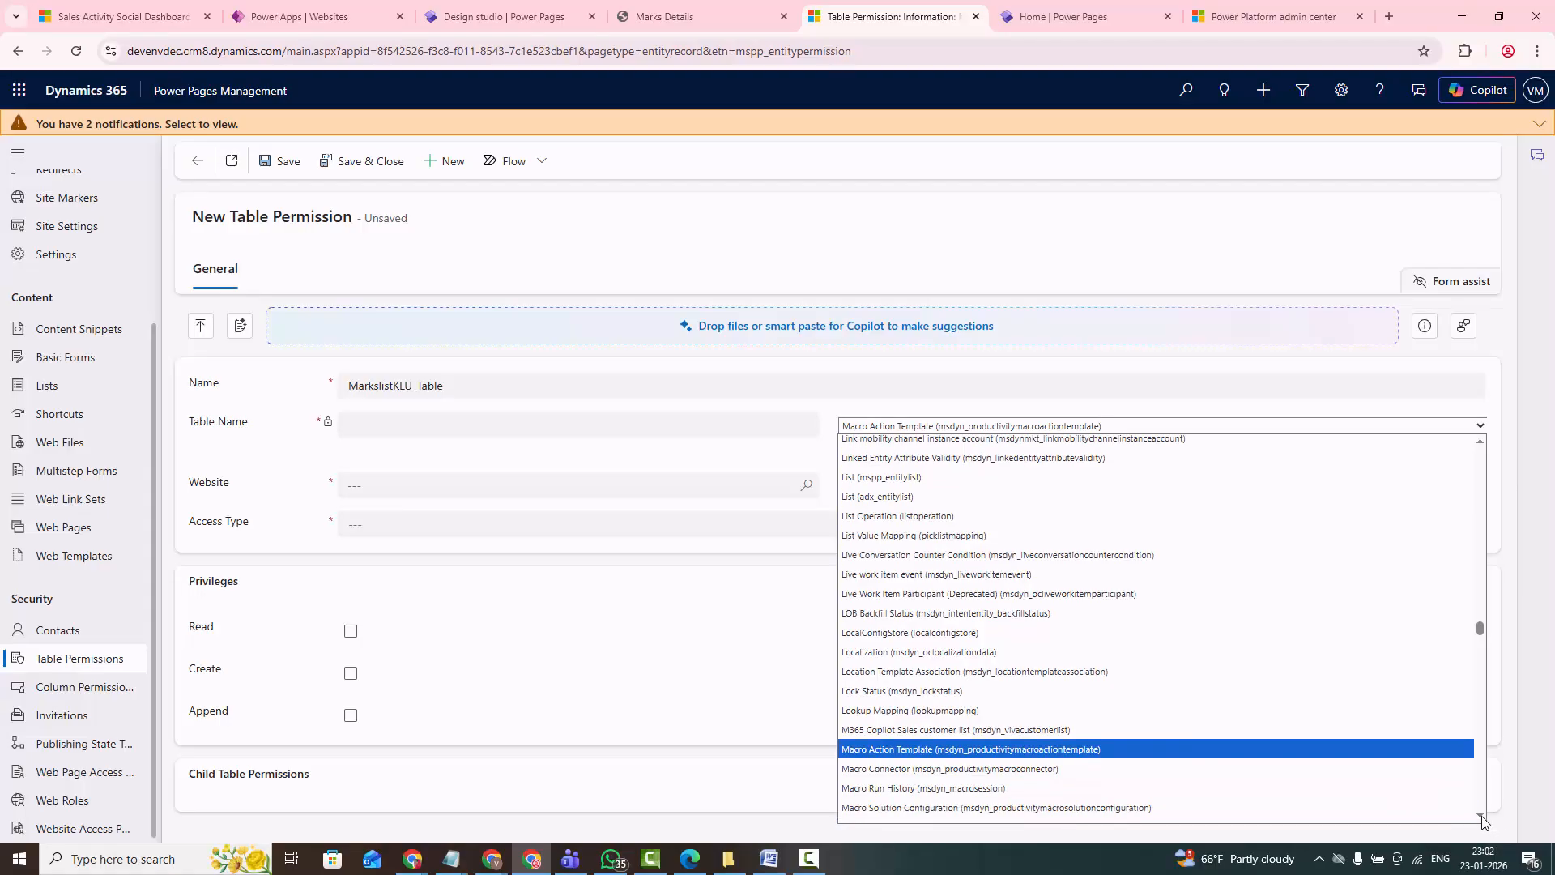
pyautogui.click(1481, 817)
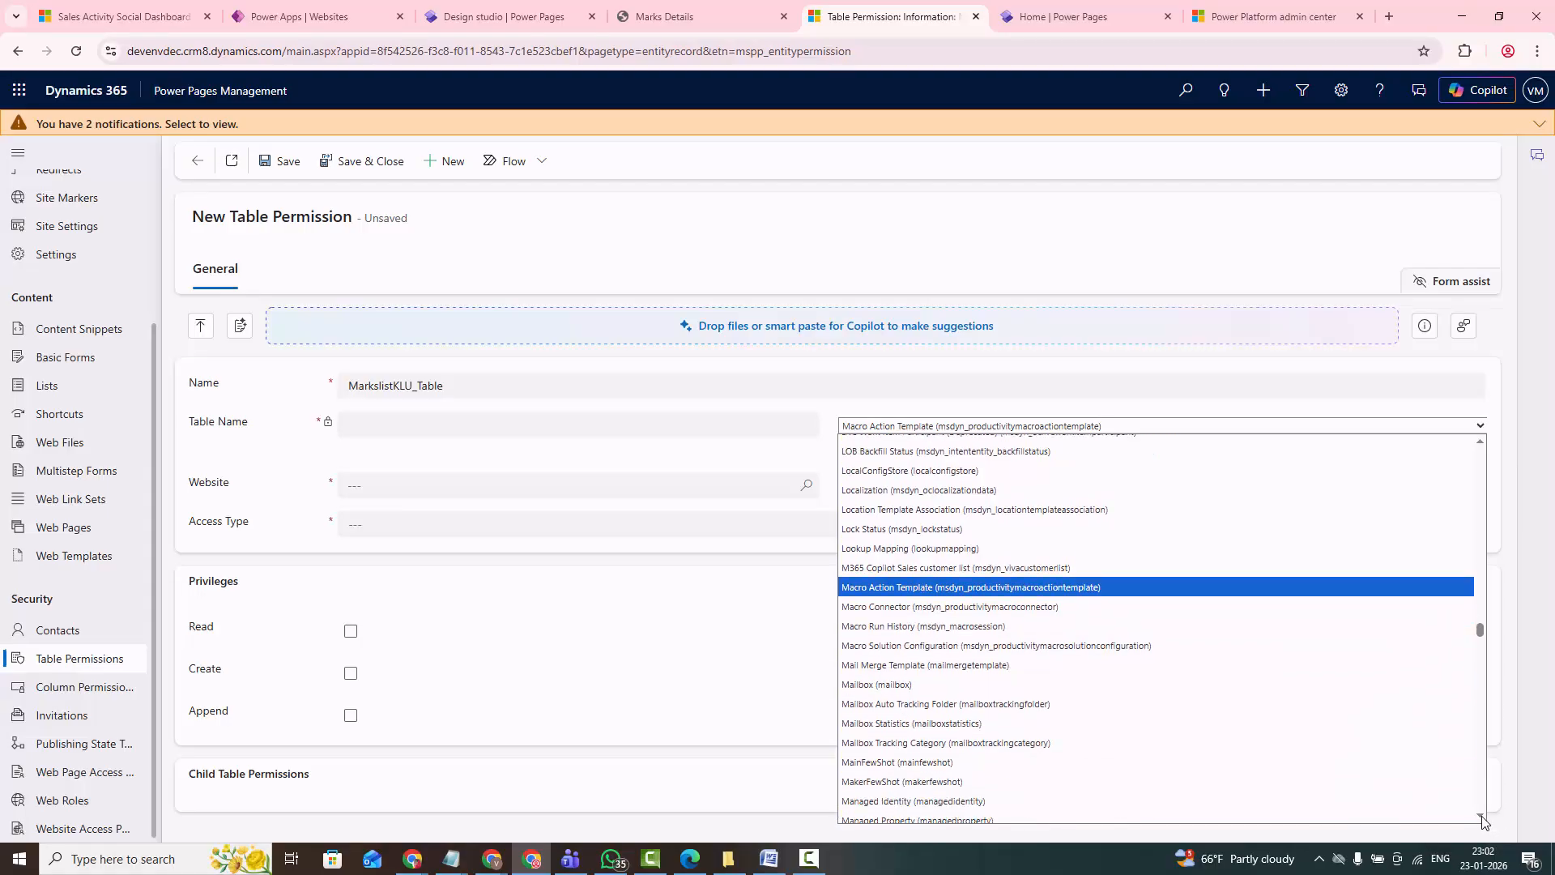
pyautogui.click(1481, 817)
pyautogui.click(1482, 816)
pyautogui.click(1481, 816)
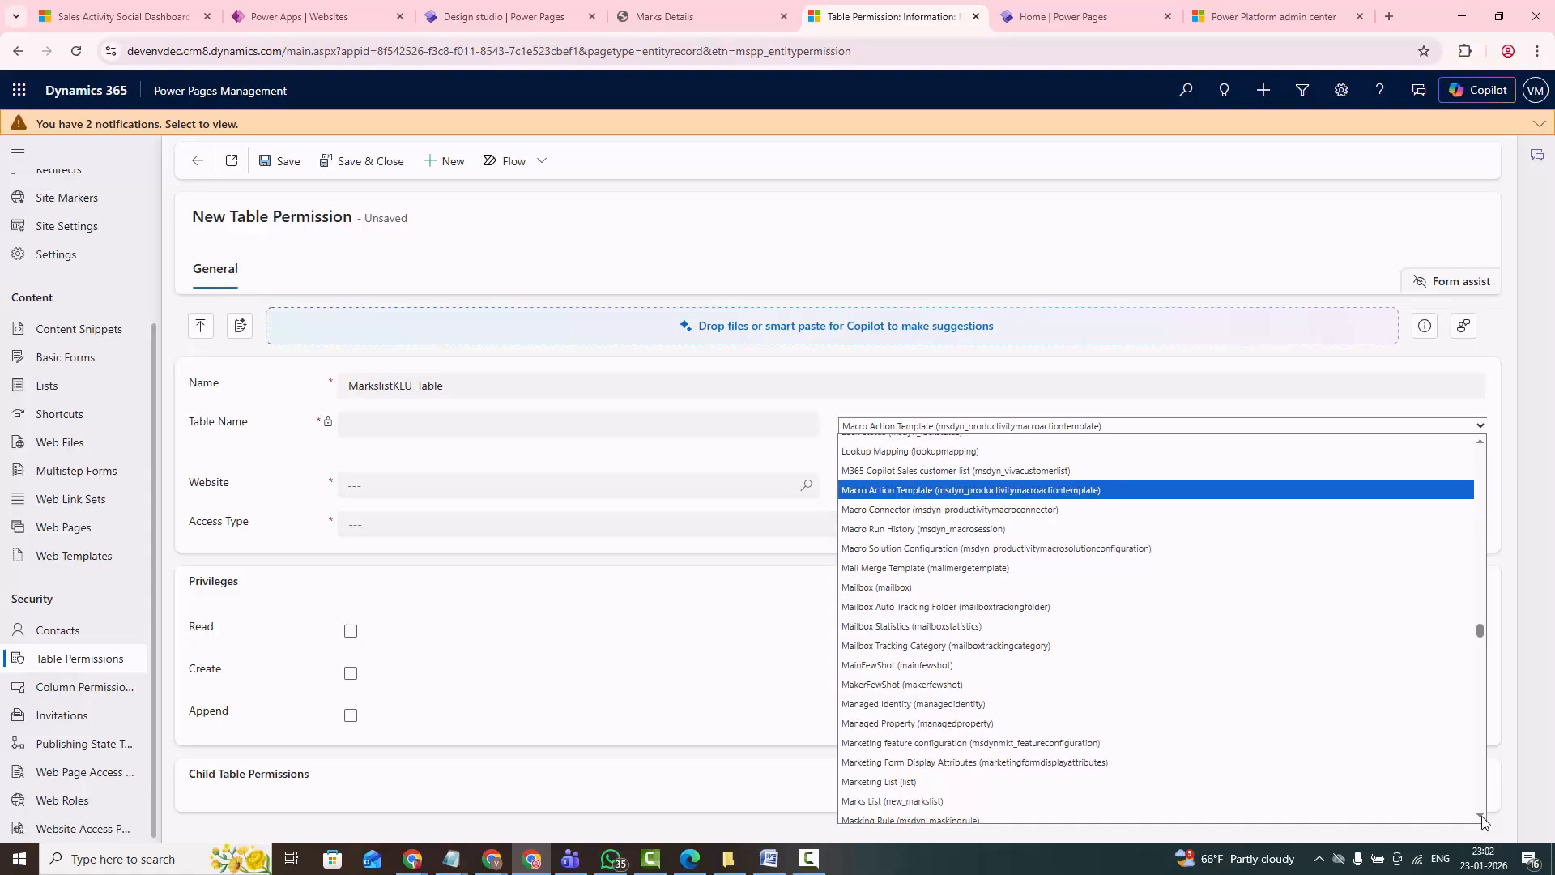
pyautogui.click(937, 796)
# - Assign the table permission to the KLUniversity website and set its access type to Global
pyautogui.click(374, 486)
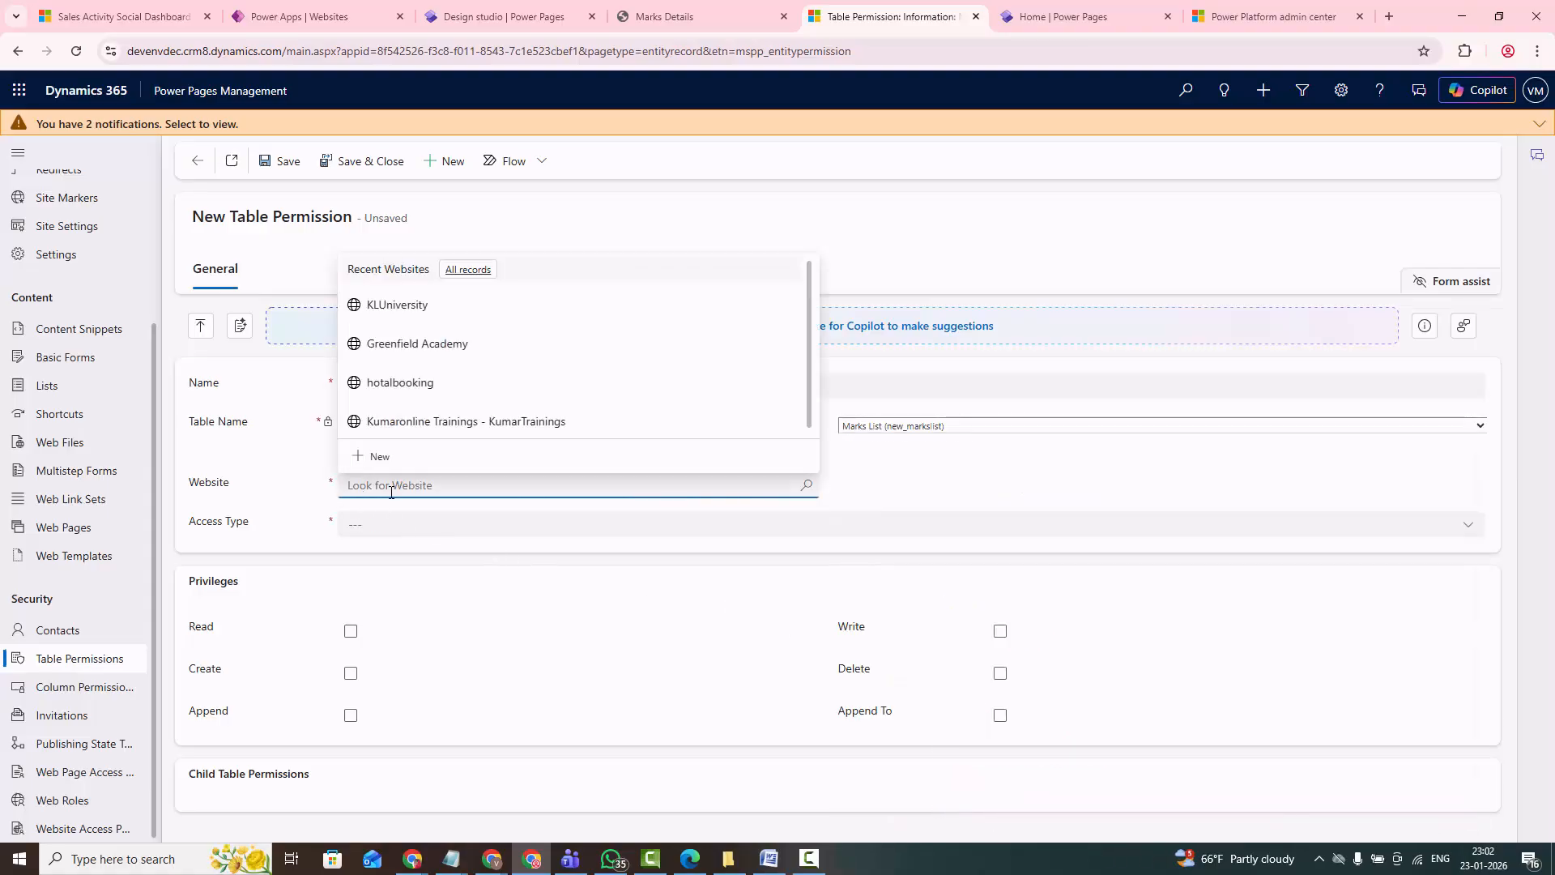
pyautogui.click(420, 306)
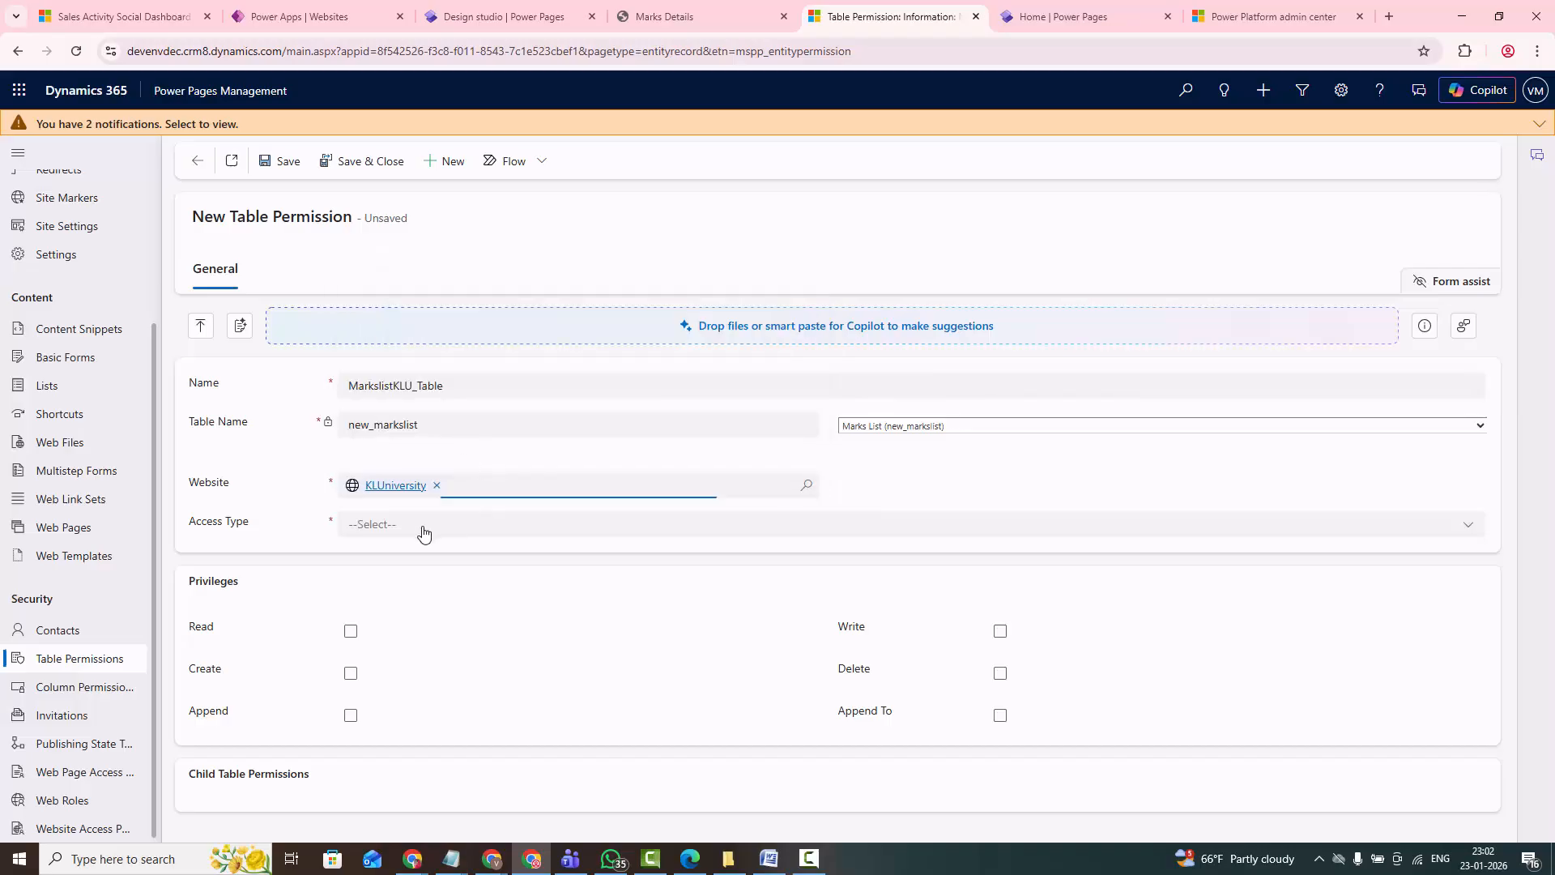
pyautogui.click(424, 527)
pyautogui.click(398, 583)
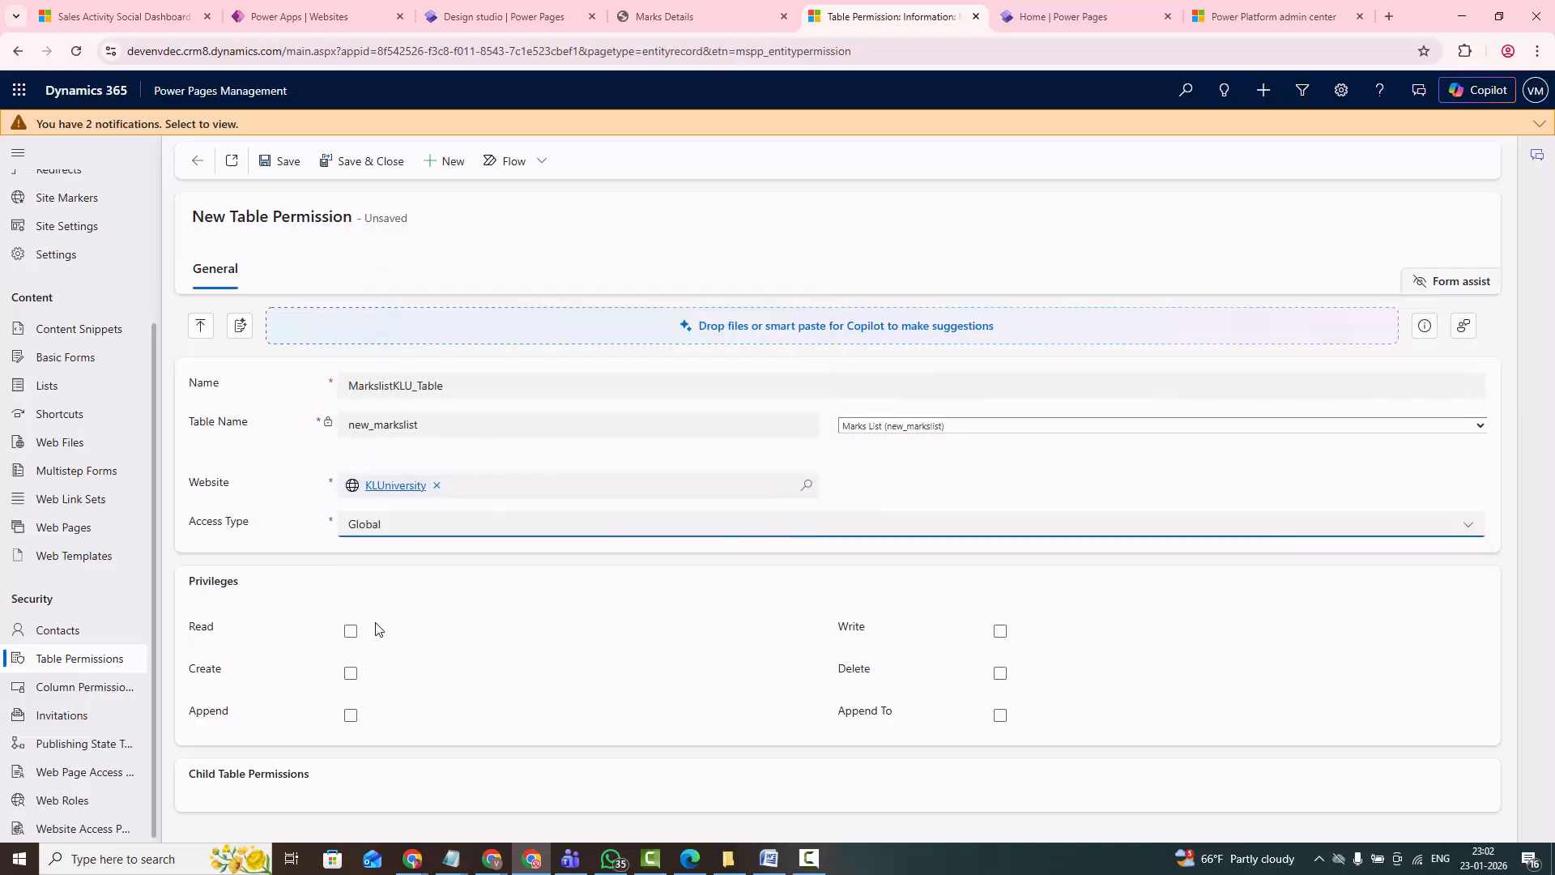
# - Grant the Read, Create and Write privileges on the table permission and save the record
pyautogui.click(351, 631)
pyautogui.click(351, 674)
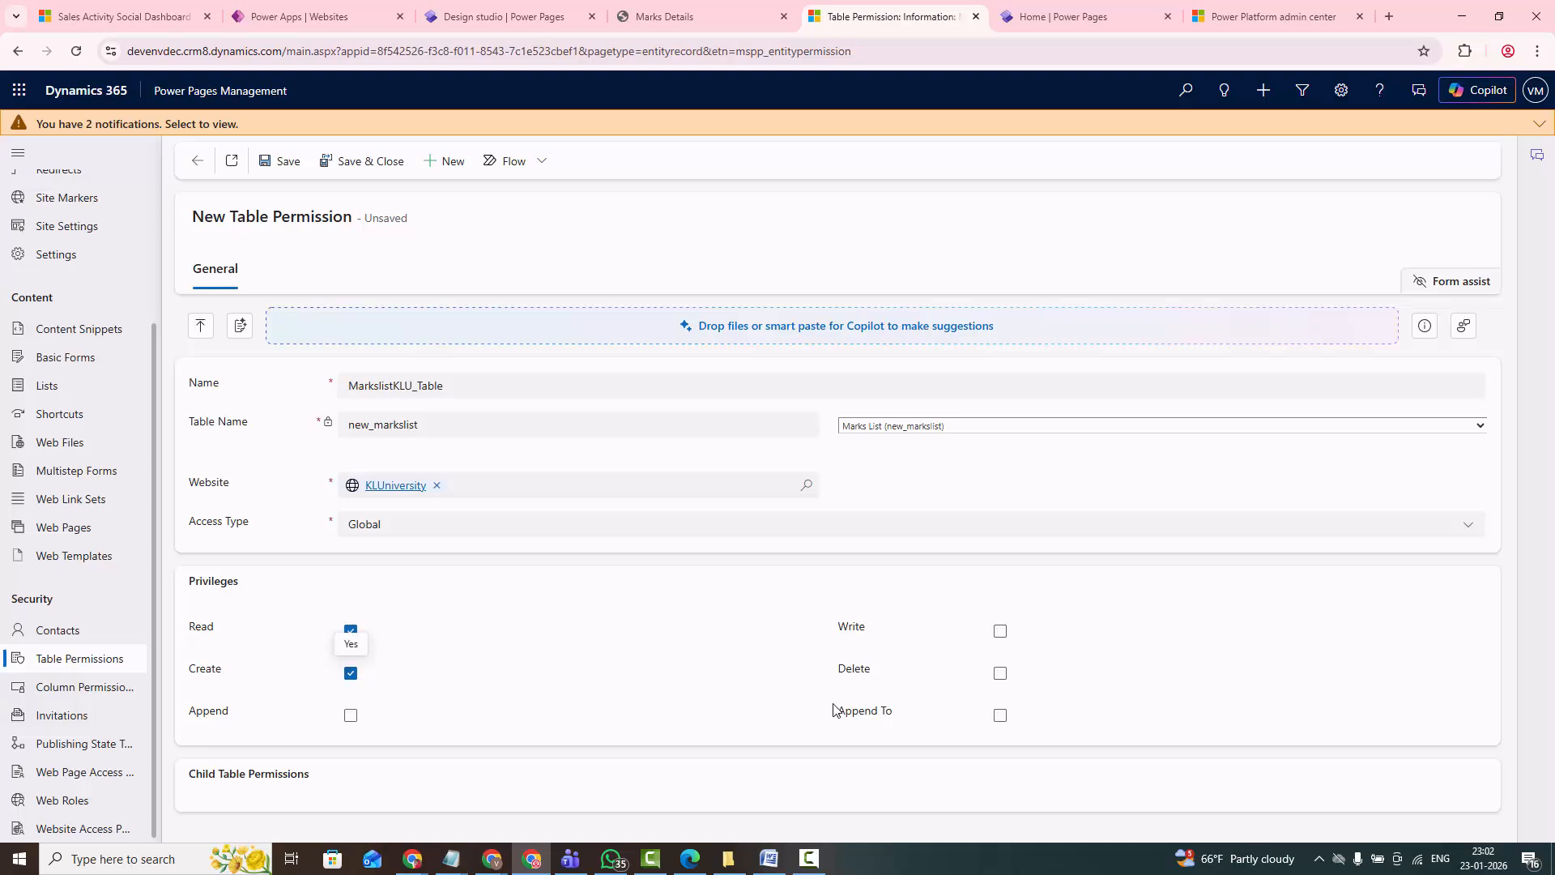
pyautogui.click(1001, 631)
pyautogui.click(281, 162)
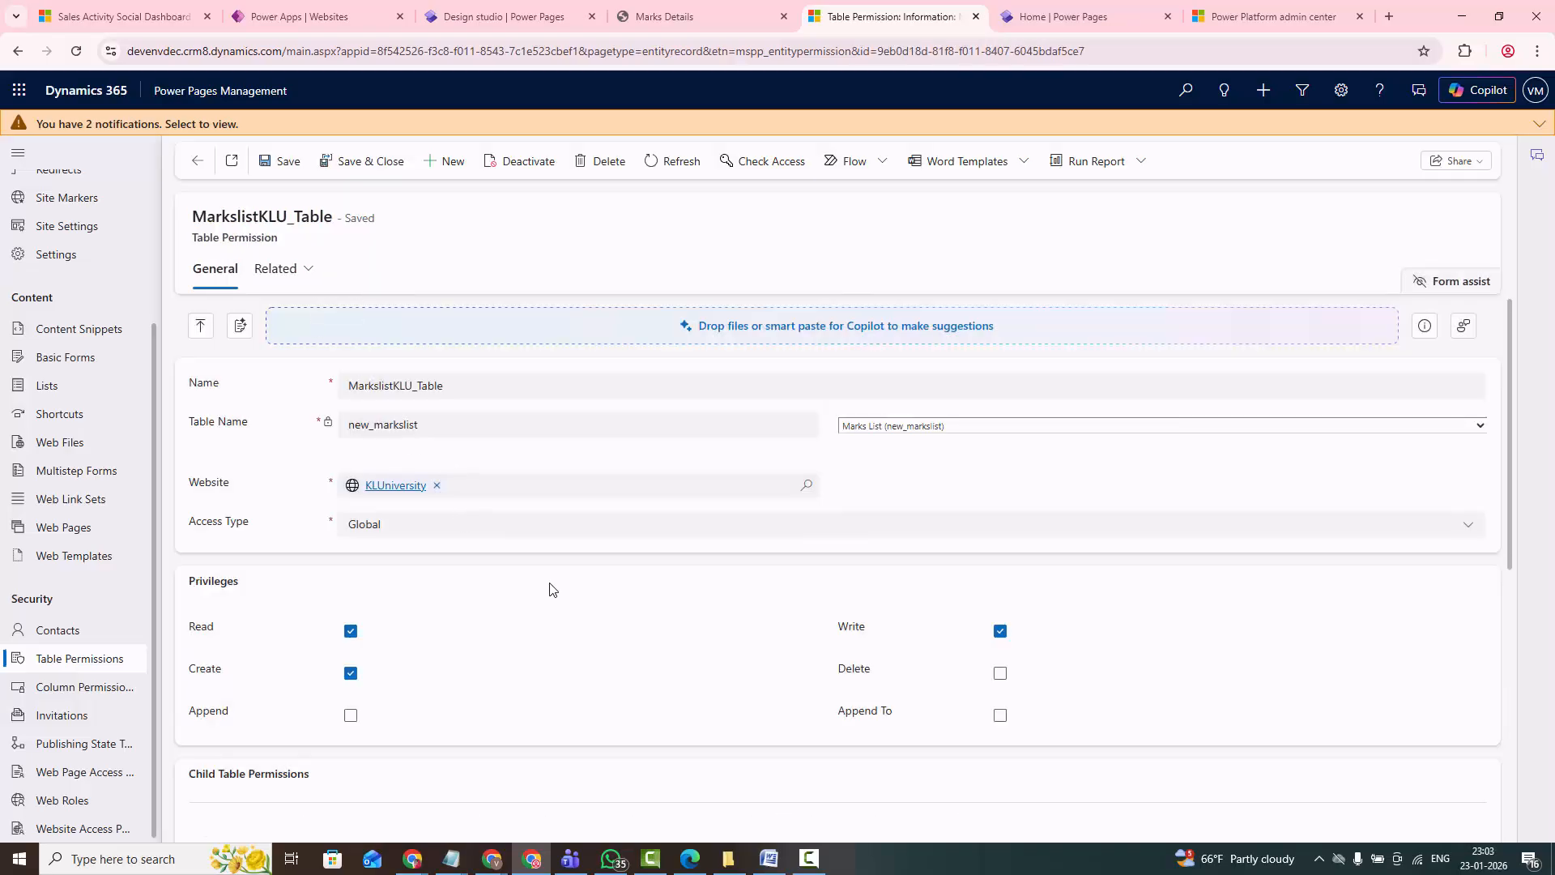
# - Add the existing web role KLUMarkslistWebRole to the table permission, then save and close the record
pyautogui.scroll(-5, 549, 589)
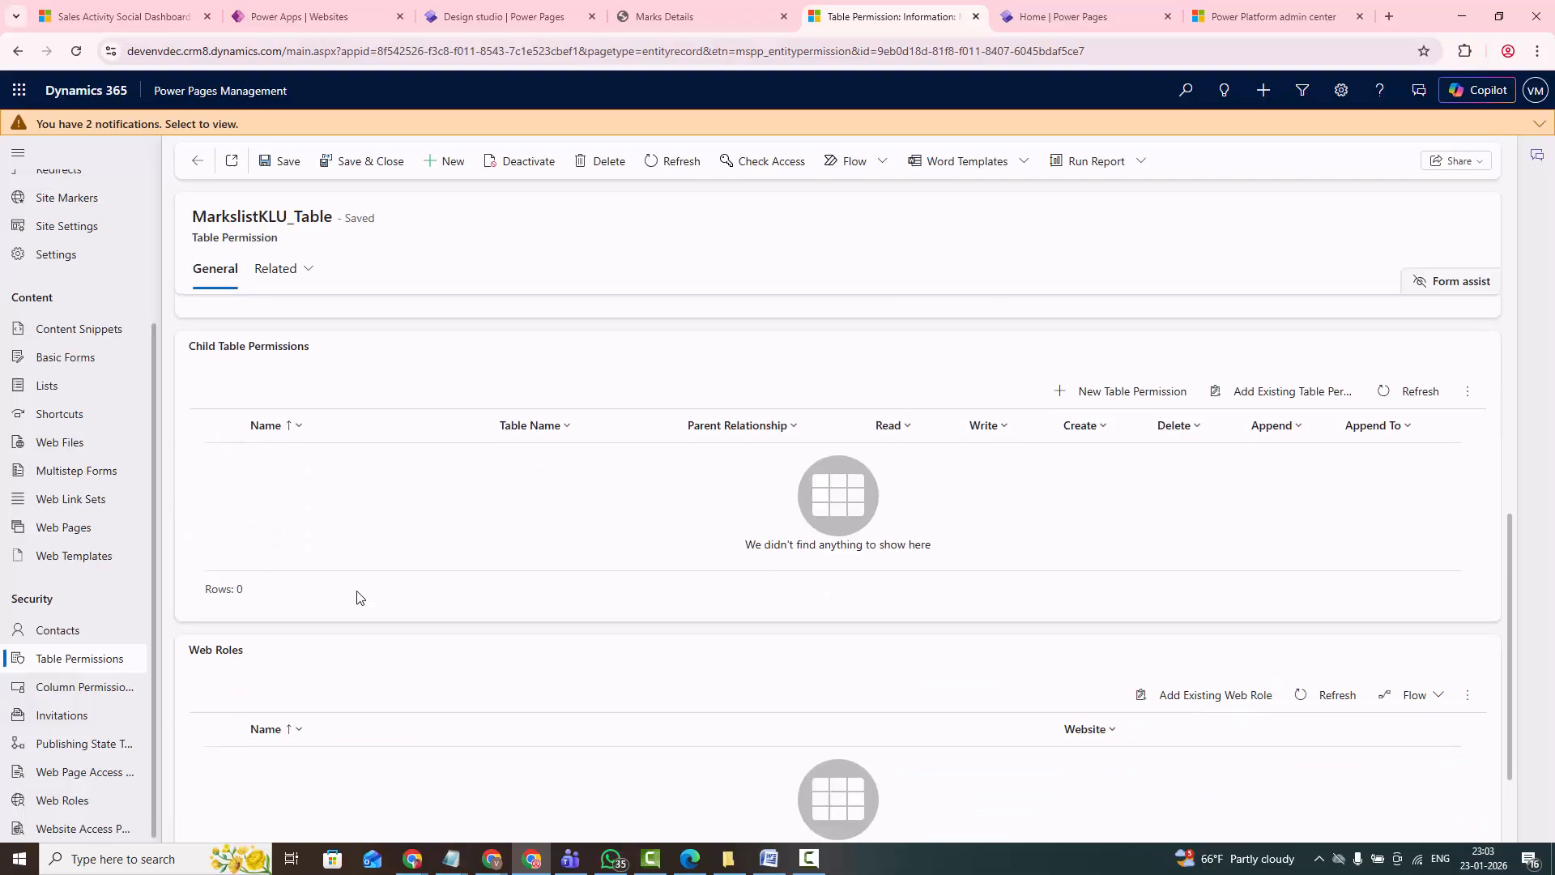
pyautogui.scroll(-2, 357, 597)
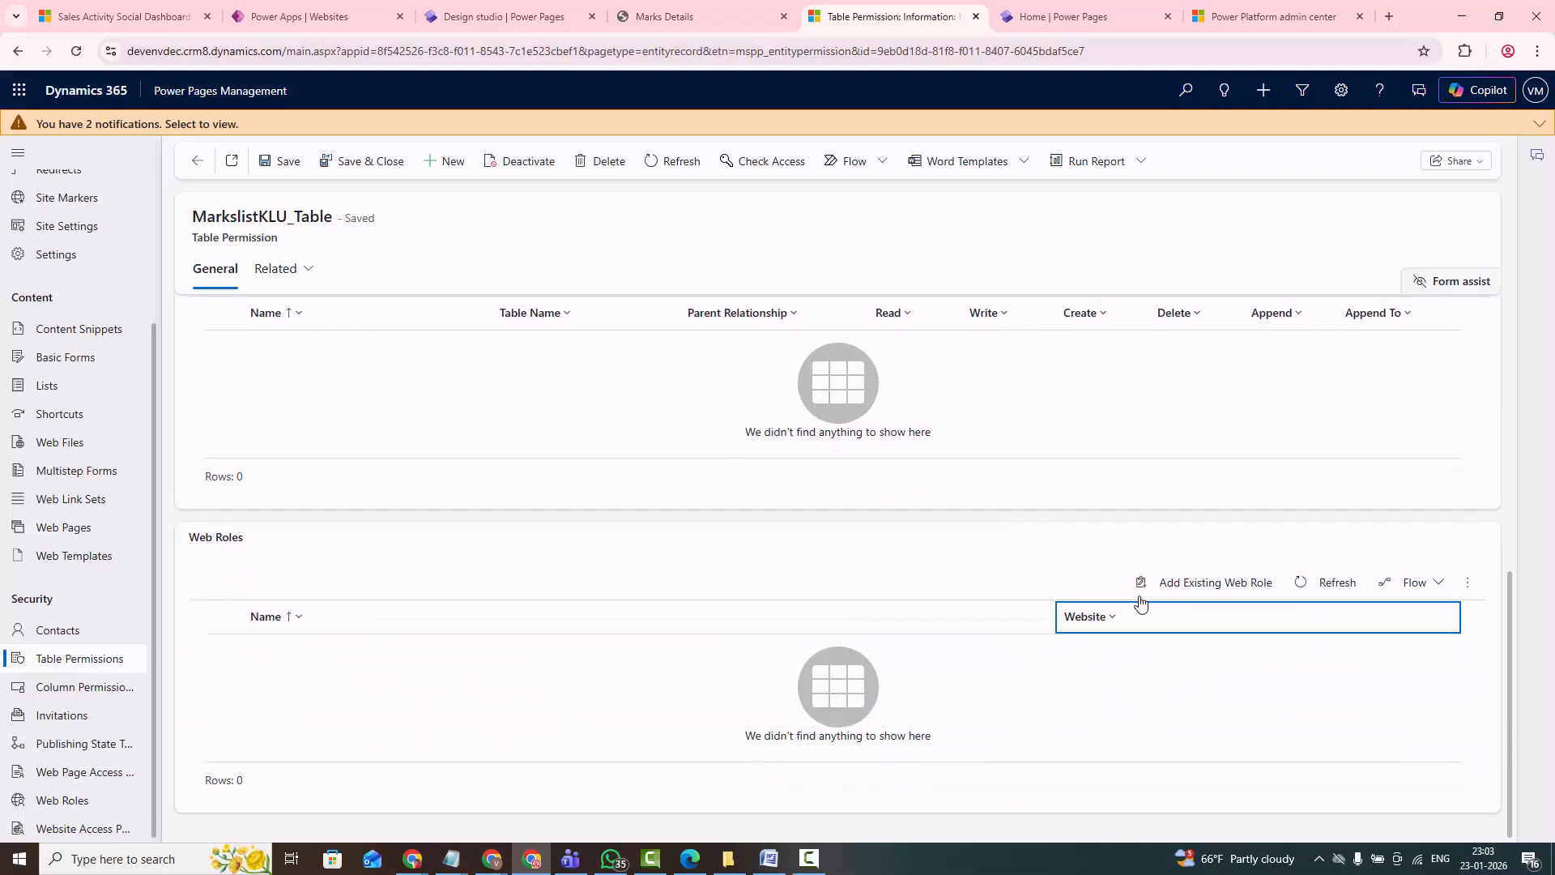
pyautogui.click(1172, 593)
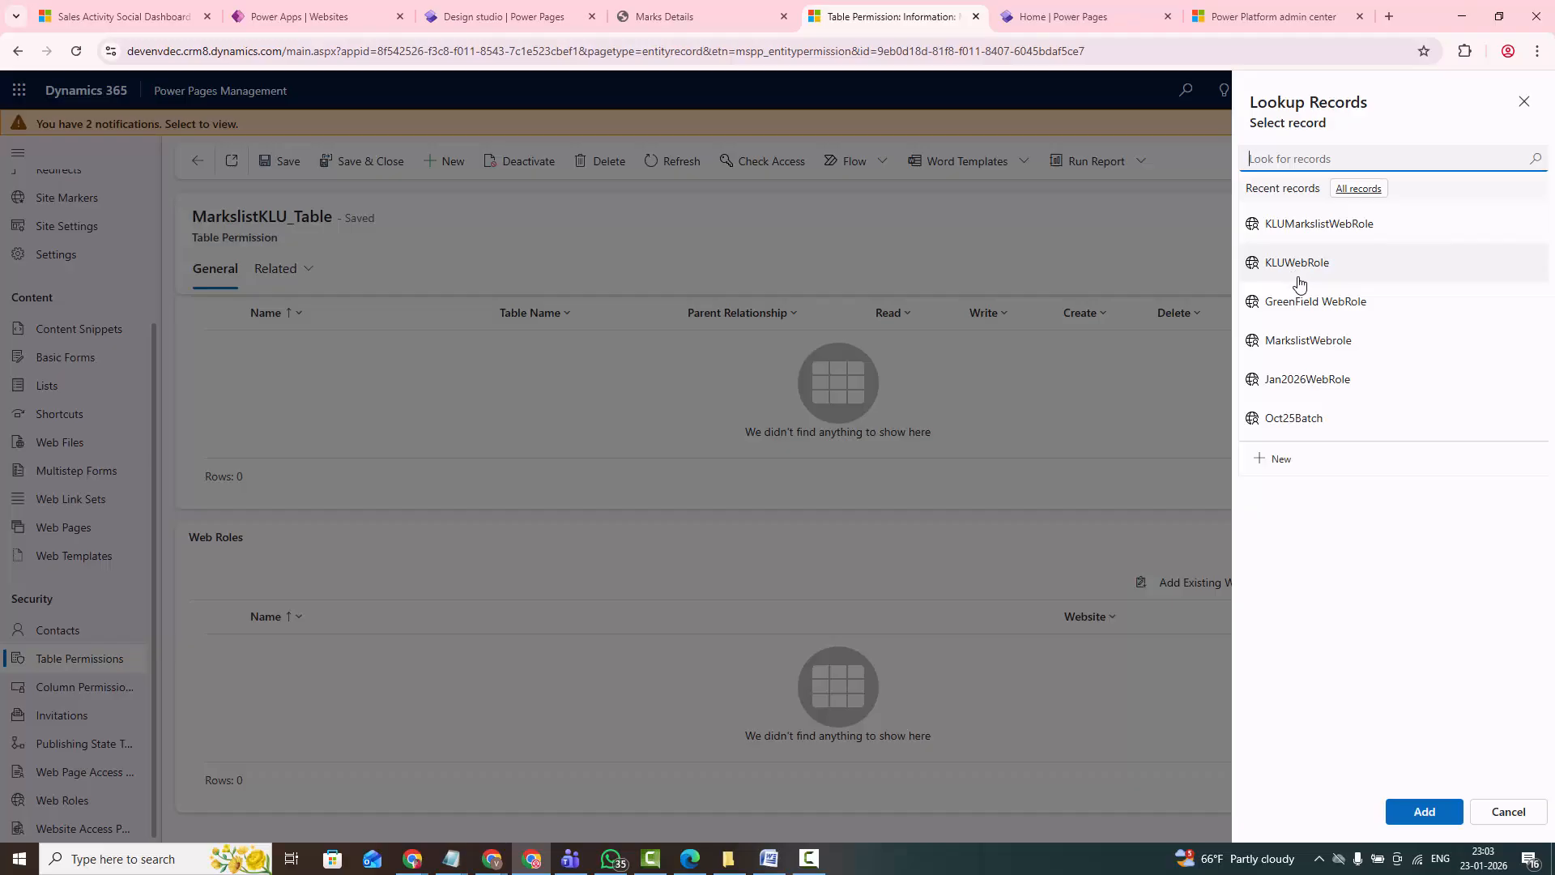
pyautogui.click(1301, 235)
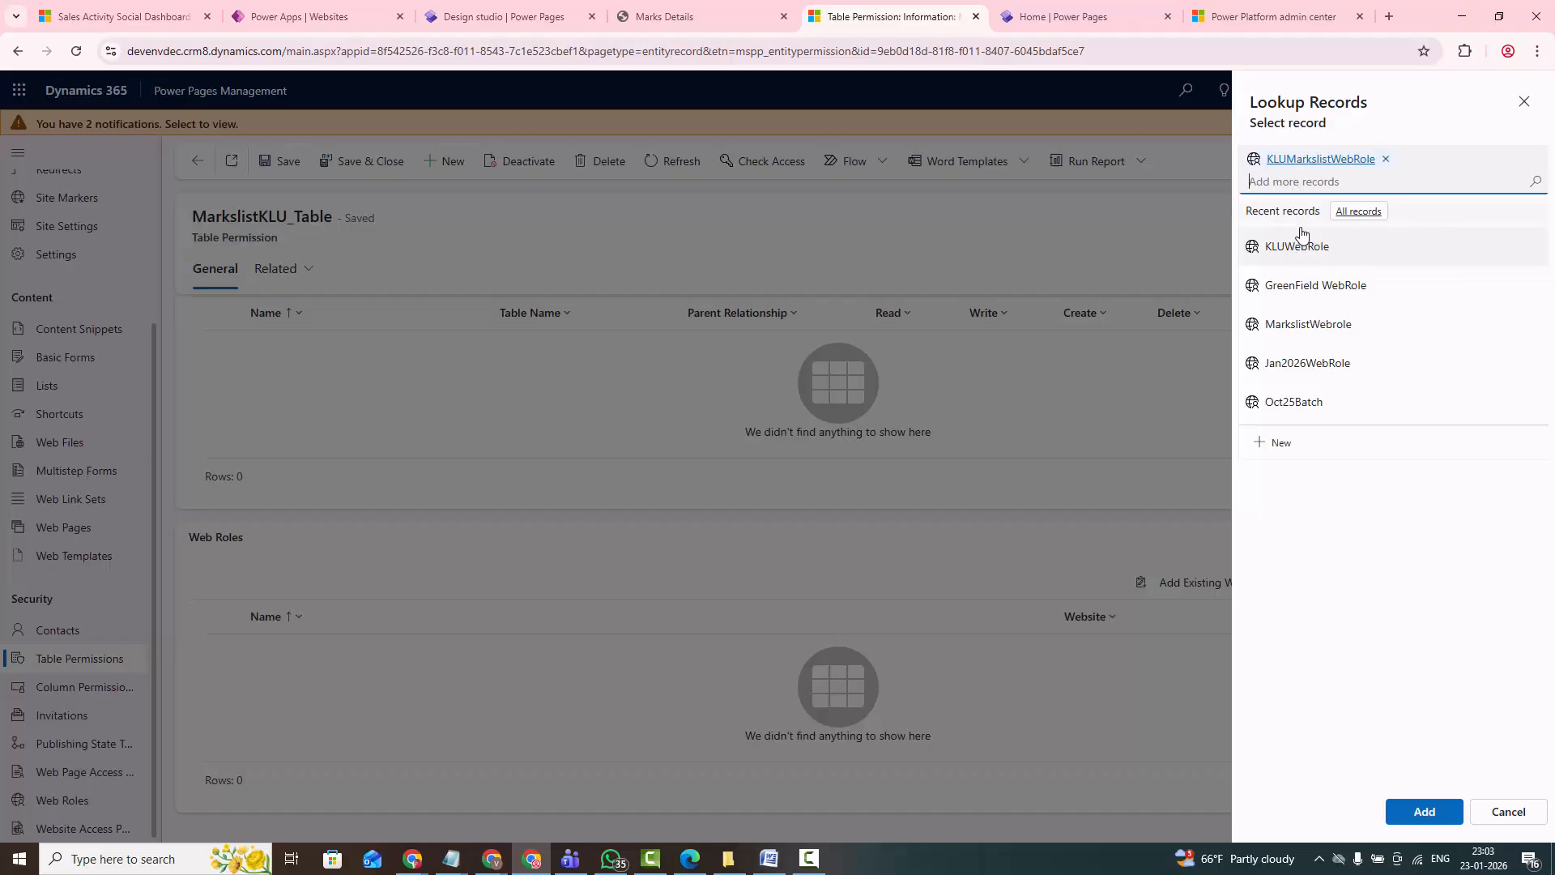
pyautogui.click(1425, 812)
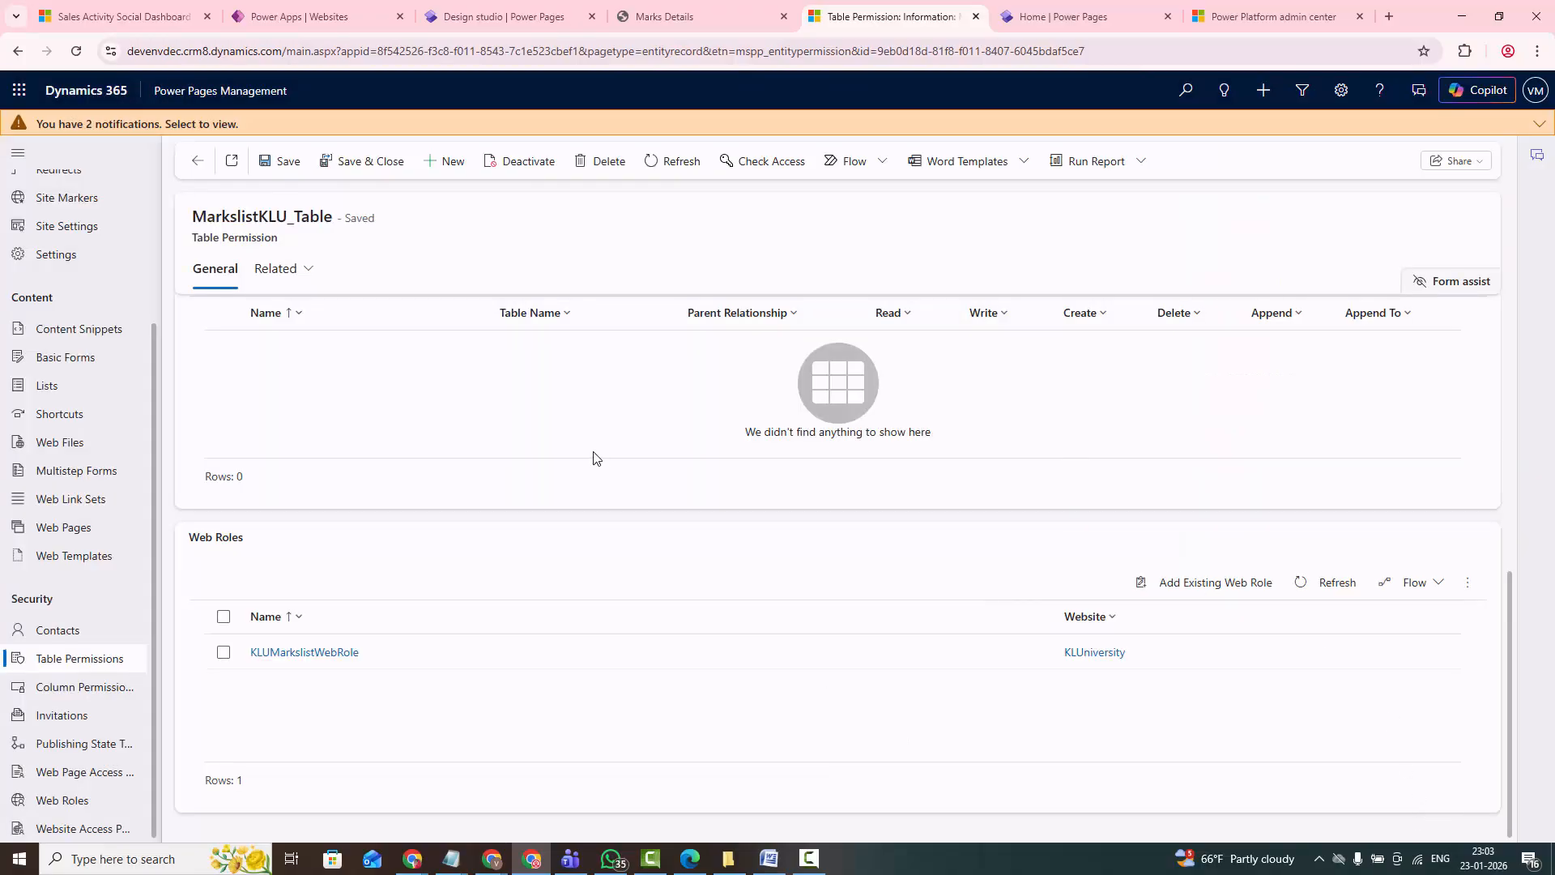
pyautogui.click(369, 162)
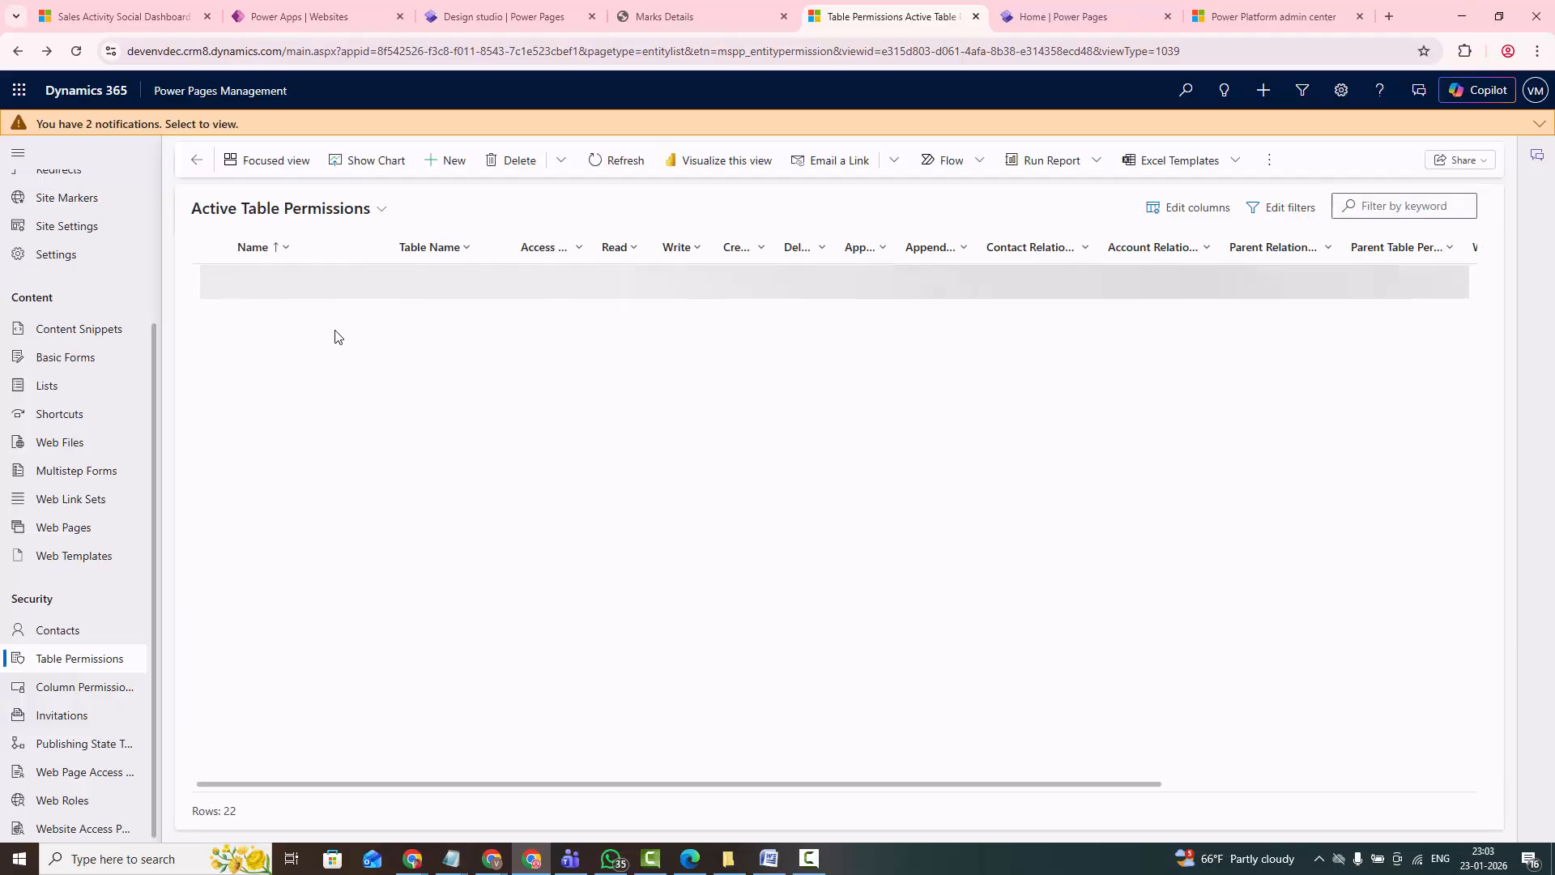
# - Filter the active table permissions by "klu"
pyautogui.click(1389, 208)
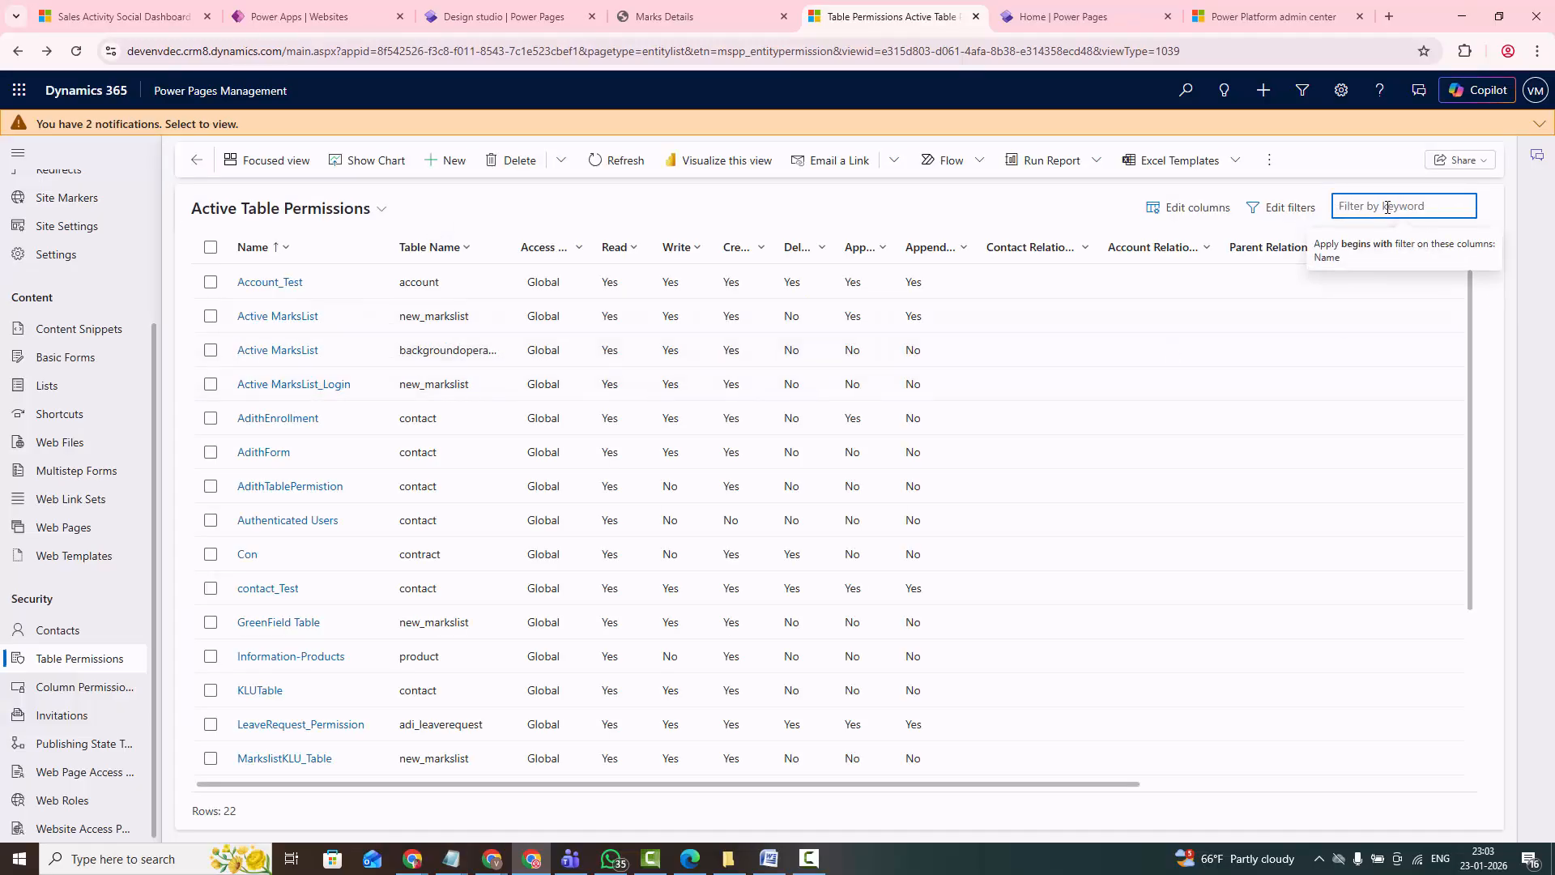
pyautogui.write('klu')
pyautogui.press('Return')
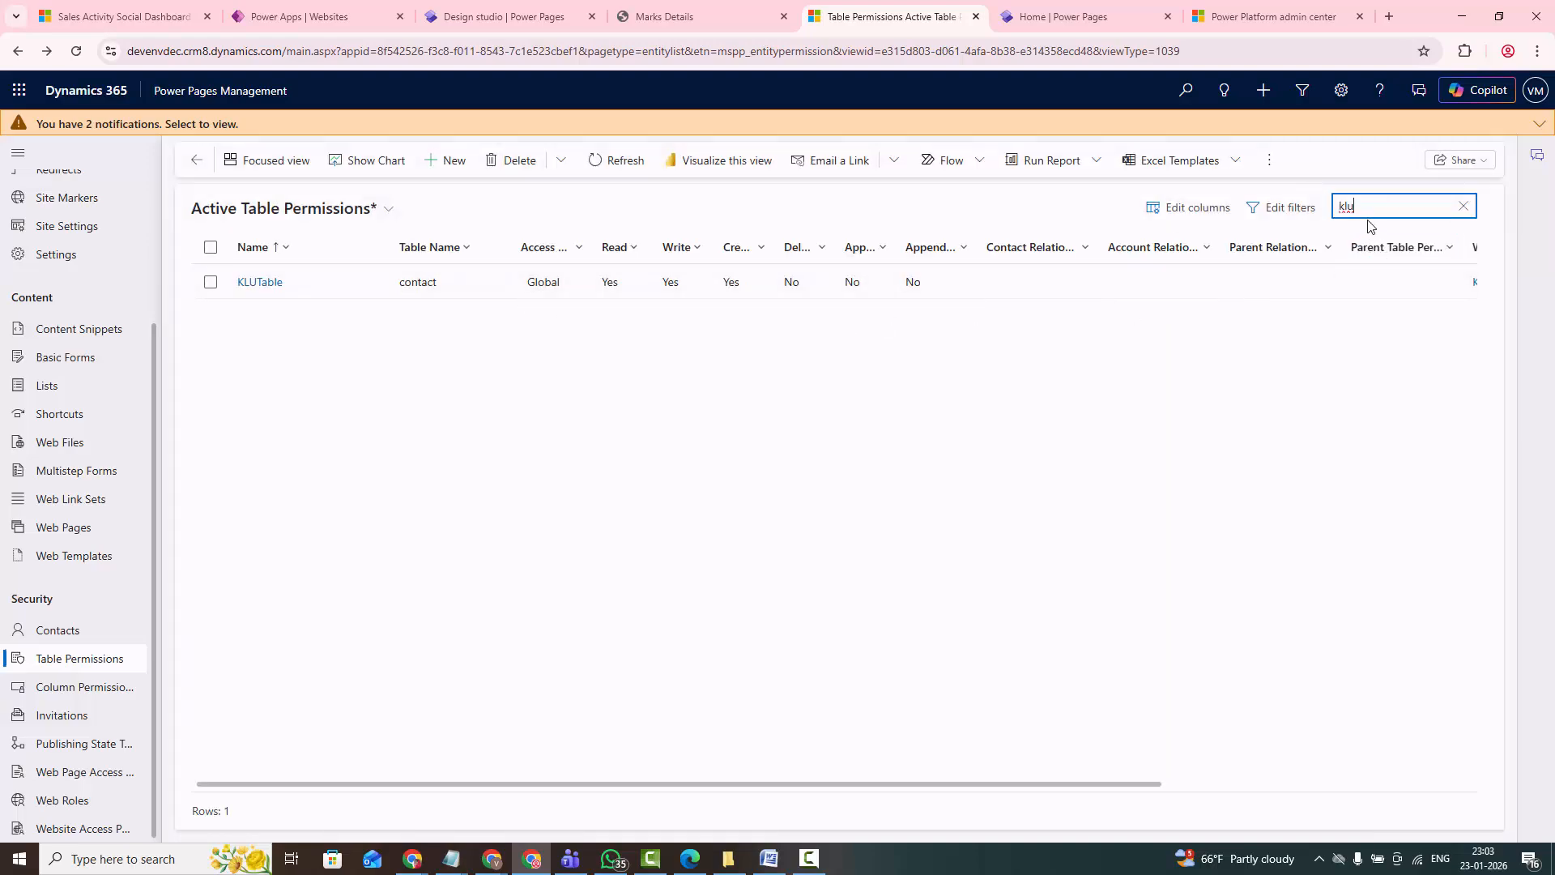
# - Filter the active table permissions by "mark" instead and activate MarkslistKLU_Table
pyautogui.hotkey('ctrl', 'a')
pyautogui.press('BackSpace')
pyautogui.write('ma')
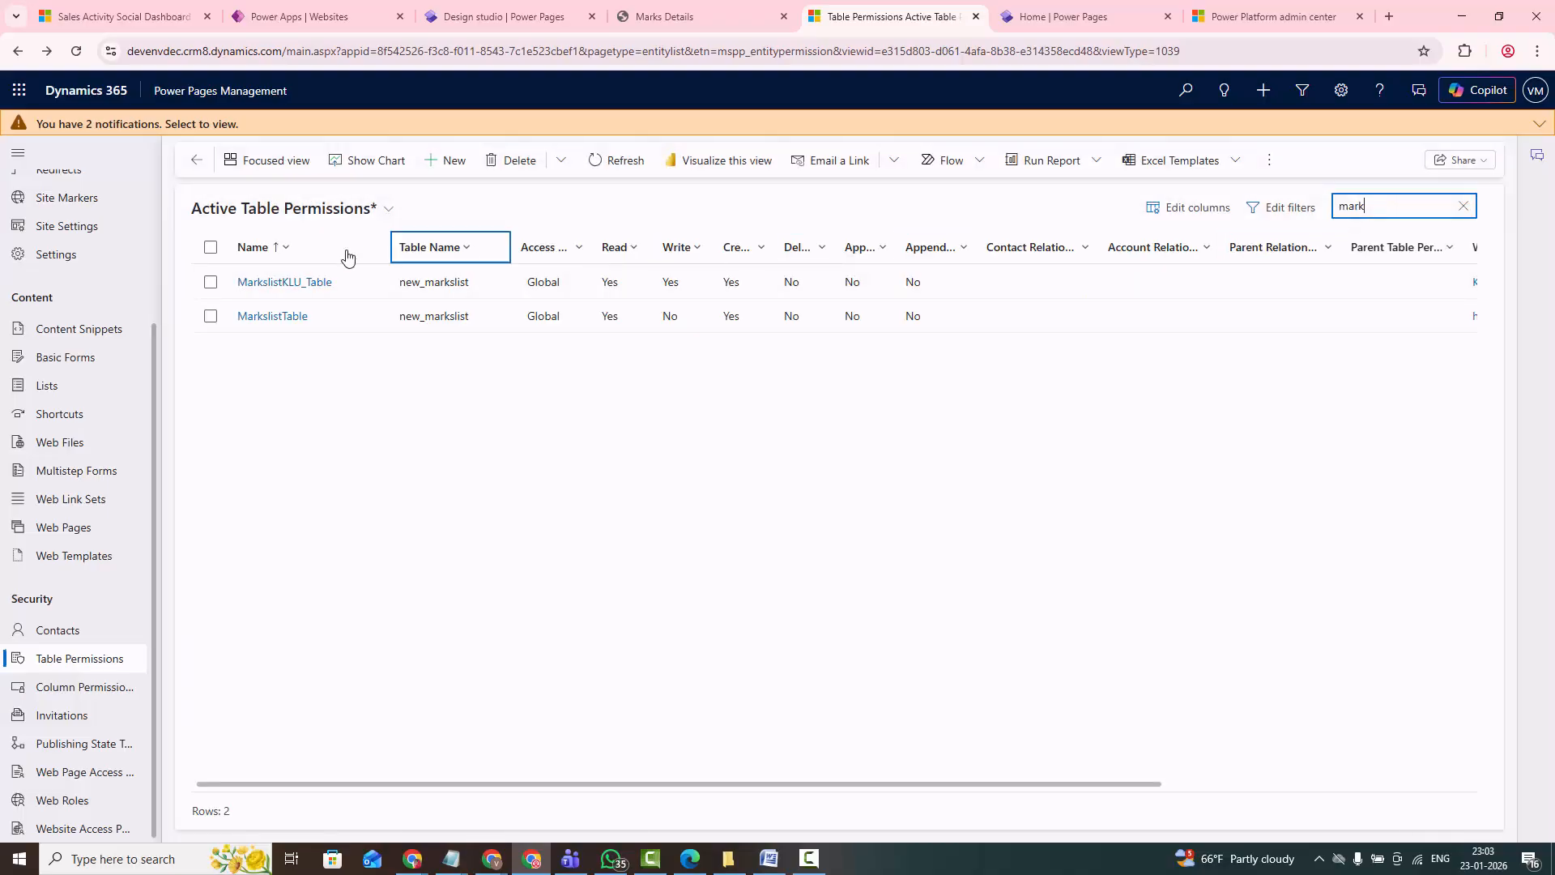
pyautogui.click(217, 289)
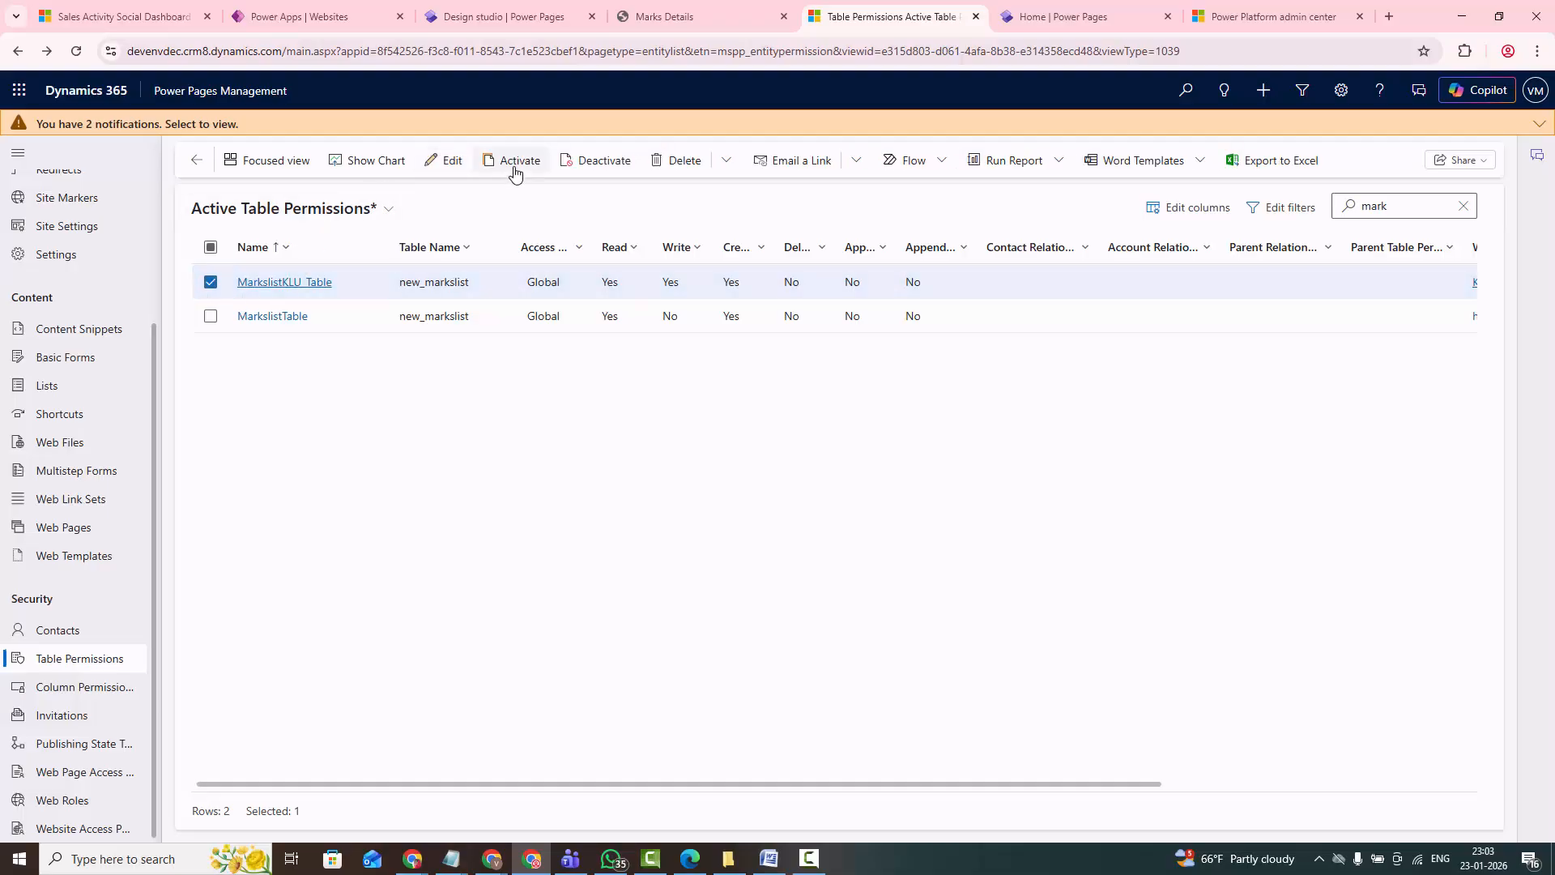
pyautogui.click(513, 170)
pyautogui.click(860, 524)
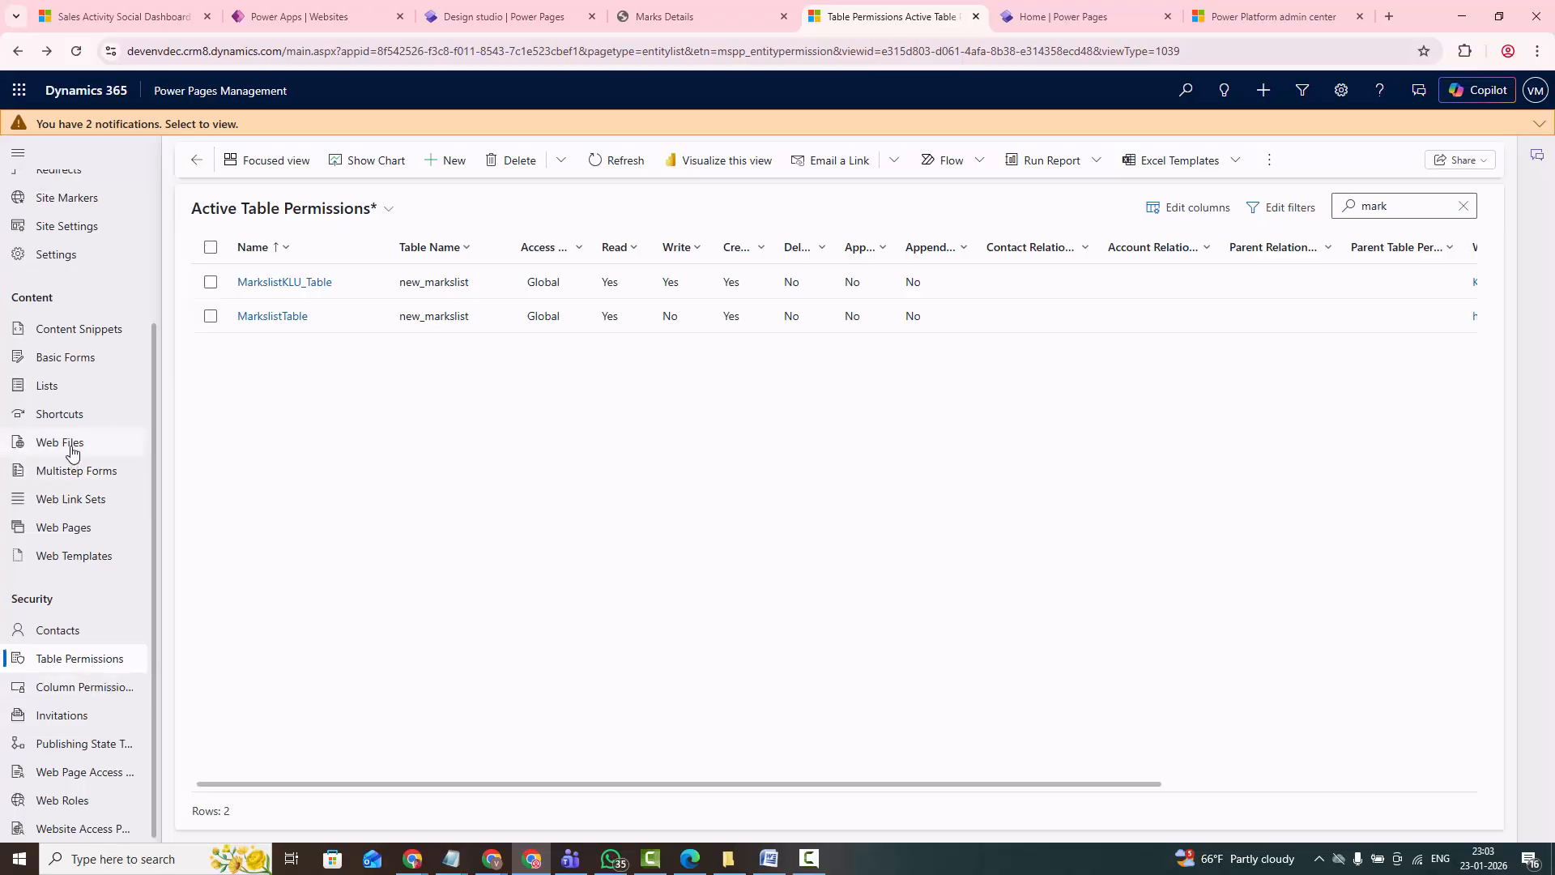
# - Start a new list record and name it KLUMarksList_List
pyautogui.click(45, 389)
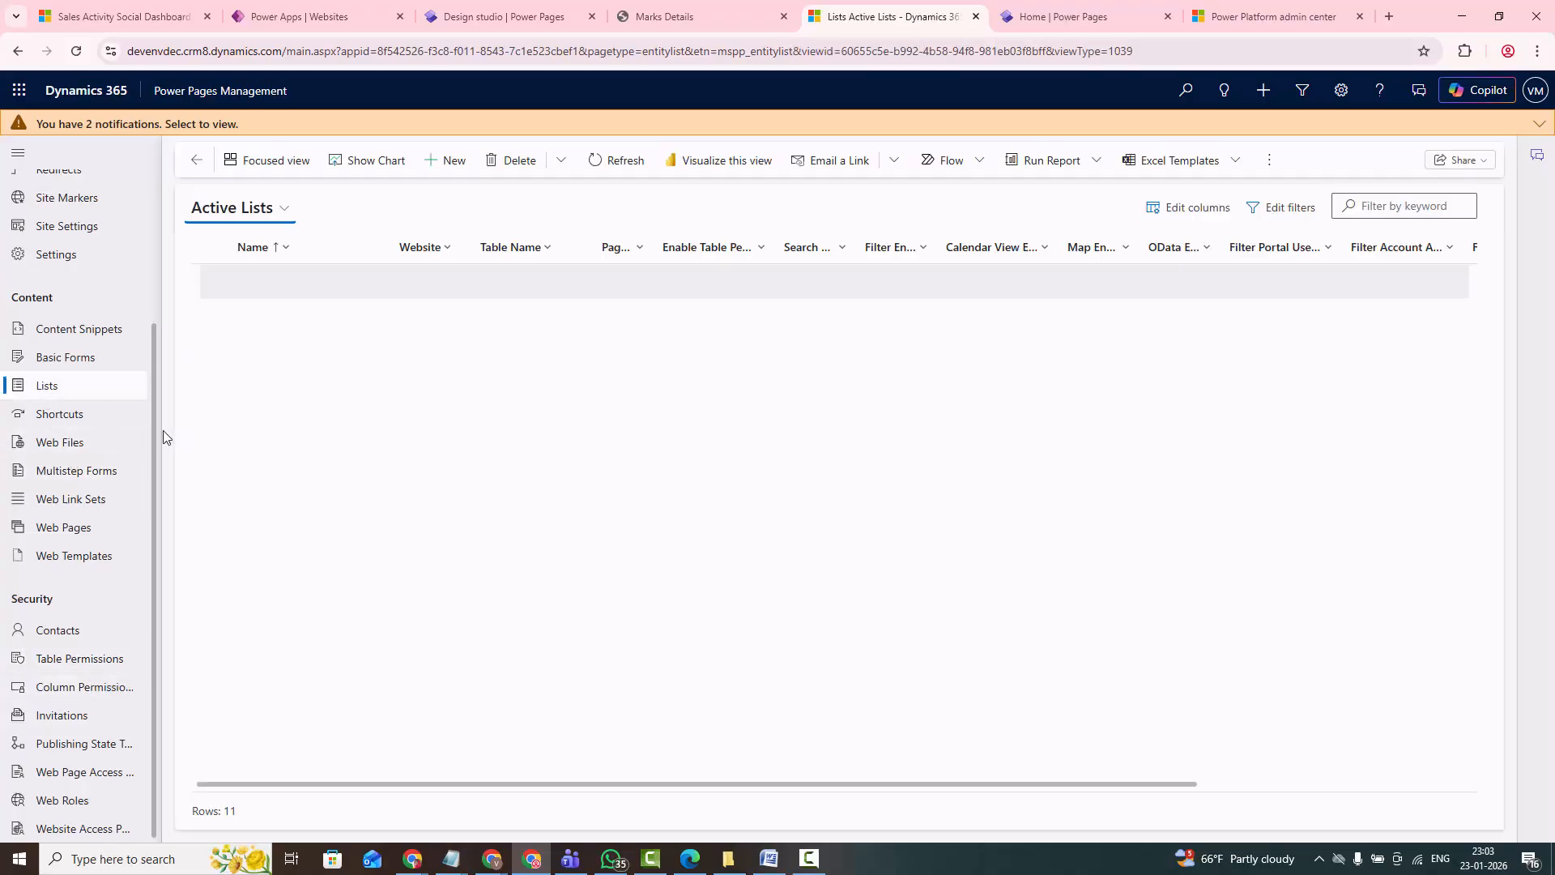
pyautogui.click(444, 162)
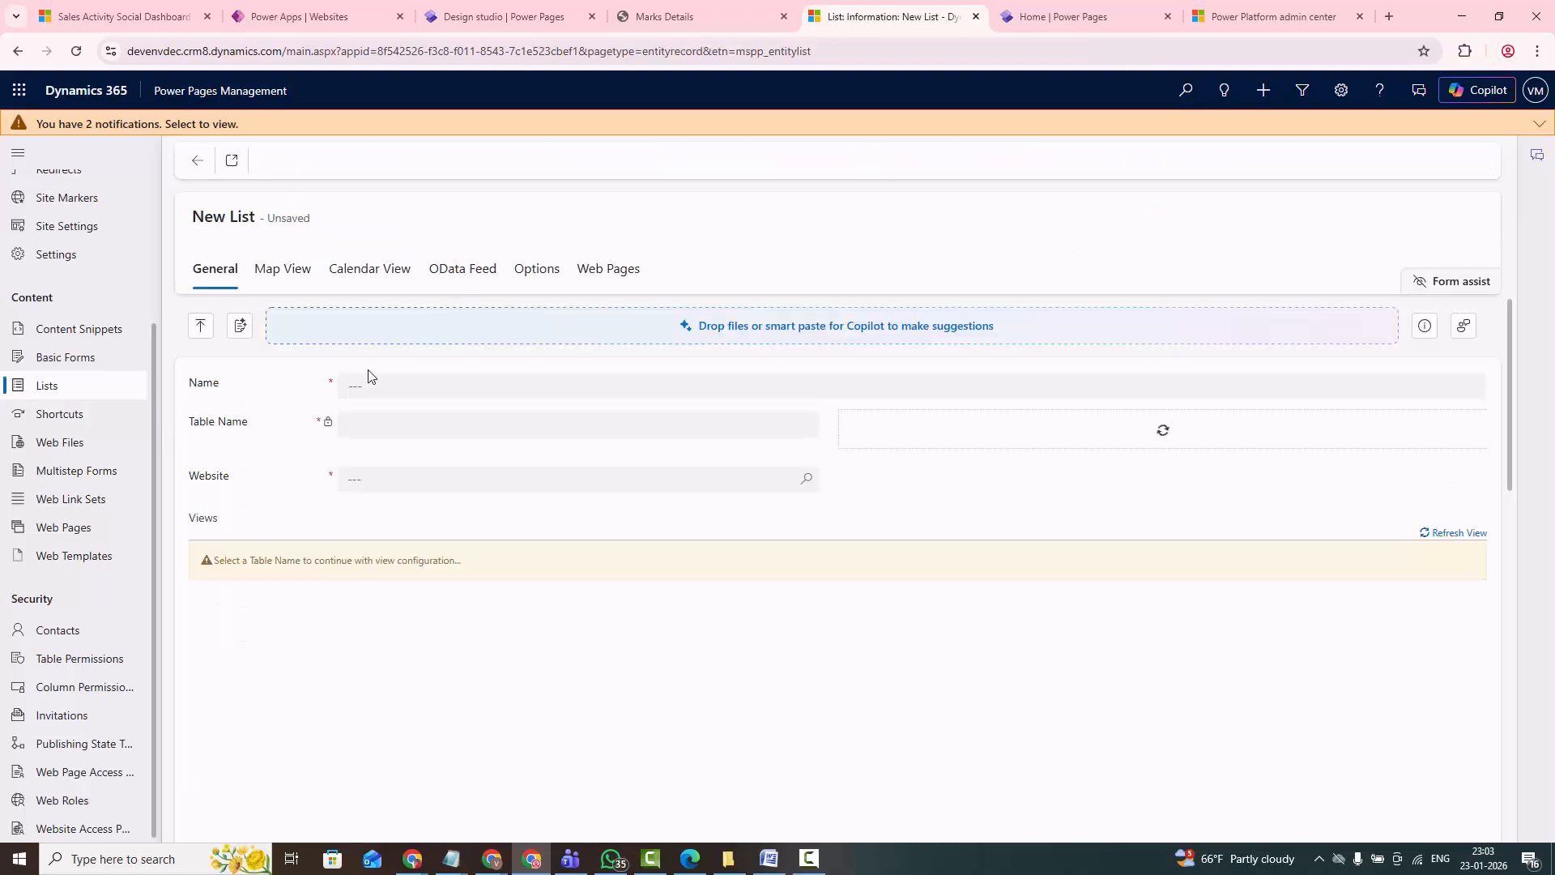
pyautogui.click(393, 398)
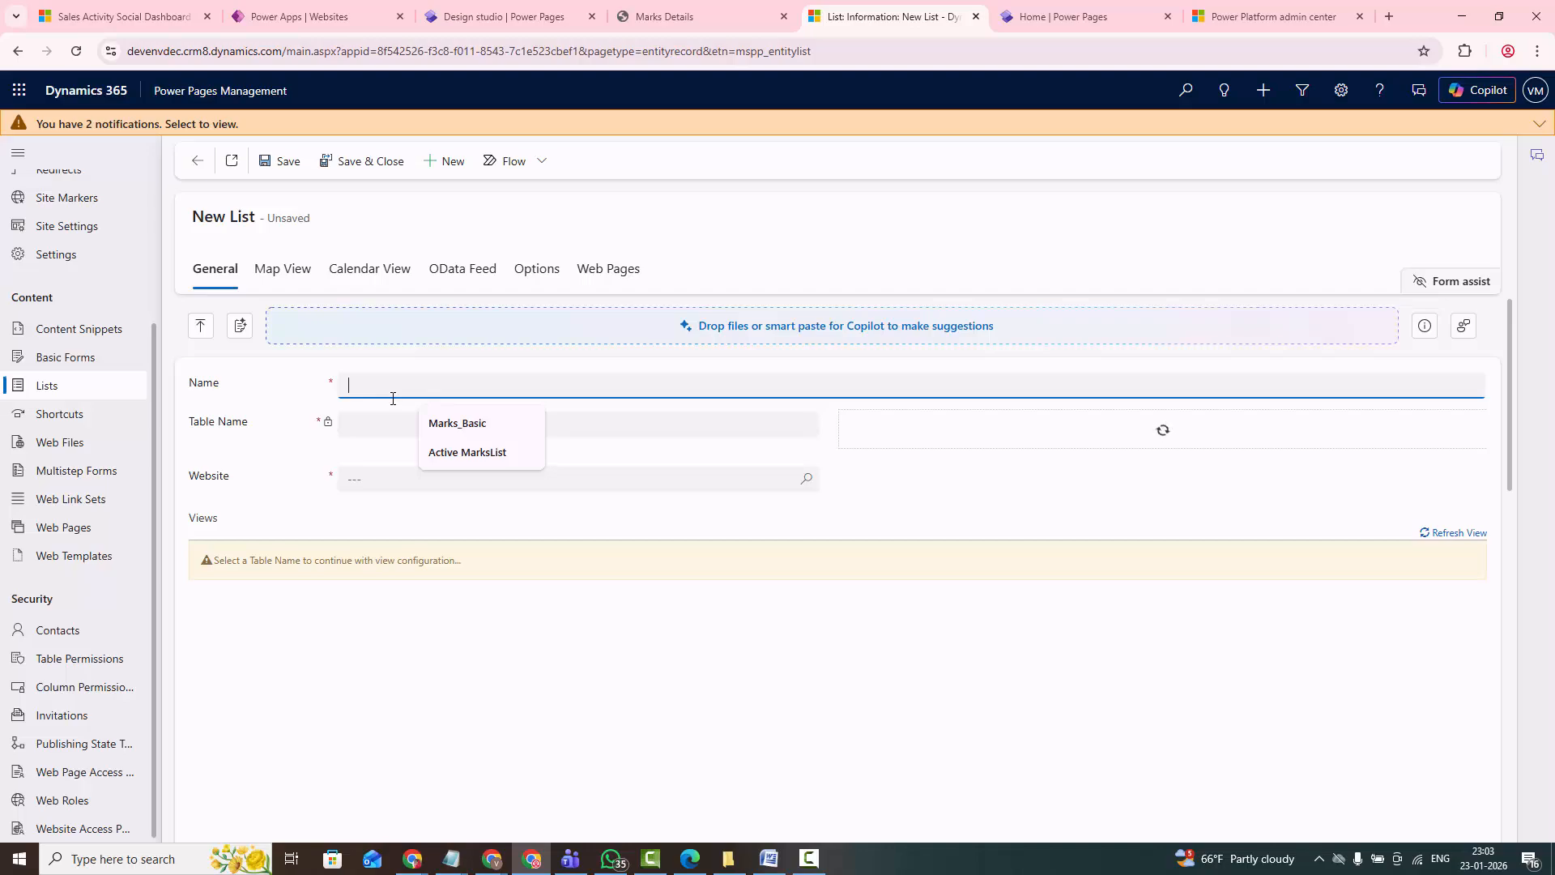
pyautogui.write('LUMarksList_List')
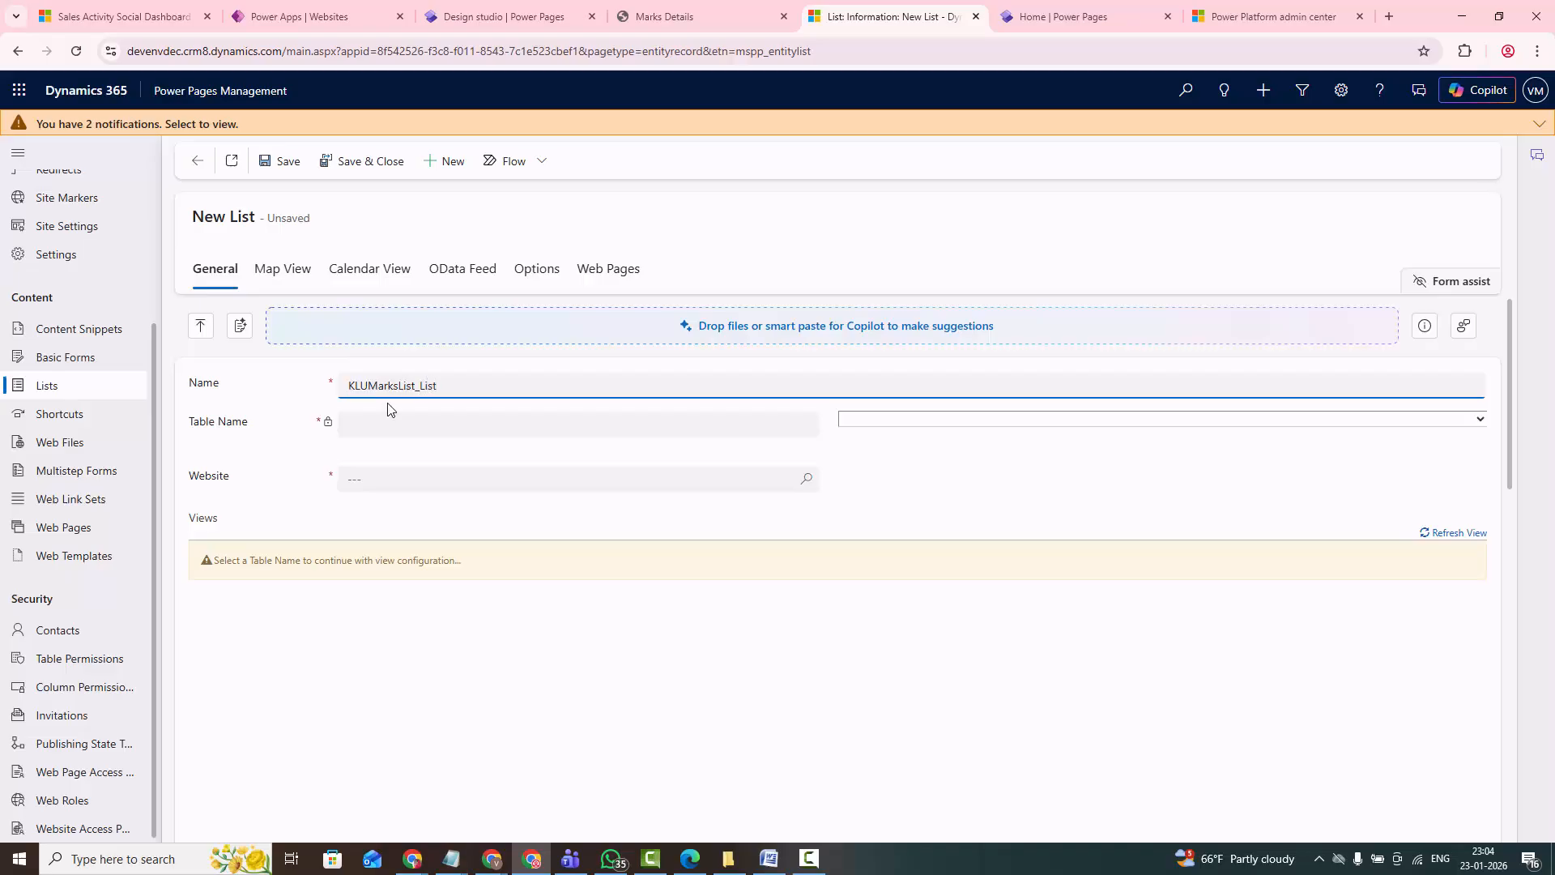
# - Set the new list's table to Marks List (new_markslist) and its website to KLUniversity
pyautogui.click(396, 431)
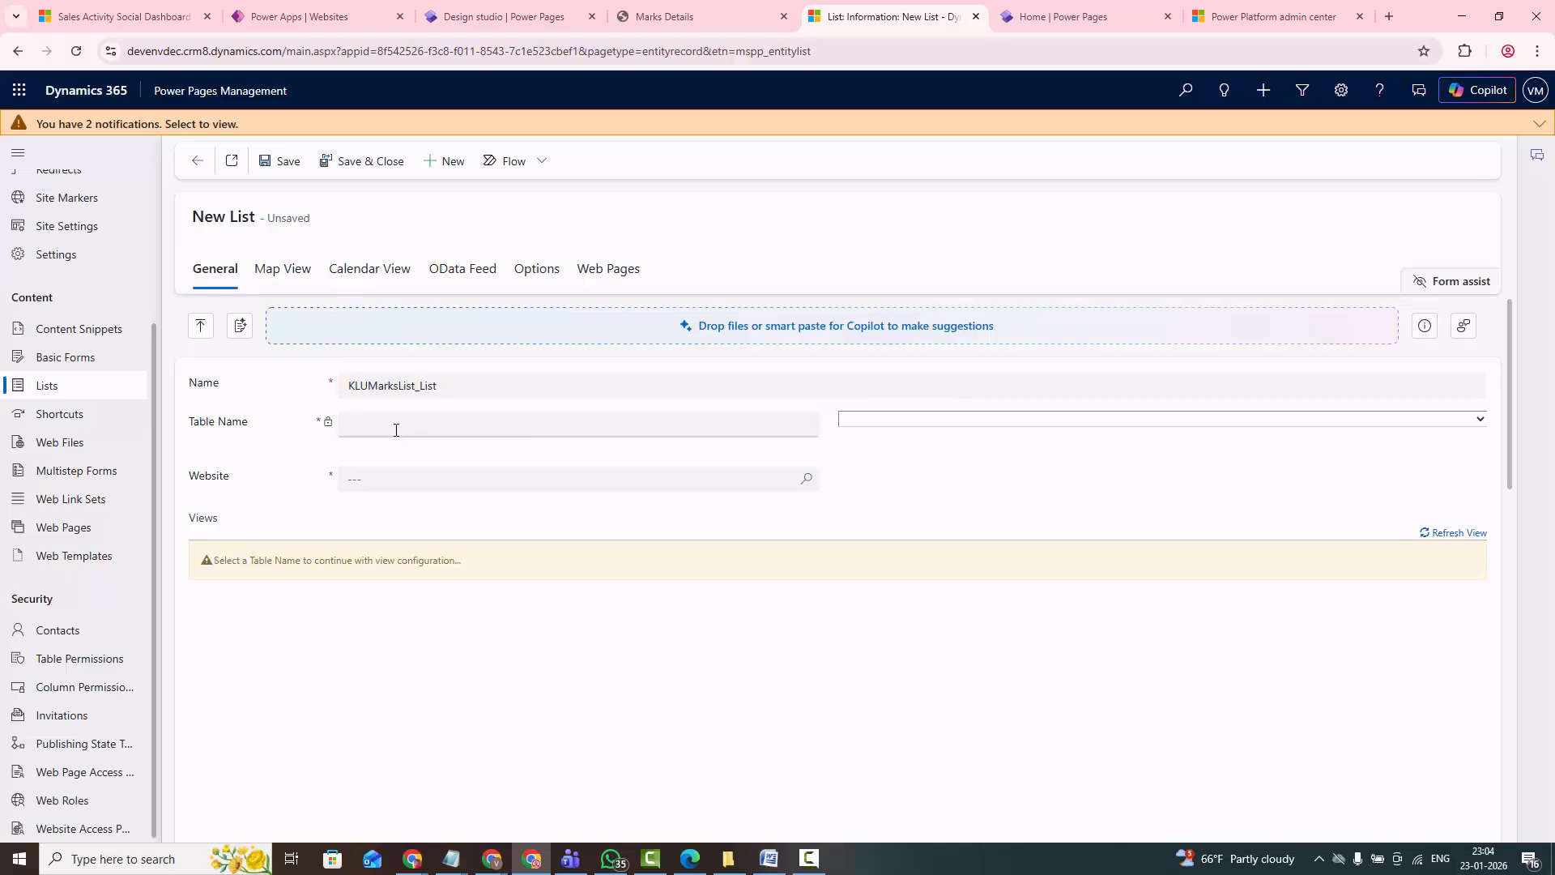
pyautogui.click(904, 419)
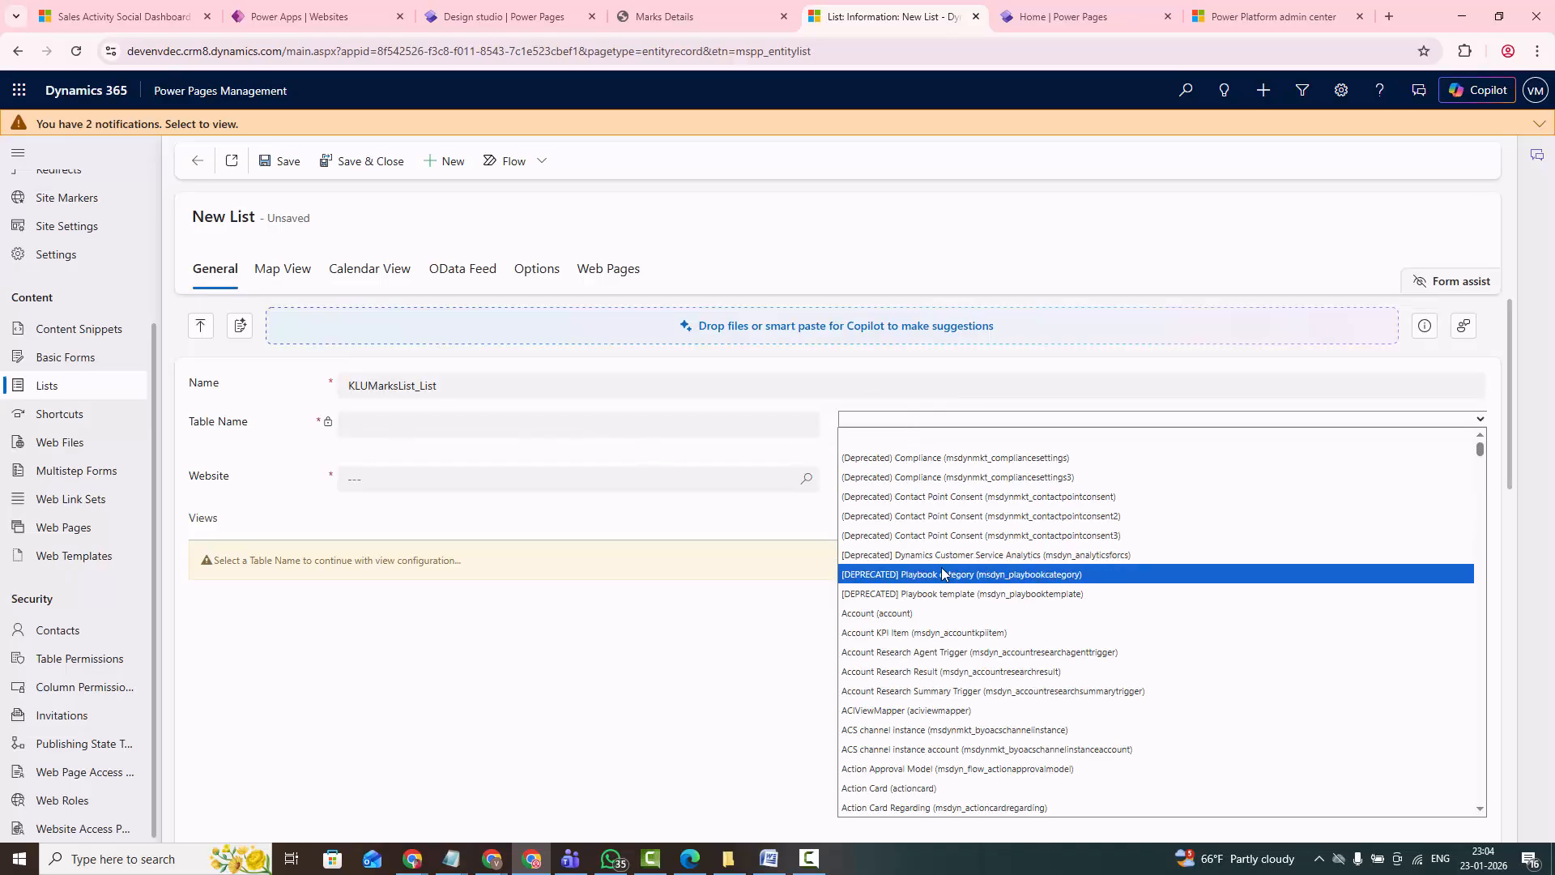
pyautogui.write('mar')
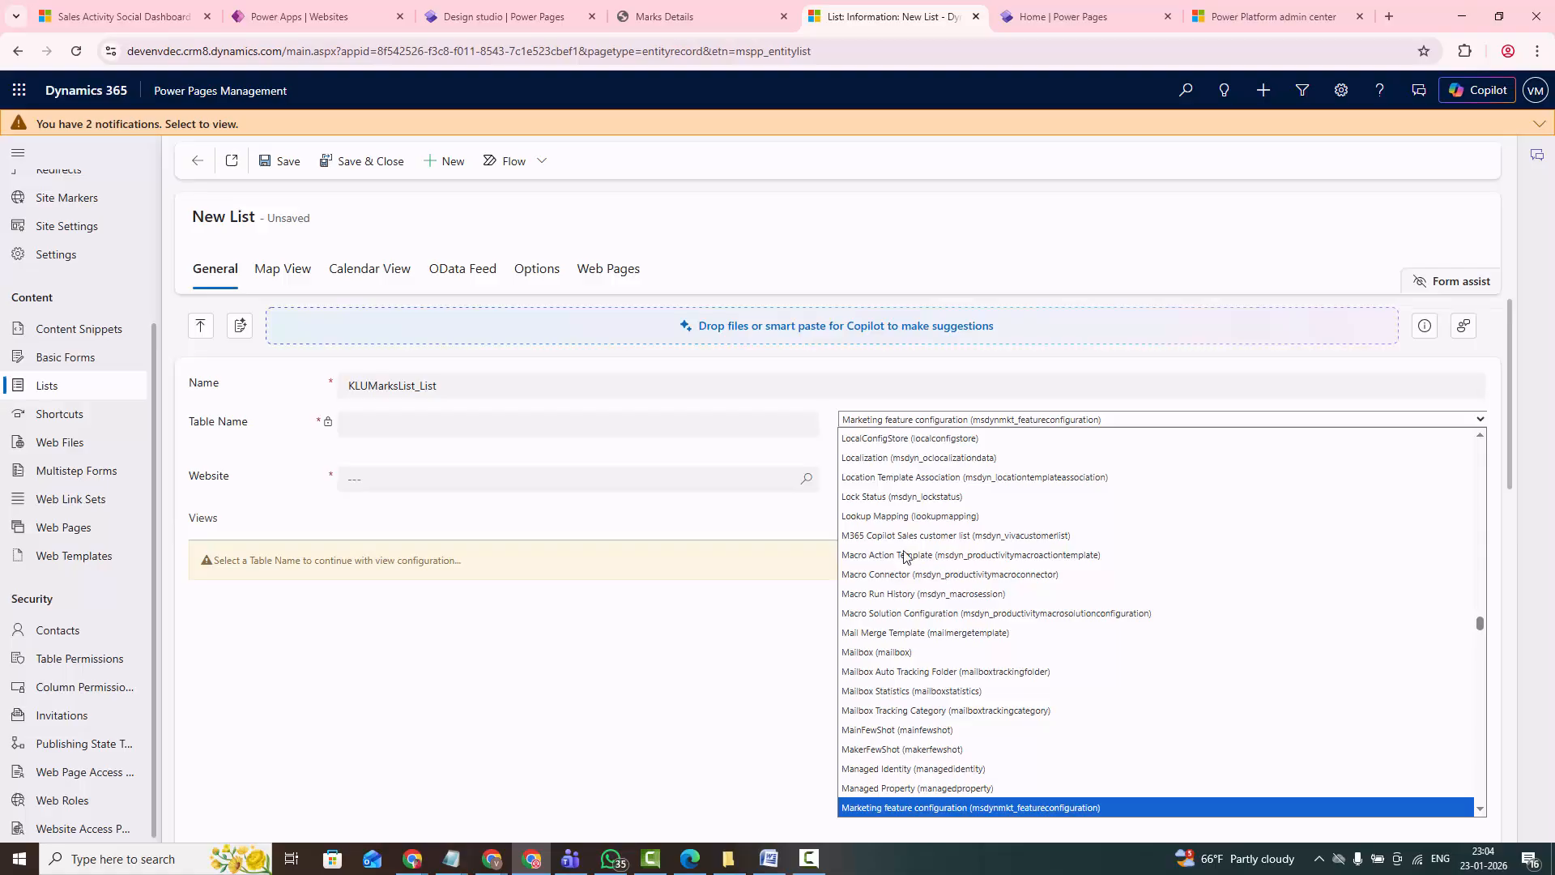
pyautogui.scroll(-2, 963, 737)
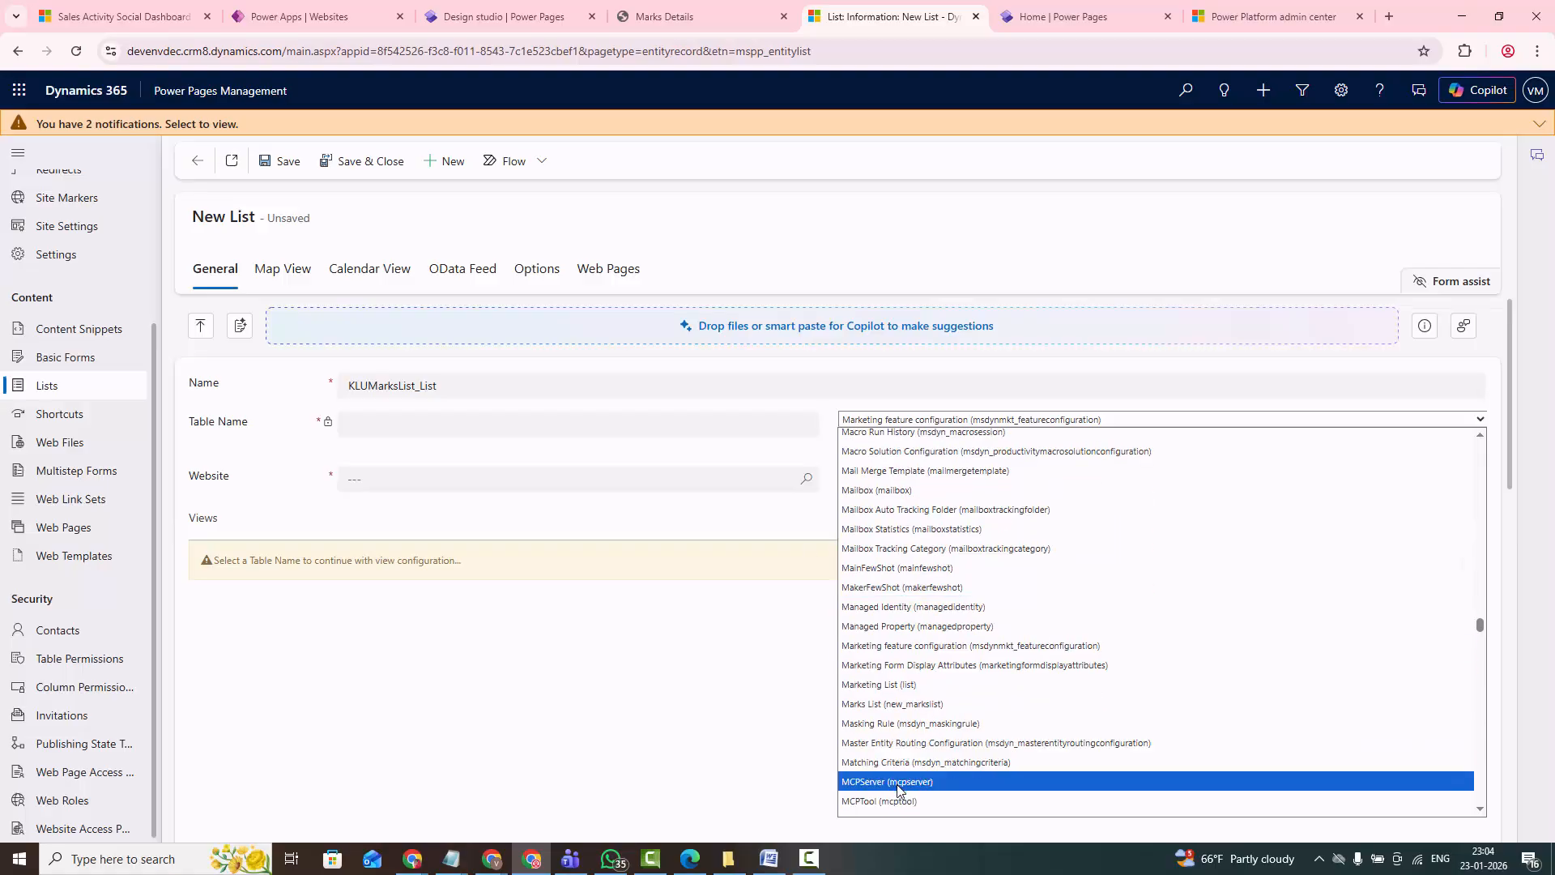
pyautogui.click(909, 705)
pyautogui.click(429, 479)
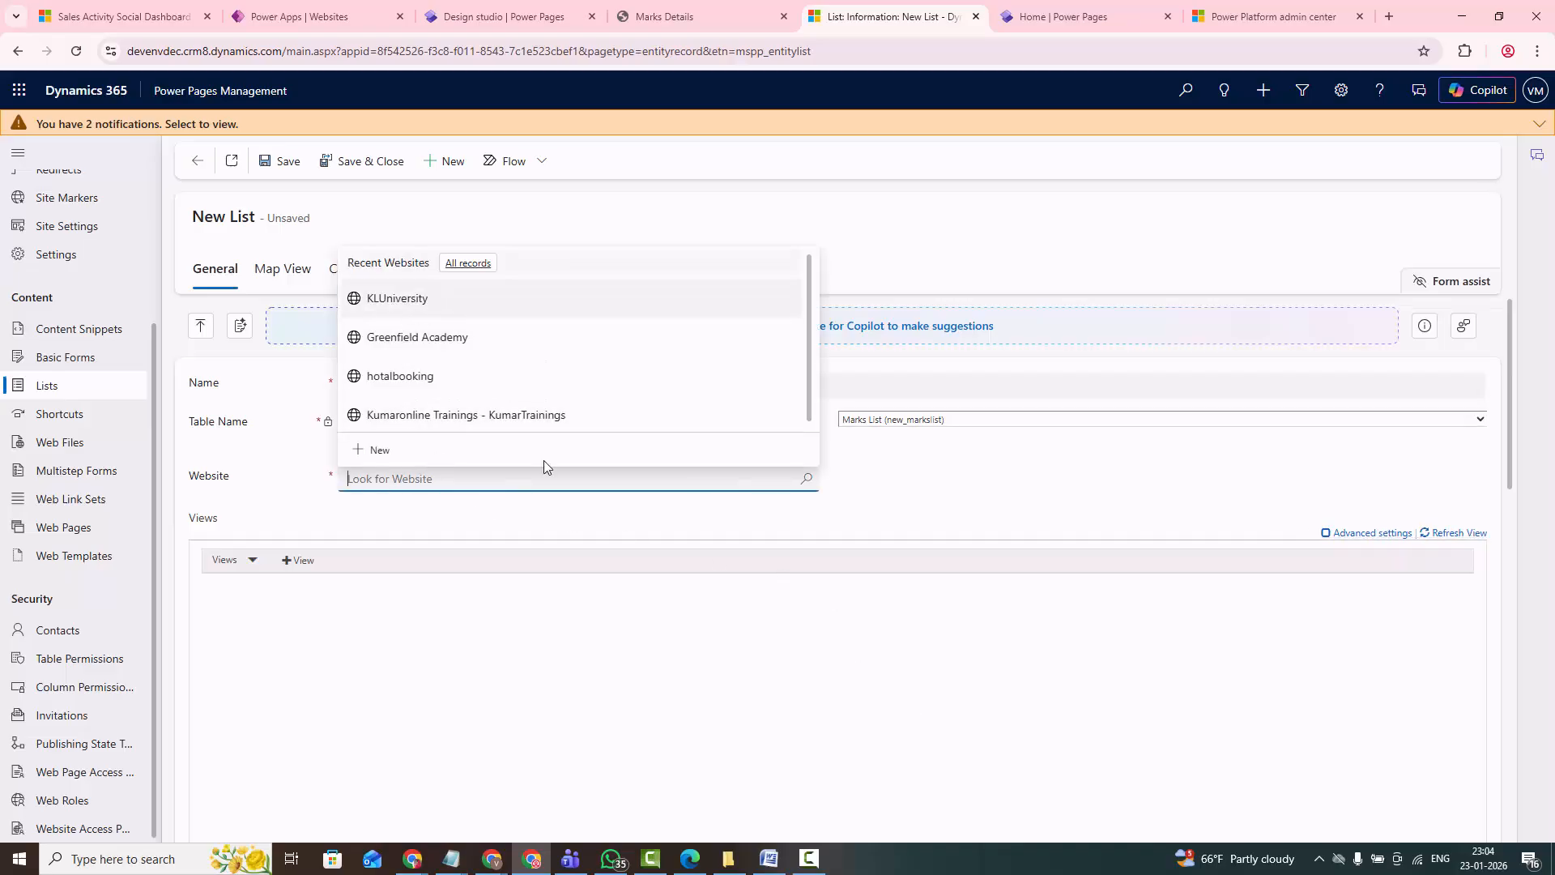
pyautogui.scroll(-1, 490, 605)
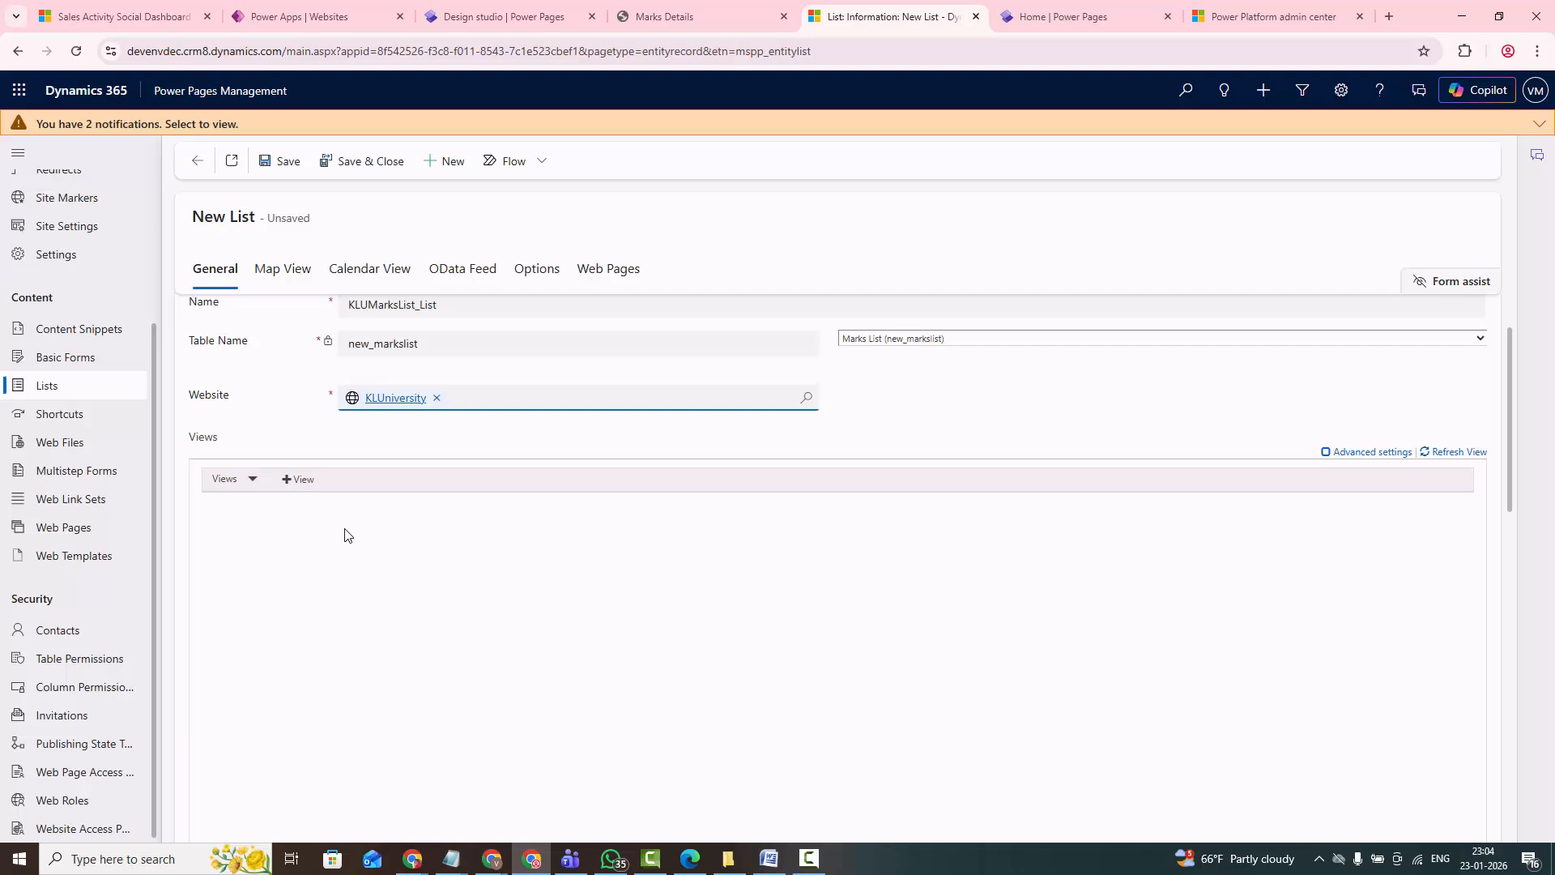
# - Save the new KLUMarksList_List record and return to the active lists
pyautogui.click(273, 167)
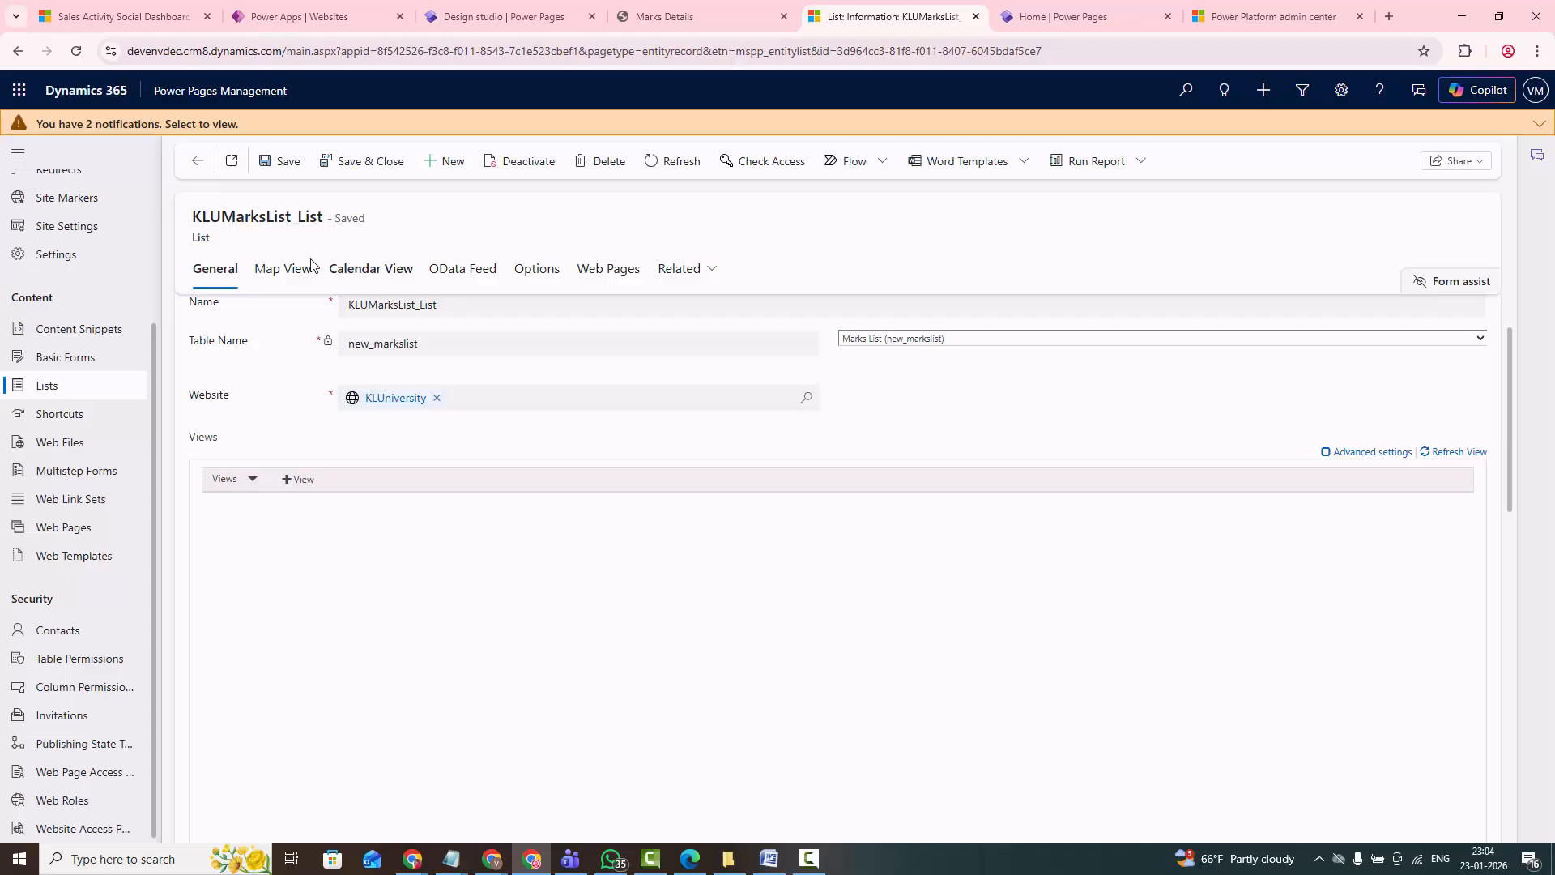
pyautogui.click(365, 313)
pyautogui.hotkey('ctrl', 'c')
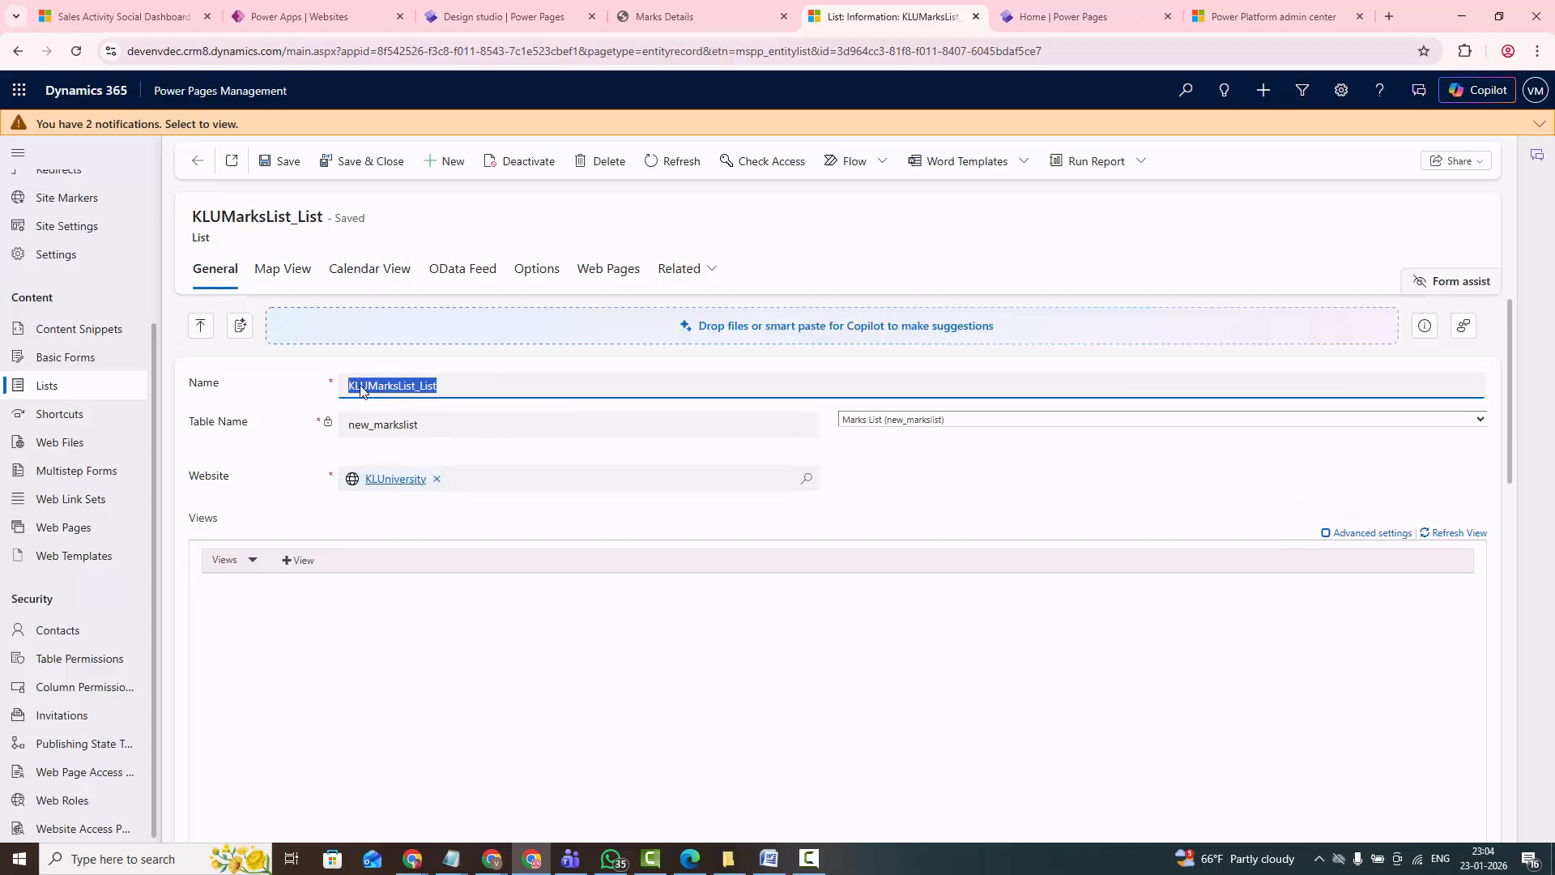
pyautogui.click(47, 386)
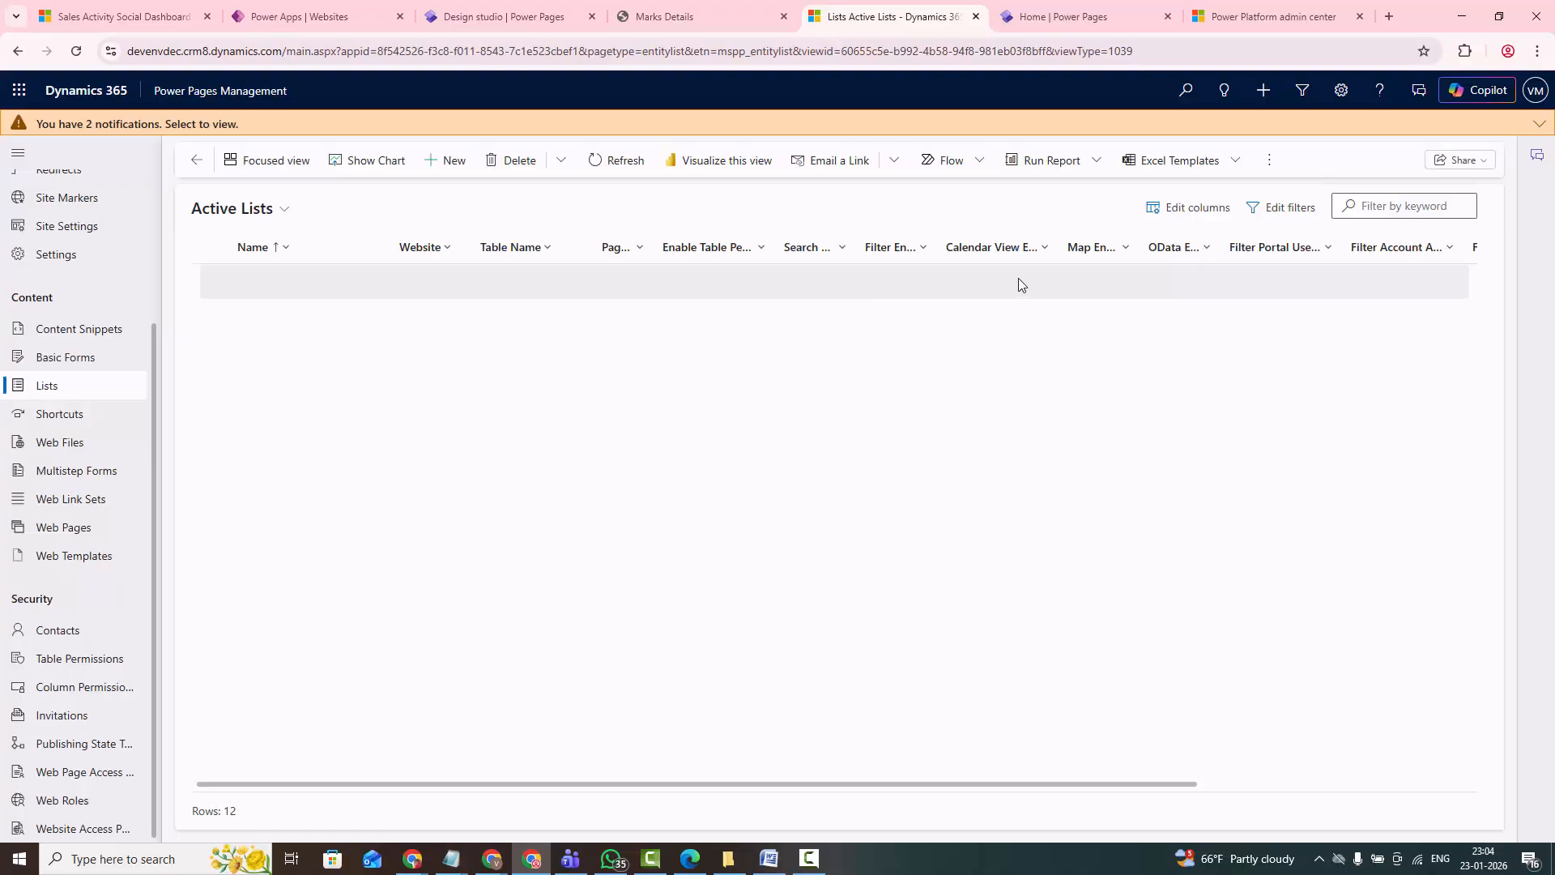
# - Filter the active lists by "KLUMarksLis" and activate KLUMarksList_List
pyautogui.click(1377, 206)
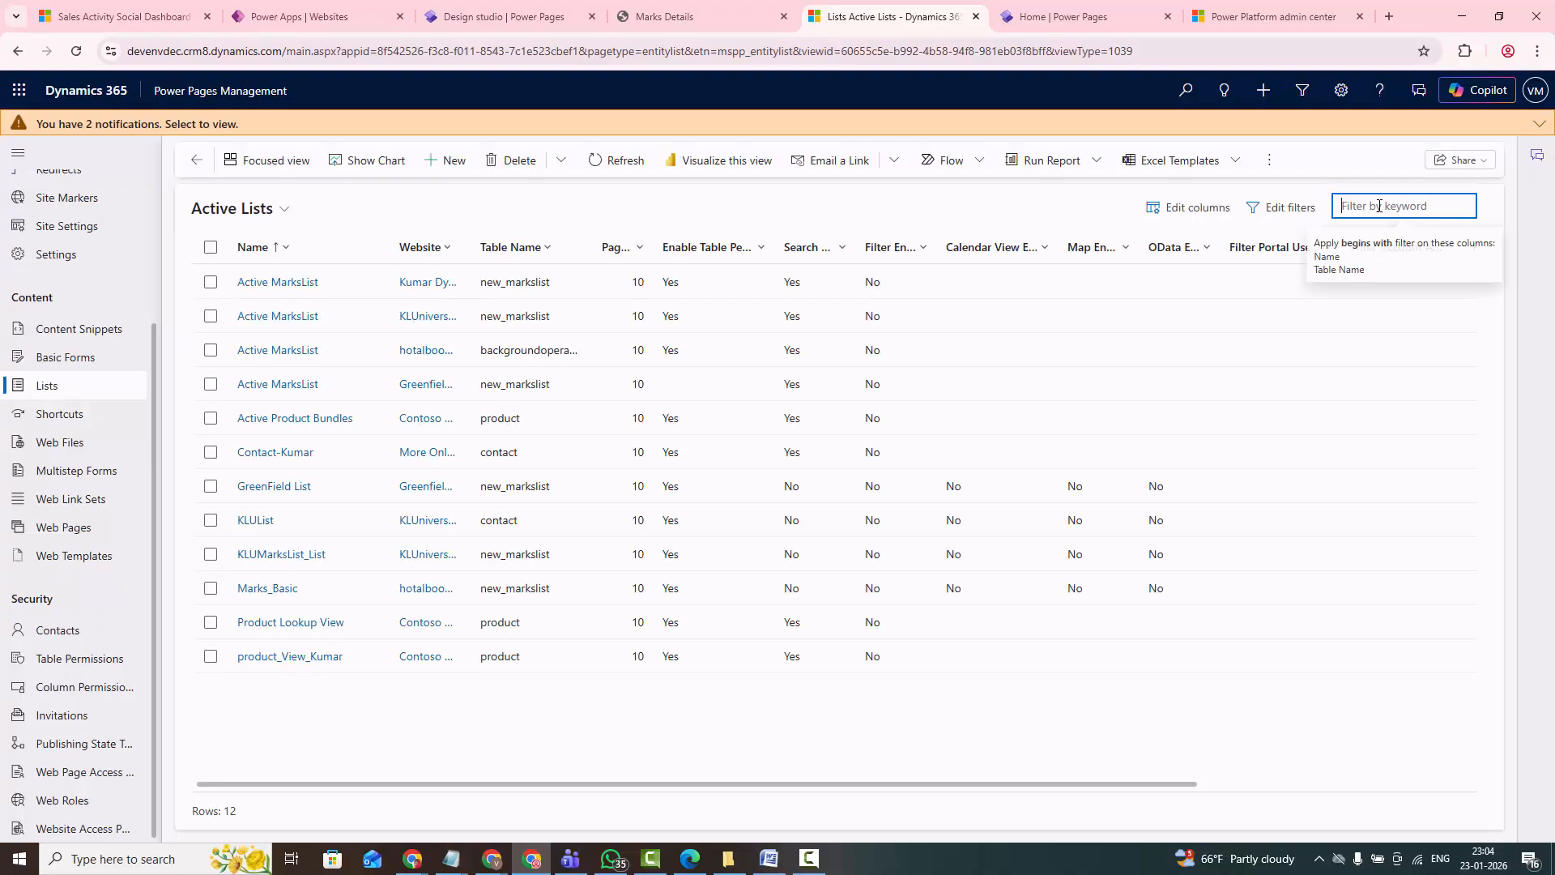
pyautogui.hotkey('ctrl', 'v')
pyautogui.press('Return')
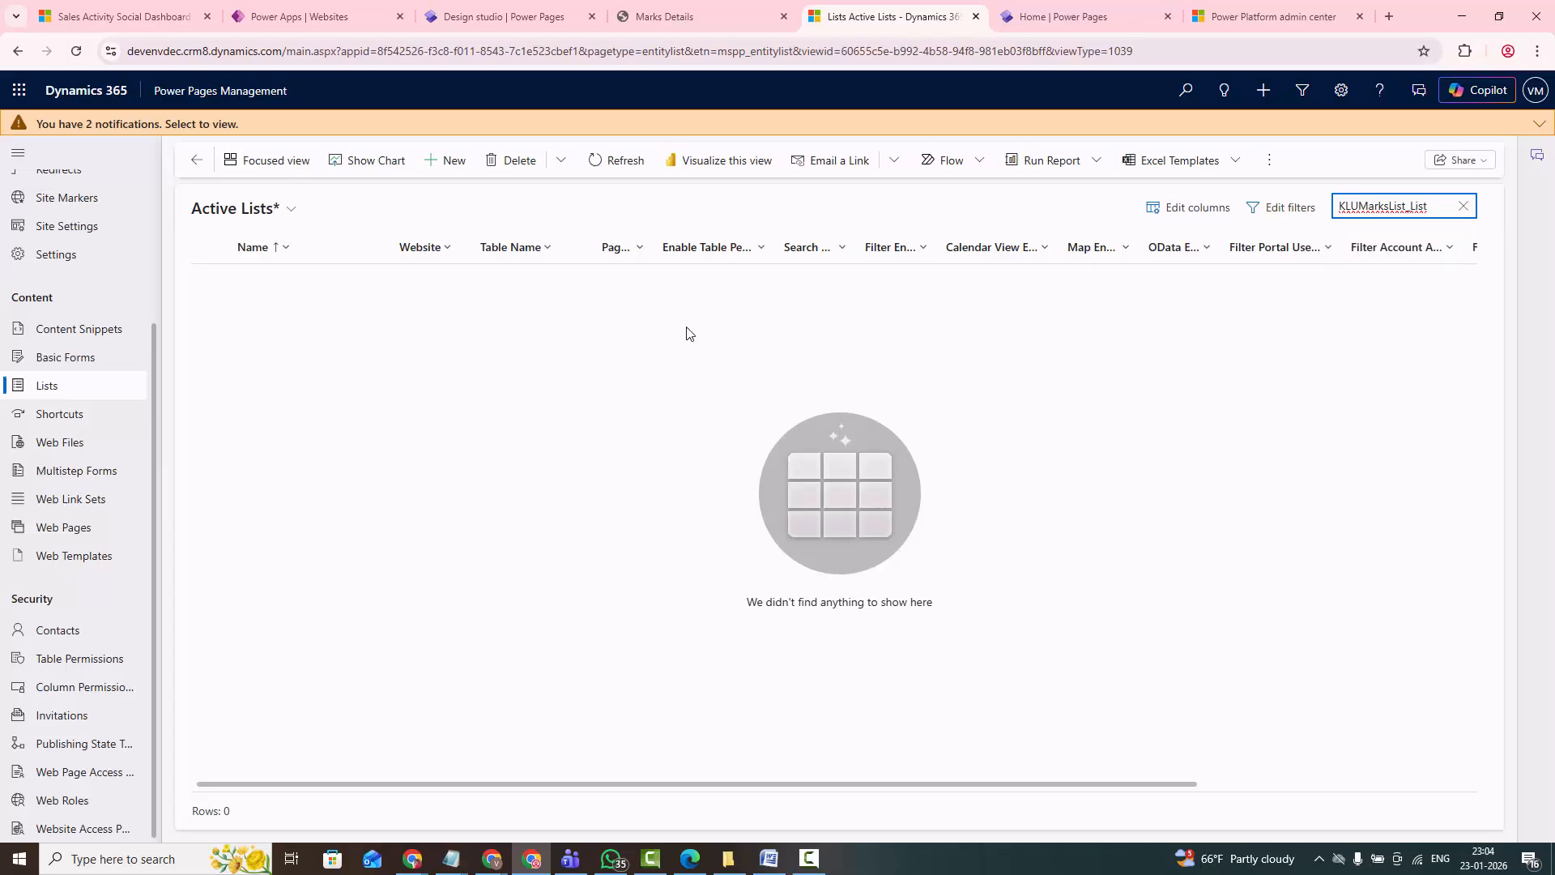
pyautogui.press('BackSpace')
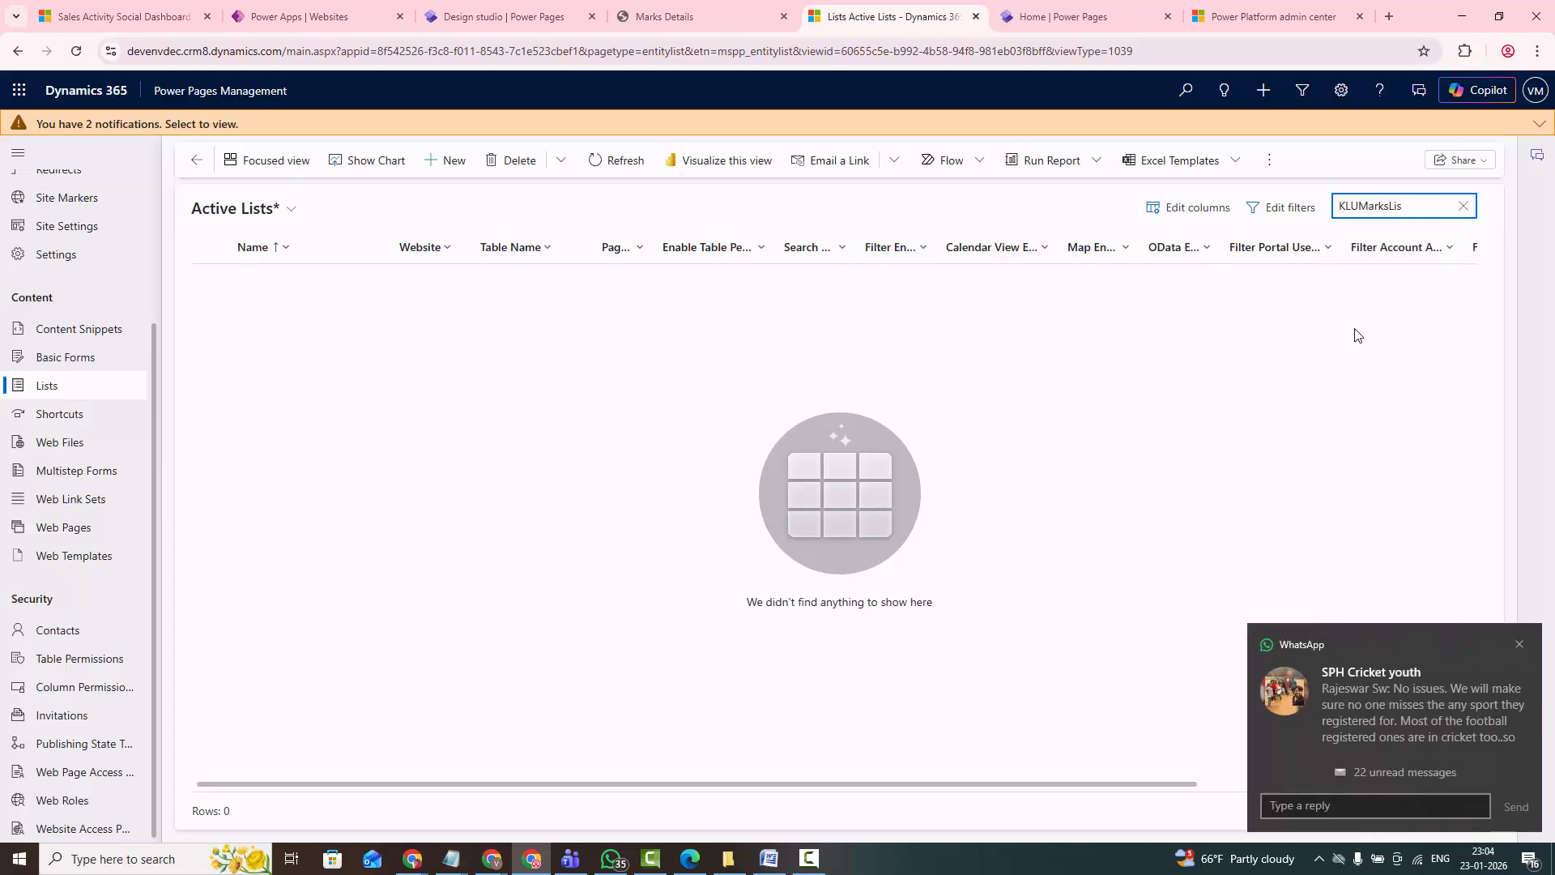
pyautogui.press('Return')
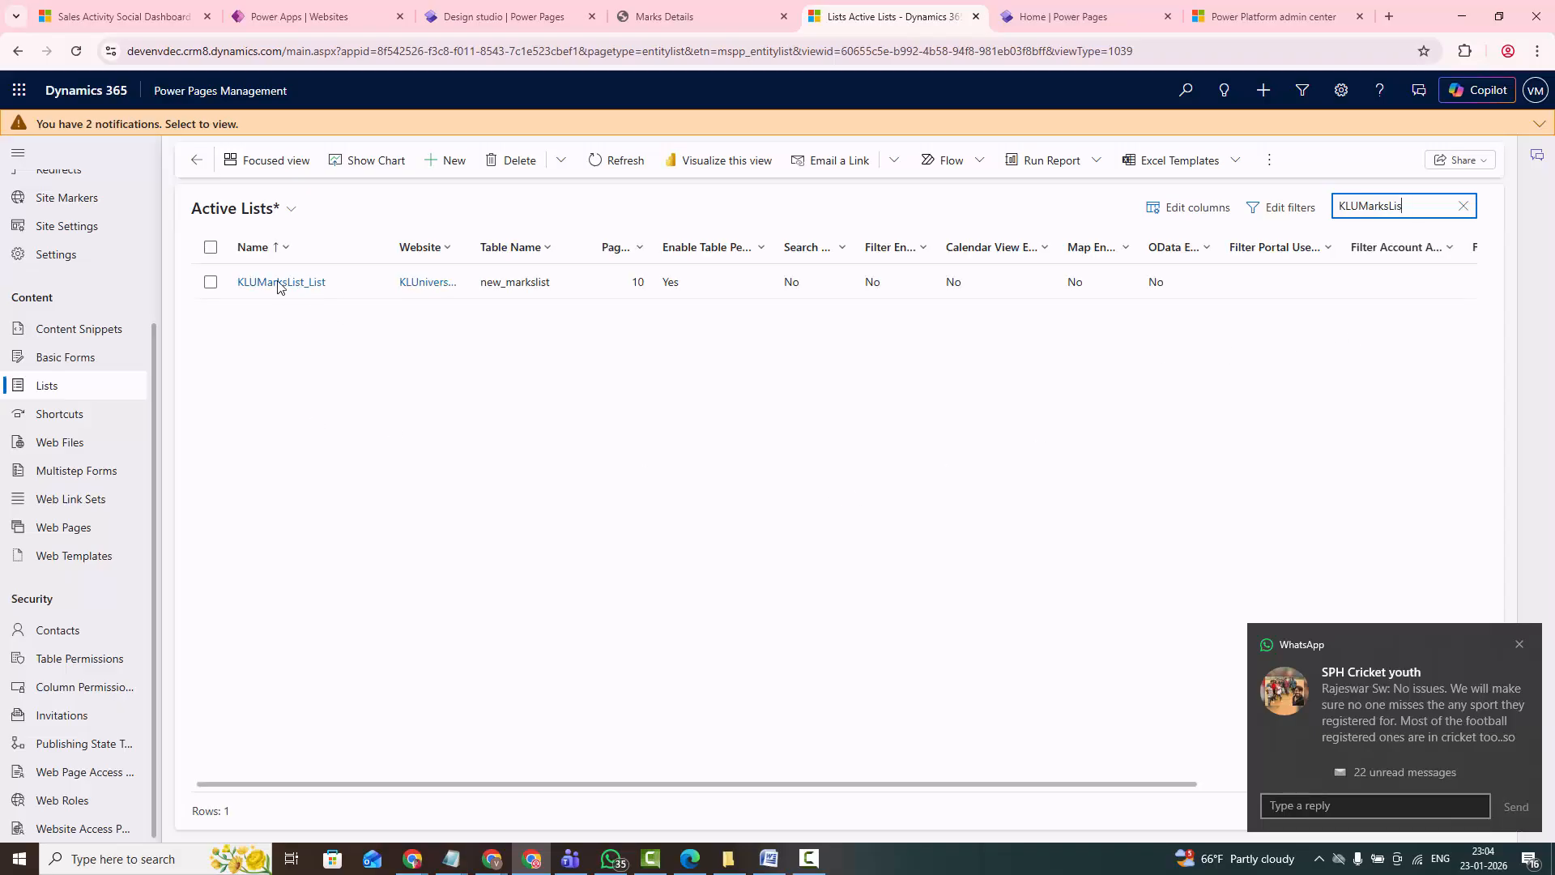
pyautogui.click(211, 282)
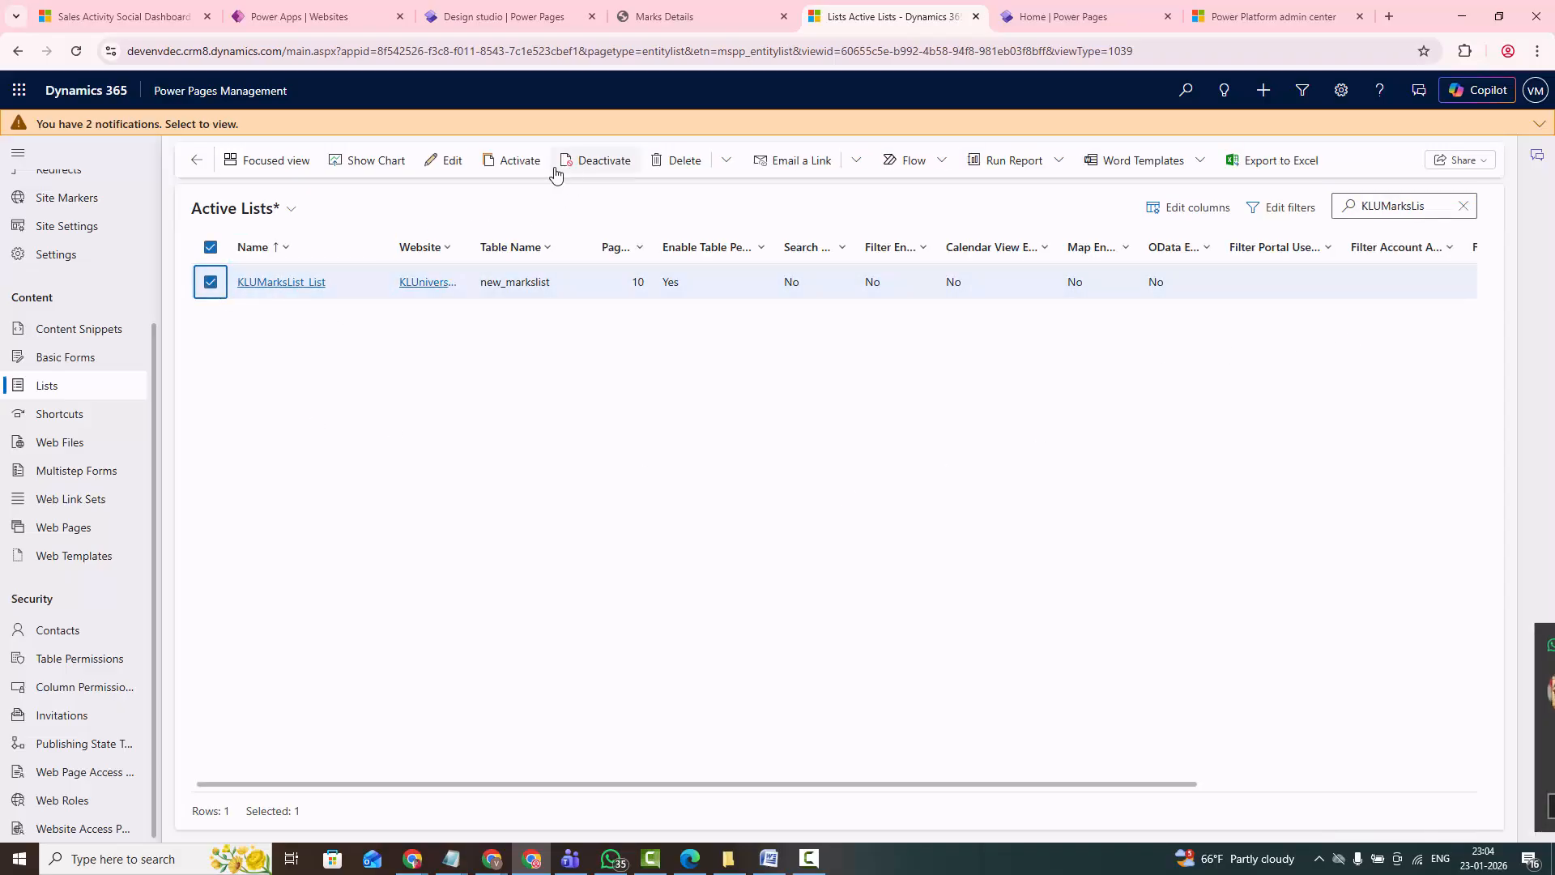
pyautogui.click(514, 161)
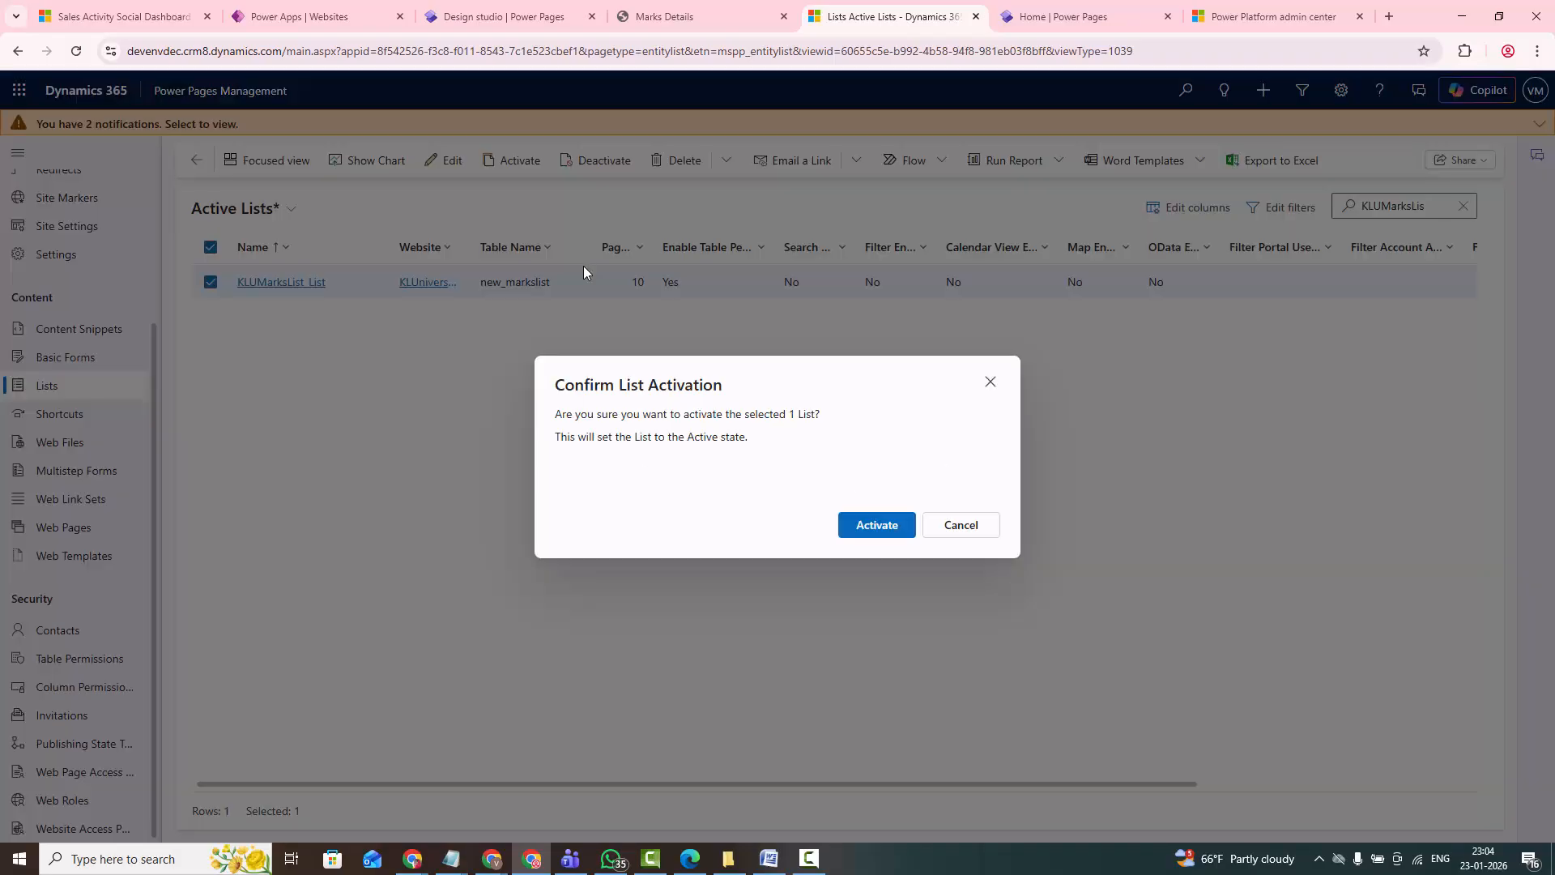
pyautogui.click(876, 524)
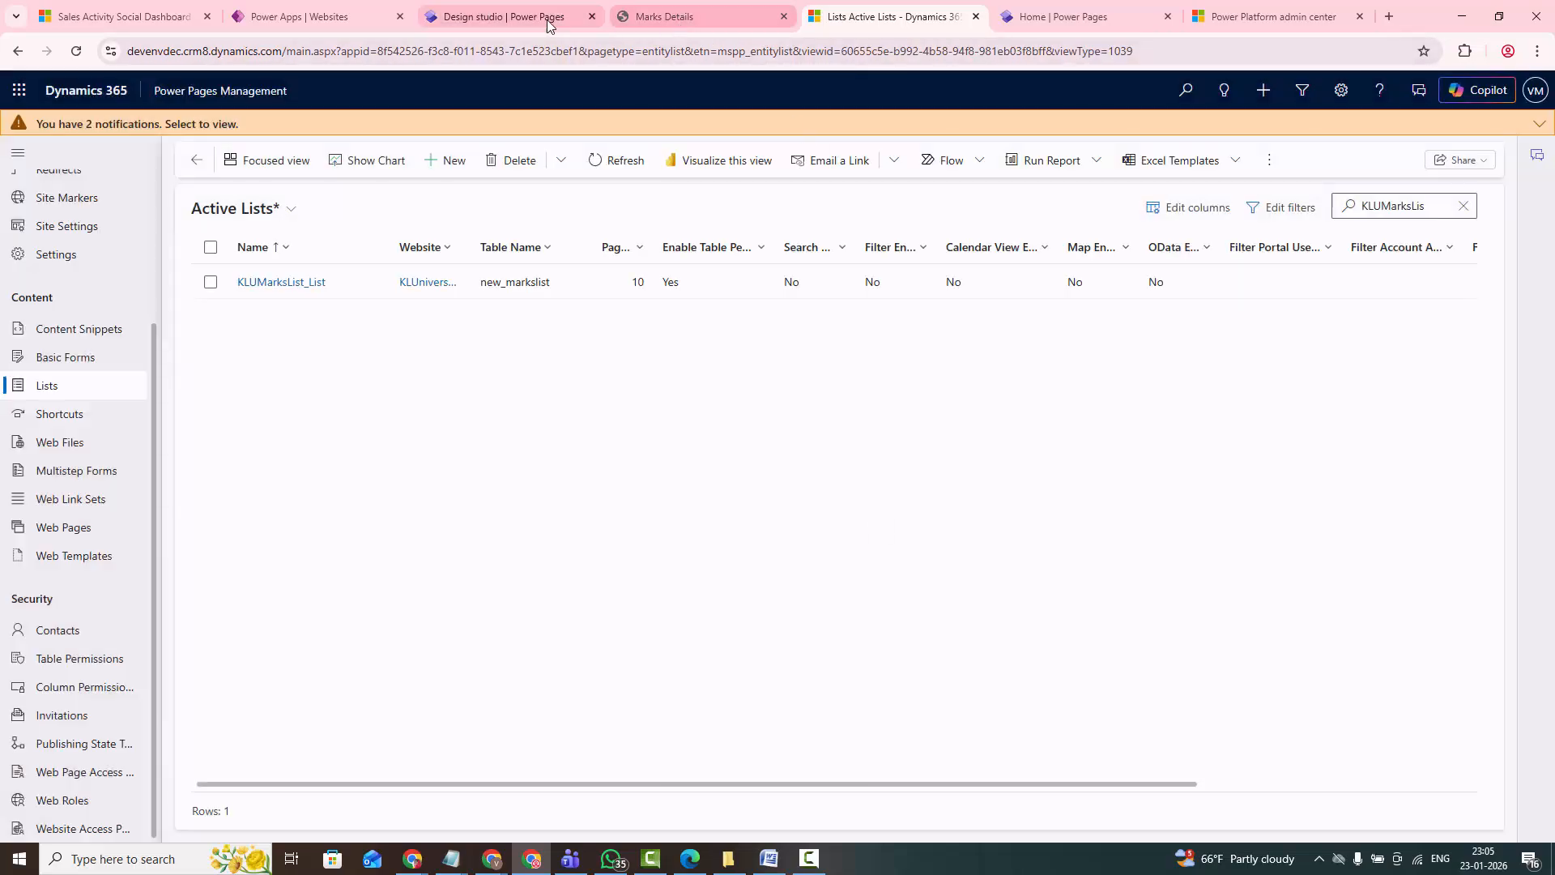
# - Switch to the Power Pages design studio and examine the list in the Marks Details section, collapsing its AI Insights block
pyautogui.click(518, 16)
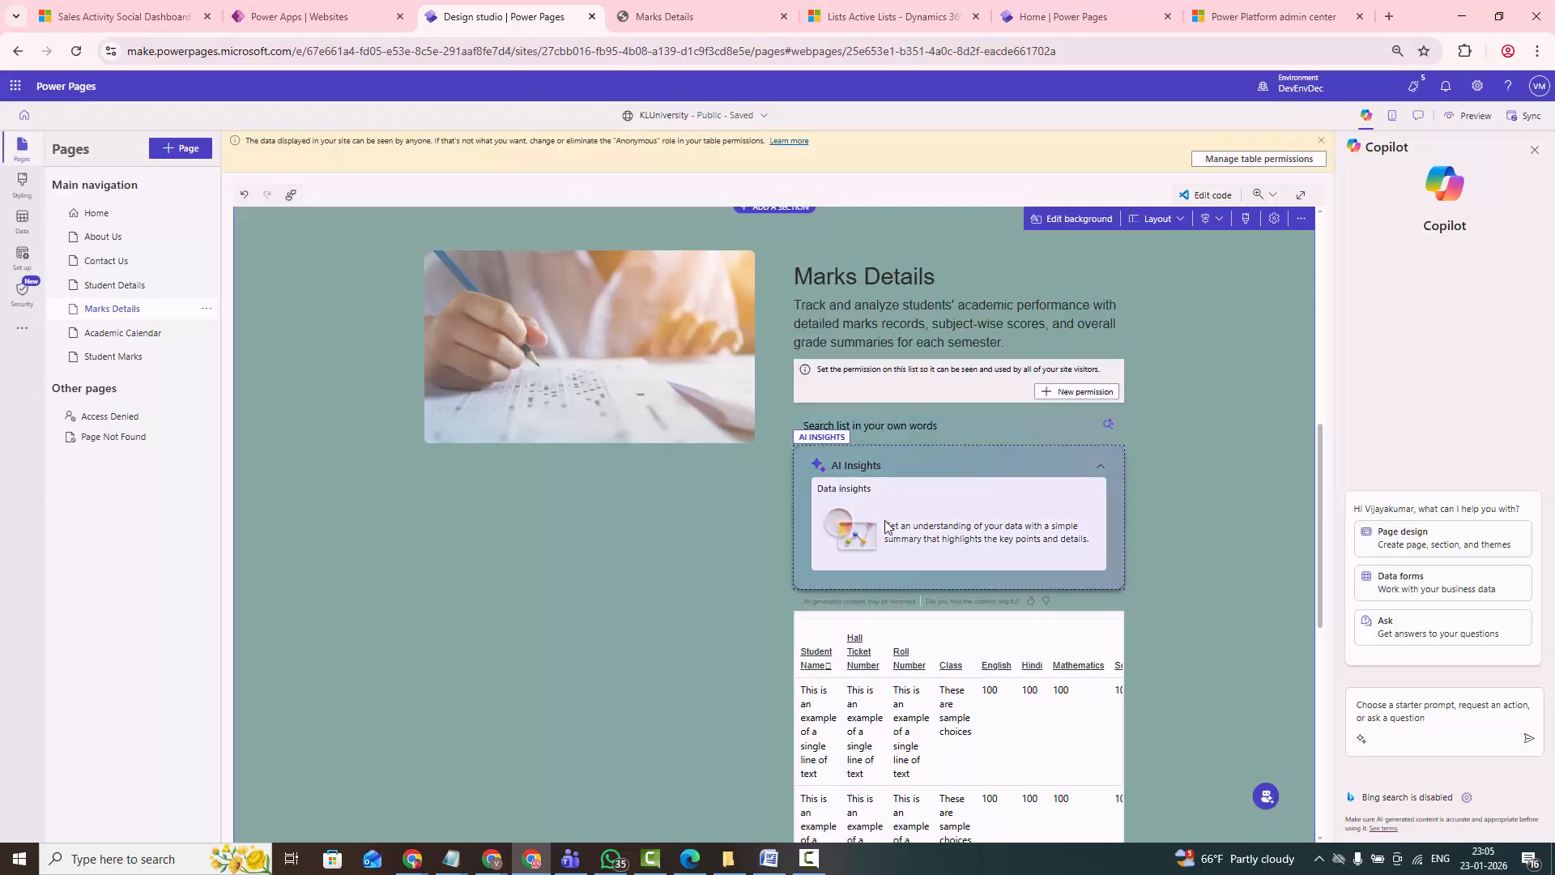
pyautogui.scroll(-1, 922, 613)
pyautogui.click(948, 390)
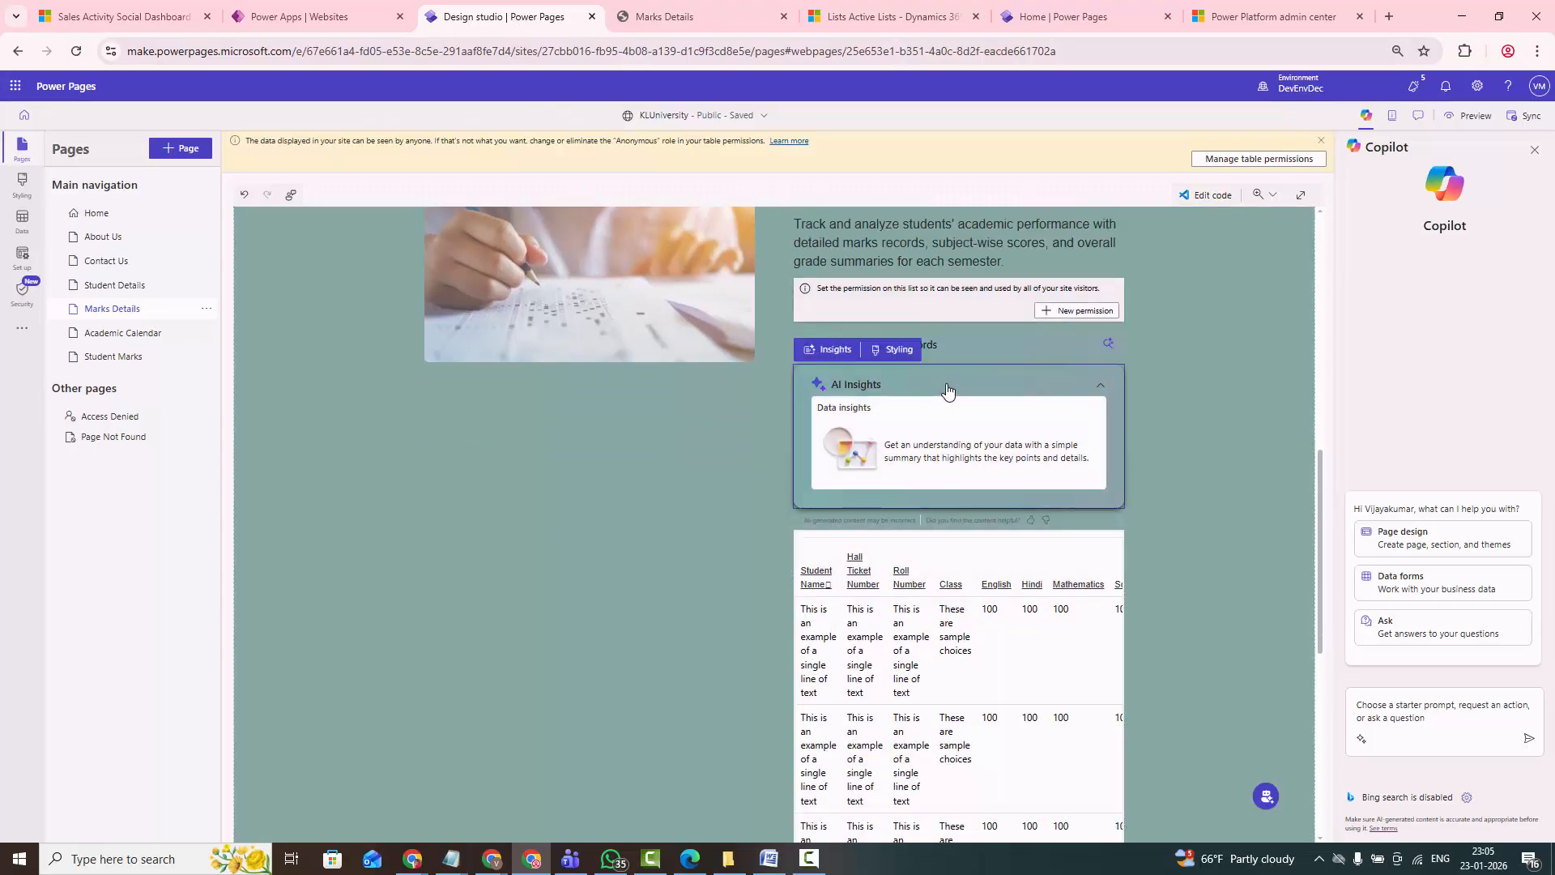
pyautogui.click(948, 390)
pyautogui.scroll(3, 1191, 424)
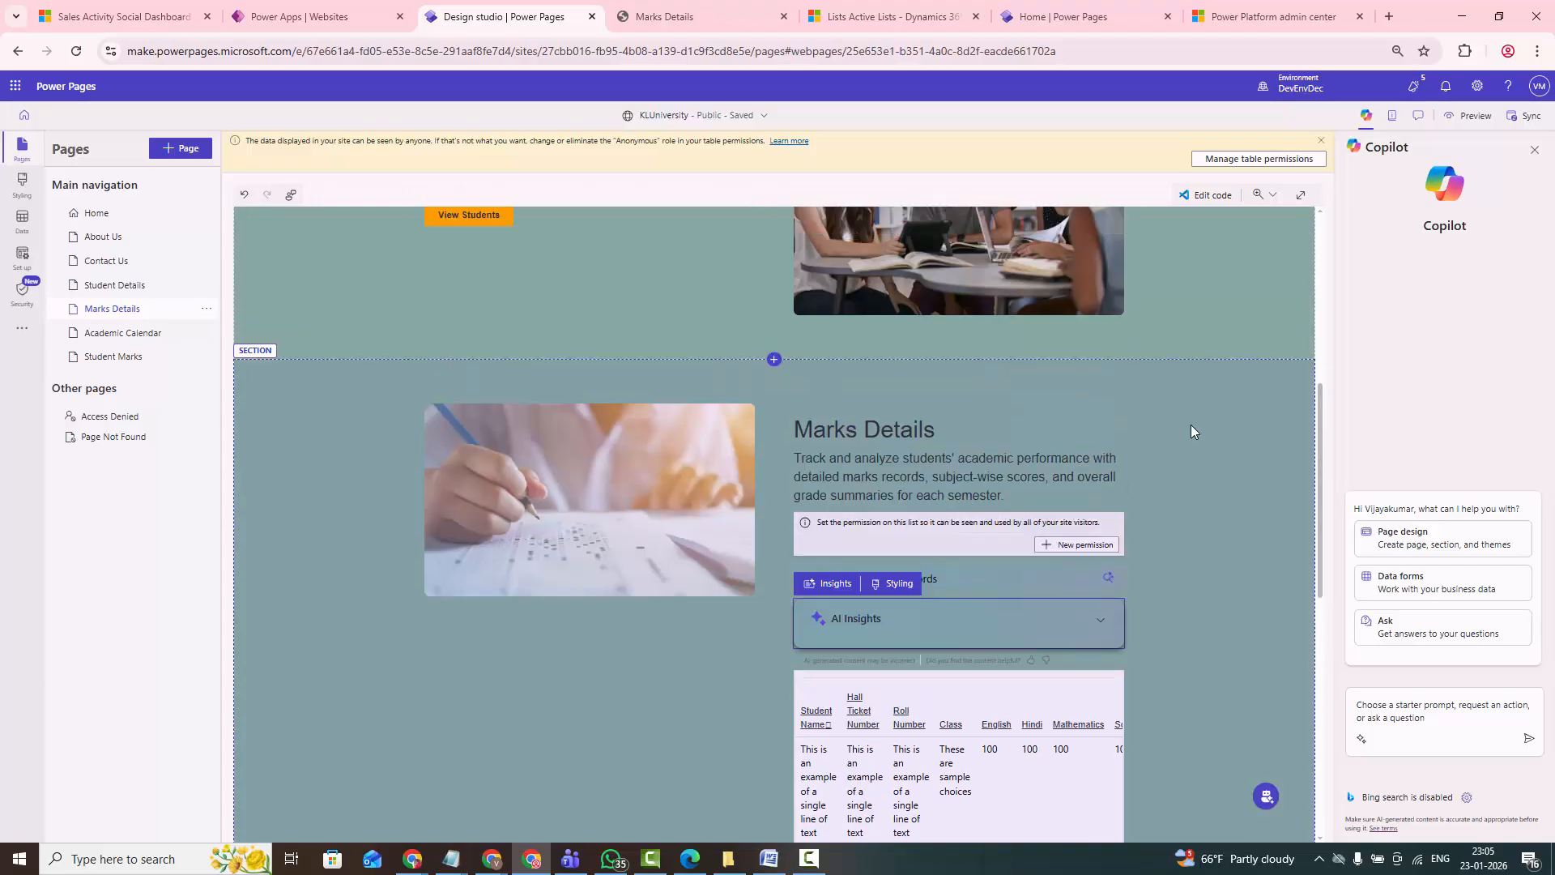
pyautogui.scroll(-3, 1124, 489)
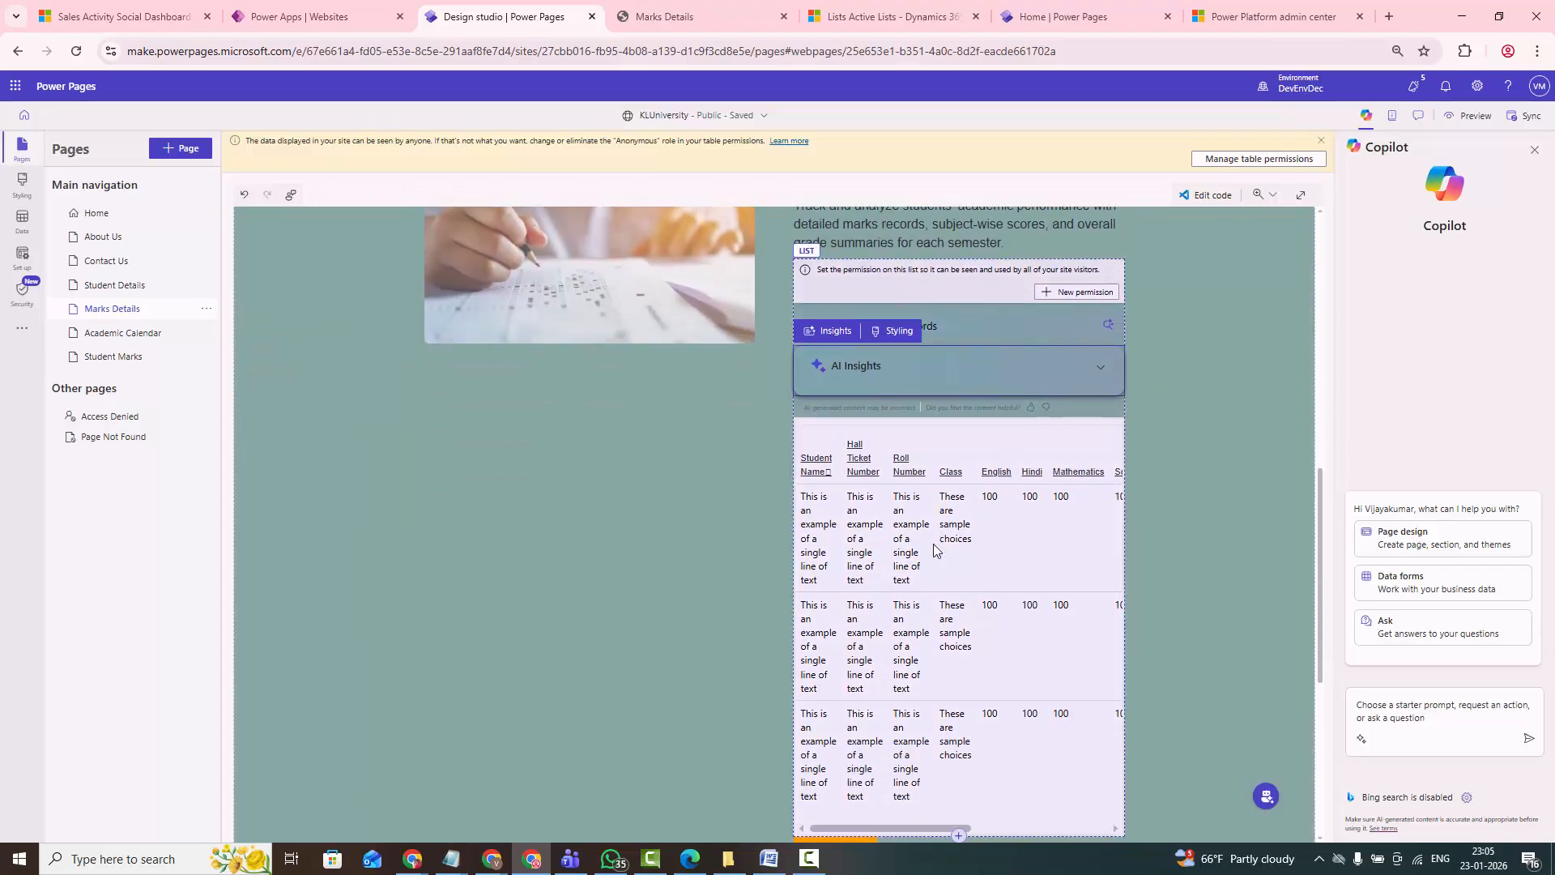
pyautogui.scroll(-1, 935, 551)
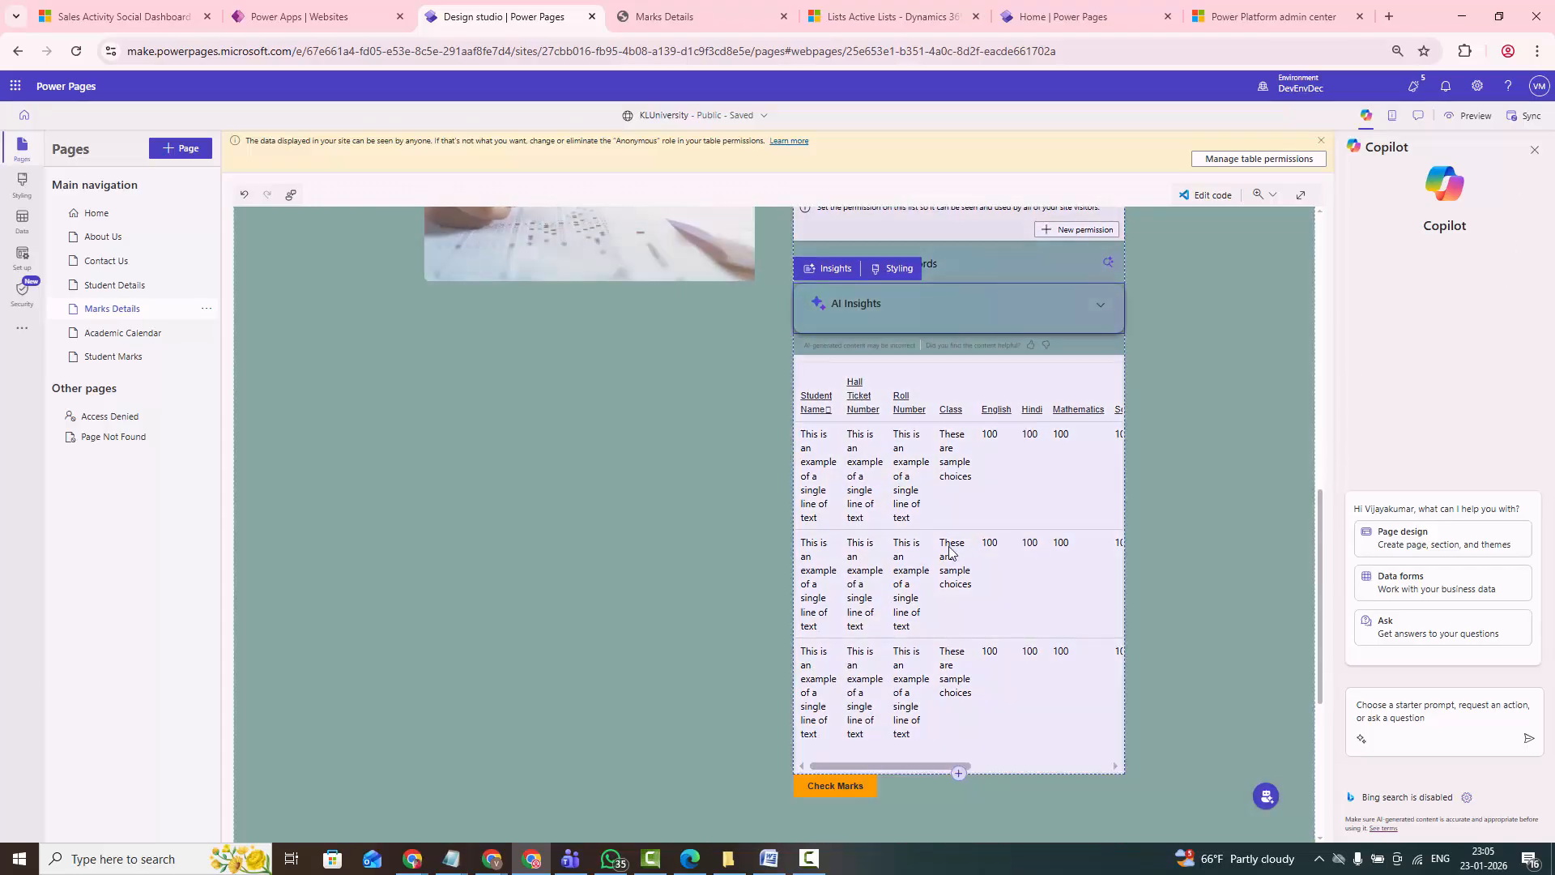
pyautogui.scroll(-1, 950, 550)
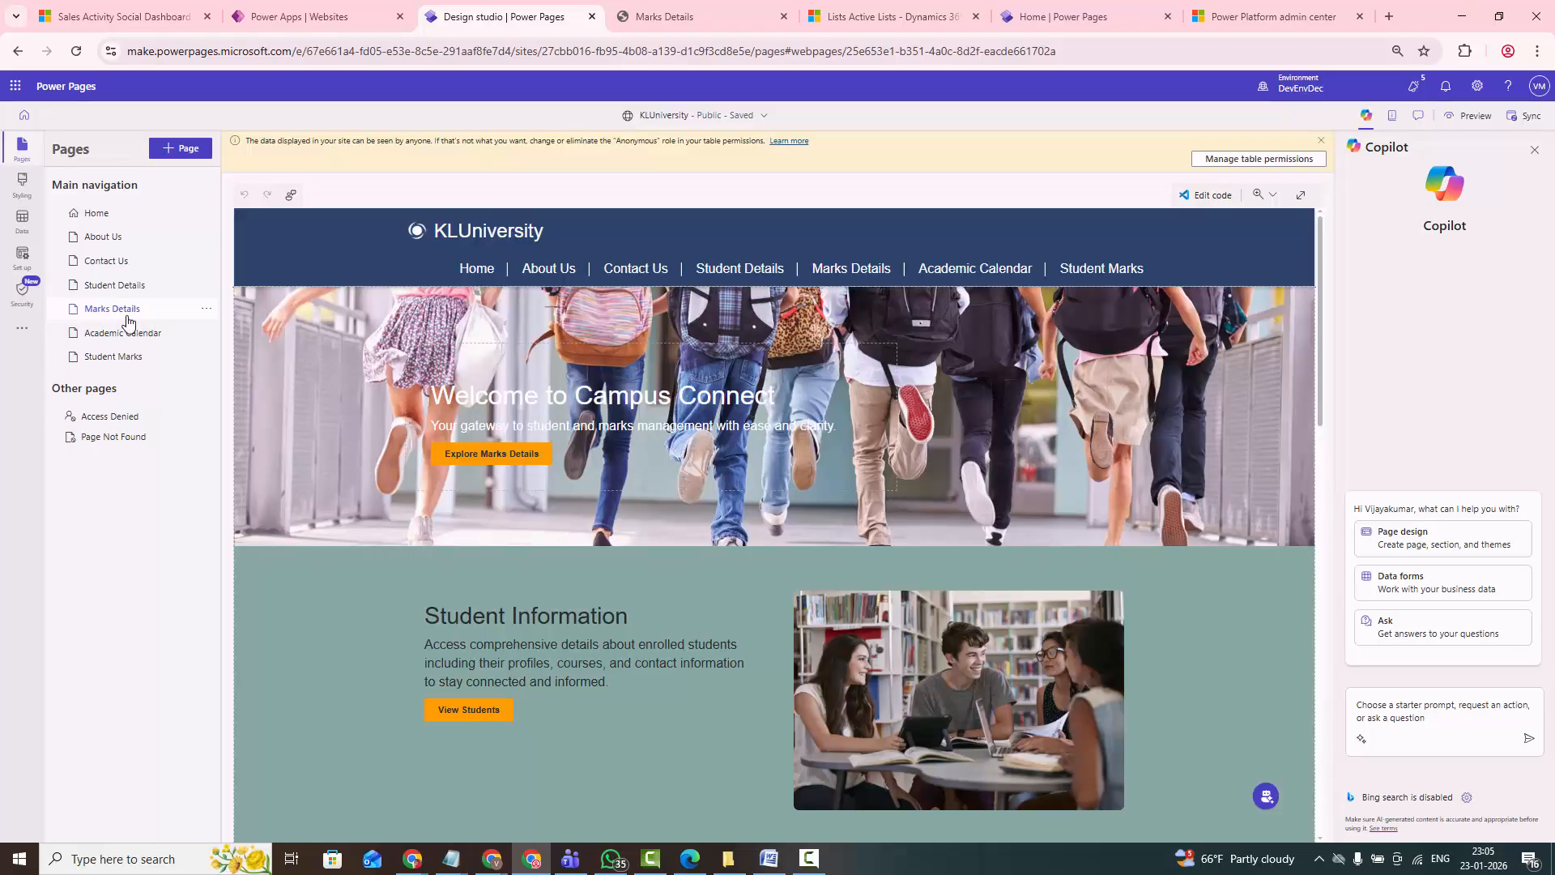
# - Preview the Marks Details page at desktop size and check the student marks list on the live site
pyautogui.click(1481, 121)
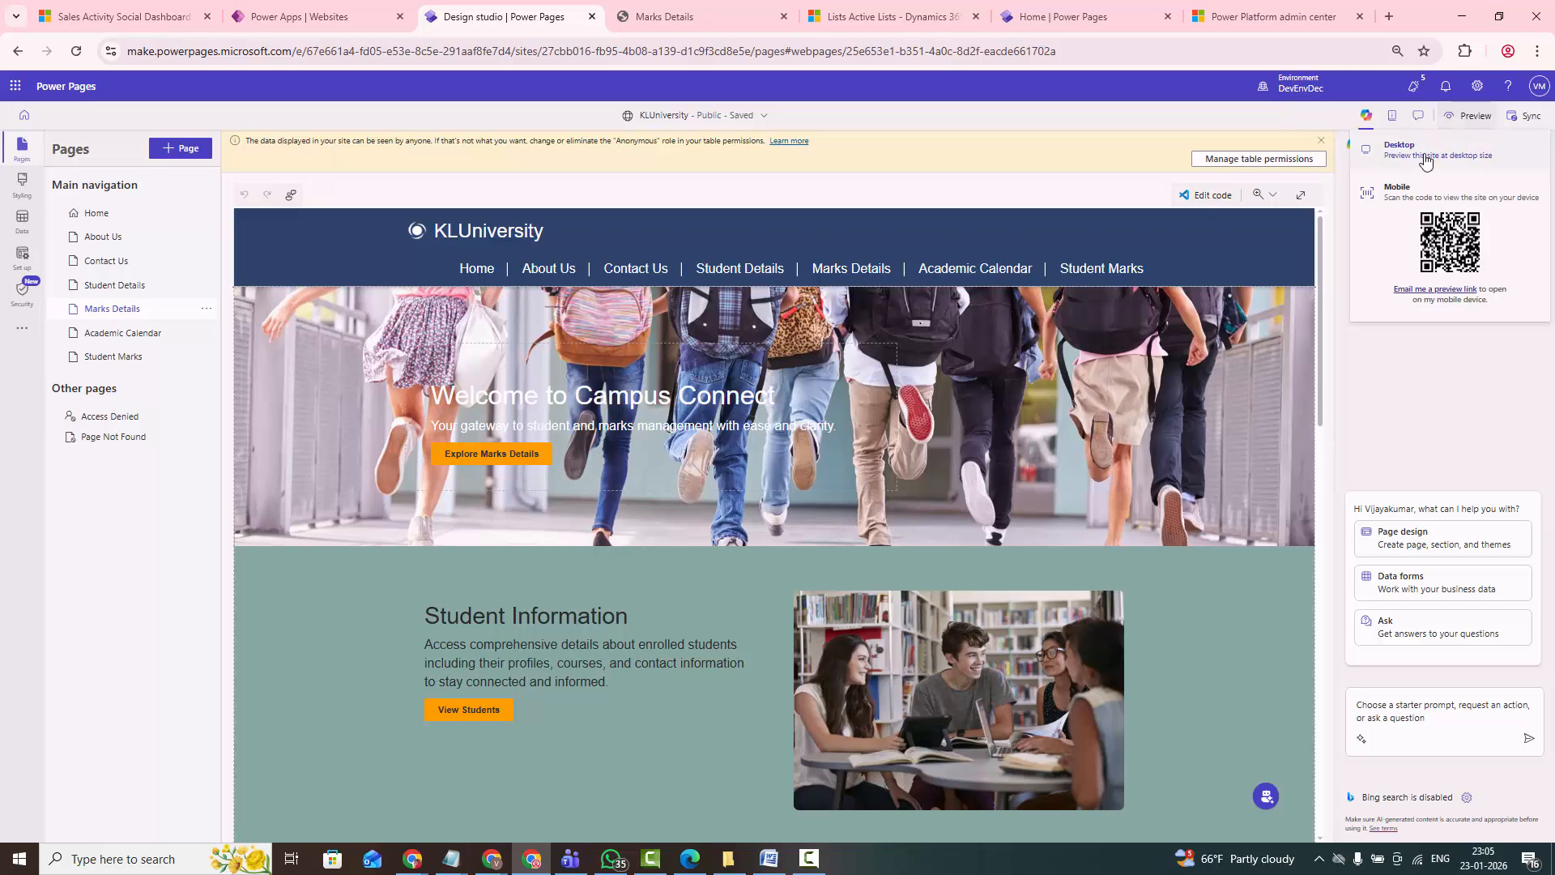
pyautogui.click(1400, 147)
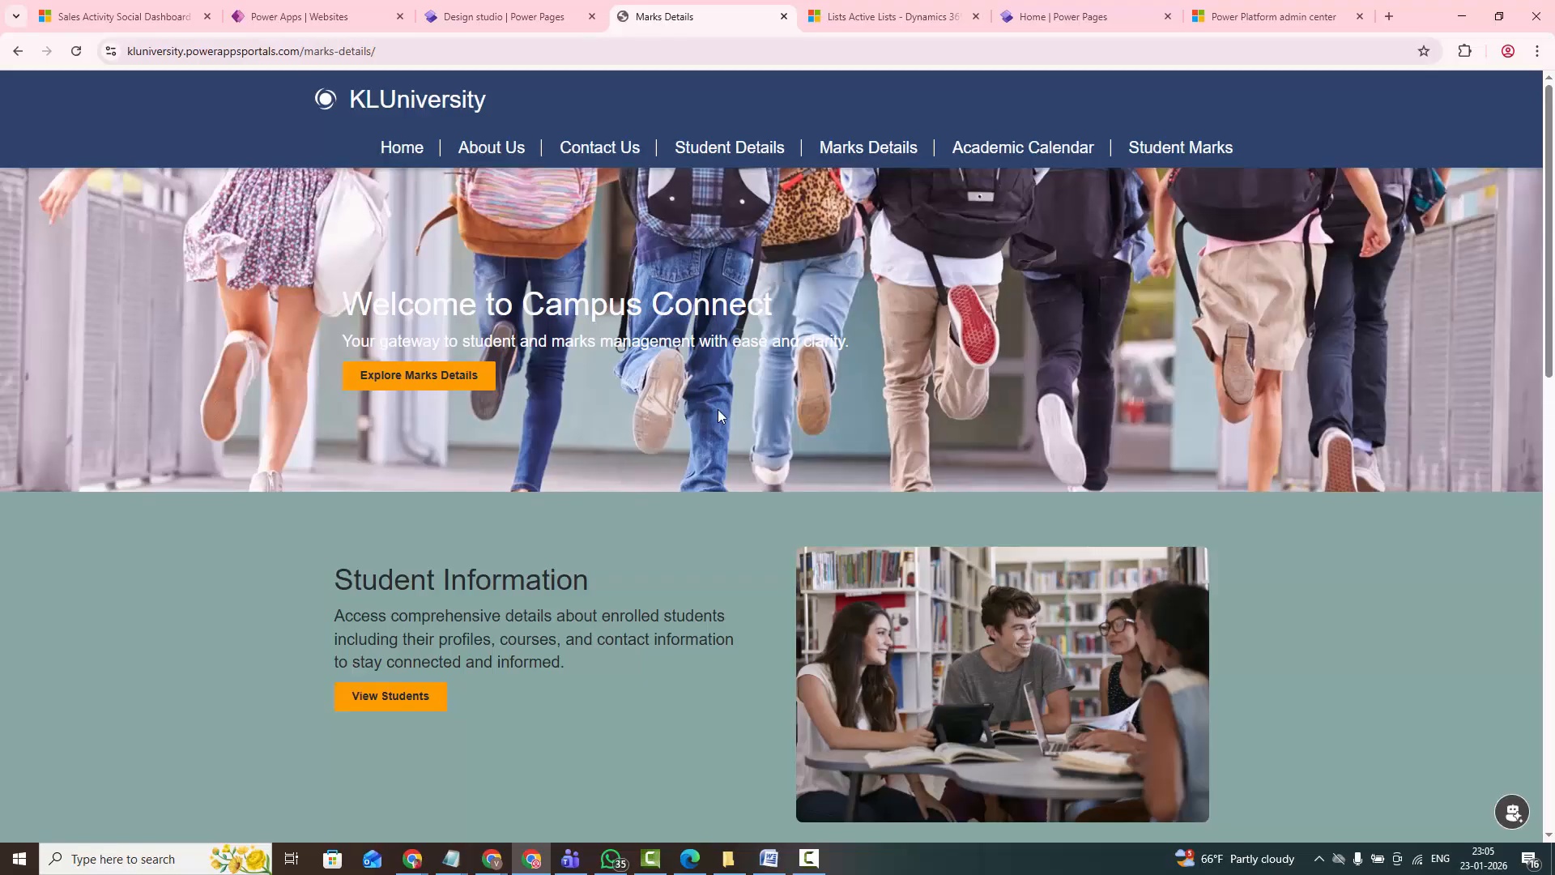
pyautogui.scroll(-5, 677, 439)
pyautogui.scroll(-3, 678, 439)
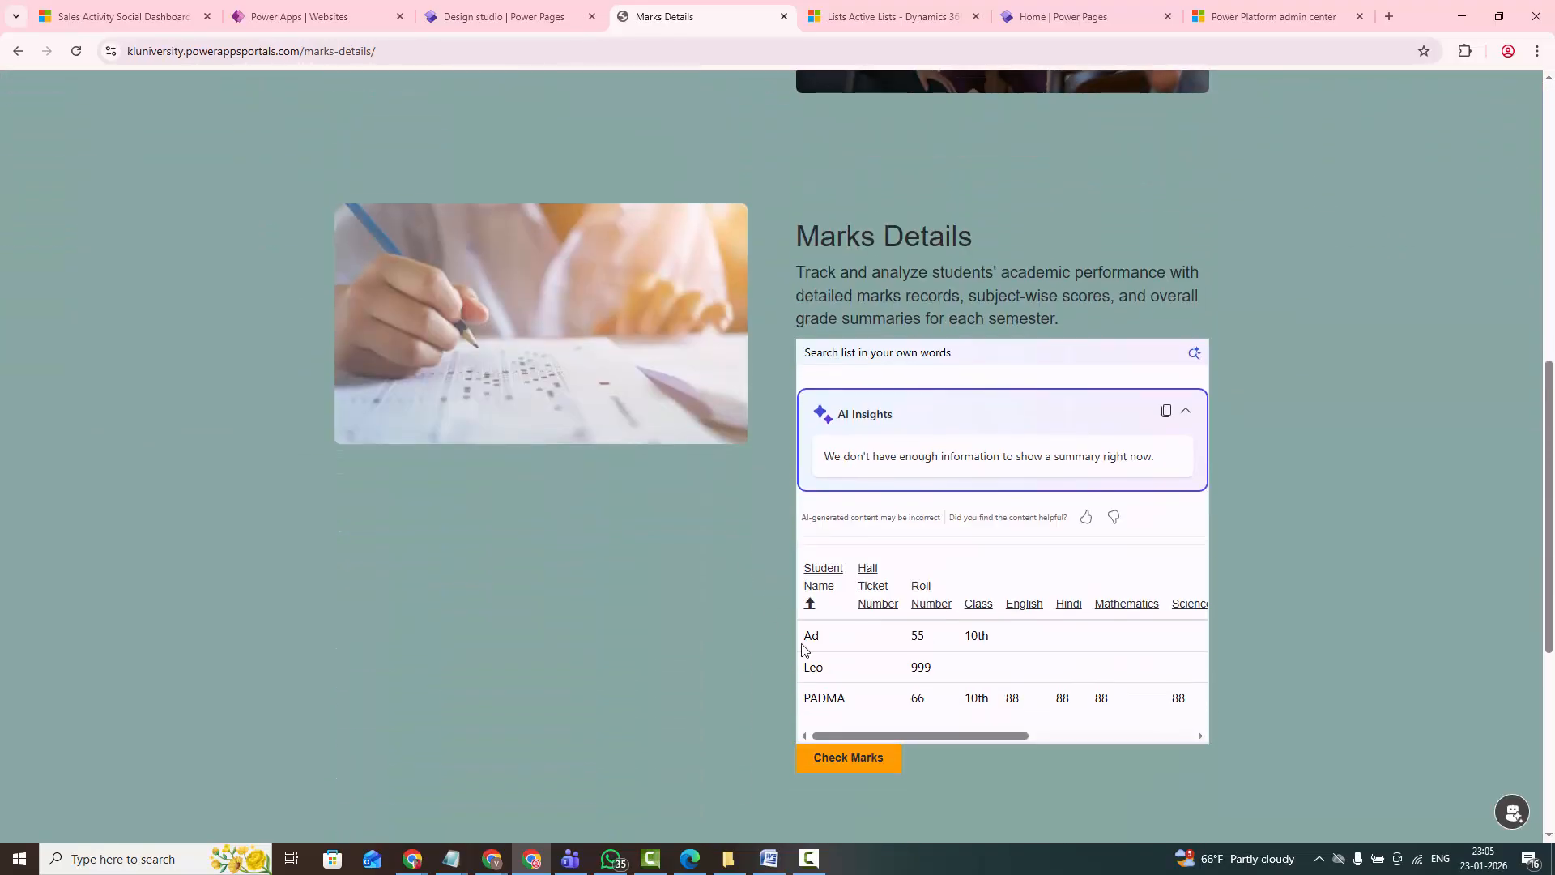
pyautogui.scroll(-1, 1042, 594)
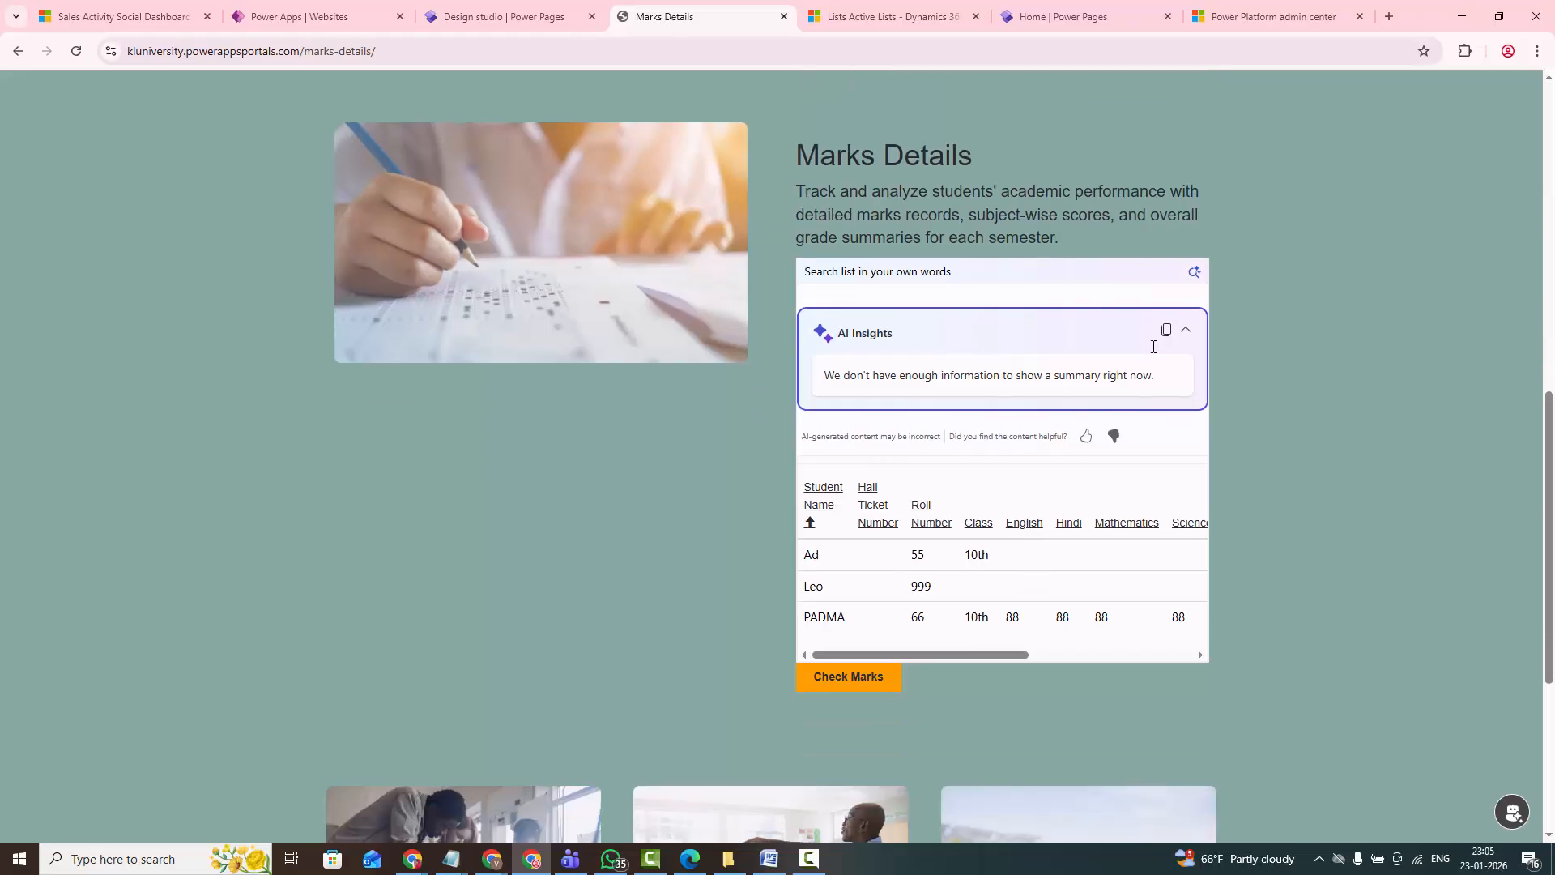
# - Collapse the AI Insights summary and examine the marks list's remaining columns through Total Percentage
pyautogui.moveTo(839, 338); pyautogui.dragTo(901, 337)
pyautogui.click(1188, 334)
pyautogui.scroll(-2, 940, 478)
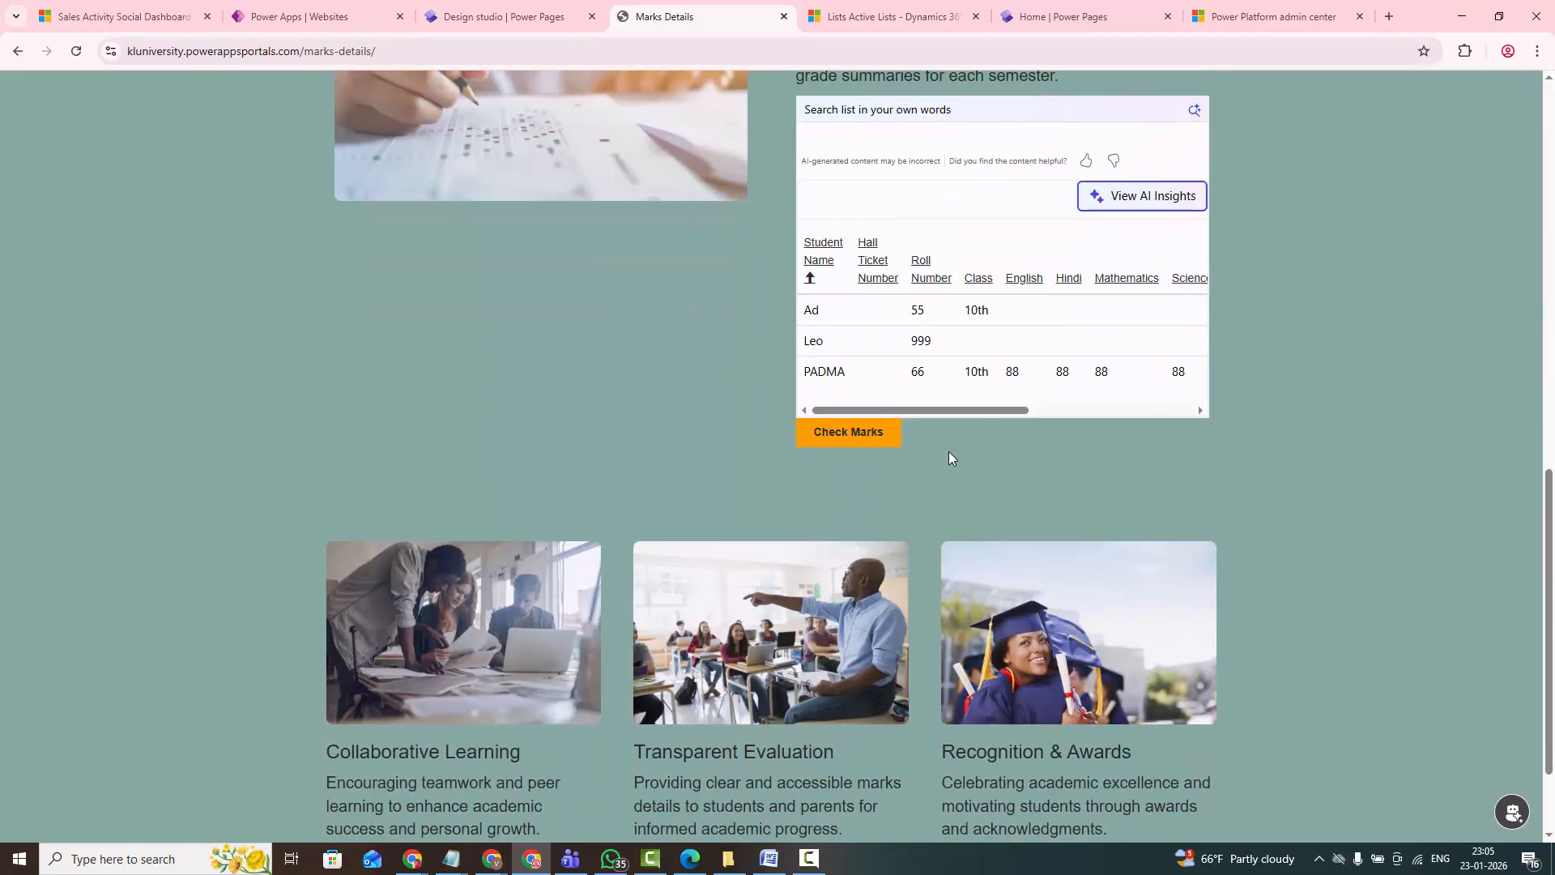
pyautogui.moveTo(1008, 407); pyautogui.dragTo(1229, 410)
pyautogui.scroll(2, 1005, 406)
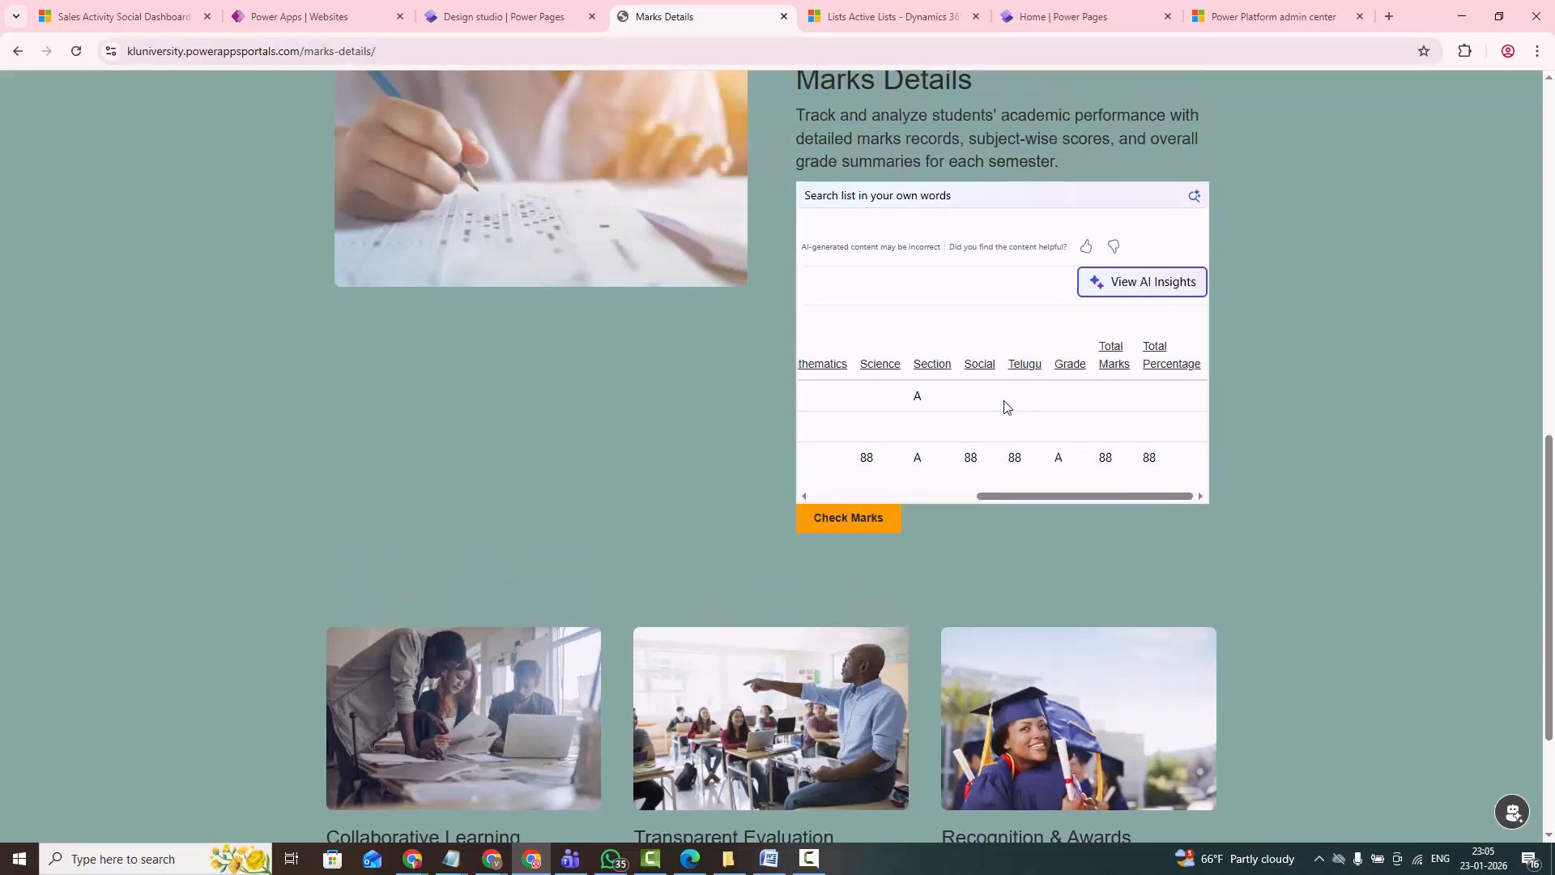
pyautogui.scroll(4, 1005, 409)
pyautogui.scroll(-2, 993, 437)
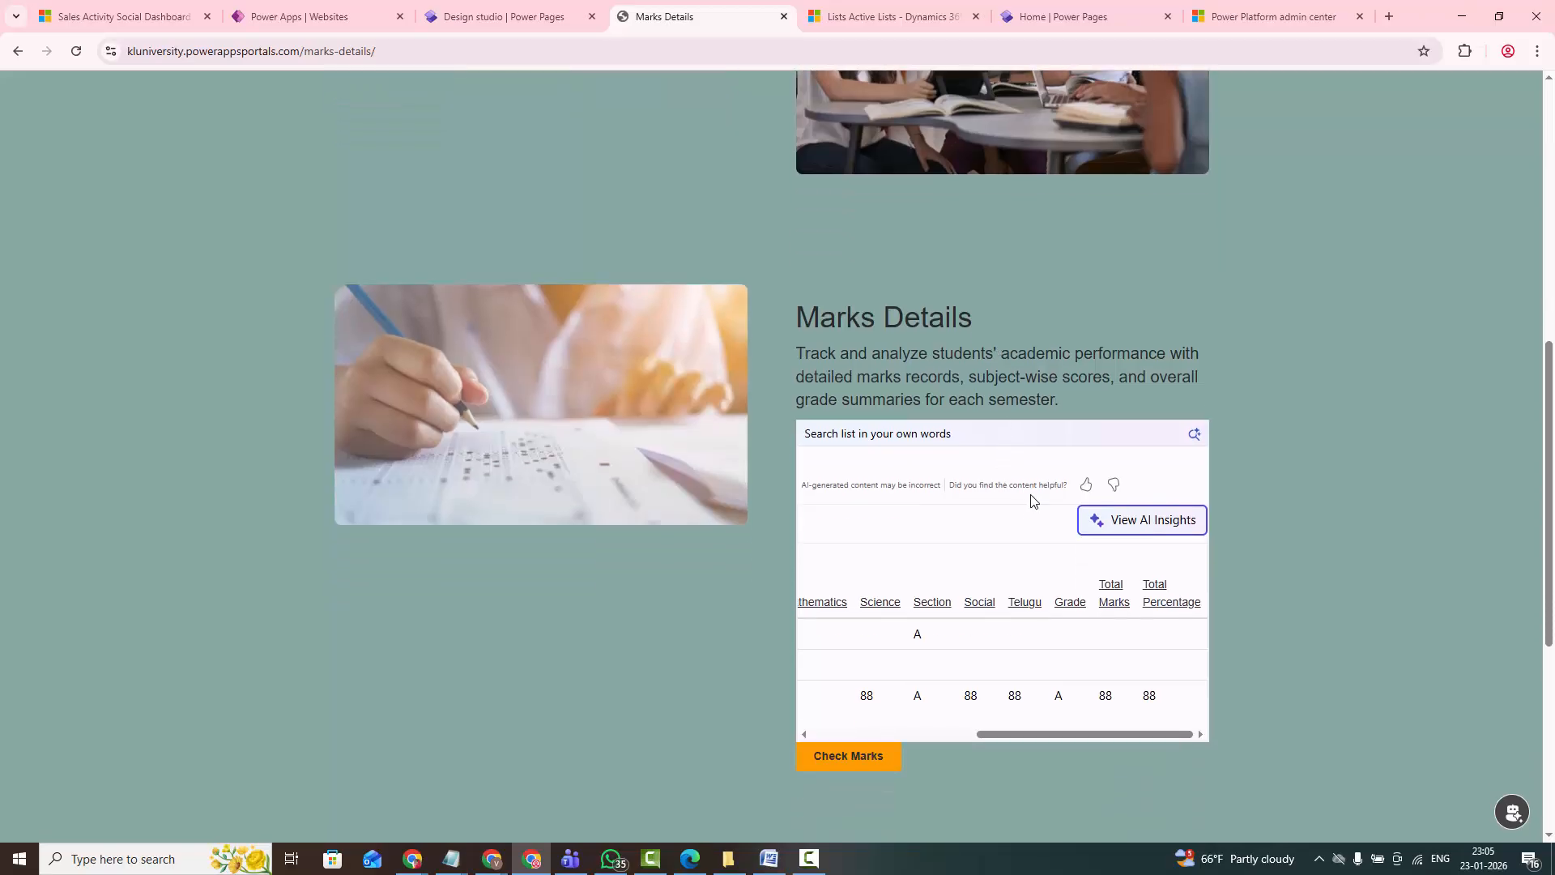
pyautogui.scroll(-3, 952, 473)
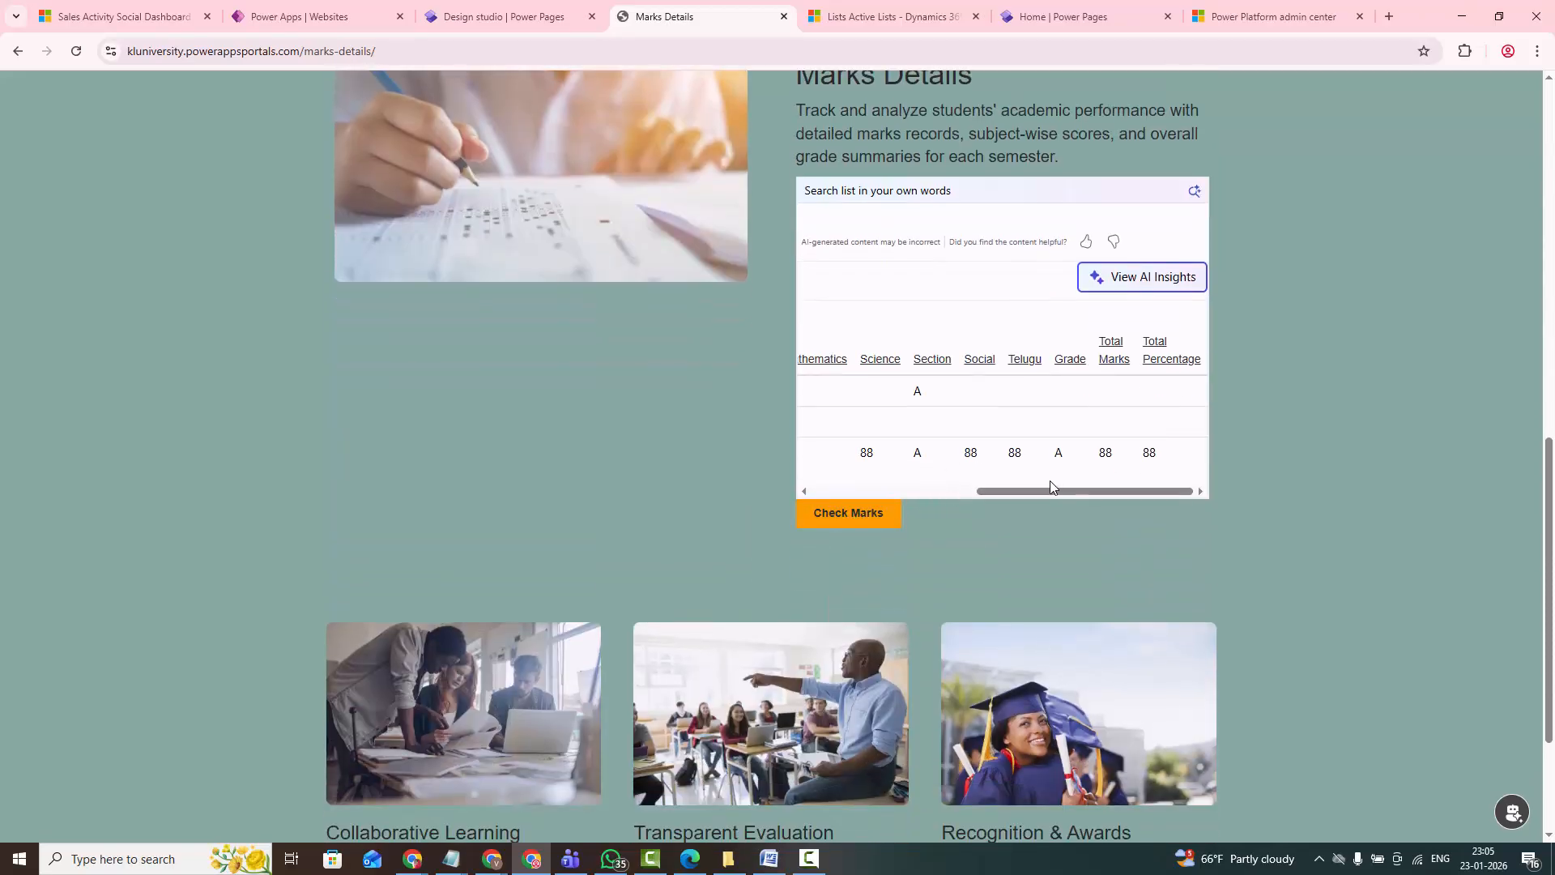
pyautogui.moveTo(1053, 482); pyautogui.dragTo(865, 478)
pyautogui.scroll(3, 866, 478)
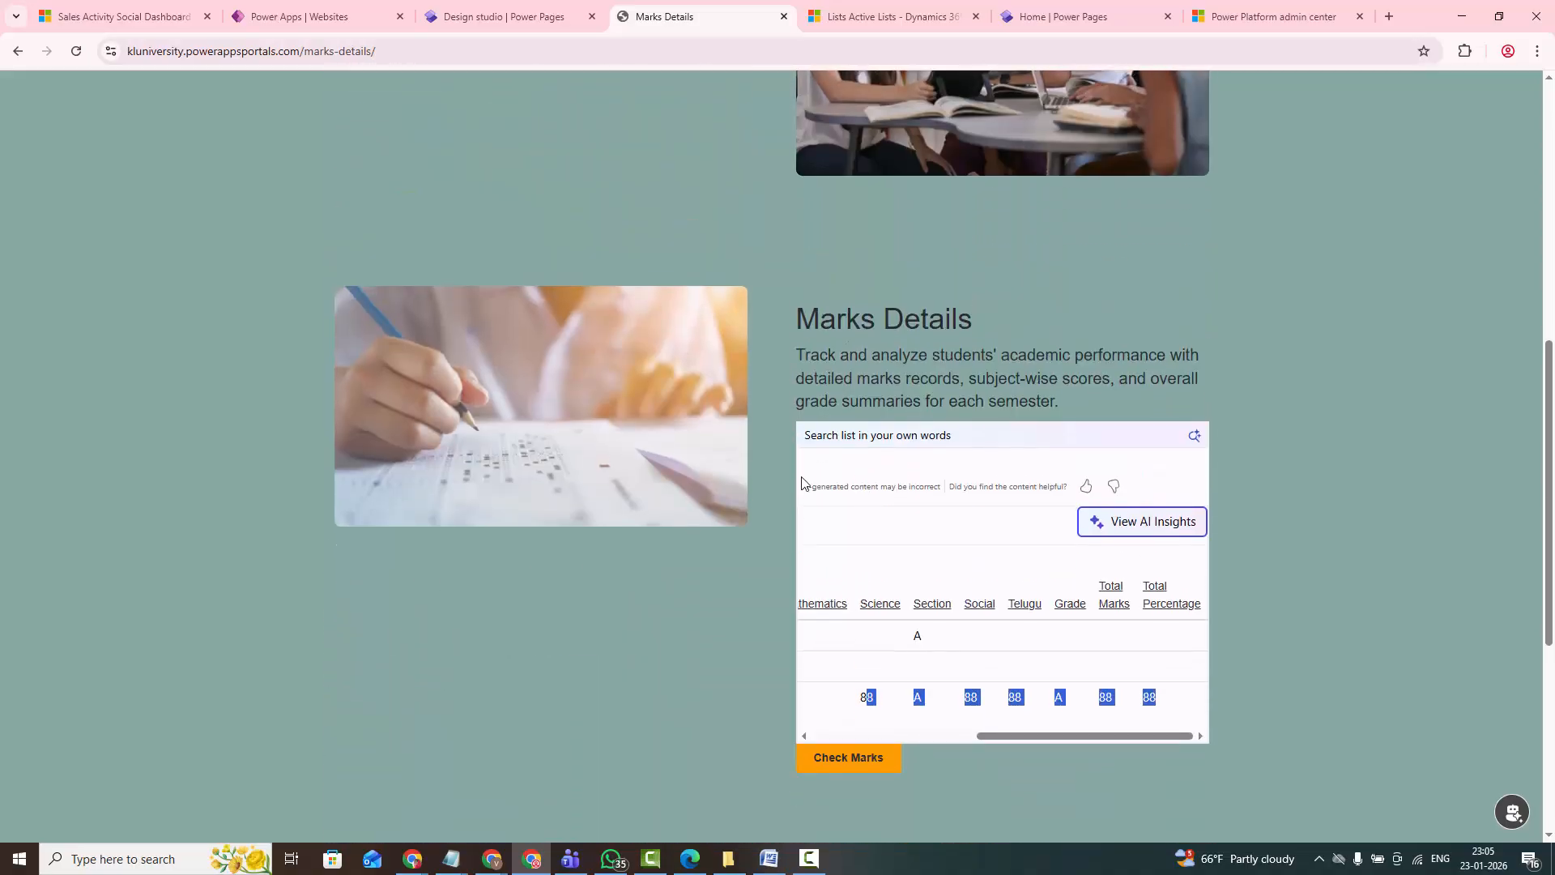
pyautogui.scroll(7, 593, 460)
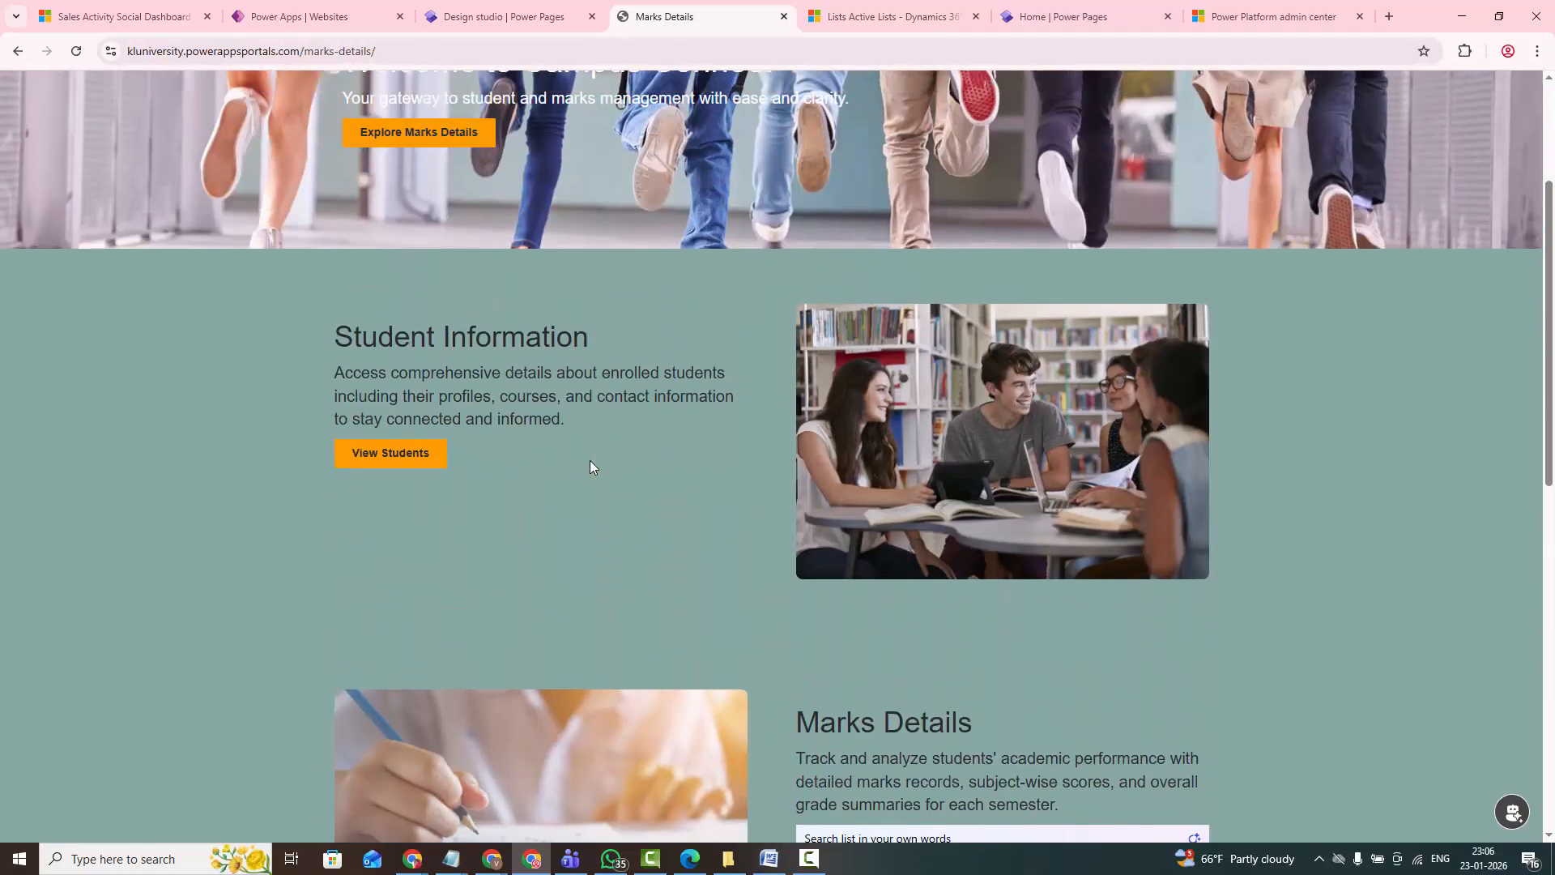
pyautogui.scroll(1, 590, 469)
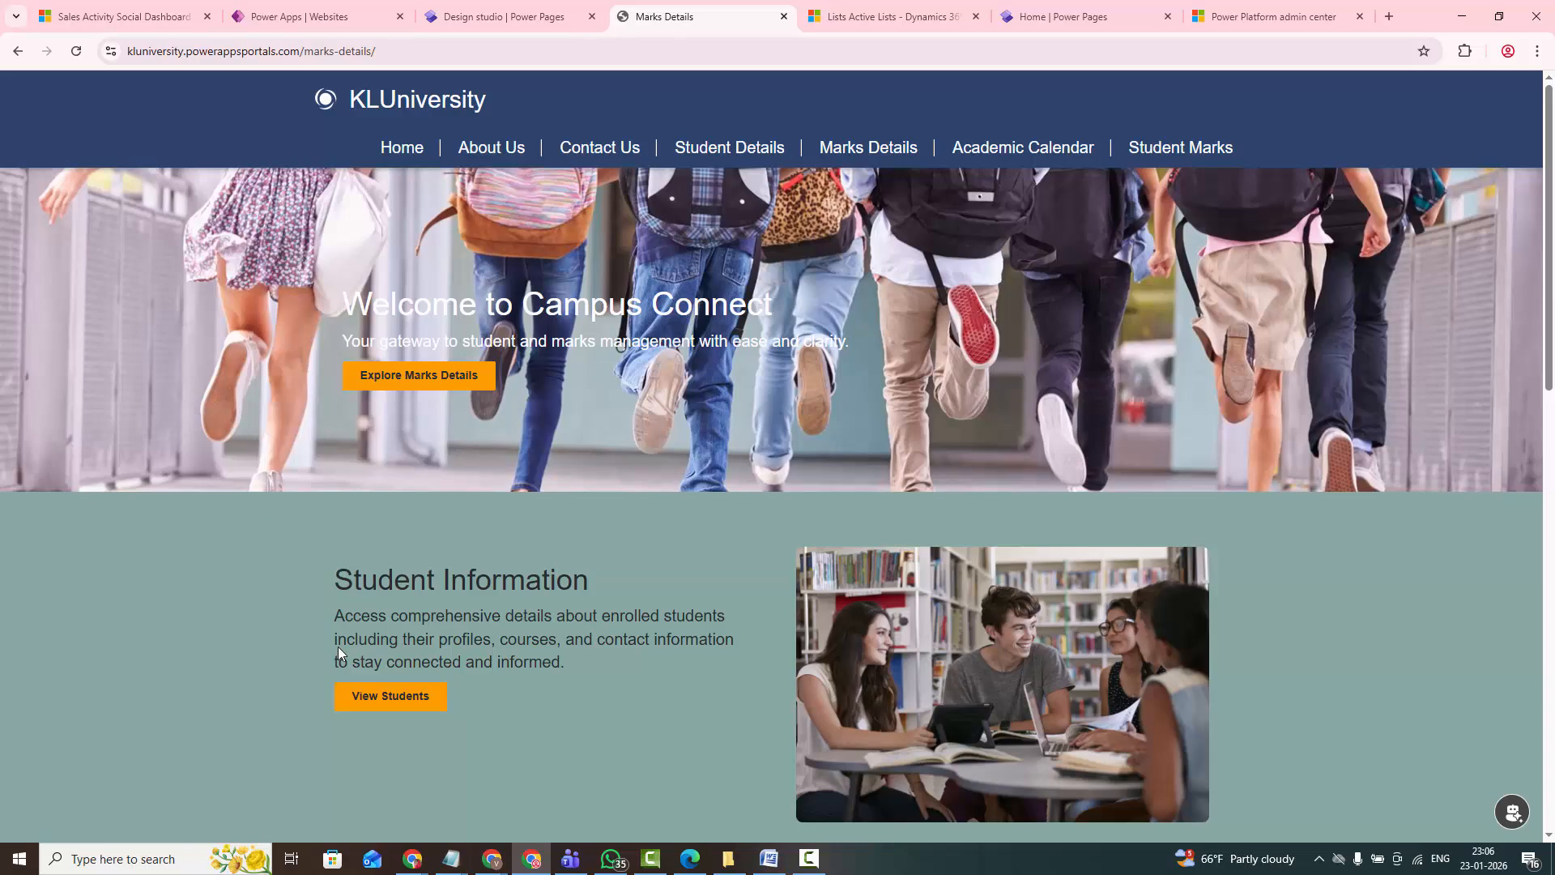
# - Switch to the Notepad outline and review the Power Pages design studio and Power Pages Management topics
pyautogui.moveTo(452, 859)
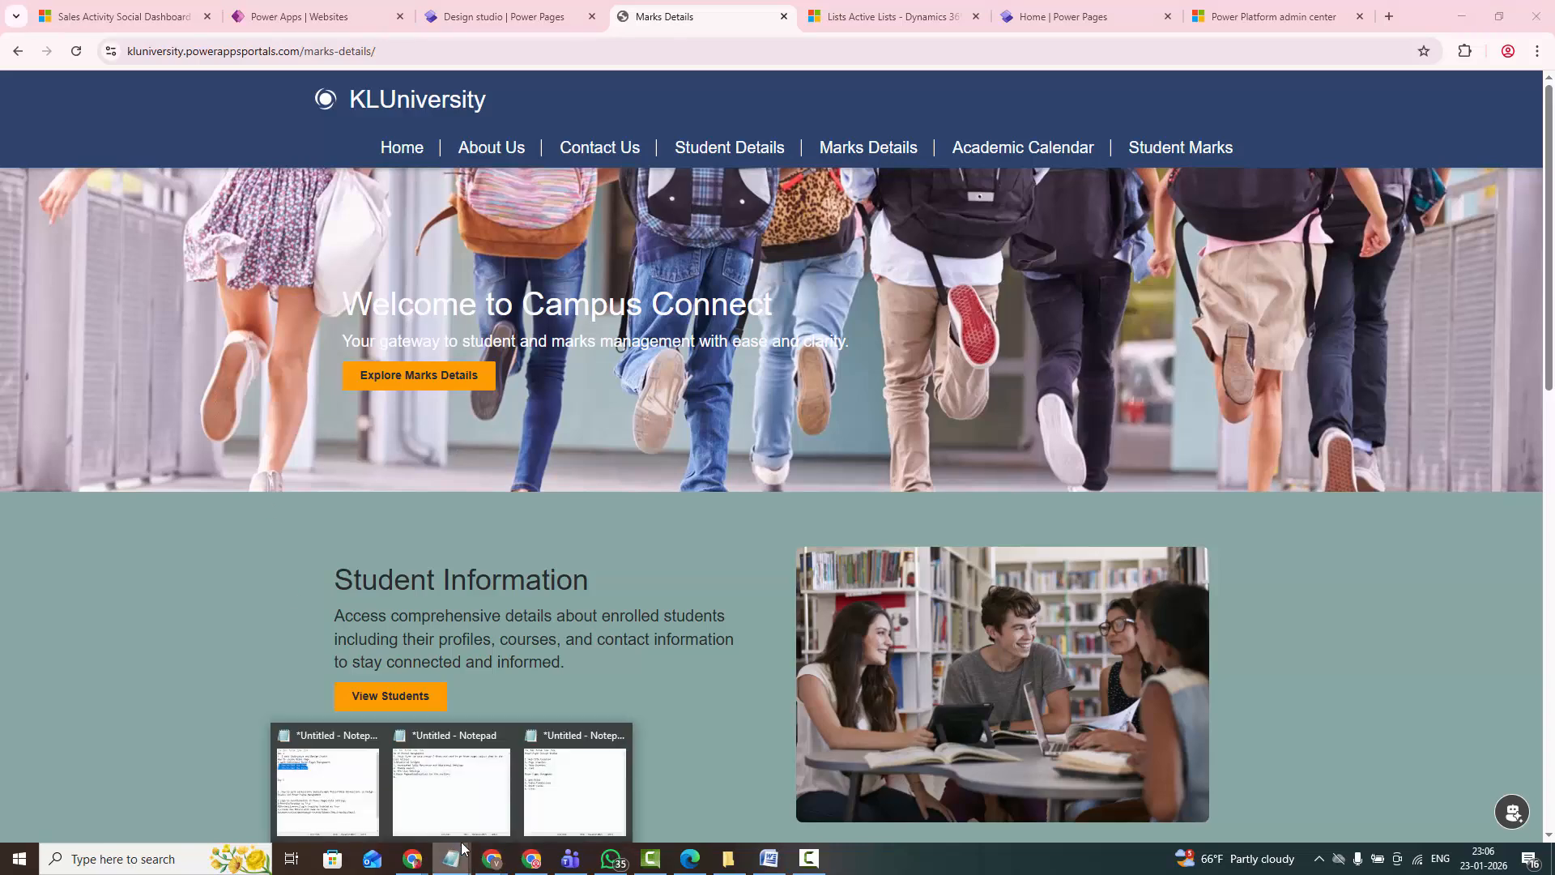
pyautogui.click(579, 798)
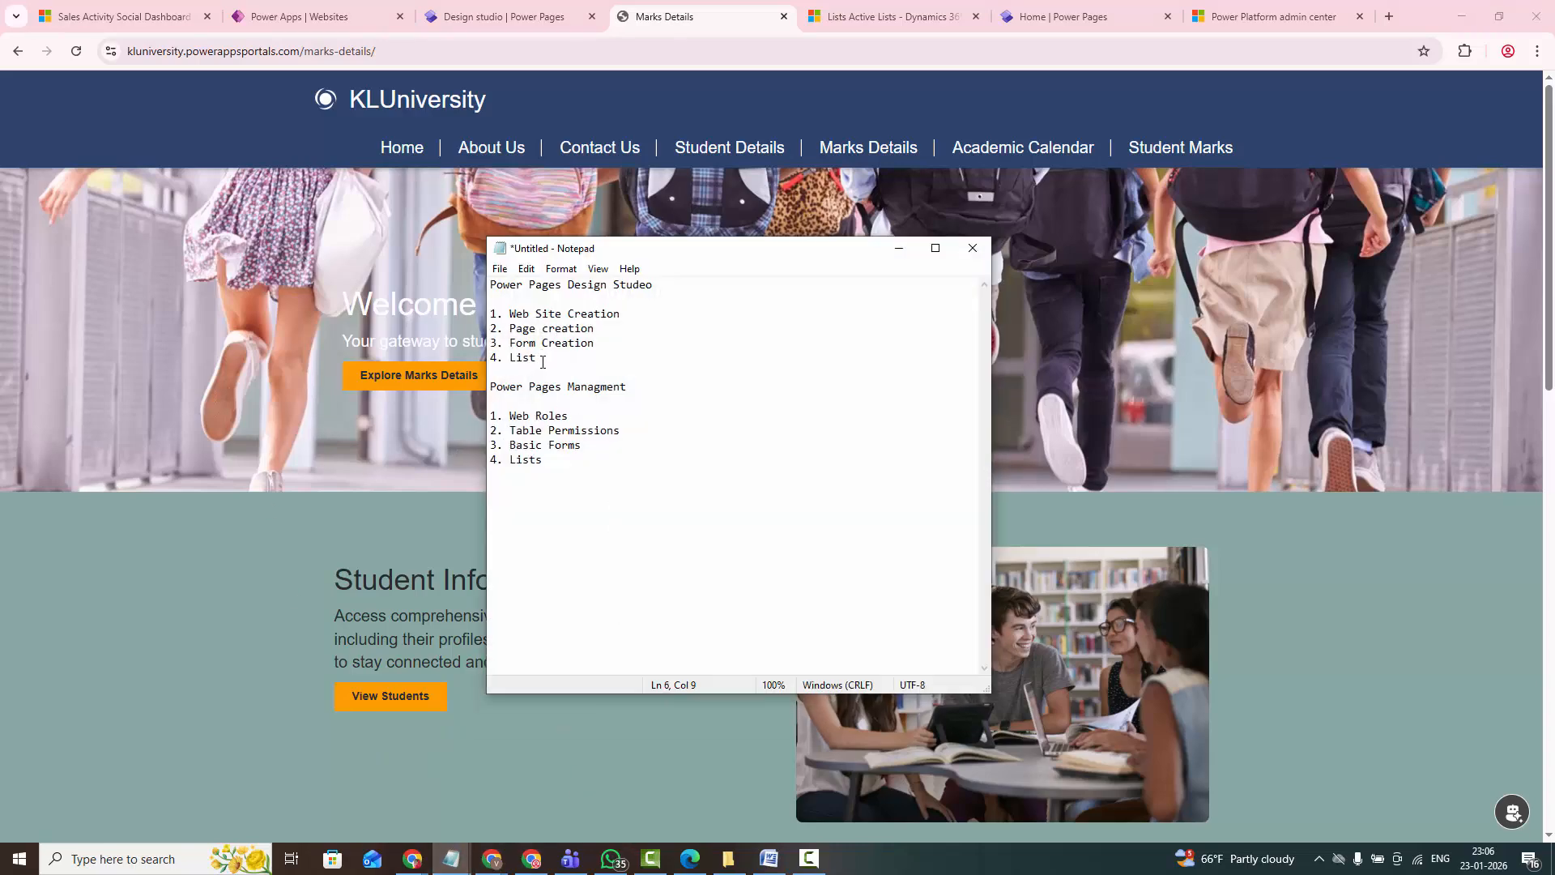
pyautogui.moveTo(543, 362); pyautogui.dragTo(512, 364)
pyautogui.moveTo(536, 359); pyautogui.dragTo(505, 359)
pyautogui.click(567, 357)
pyautogui.moveTo(595, 343); pyautogui.dragTo(506, 345)
pyautogui.click(555, 343)
pyautogui.moveTo(510, 329); pyautogui.dragTo(620, 314)
pyautogui.click(547, 358)
pyautogui.moveTo(495, 389)
pyautogui.mouseDown()
pyautogui.moveTo(640, 394)
pyautogui.moveTo(503, 417)
pyautogui.mouseUp()
pyautogui.moveTo(620, 432); pyautogui.dragTo(479, 461)
pyautogui.moveTo(494, 286); pyautogui.dragTo(549, 476)
pyautogui.click(658, 489)
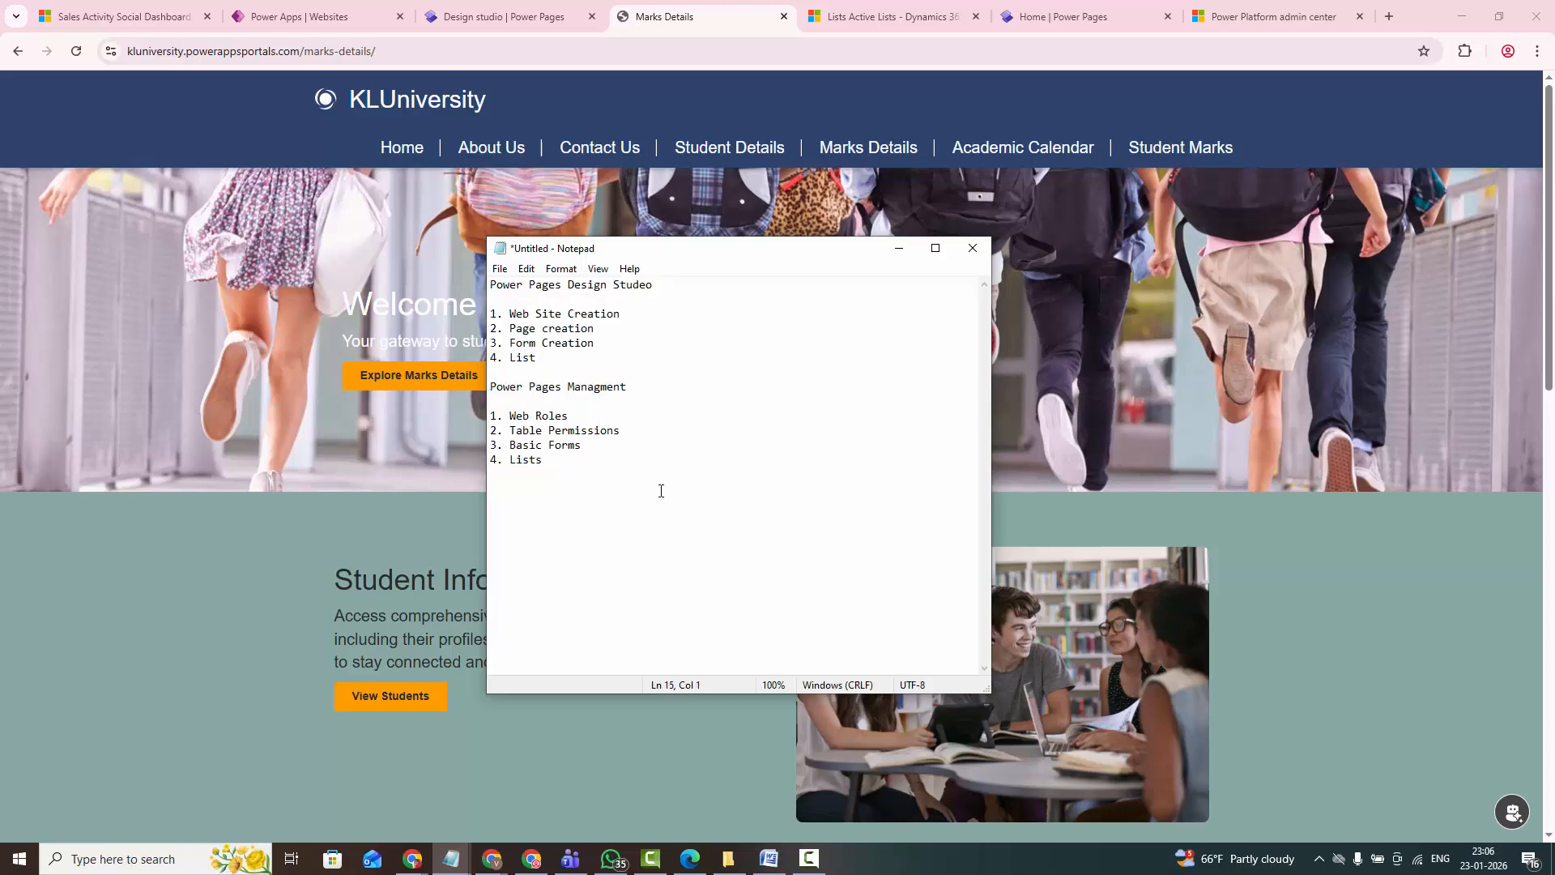